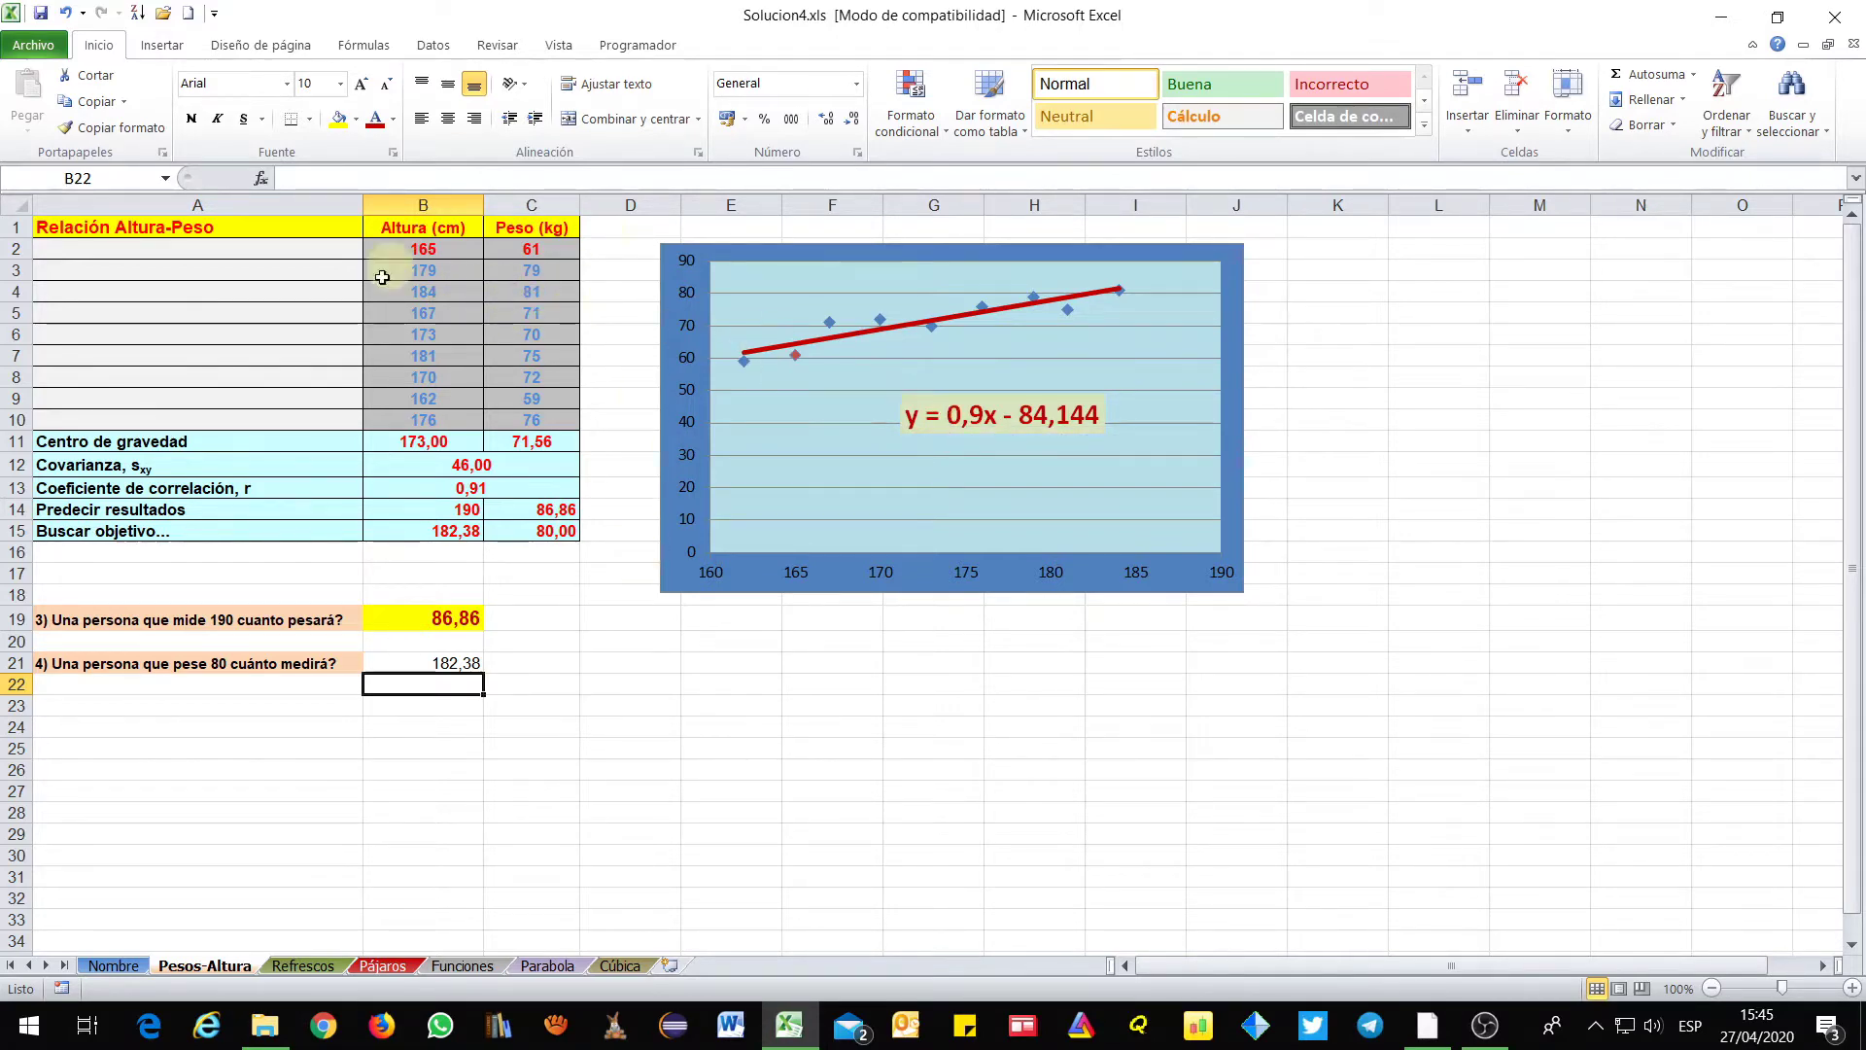
Look over the Refrescos, Pájaros, Pesos-Altura, Funciones, Parabola and Cúbica sheets of the solved workbook
click(294, 967)
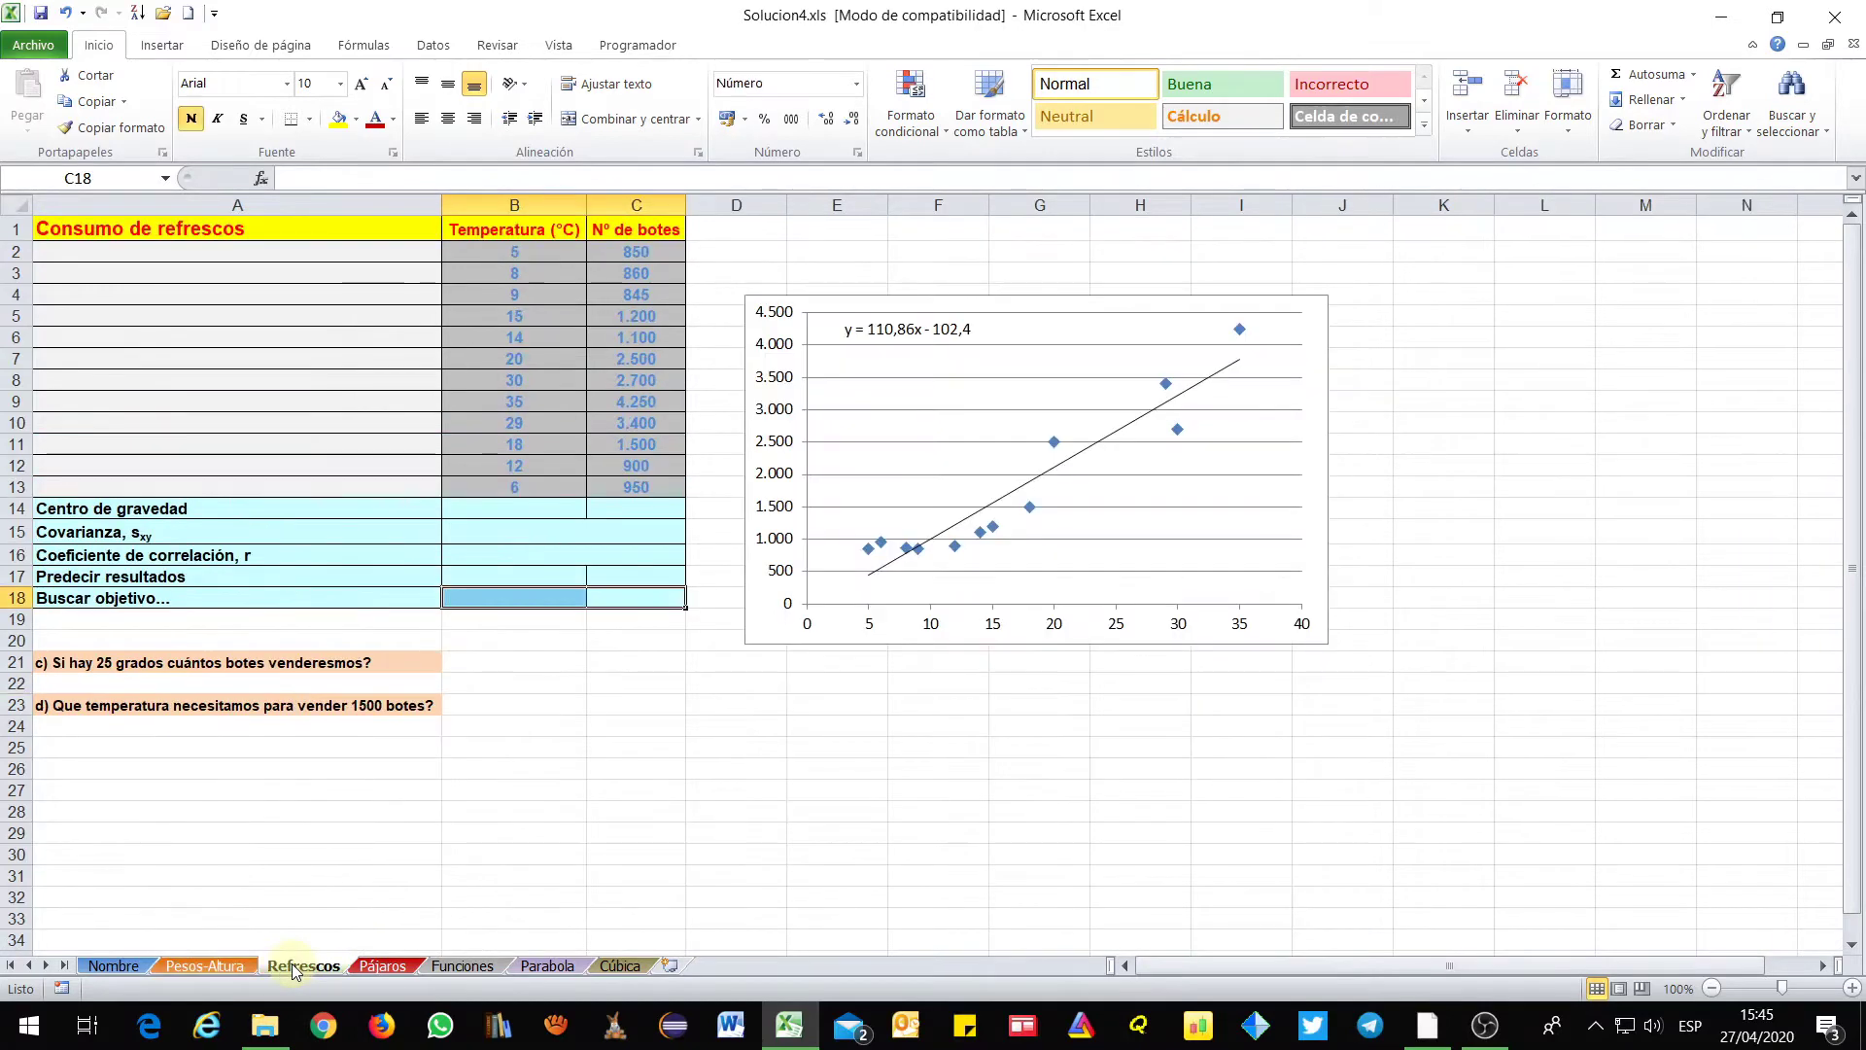
click(381, 967)
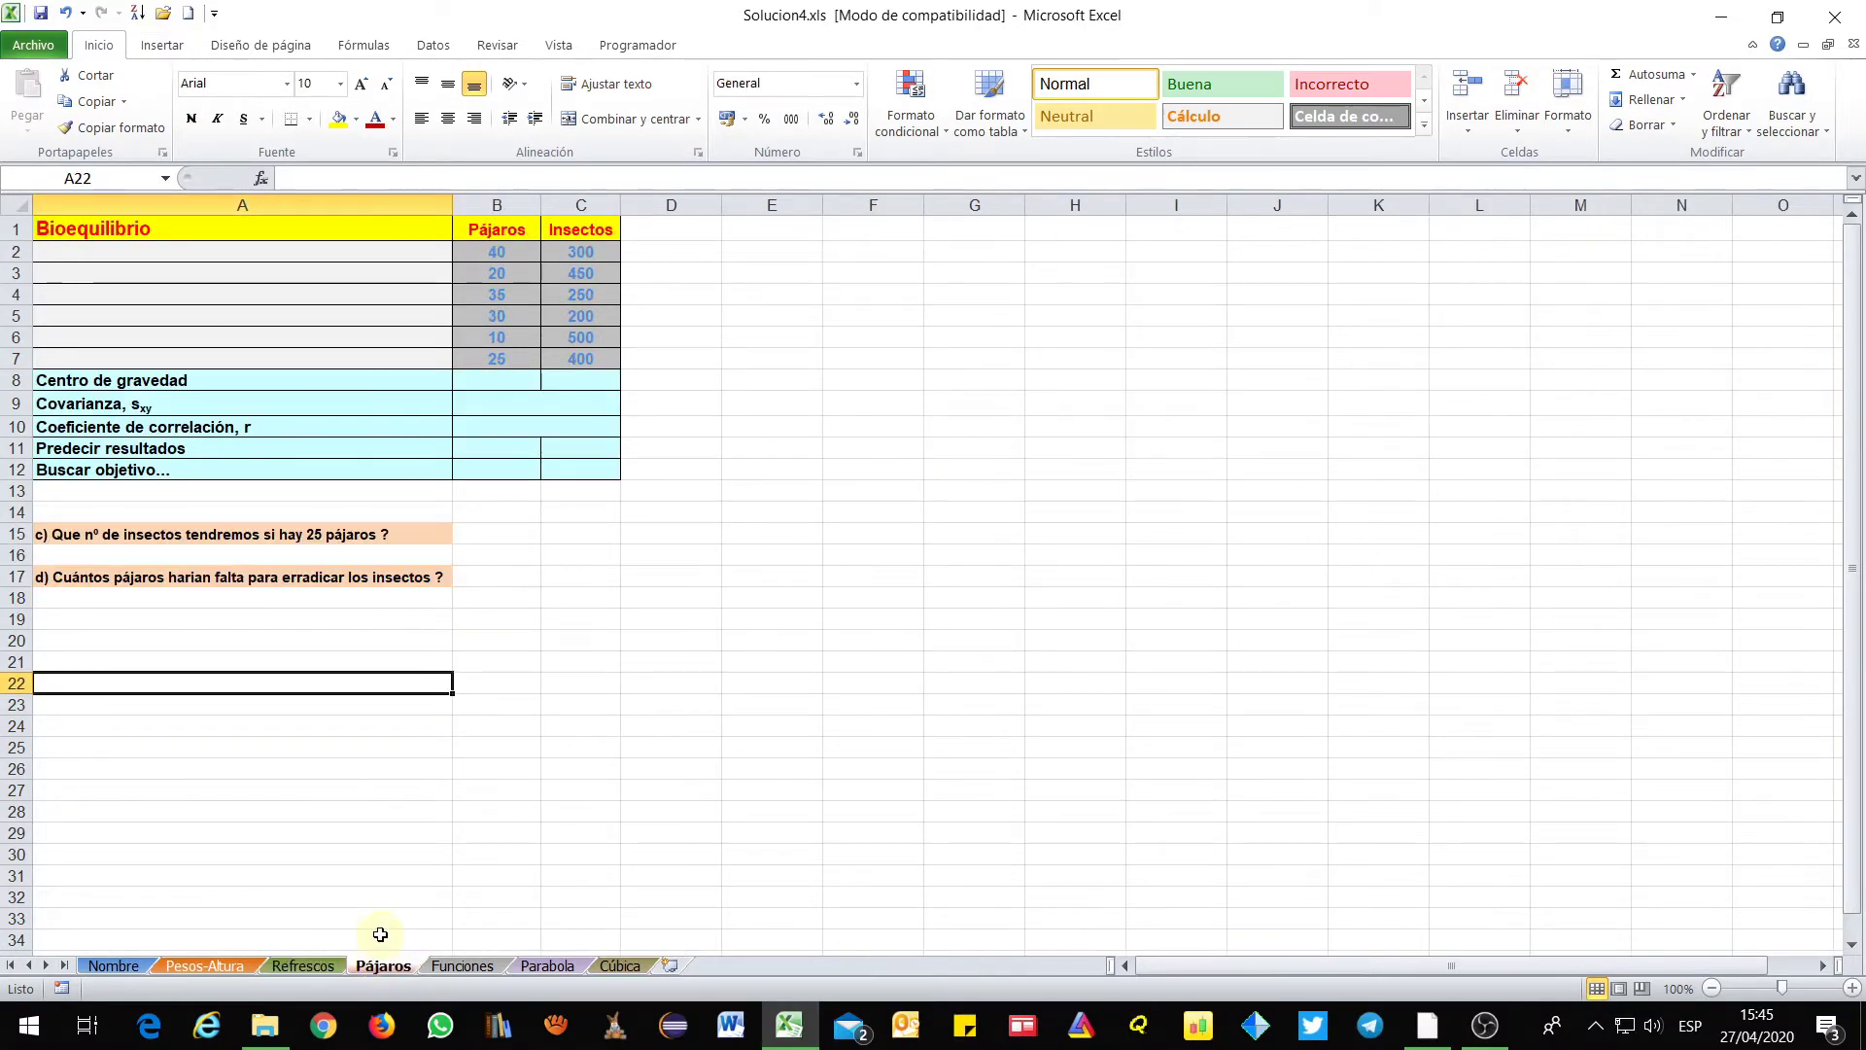
click(199, 967)
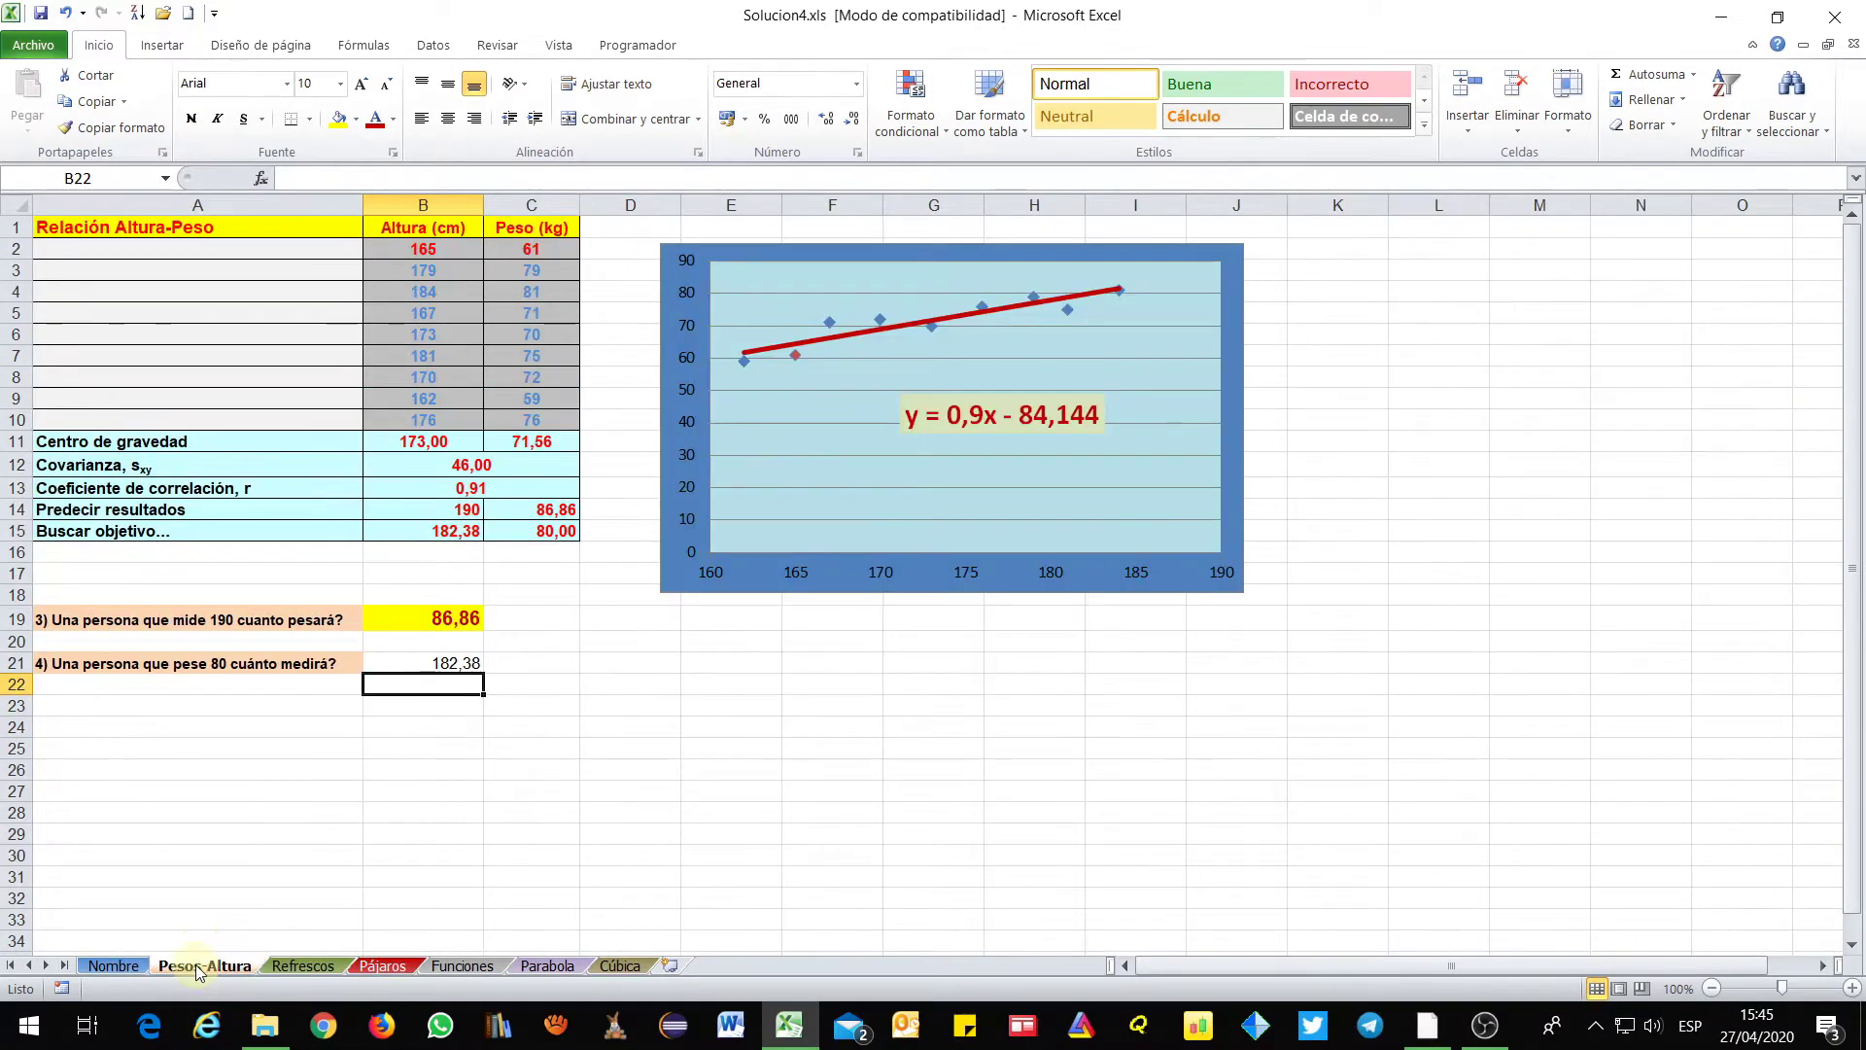
click(457, 967)
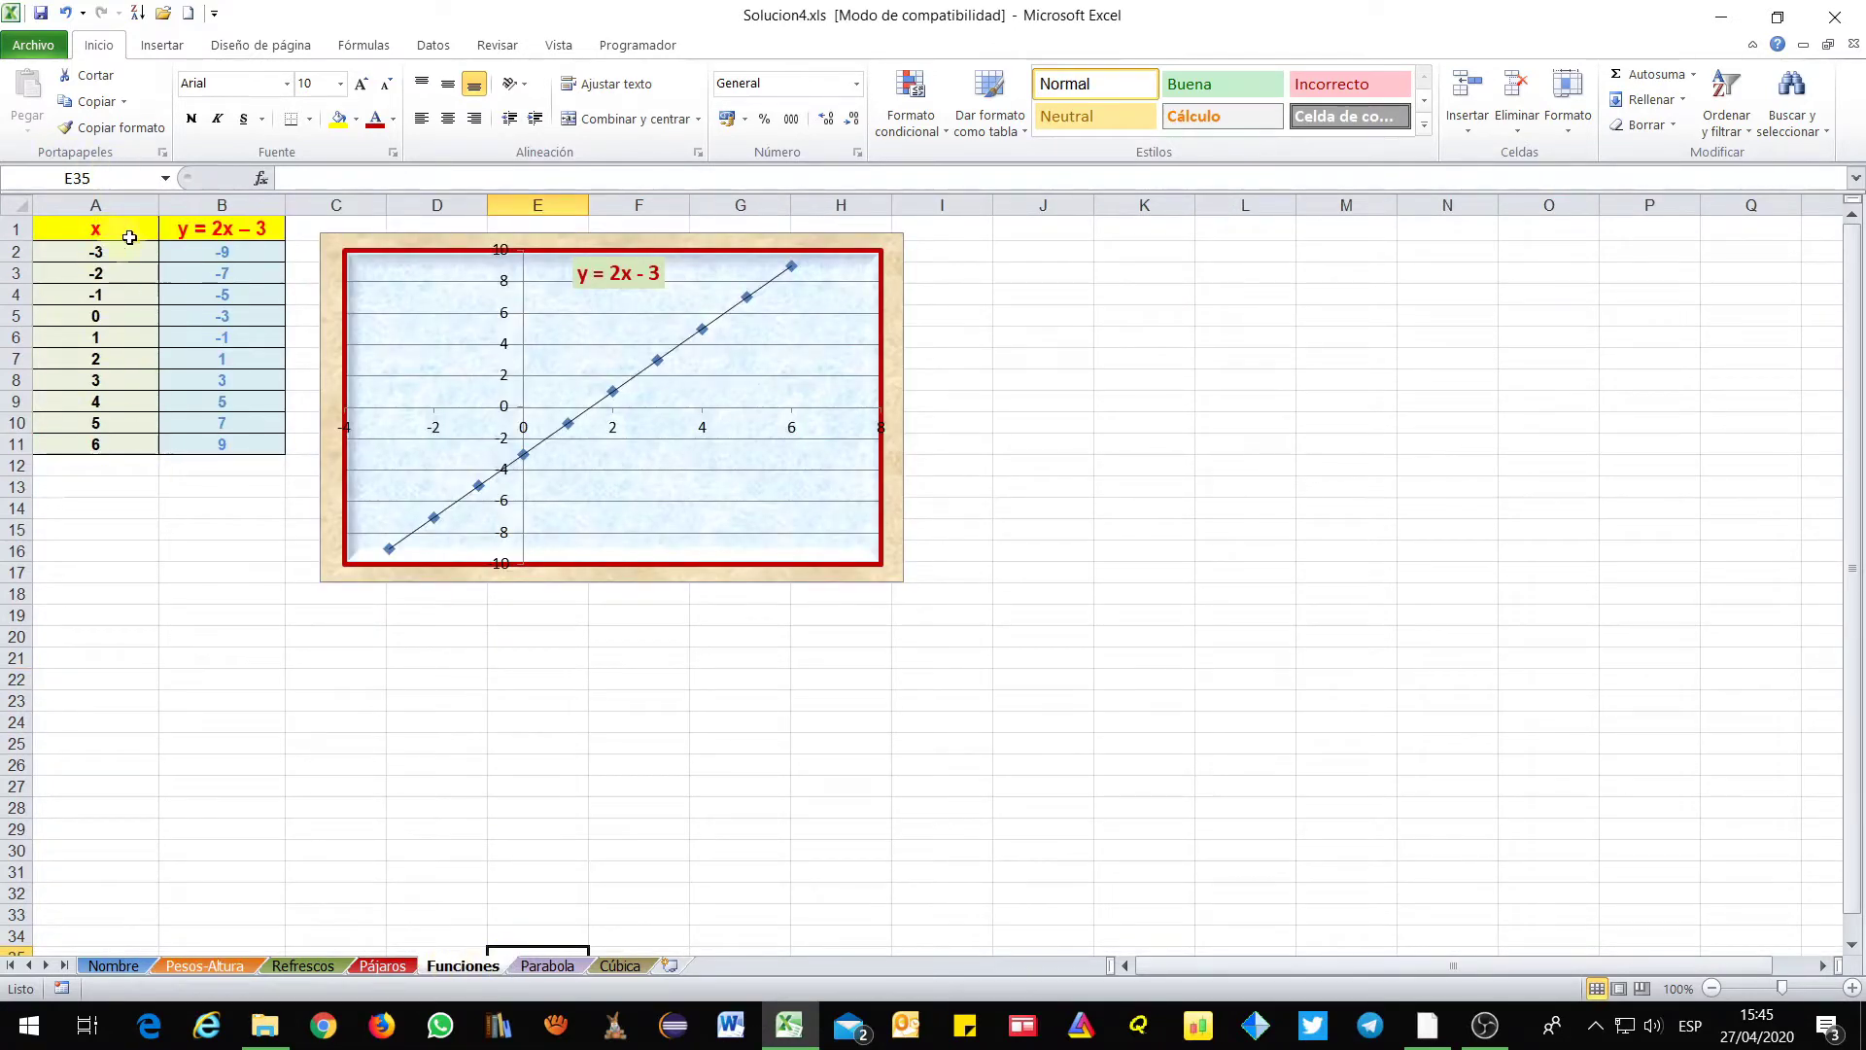
click(561, 965)
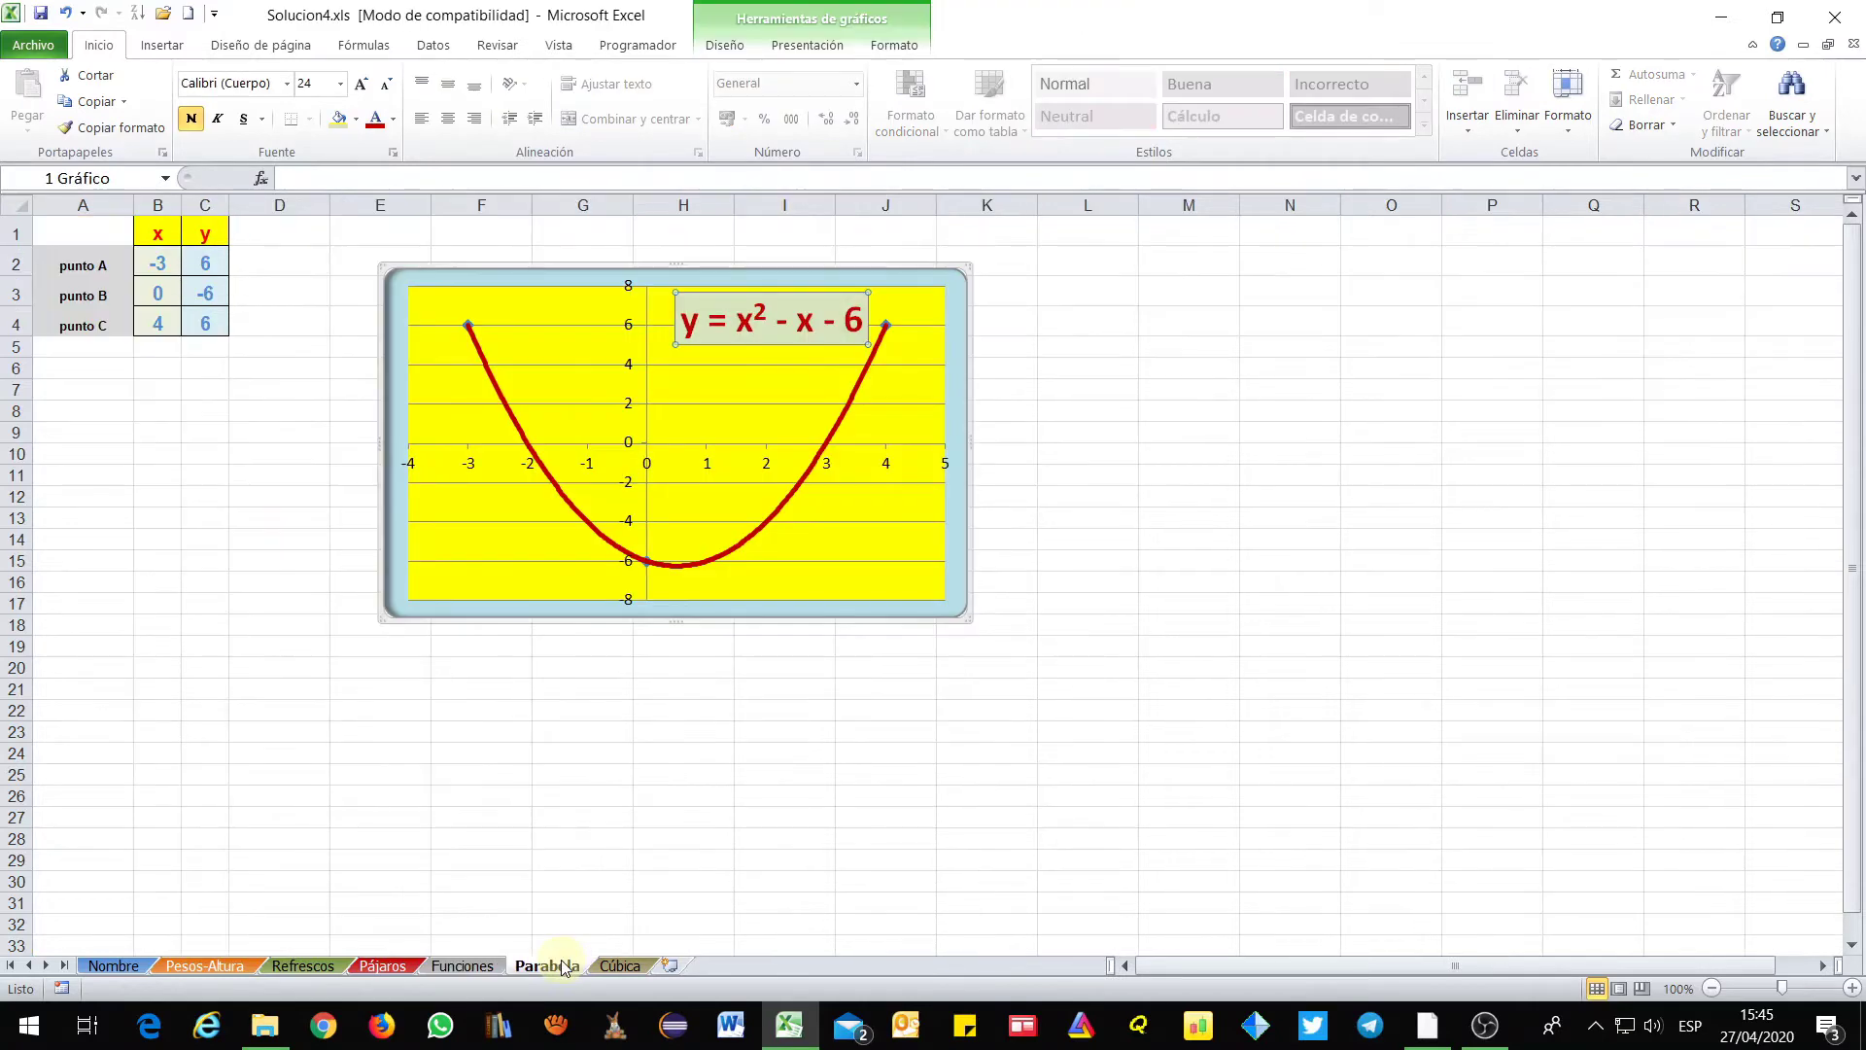
click(611, 965)
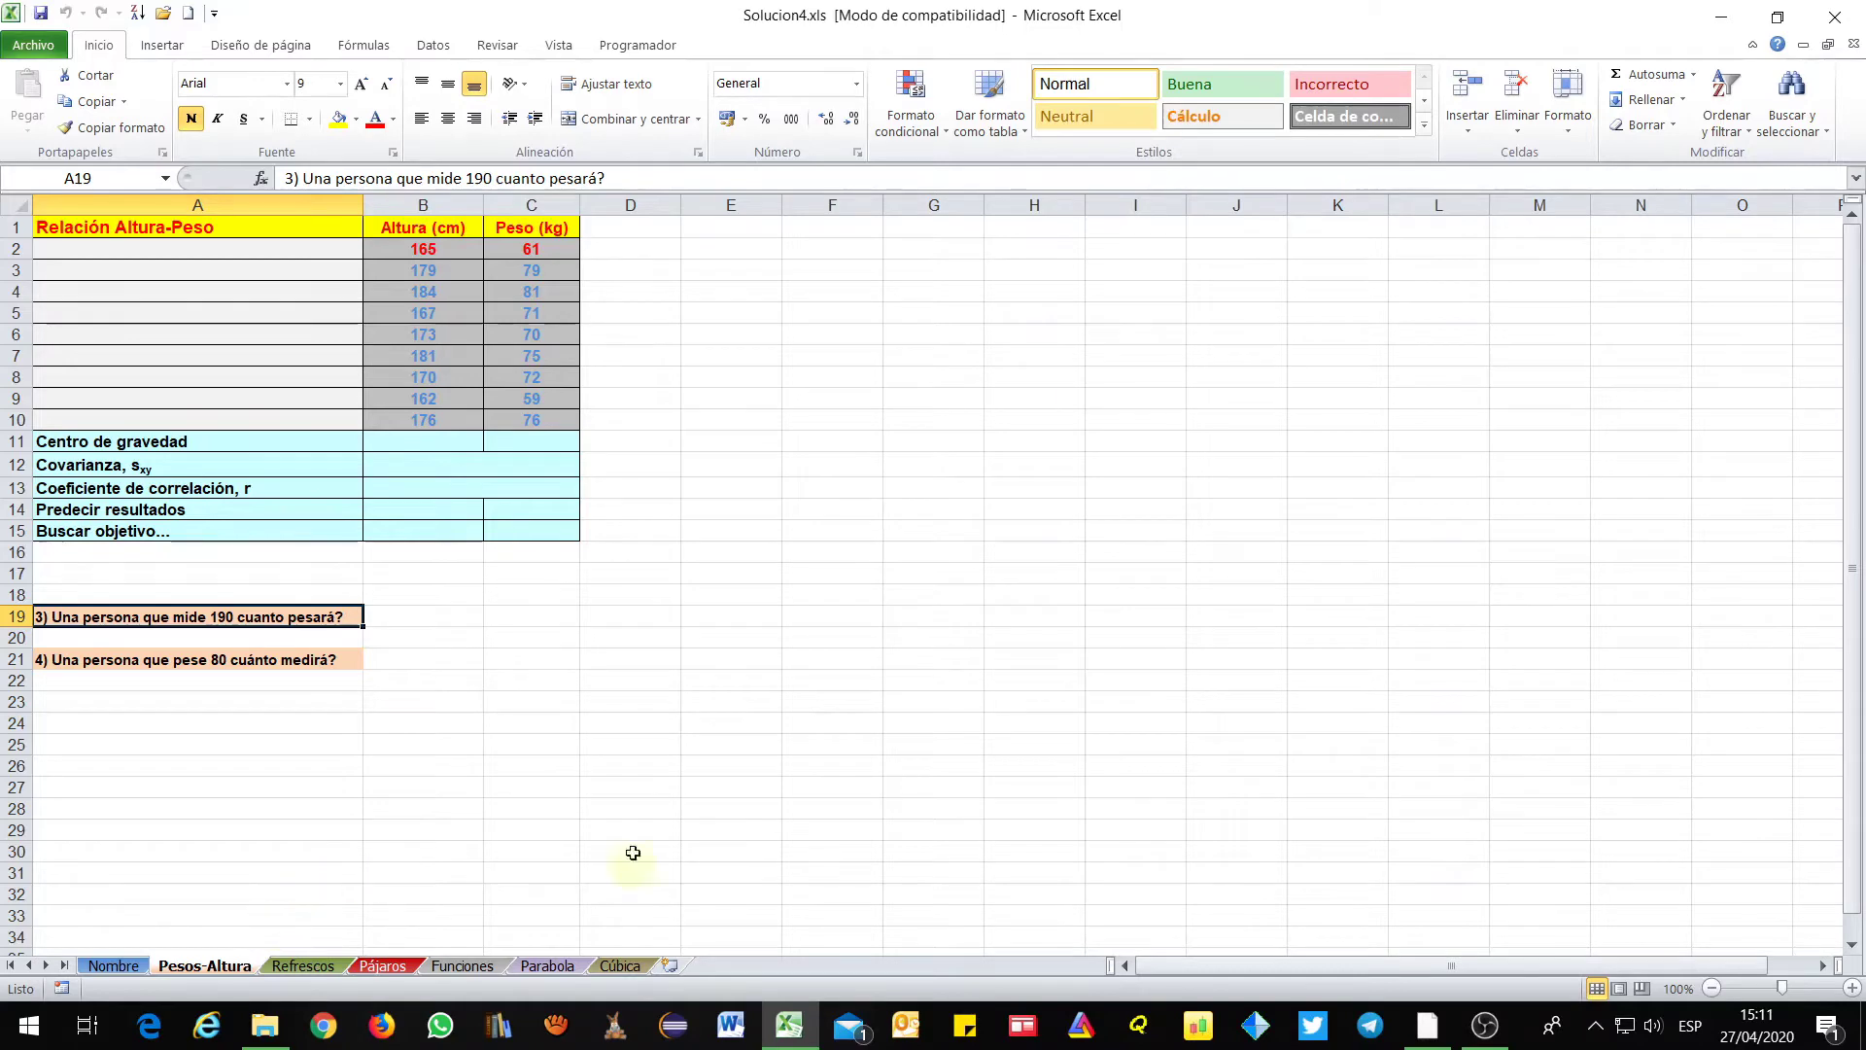
Switch to Apuntes-4.pdf in Adobe Acrobat Reader, read the height-weight exercise instructions, and return to the Excel workbook
click(1426, 1026)
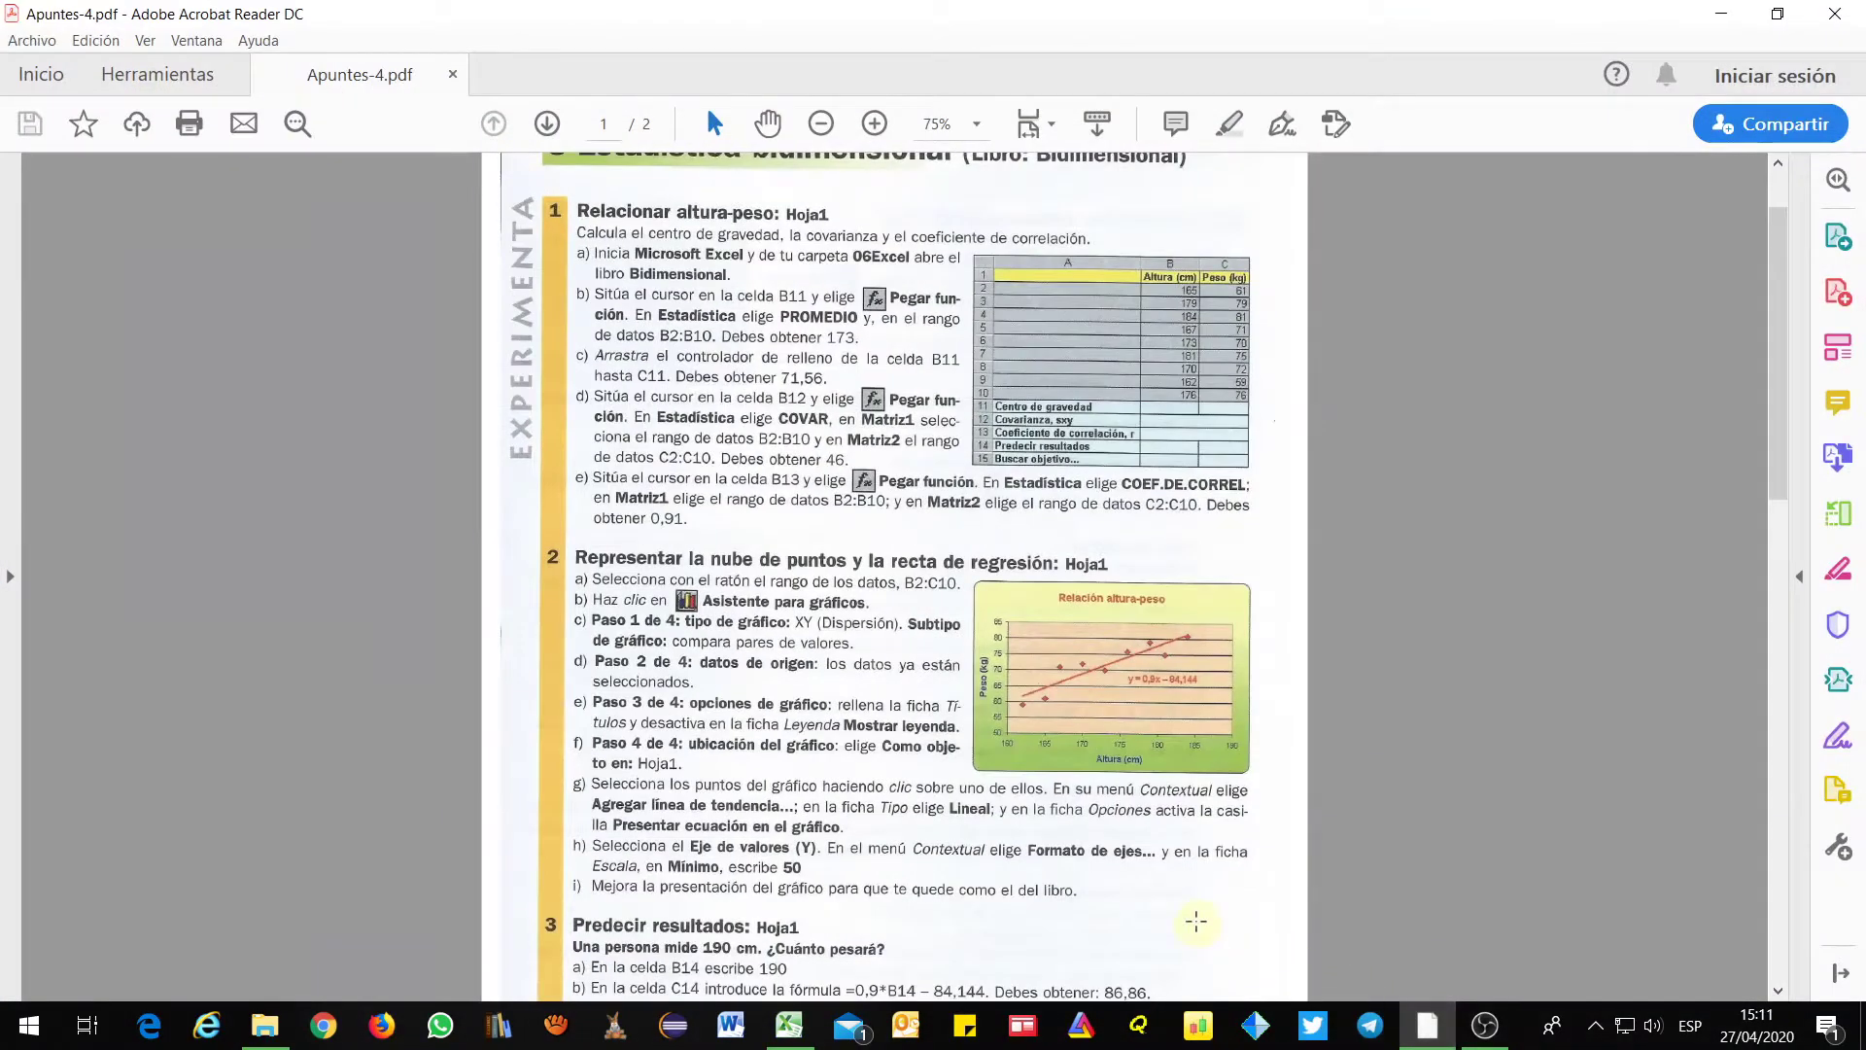
scroll(1316, 970, up, 2)
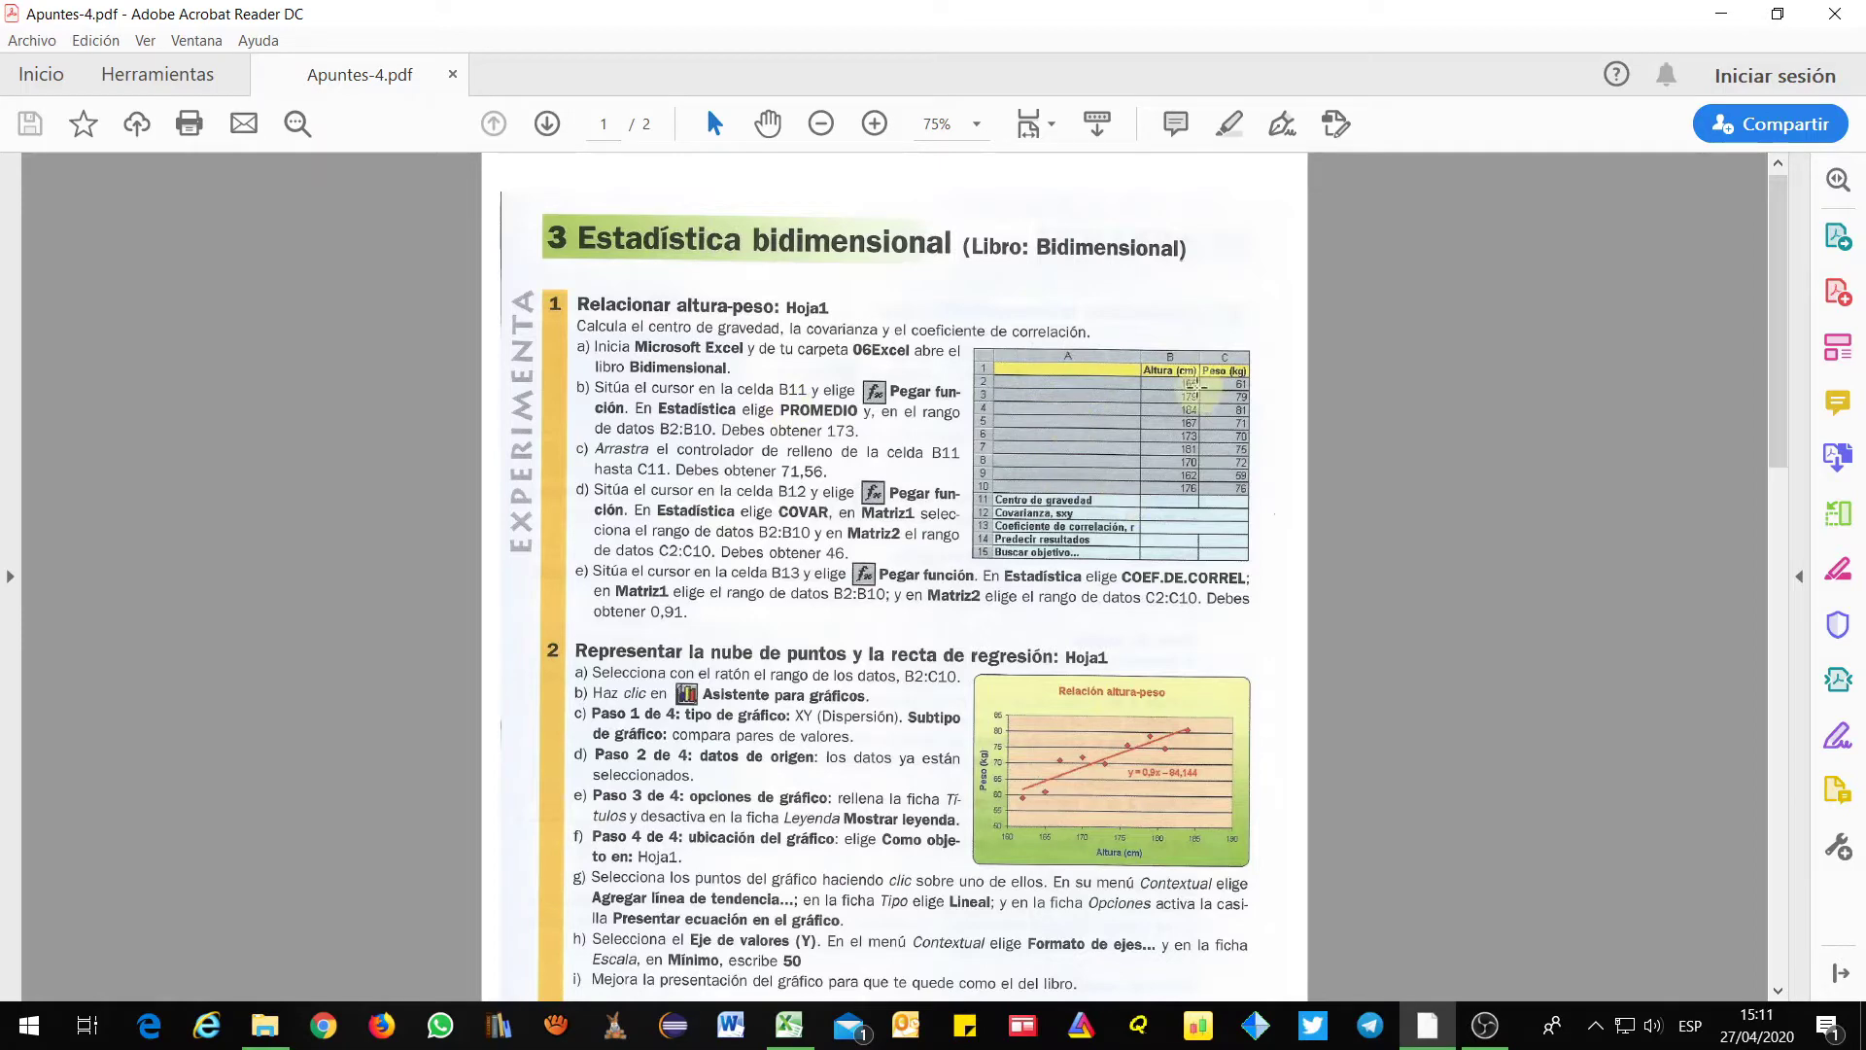
click(1723, 16)
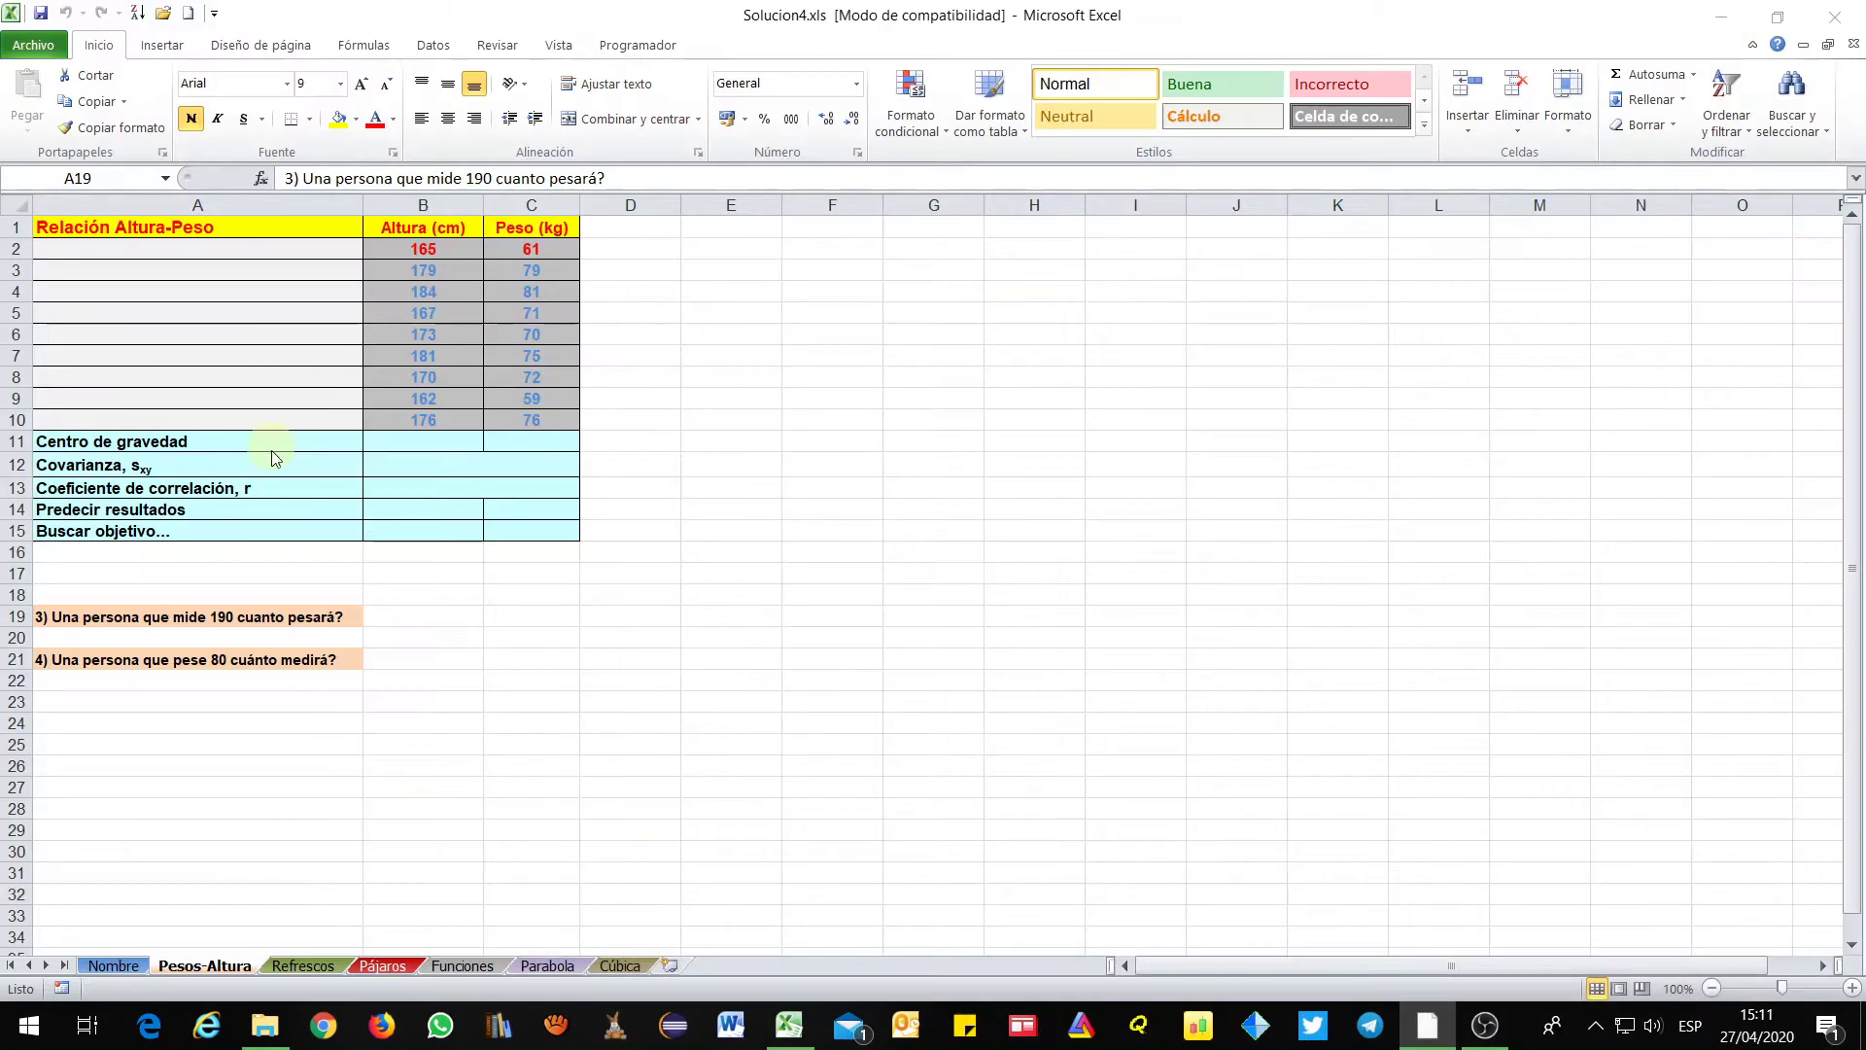
Copy the formatting of cell B3 onto the first data row, B2:C2
click(406, 439)
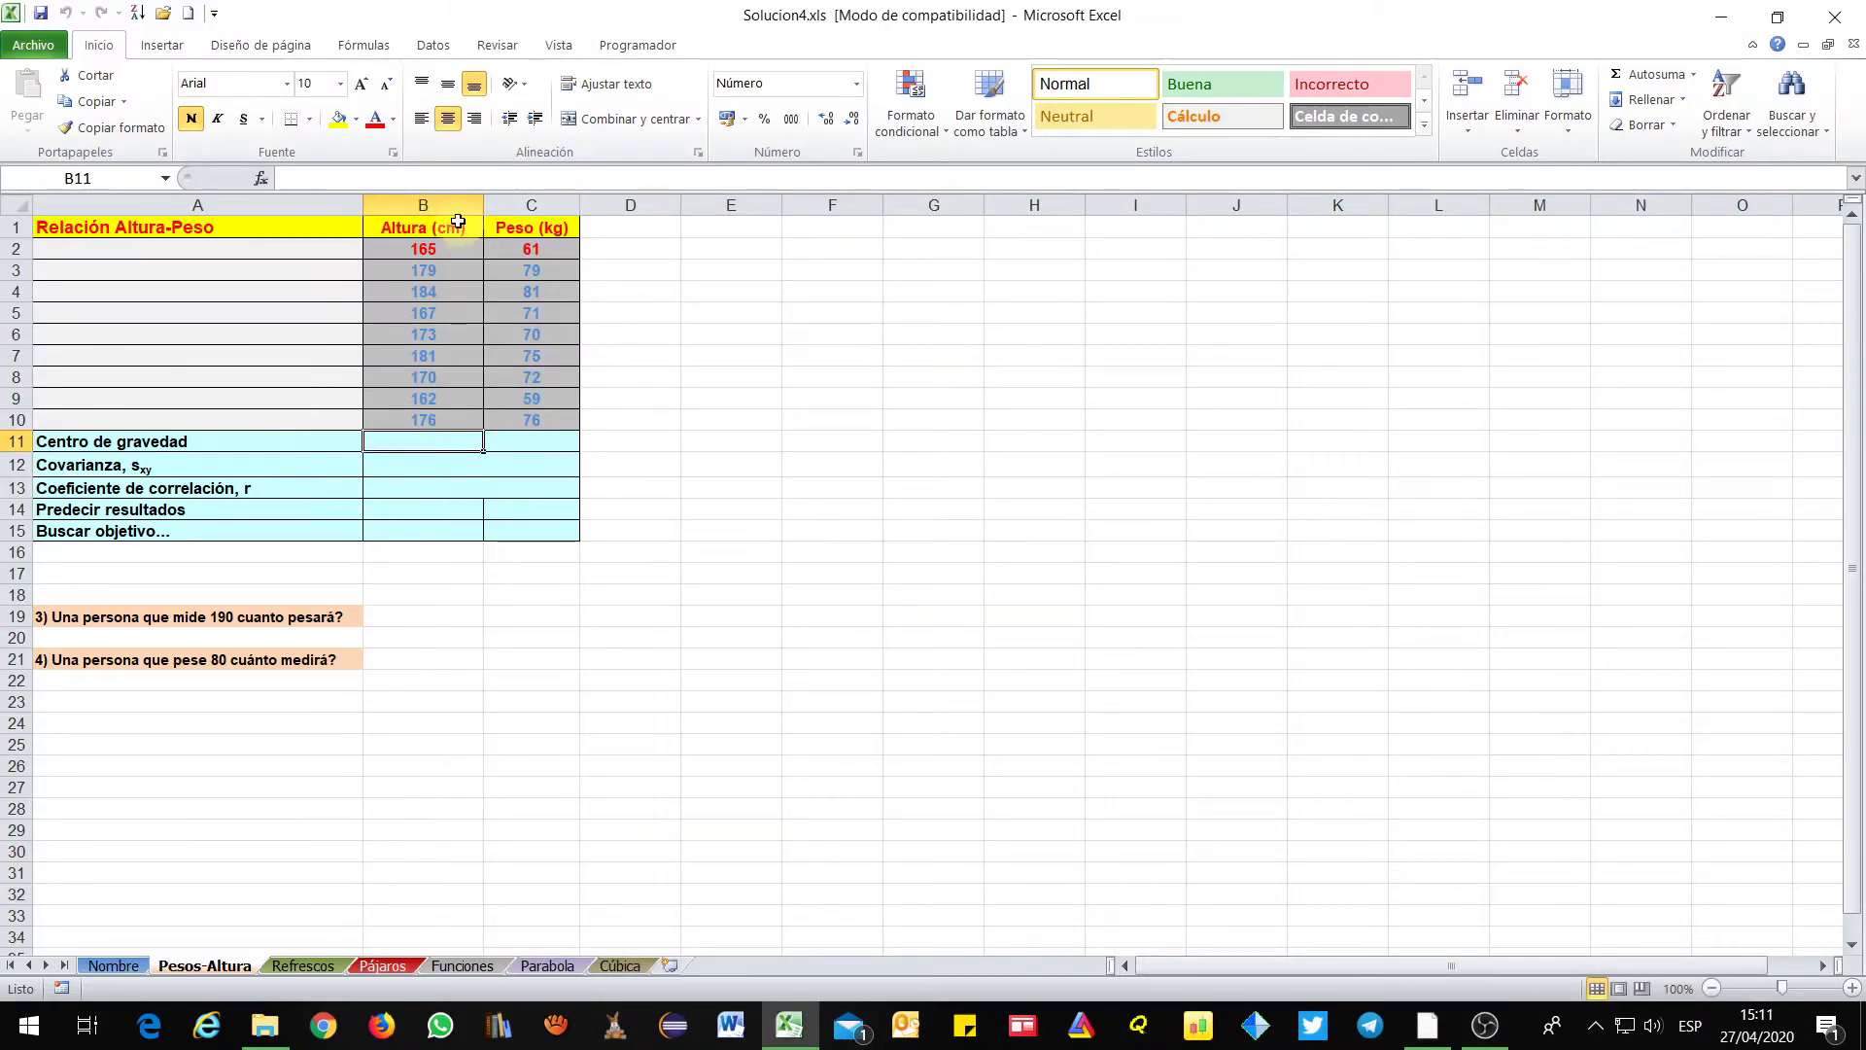
click(448, 265)
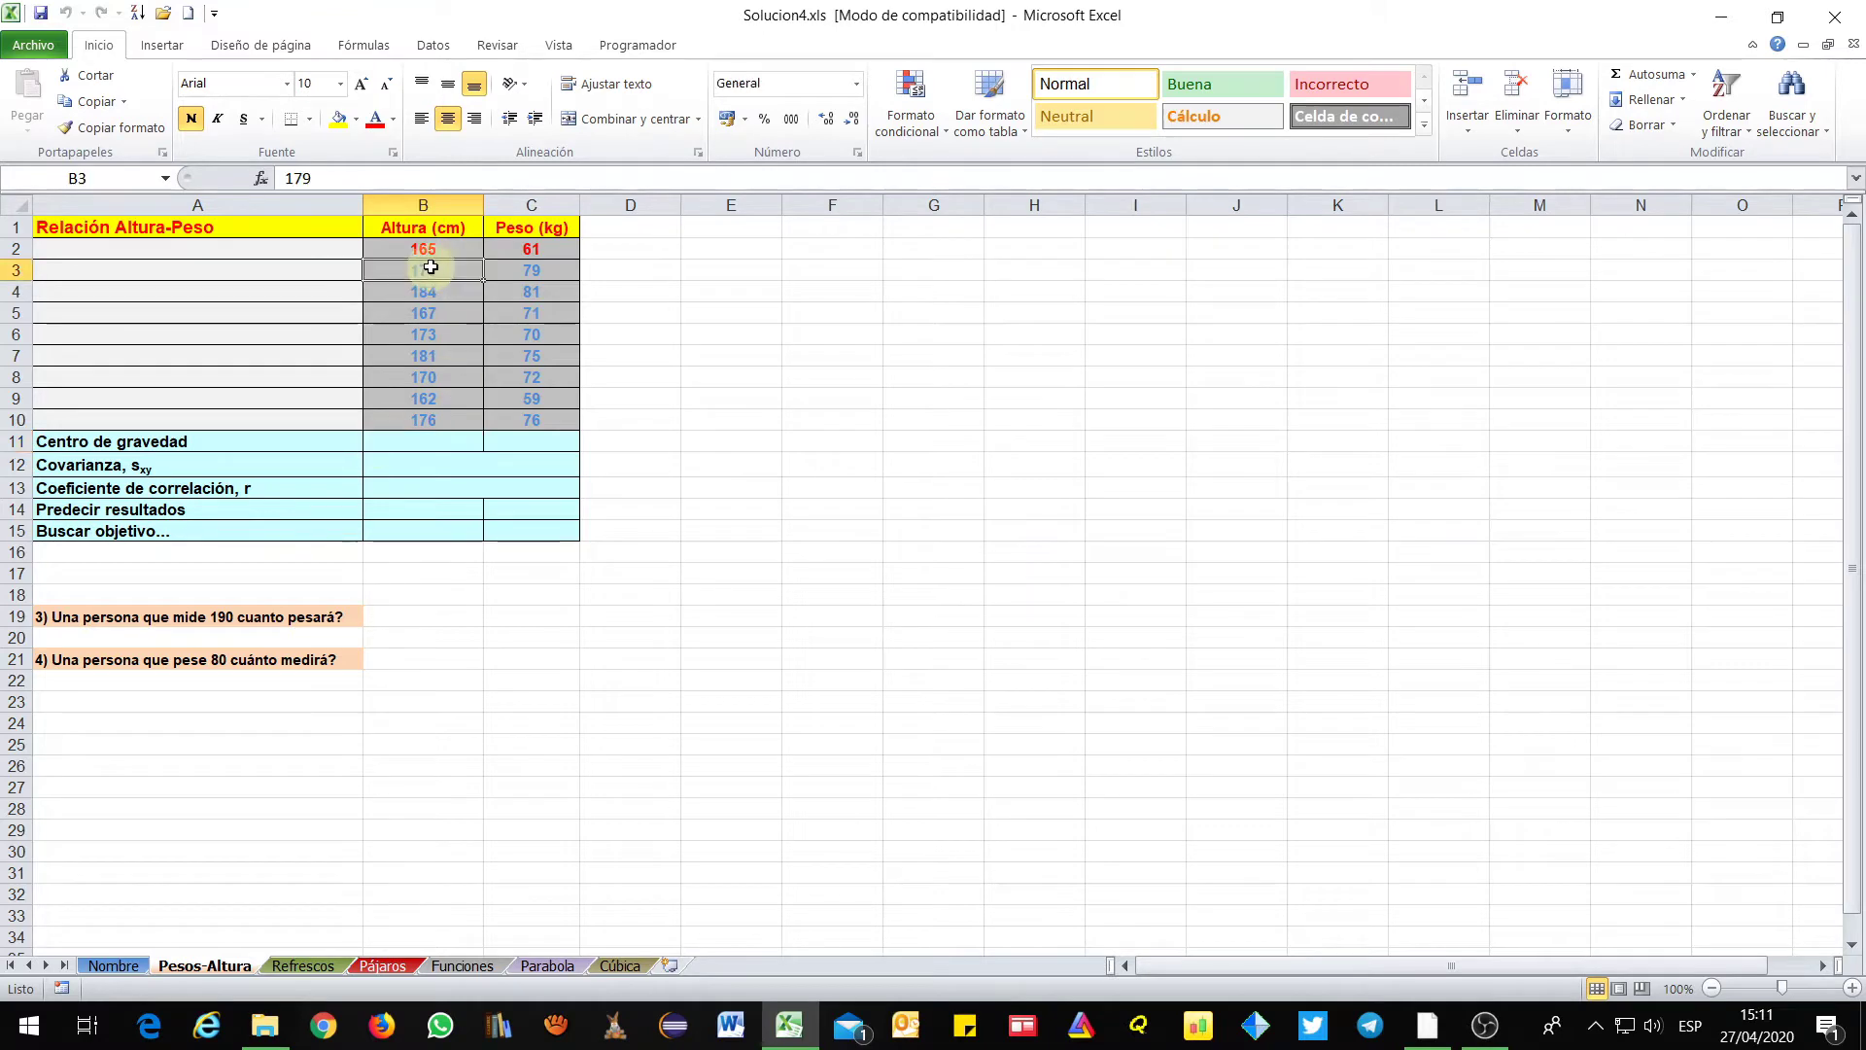
click(137, 127)
drag(427, 247, 510, 250)
Start a PROMEDIO function in cell B11, choosing it from the Todo category of functions
click(430, 442)
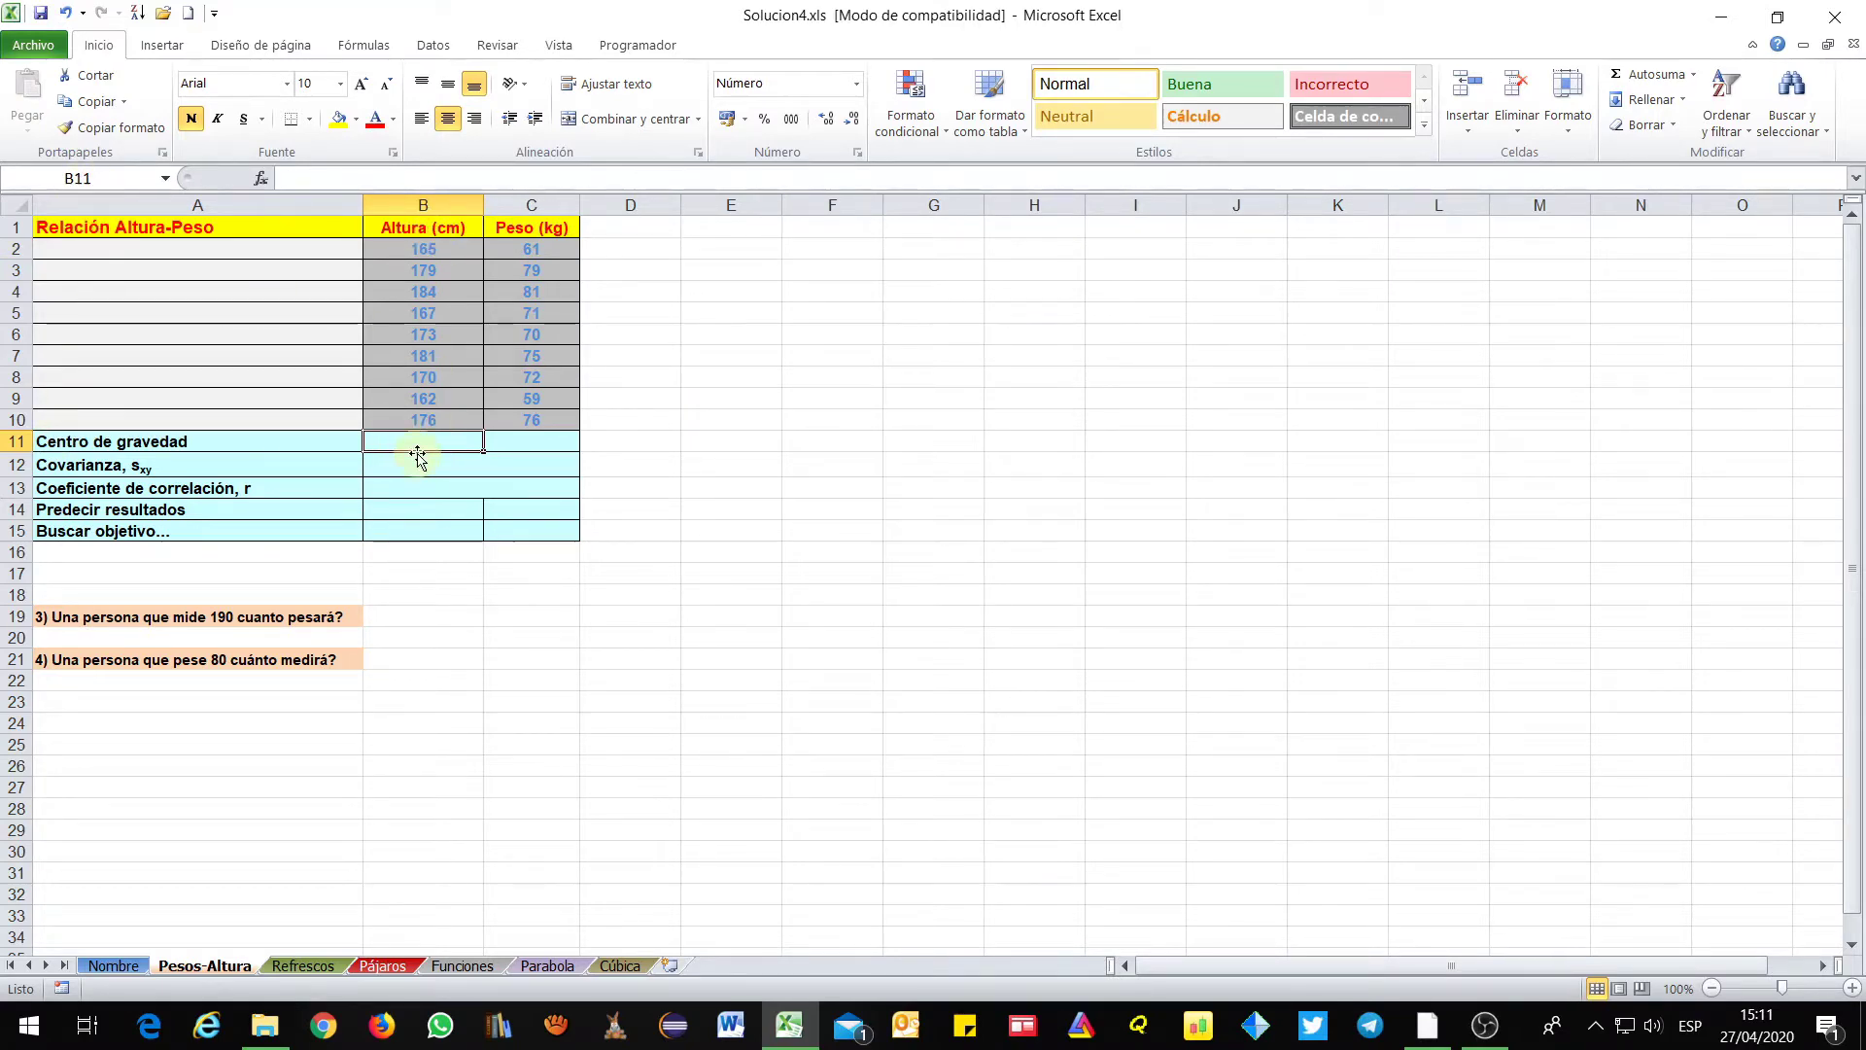
click(264, 177)
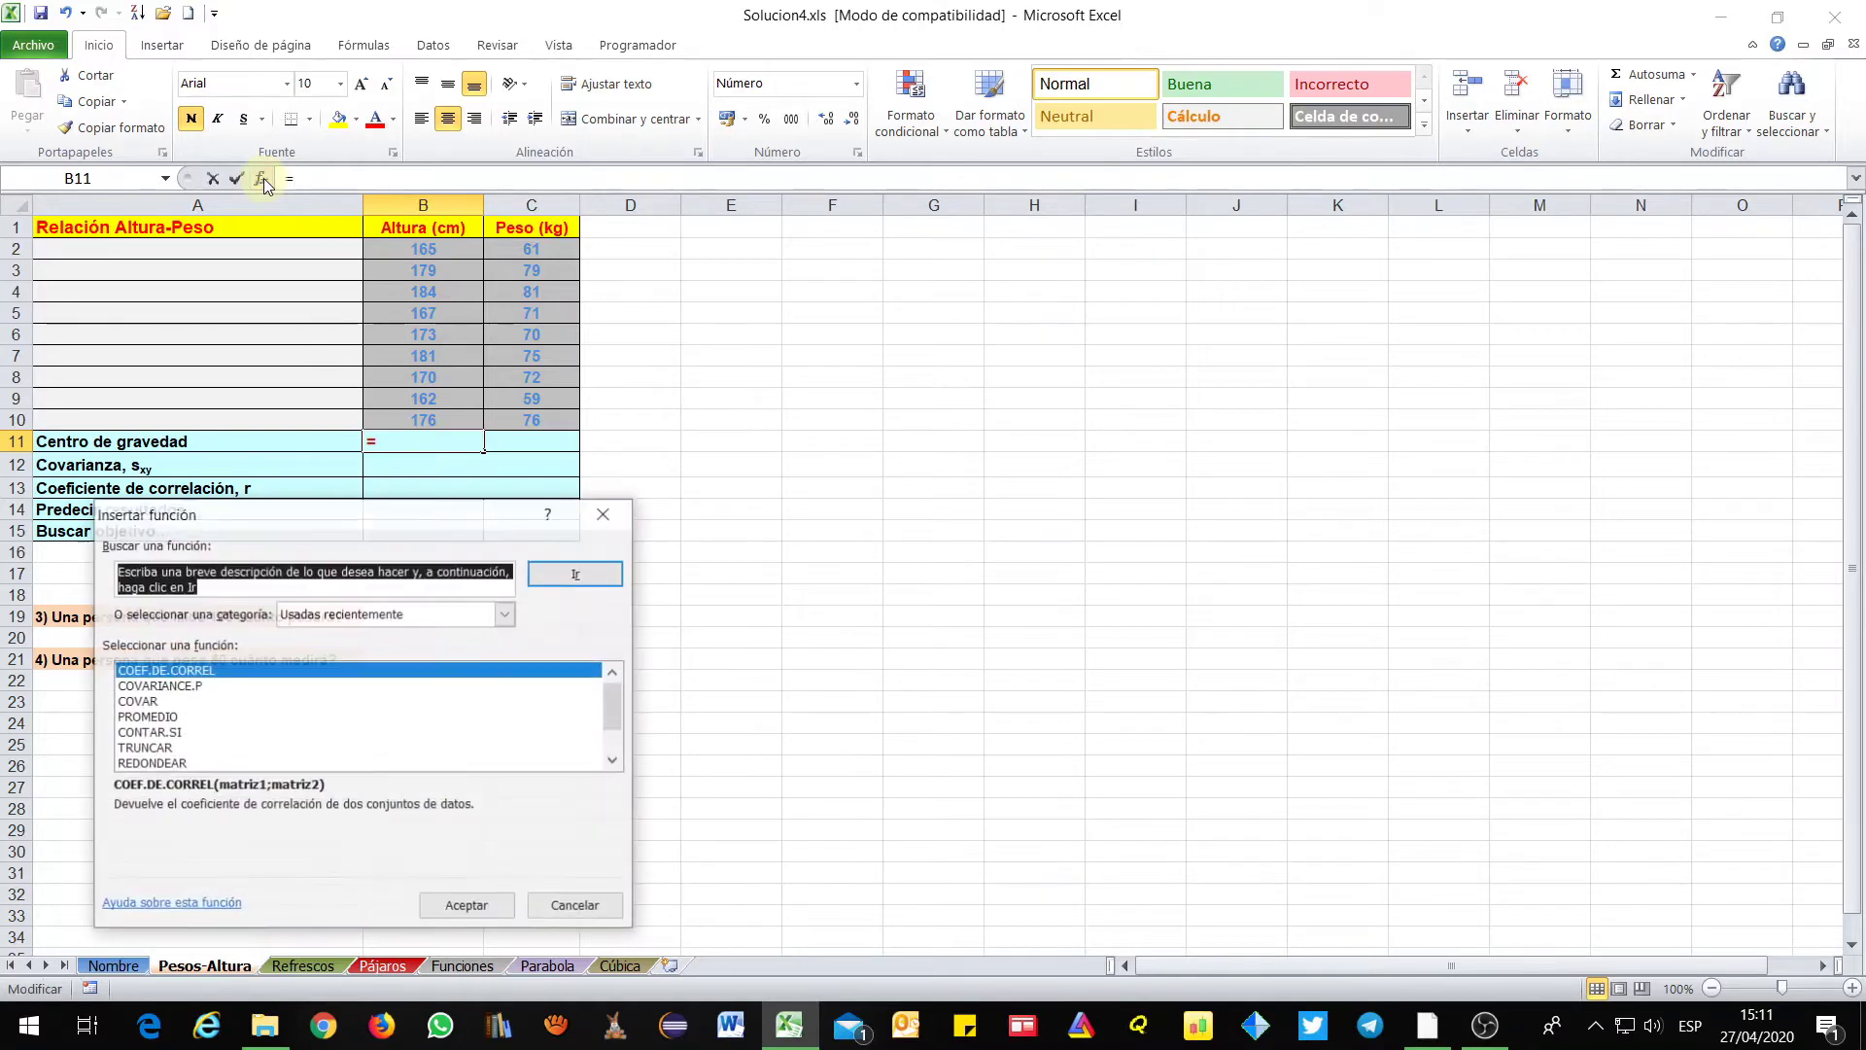
drag(600, 519, 827, 219)
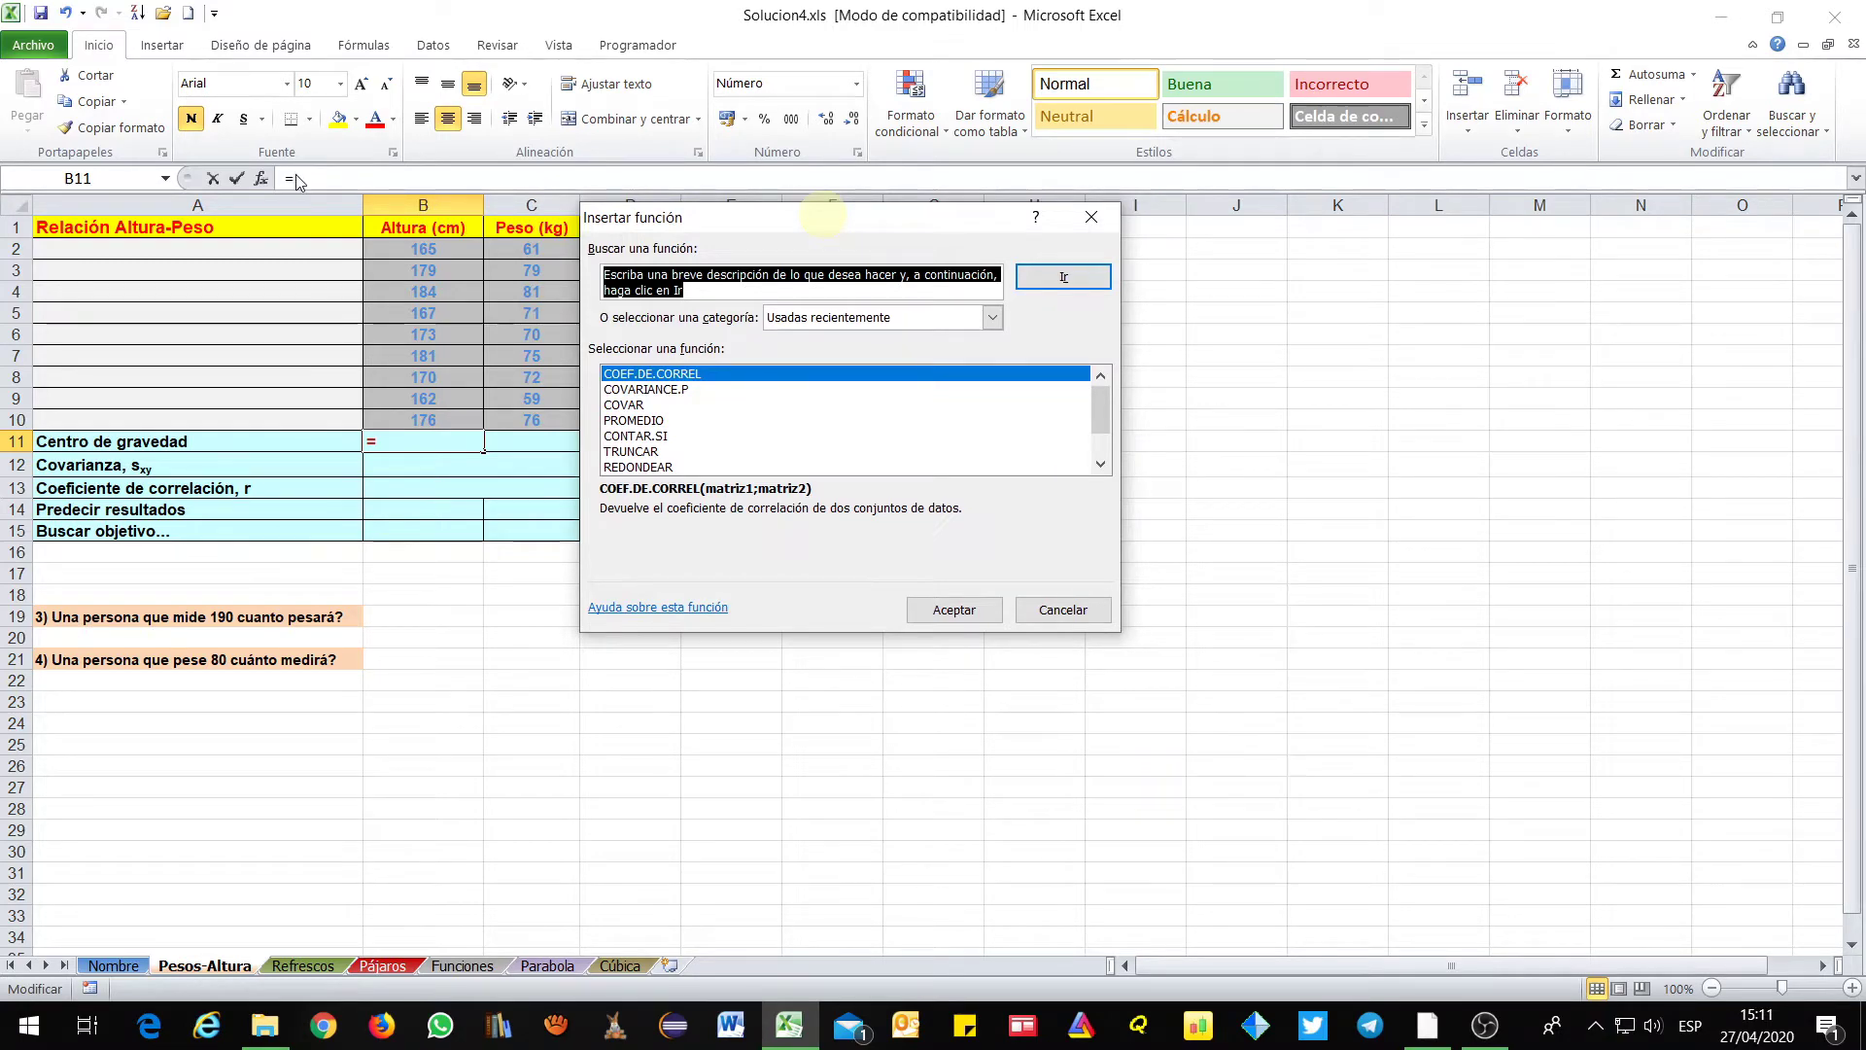
click(842, 321)
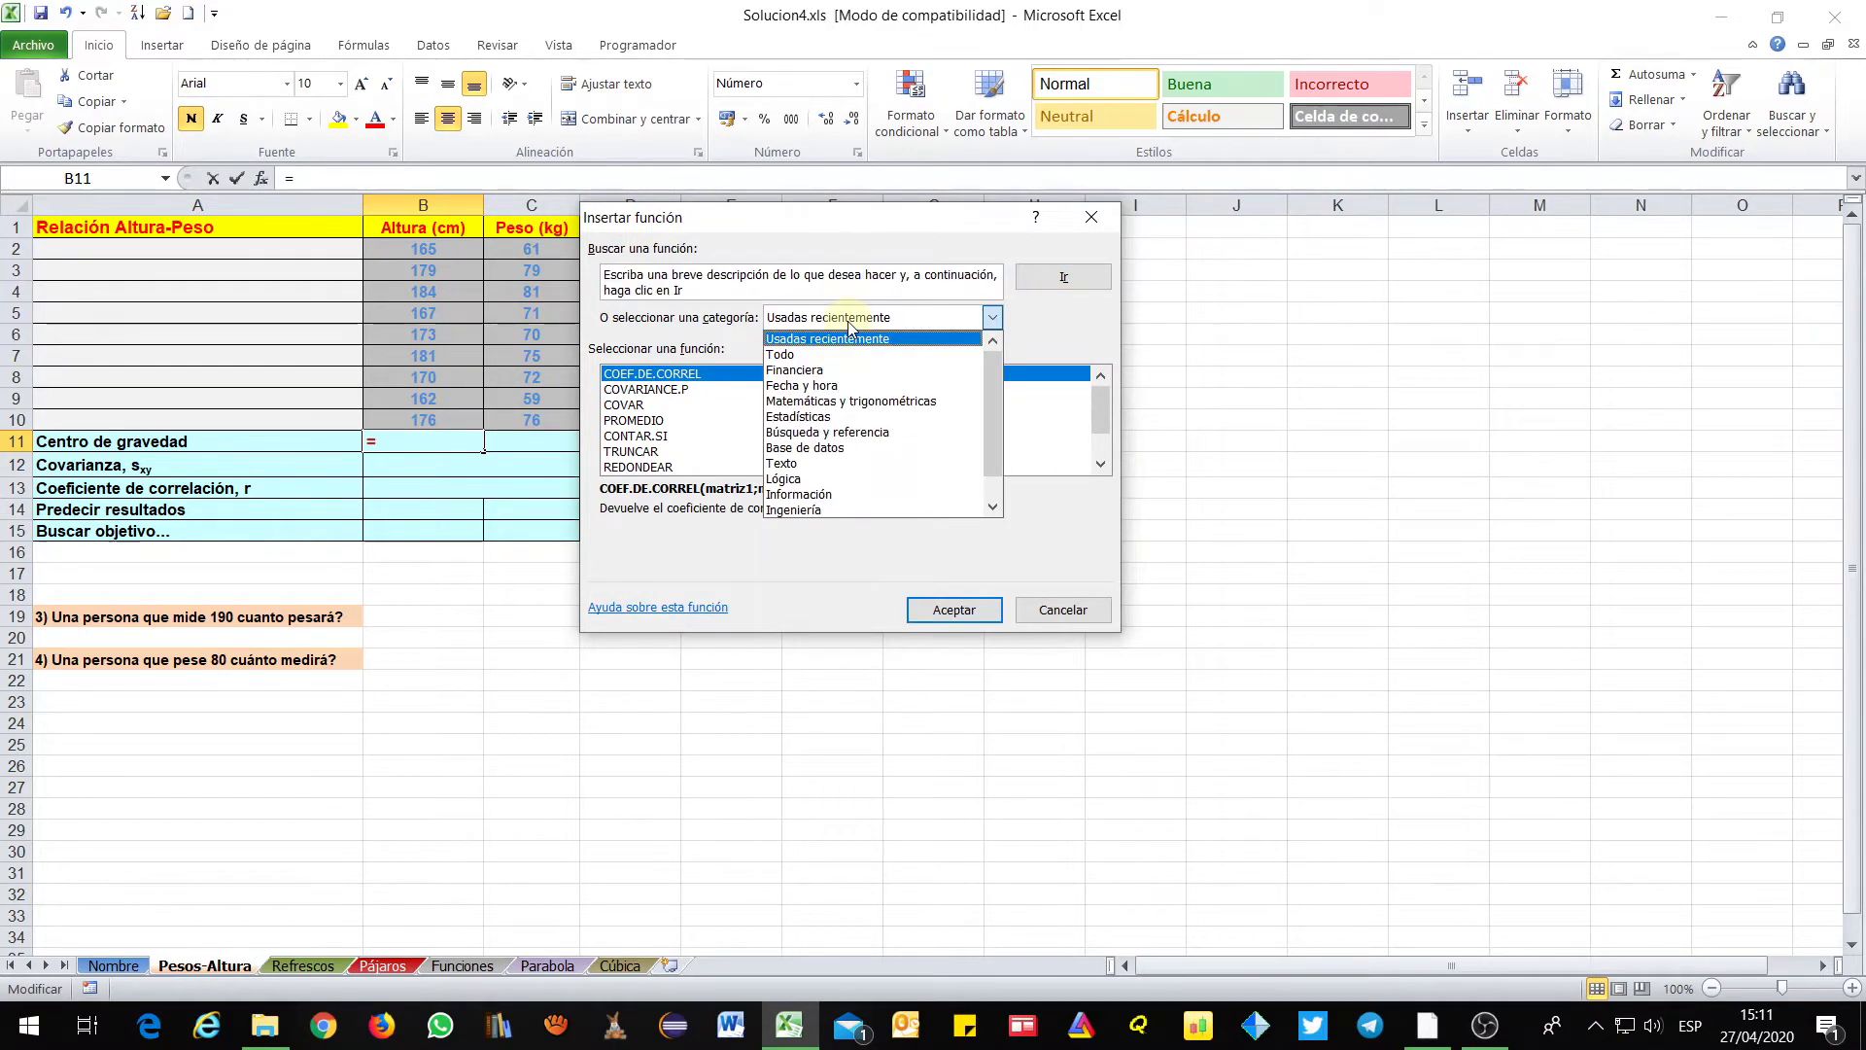
click(787, 355)
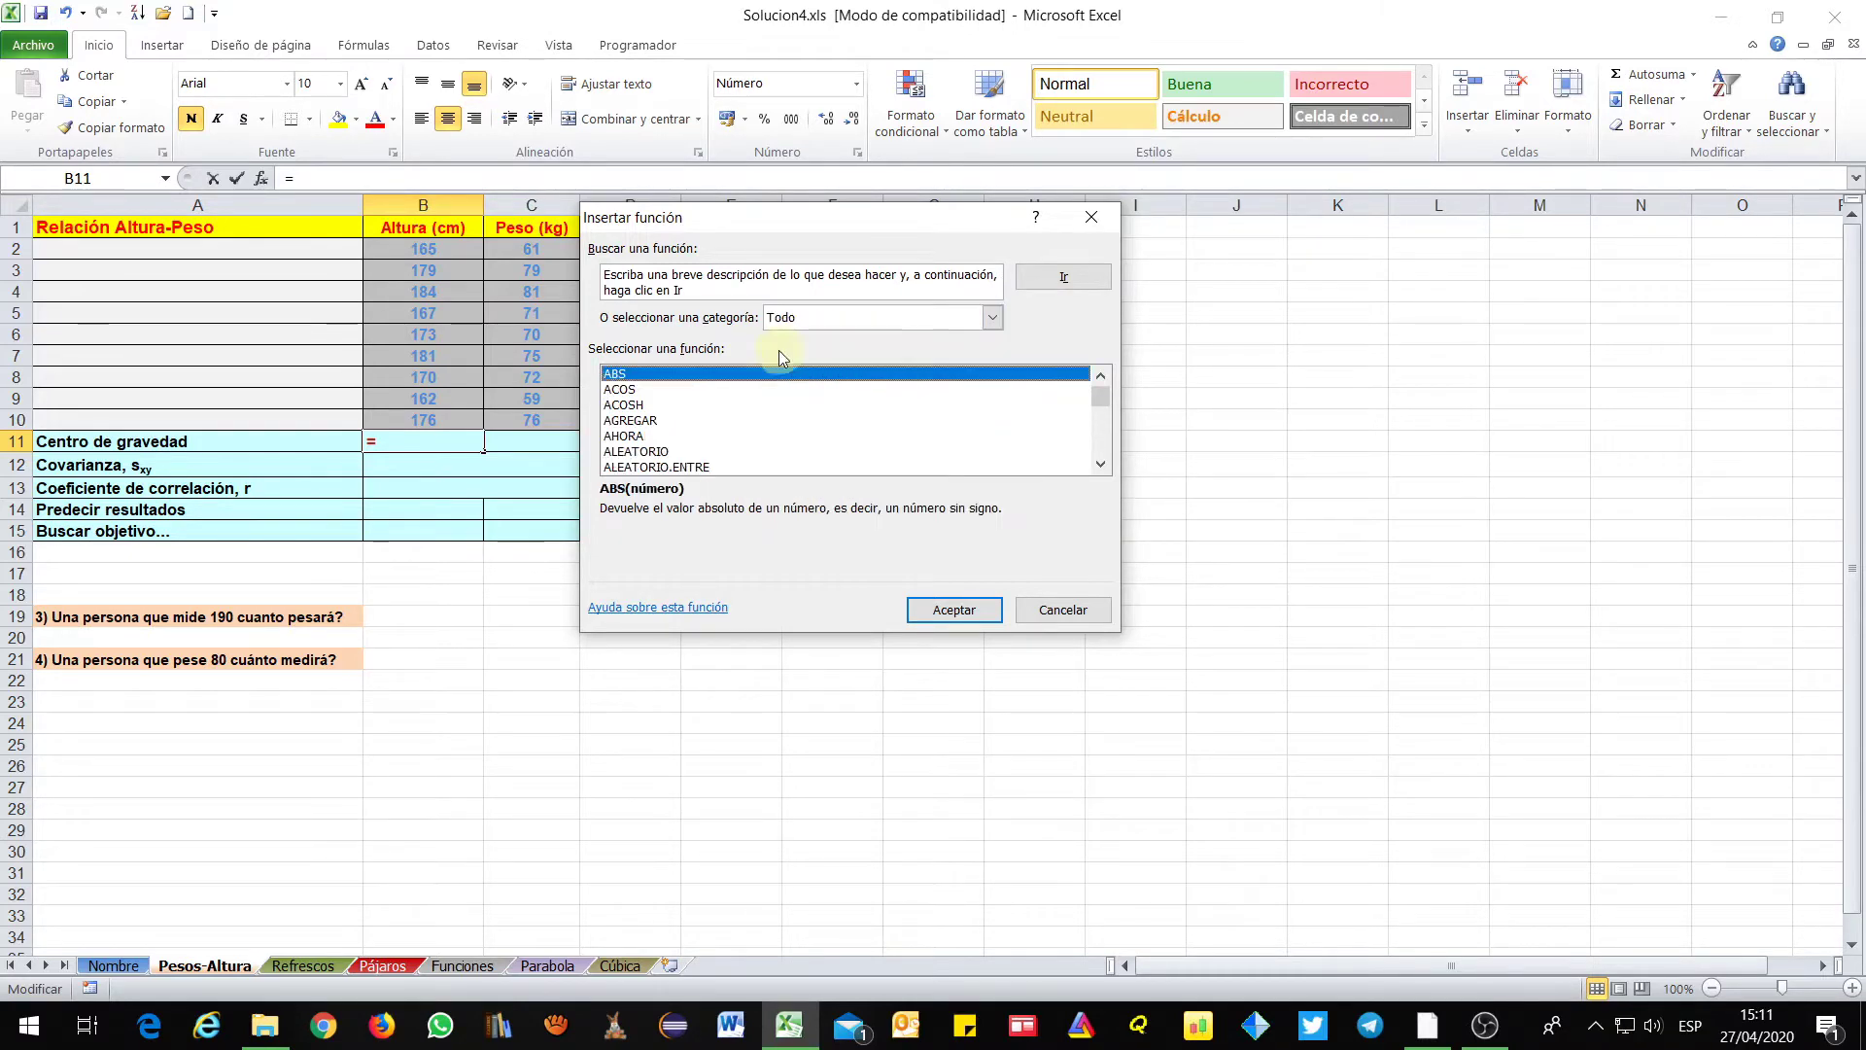
key(p)
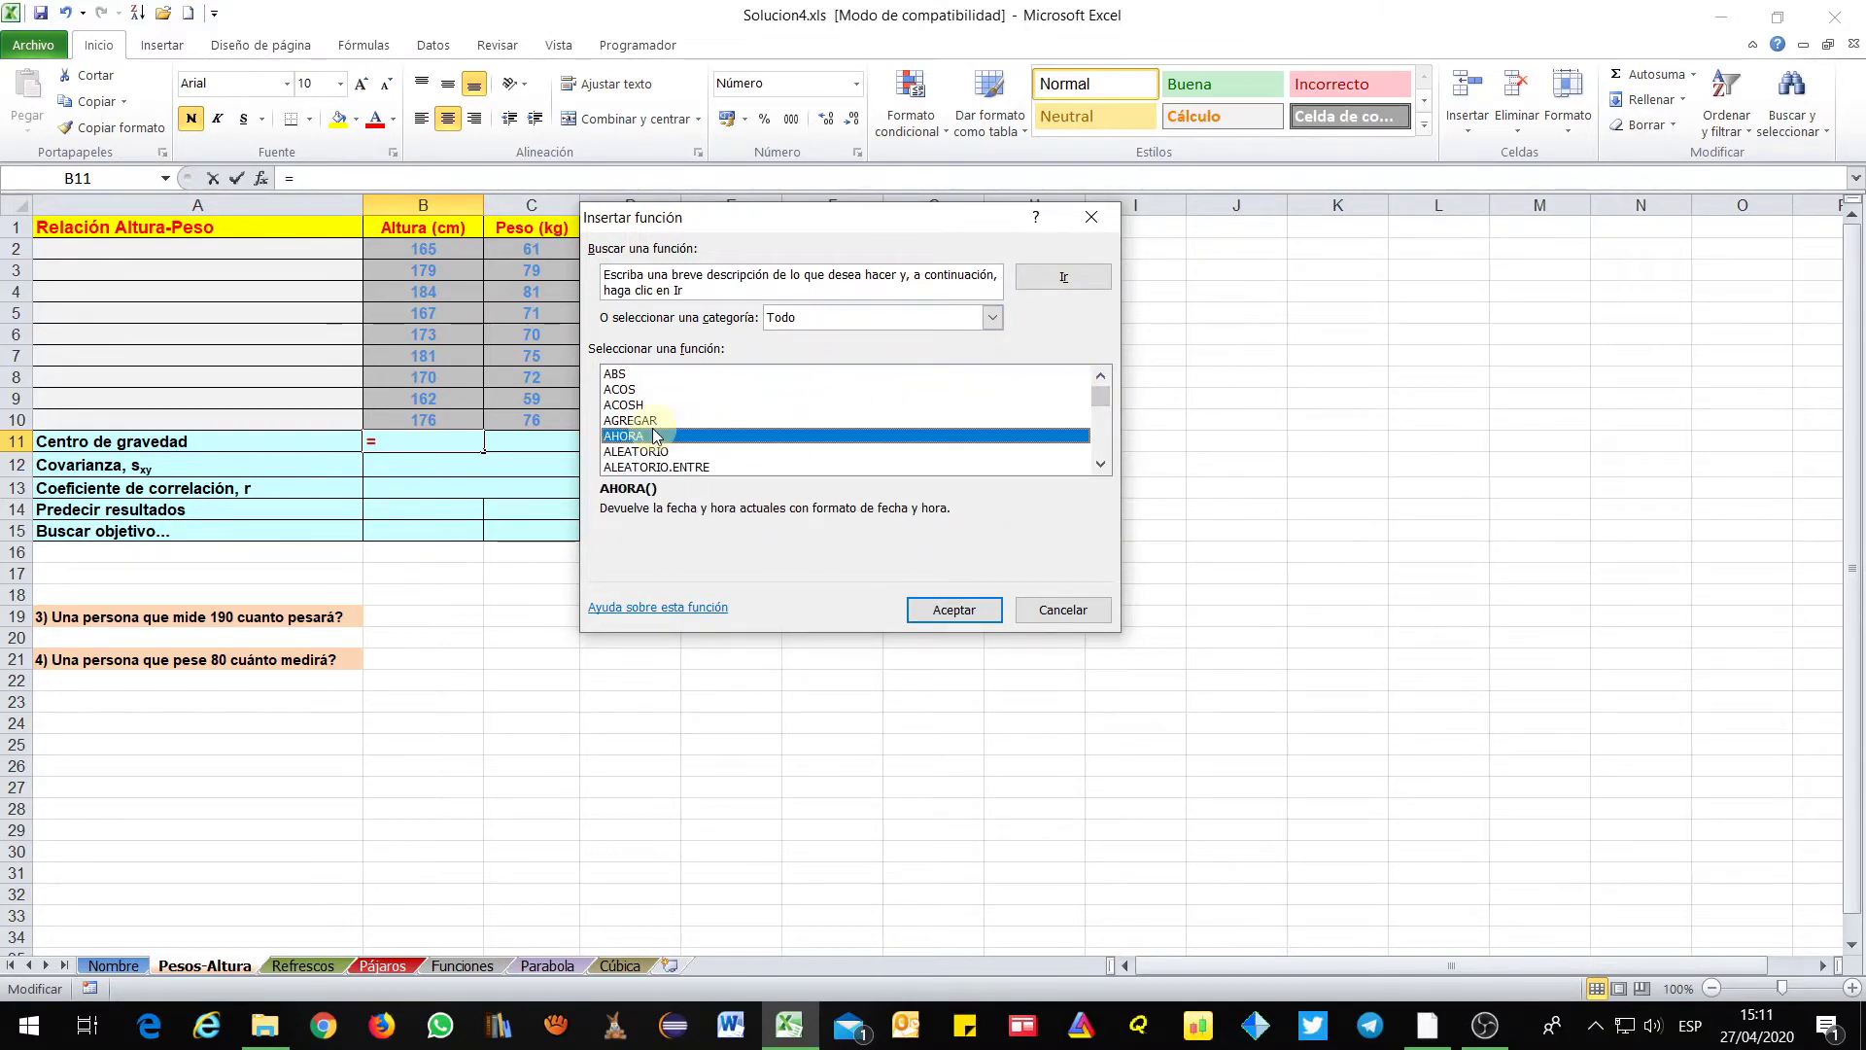
scroll(656, 435, down, 6)
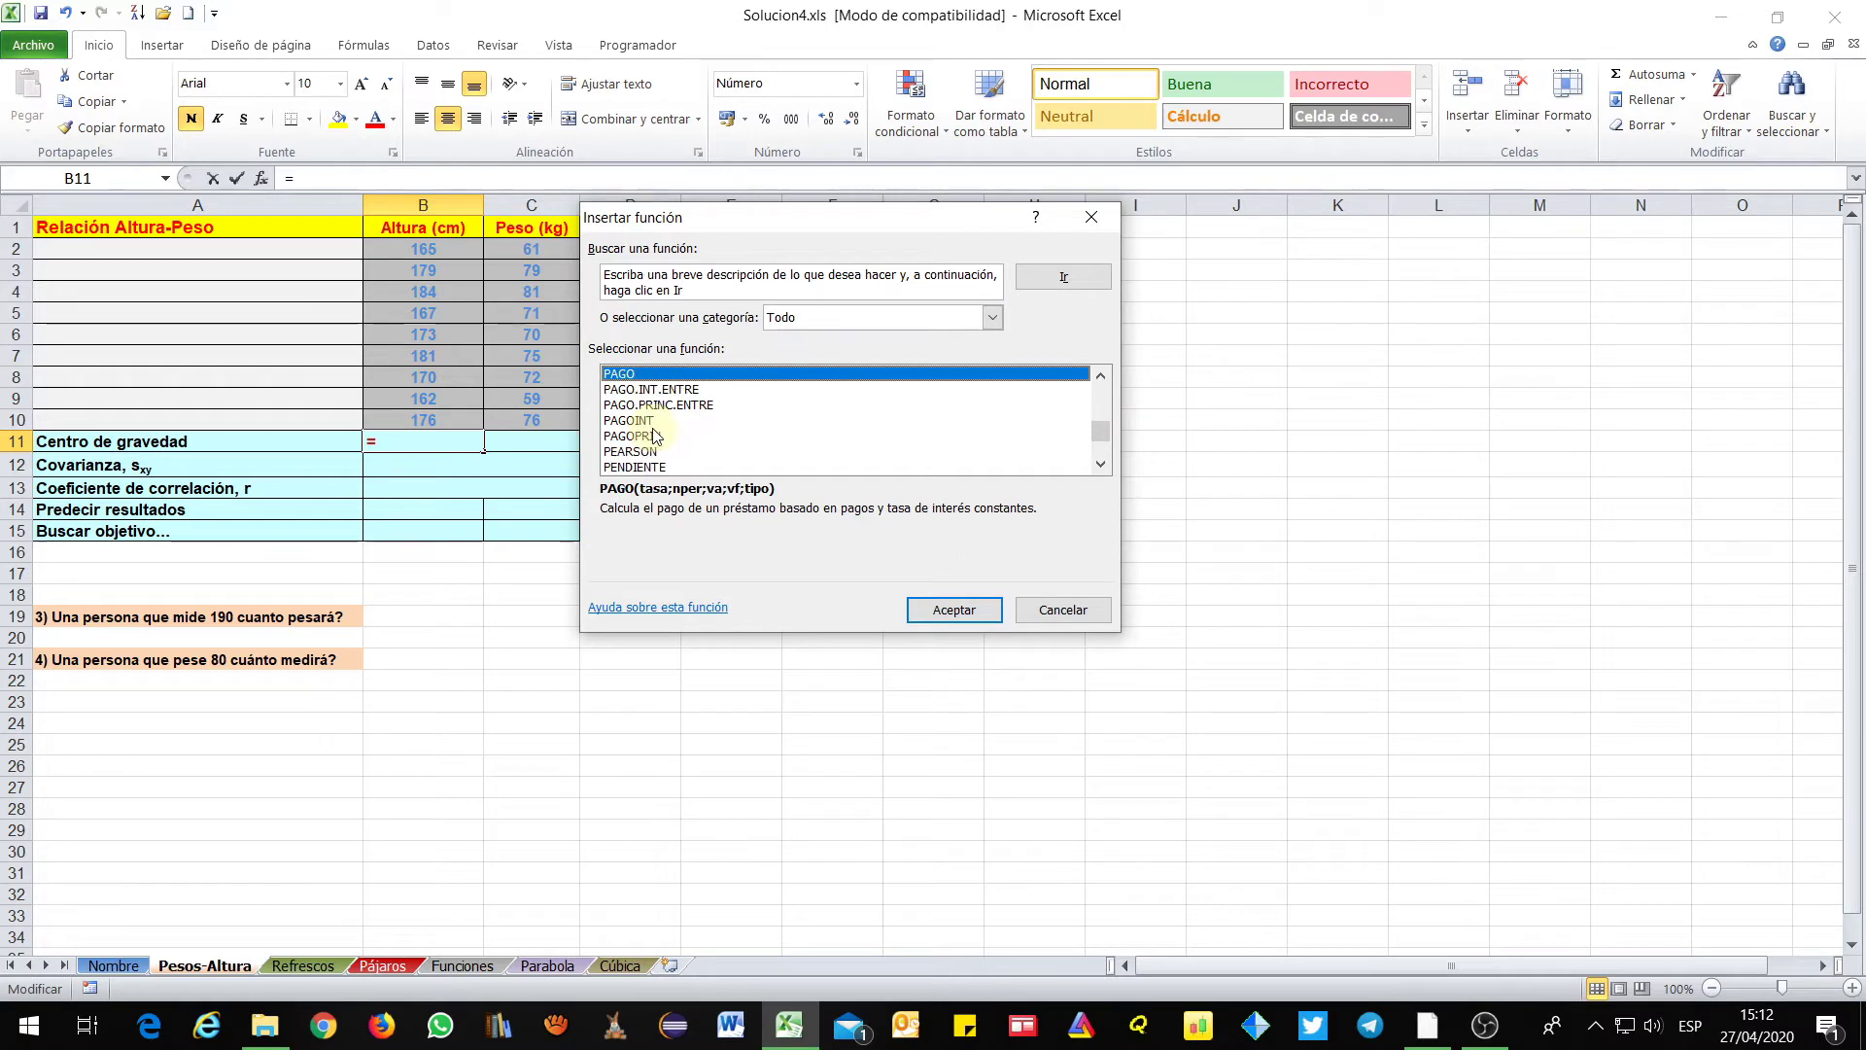
click(657, 467)
scroll(657, 471, down, 2)
scroll(657, 473, down, 3)
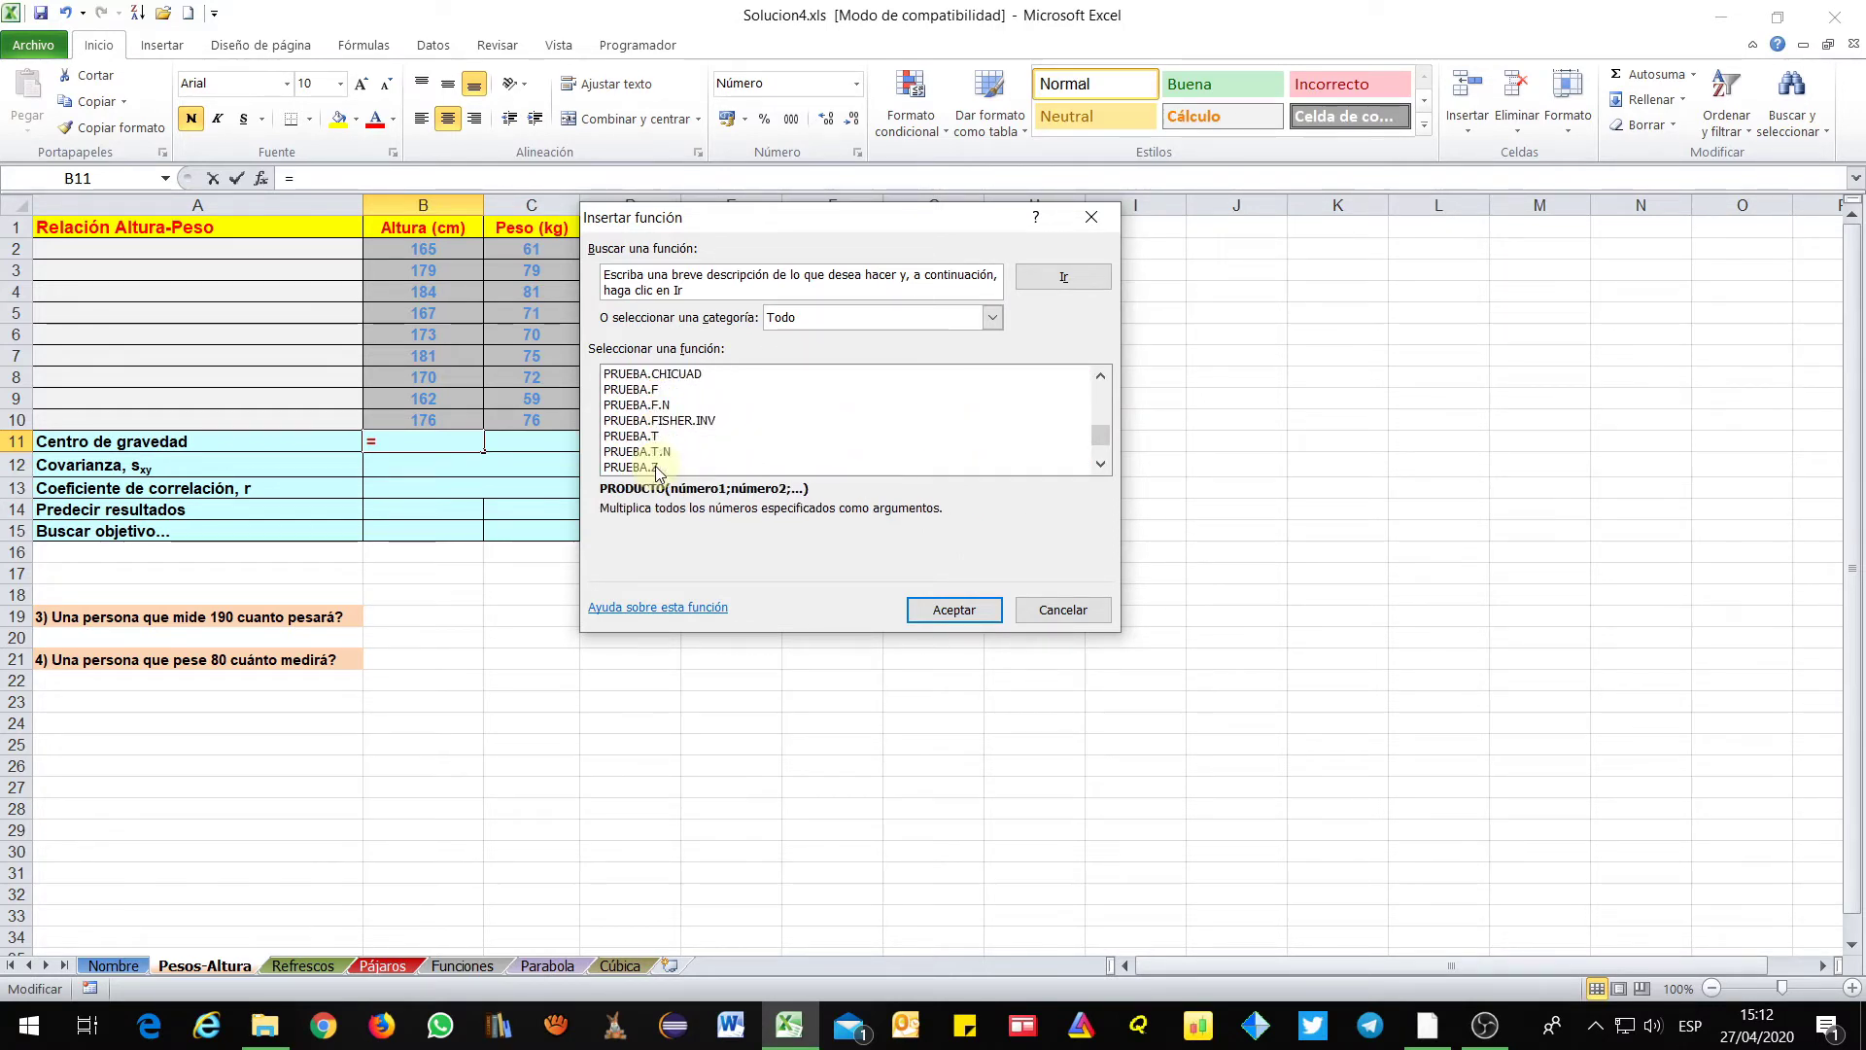
scroll(657, 473, up, 3)
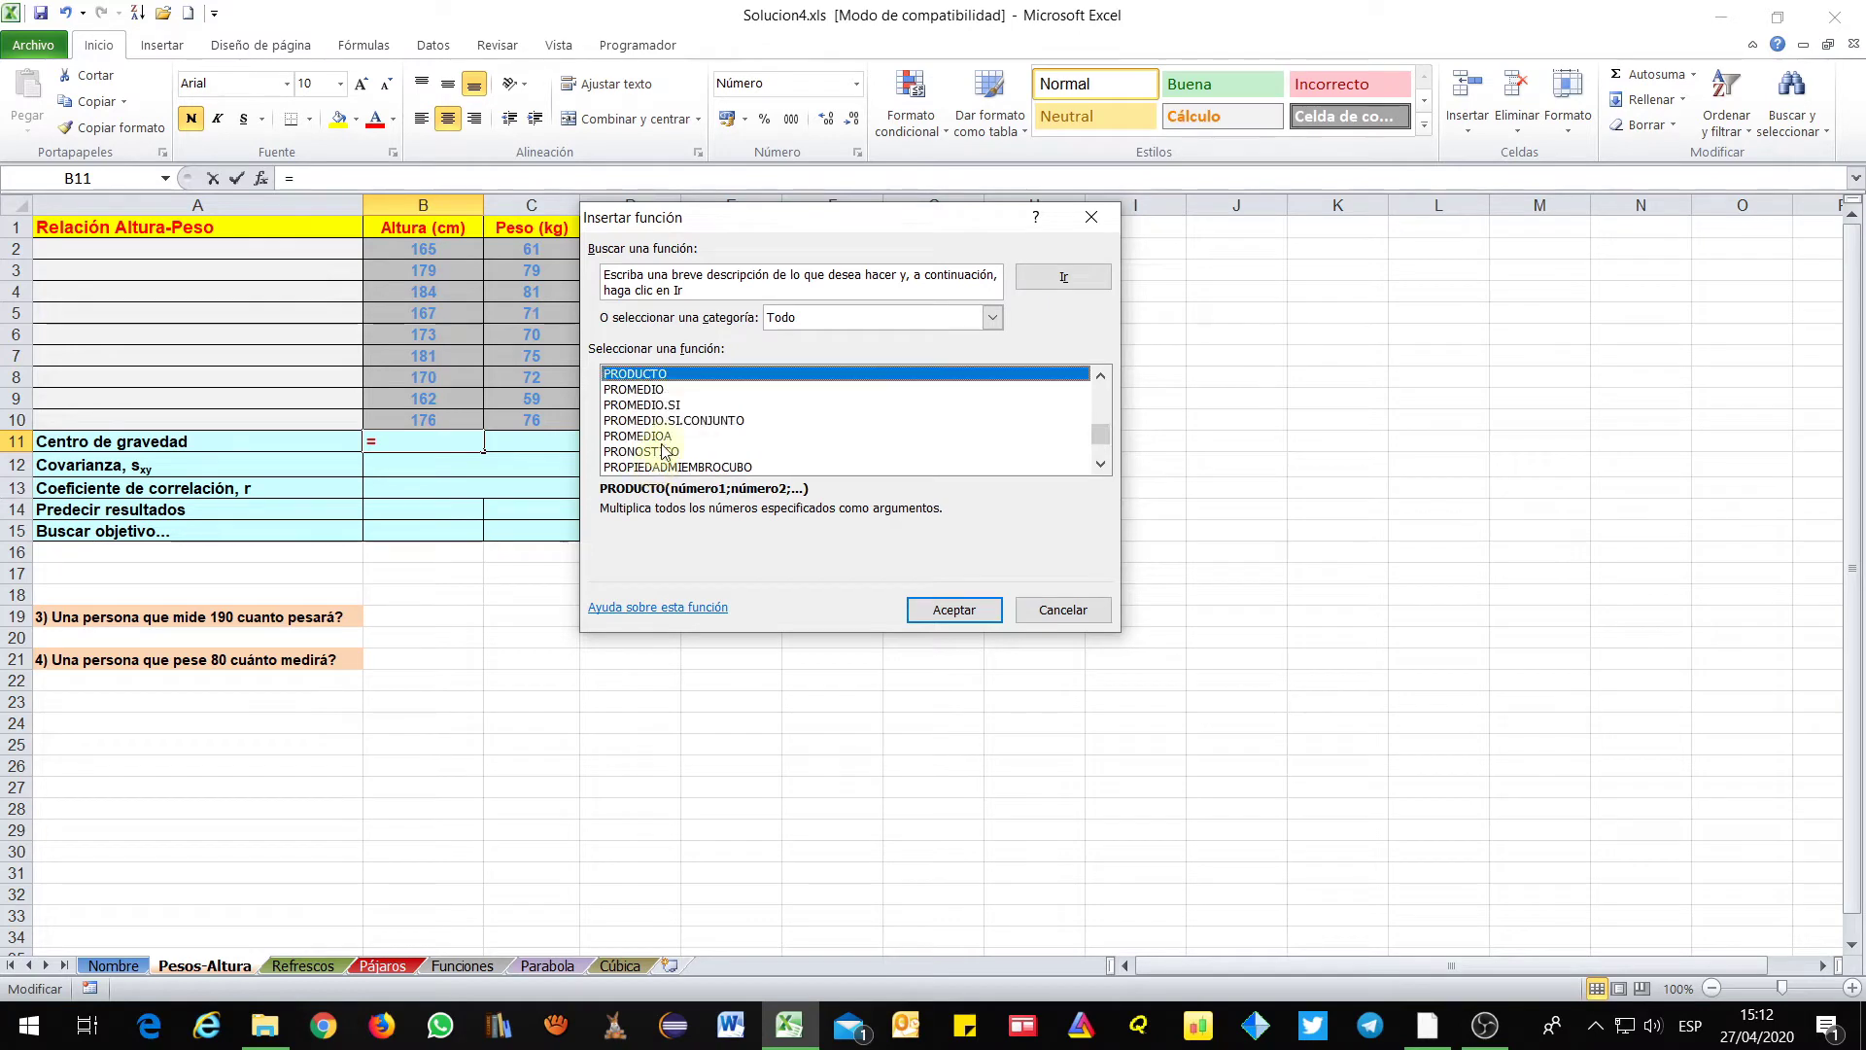
click(648, 390)
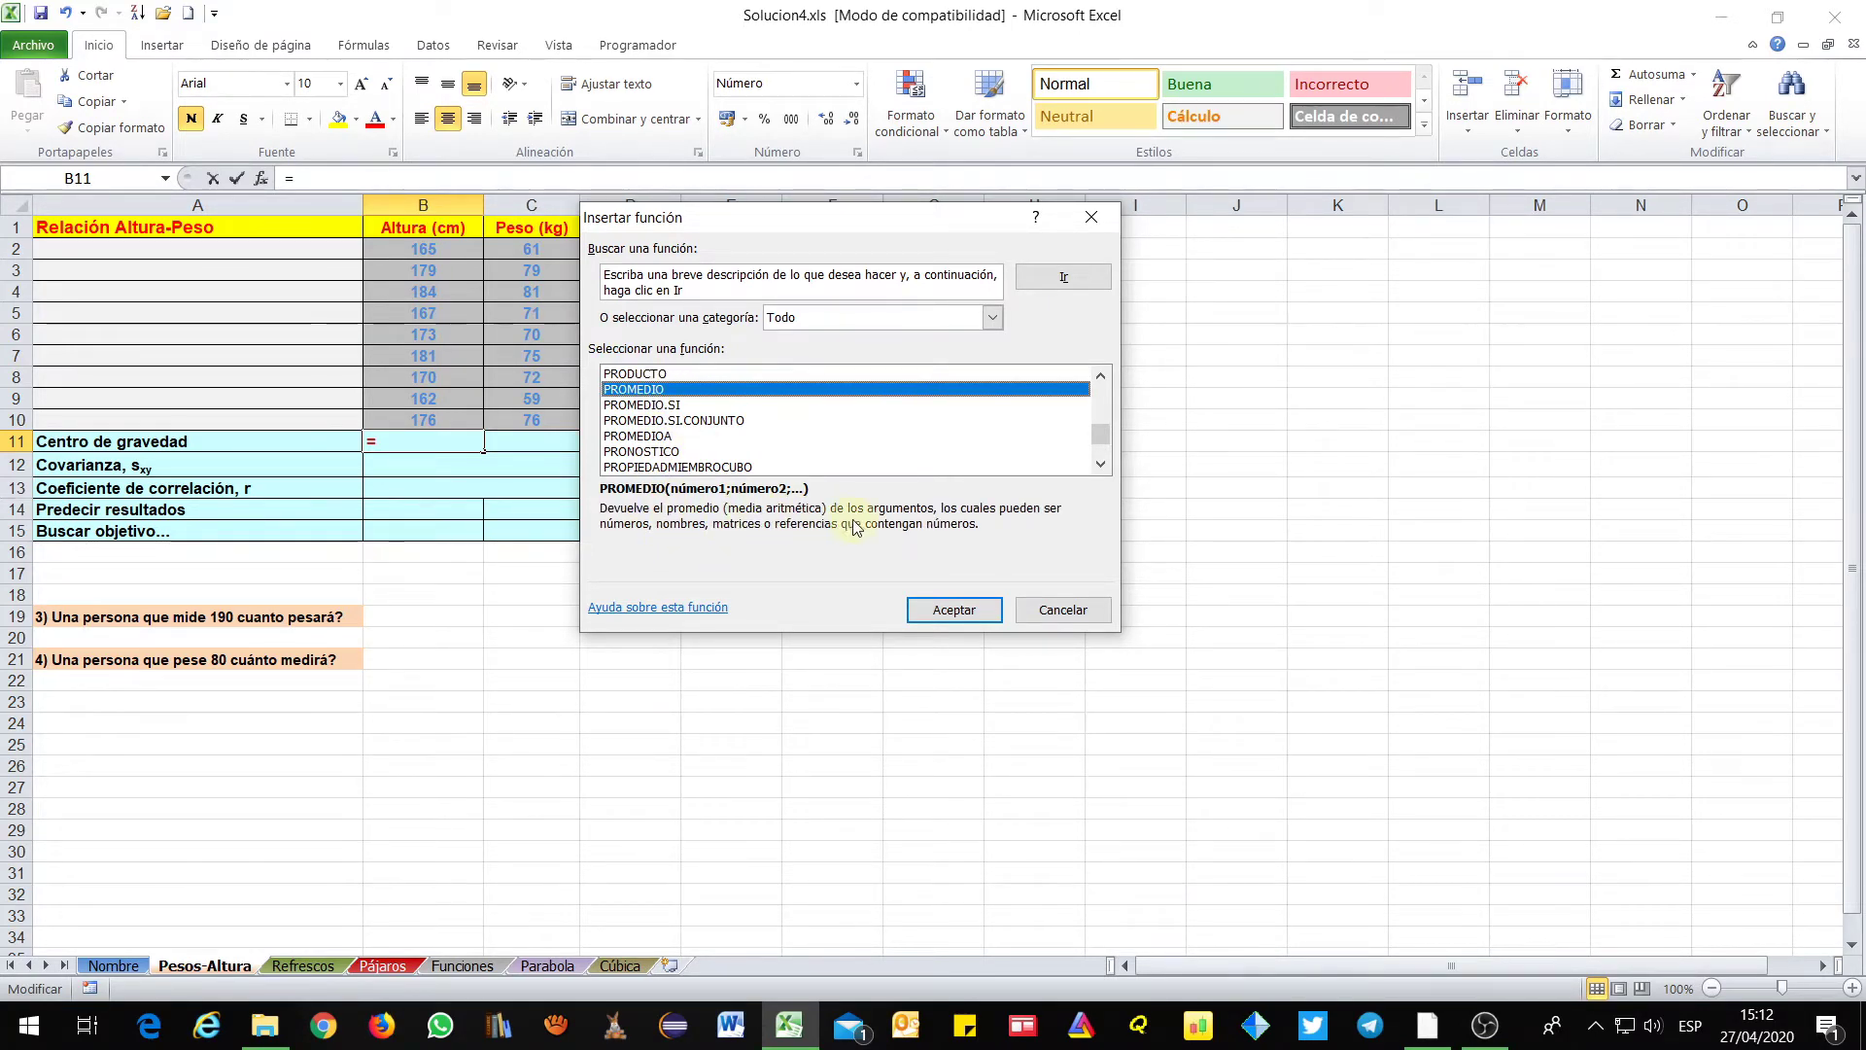
click(940, 613)
Set the height data B2:B10 as the first PROMEDIO argument and enter the formula in B11
drag(709, 233, 935, 247)
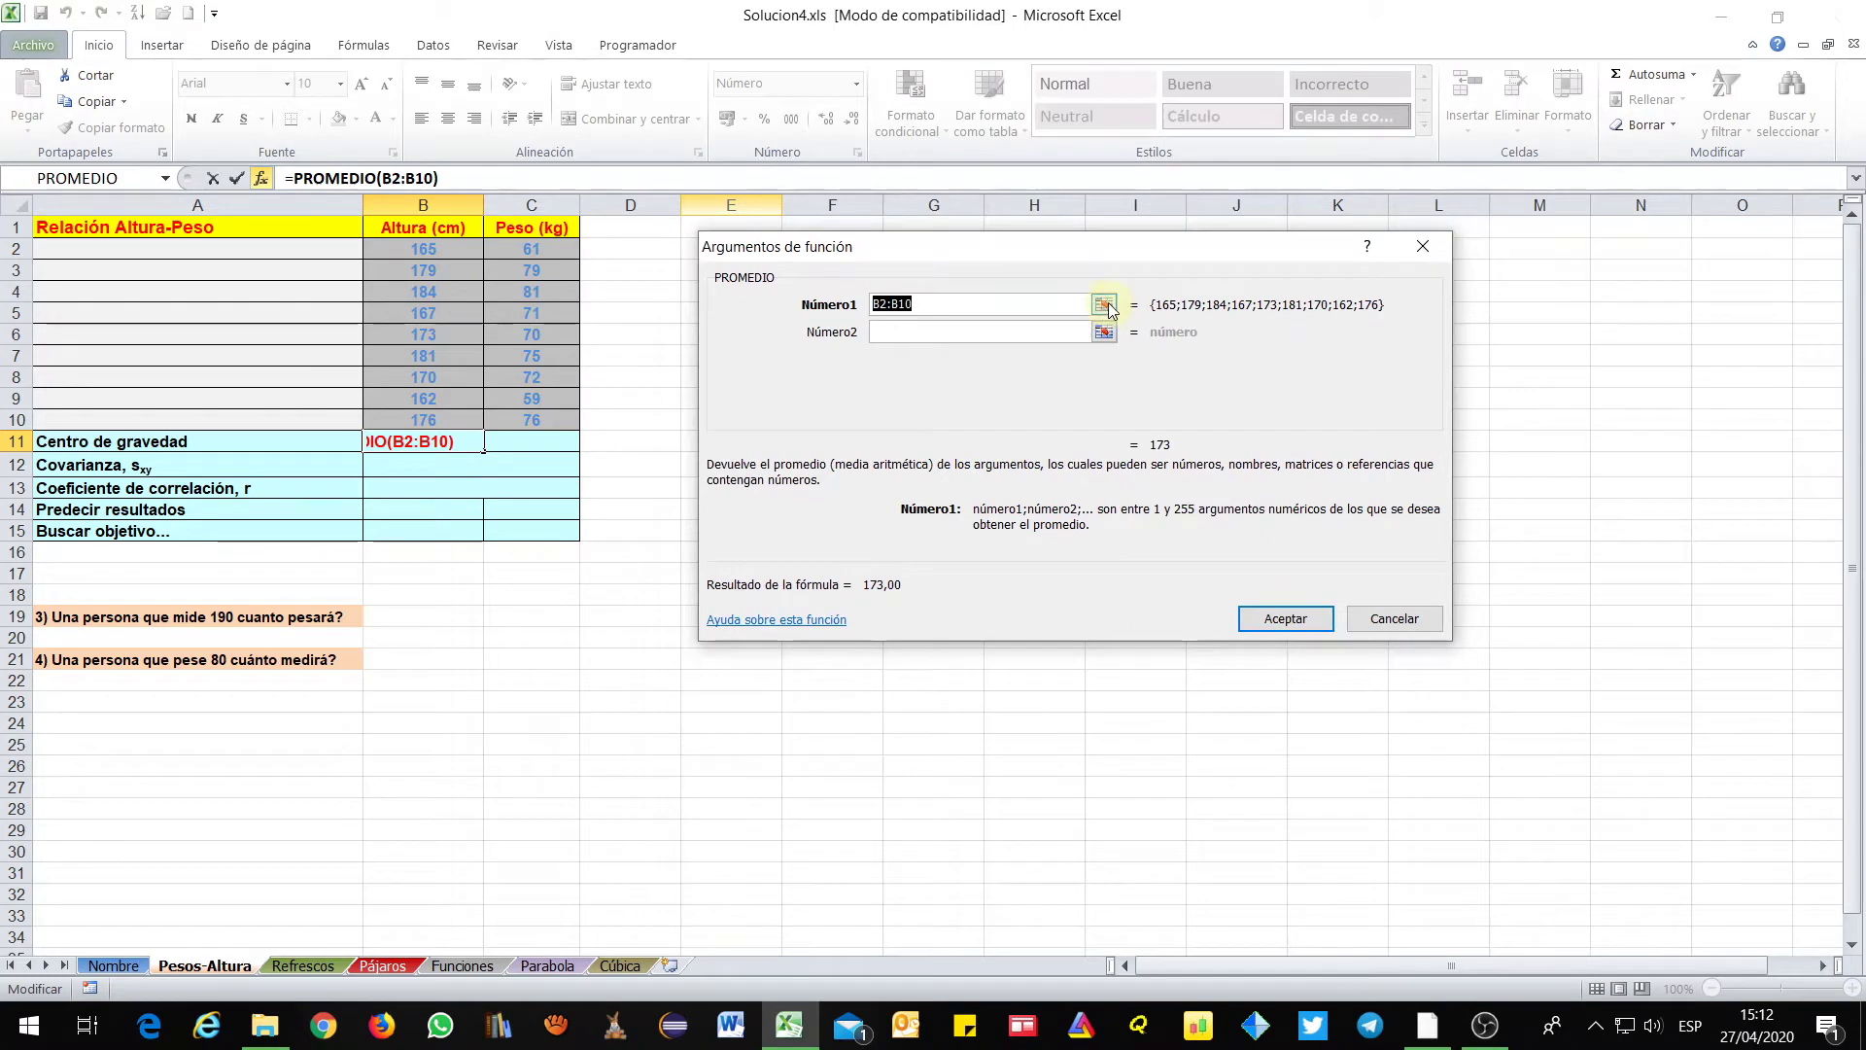
click(1106, 304)
drag(412, 249, 406, 415)
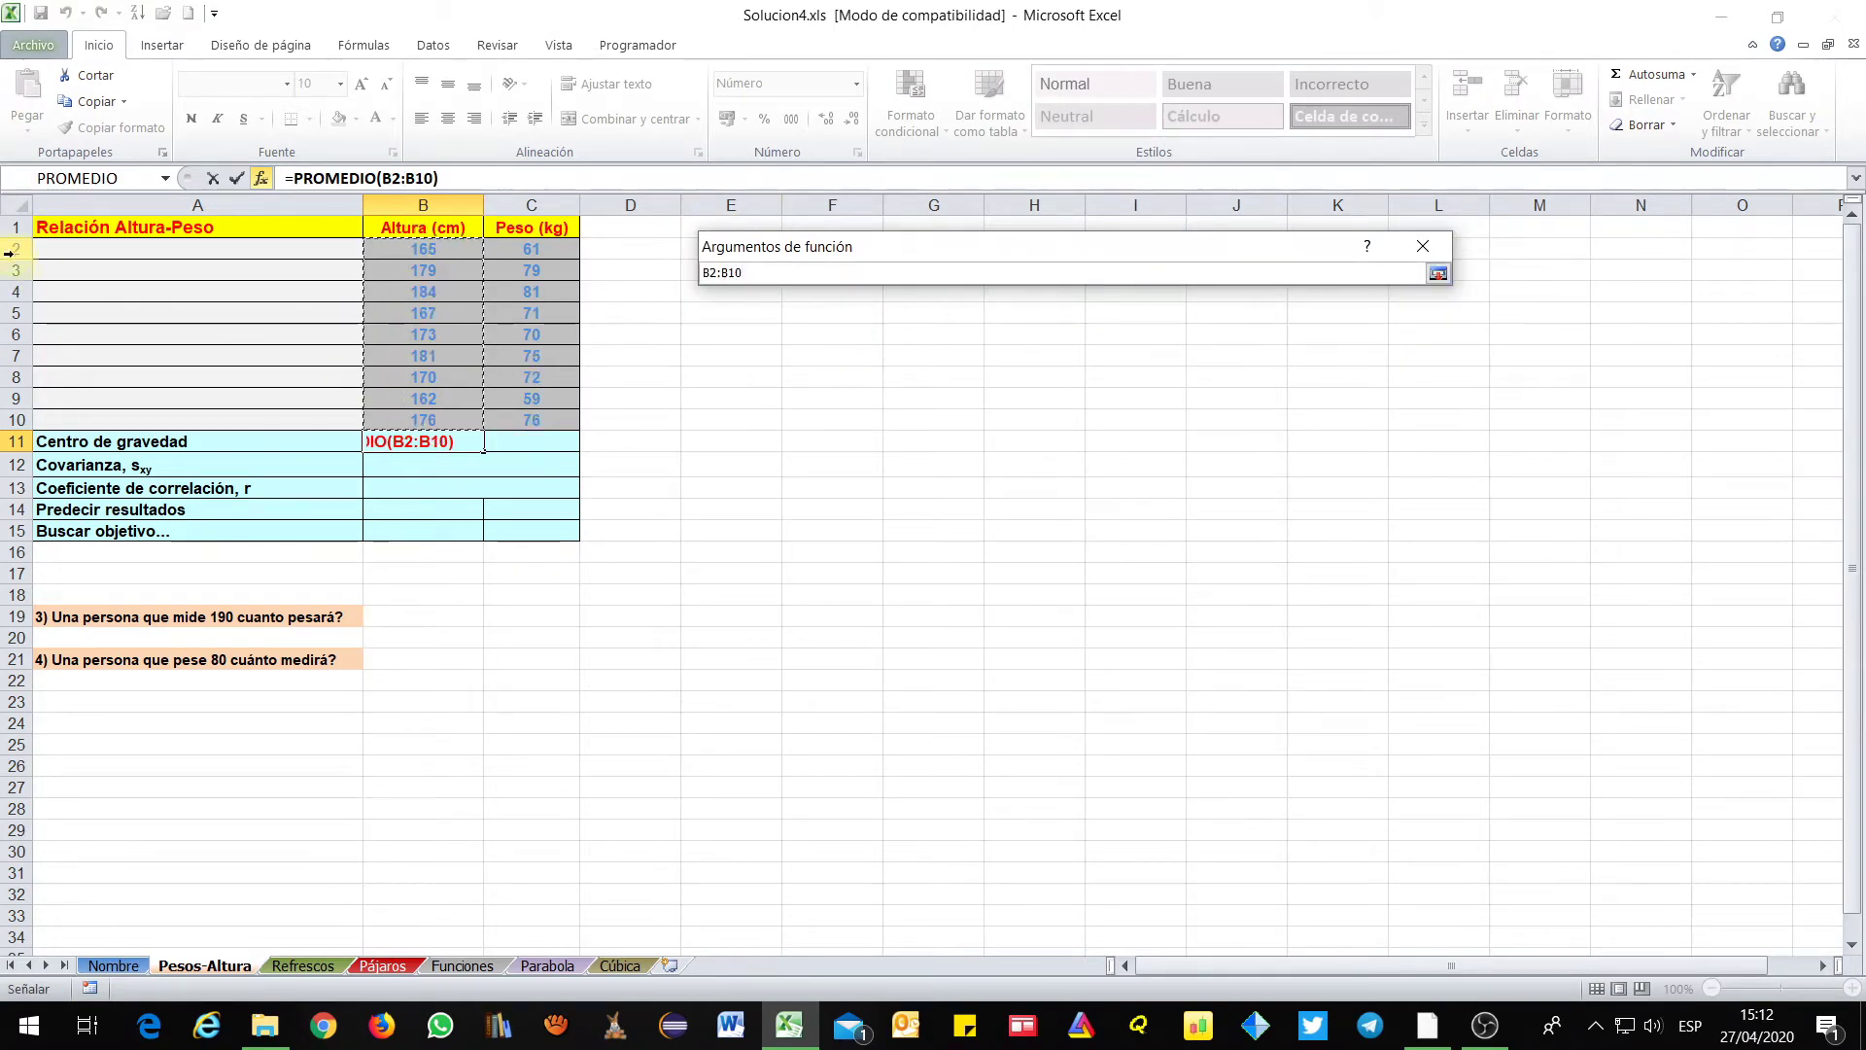
click(1438, 273)
click(1281, 620)
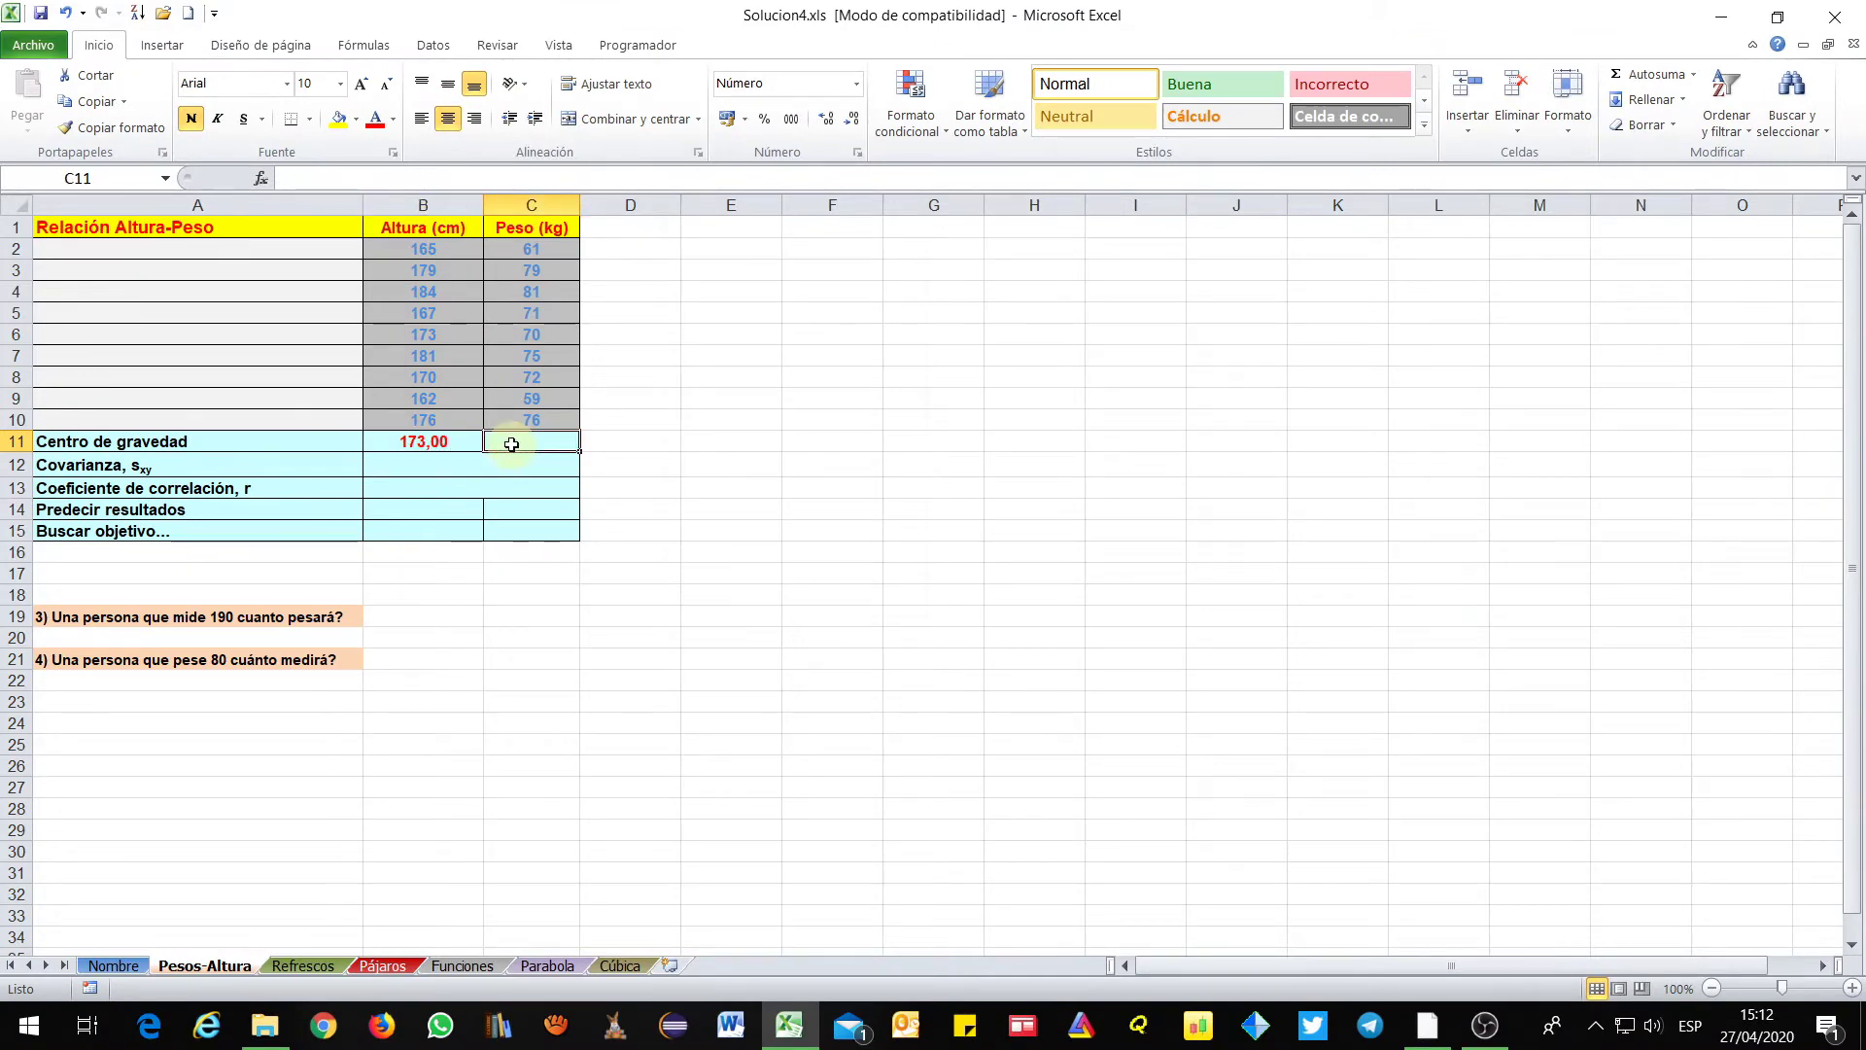
Fill the average formula from B11 into C11 and check the formulas in both cells
click(294, 179)
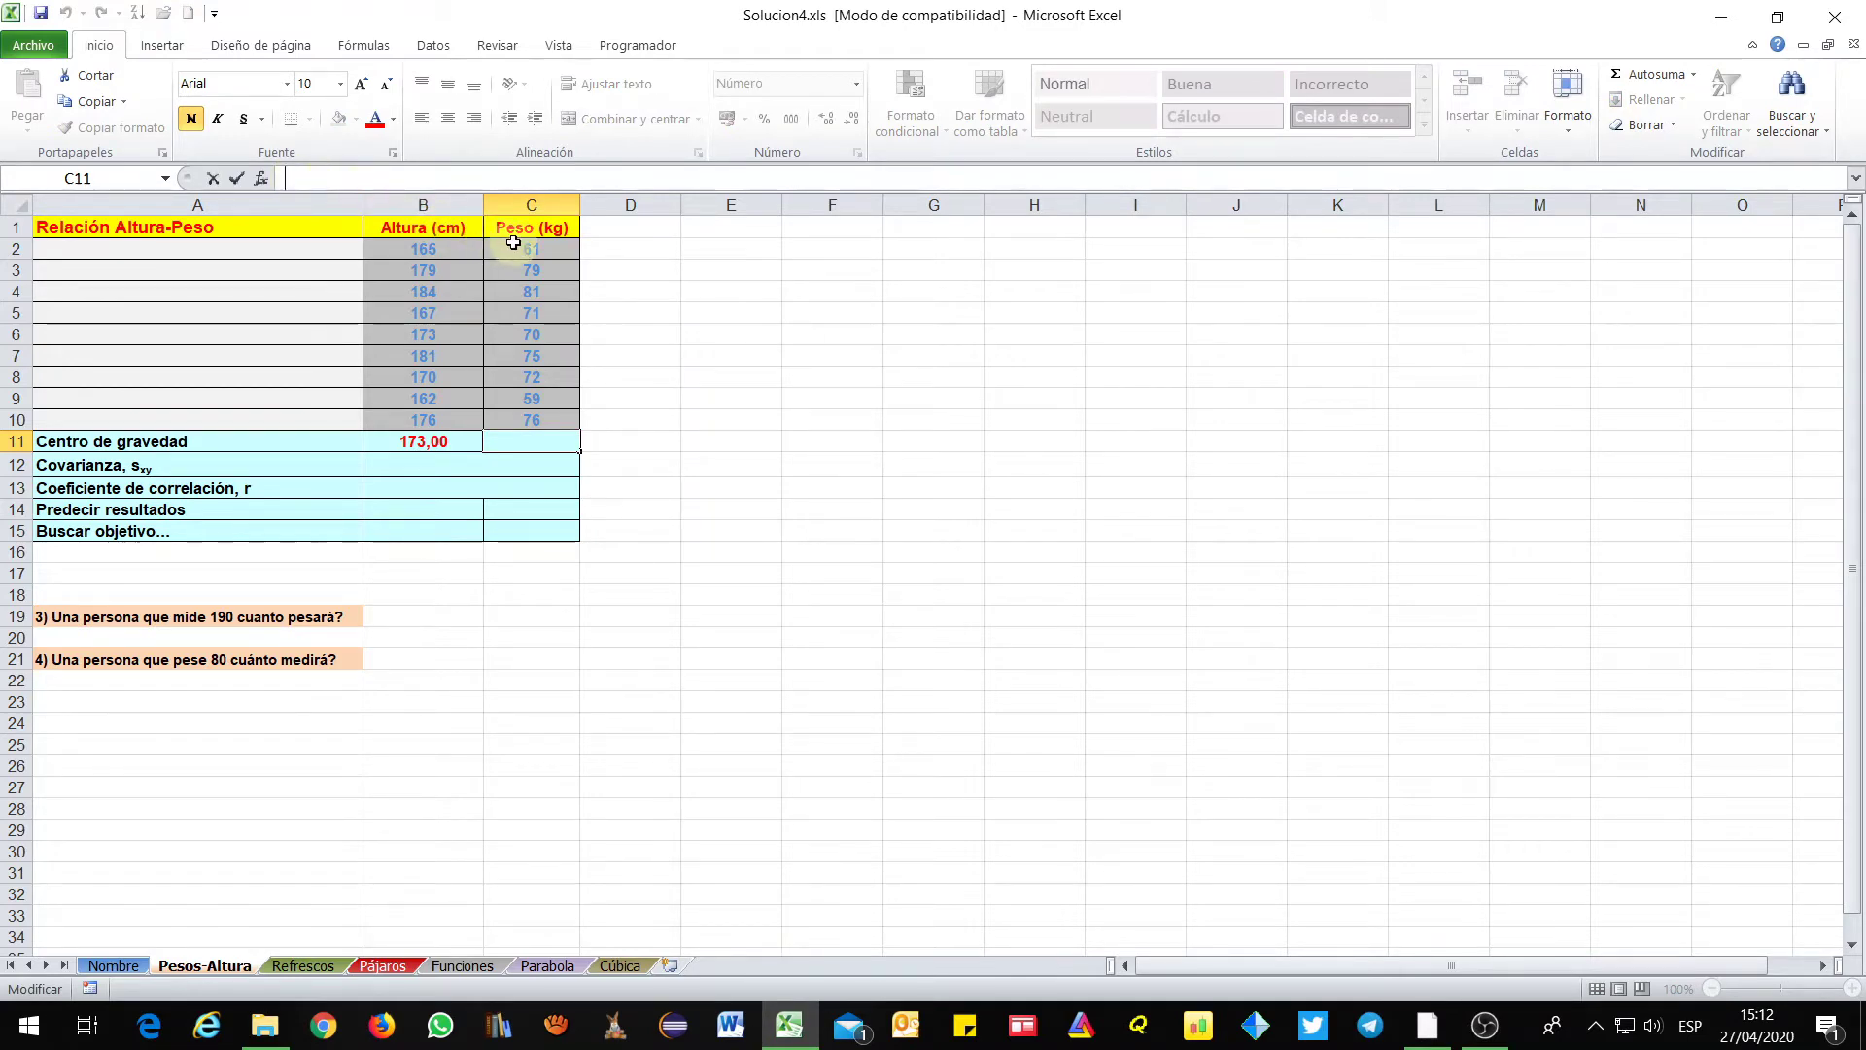
click(433, 442)
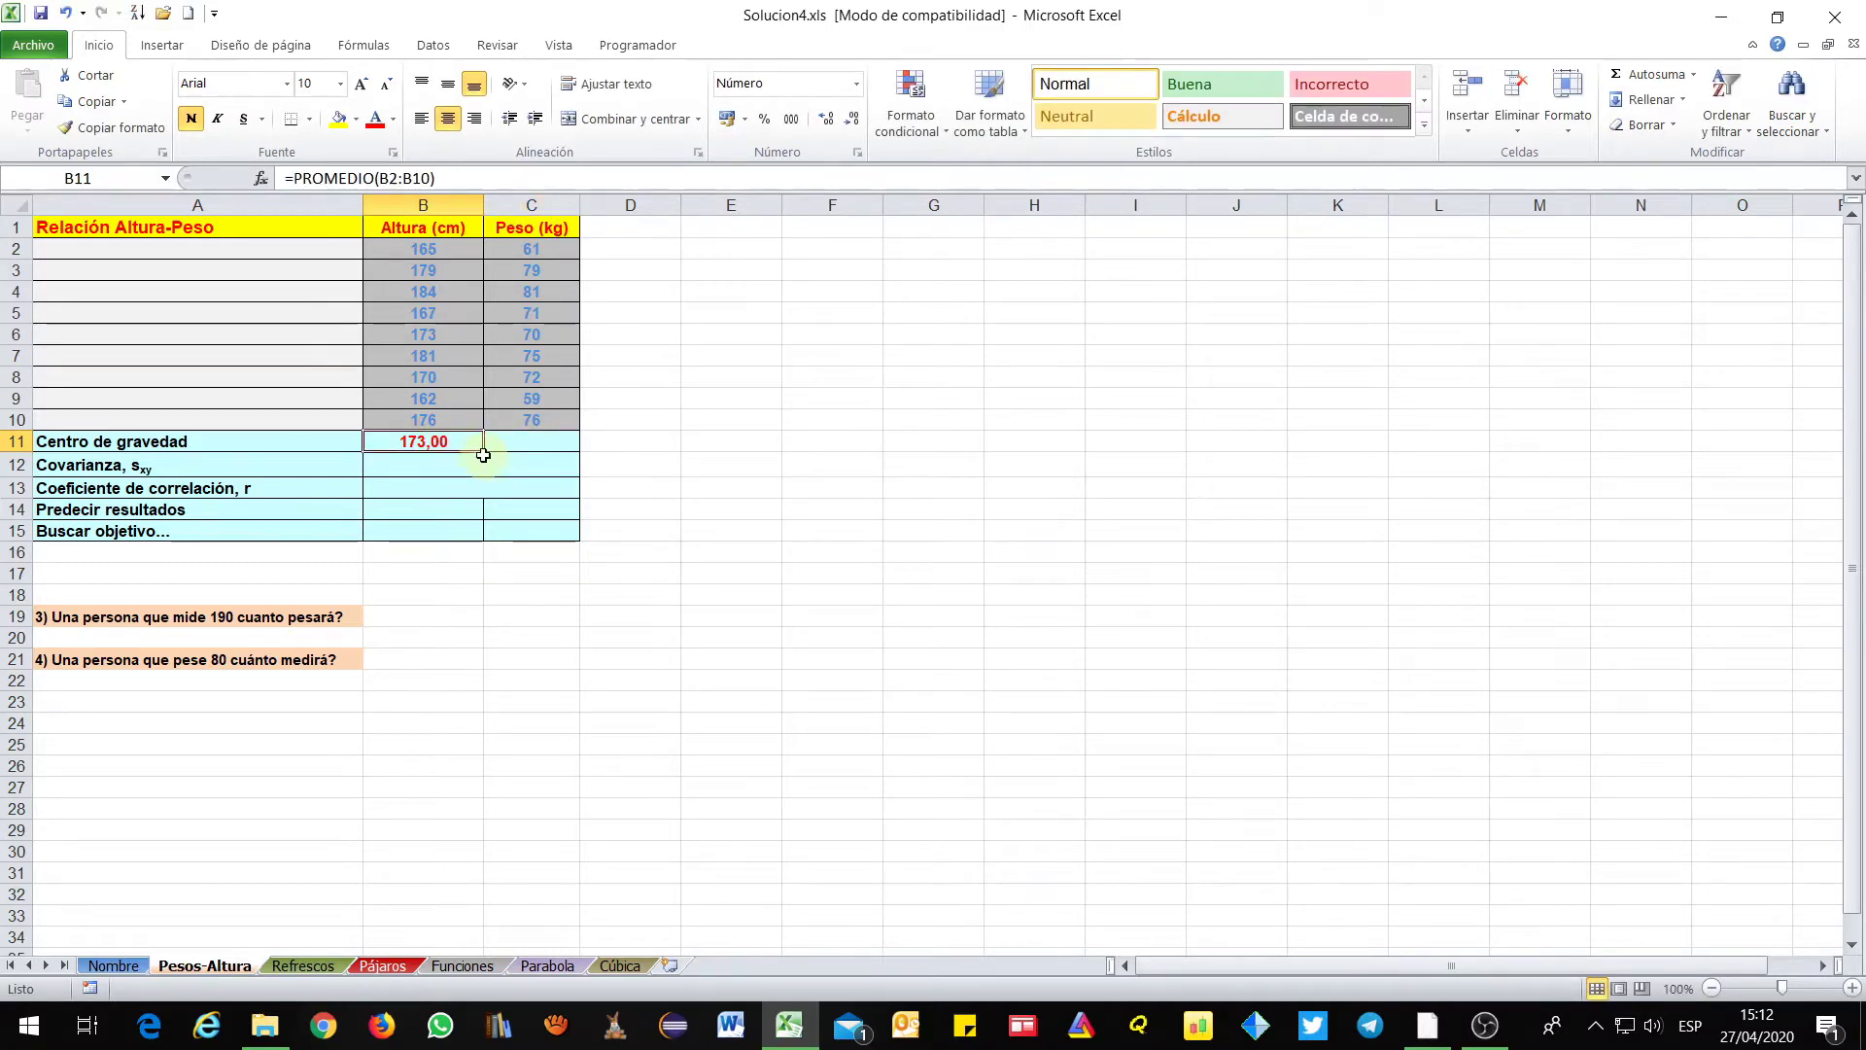
drag(483, 451, 561, 448)
click(519, 444)
click(421, 442)
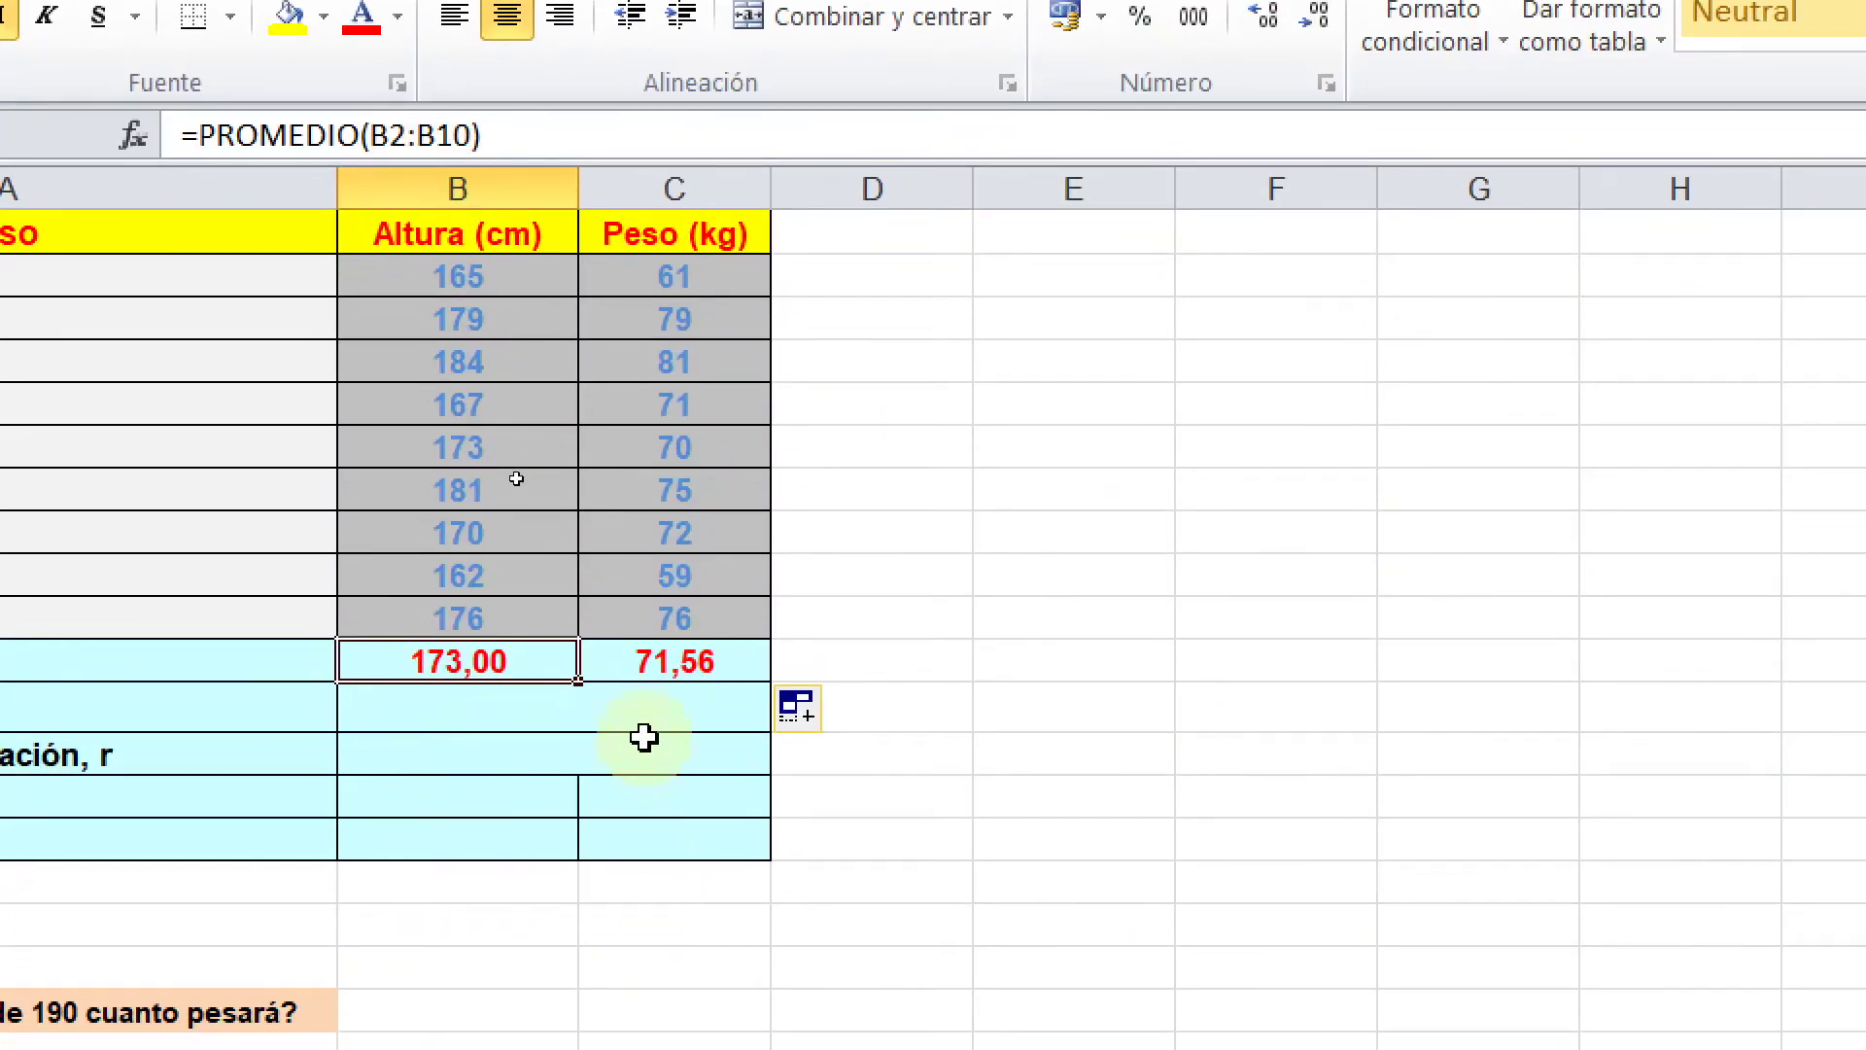
click(660, 661)
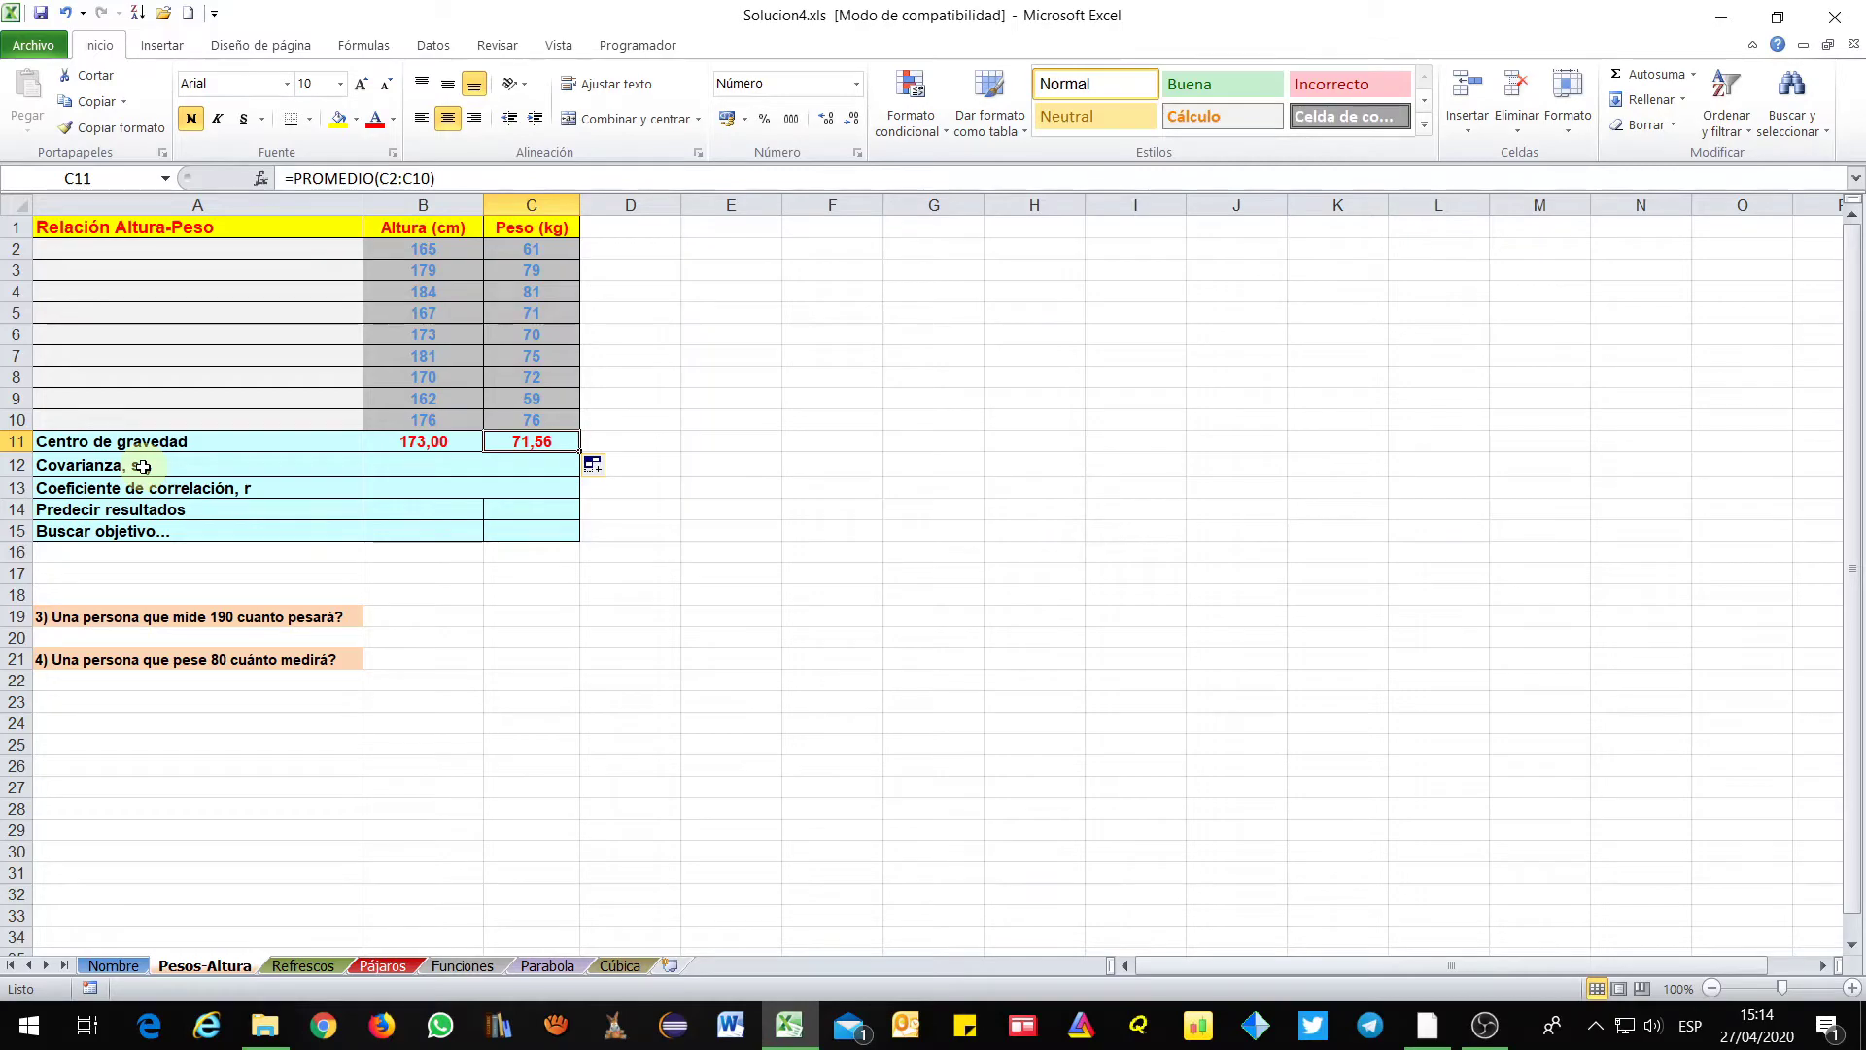
Switch to Apuntes-4.pdf to read the covariance instructions for cell B12, and return to the Excel workbook
click(396, 464)
click(1443, 1038)
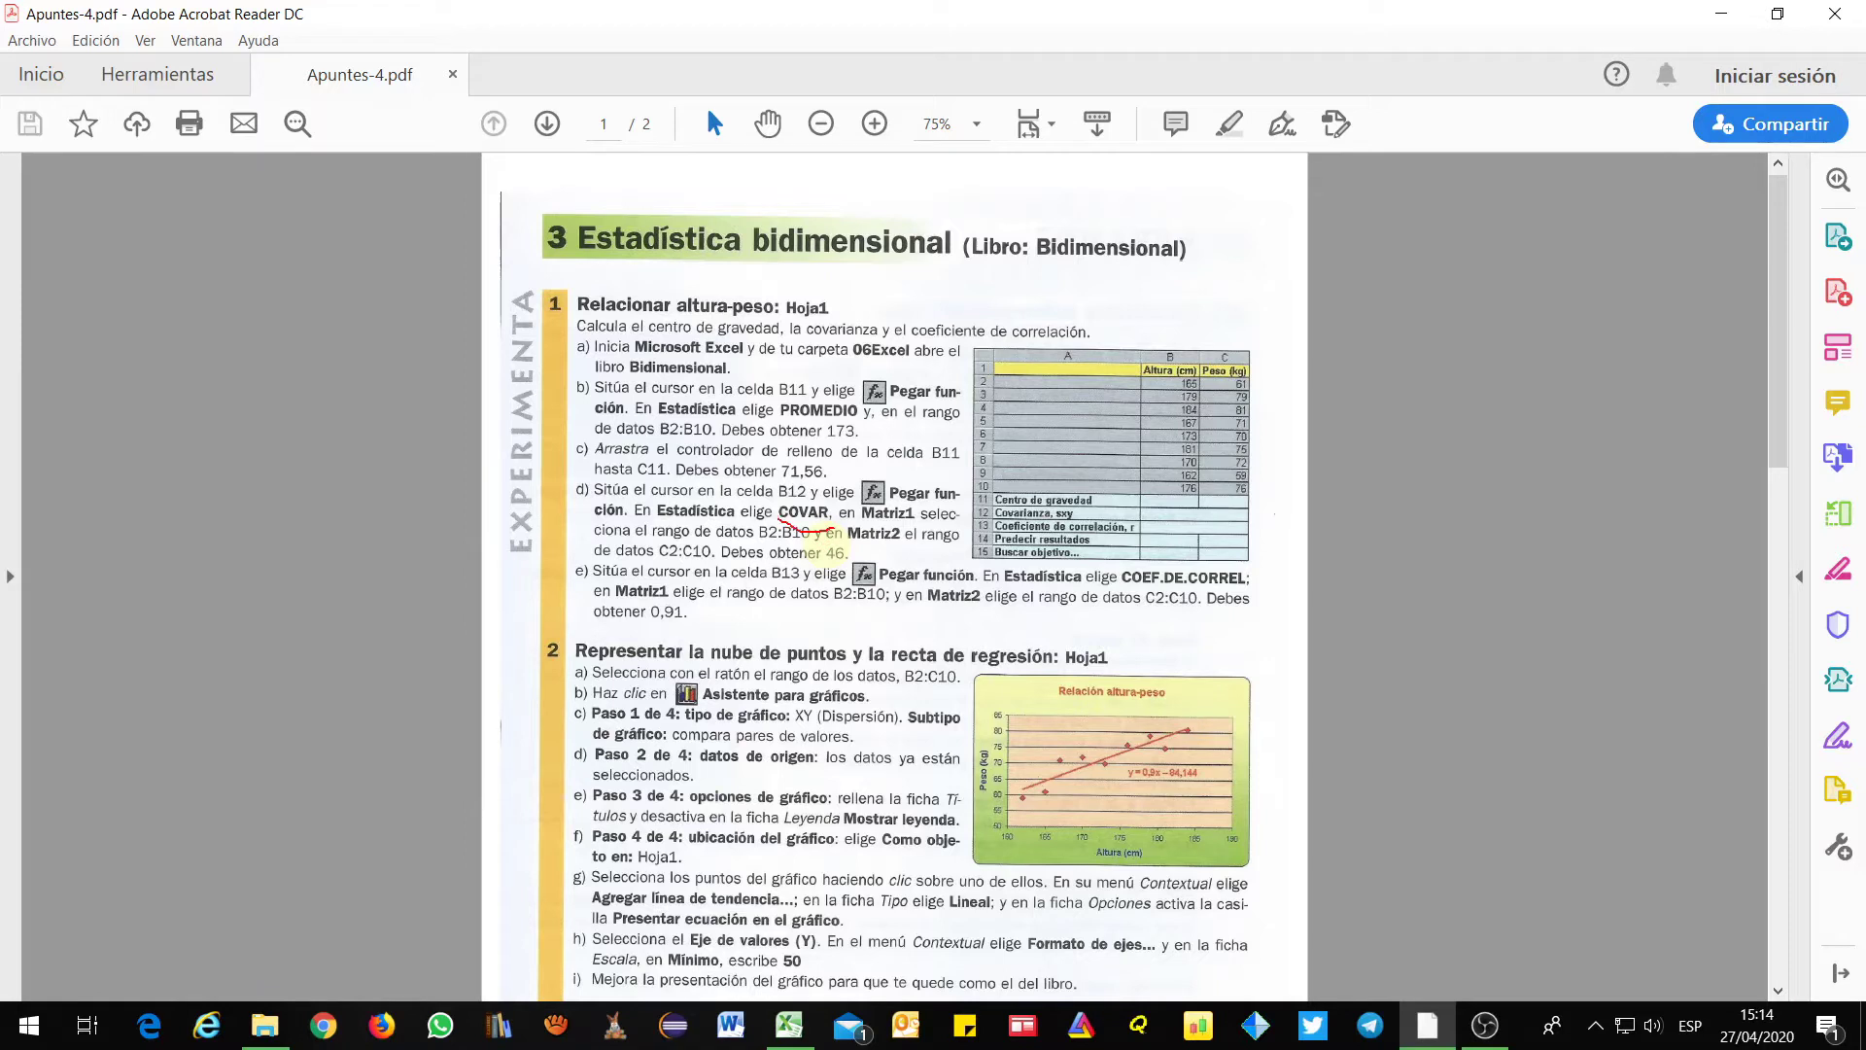
drag(834, 528, 799, 482)
click(1721, 14)
Start a COVAR function in cell B12, choosing it from the Todo category of functions
click(423, 457)
key(ctrl+v)
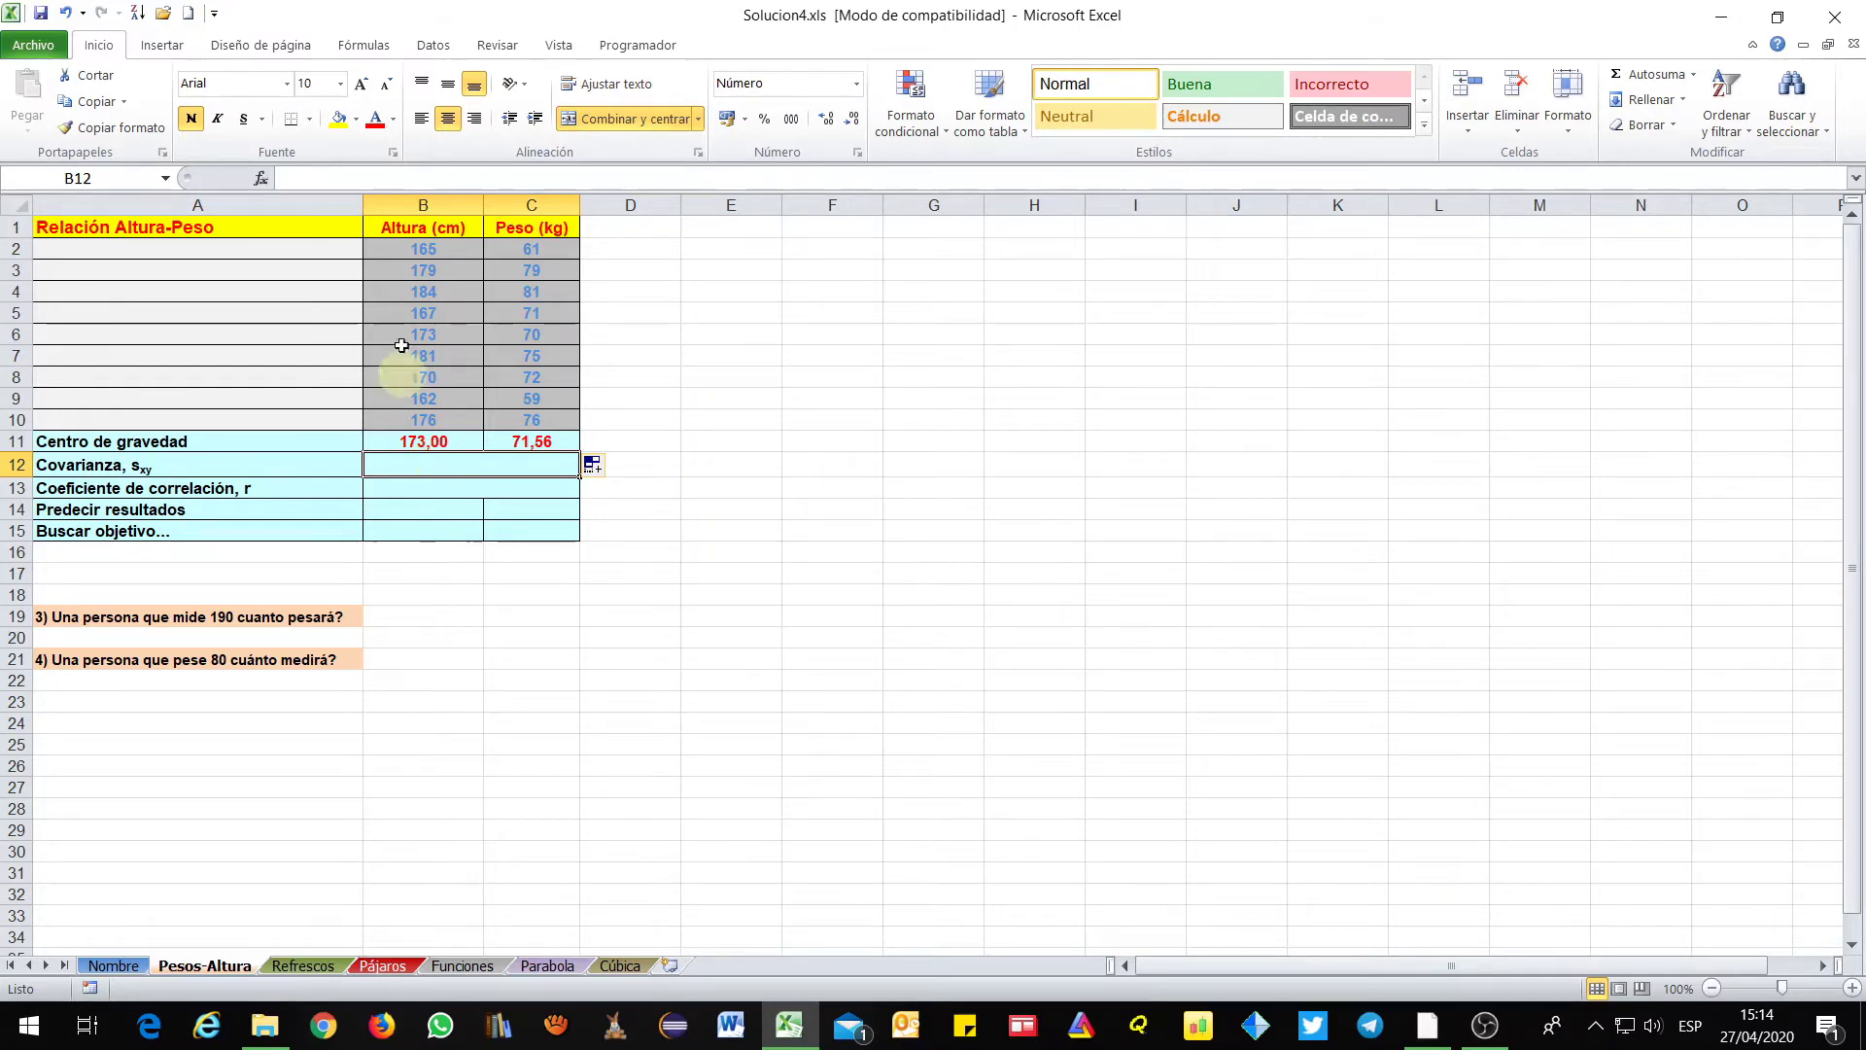
click(261, 178)
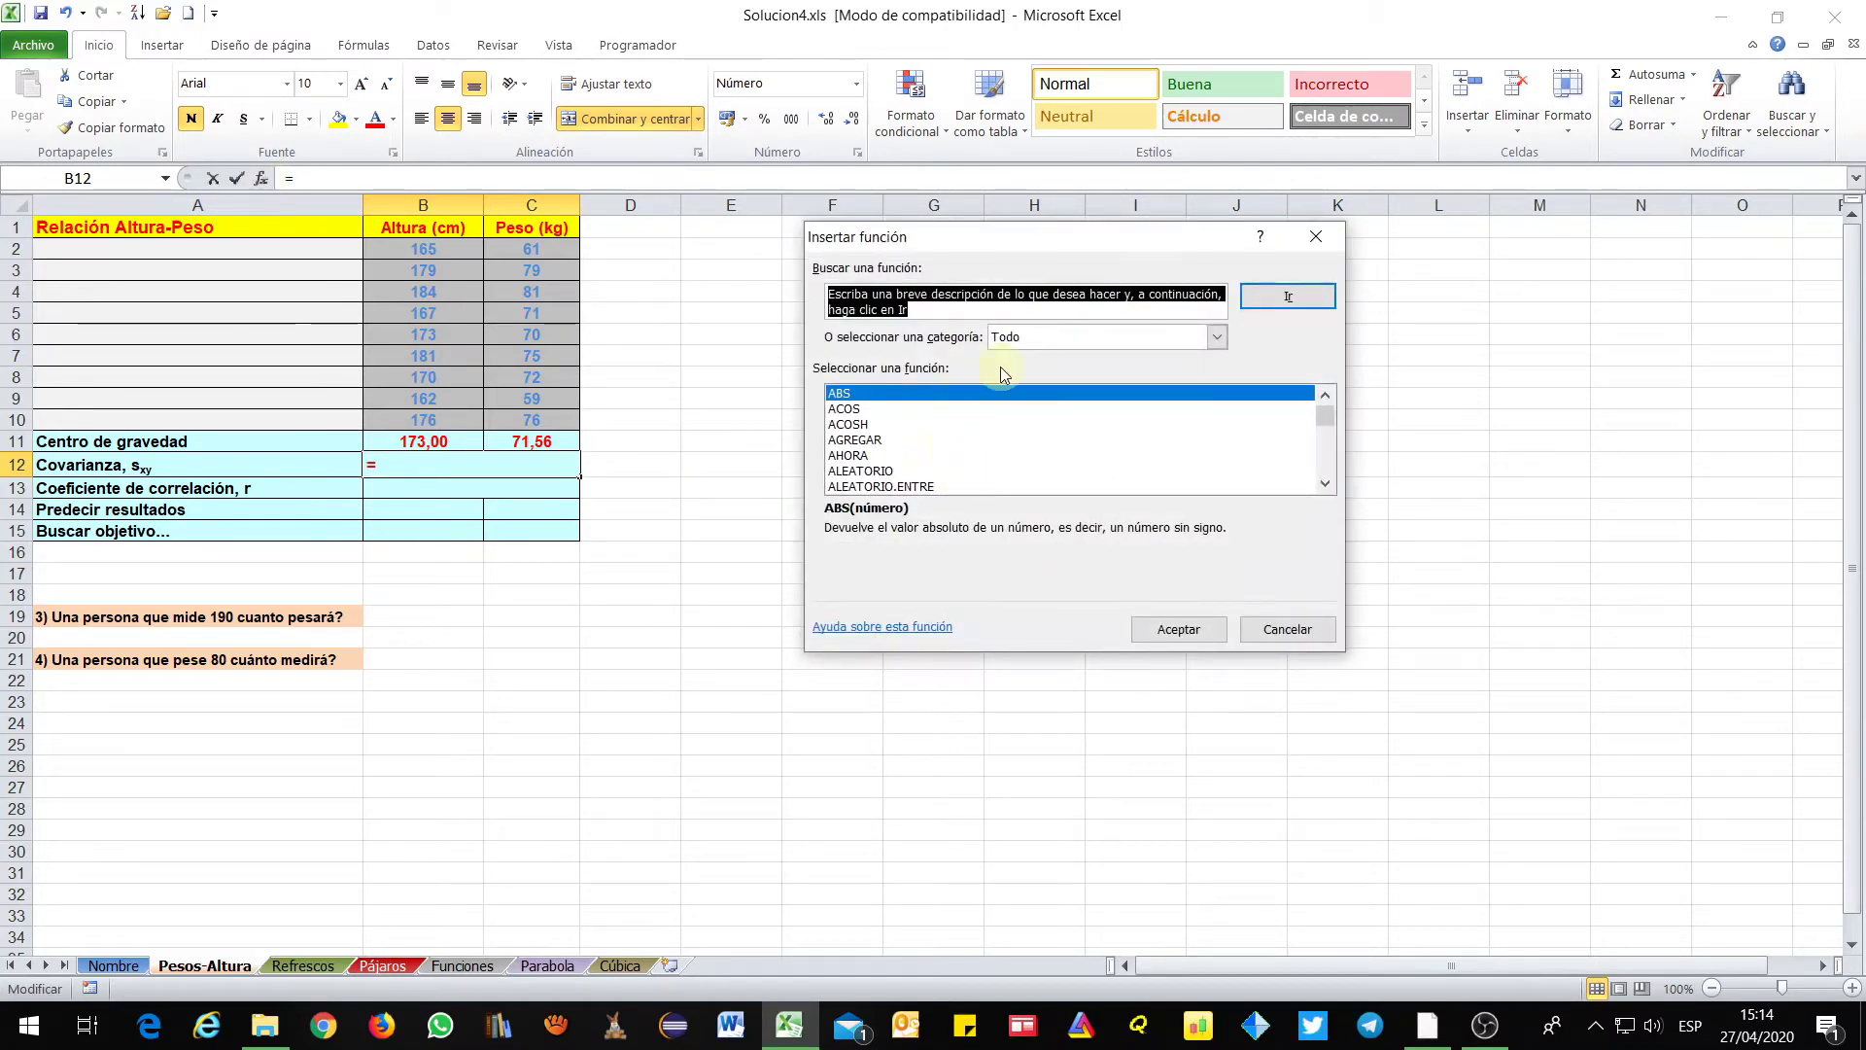
click(881, 457)
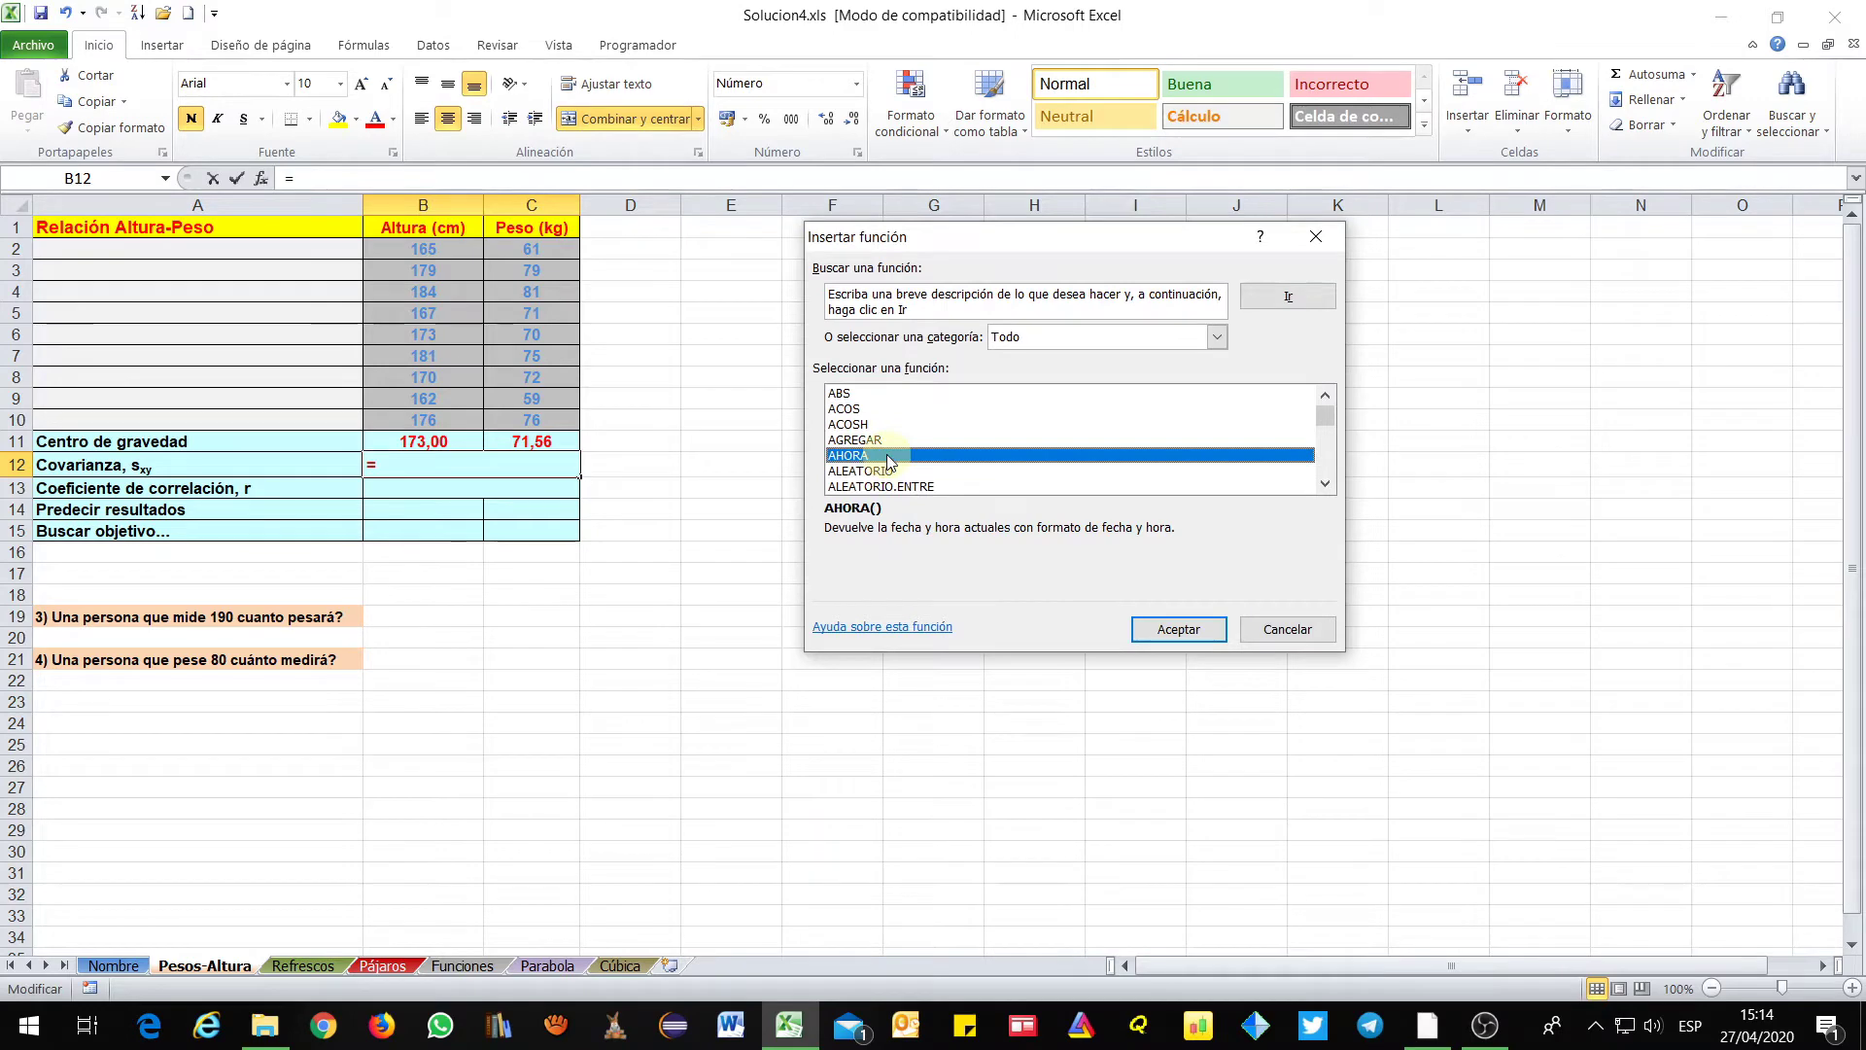
key(c)
scroll(886, 463, down, 4)
scroll(886, 463, down, 5)
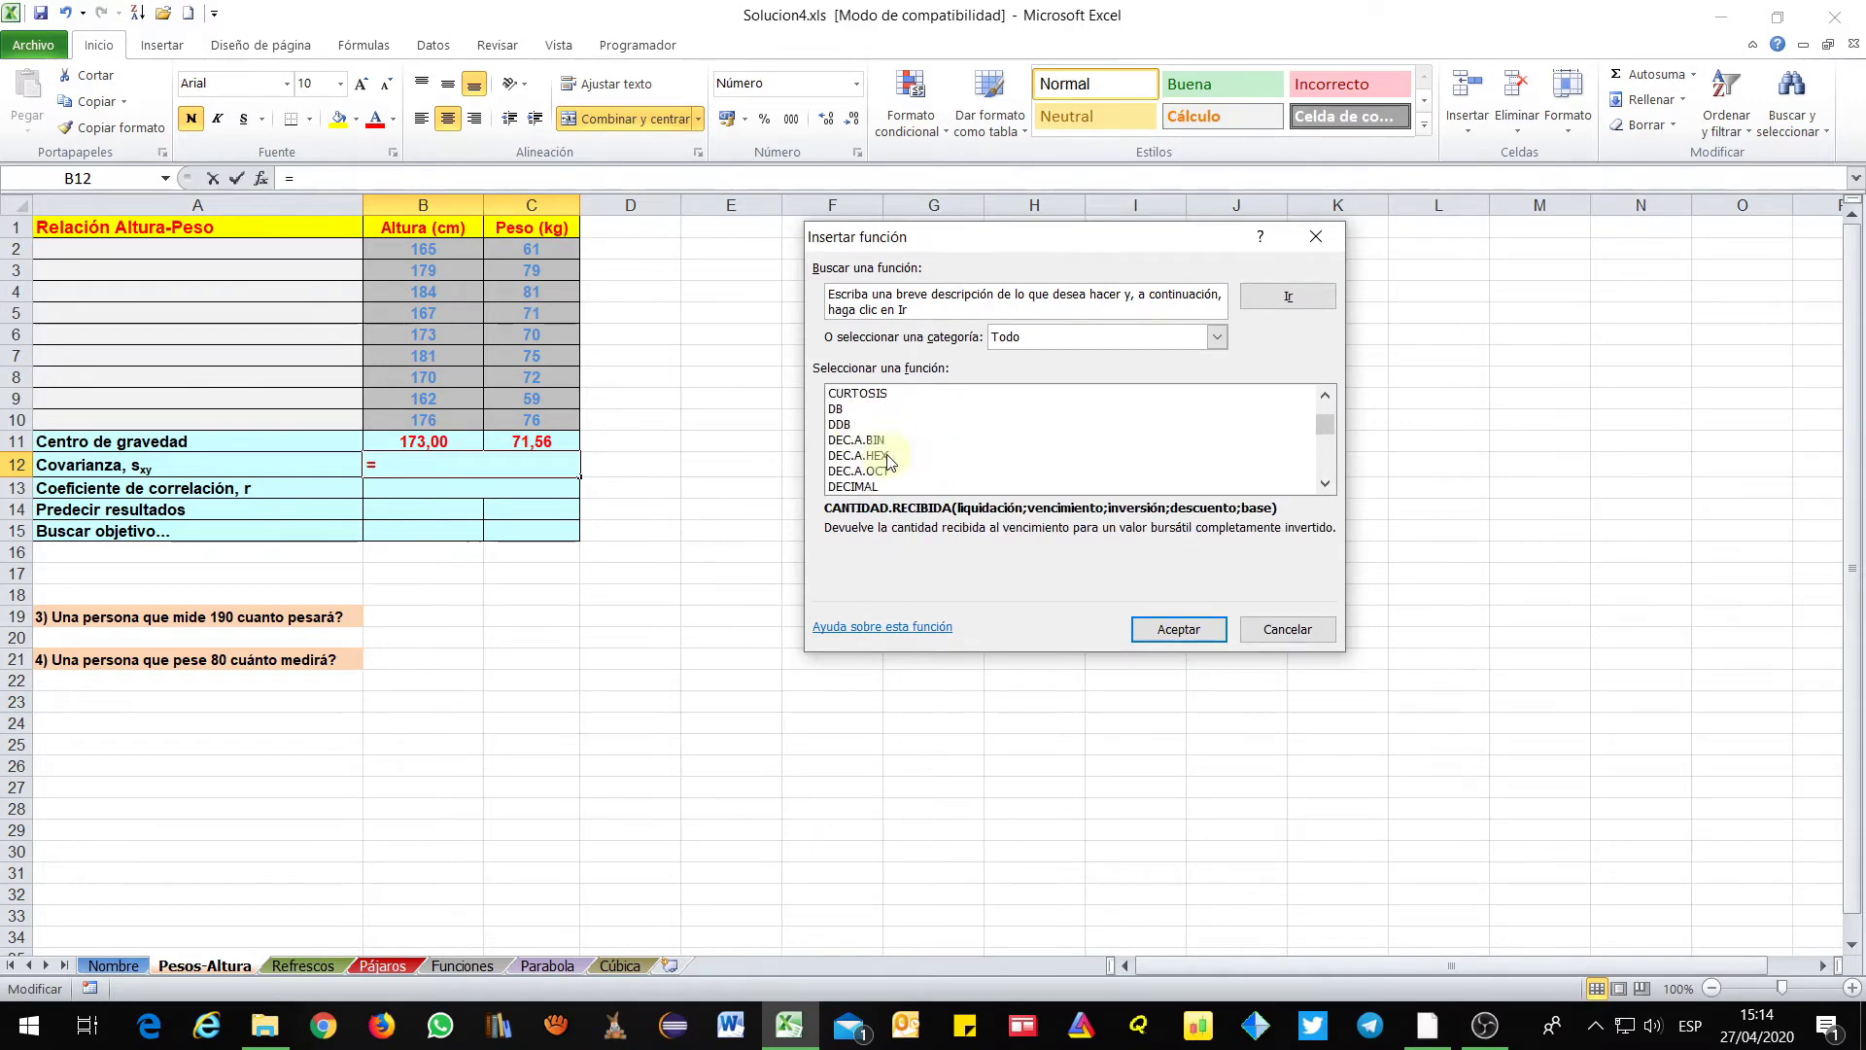
scroll(886, 464, up, 1)
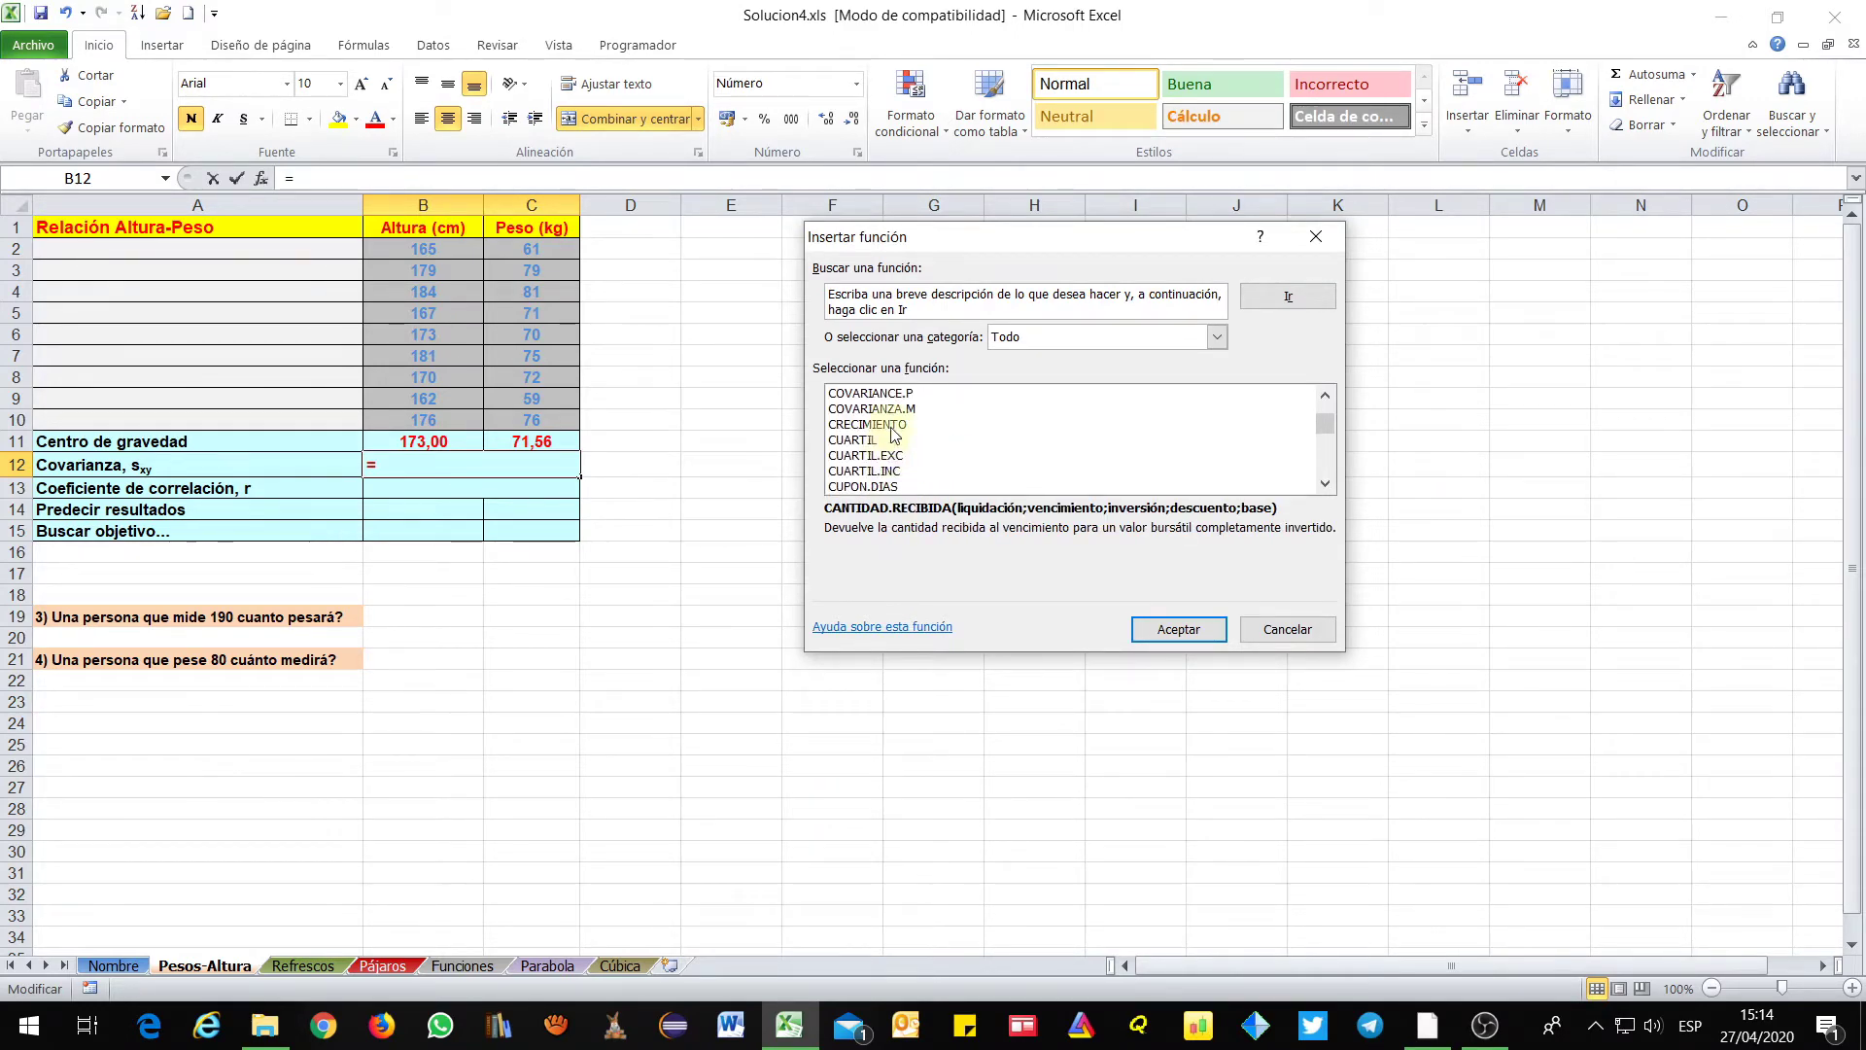
click(889, 425)
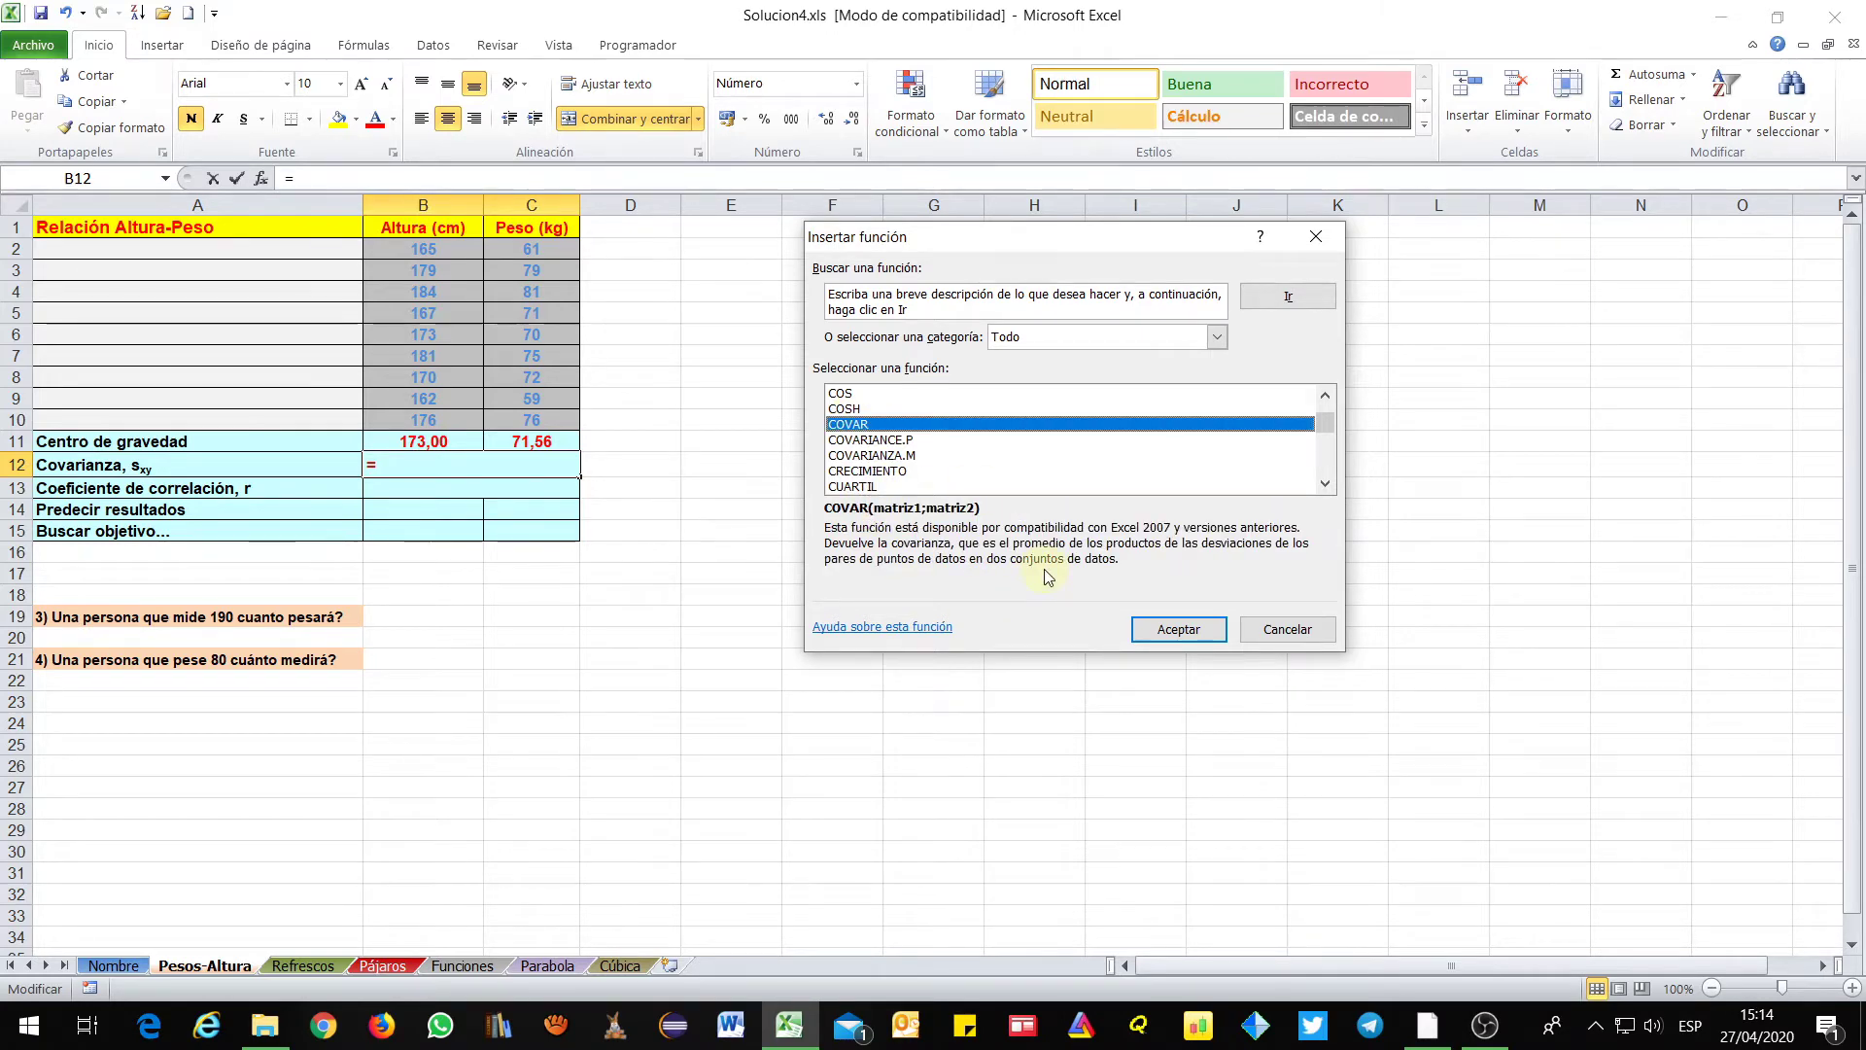
click(1178, 632)
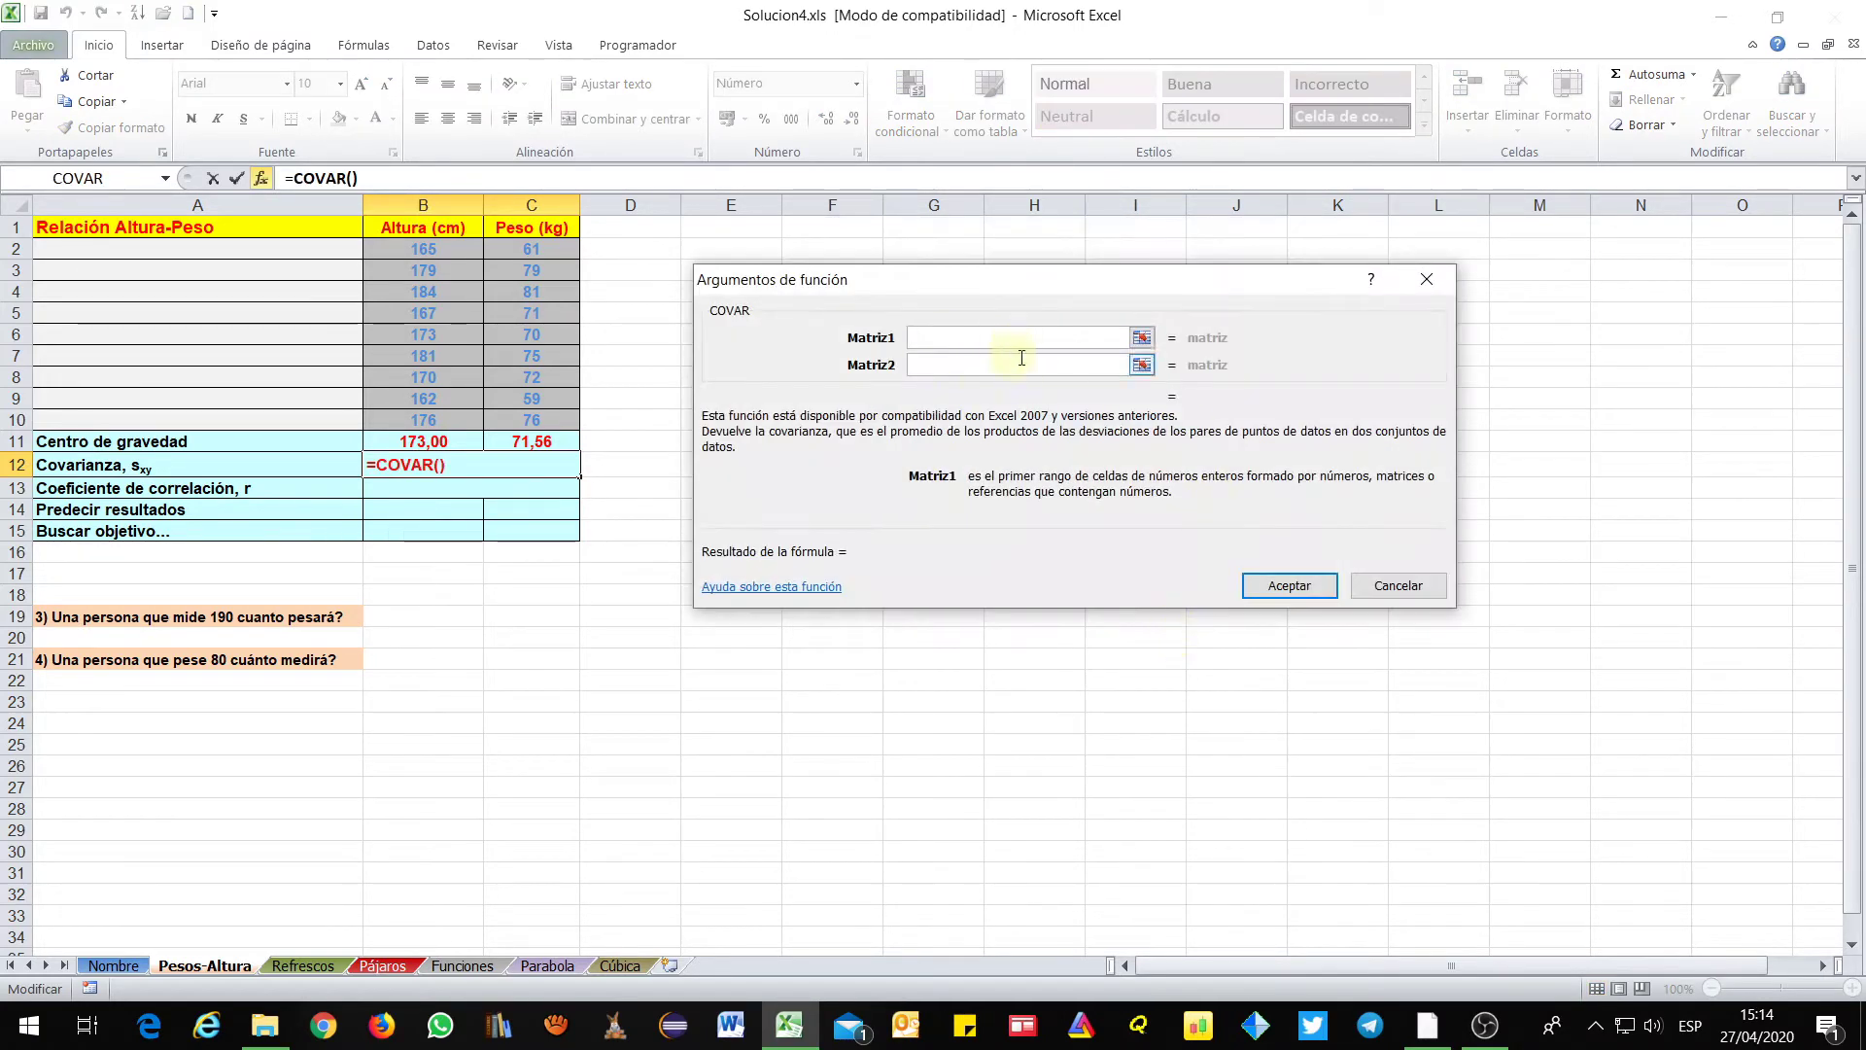
Set B2:B10 as Matriz1 and C2:C10 as Matriz2 of COVAR, and enter the covariance formula in B12
click(1144, 339)
drag(433, 252, 431, 414)
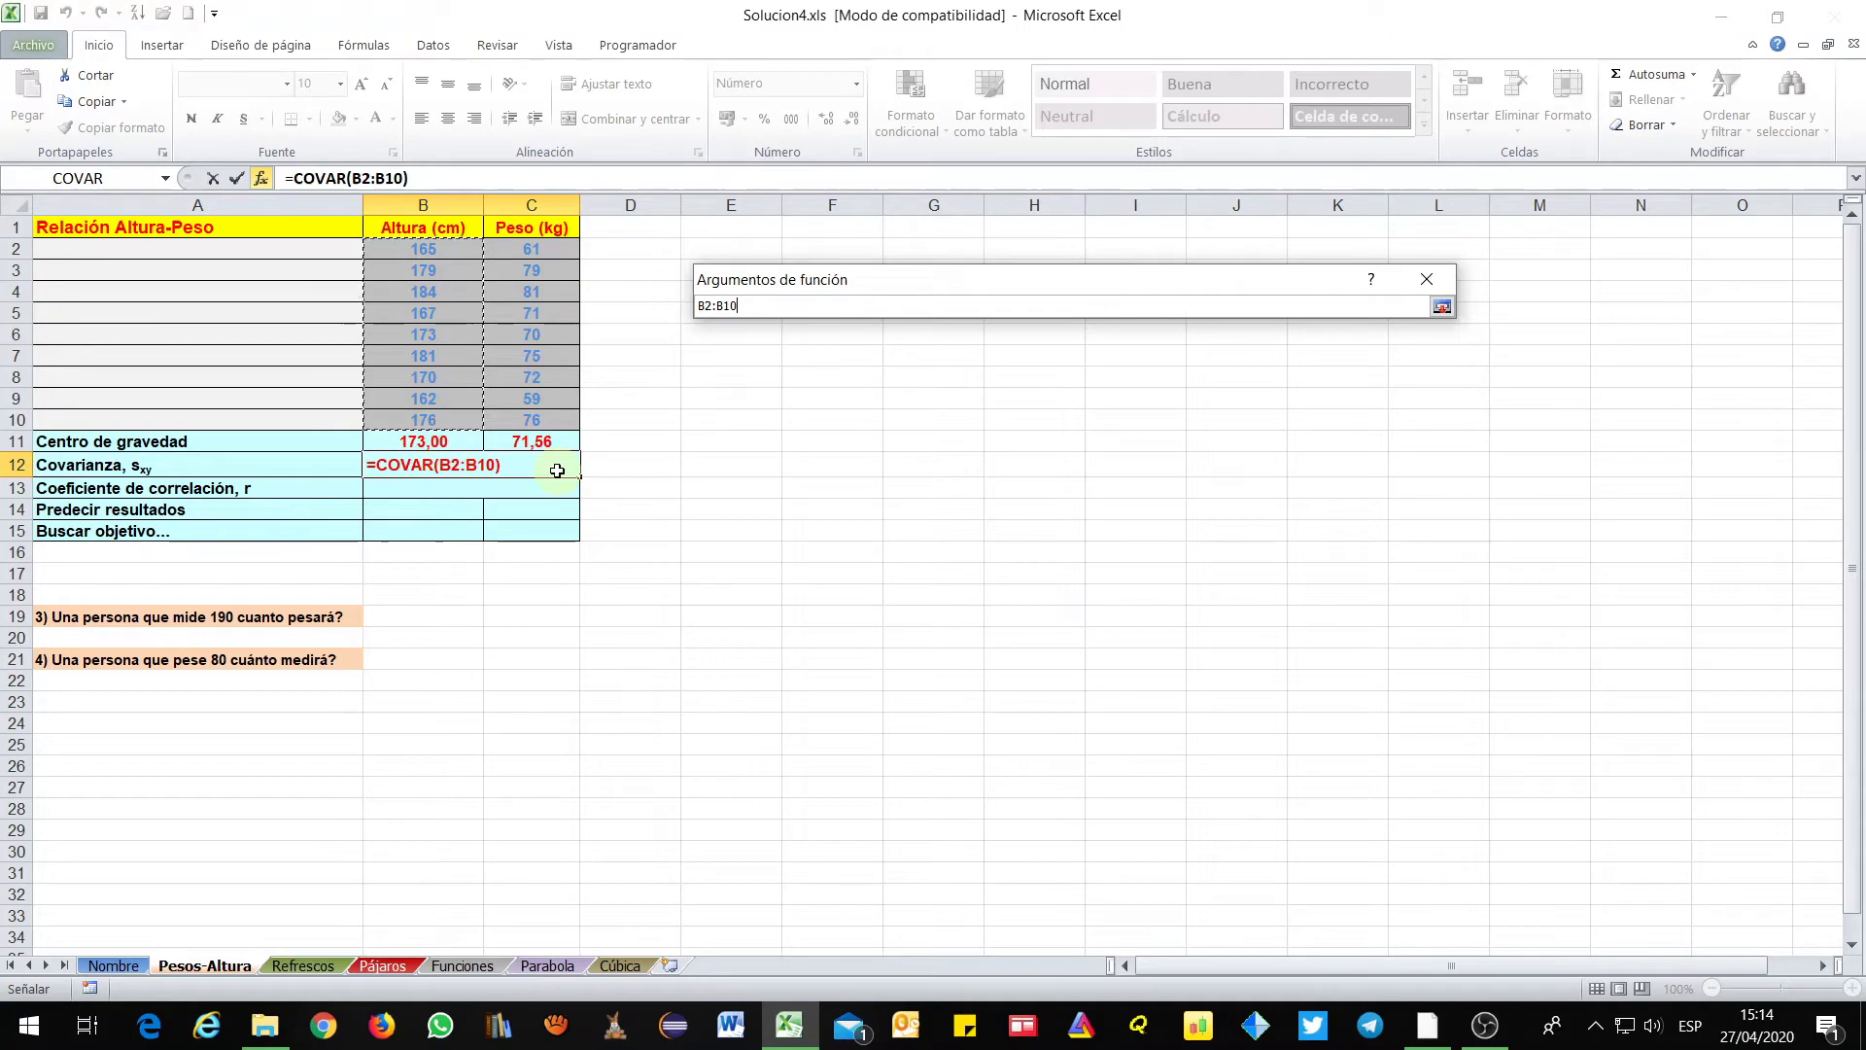
click(1441, 306)
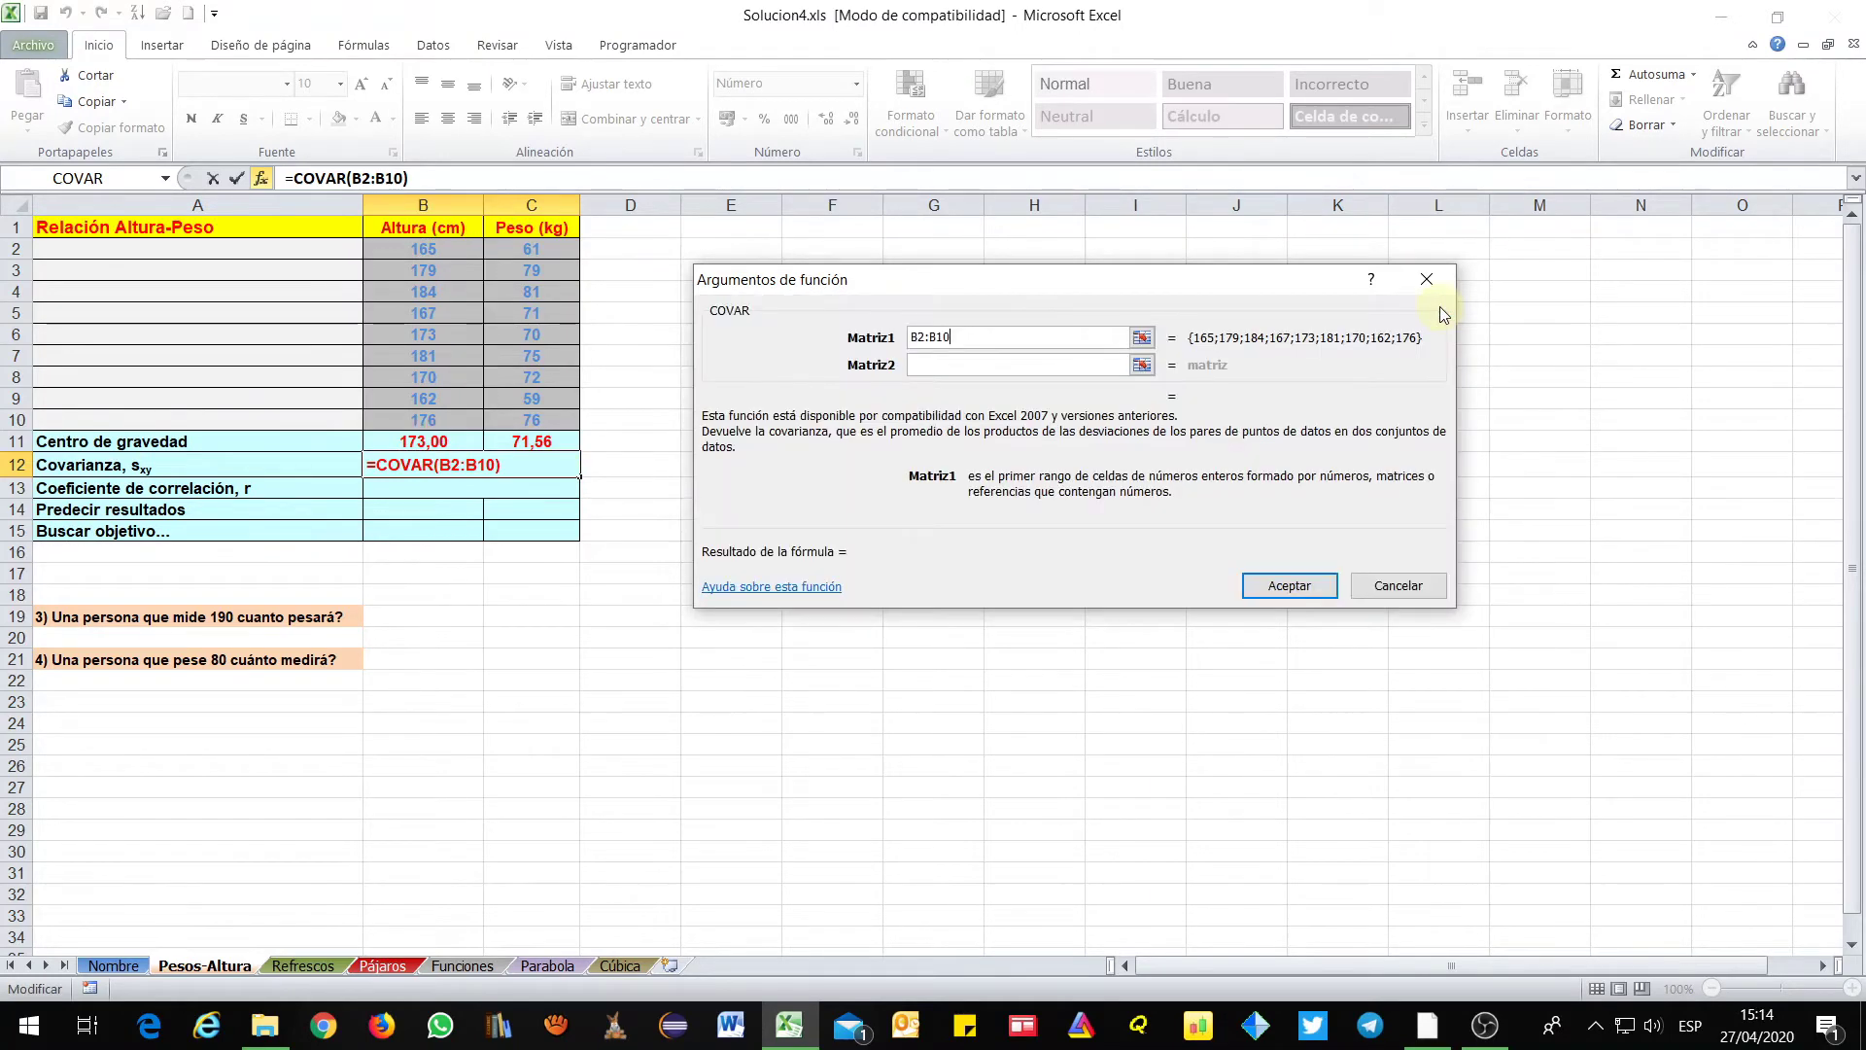
click(1139, 365)
click(541, 246)
drag(541, 246, 544, 417)
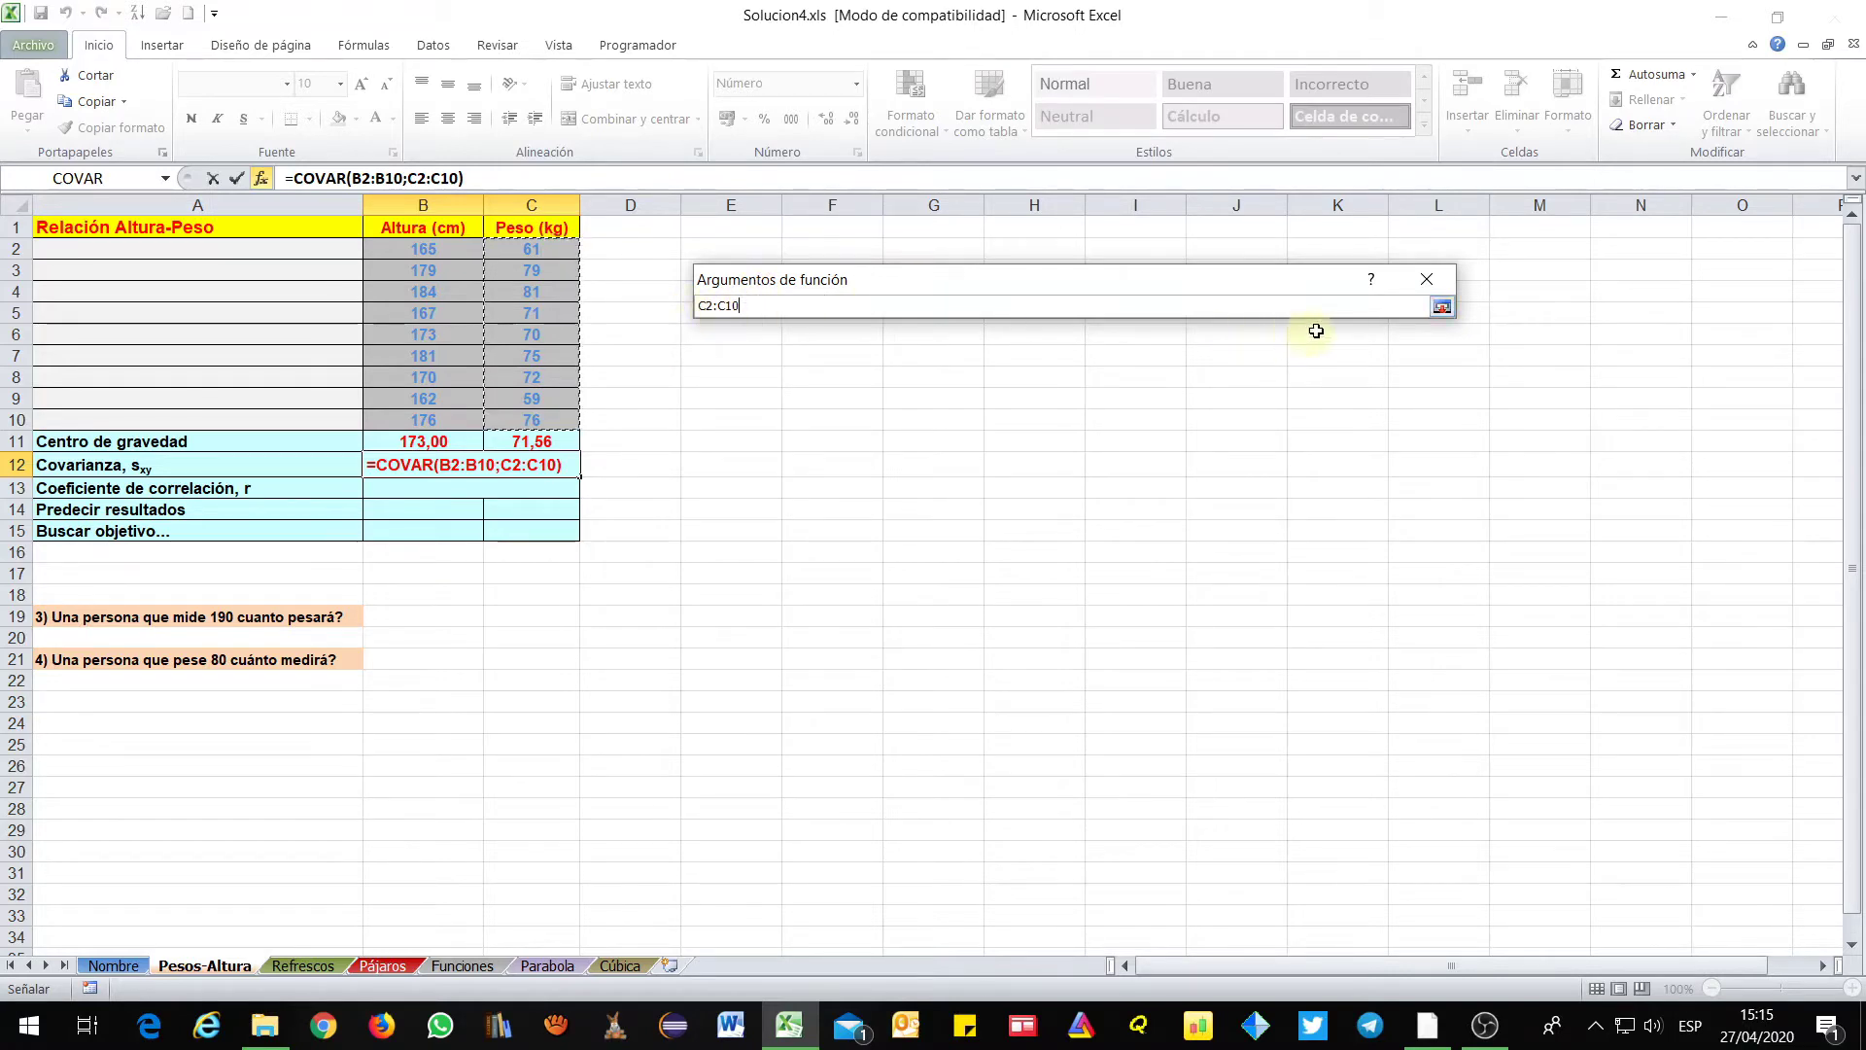
click(1439, 308)
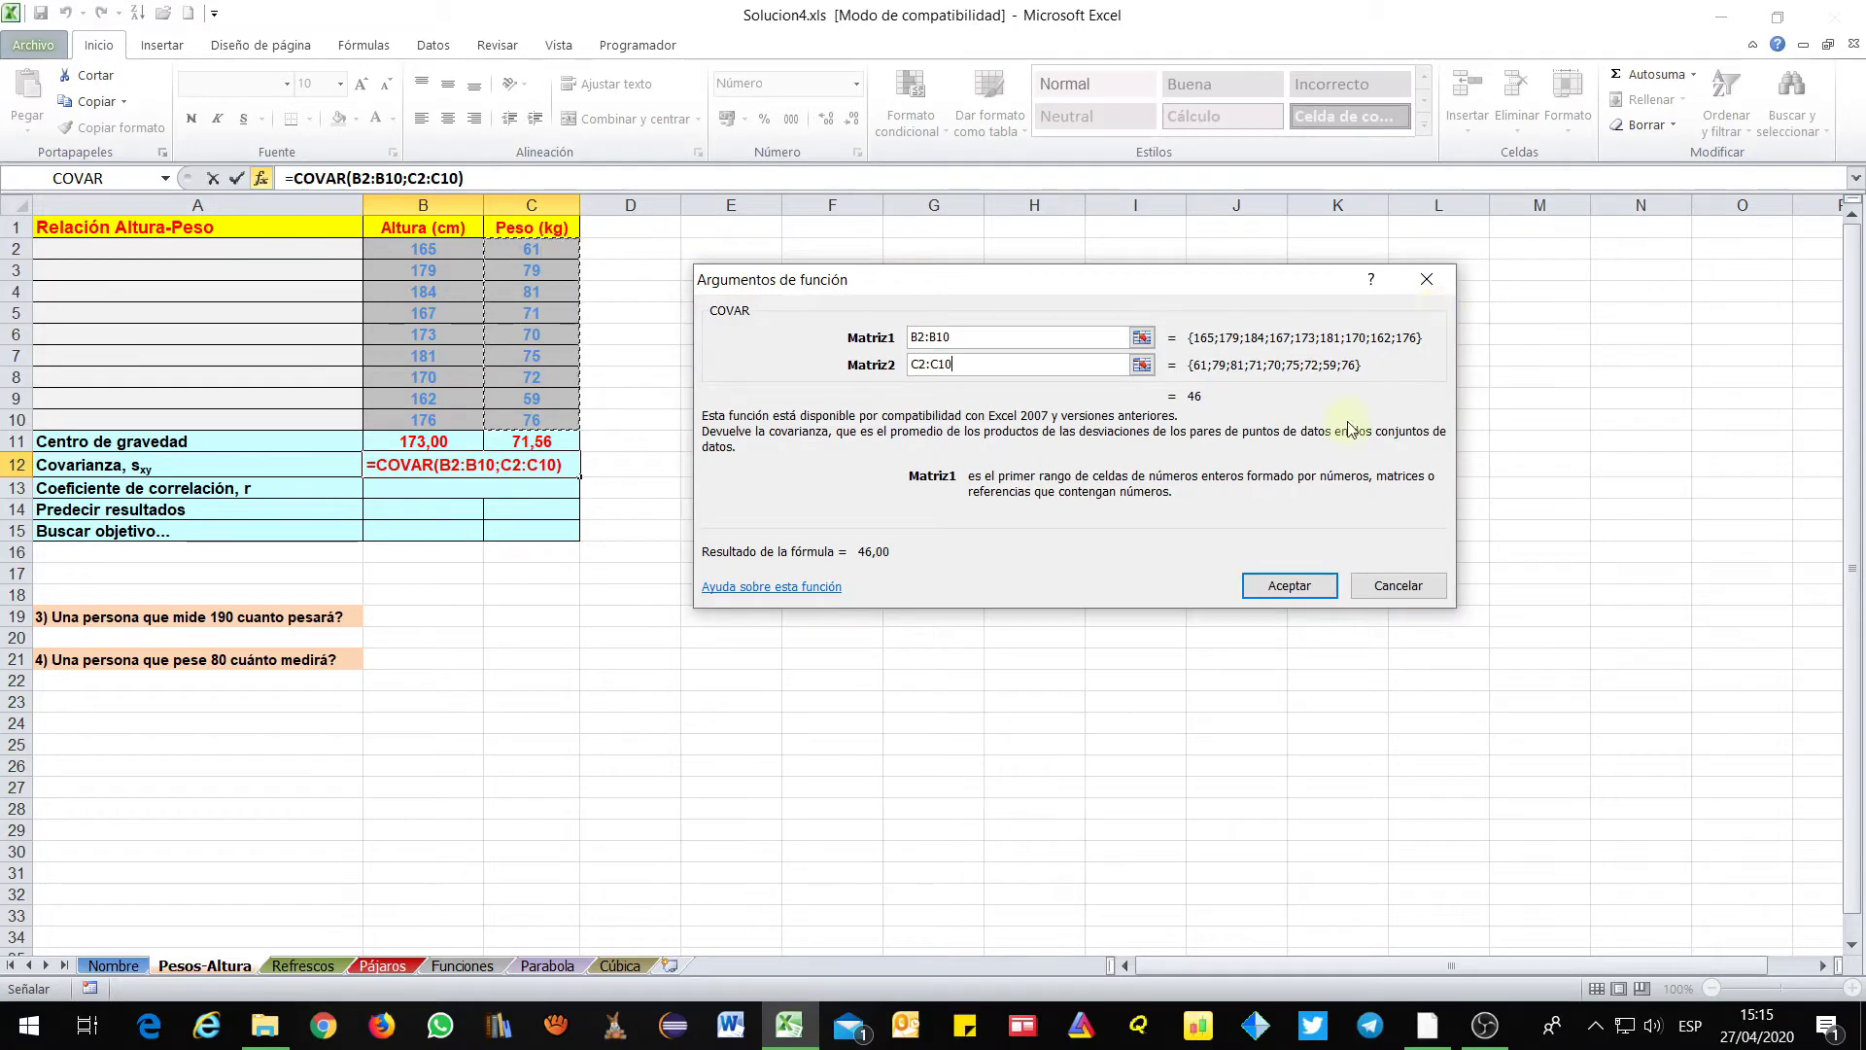
click(1271, 585)
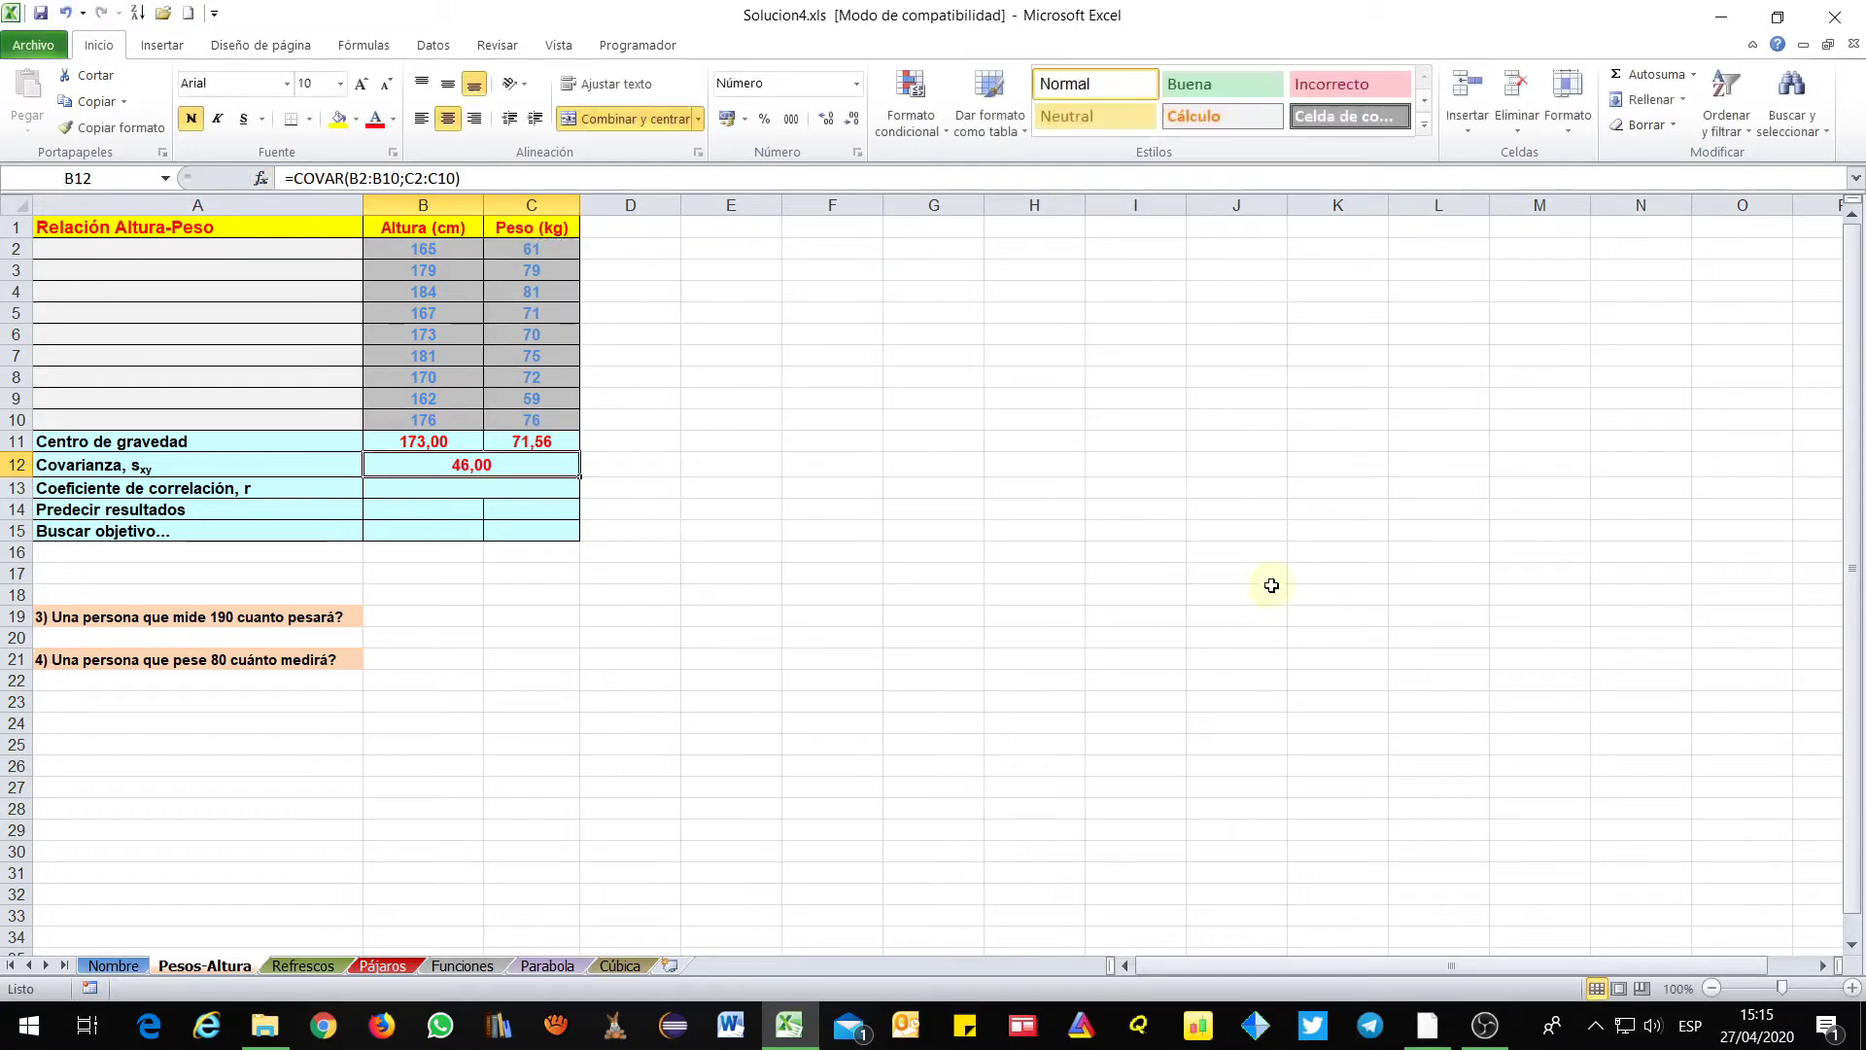
Switch to Apuntes-4.pdf to read the correlation coefficient instructions for cell B13, and return to the Excel workbook
click(474, 489)
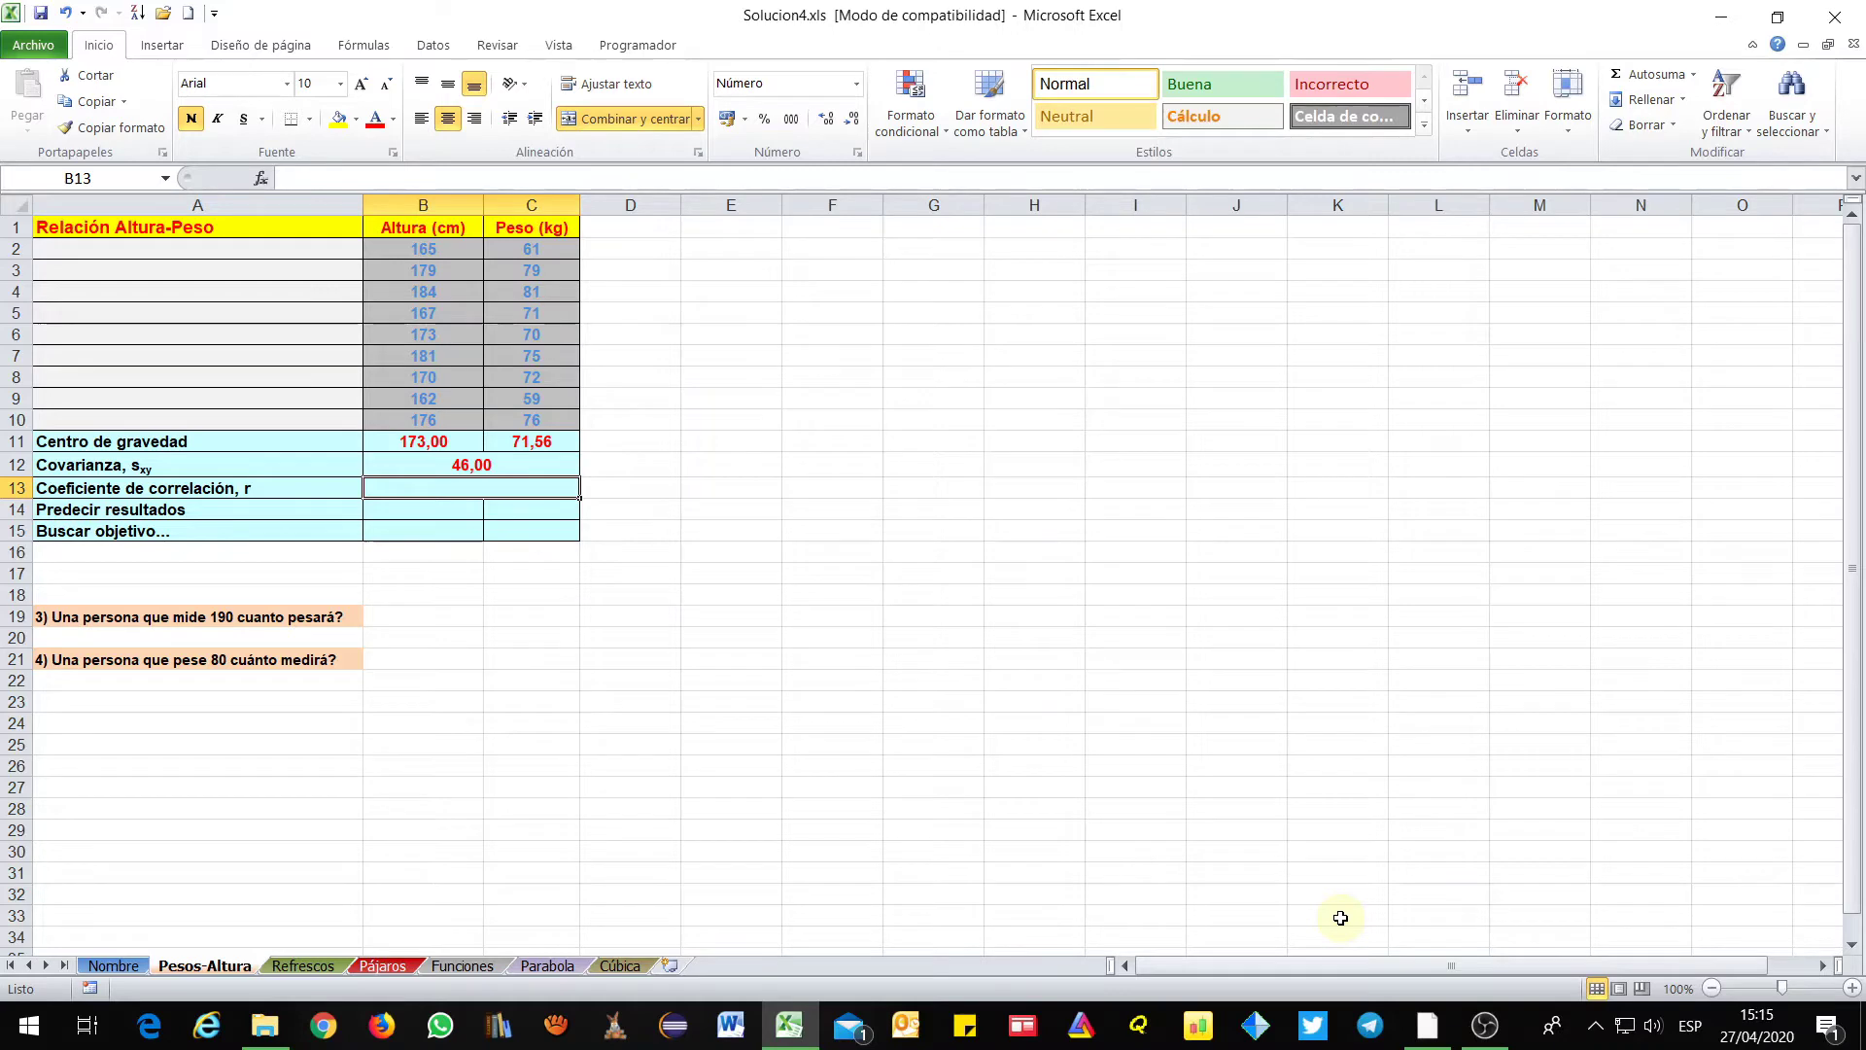
click(1427, 1025)
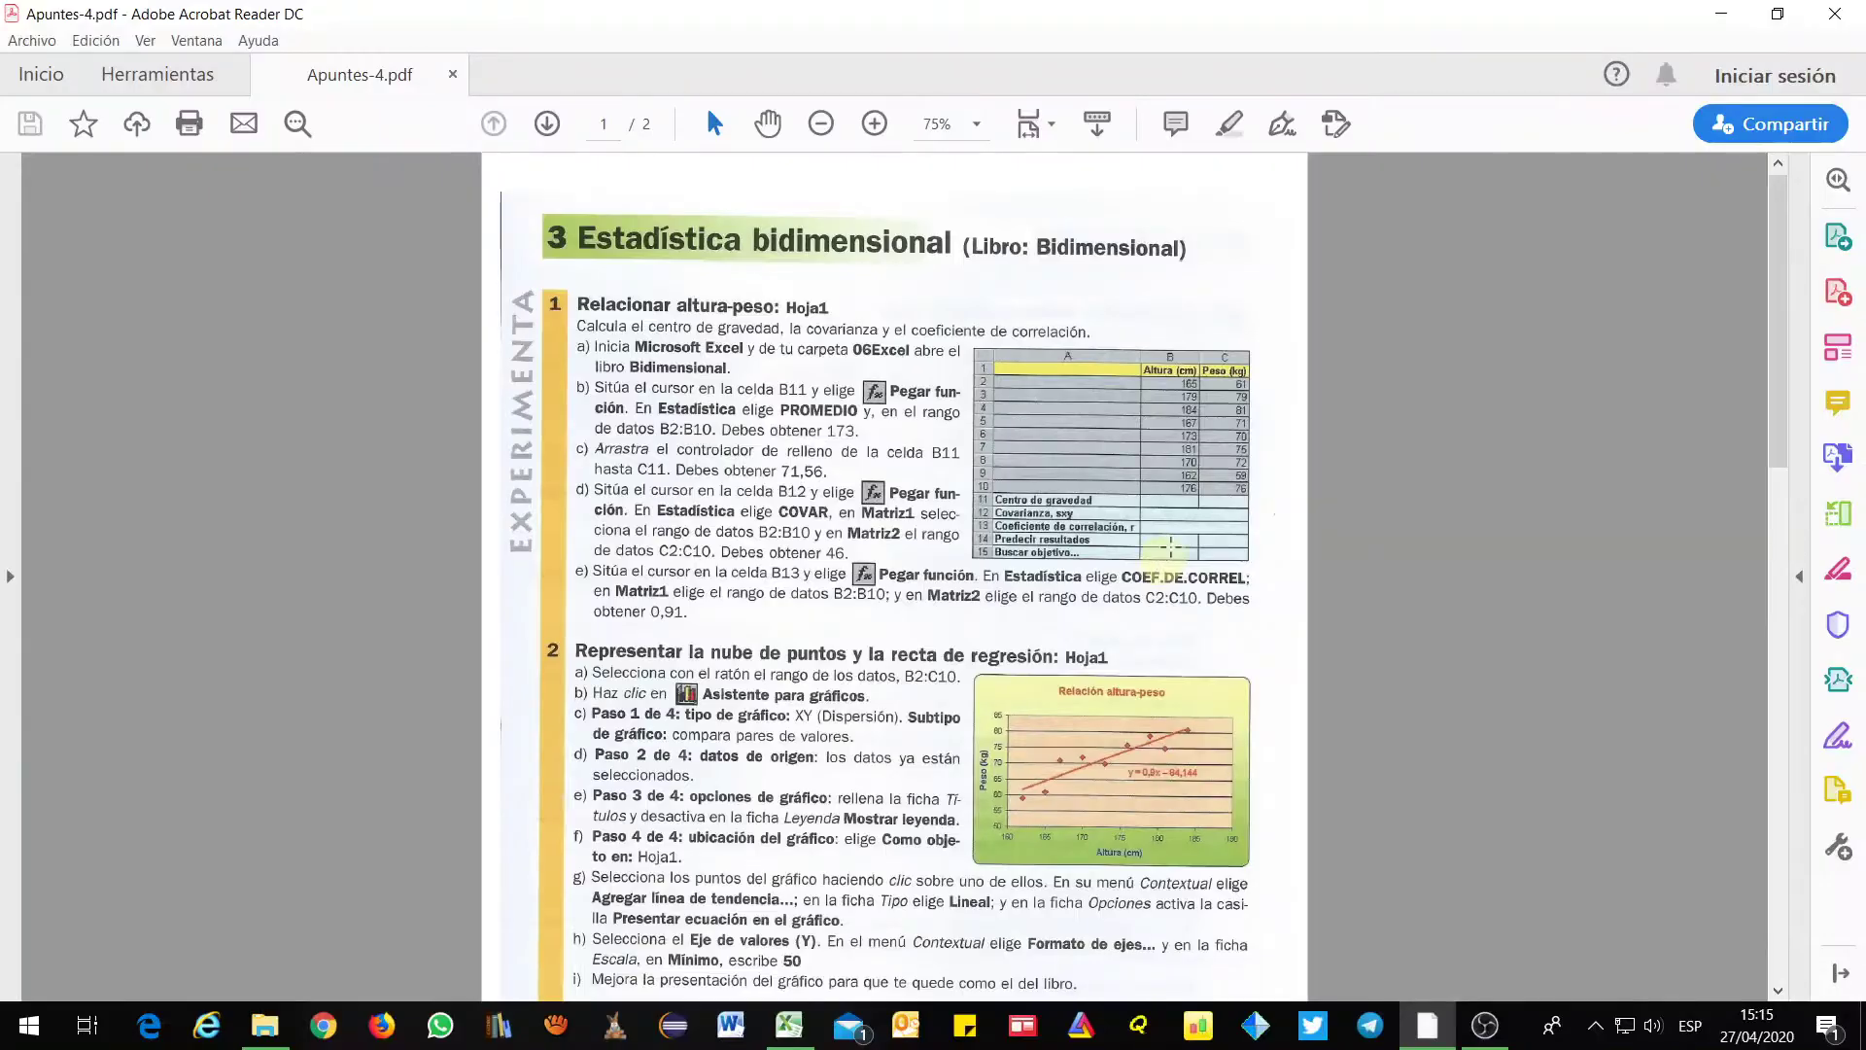
key(alt+Tab)
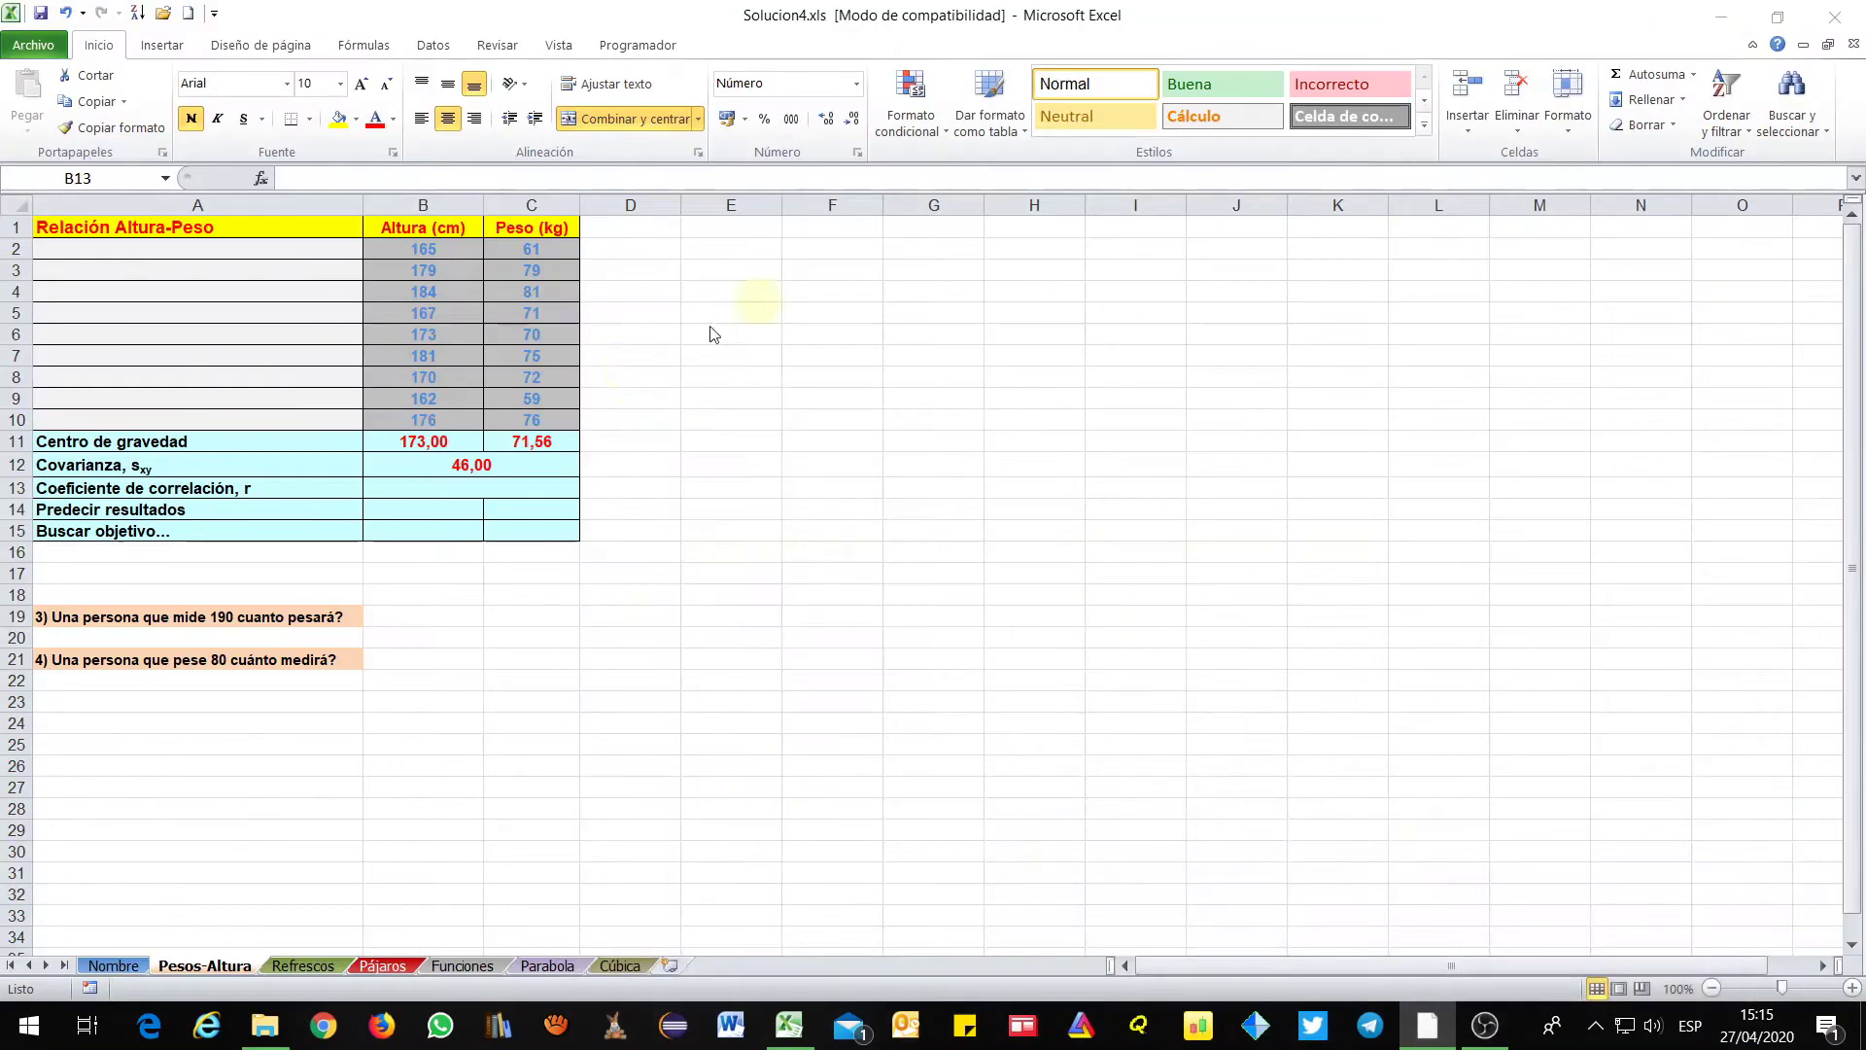
Start a COEF.DE.CORREL function in cell B13, choosing it from the Todo category of functions
click(451, 488)
click(262, 180)
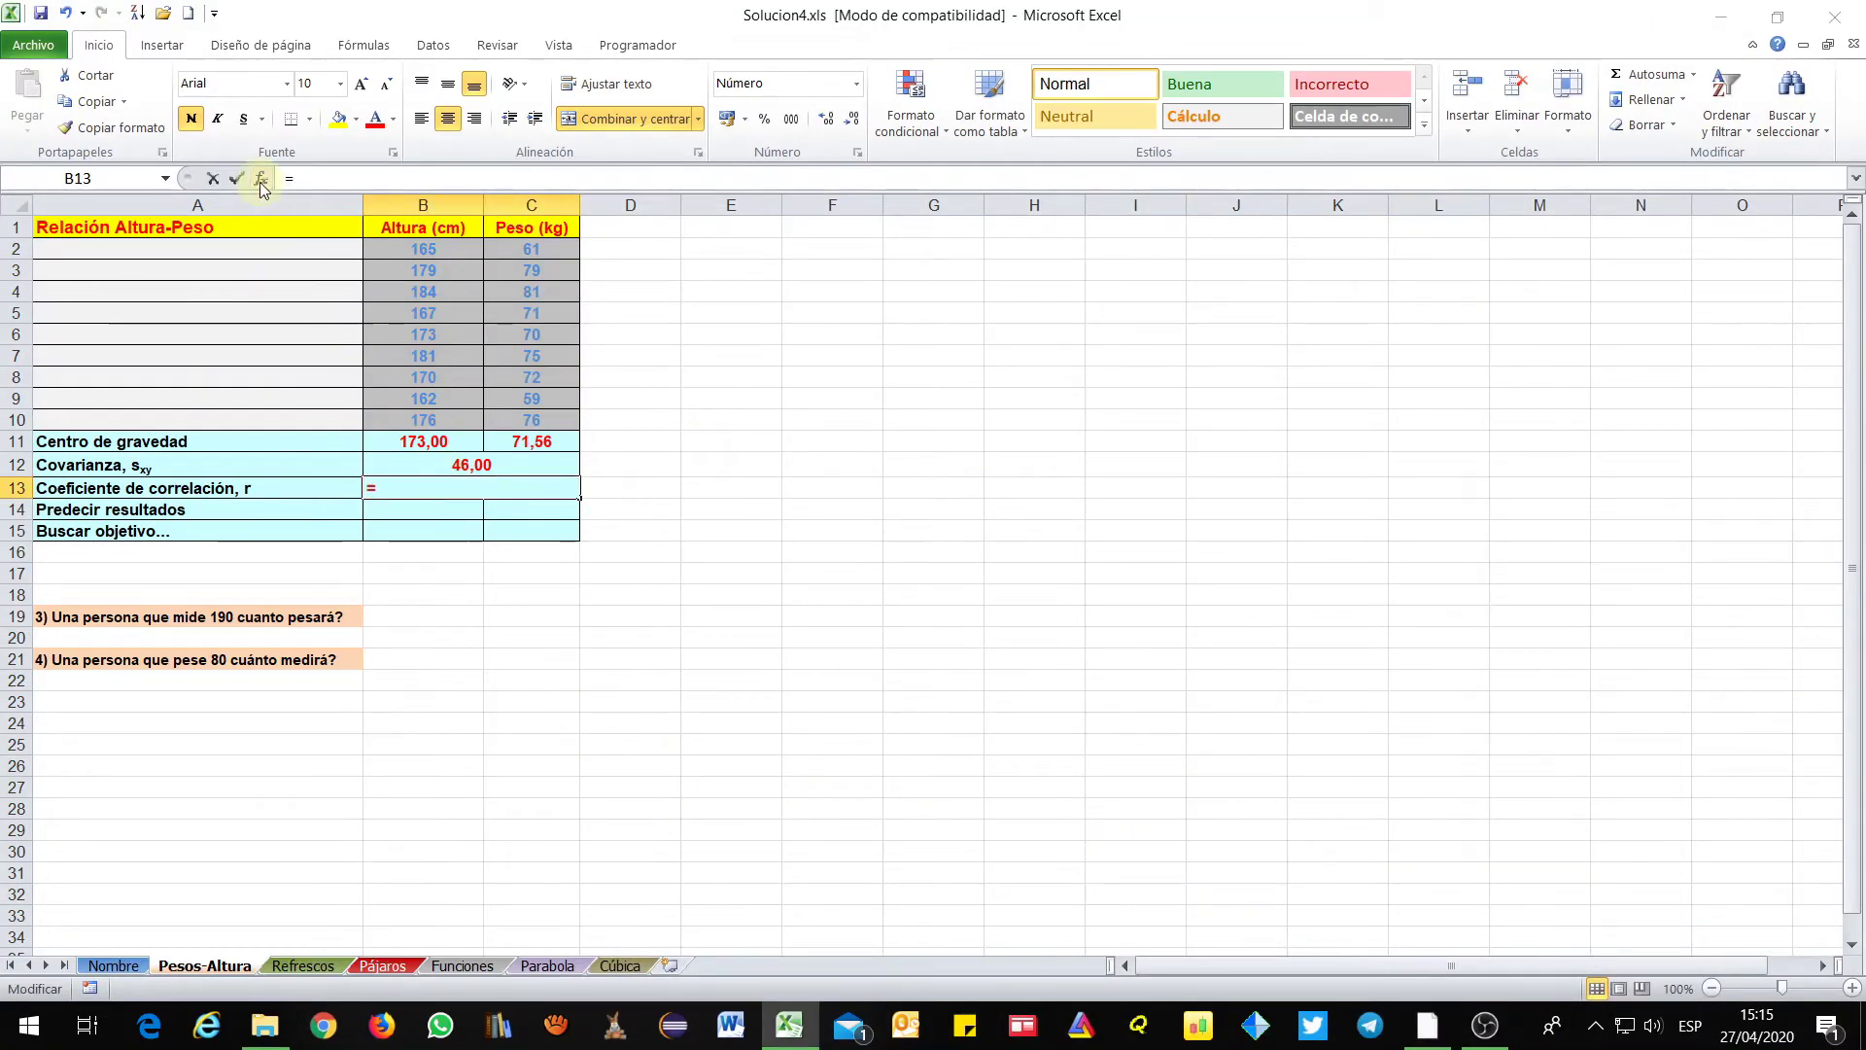
drag(1322, 415, 1323, 419)
click(880, 443)
key(c)
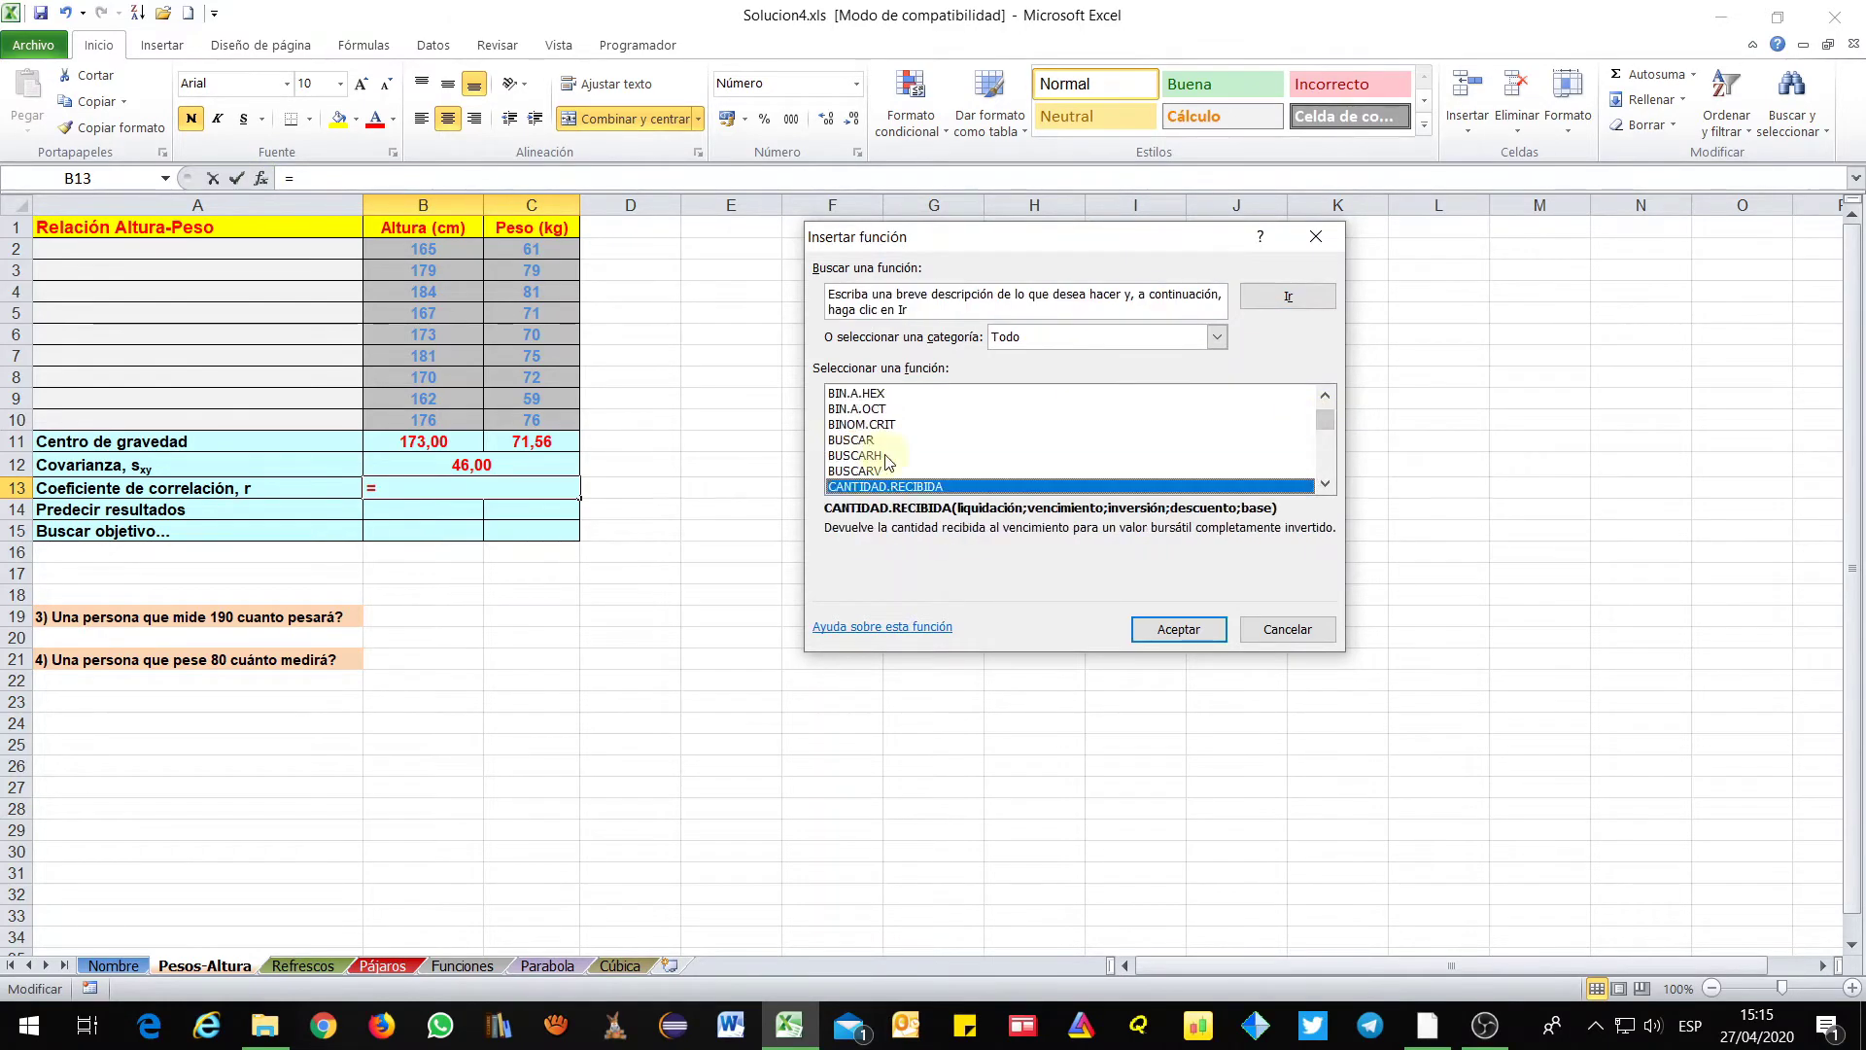
scroll(887, 463, down, 4)
scroll(886, 463, up, 1)
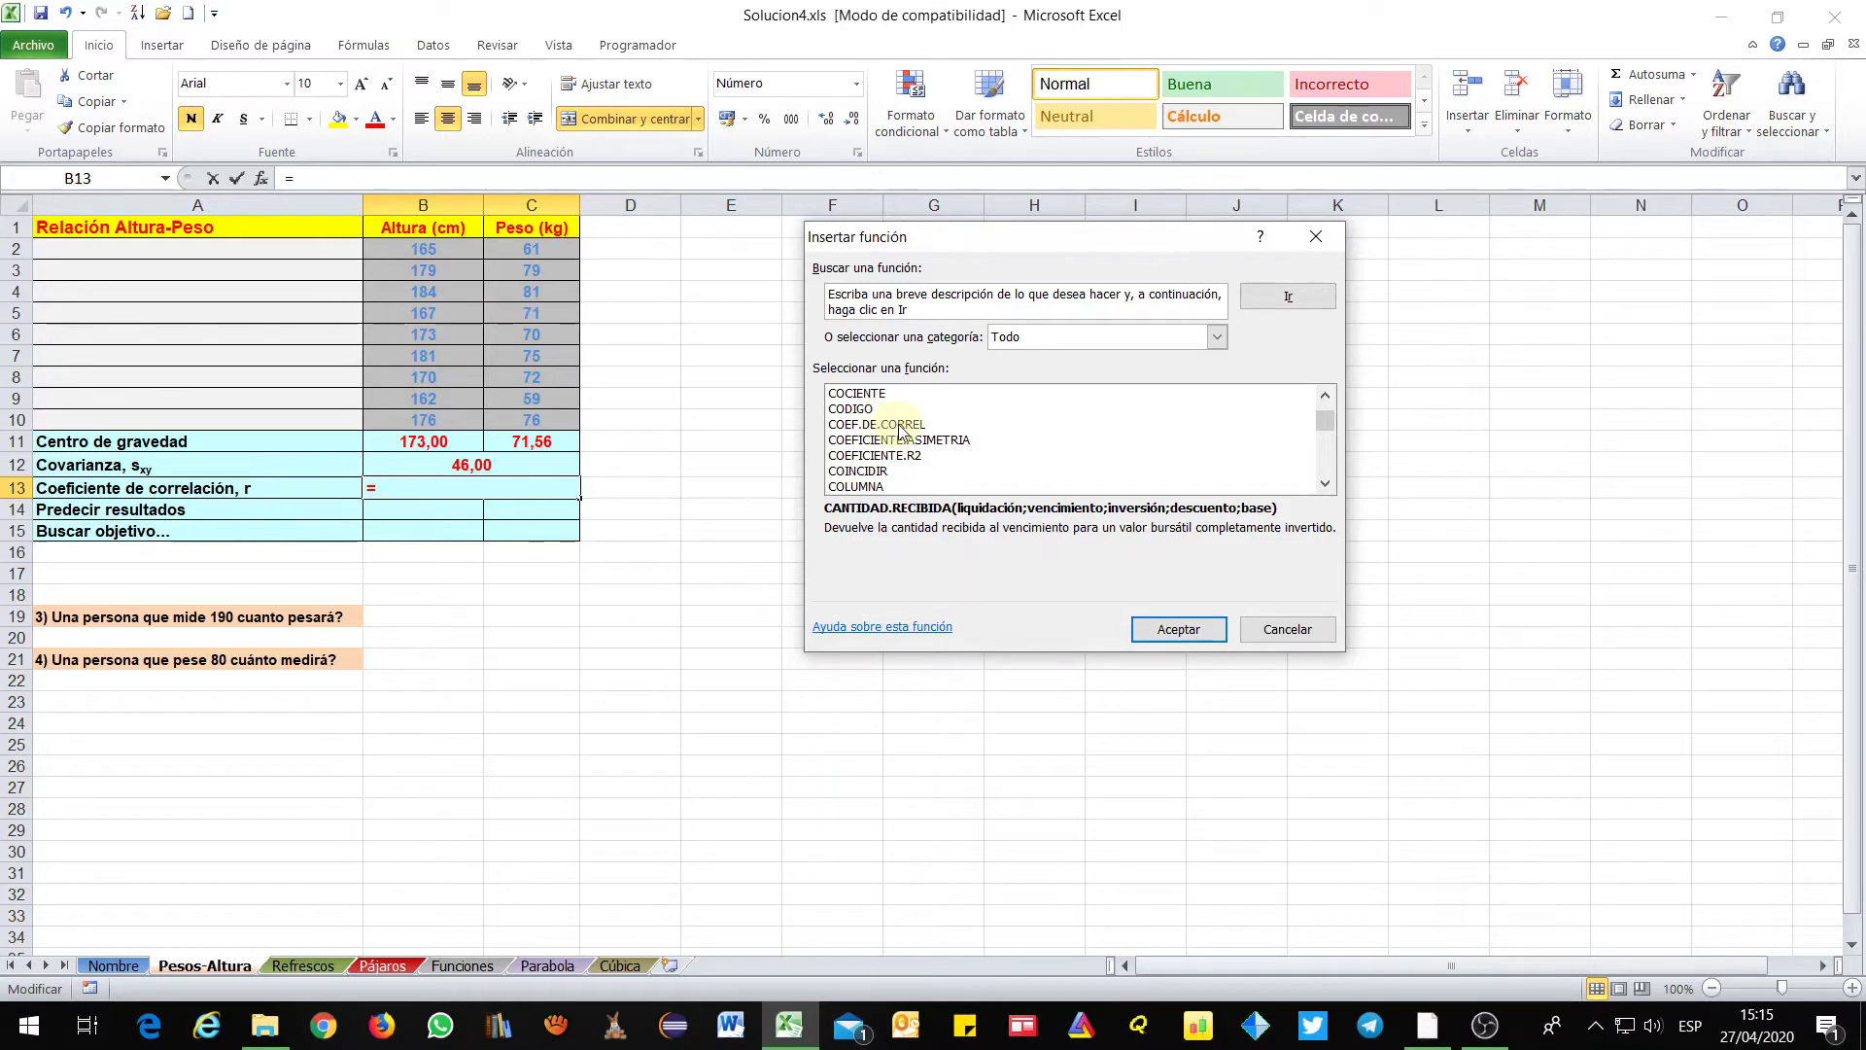
click(895, 428)
click(1179, 629)
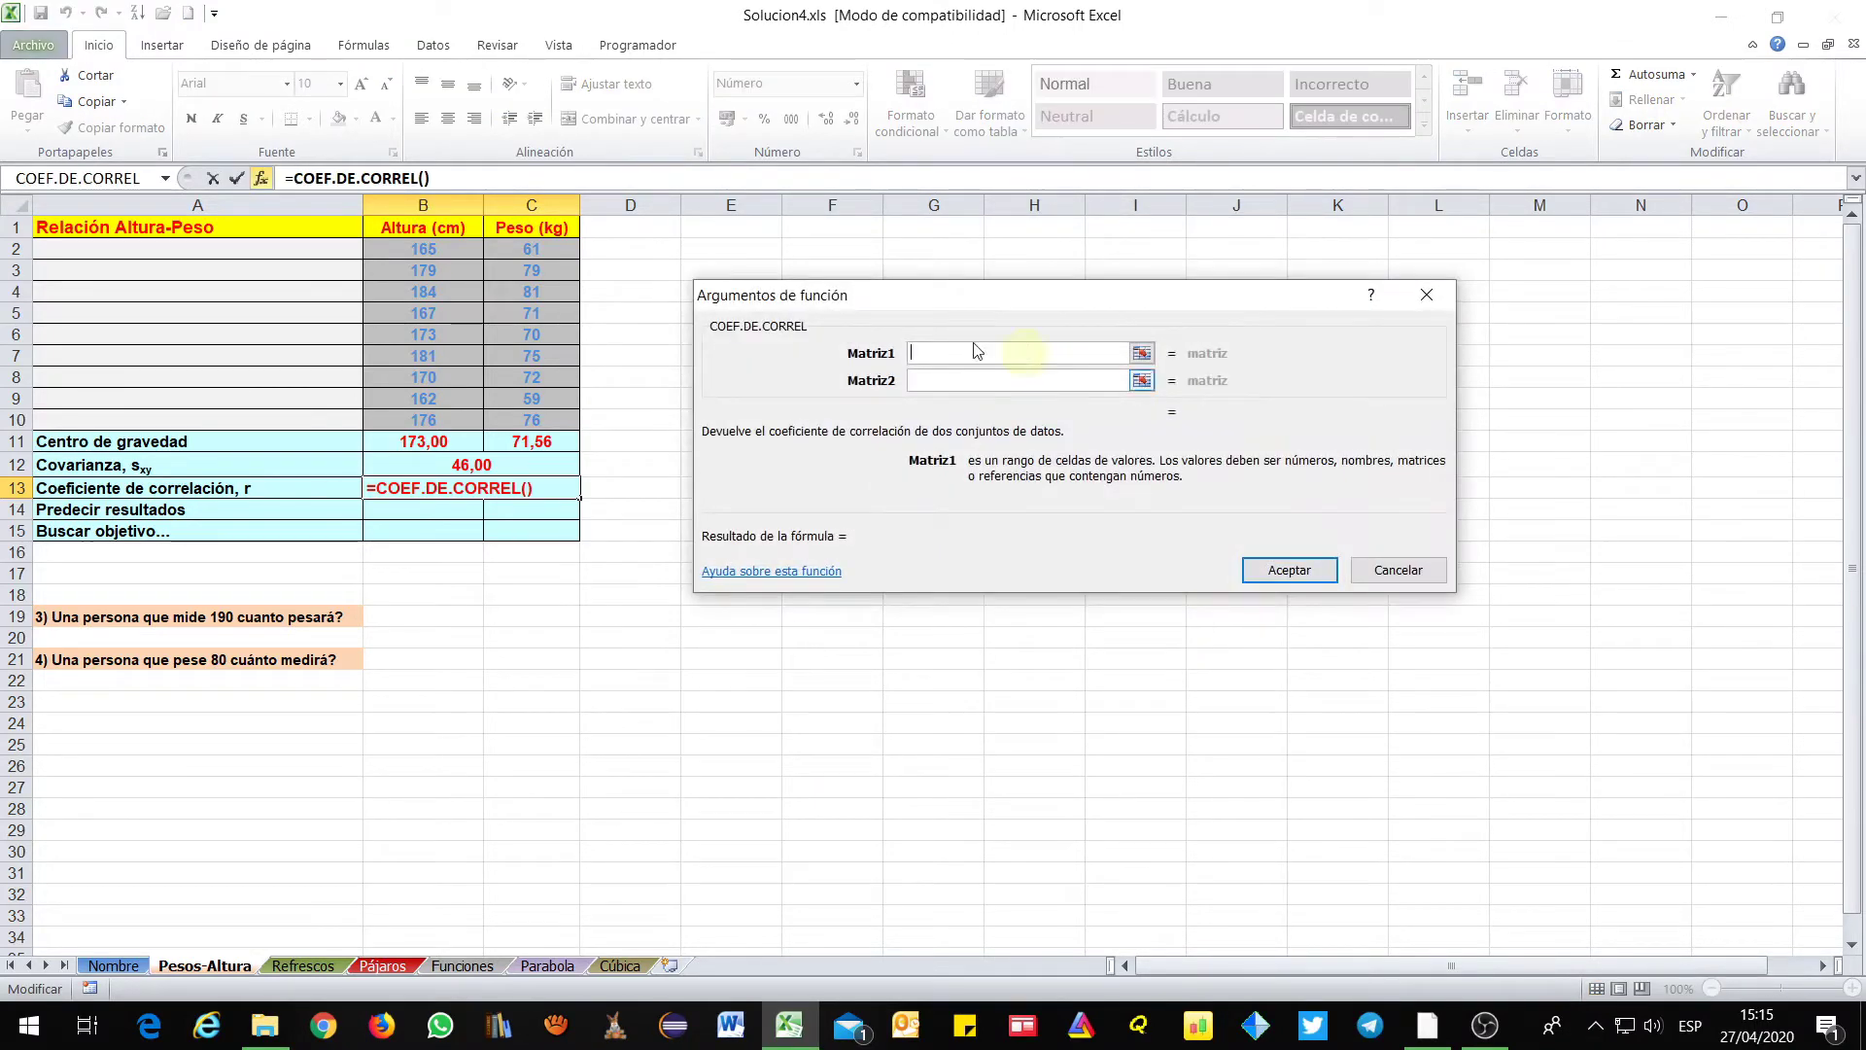
Set B2:B10 as Matriz1 and C2:C10 as Matriz2 of COEF.DE.CORREL, and enter the formula in B13
click(1142, 354)
drag(420, 249, 420, 414)
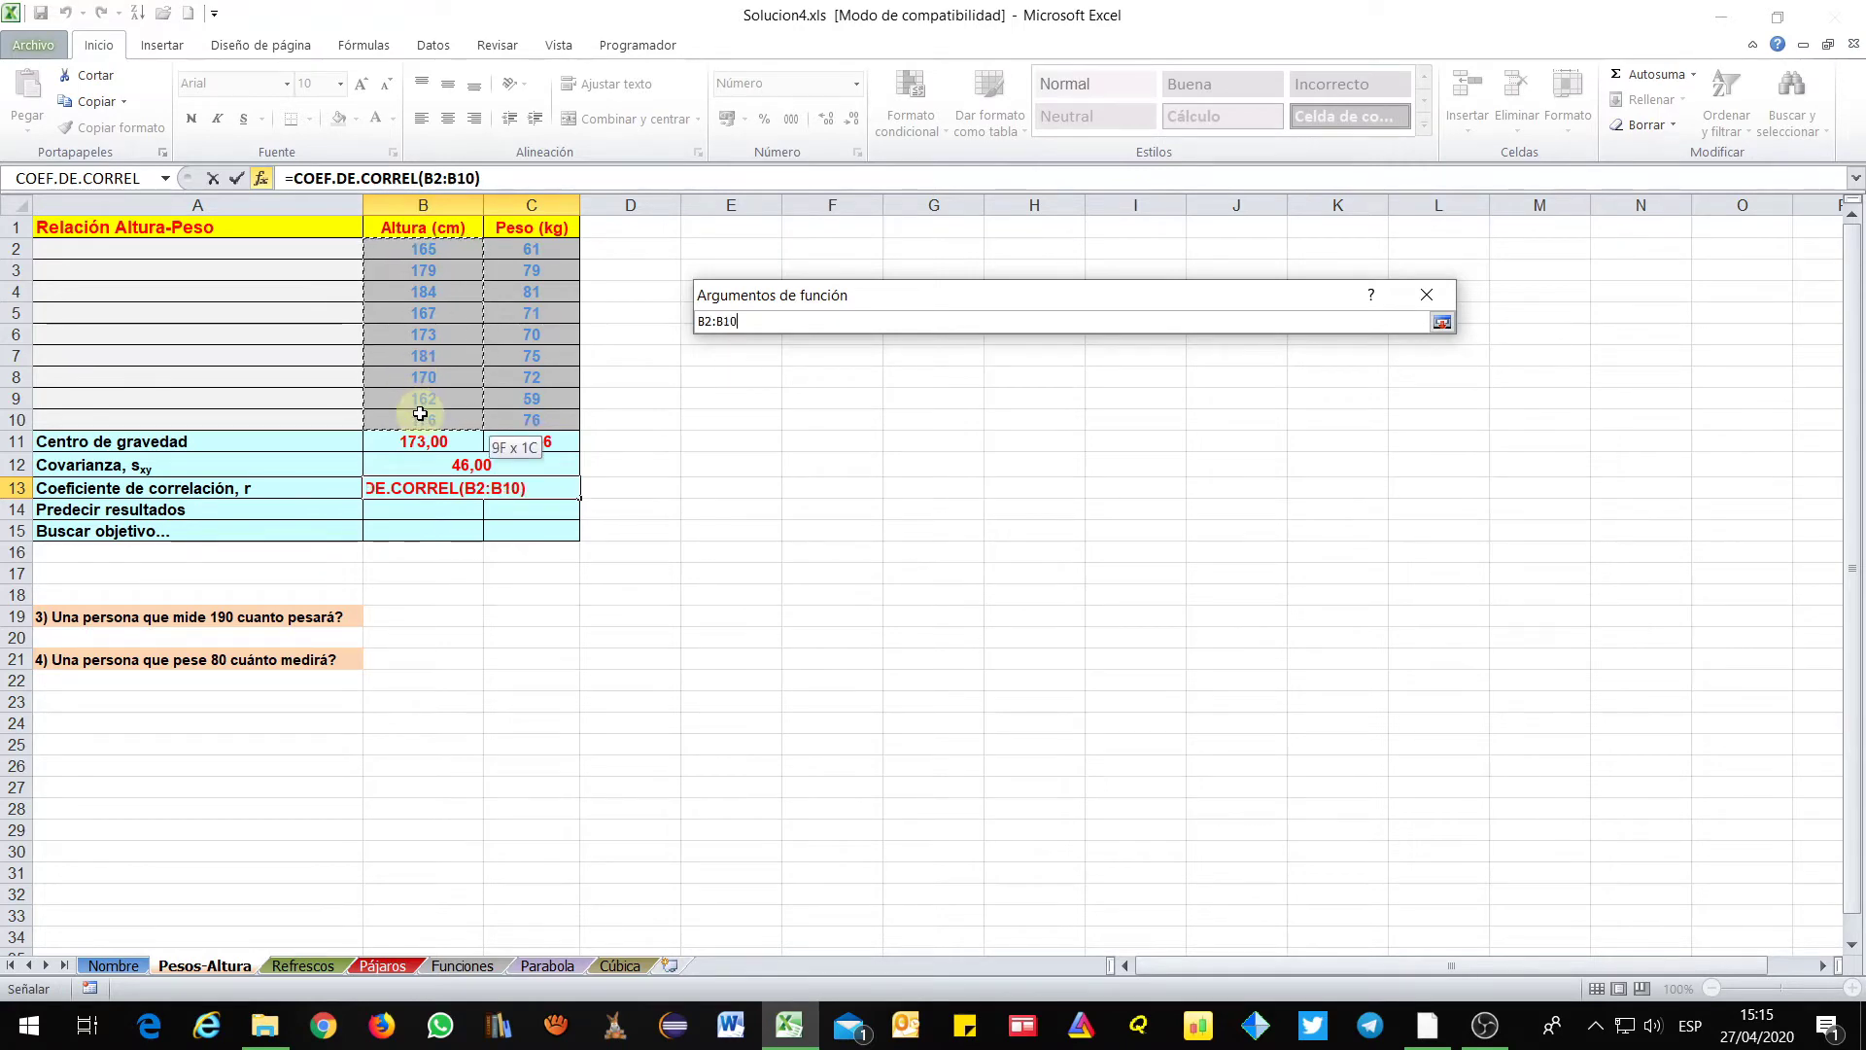
click(1441, 322)
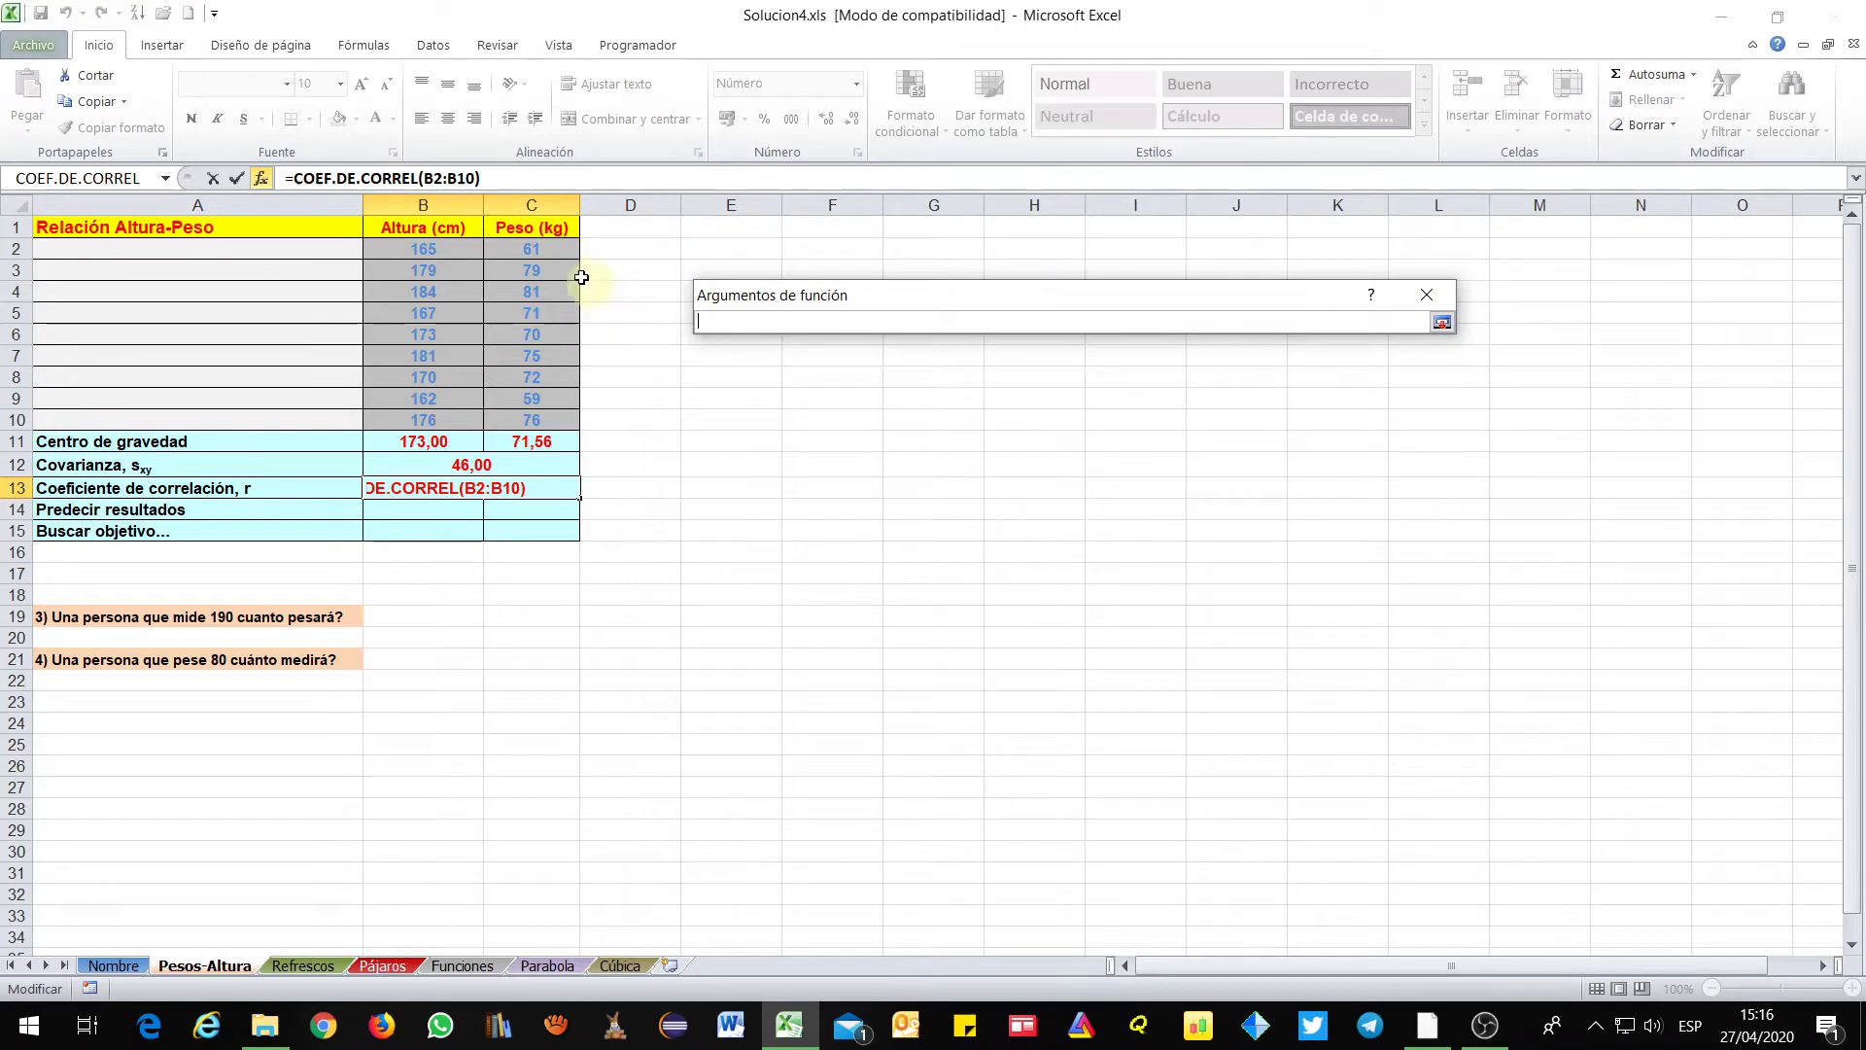
drag(530, 248, 536, 418)
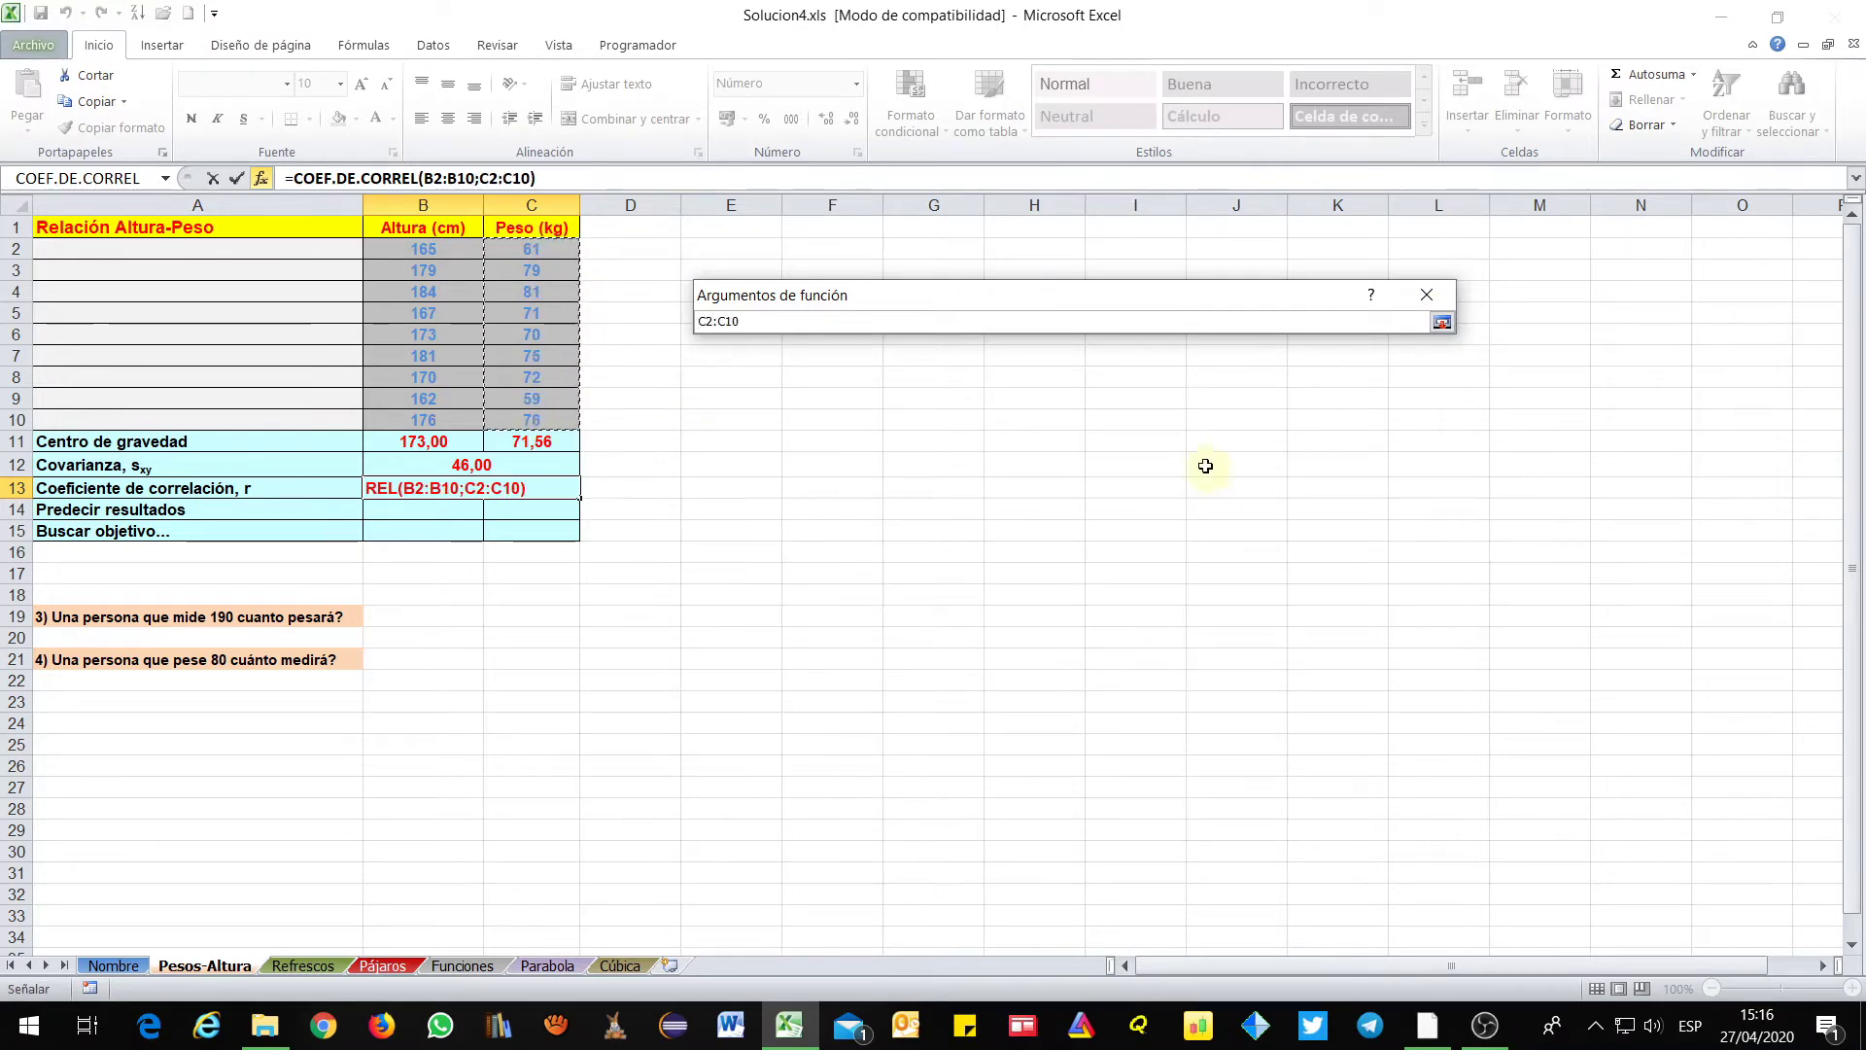
click(1442, 328)
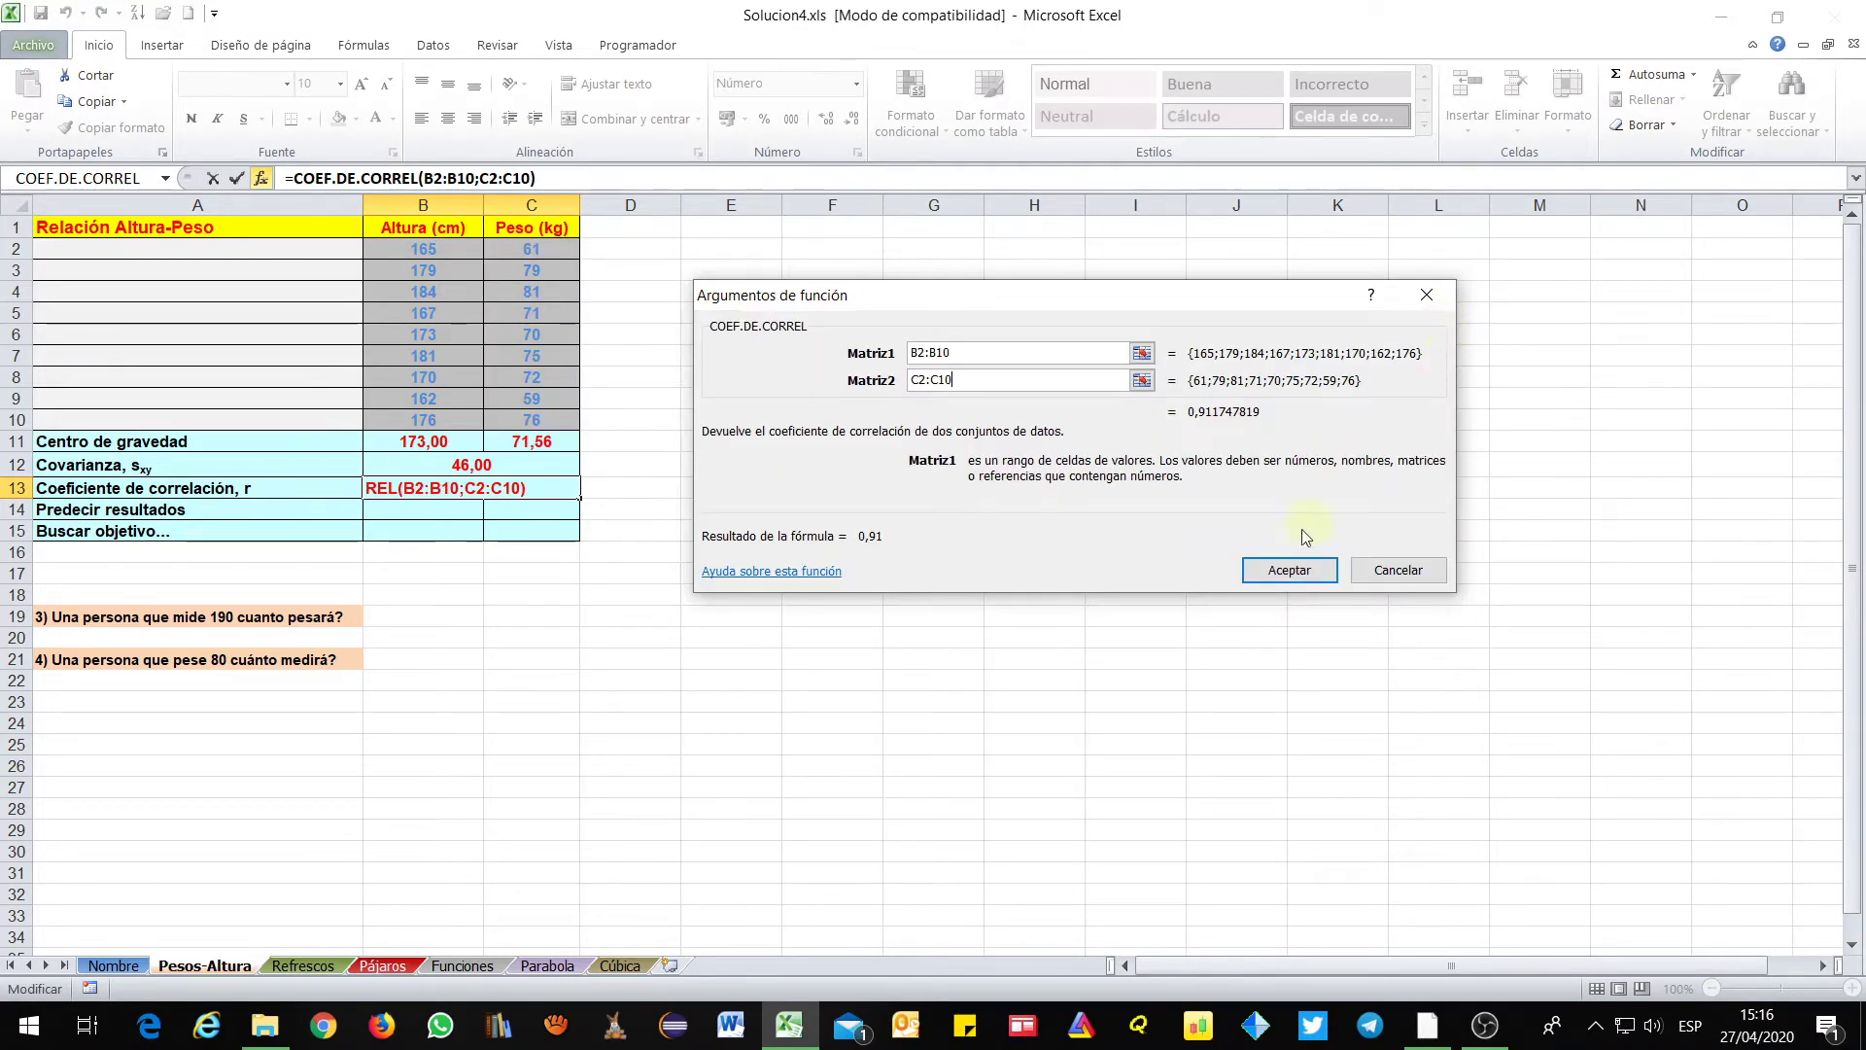
click(1290, 570)
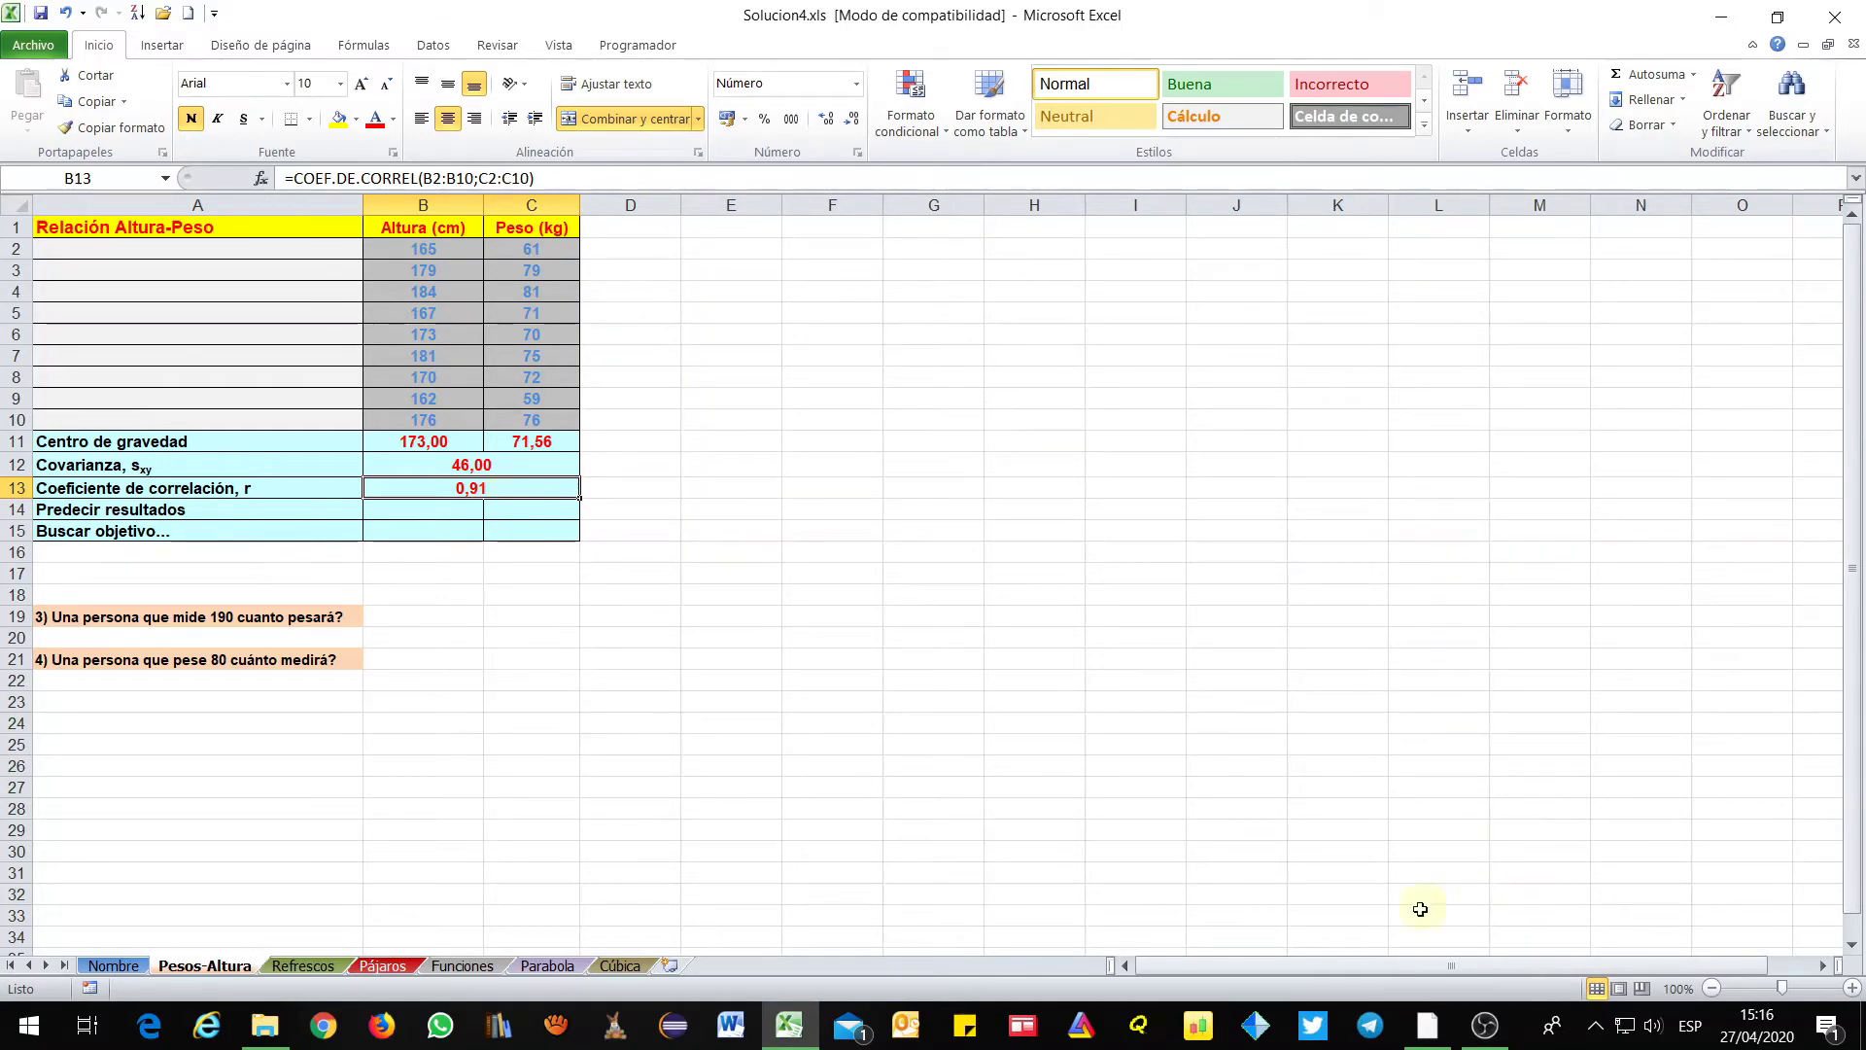
Switch to Apuntes-4.pdf to read section 2 on the scatter plot and regression line, and return to the Excel workbook
click(1427, 1025)
scroll(1093, 795, down, 10)
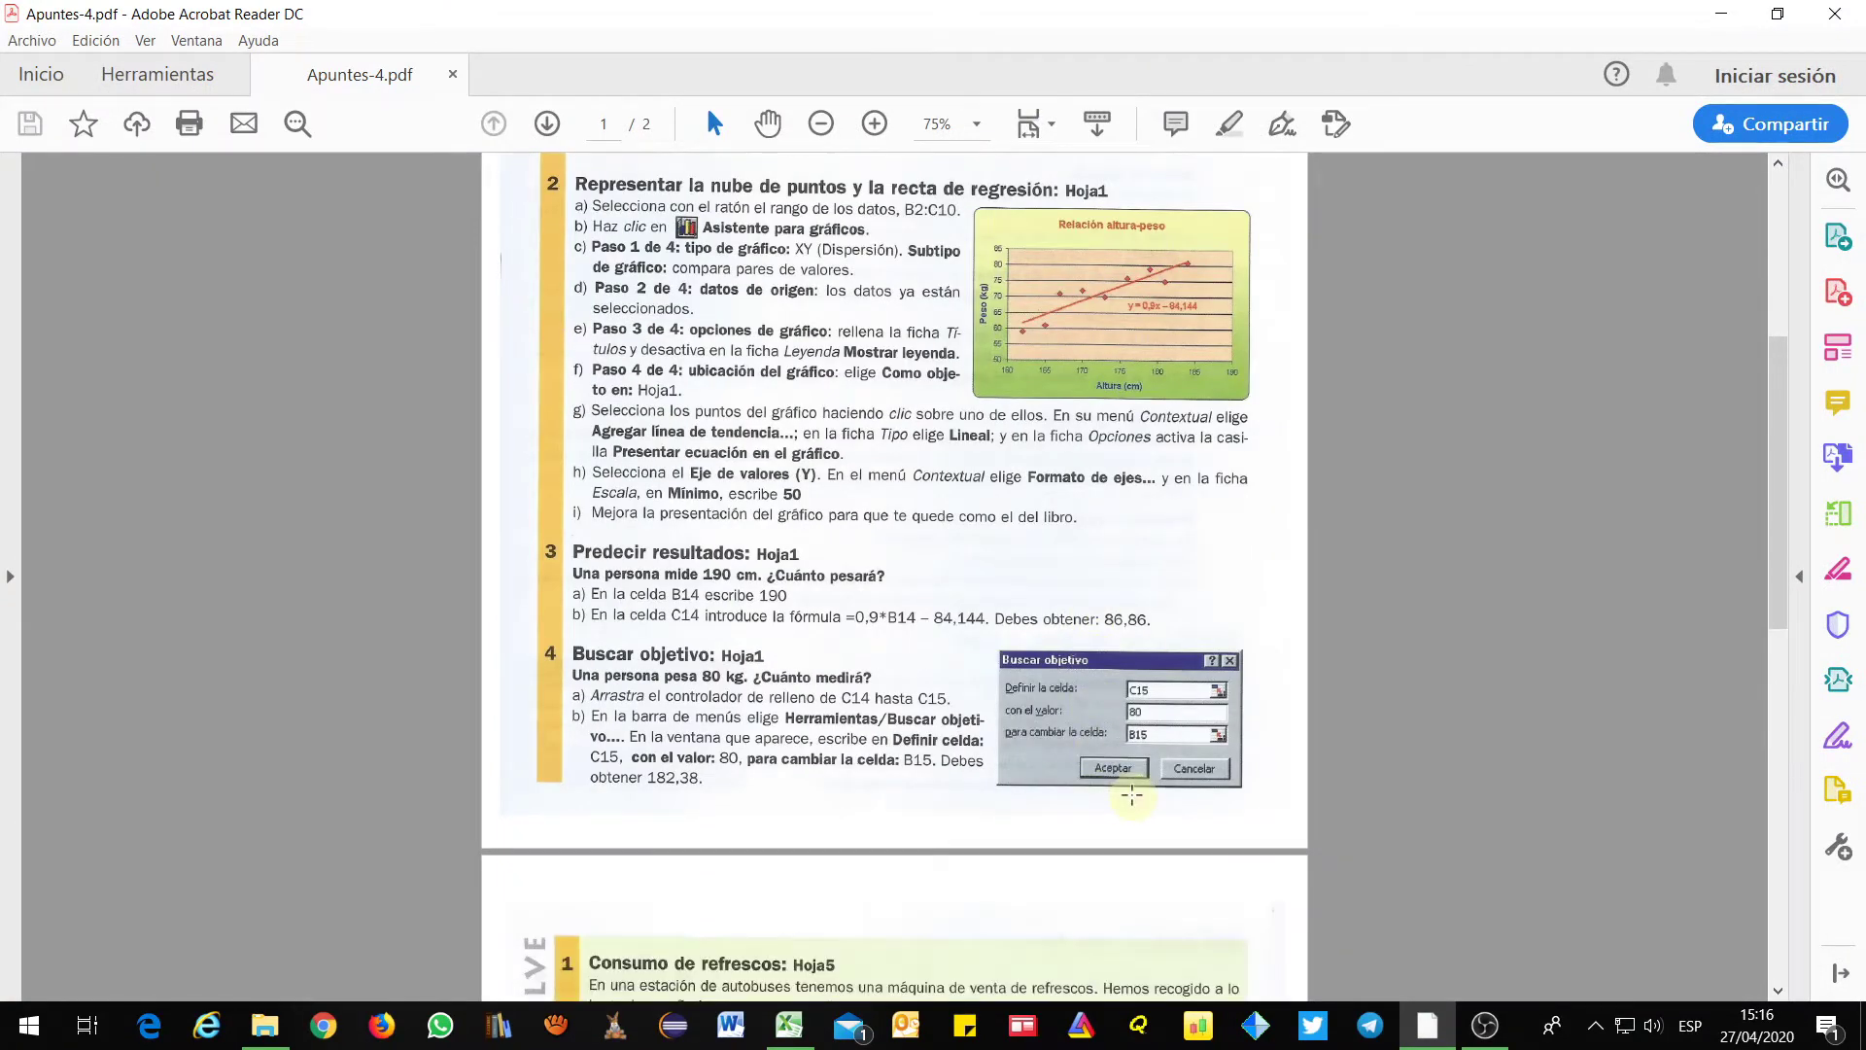
scroll(690, 597, up, 2)
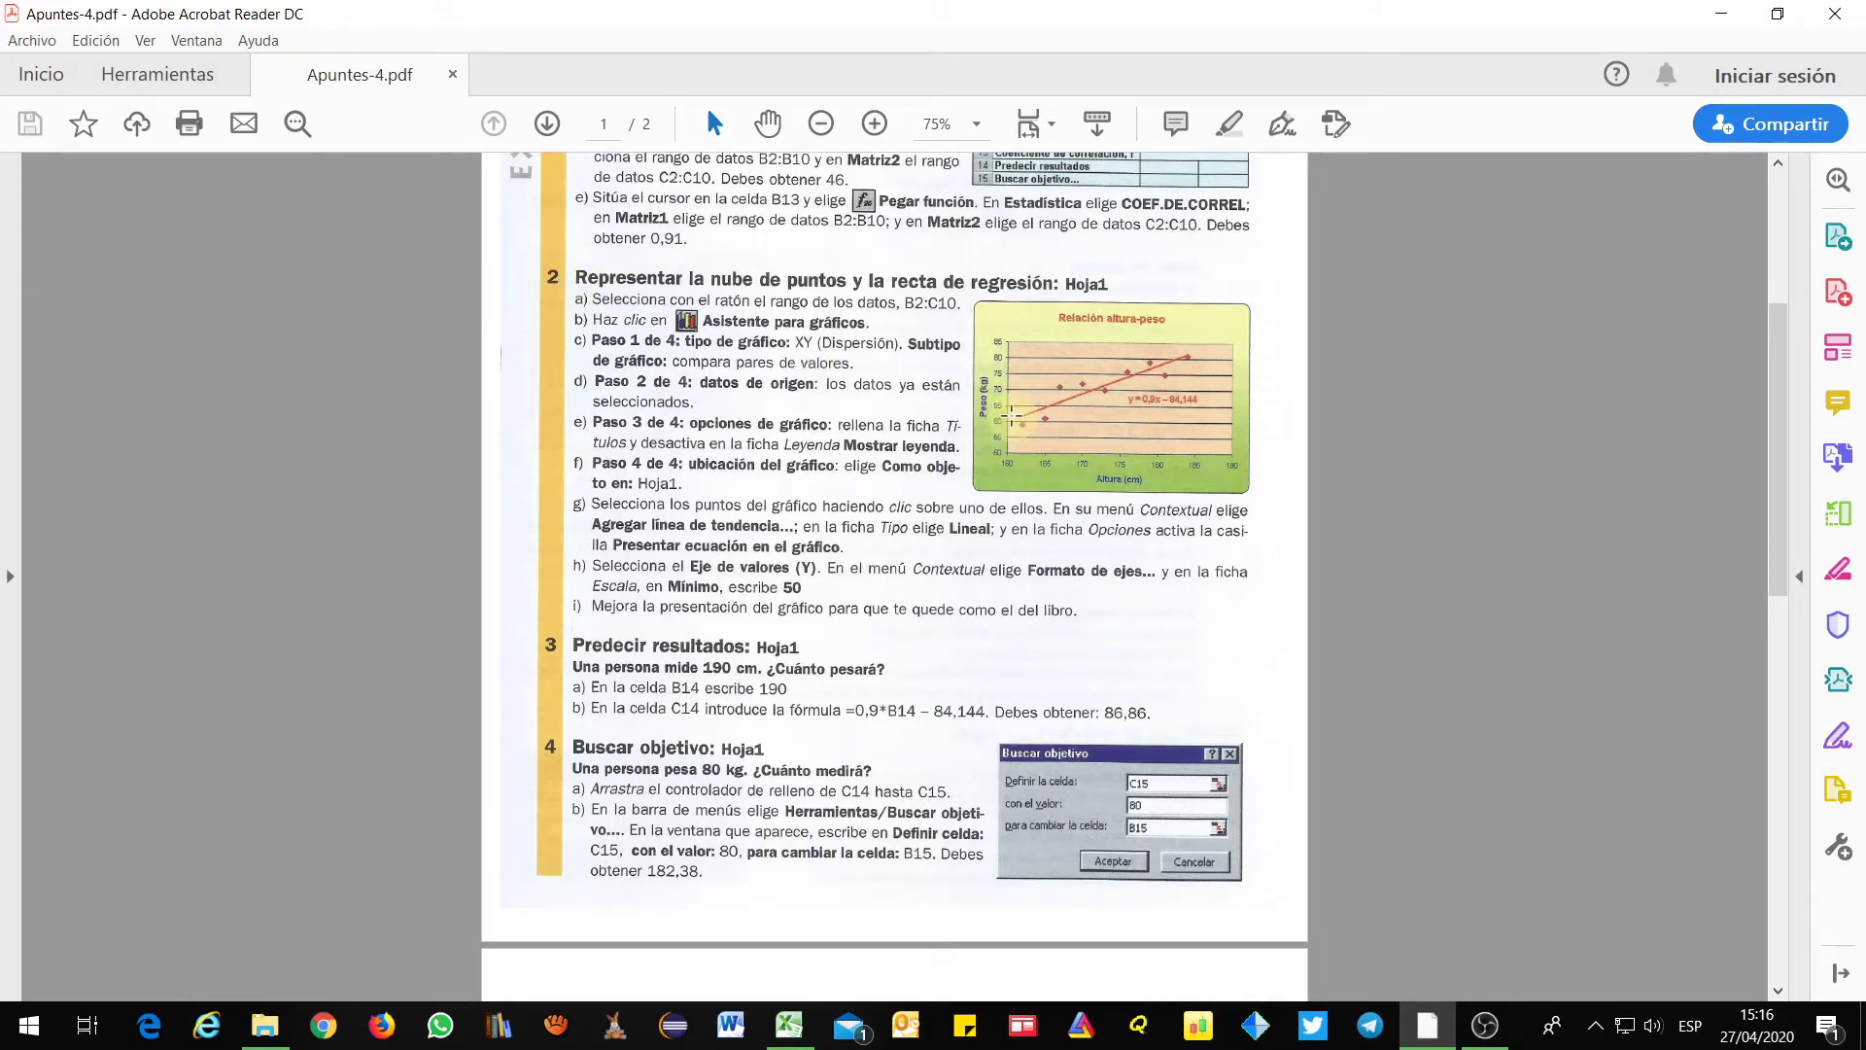
click(1721, 14)
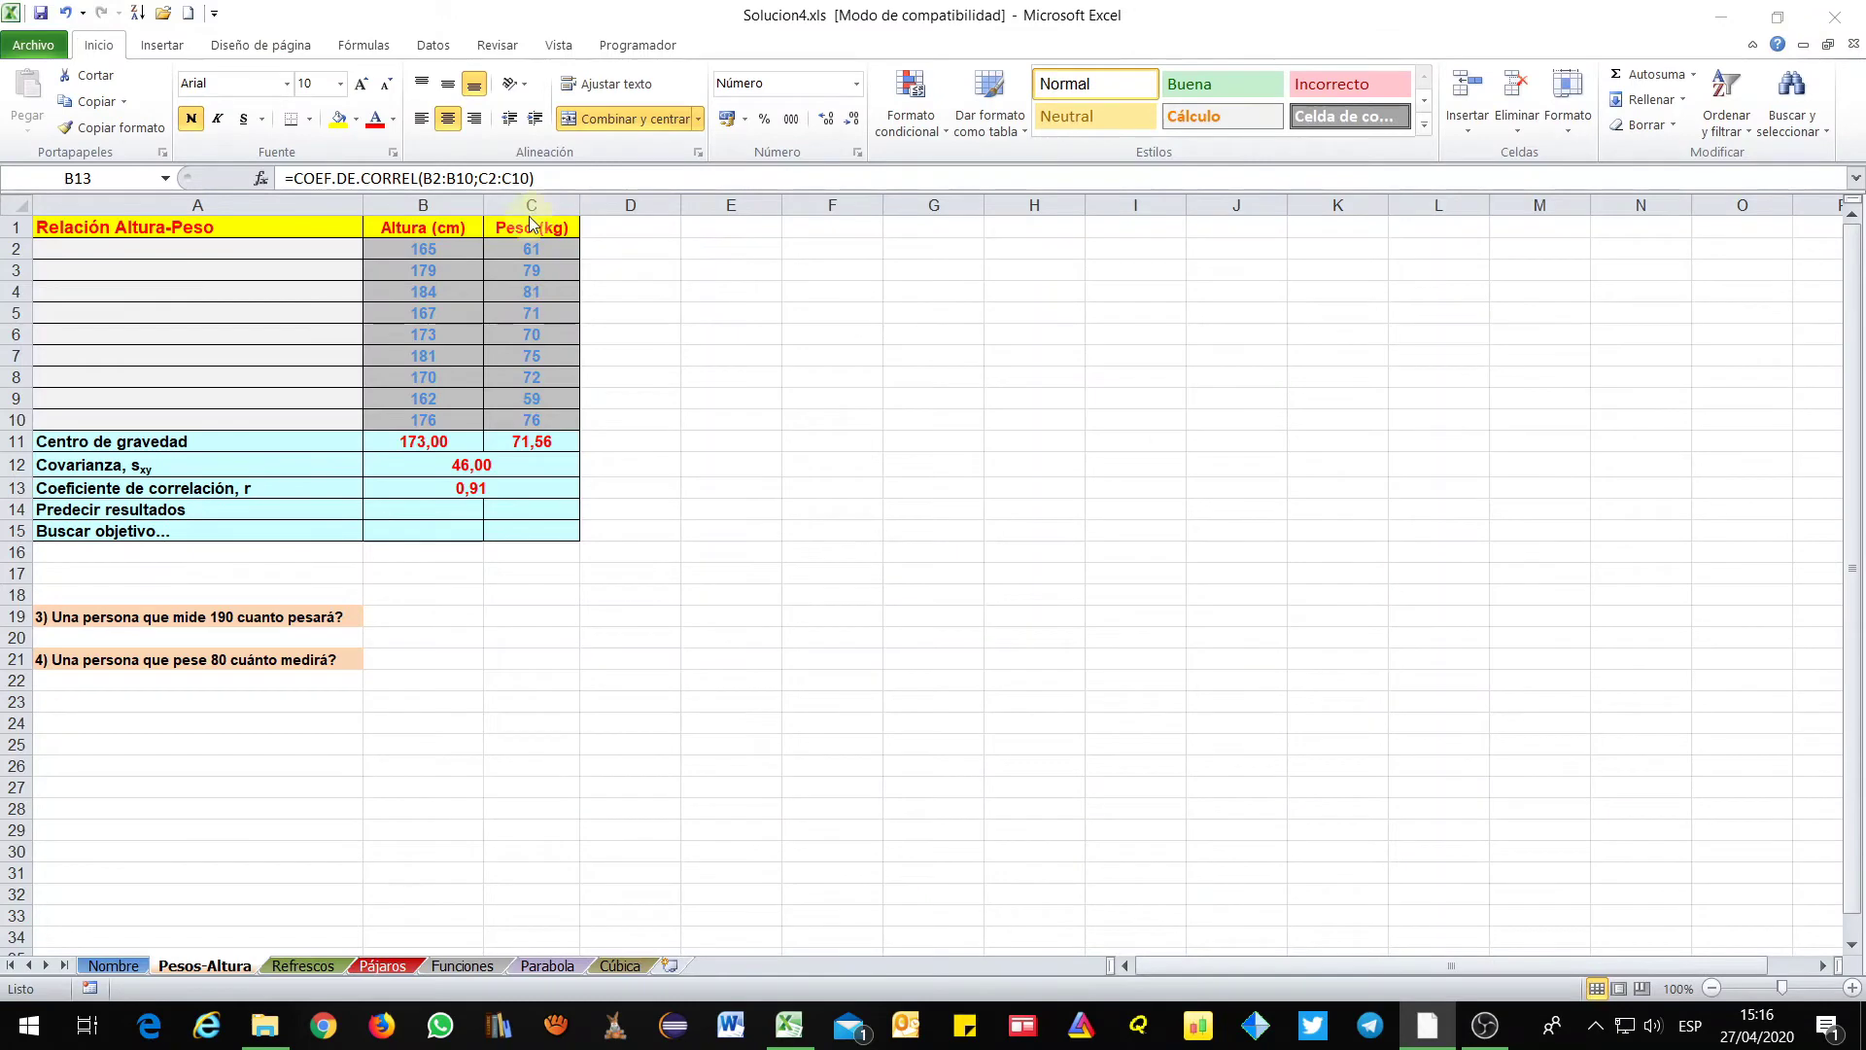
Insert a markers-only scatter chart of the height and weight data in B2:C10
click(420, 247)
drag(420, 247, 541, 419)
click(158, 49)
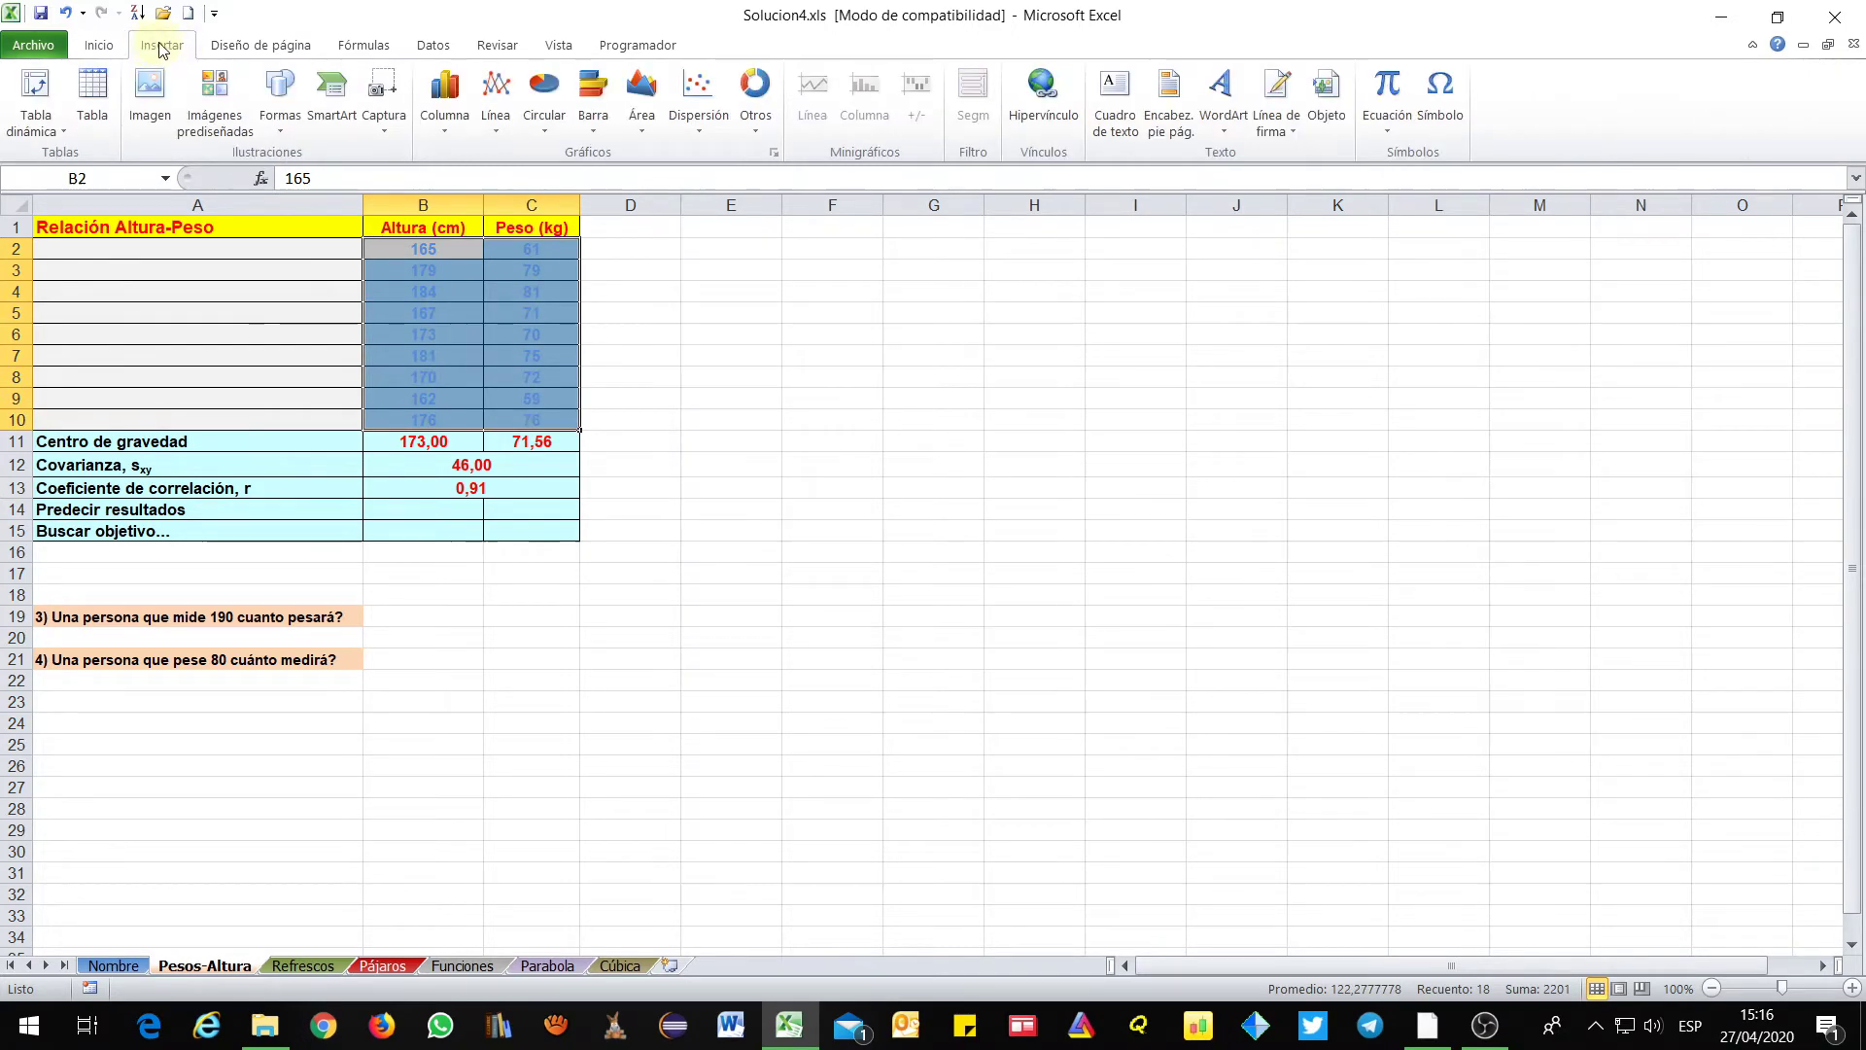
click(700, 128)
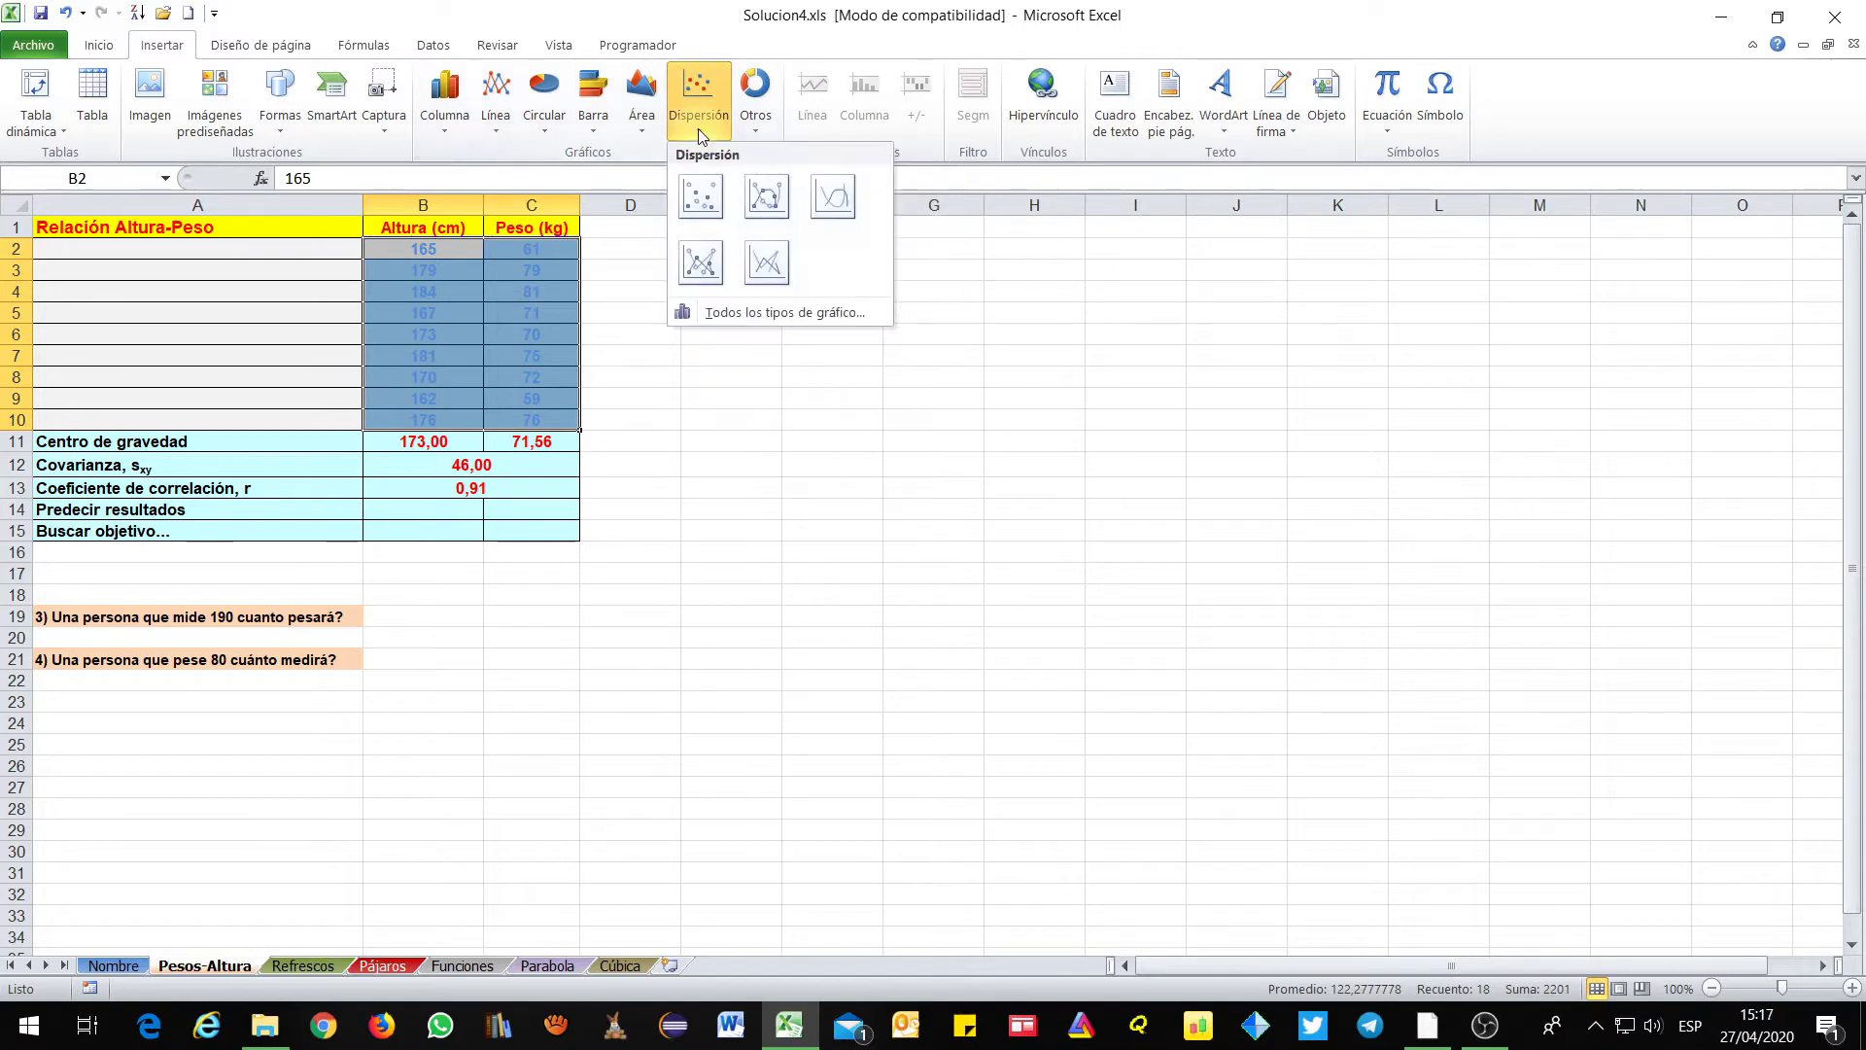
click(702, 200)
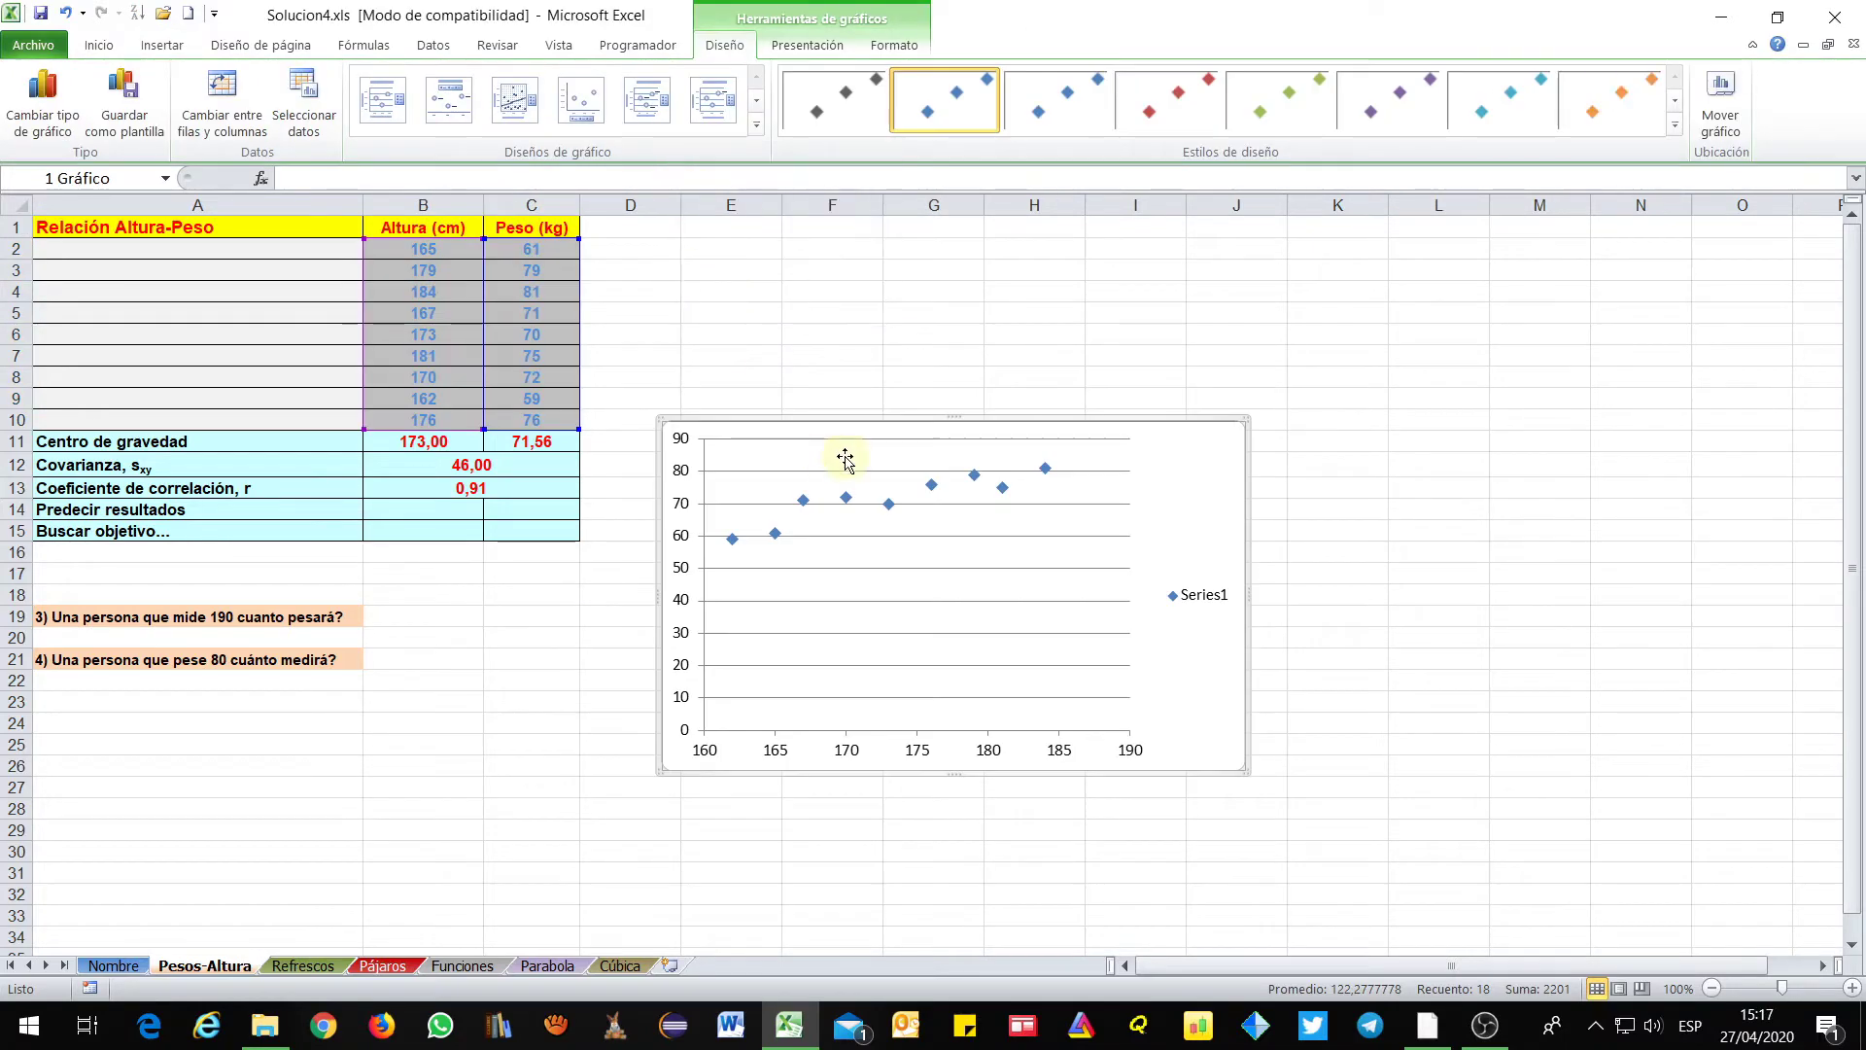
Move the scatter chart up beside the data table, with its upper edge at about row 3, and delete its legend
drag(842, 425, 860, 279)
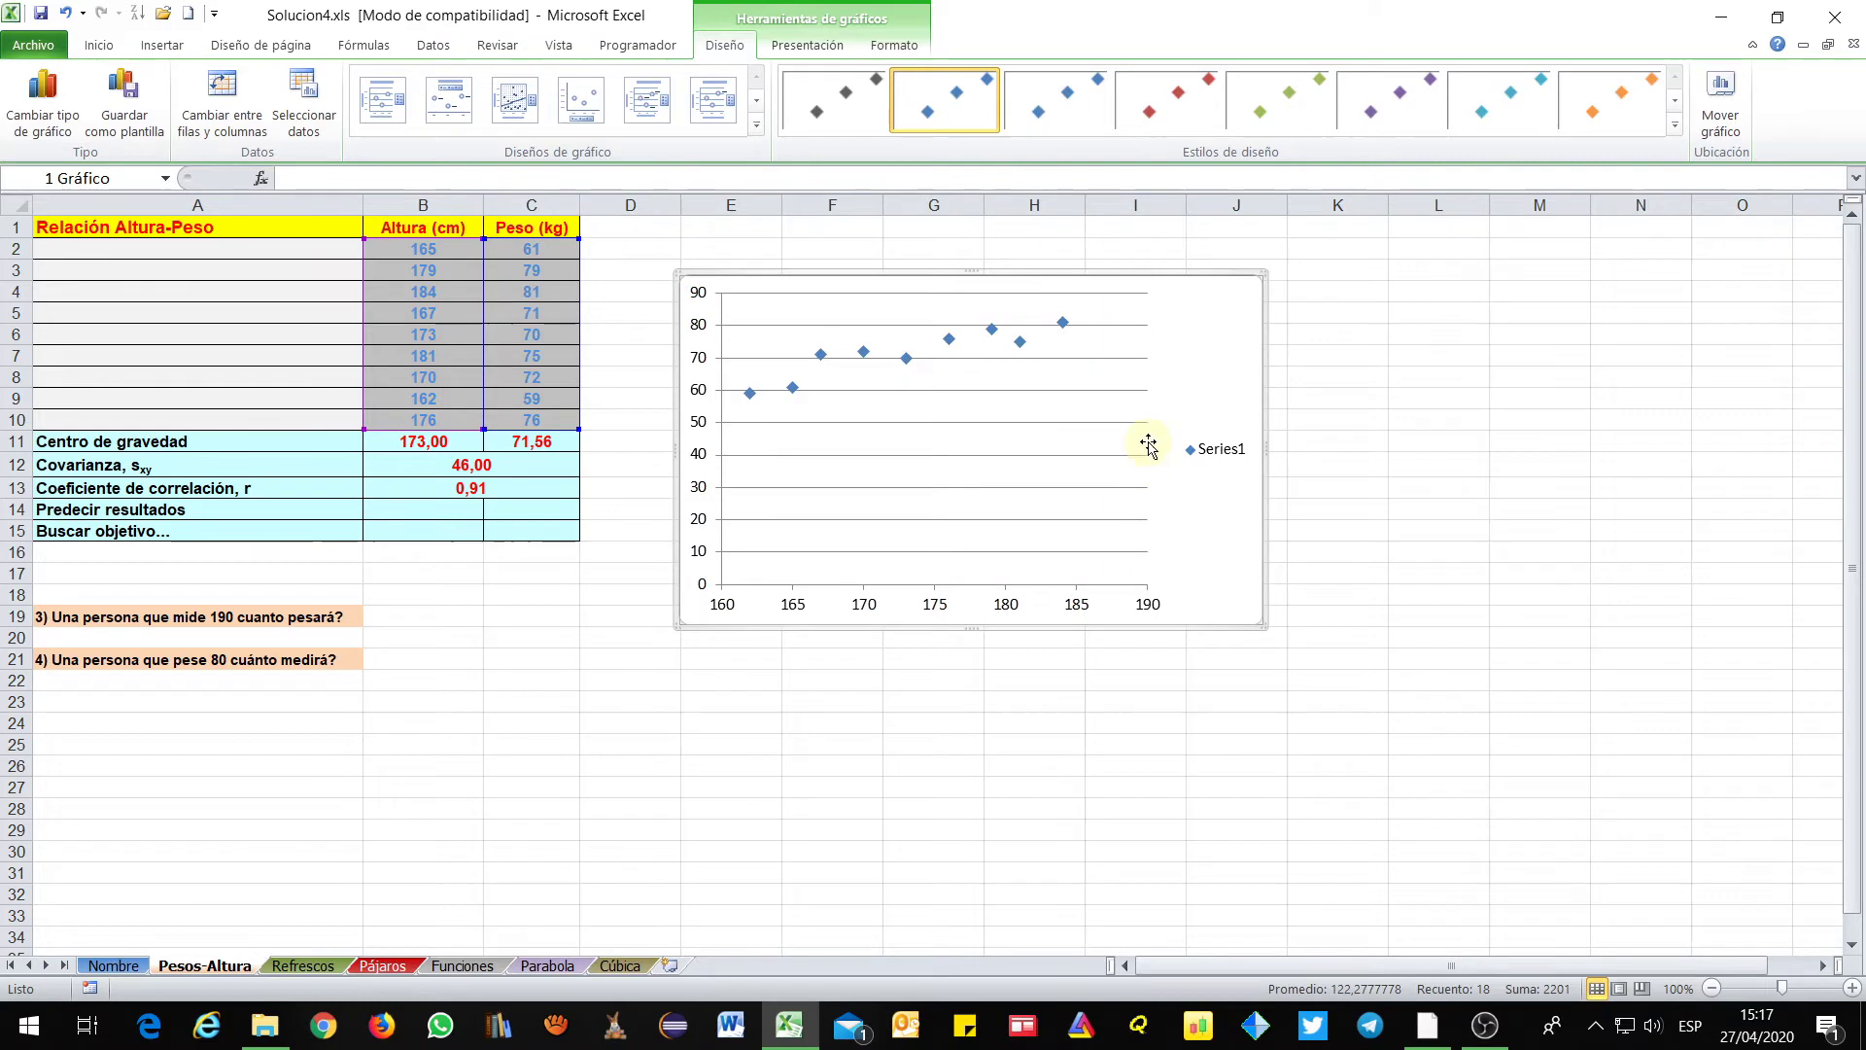
click(1217, 454)
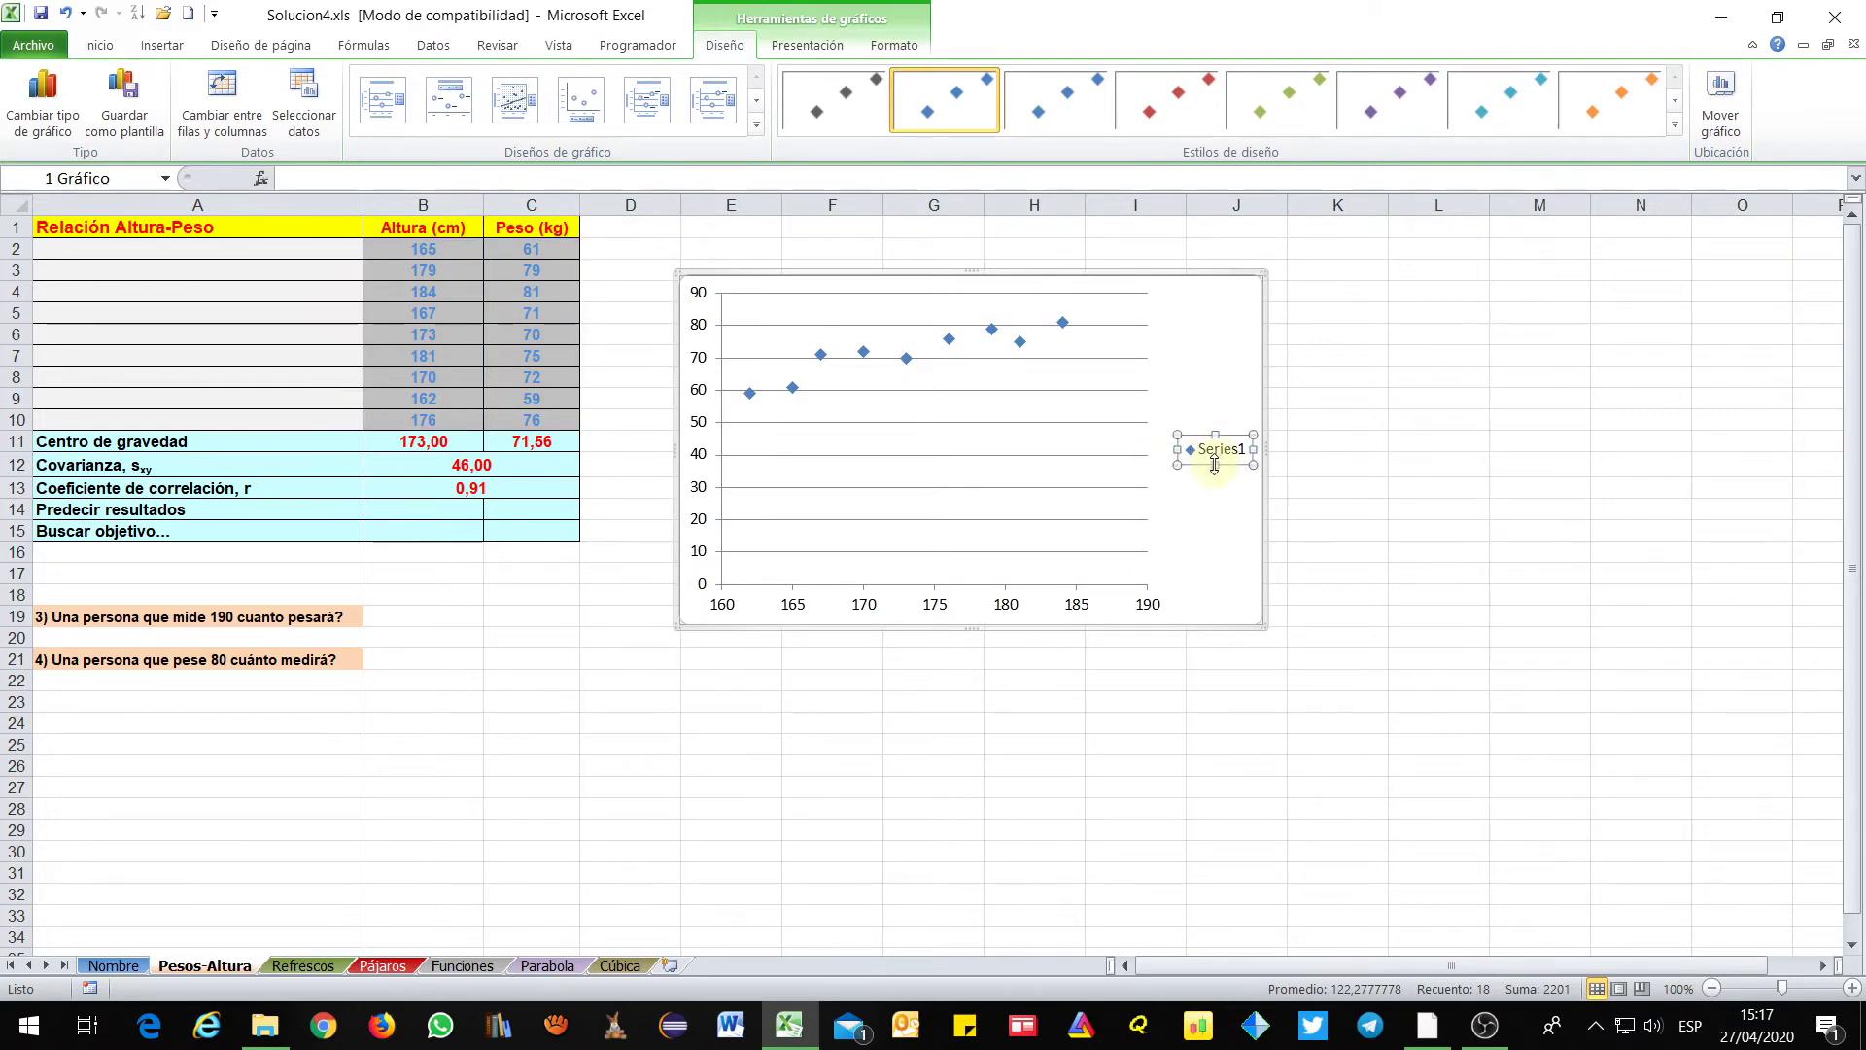
key(Delete)
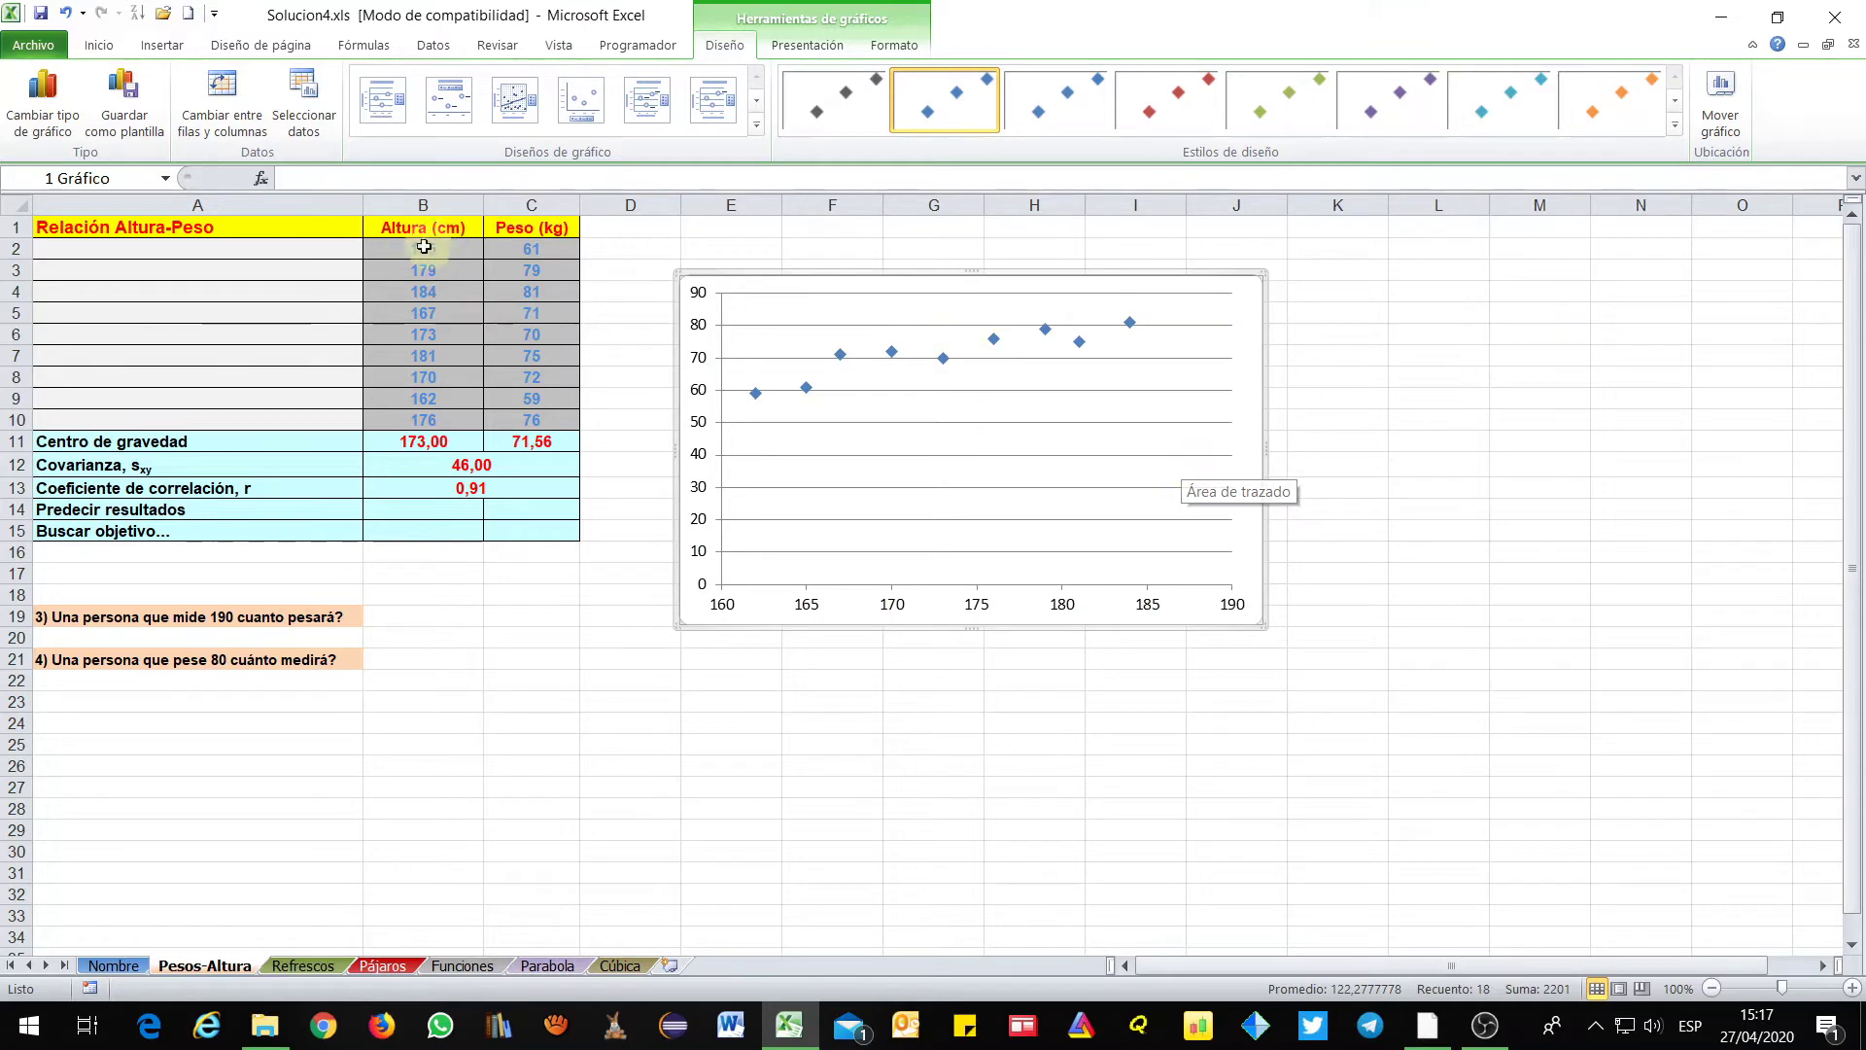
Colour the values in B2:C2 red and fill the matching chart marker at 165 cm red
drag(419, 250, 555, 250)
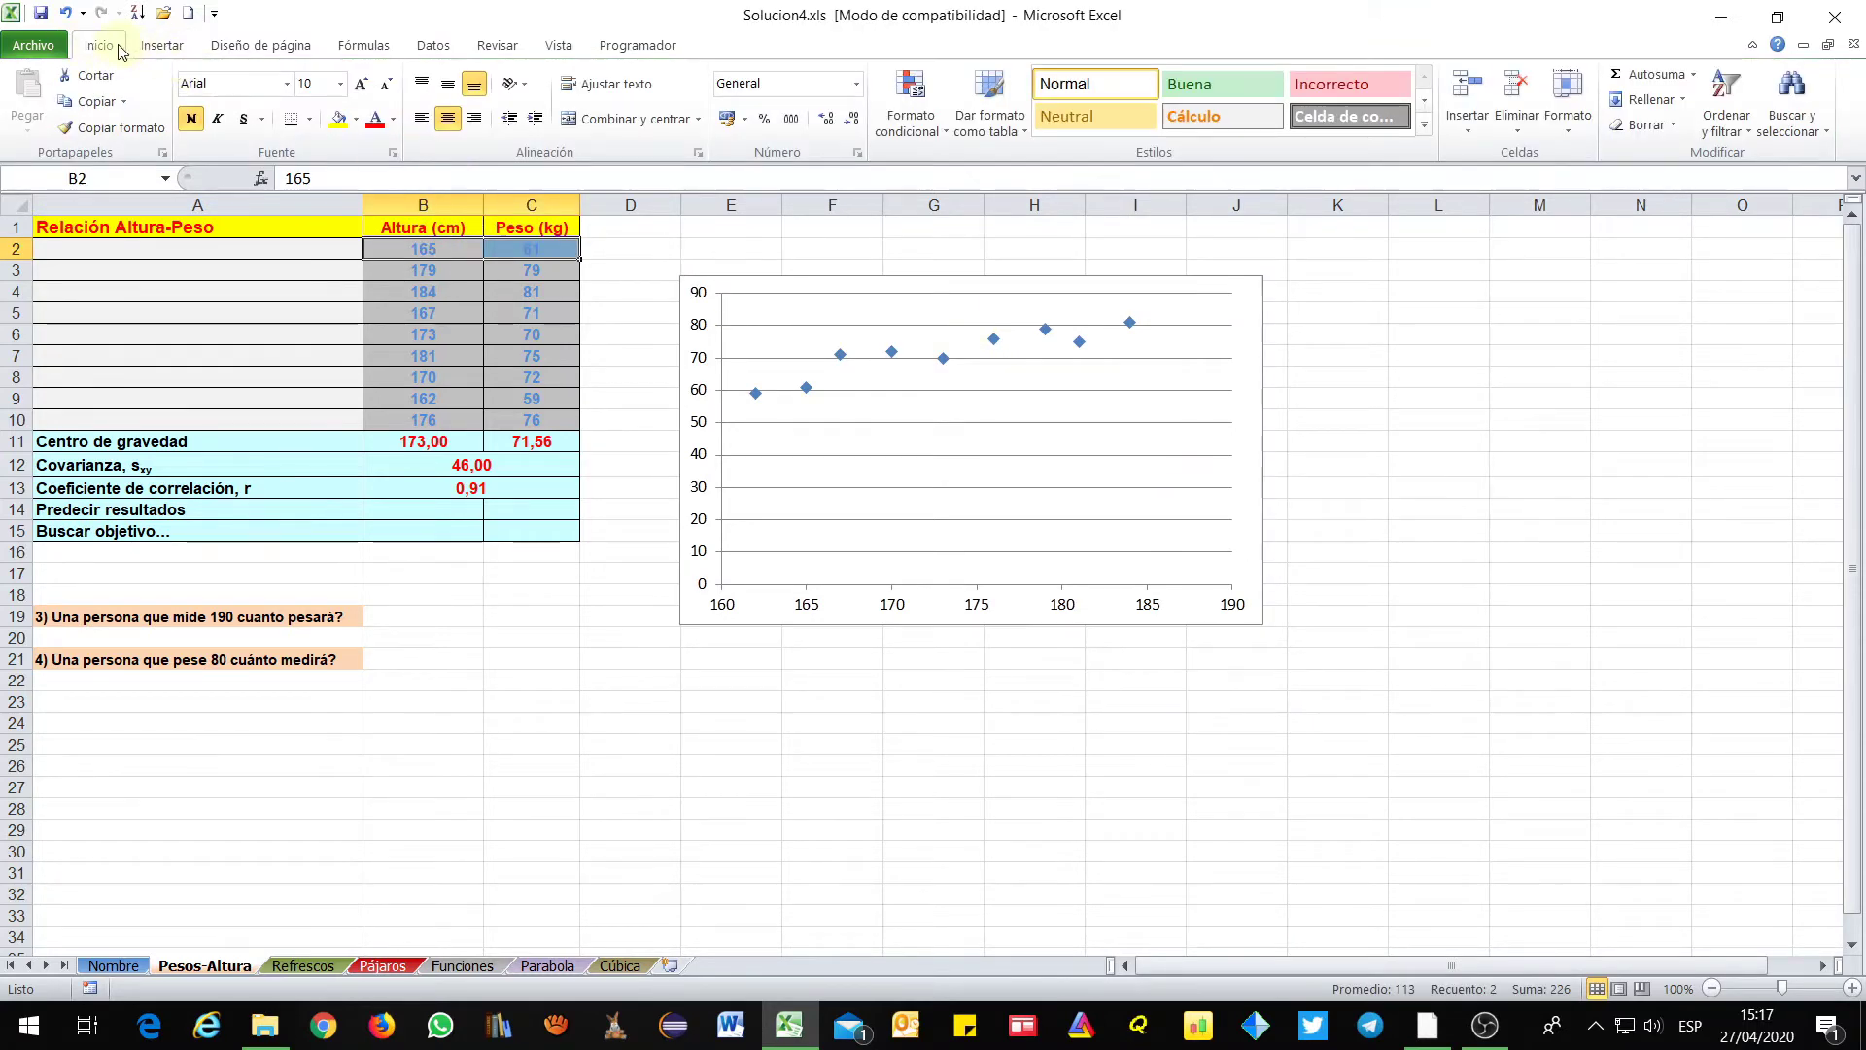
click(375, 118)
double_click(808, 386)
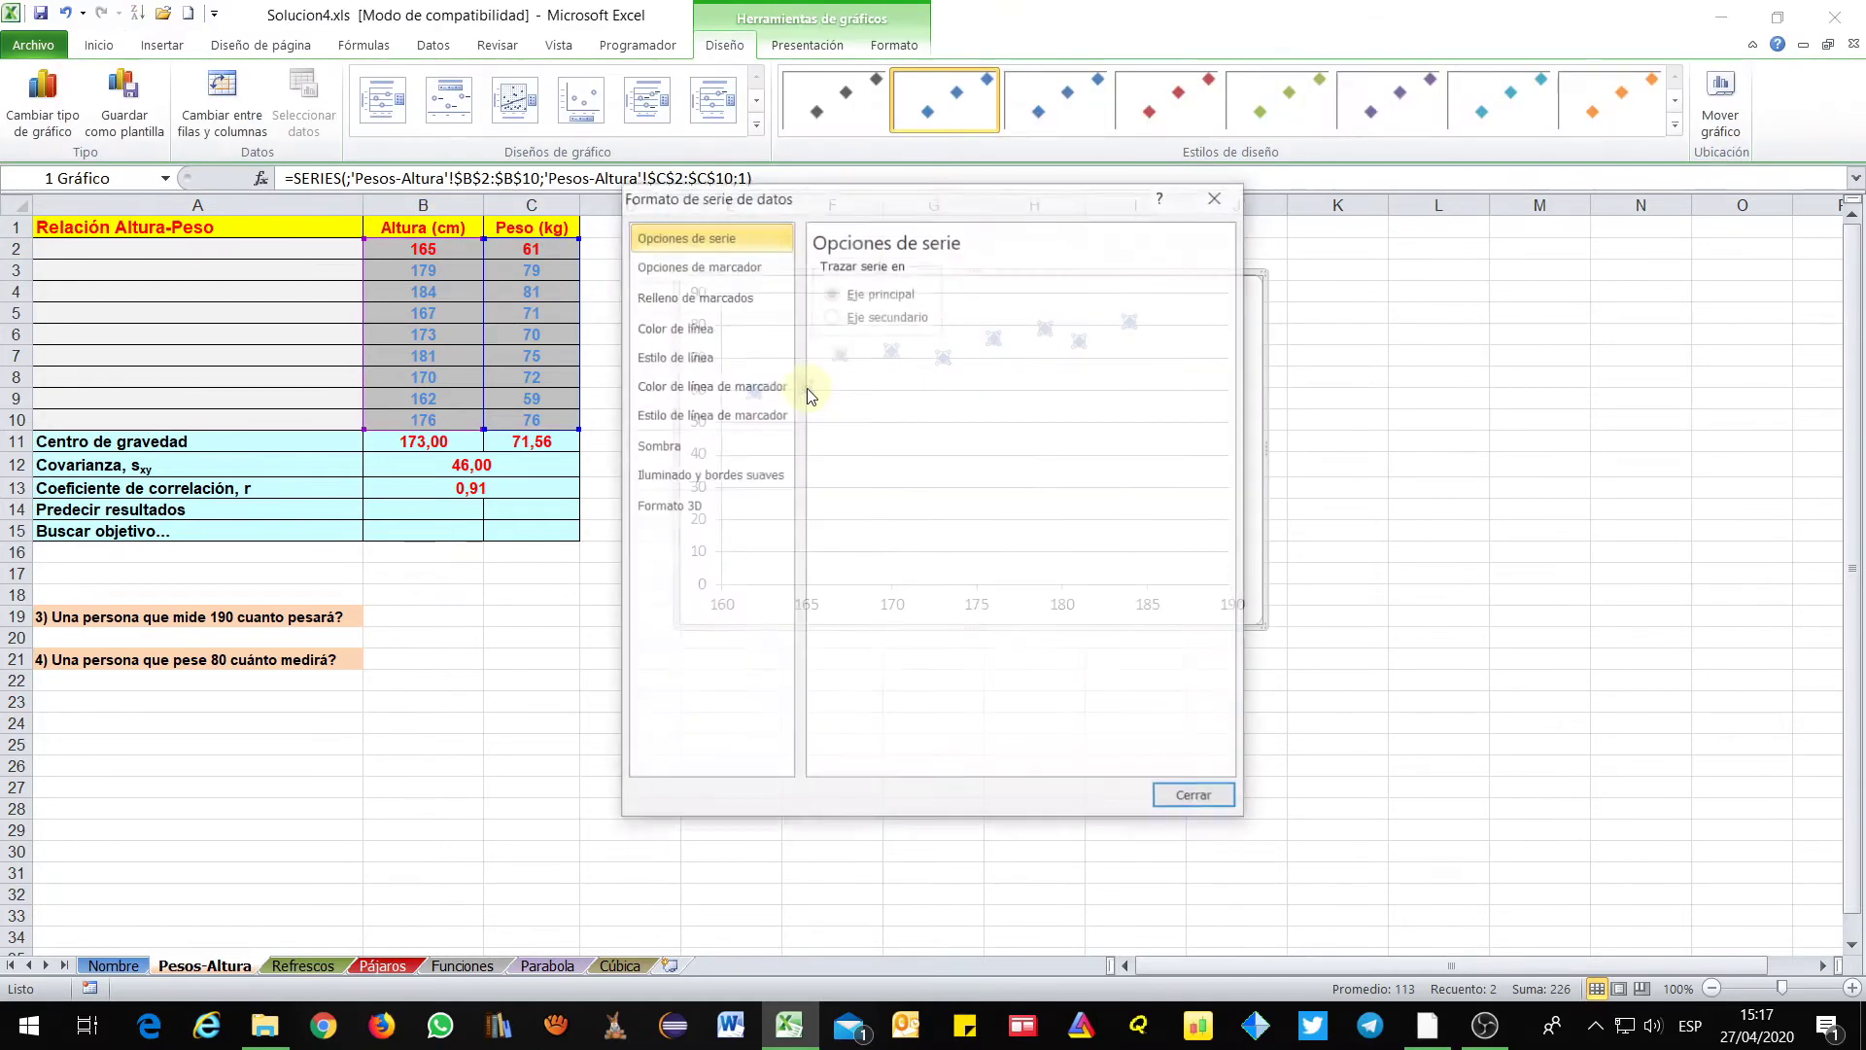
click(1196, 798)
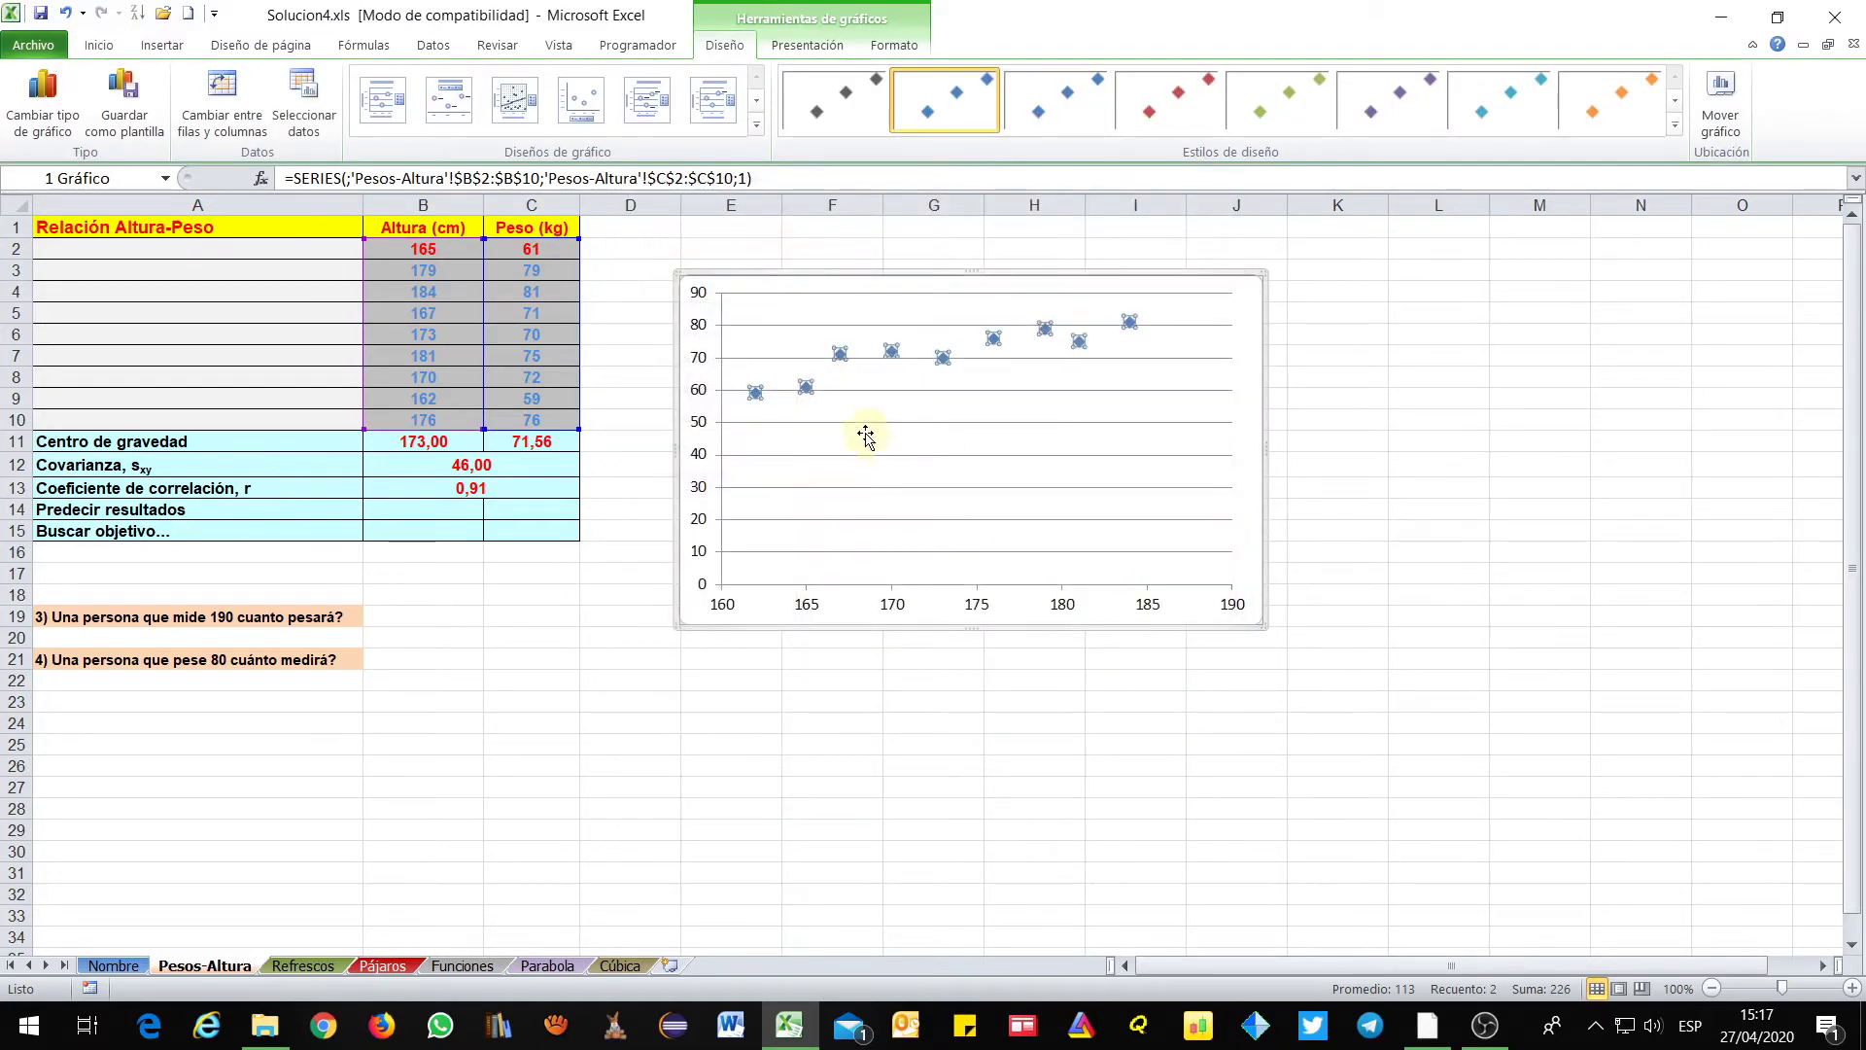
click(806, 388)
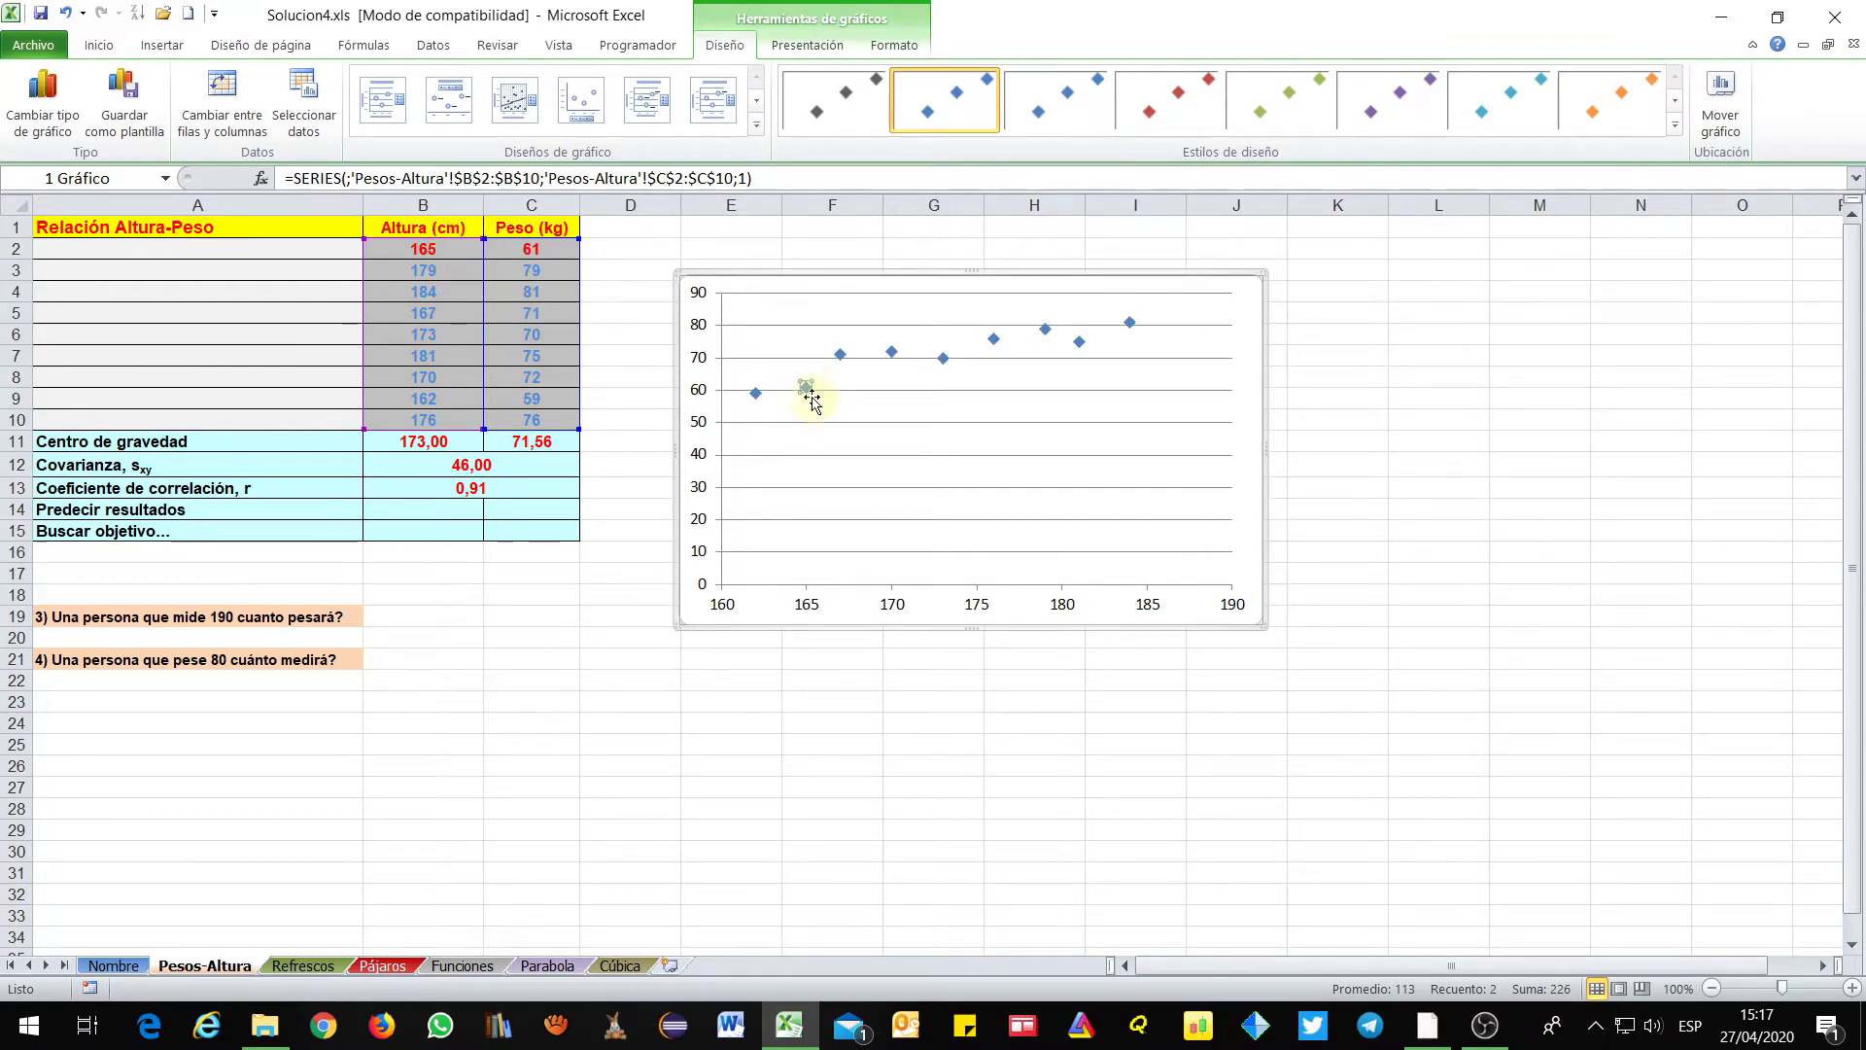
right_click(806, 393)
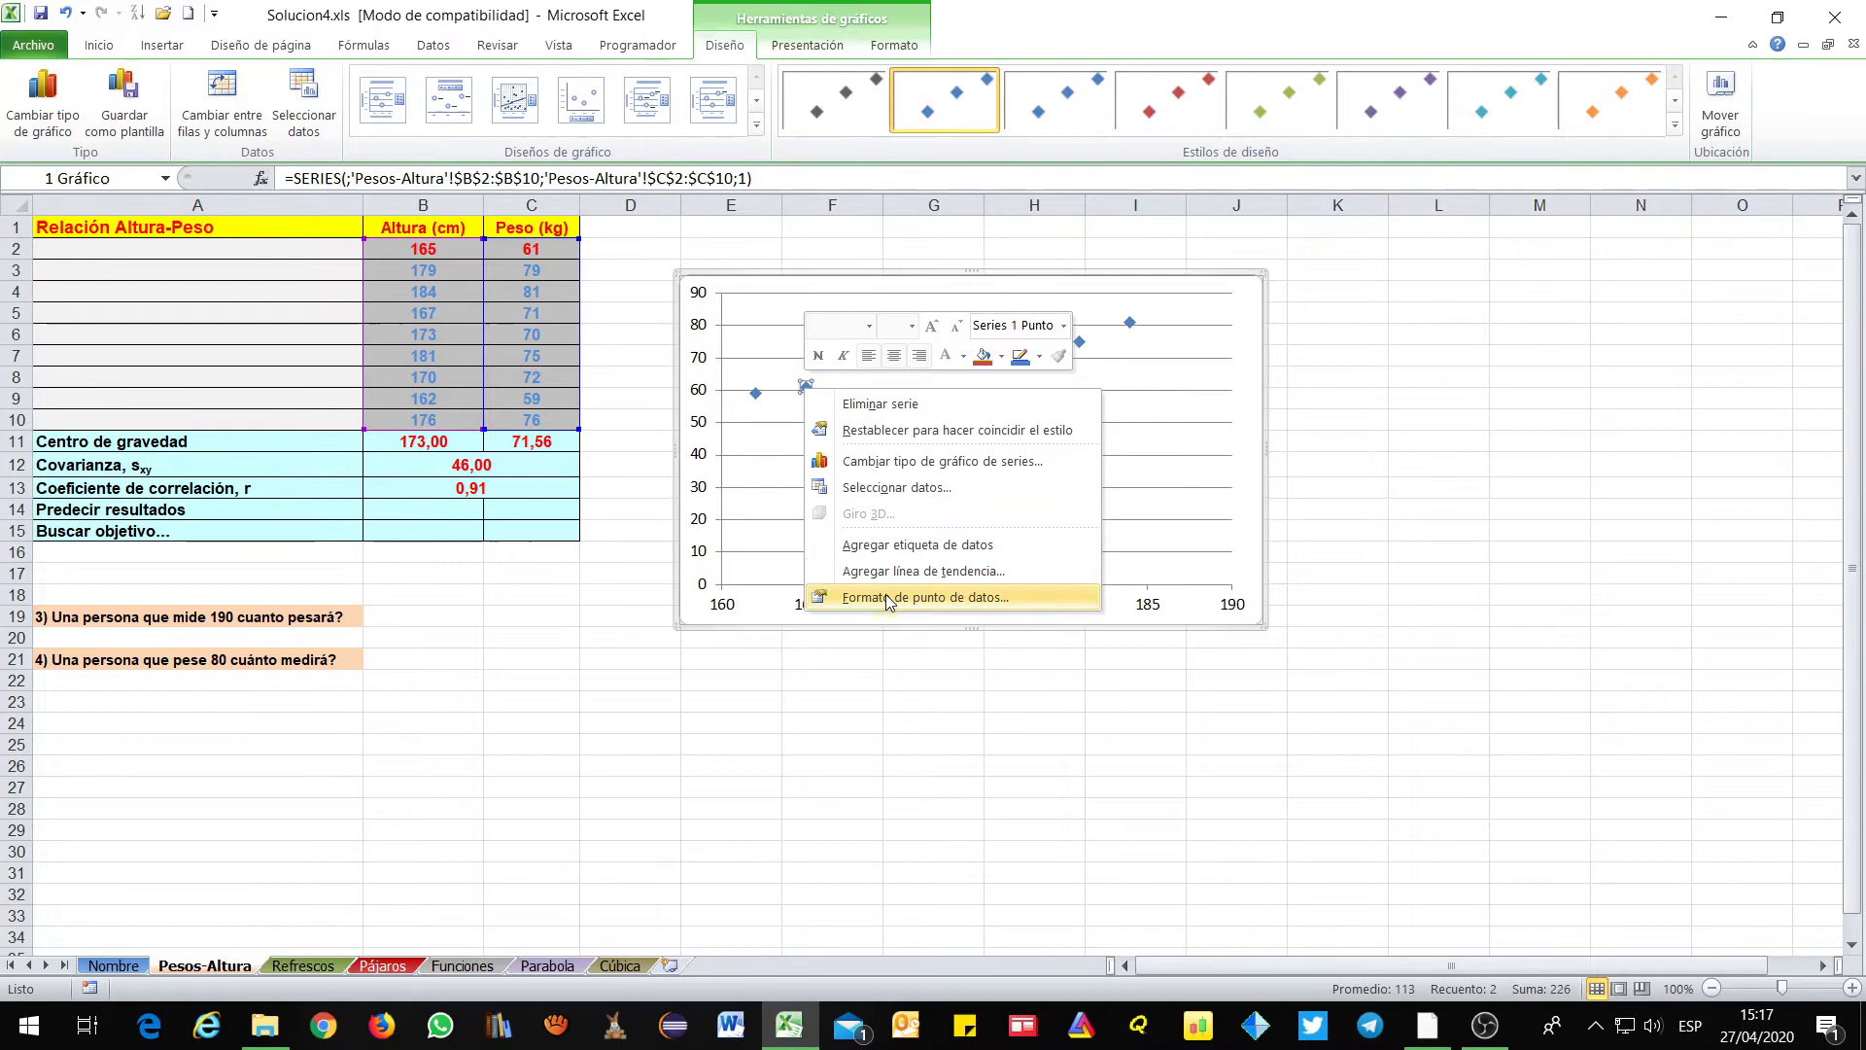
click(98, 45)
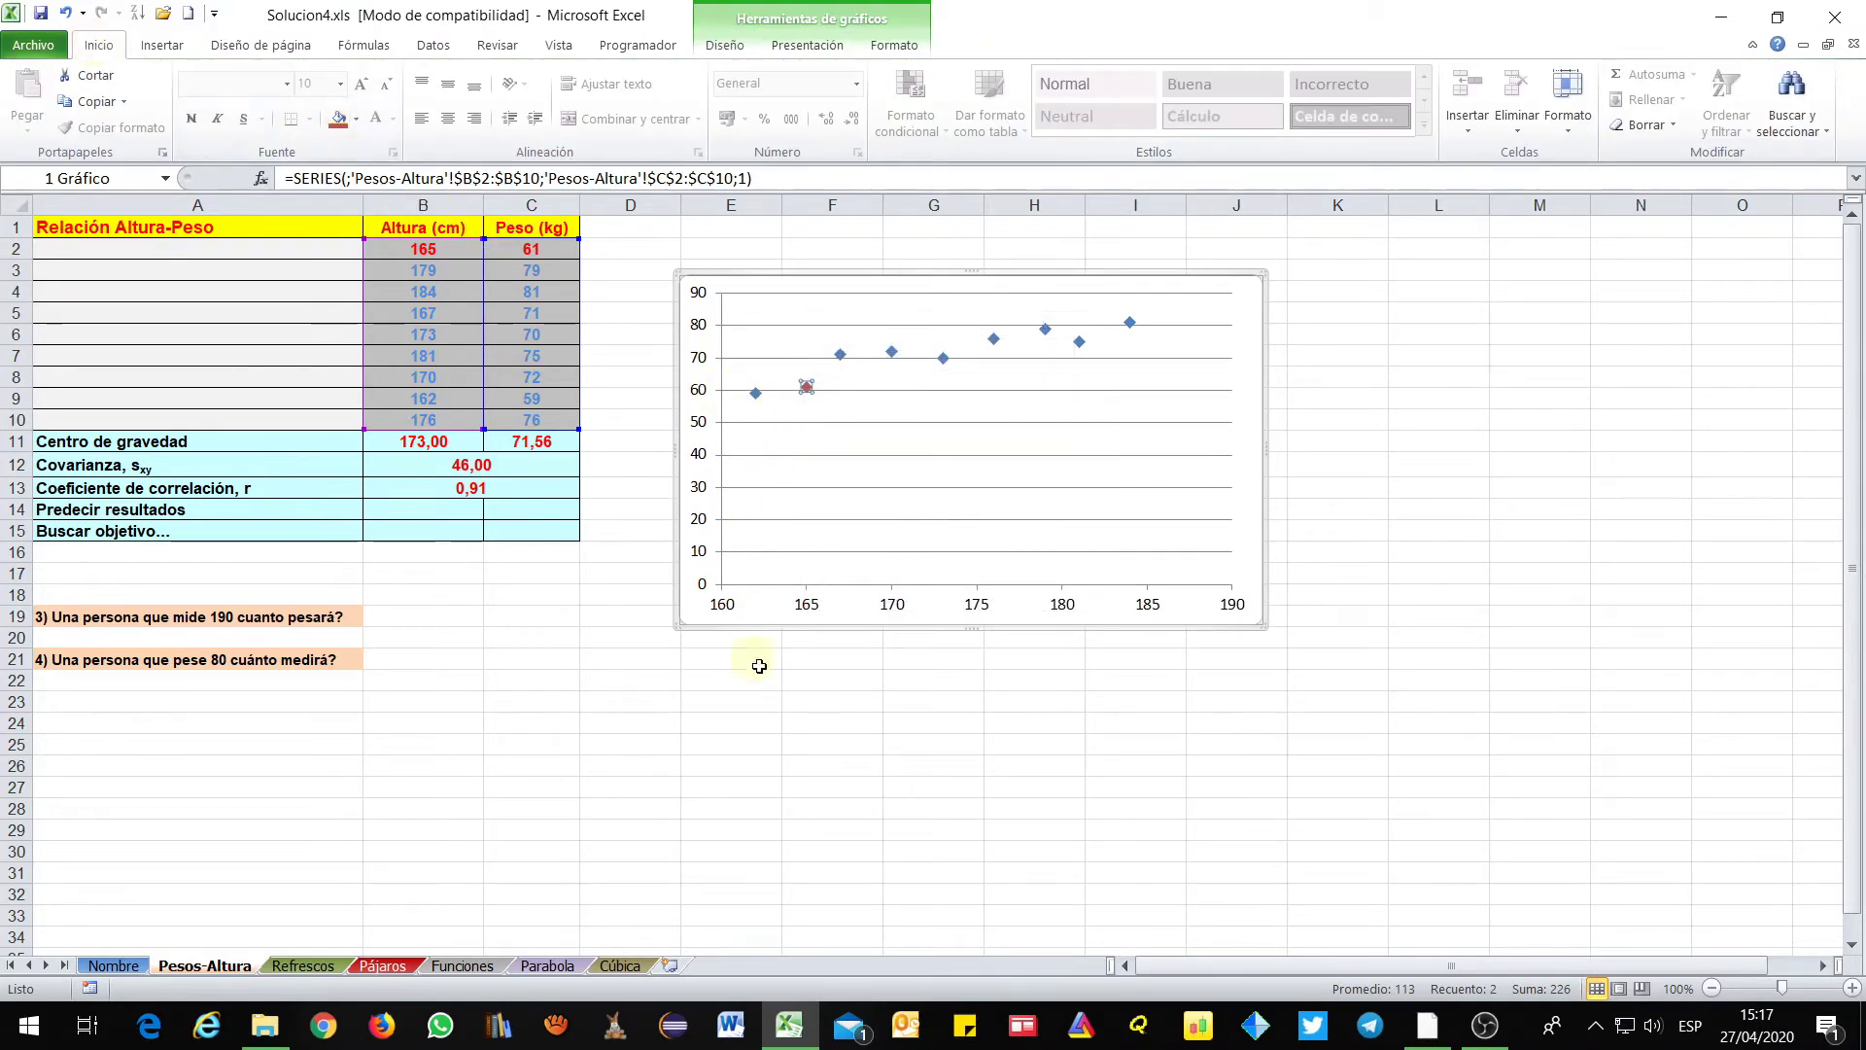
click(807, 701)
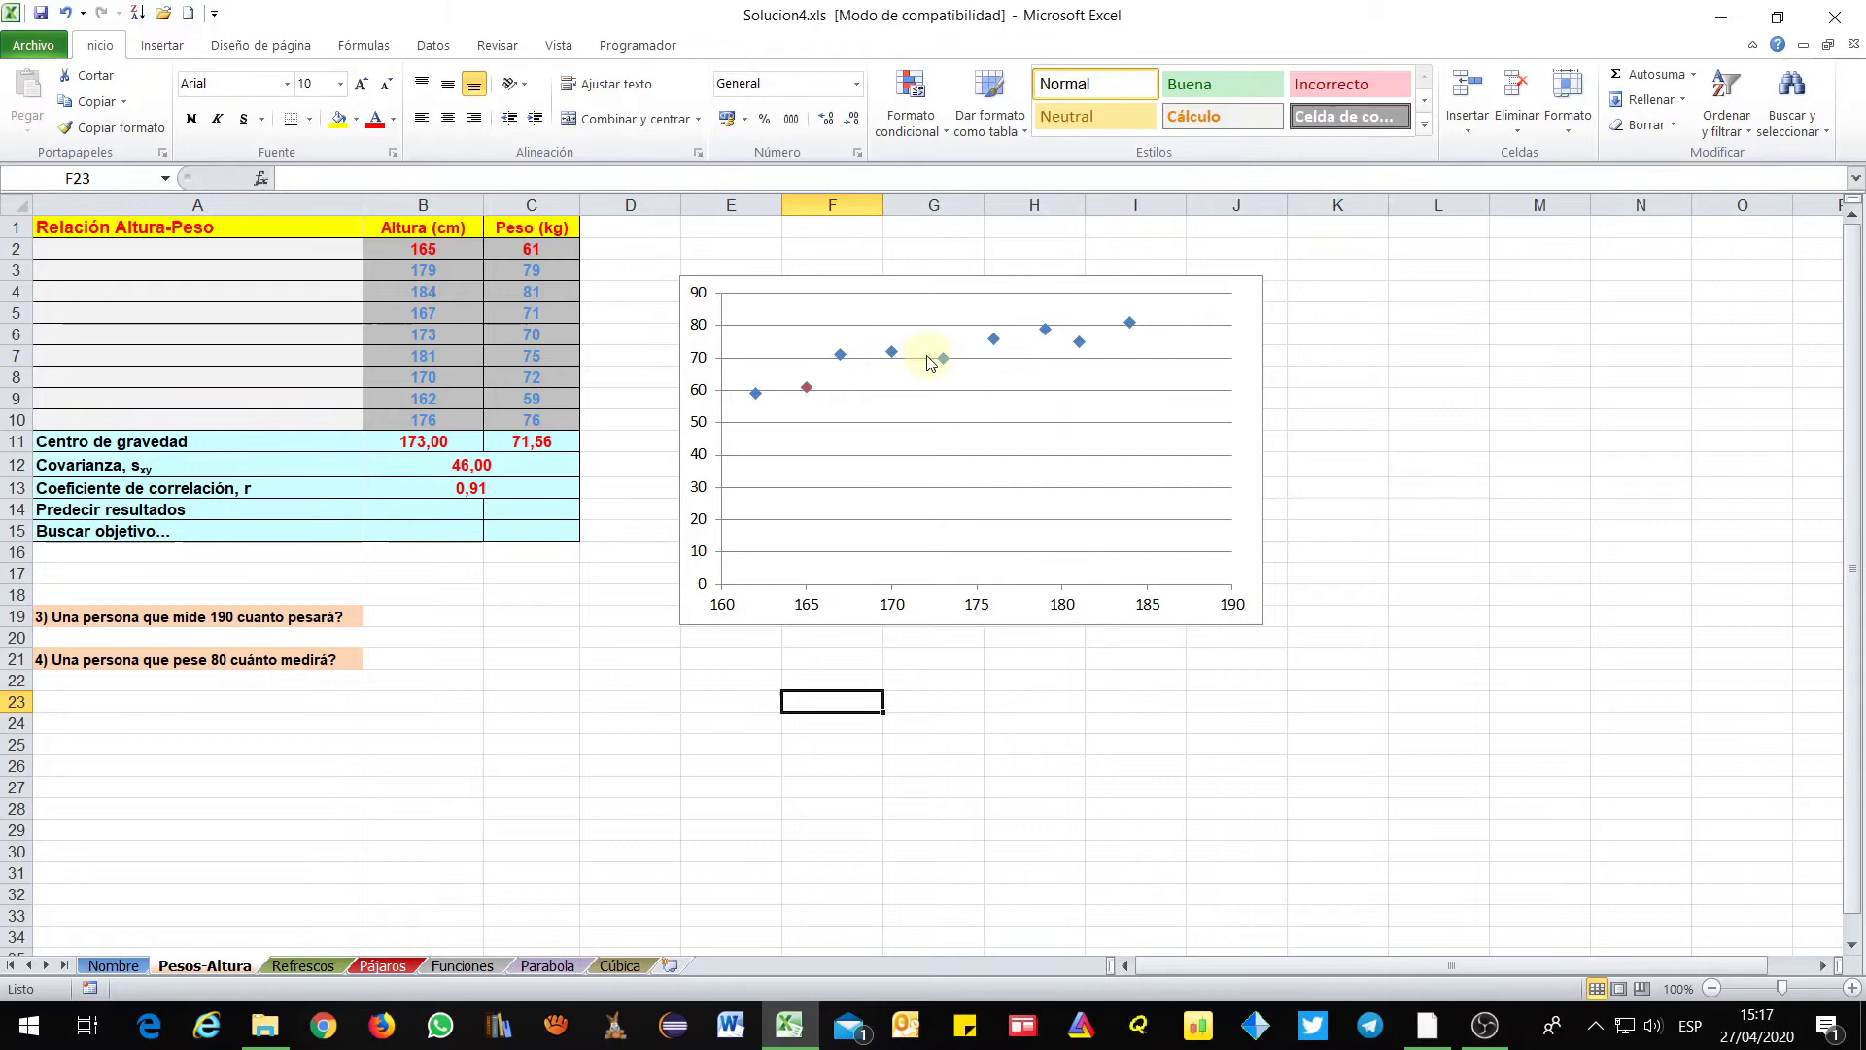
Add a linear trendline to the data series and move the chart closer to the table, with its upper edge at about row 2
click(892, 354)
right_click(893, 353)
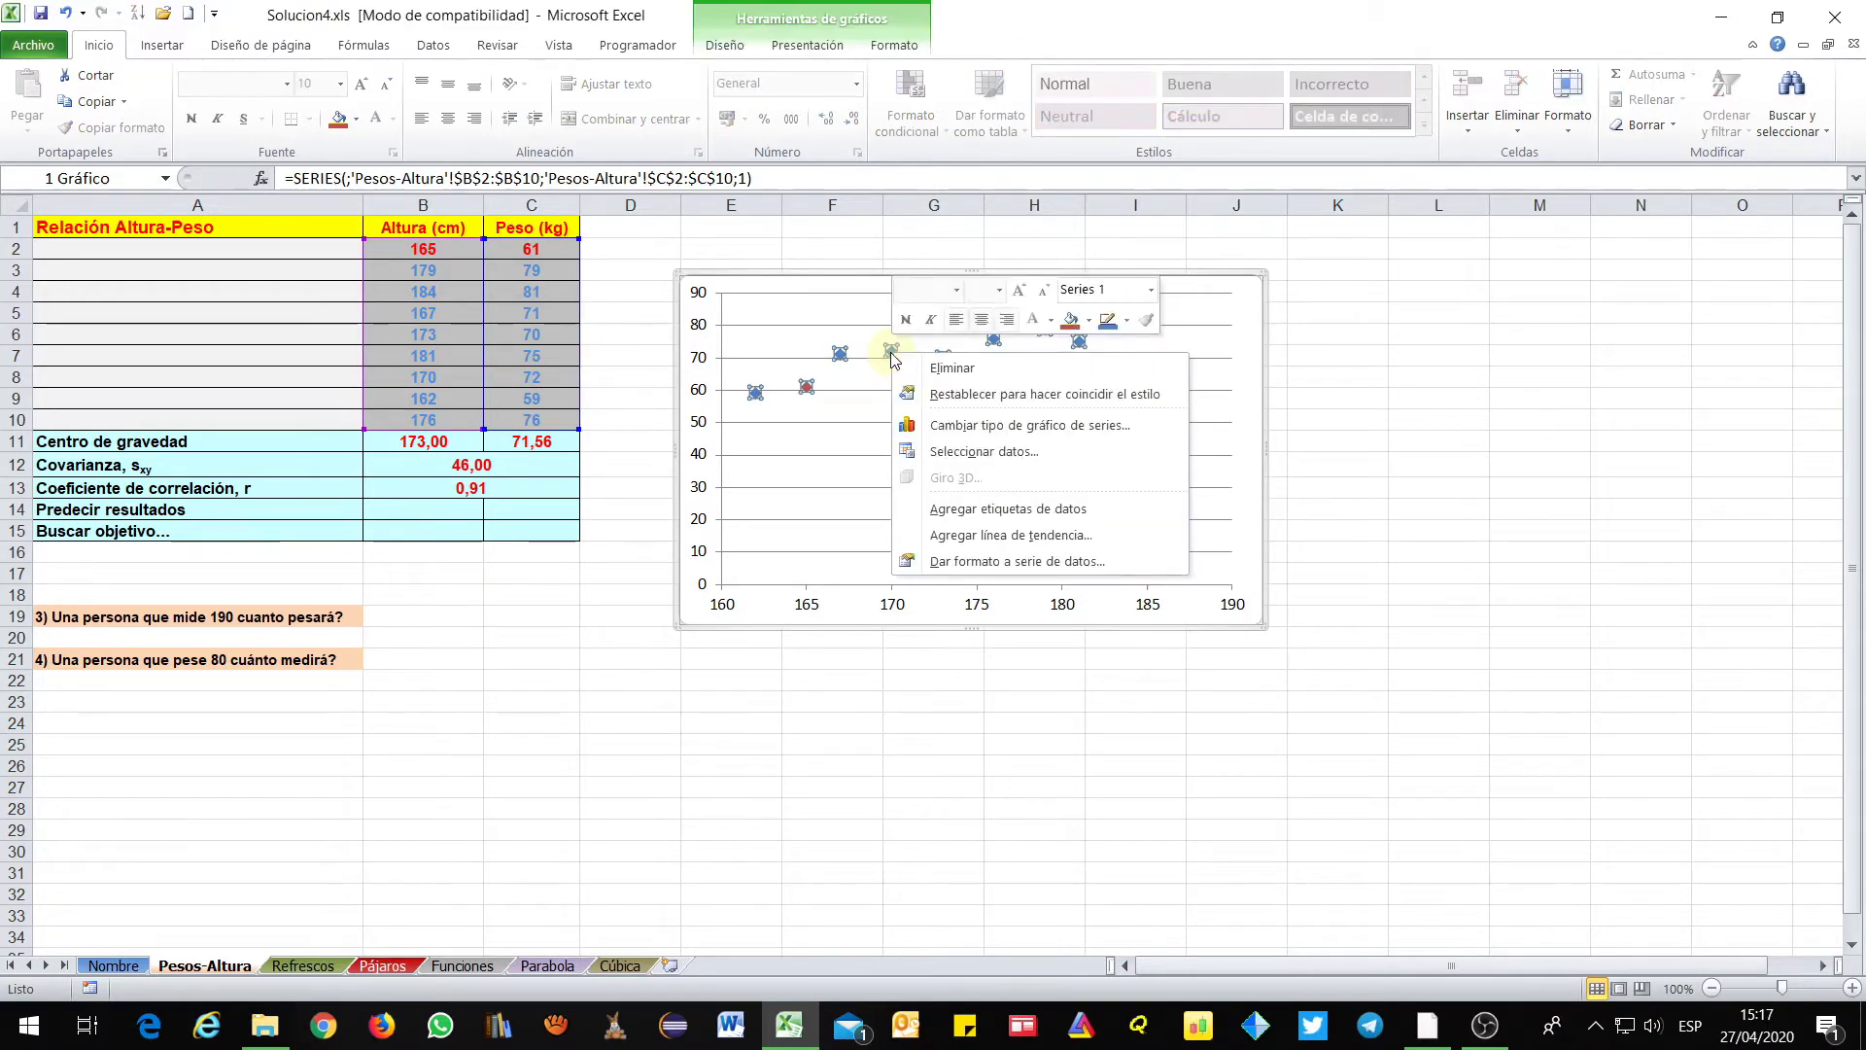
click(1016, 540)
drag(945, 179, 924, 222)
drag(900, 288, 841, 265)
drag(1355, 261, 1401, 248)
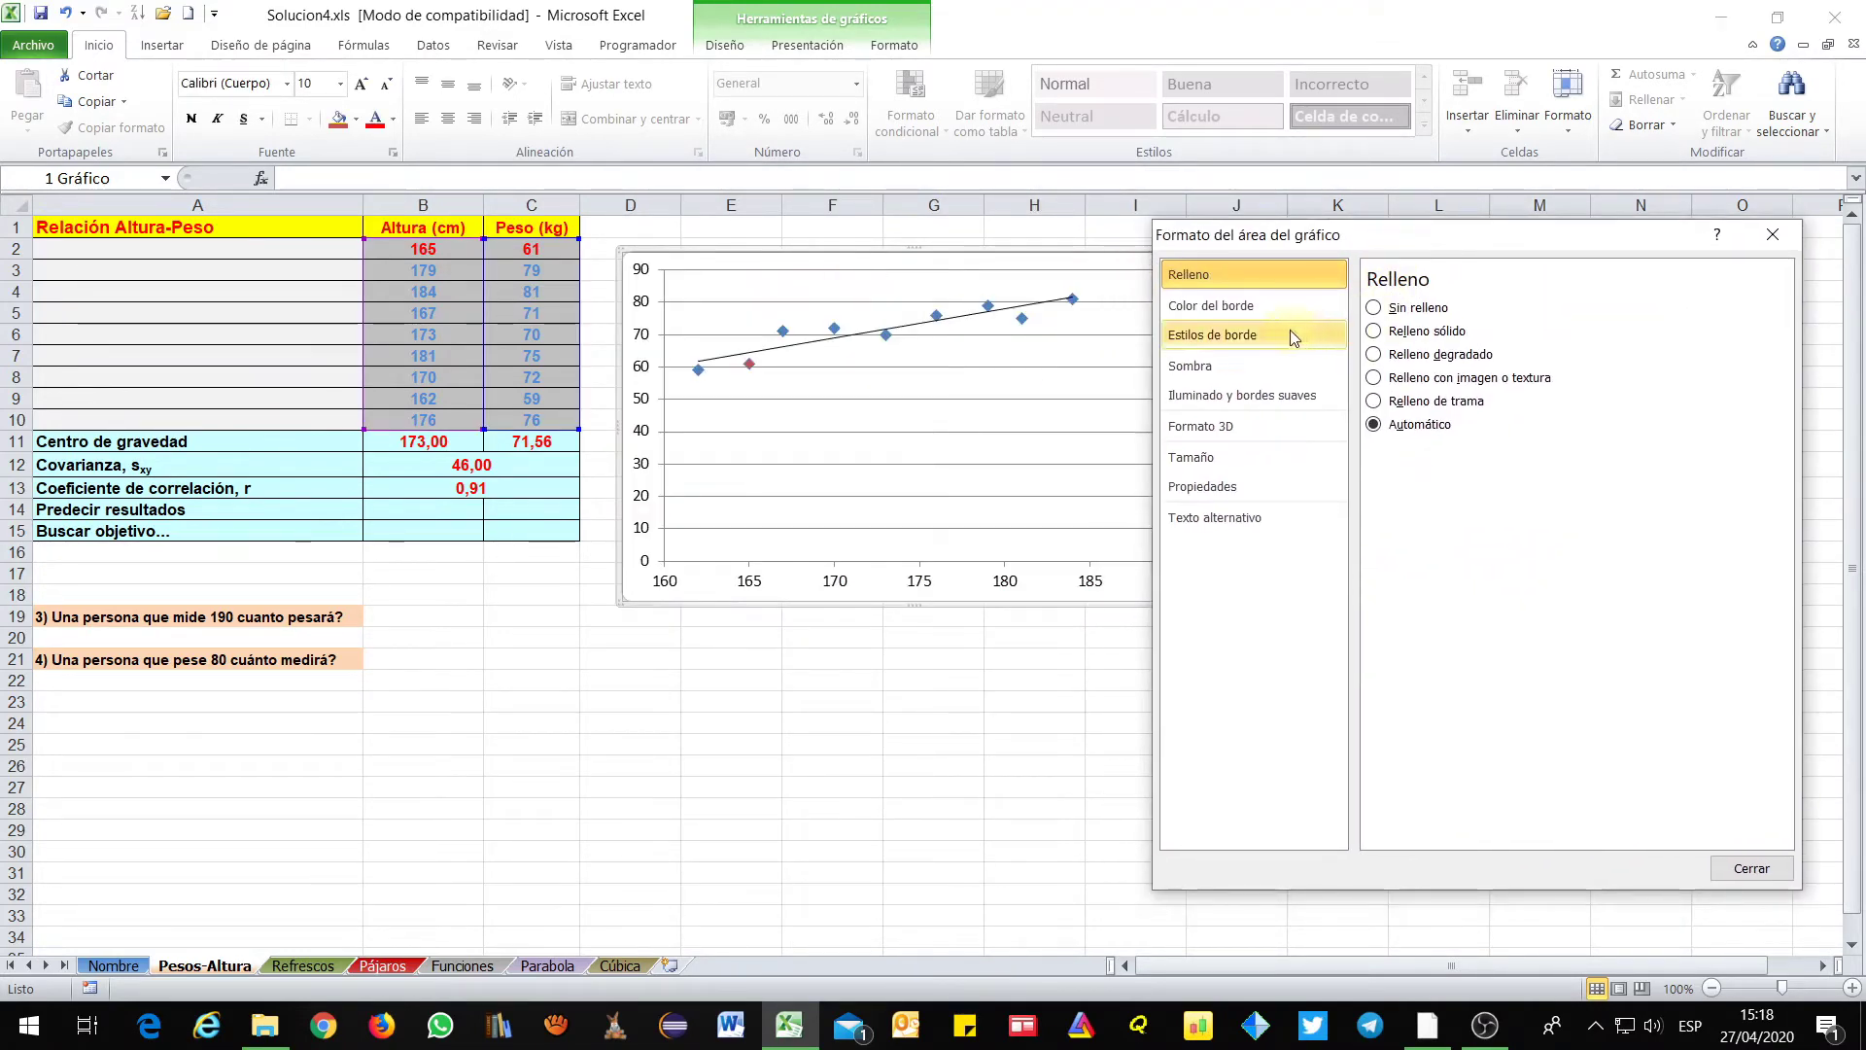
click(1726, 882)
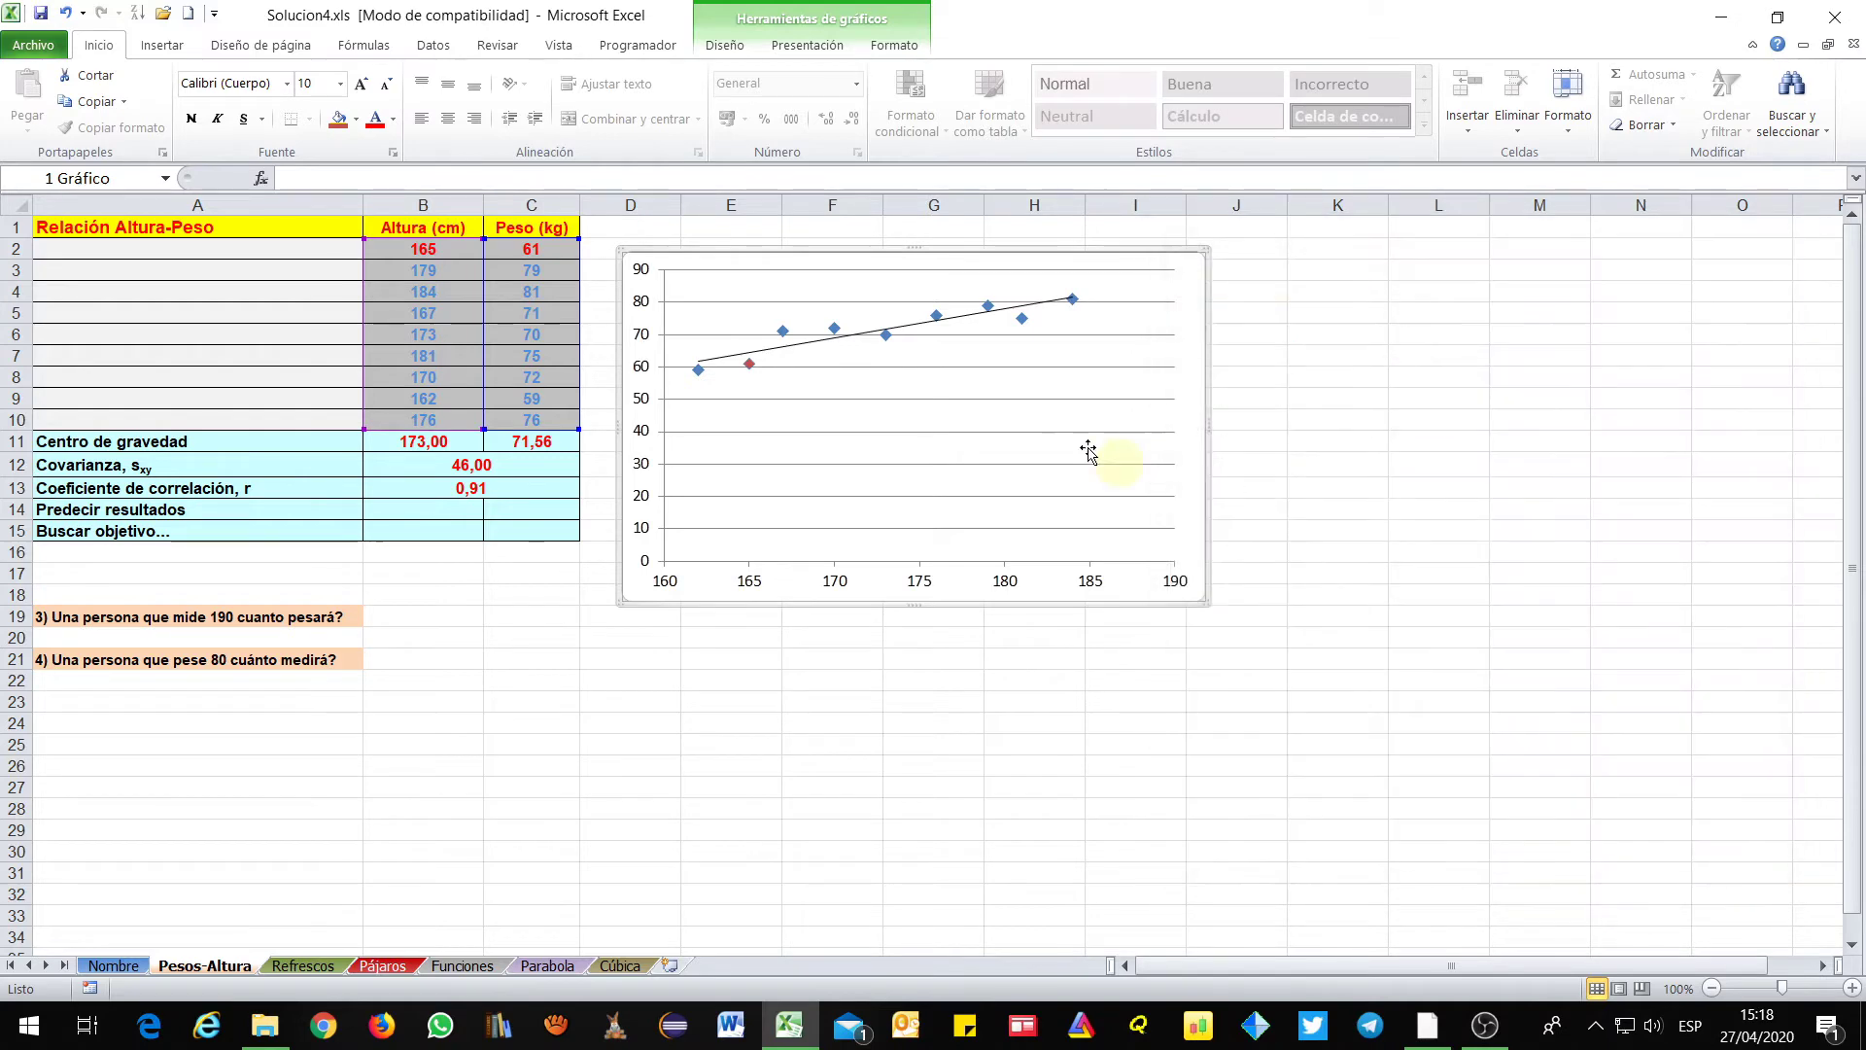
Add another trendline to the series, try the Logarítmica and order-3 Polinómica types, and set it back to Lineal
right_click(939, 323)
click(1070, 499)
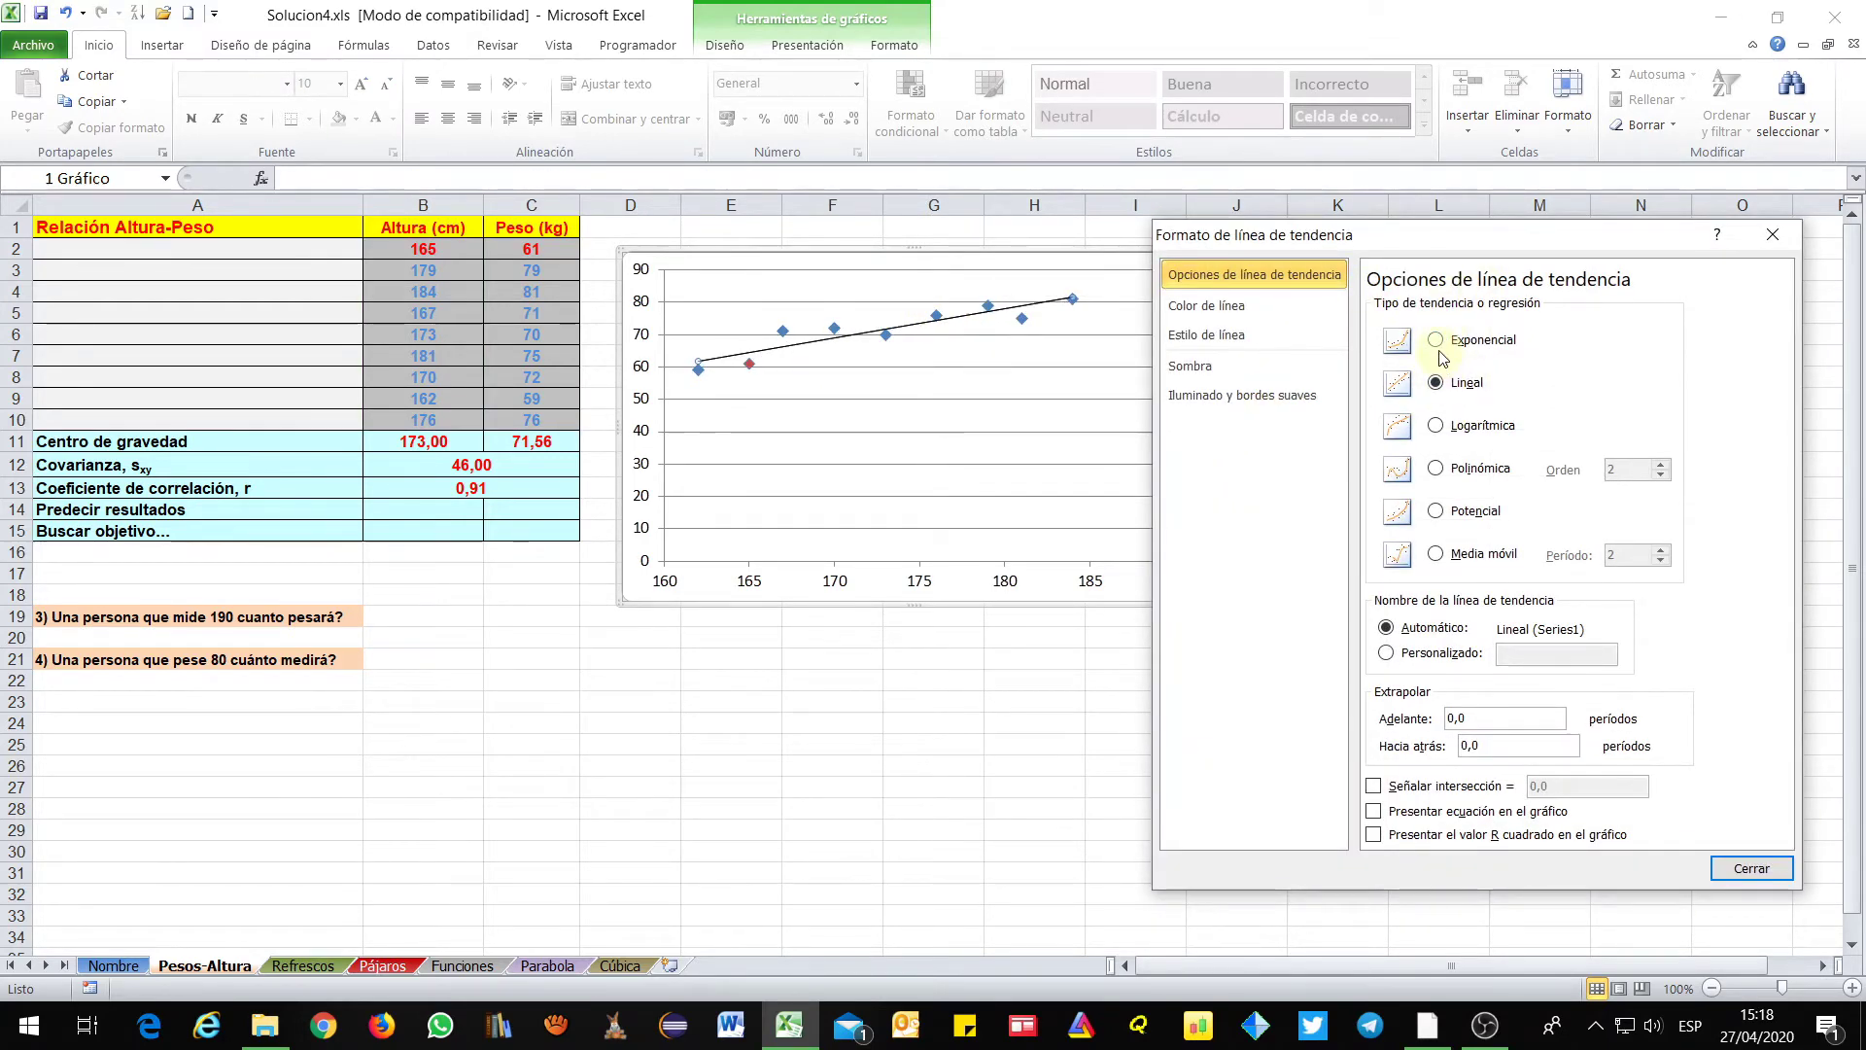
click(1436, 426)
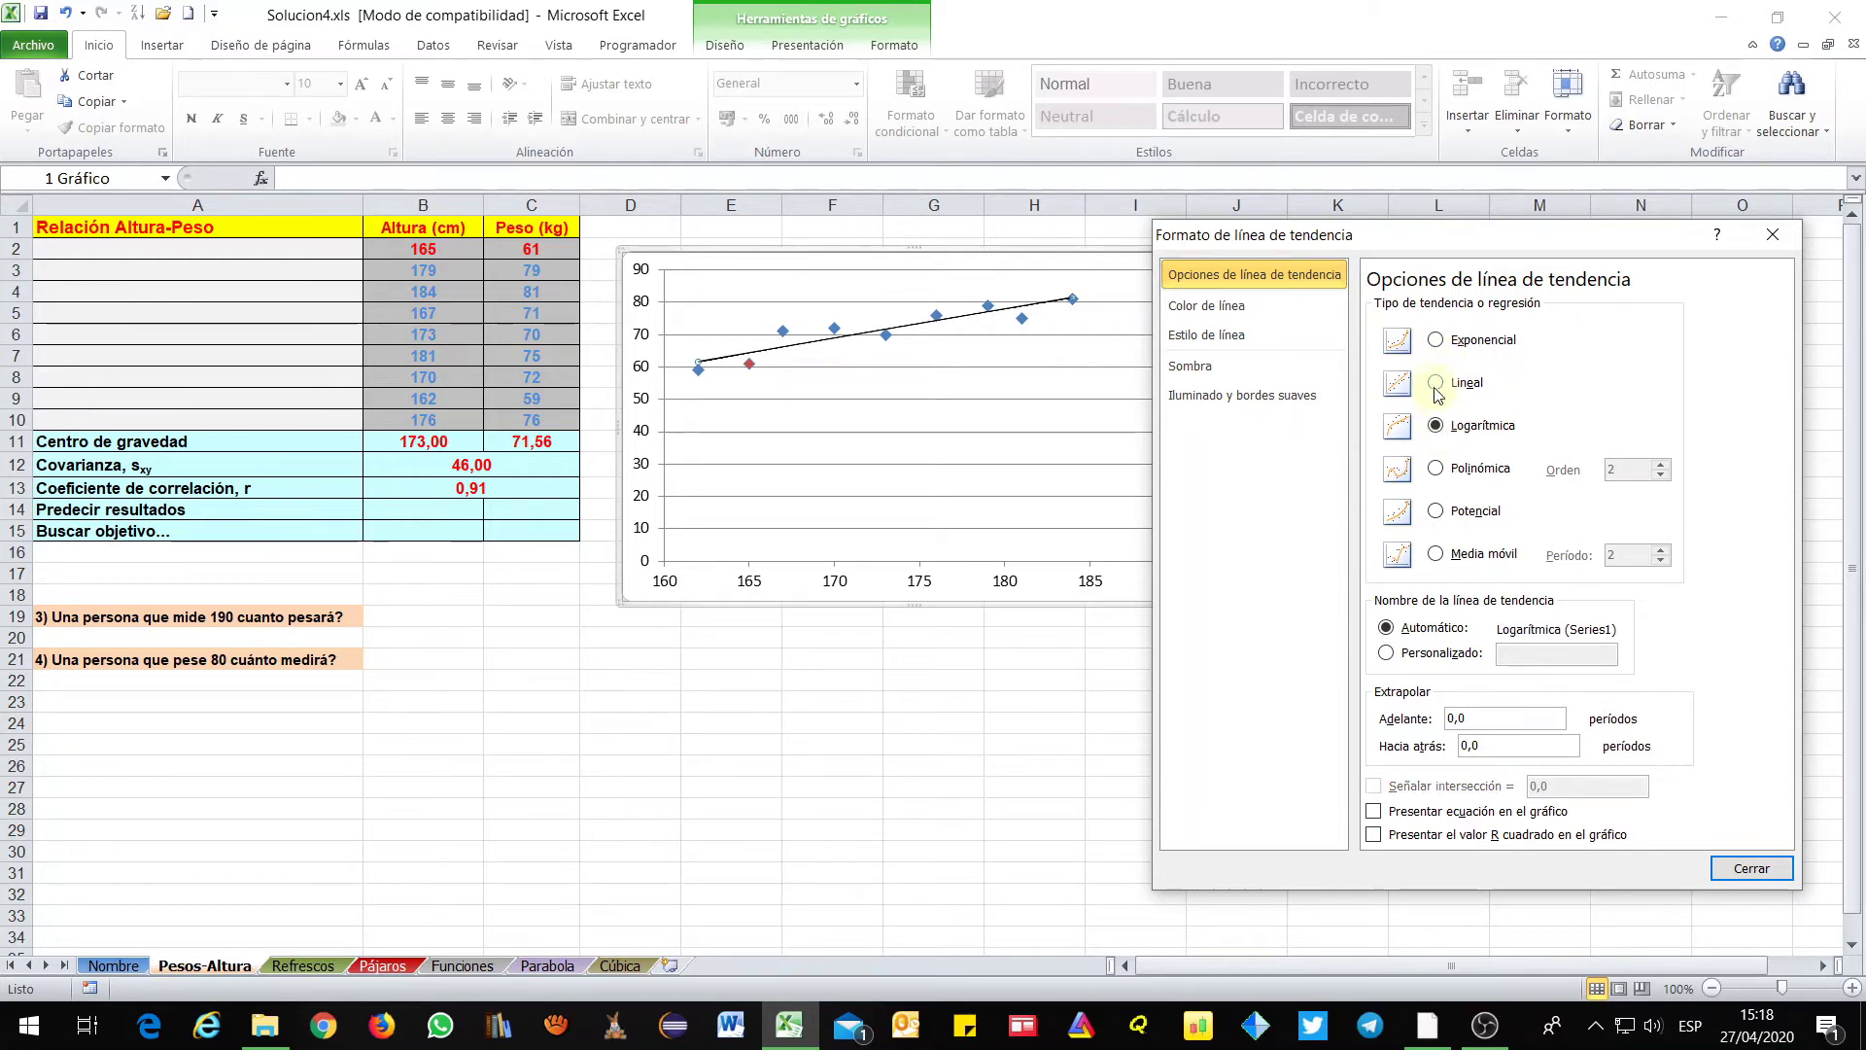
click(1435, 385)
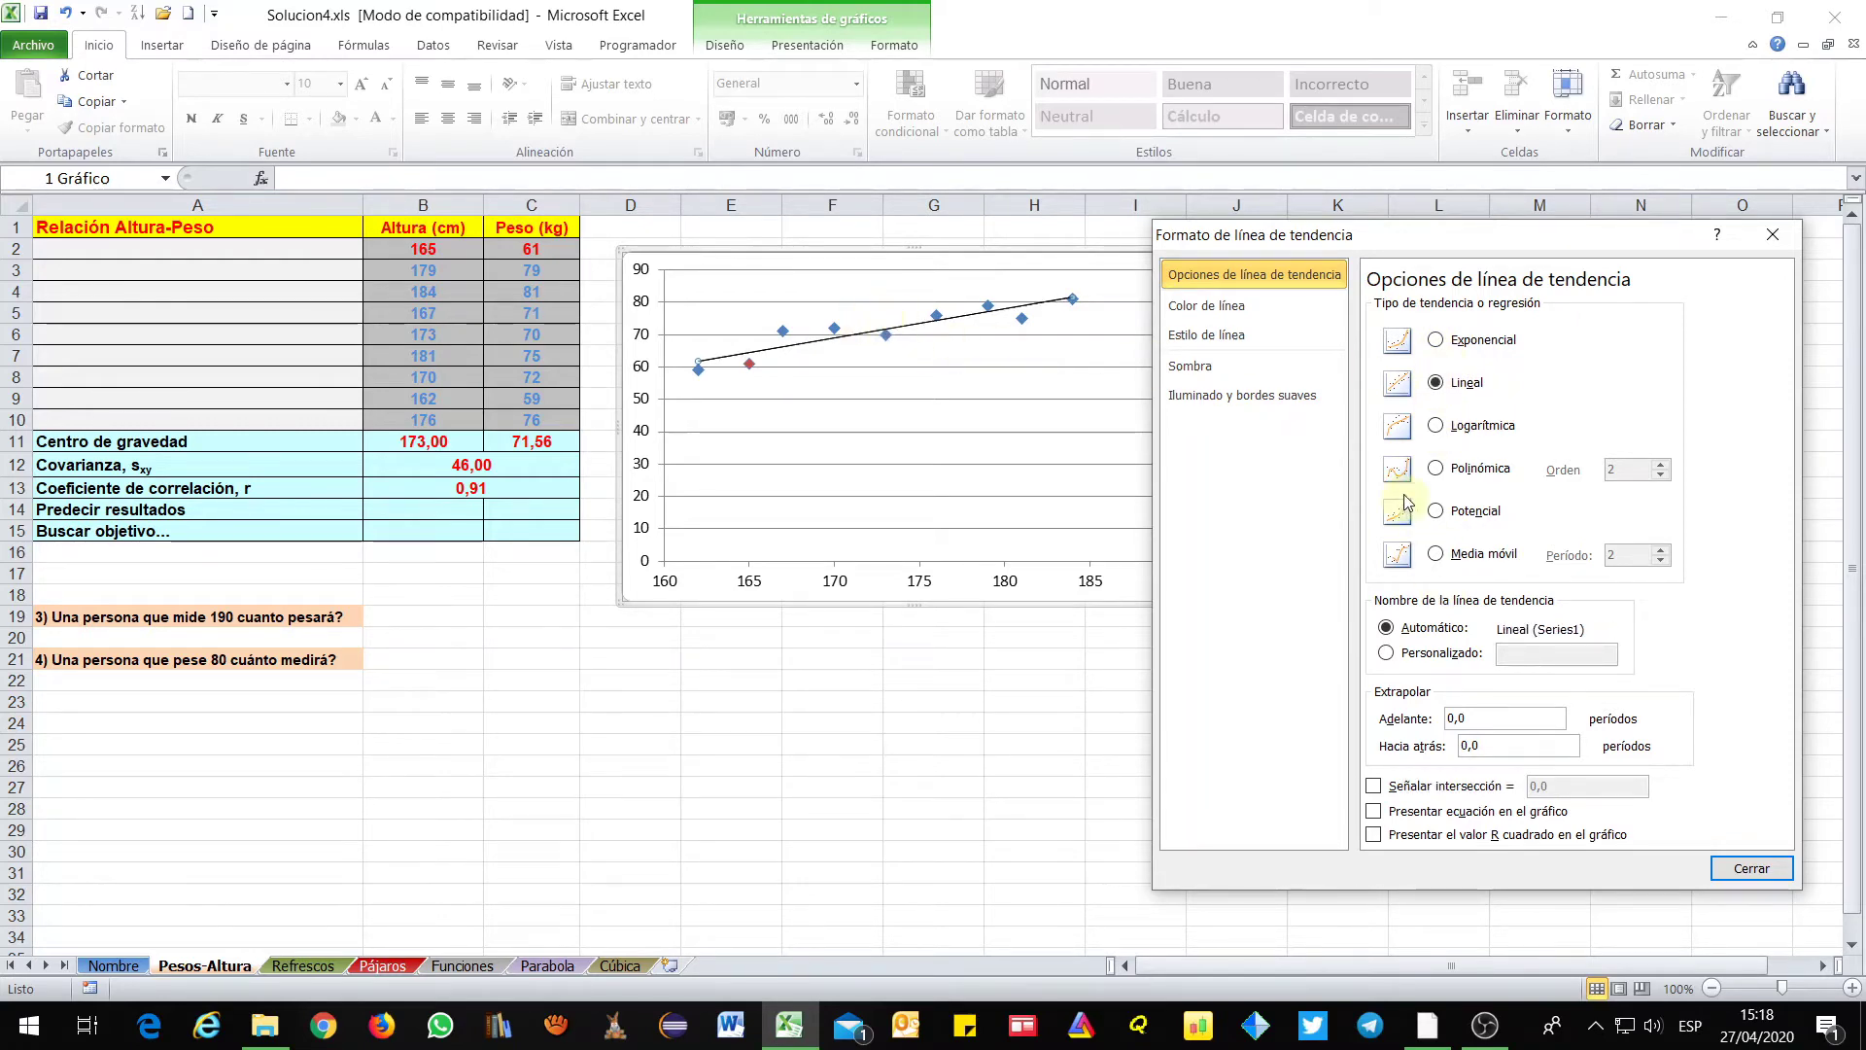
click(1436, 469)
click(1661, 464)
click(1436, 385)
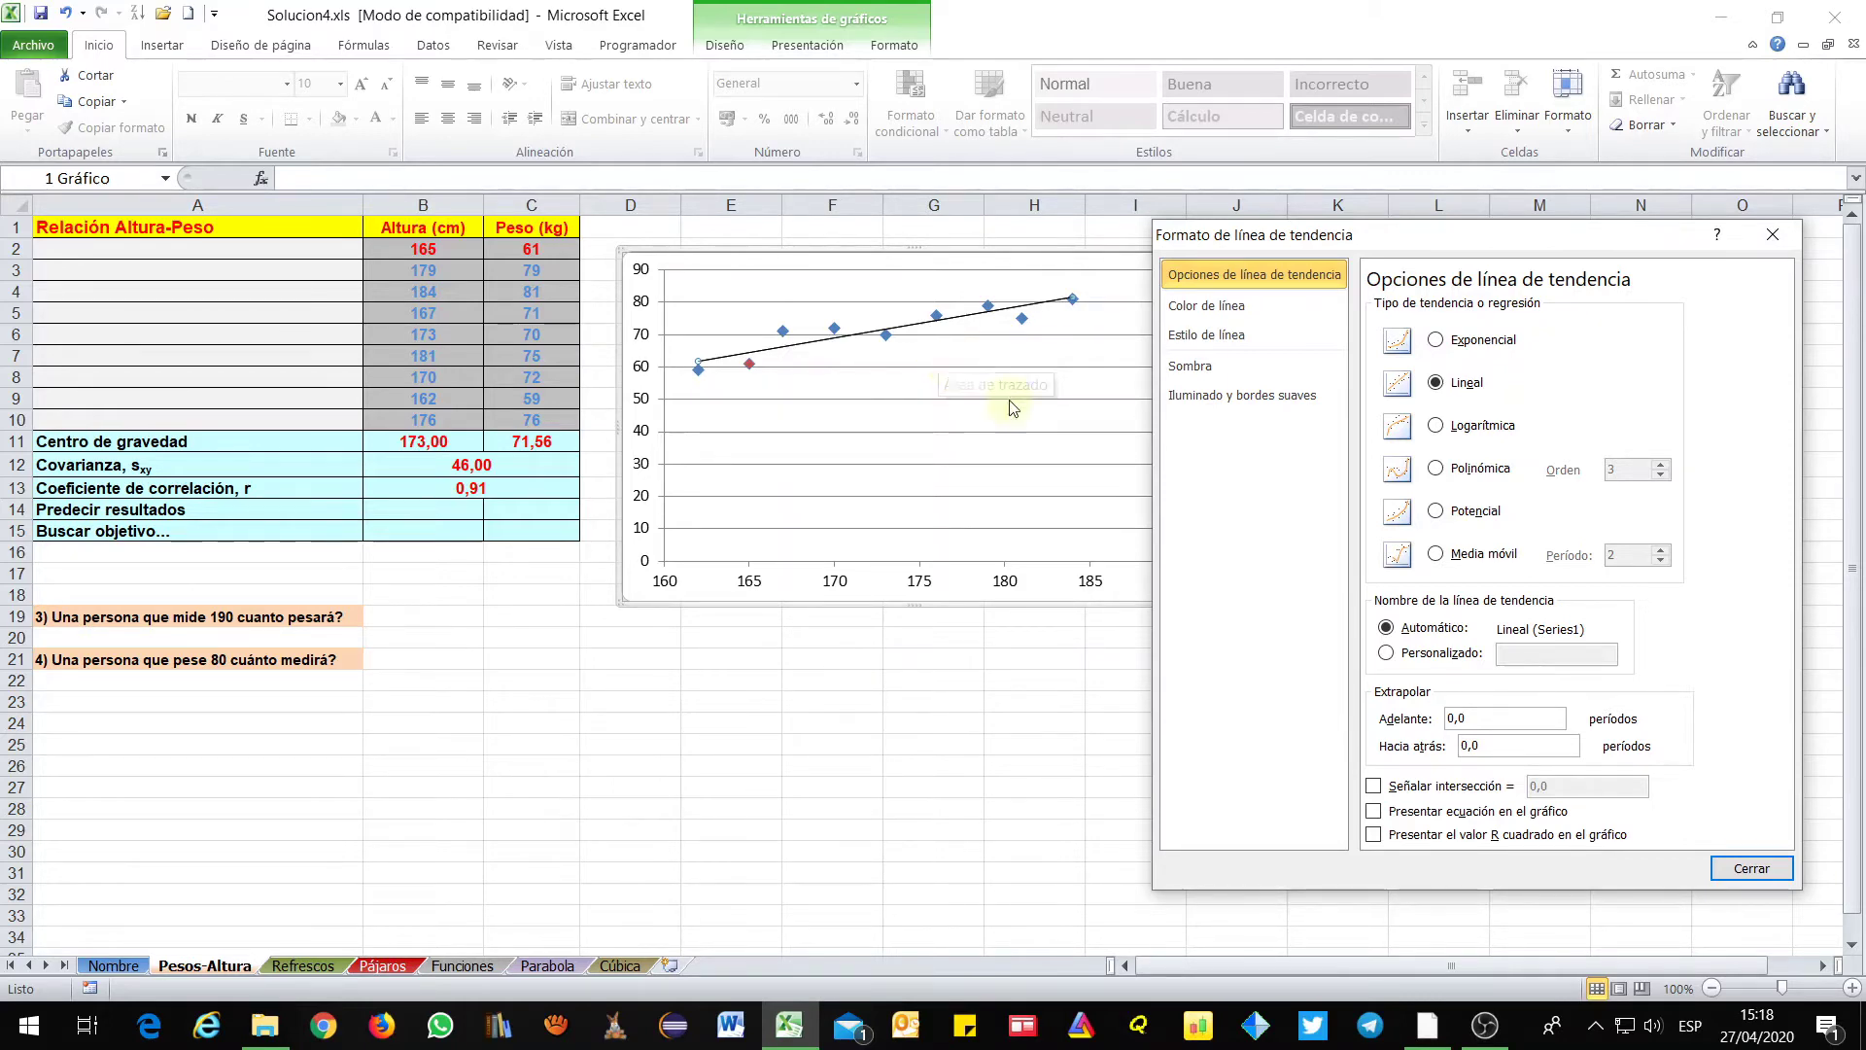
Display the trendline's equation on the chart and move its label below the line, at about 35 on the vertical axis
click(1373, 812)
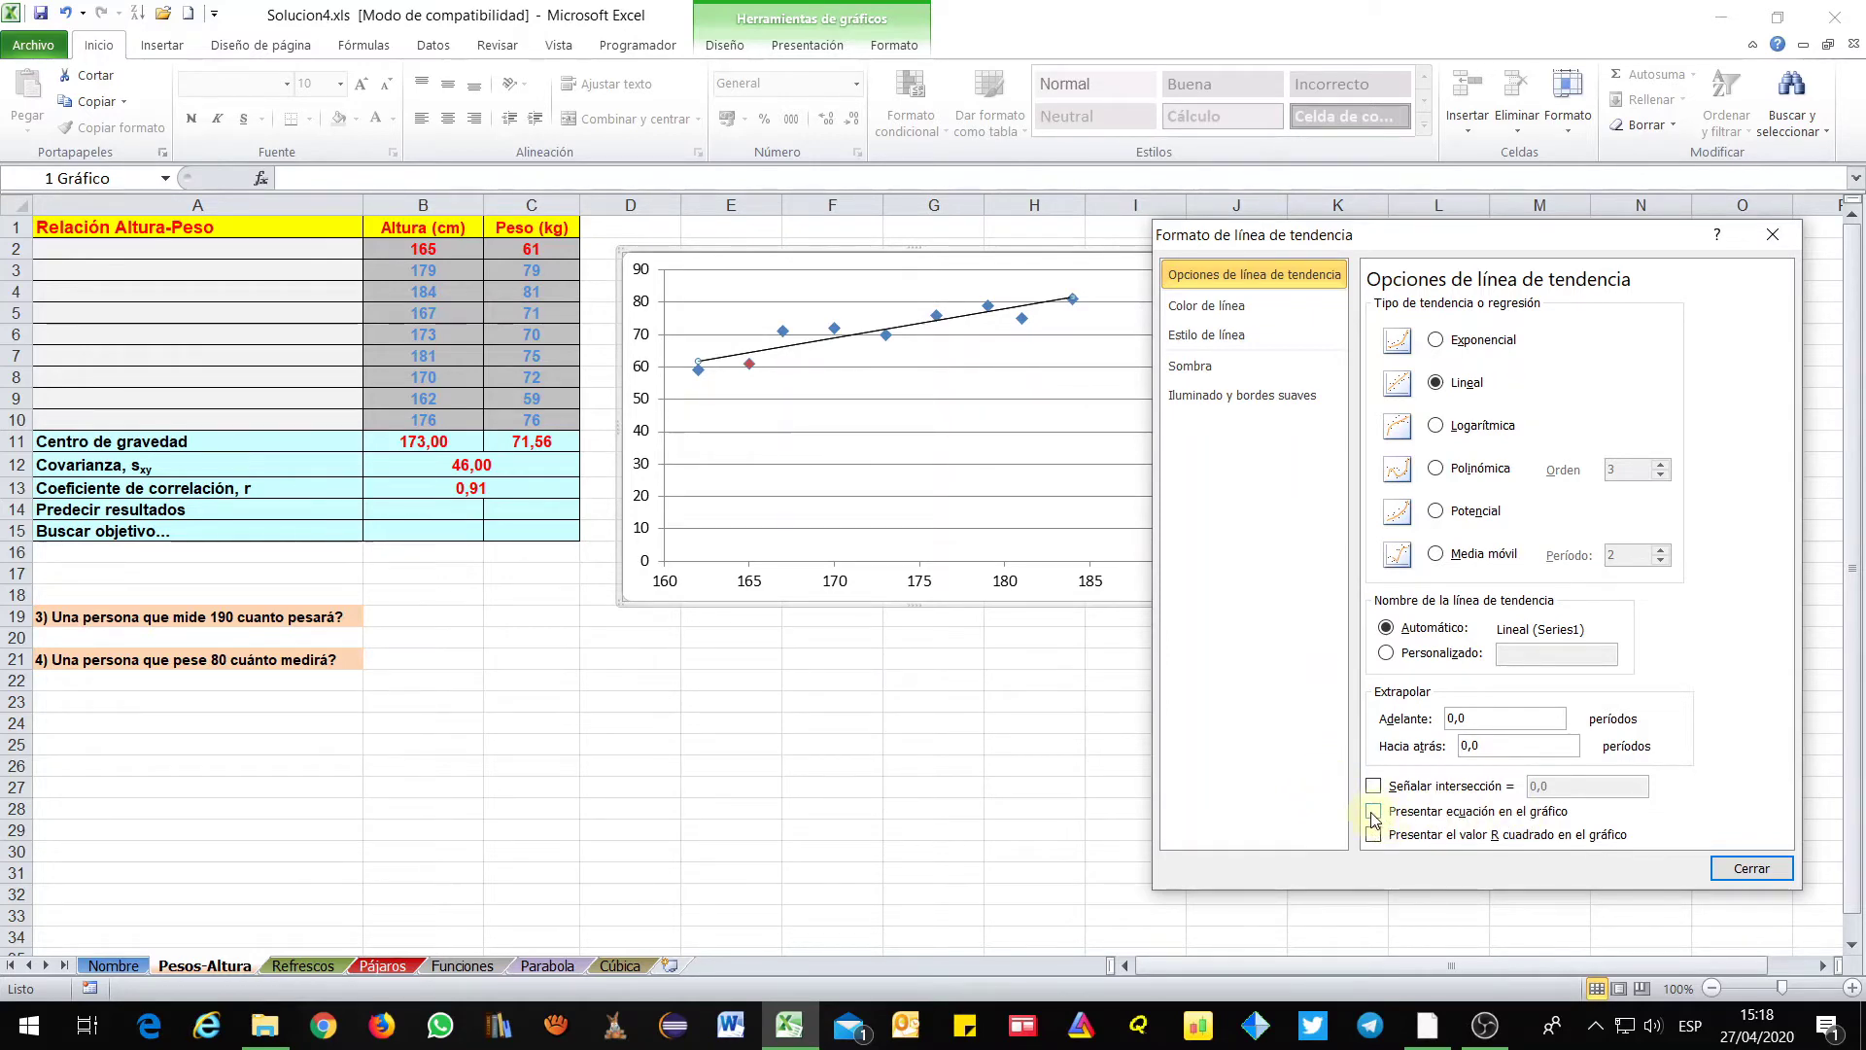
click(1747, 869)
click(1008, 295)
drag(1009, 295, 947, 443)
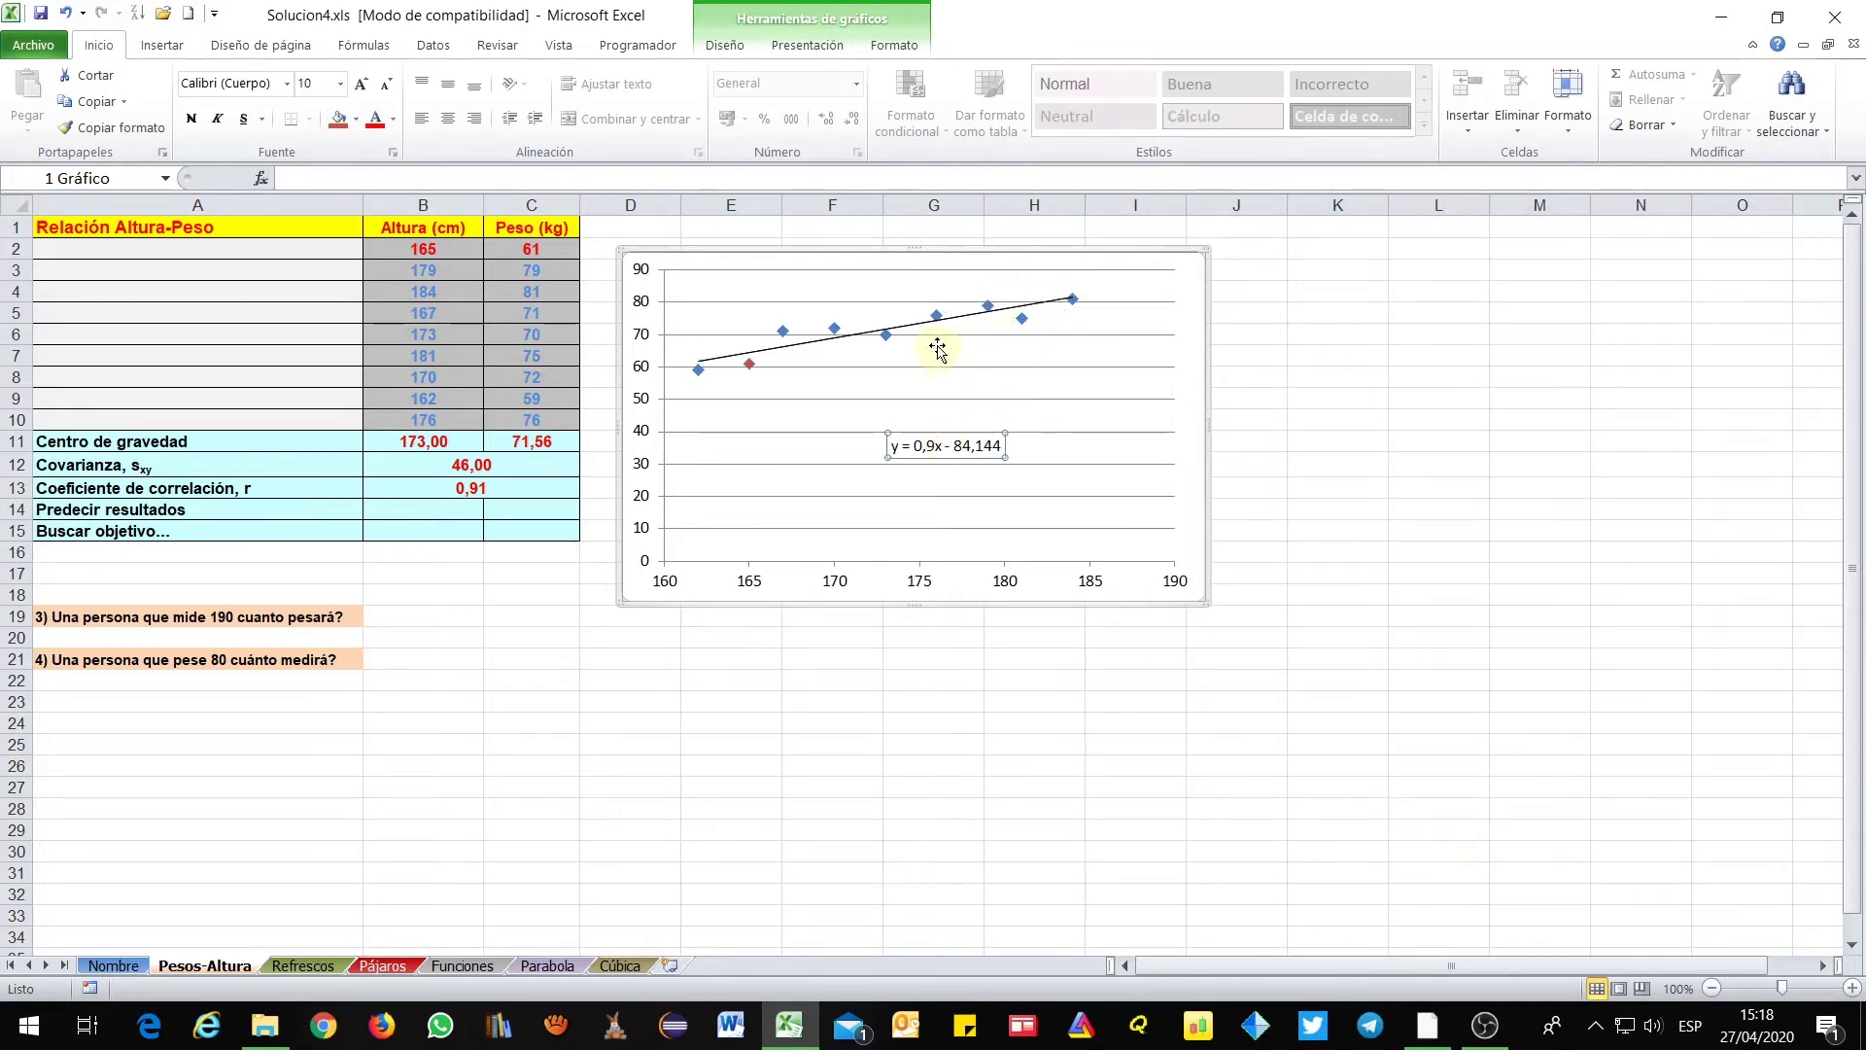
Add a linear trendline once more with its equation displayed, and delete the duplicate equation label
right_click(939, 322)
click(1030, 496)
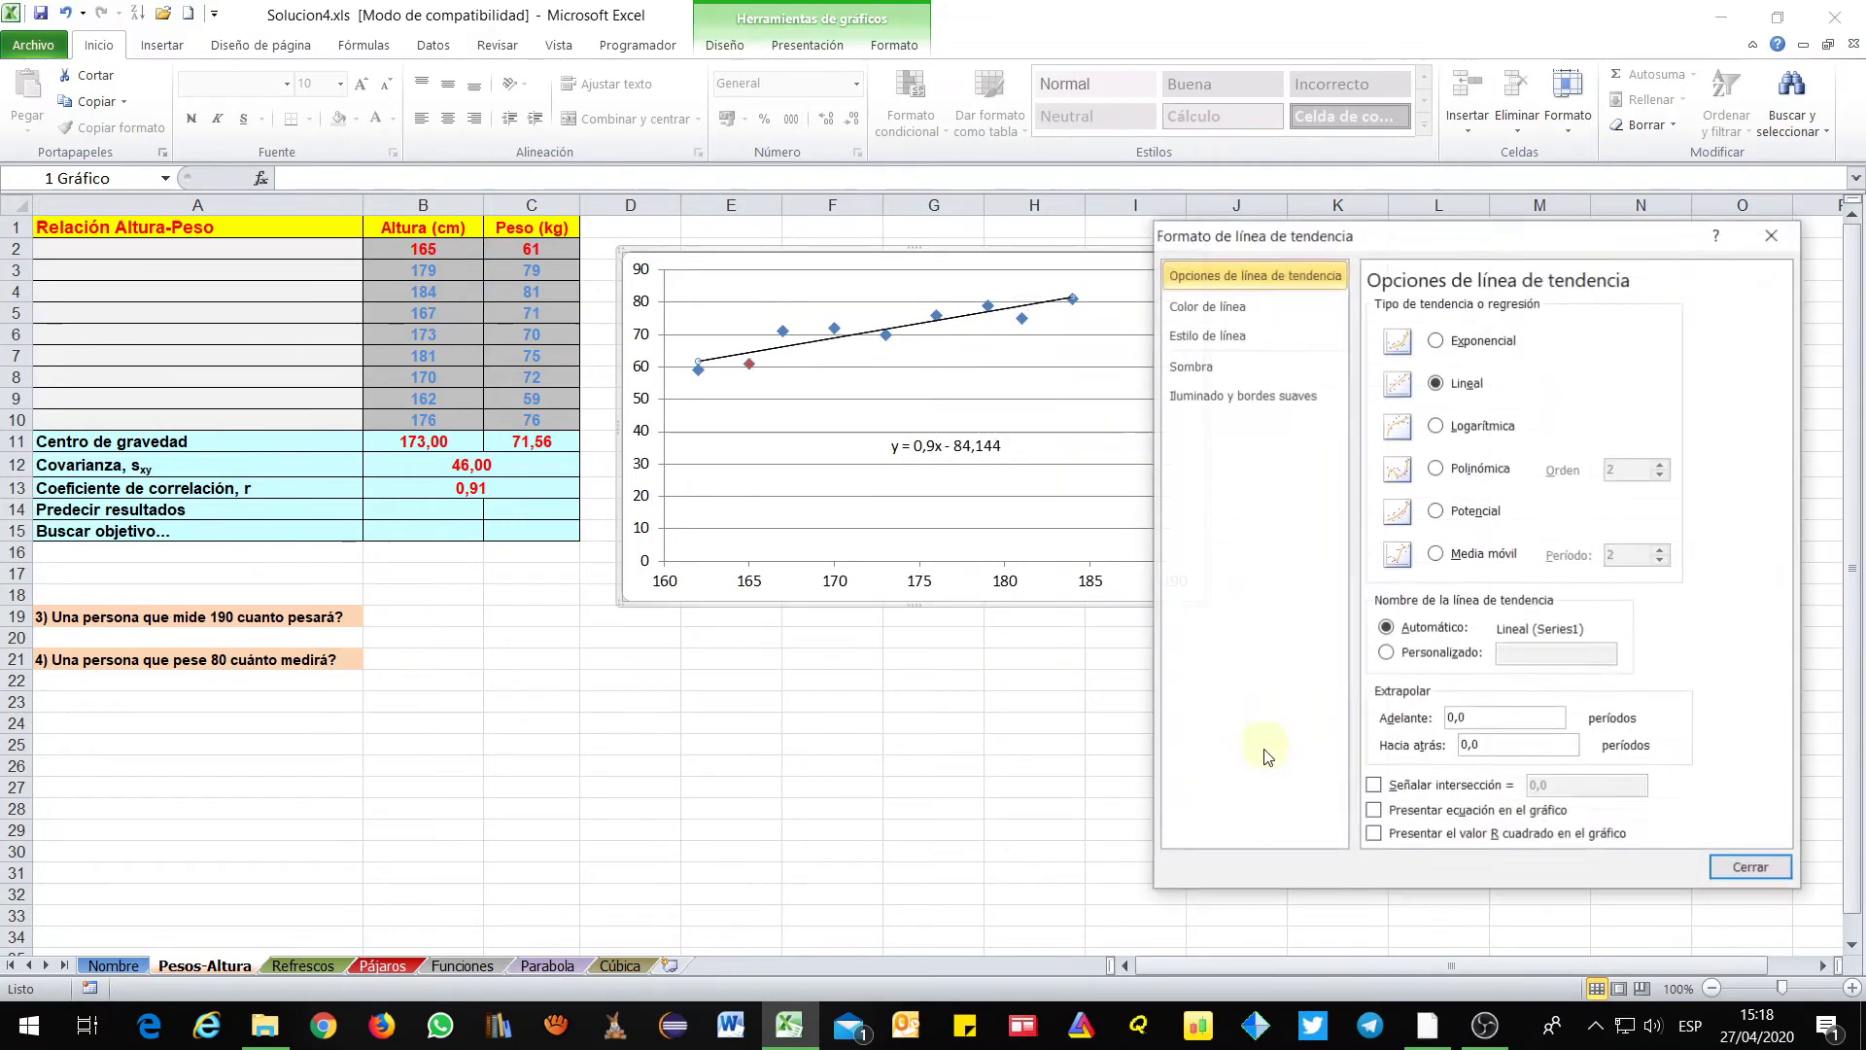
click(1375, 811)
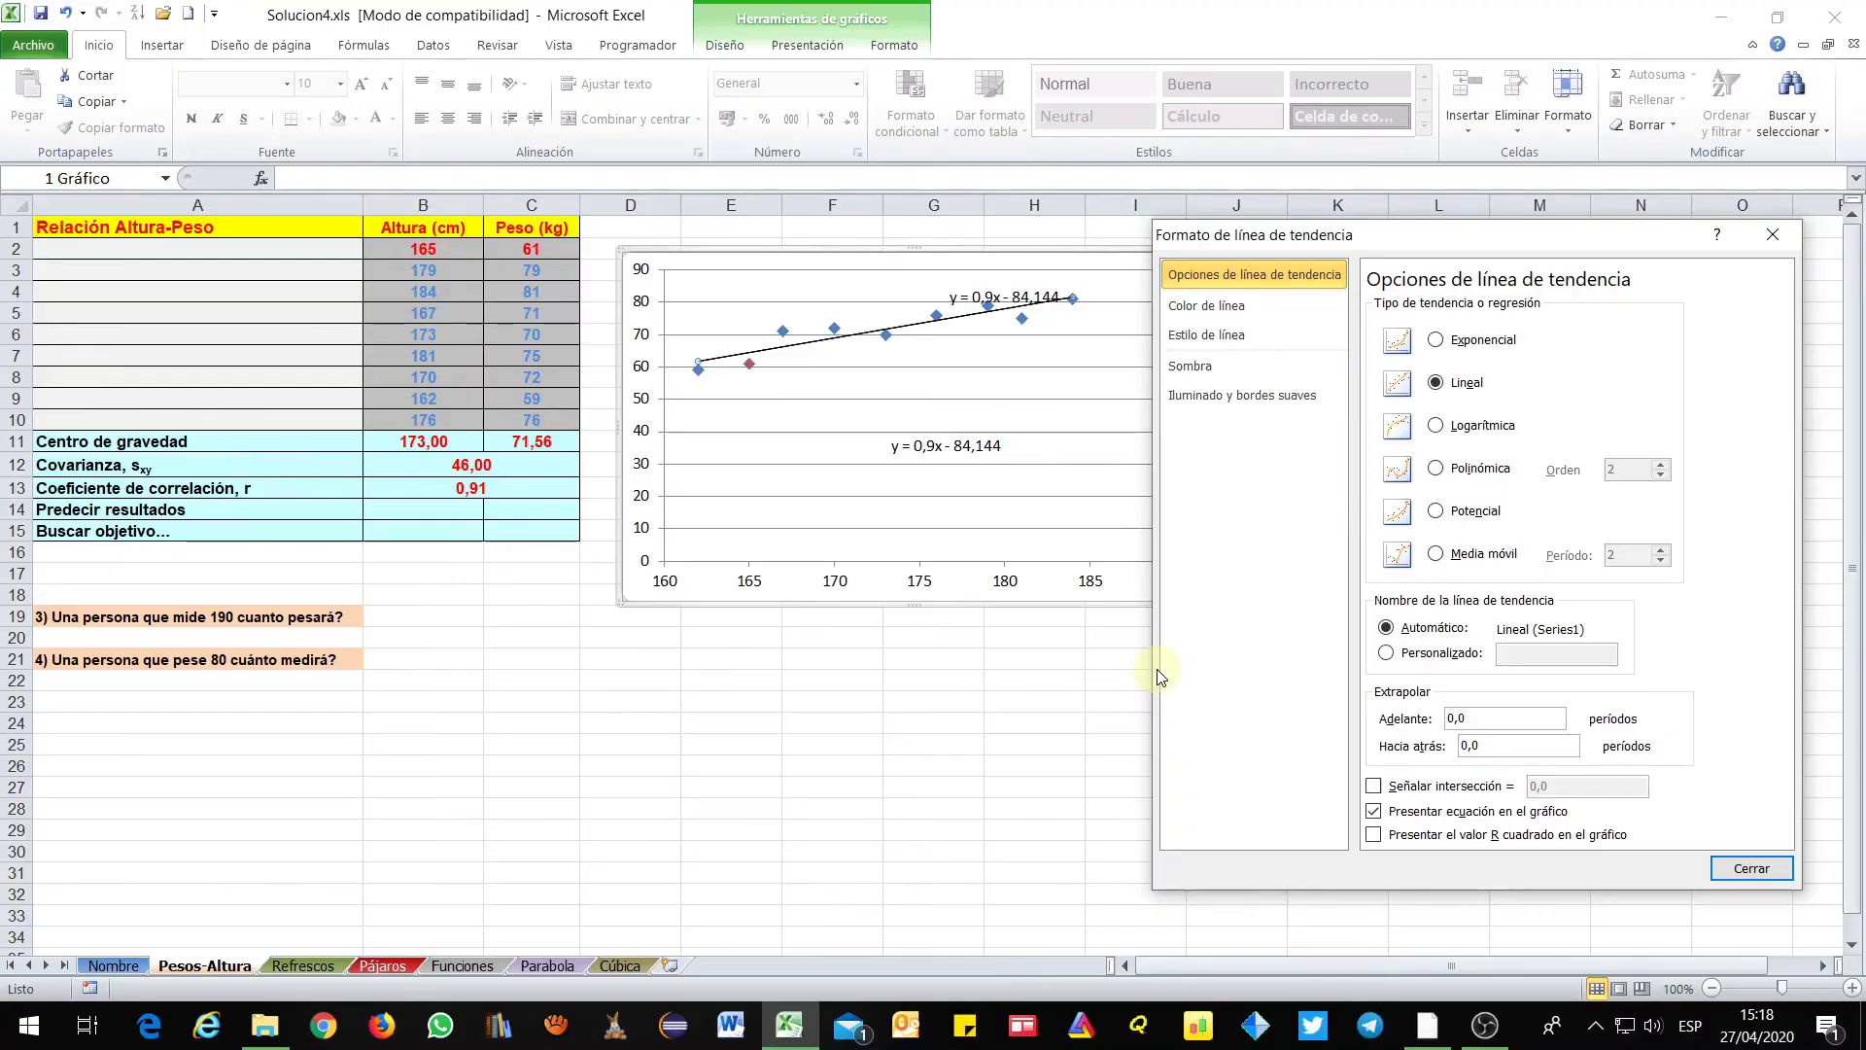
click(1001, 299)
key(Delete)
Move the equation label closer to the trendline and give it dark red text on a light green fill
drag(951, 439, 899, 405)
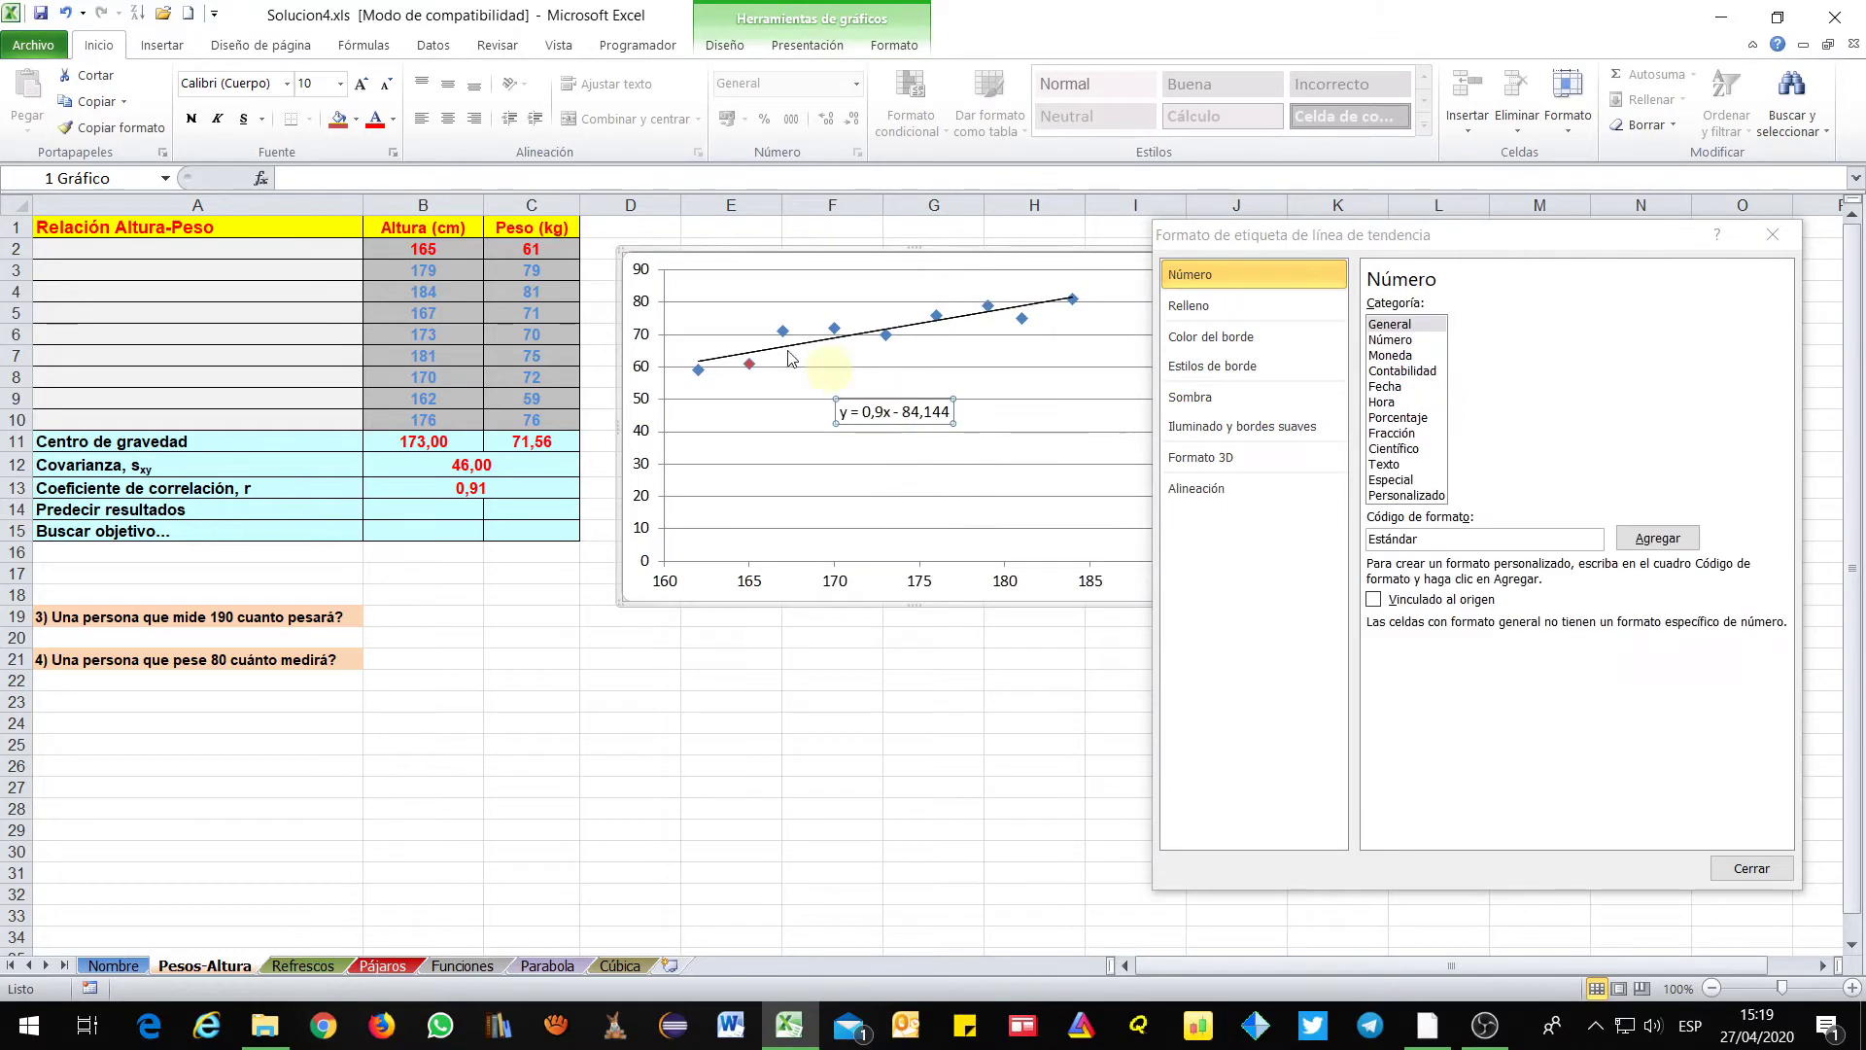
click(395, 120)
click(377, 302)
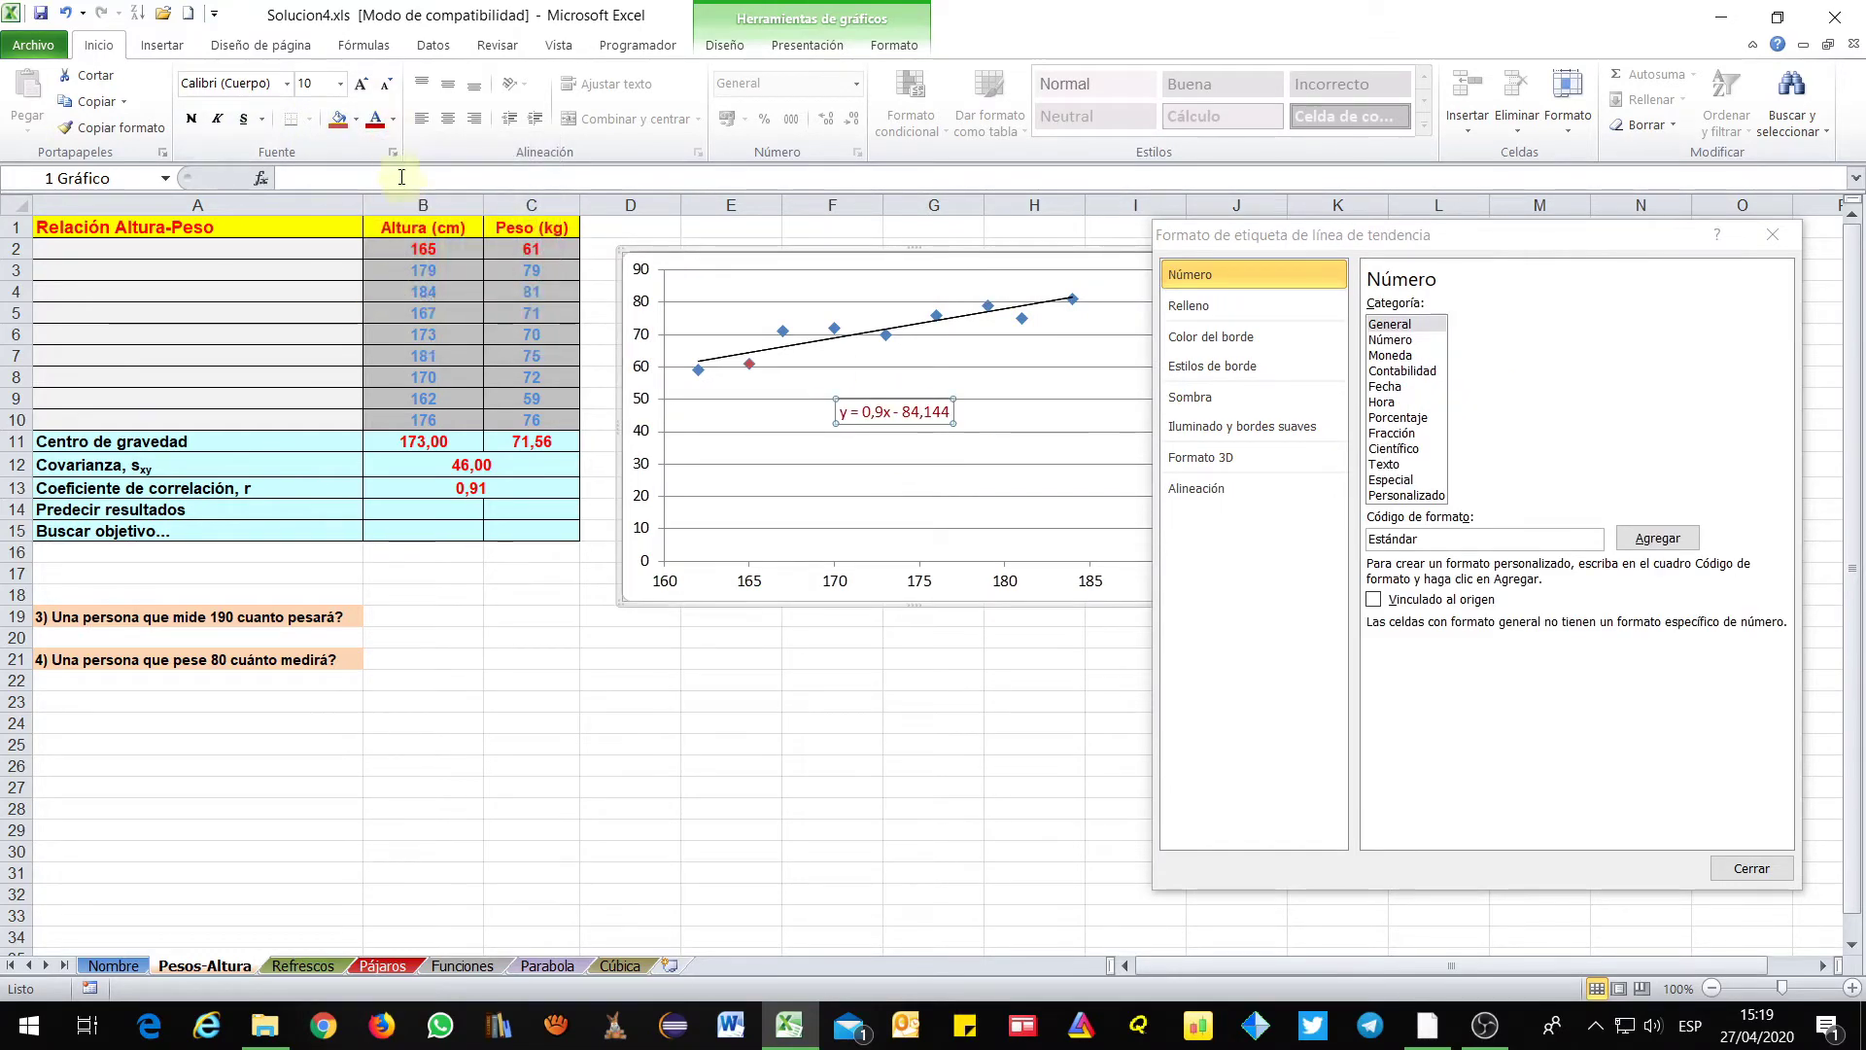
click(357, 121)
click(452, 231)
Make the equation label bold and enlarge its font to 18 points
click(191, 118)
click(361, 86)
click(361, 86)
click(360, 85)
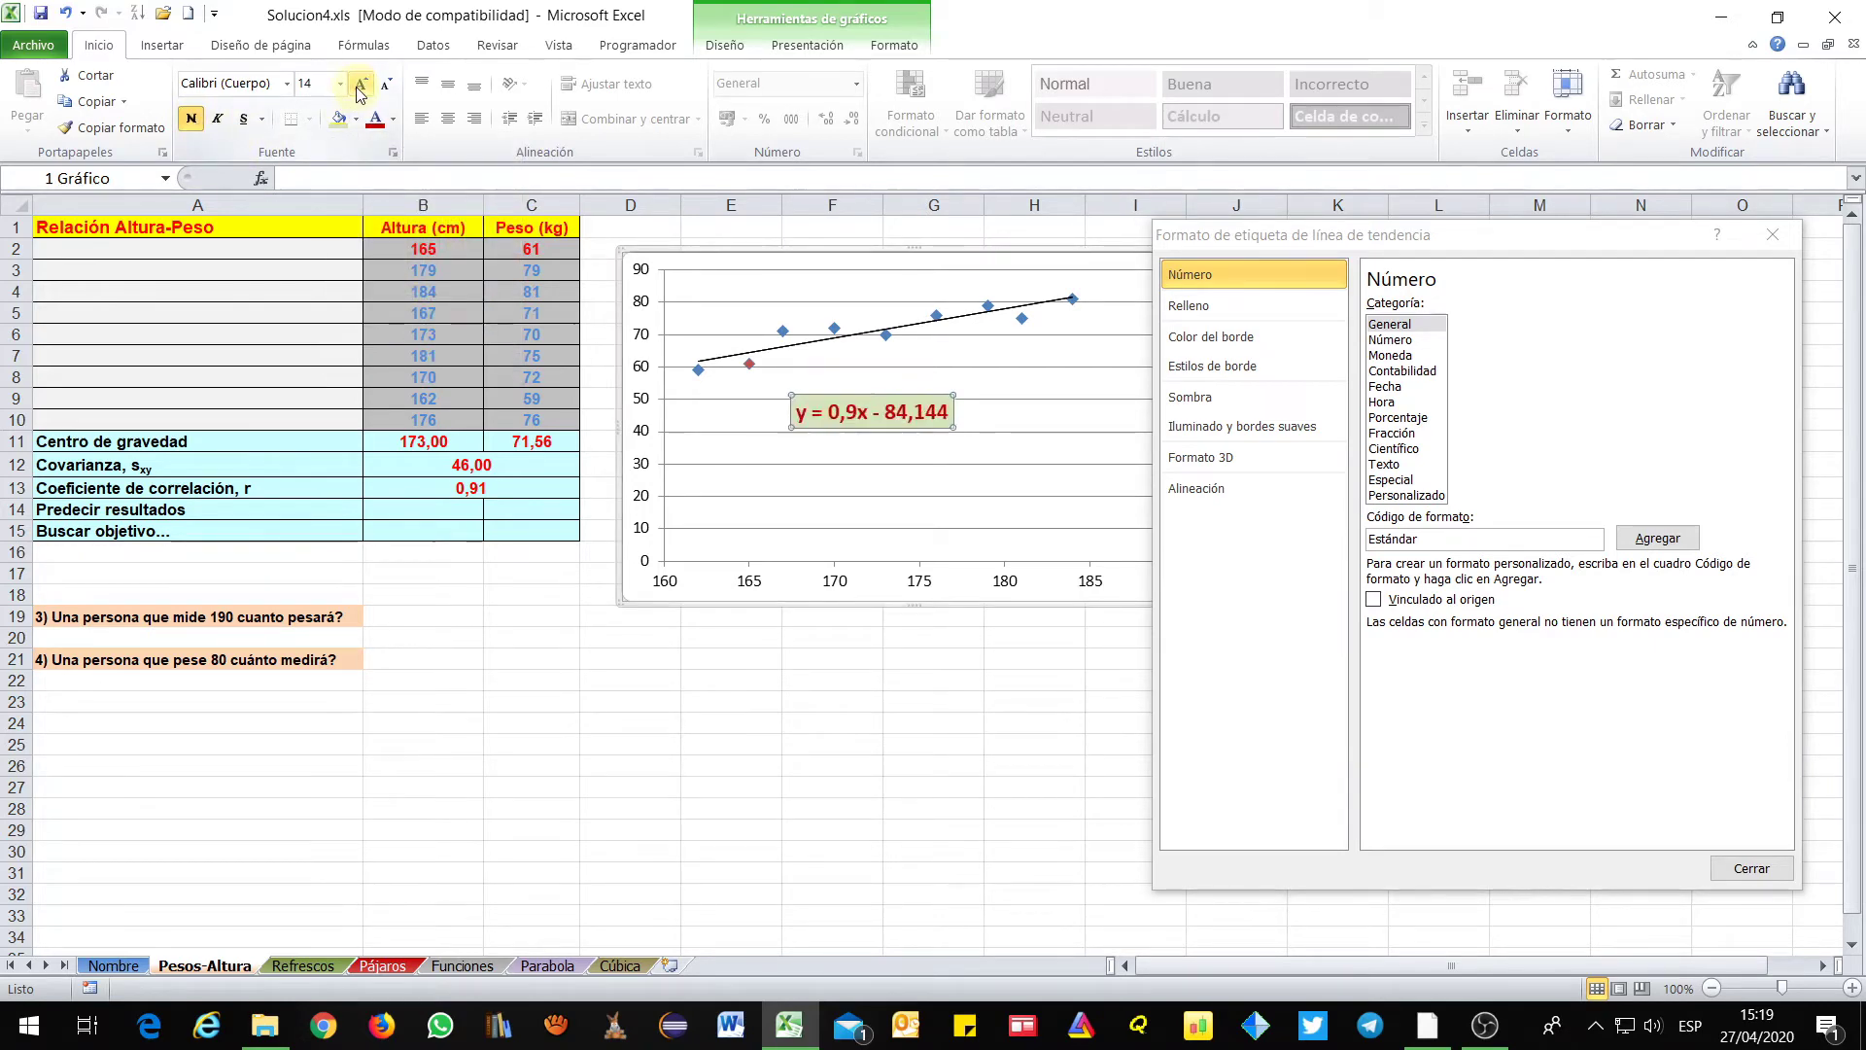
click(360, 85)
click(360, 85)
click(1773, 235)
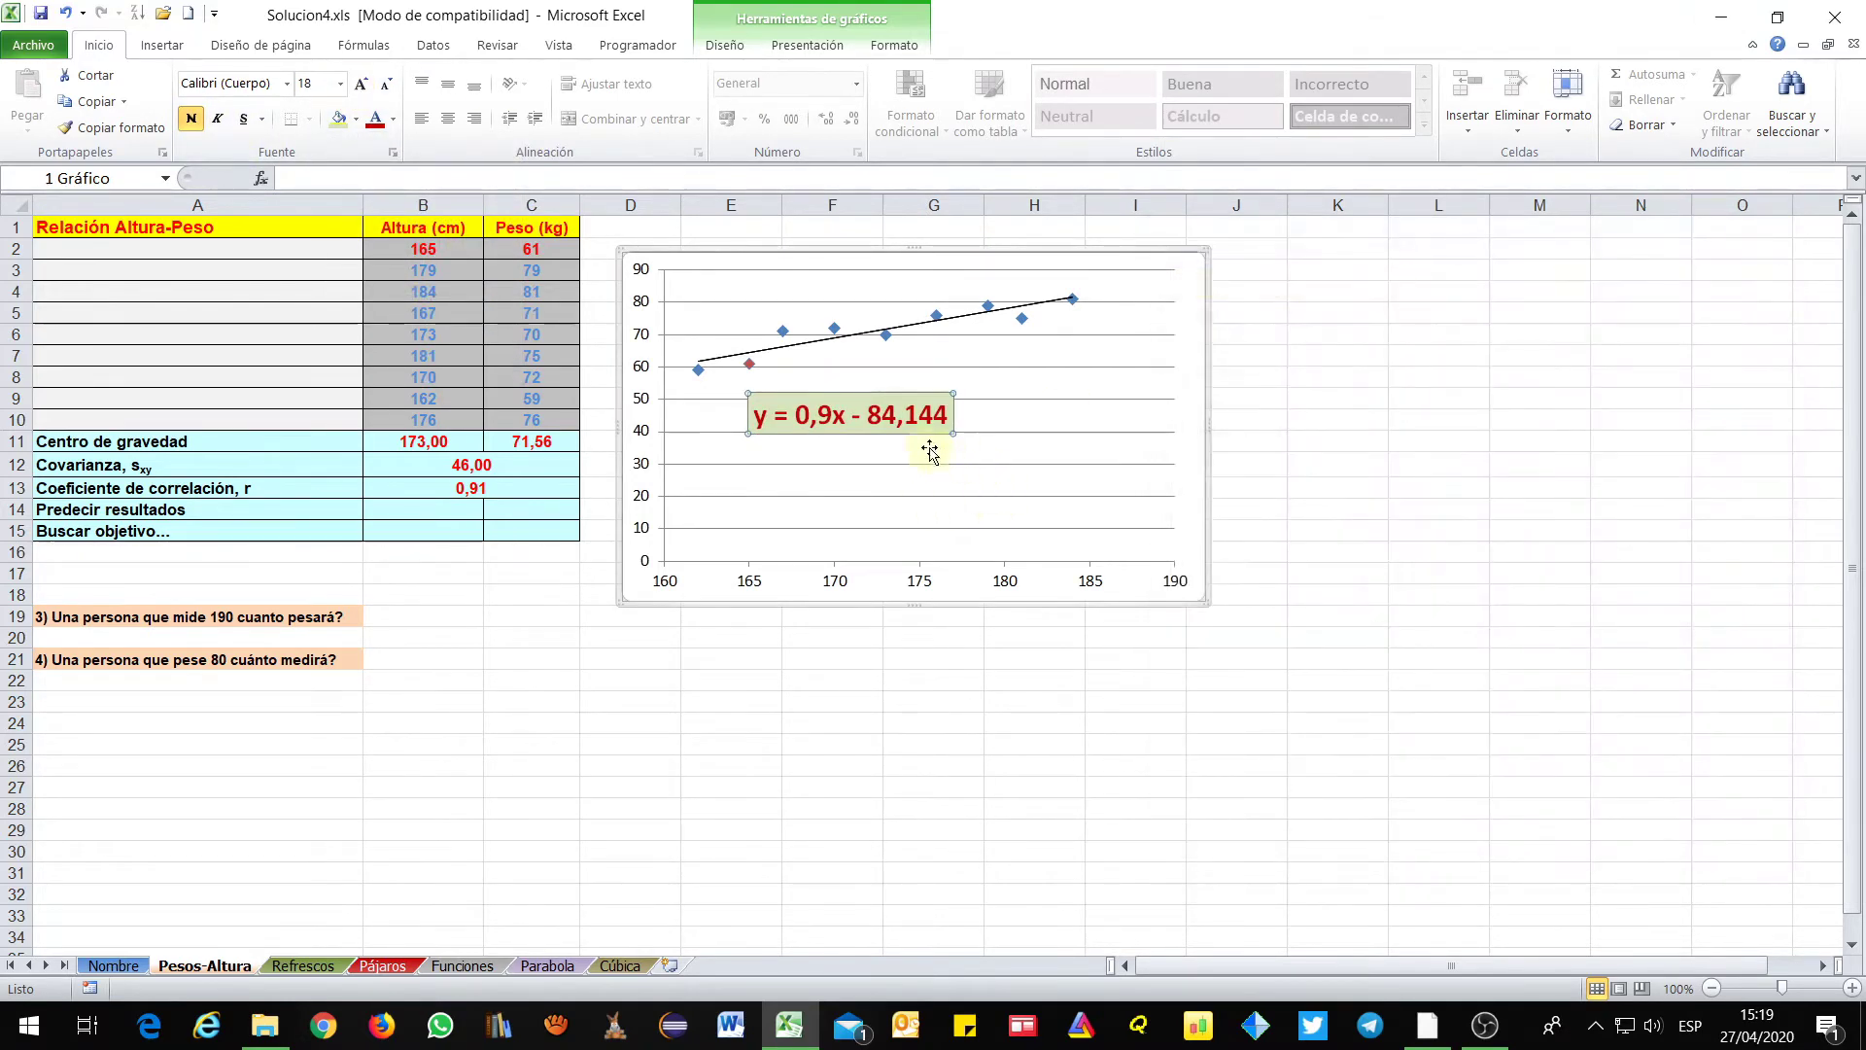
Move the equation label further right inside the plot, and shift the chart slightly right and up beside the table
drag(877, 437, 985, 442)
mouse_move(1121, 271)
mouse_down()
mouse_move(1152, 265)
mouse_move(1131, 270)
mouse_move(1130, 243)
mouse_up()
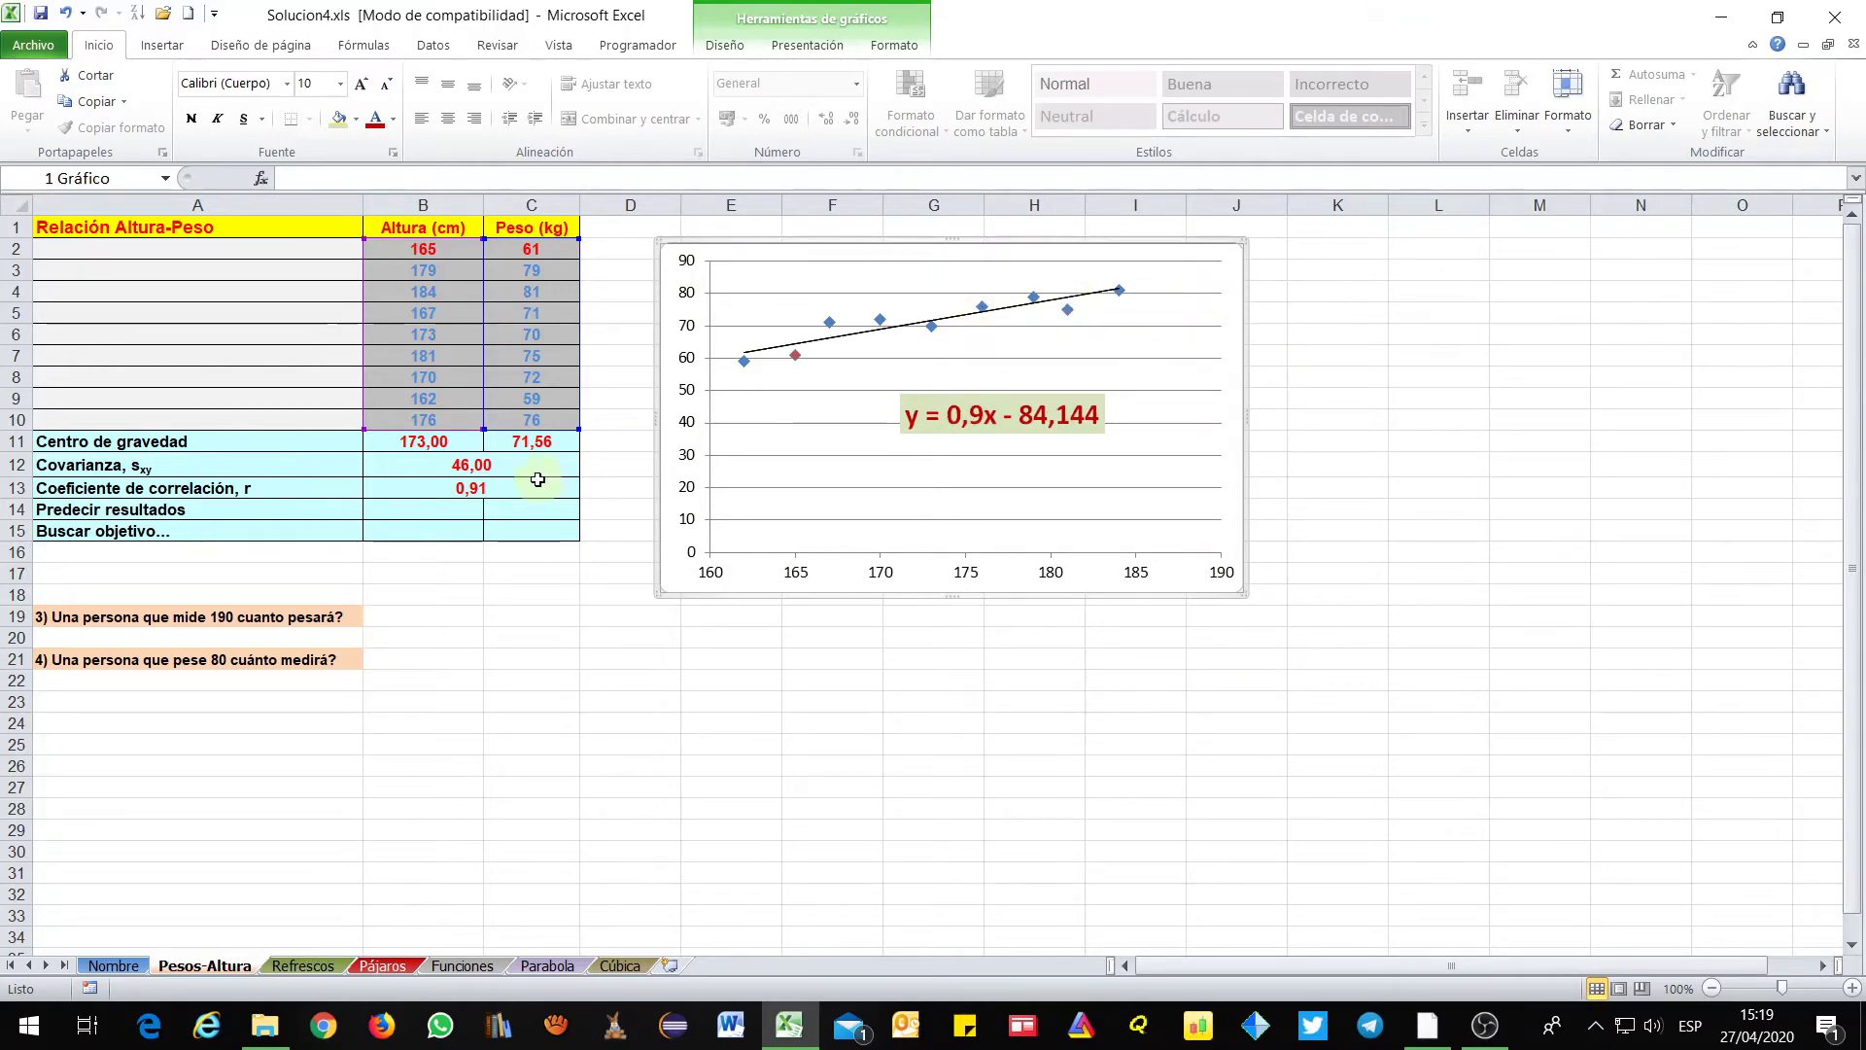
Give the chart area a solid blue fill
double_click(1236, 300)
click(1385, 348)
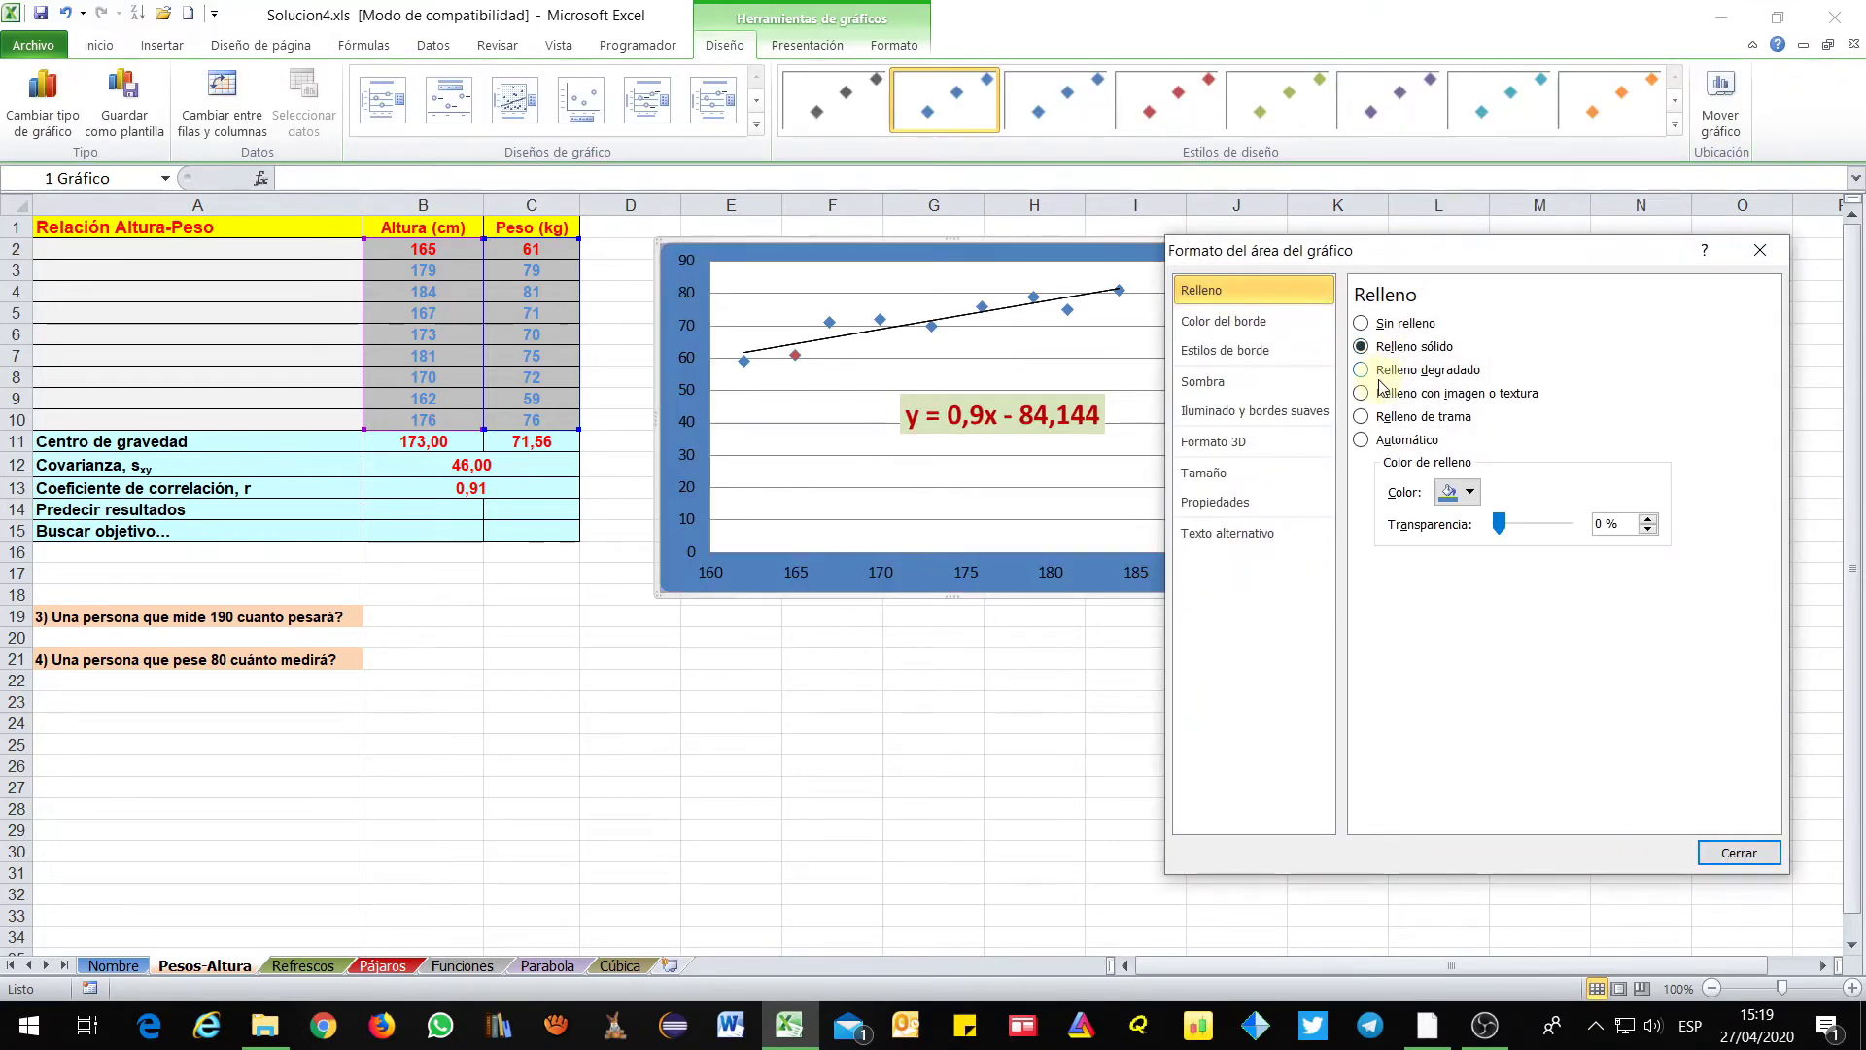
click(966, 389)
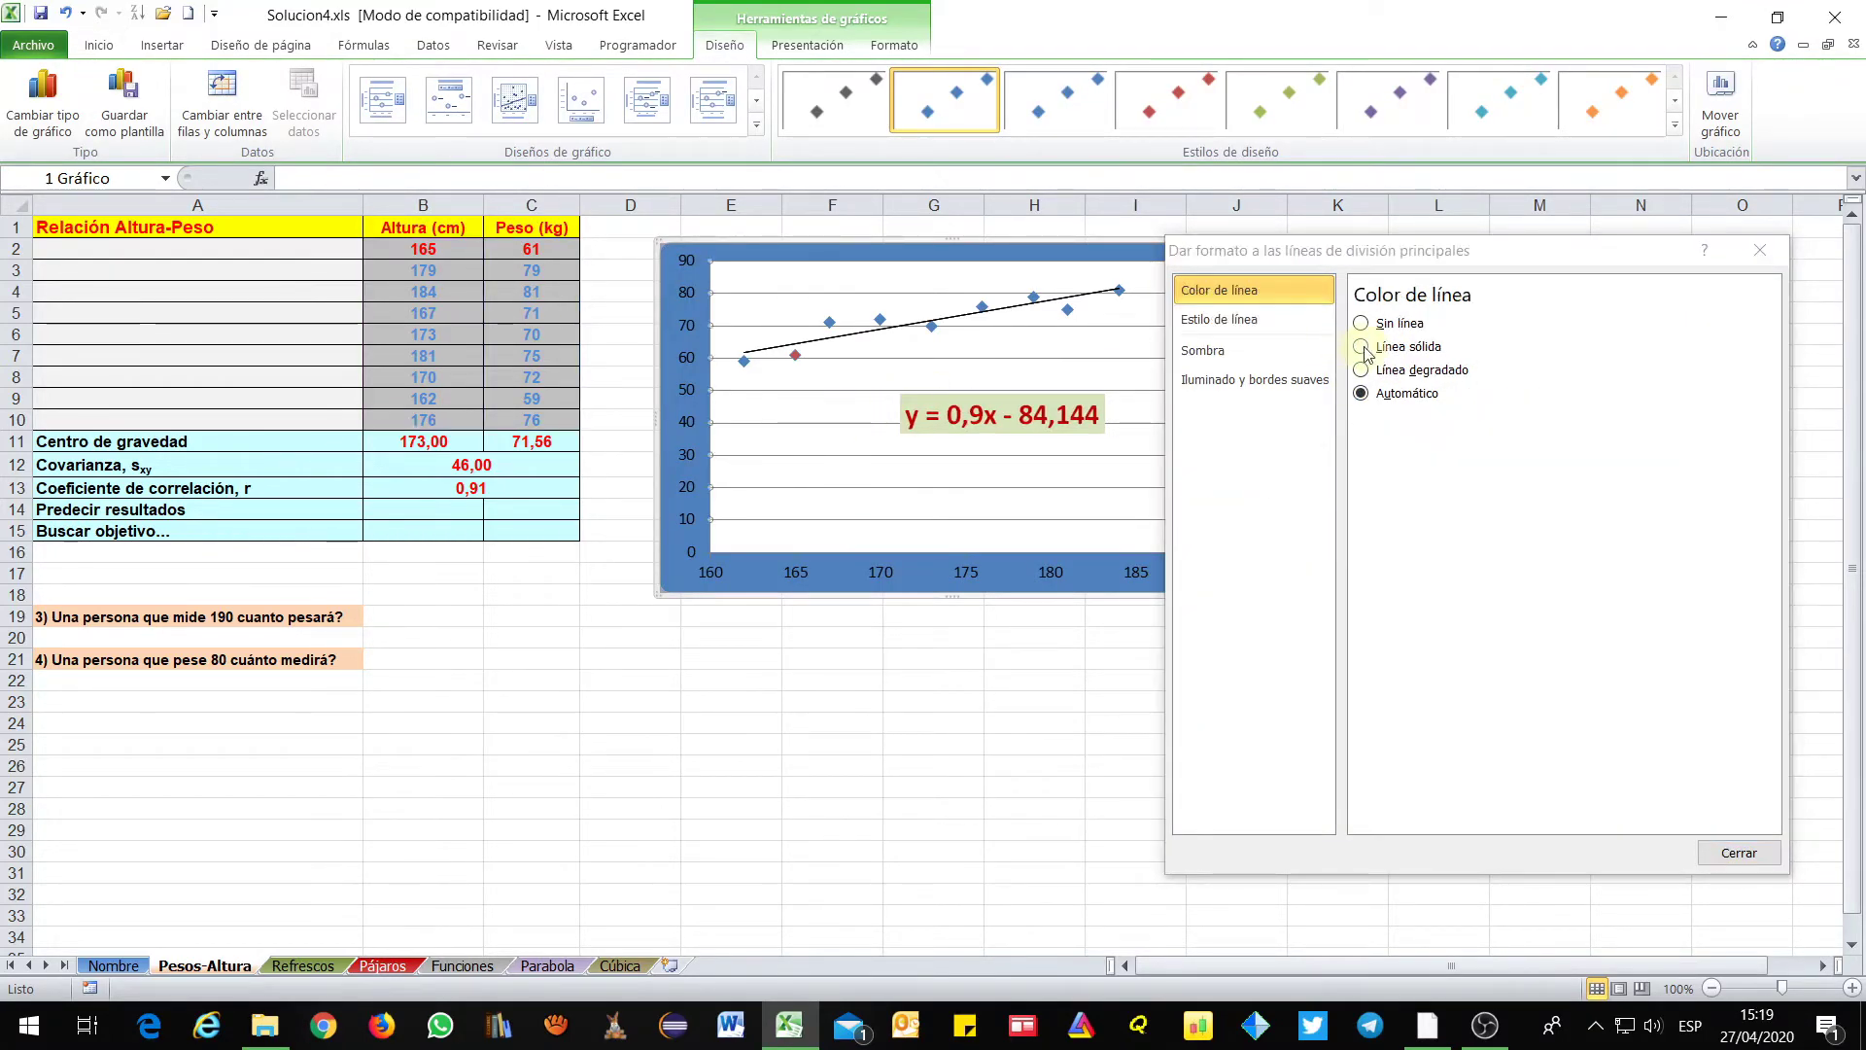
Format the trendline as a solid dark red line
click(941, 317)
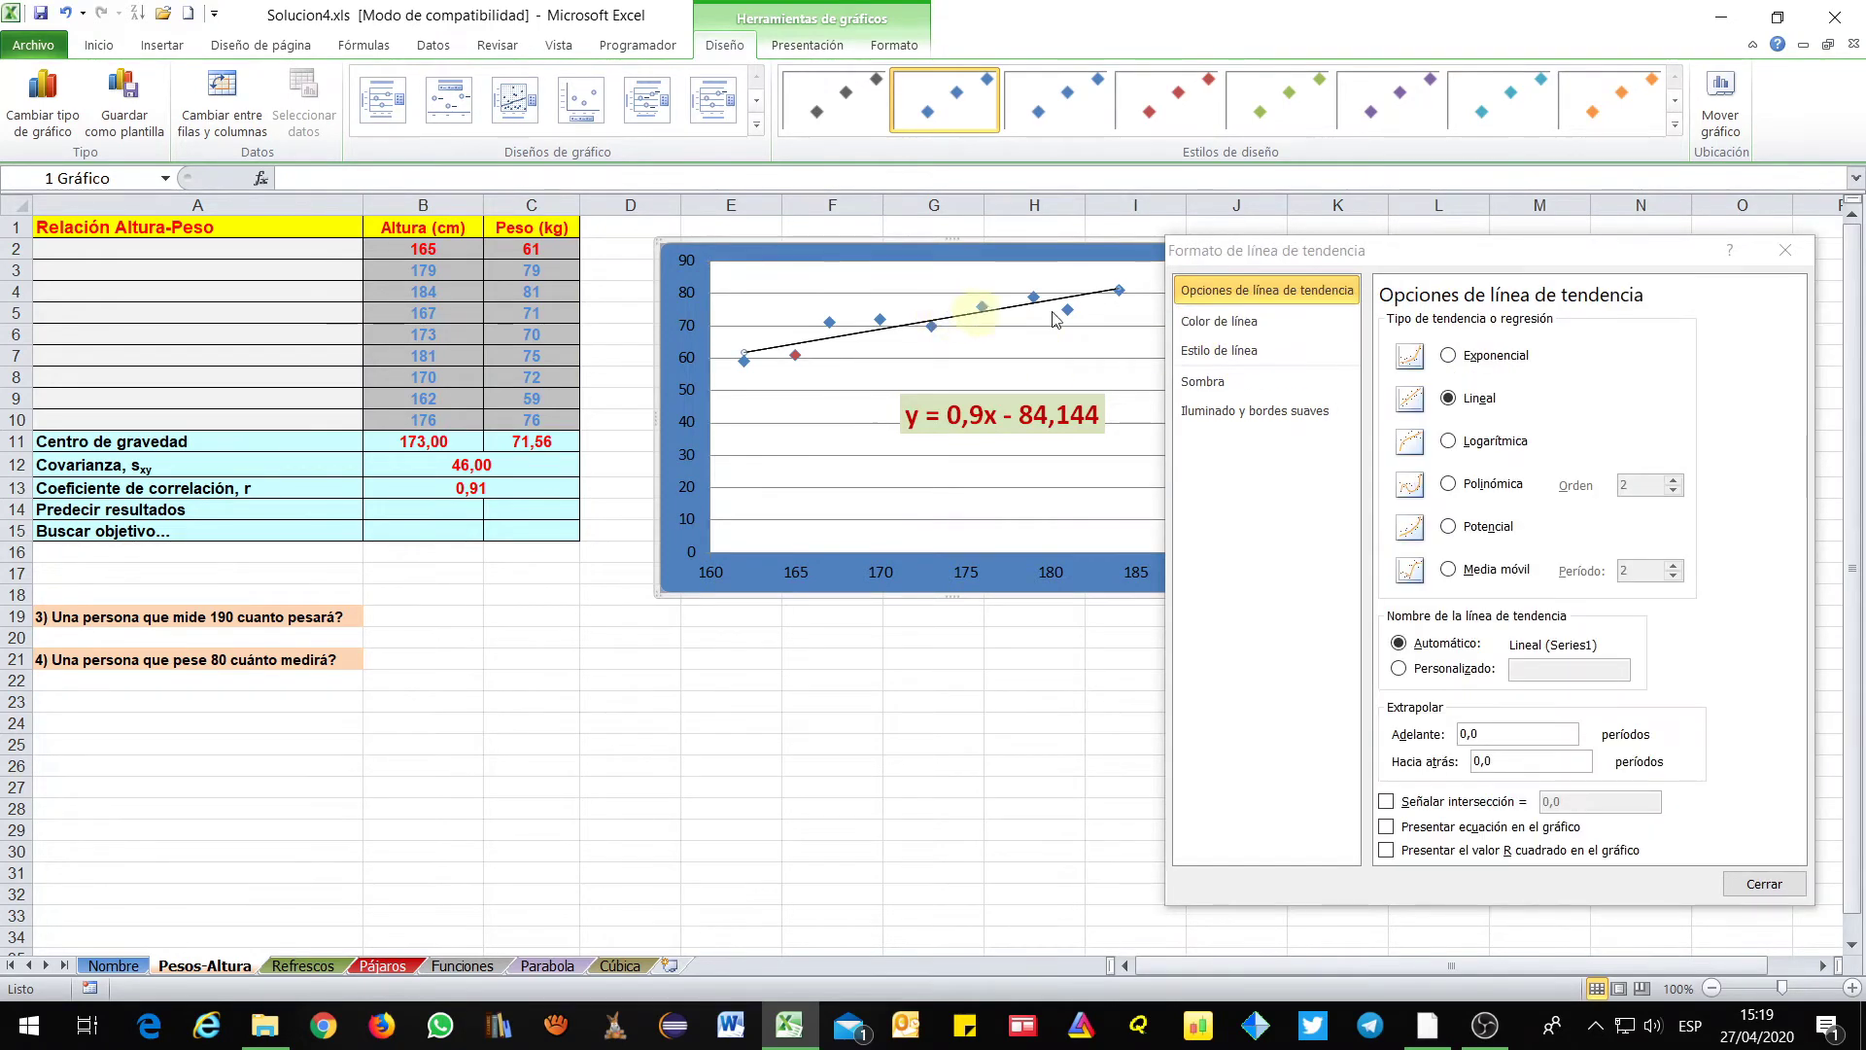
click(1276, 330)
click(1425, 348)
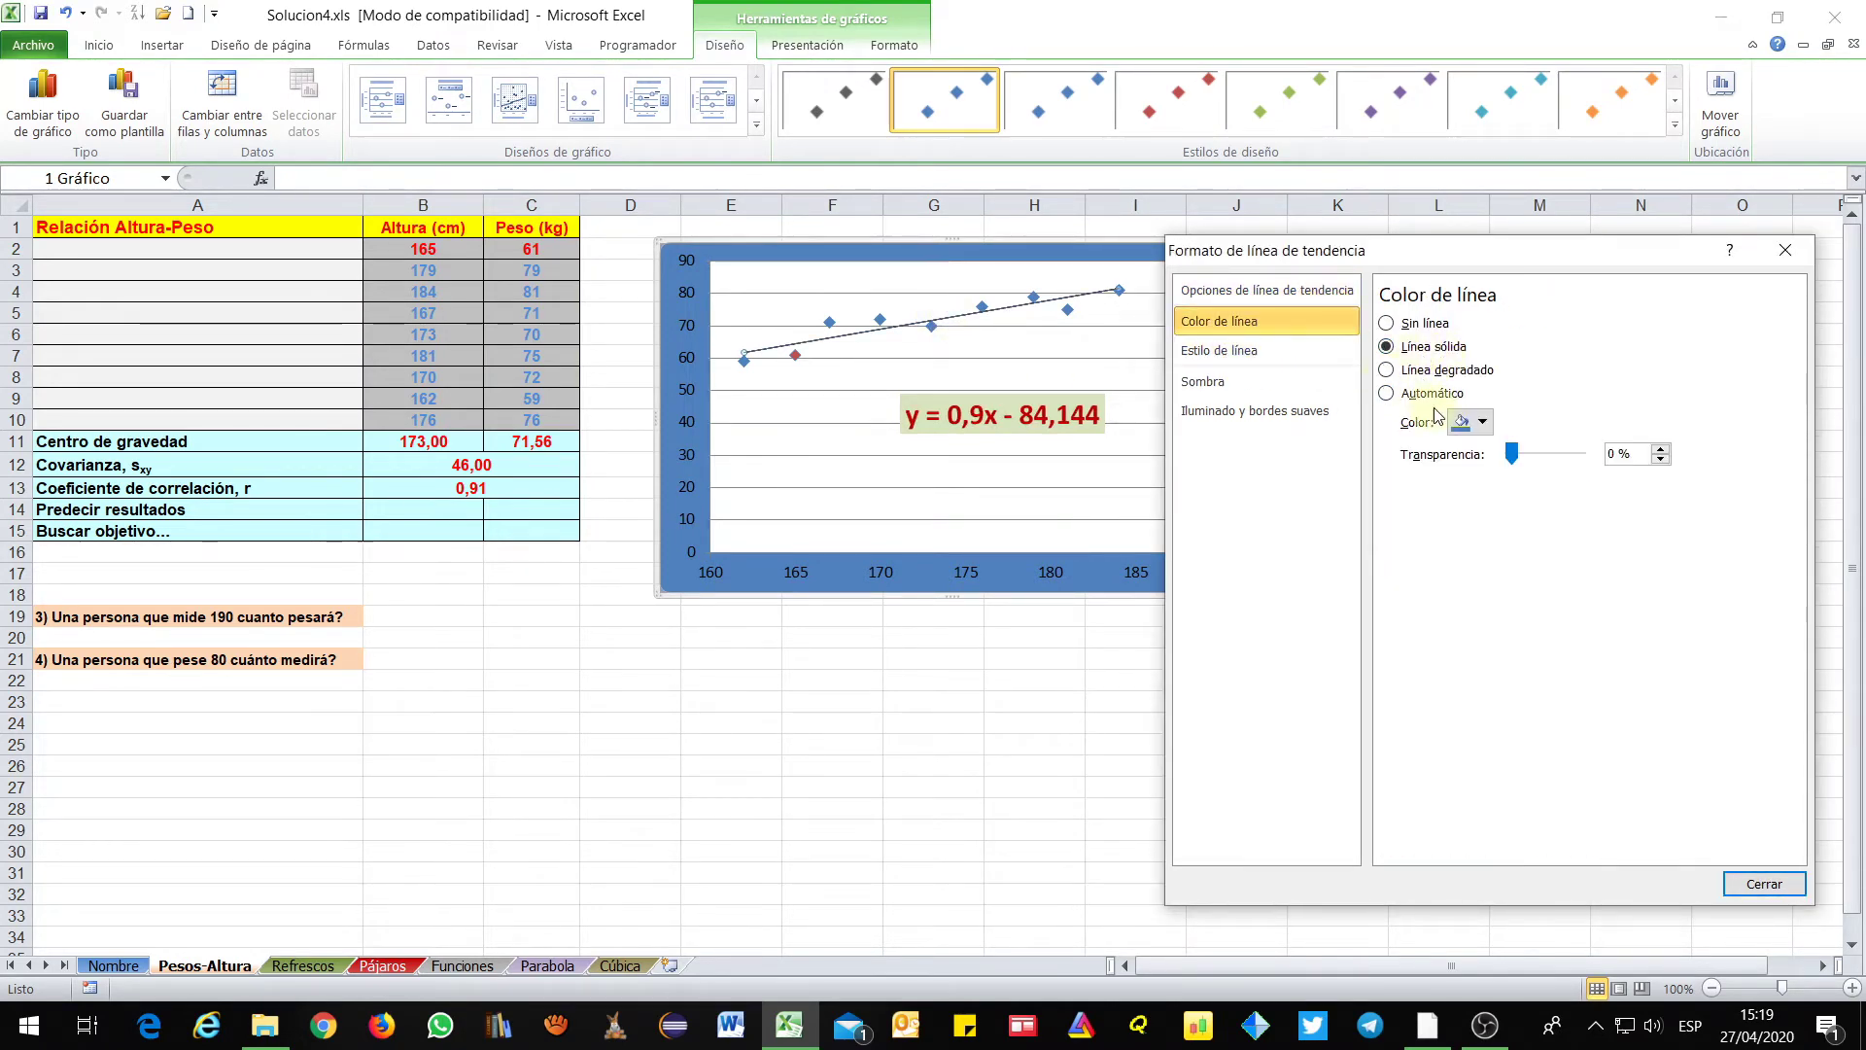
click(1472, 421)
click(1457, 595)
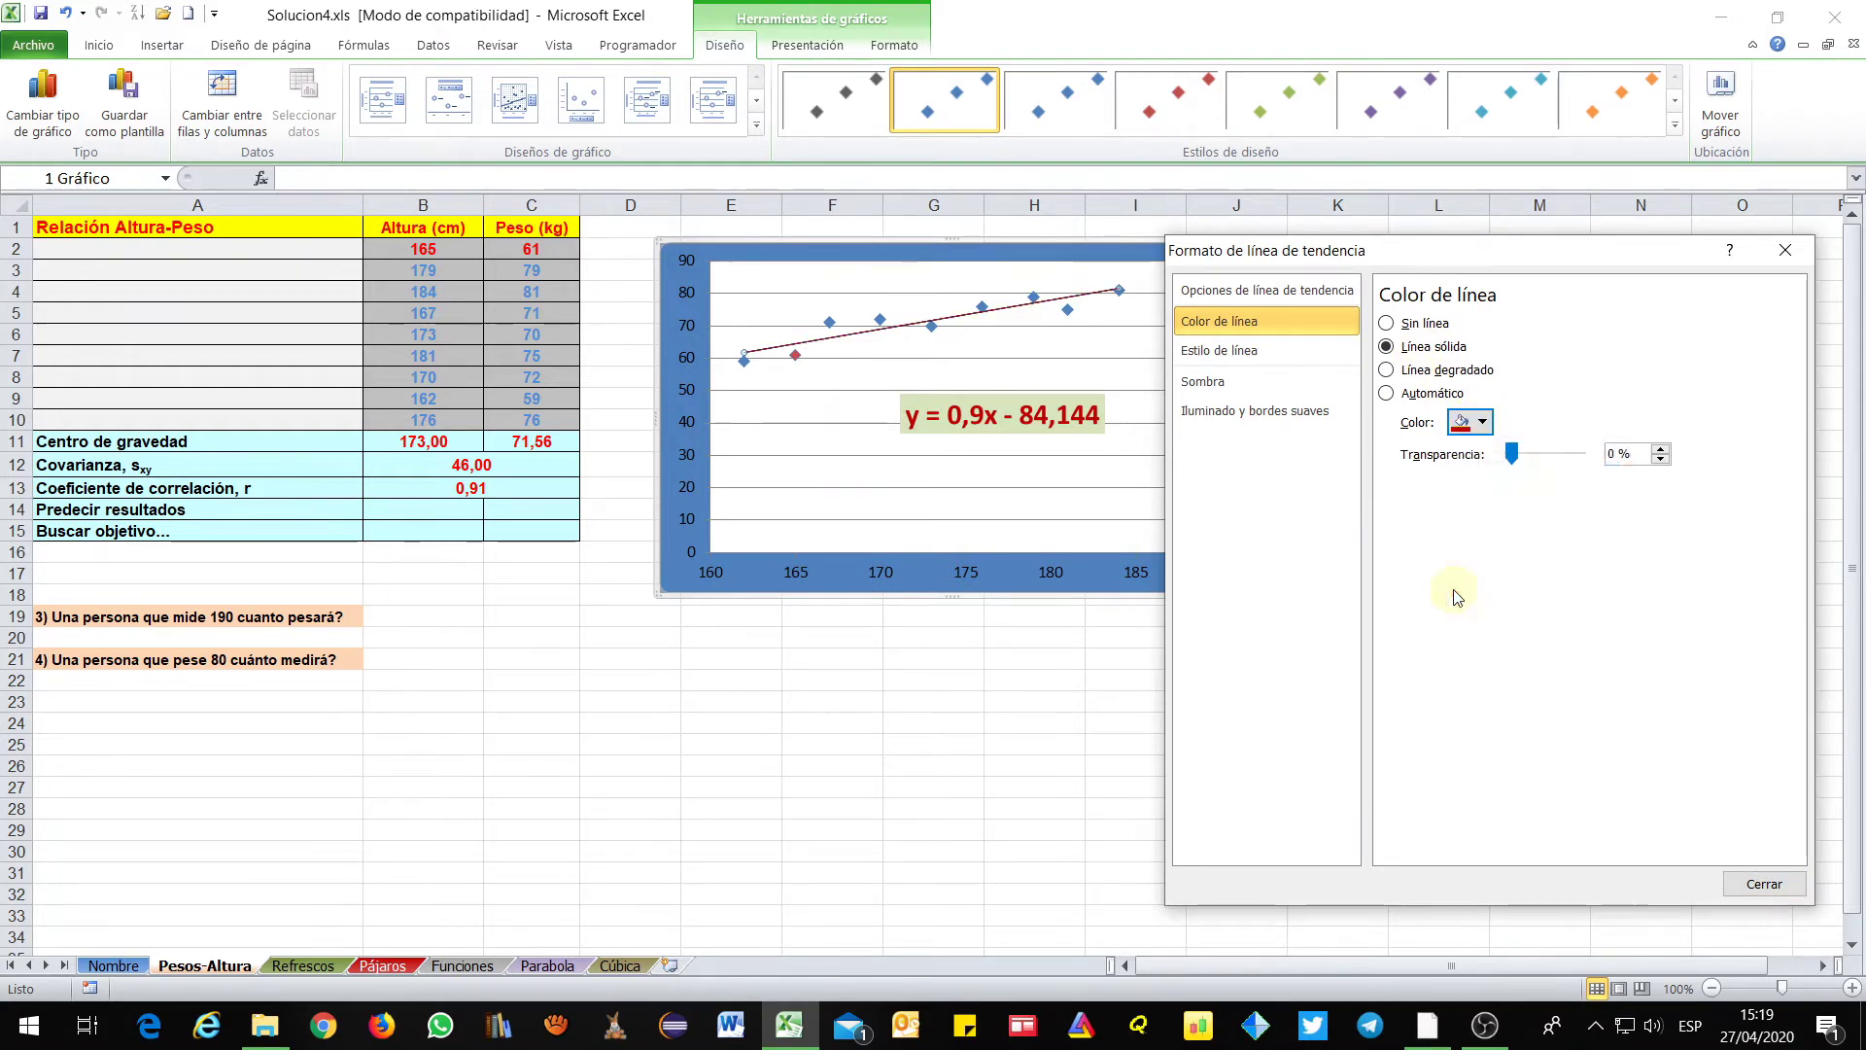
Set the trendline's width to 3 pto and close its format settings
click(1219, 349)
click(1581, 318)
click(1581, 317)
click(1581, 318)
click(1581, 318)
click(1582, 318)
click(1582, 318)
click(1581, 318)
click(1581, 318)
click(1581, 318)
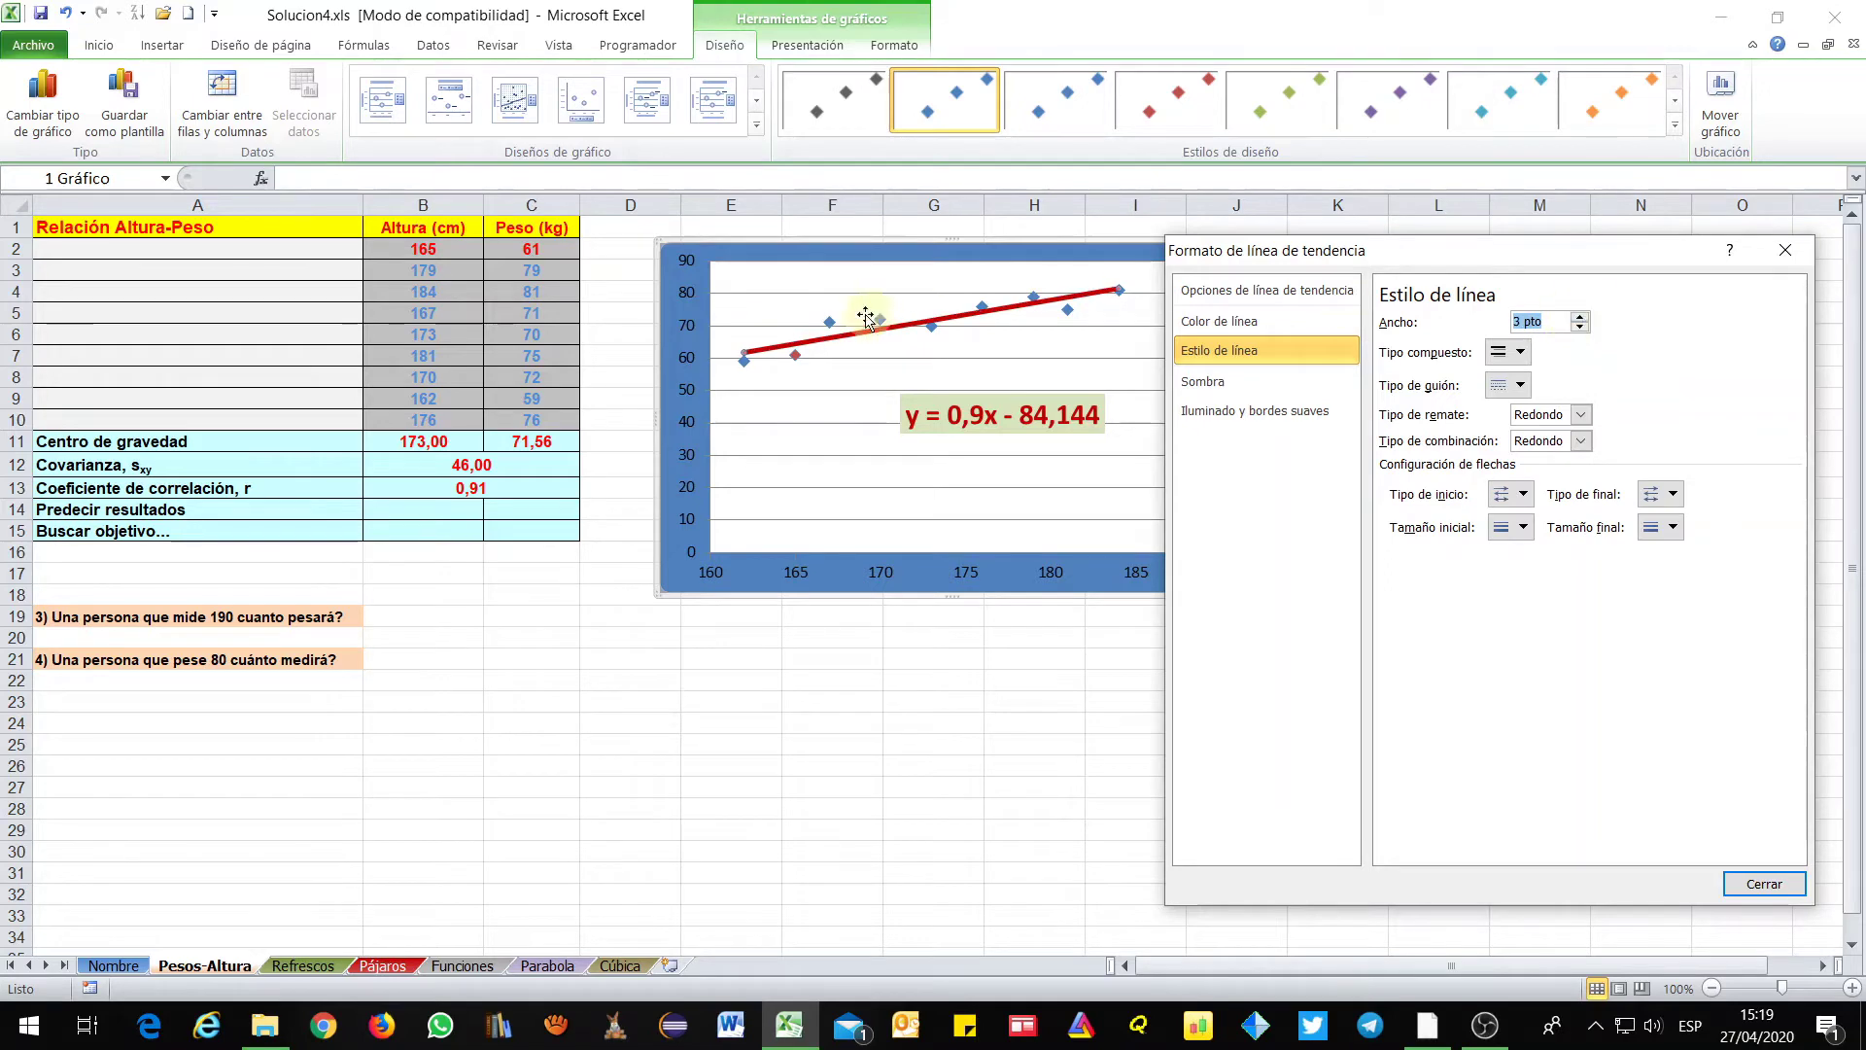
click(1762, 884)
Give the plot area a solid light aqua-blue fill
right_click(1076, 374)
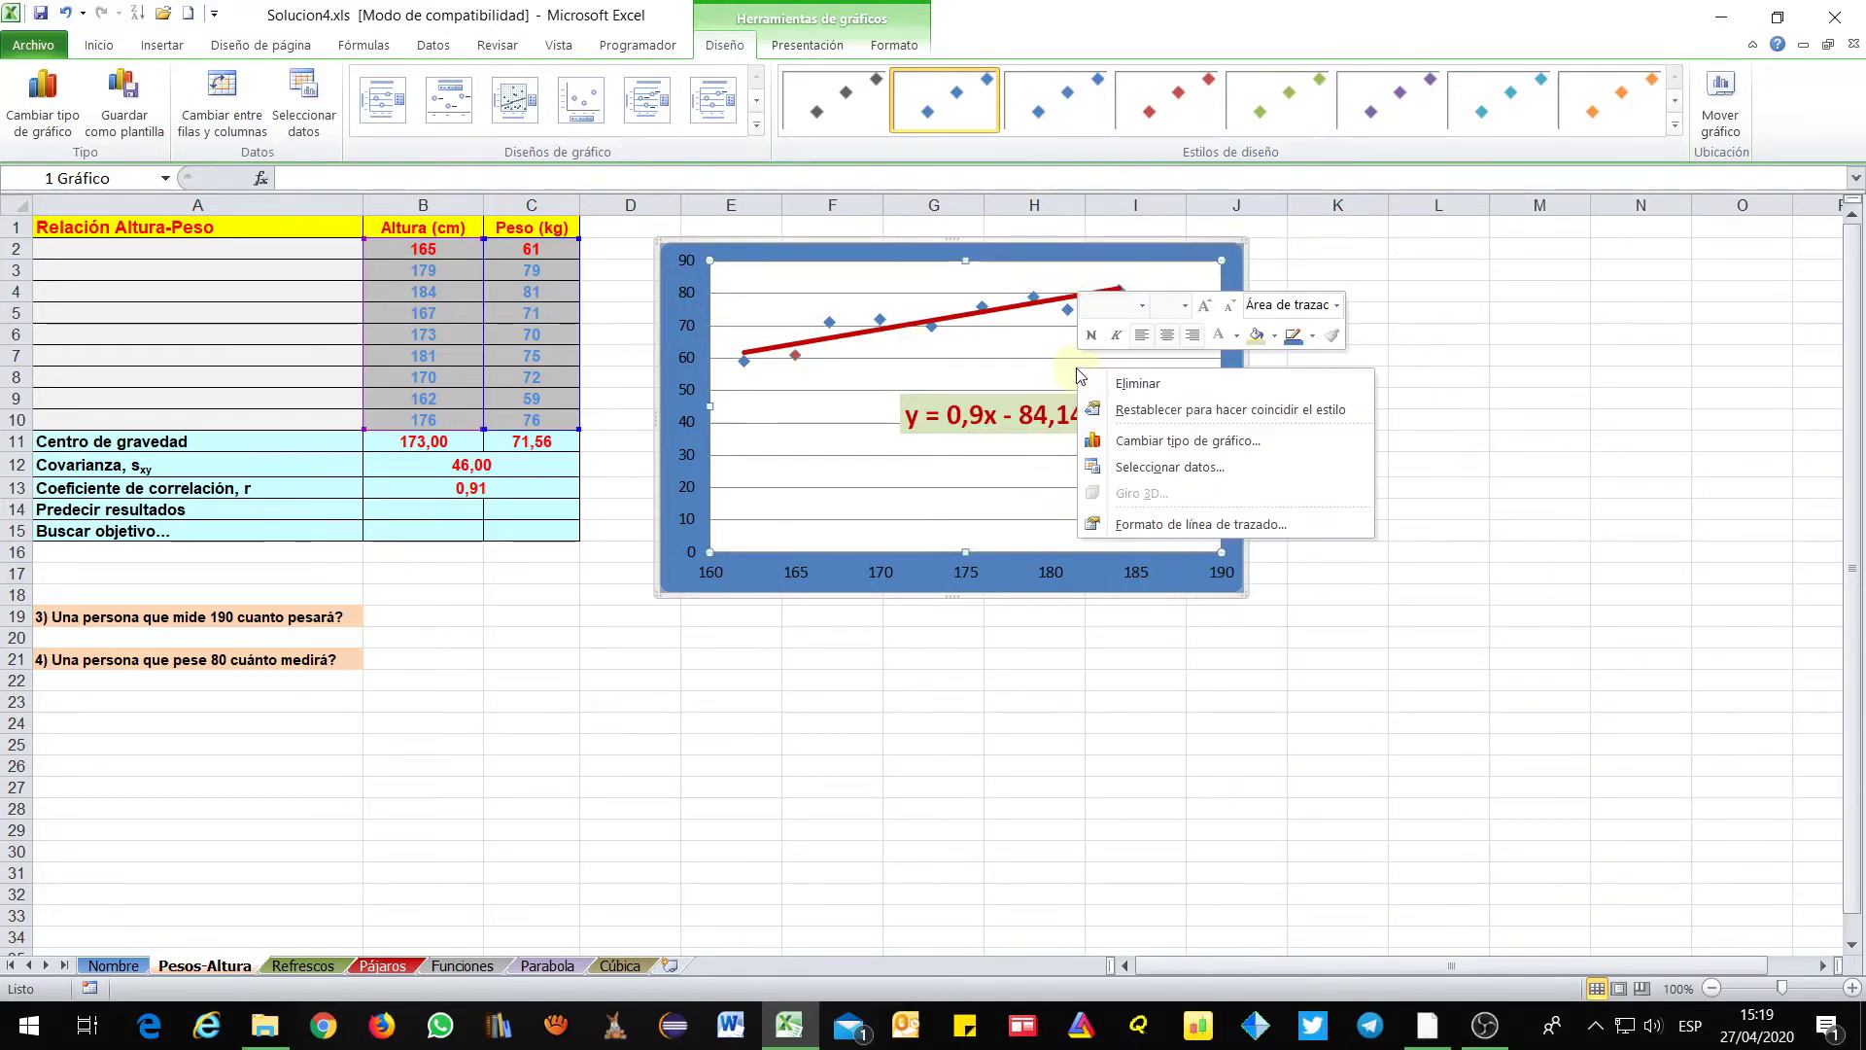
click(1059, 371)
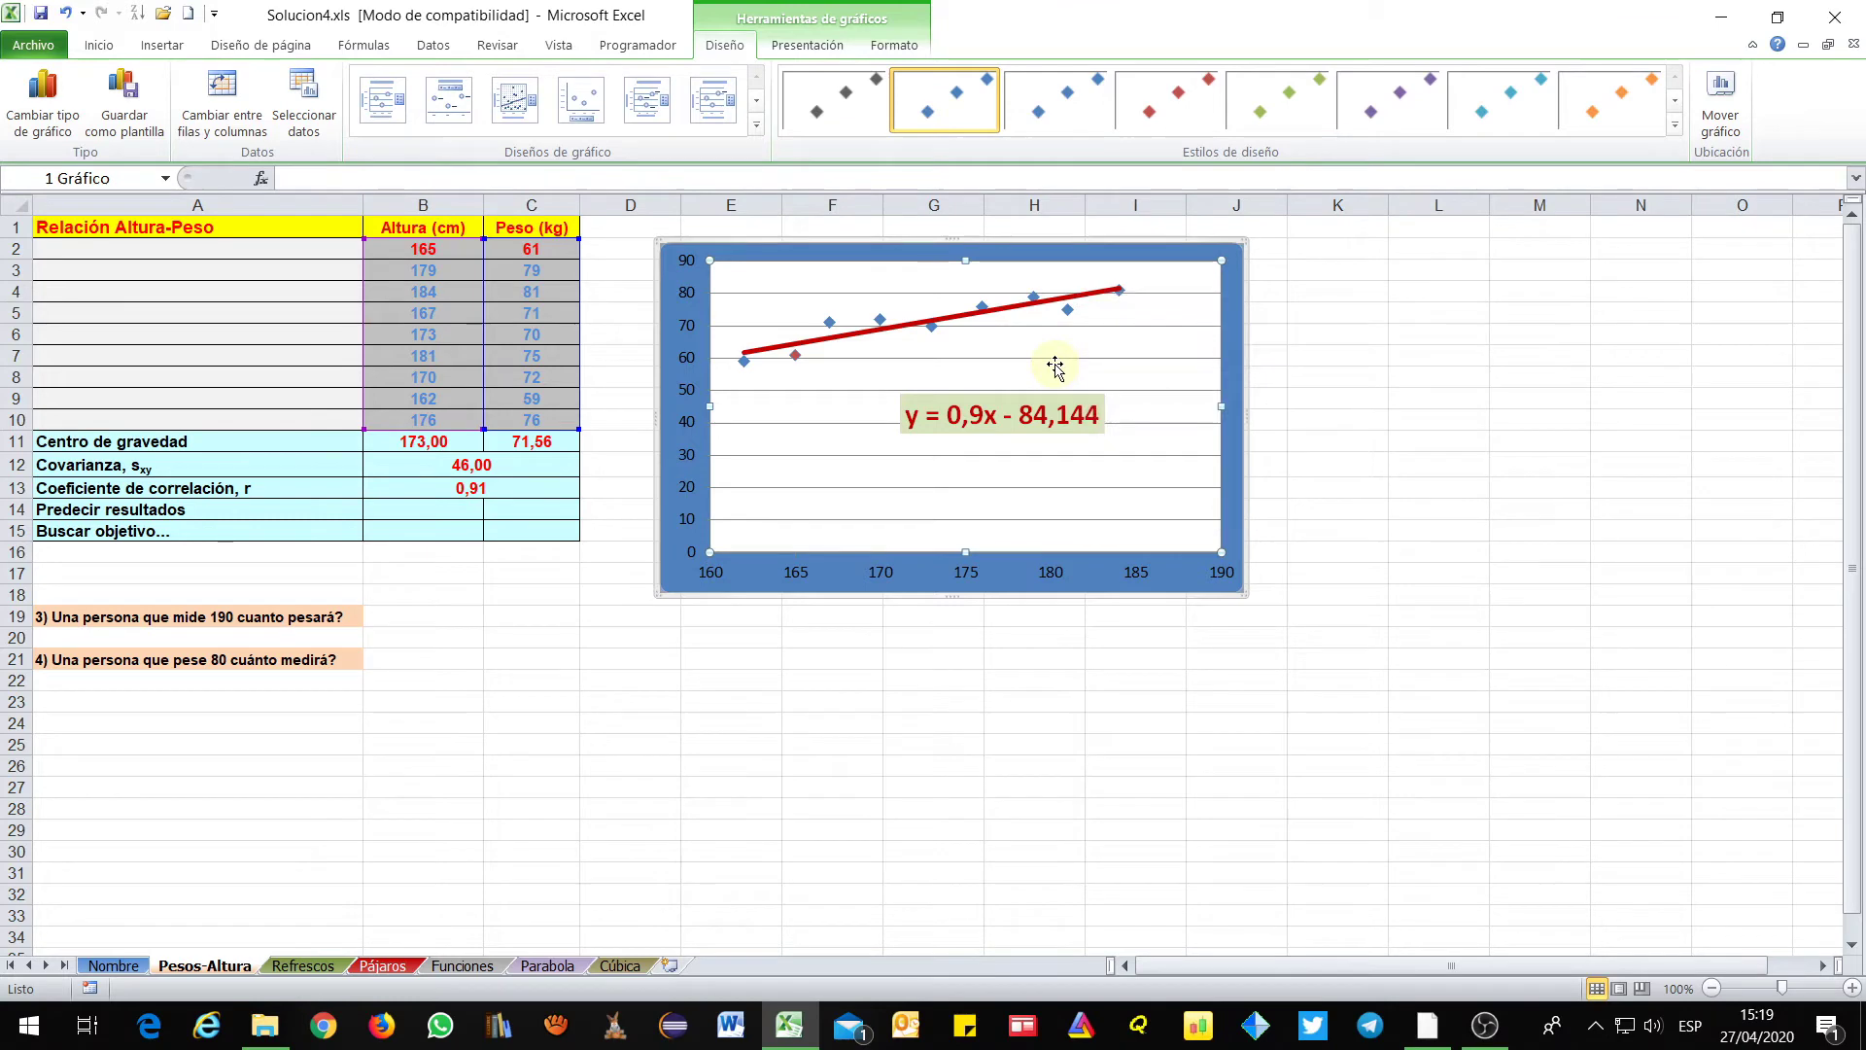
double_click(1134, 354)
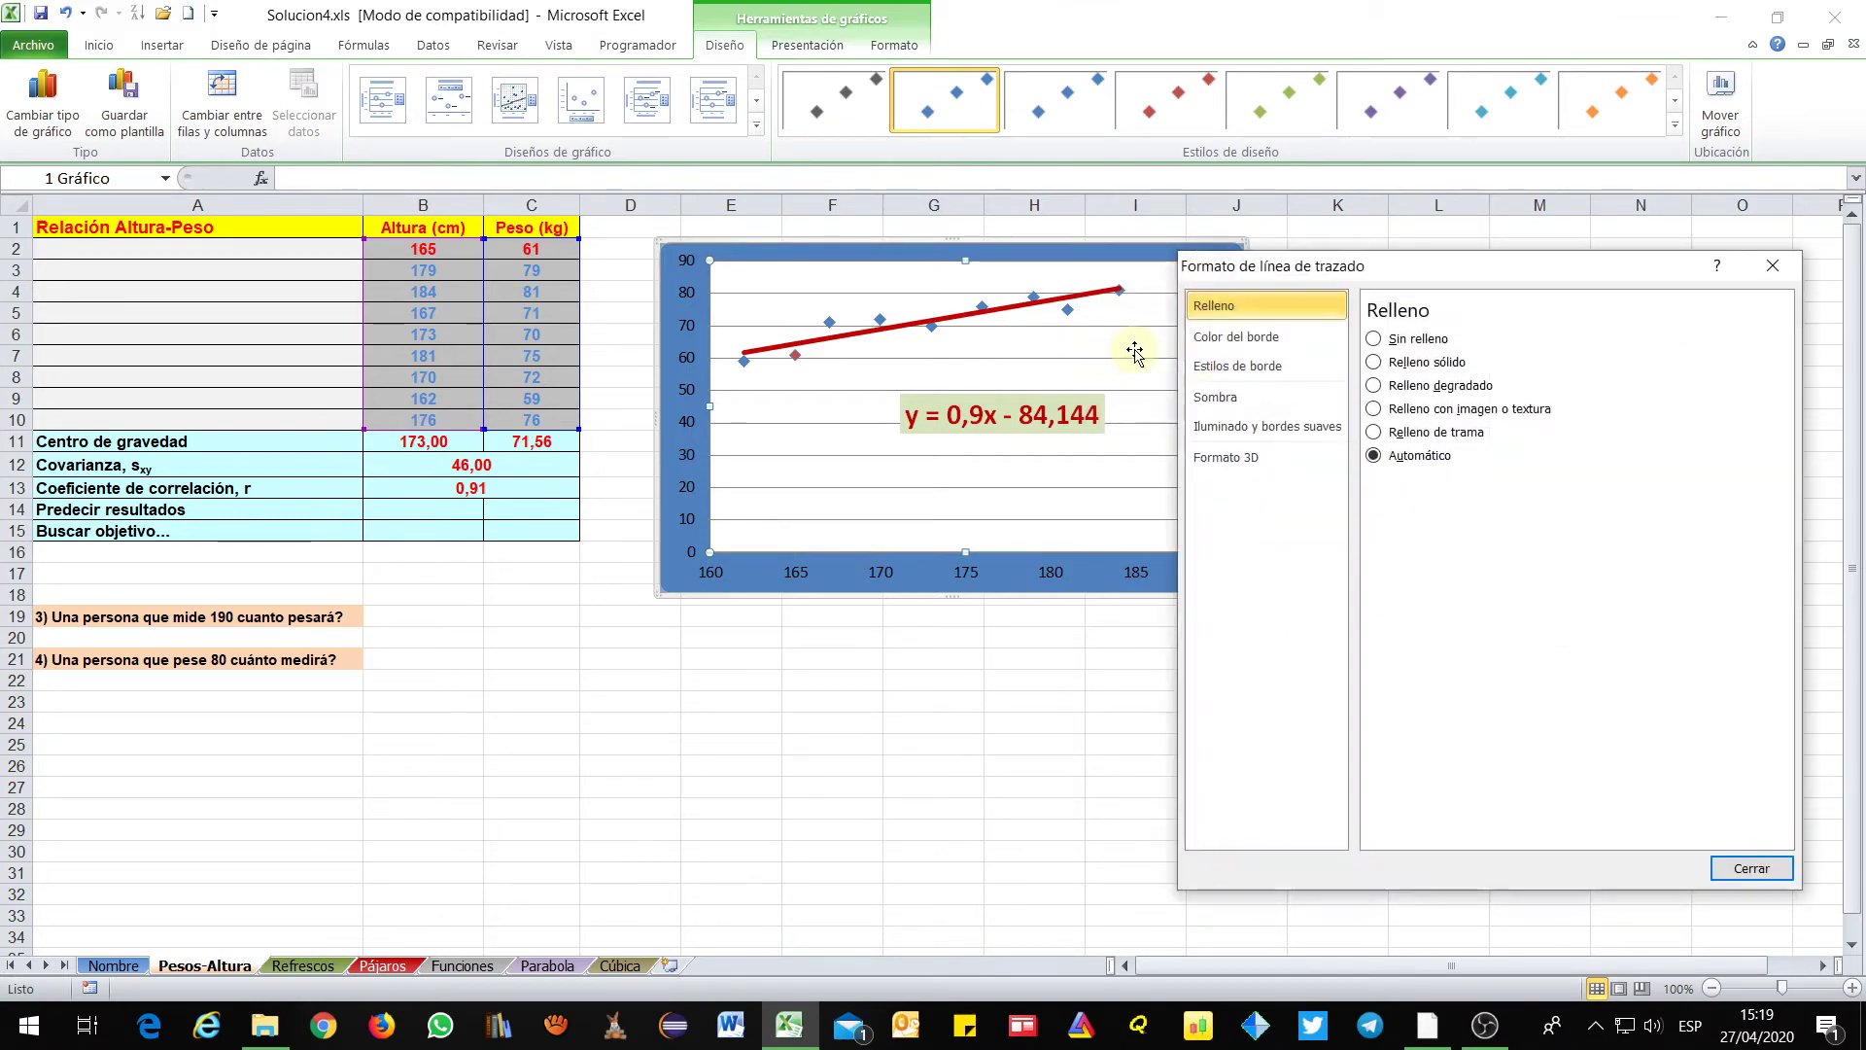
click(1375, 362)
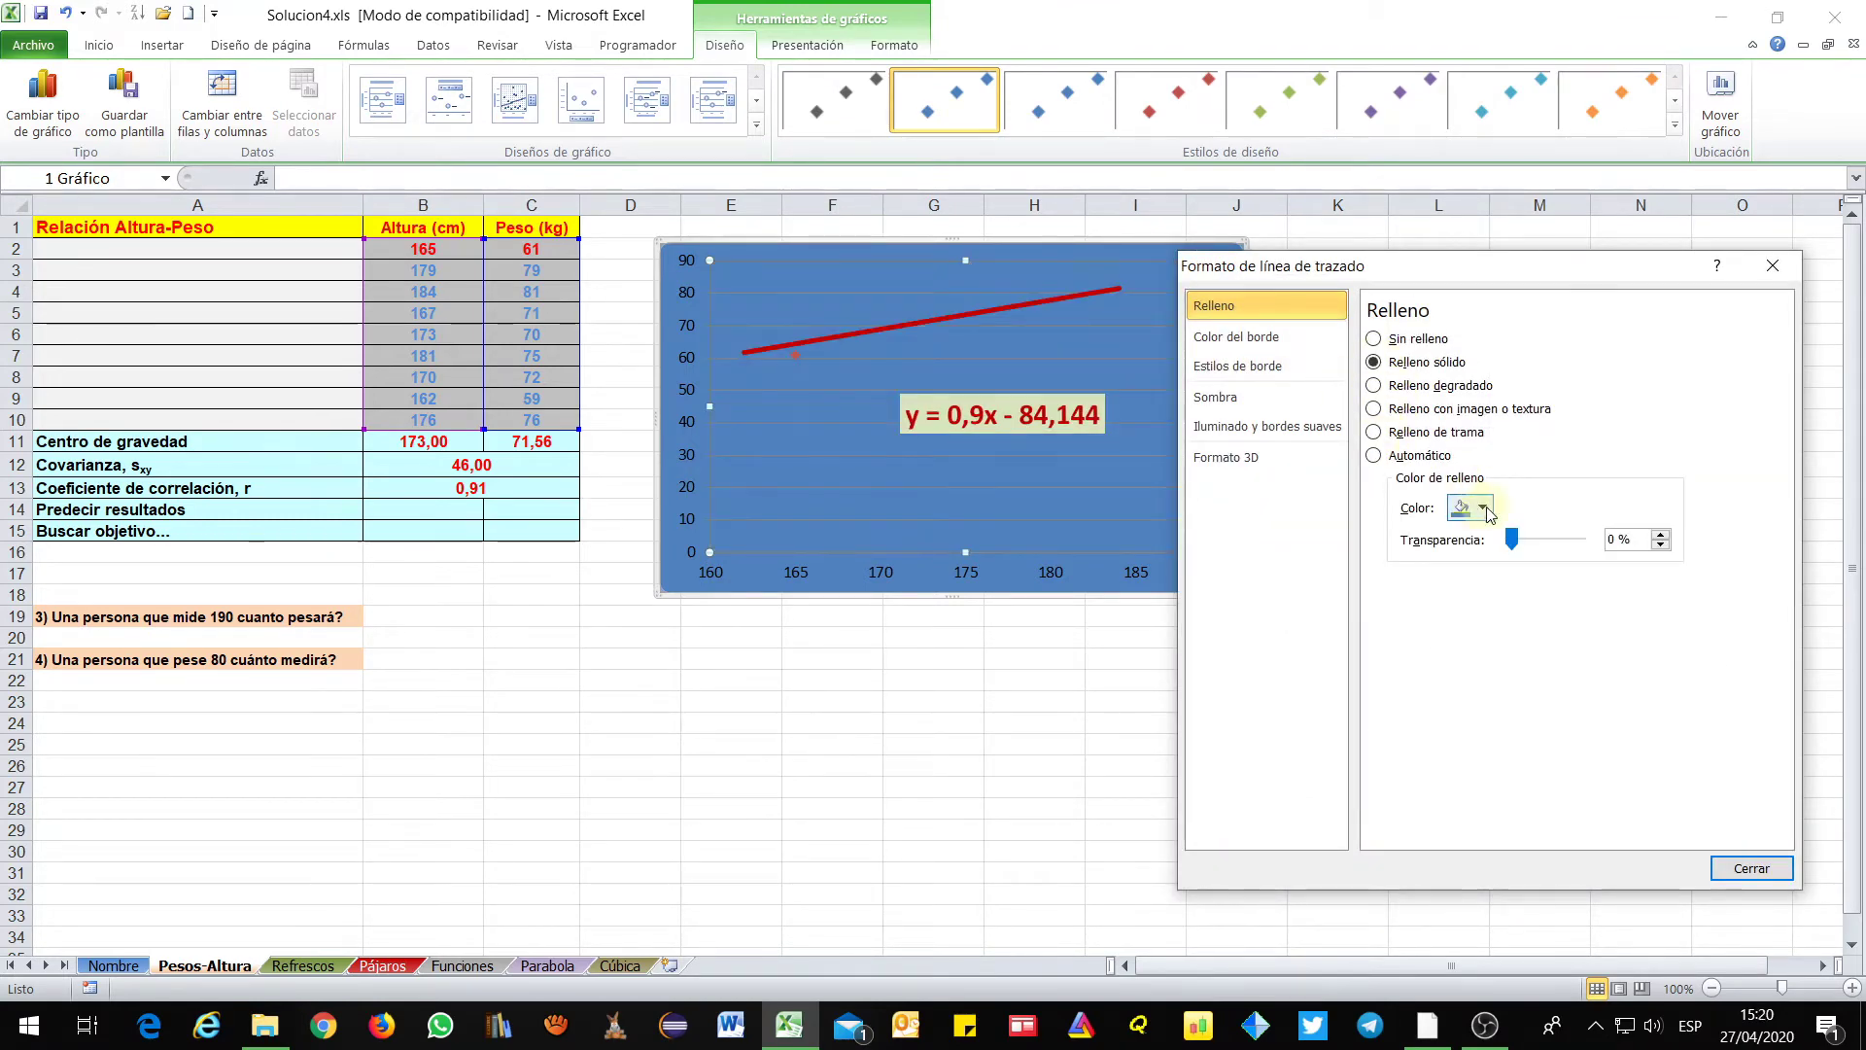
click(1483, 509)
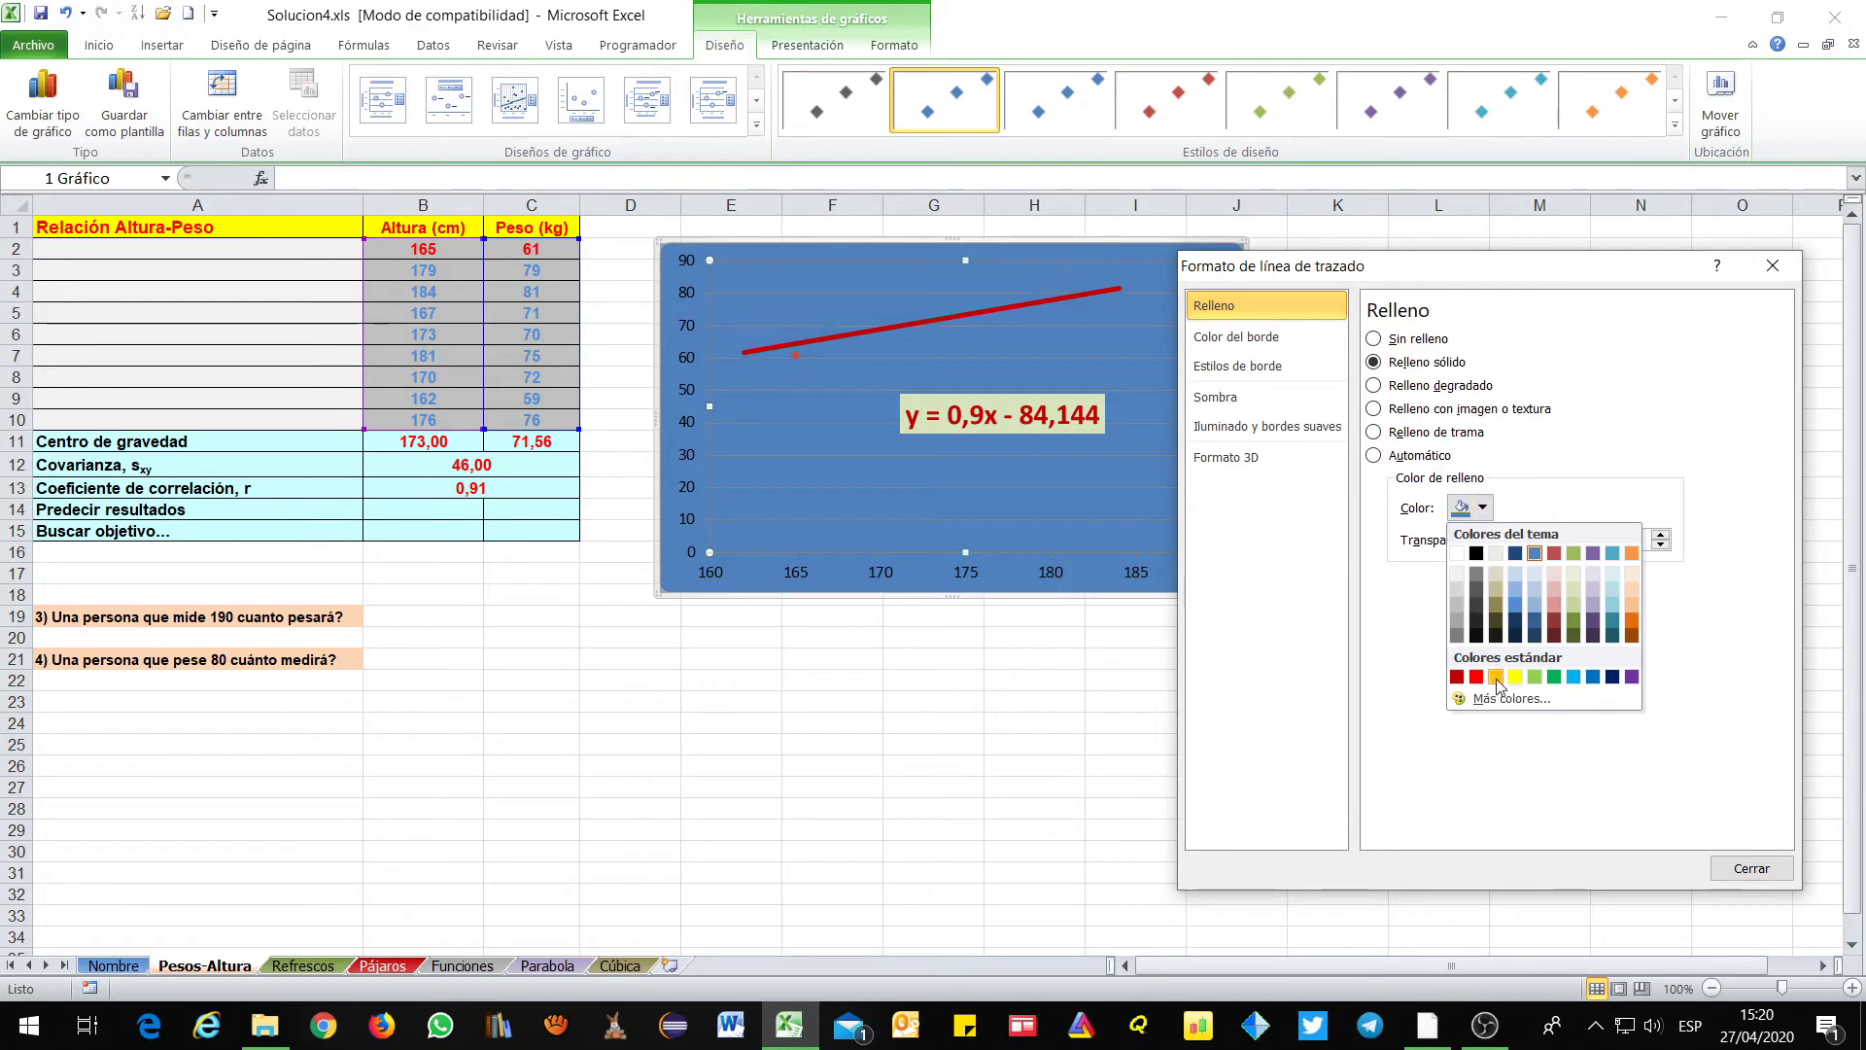
click(1613, 607)
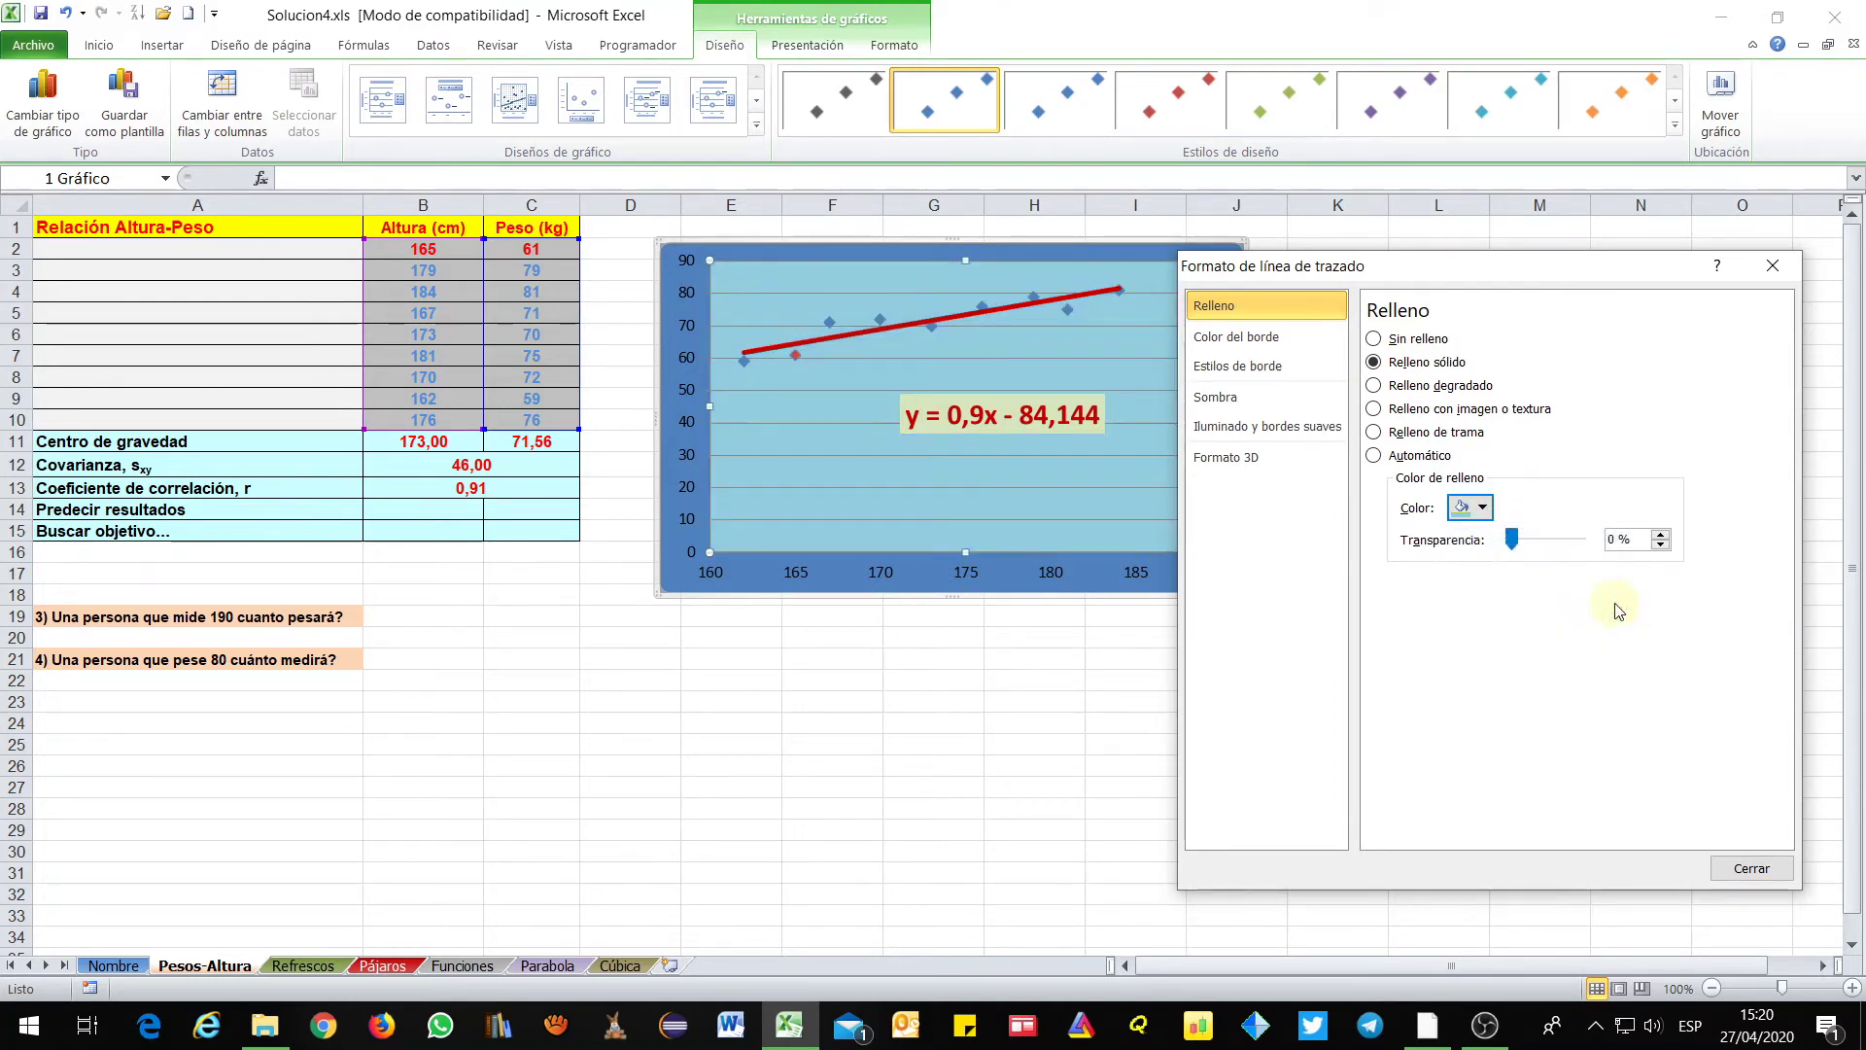
Change the plot area's solid fill to a paler aqua and close its format settings
click(1481, 508)
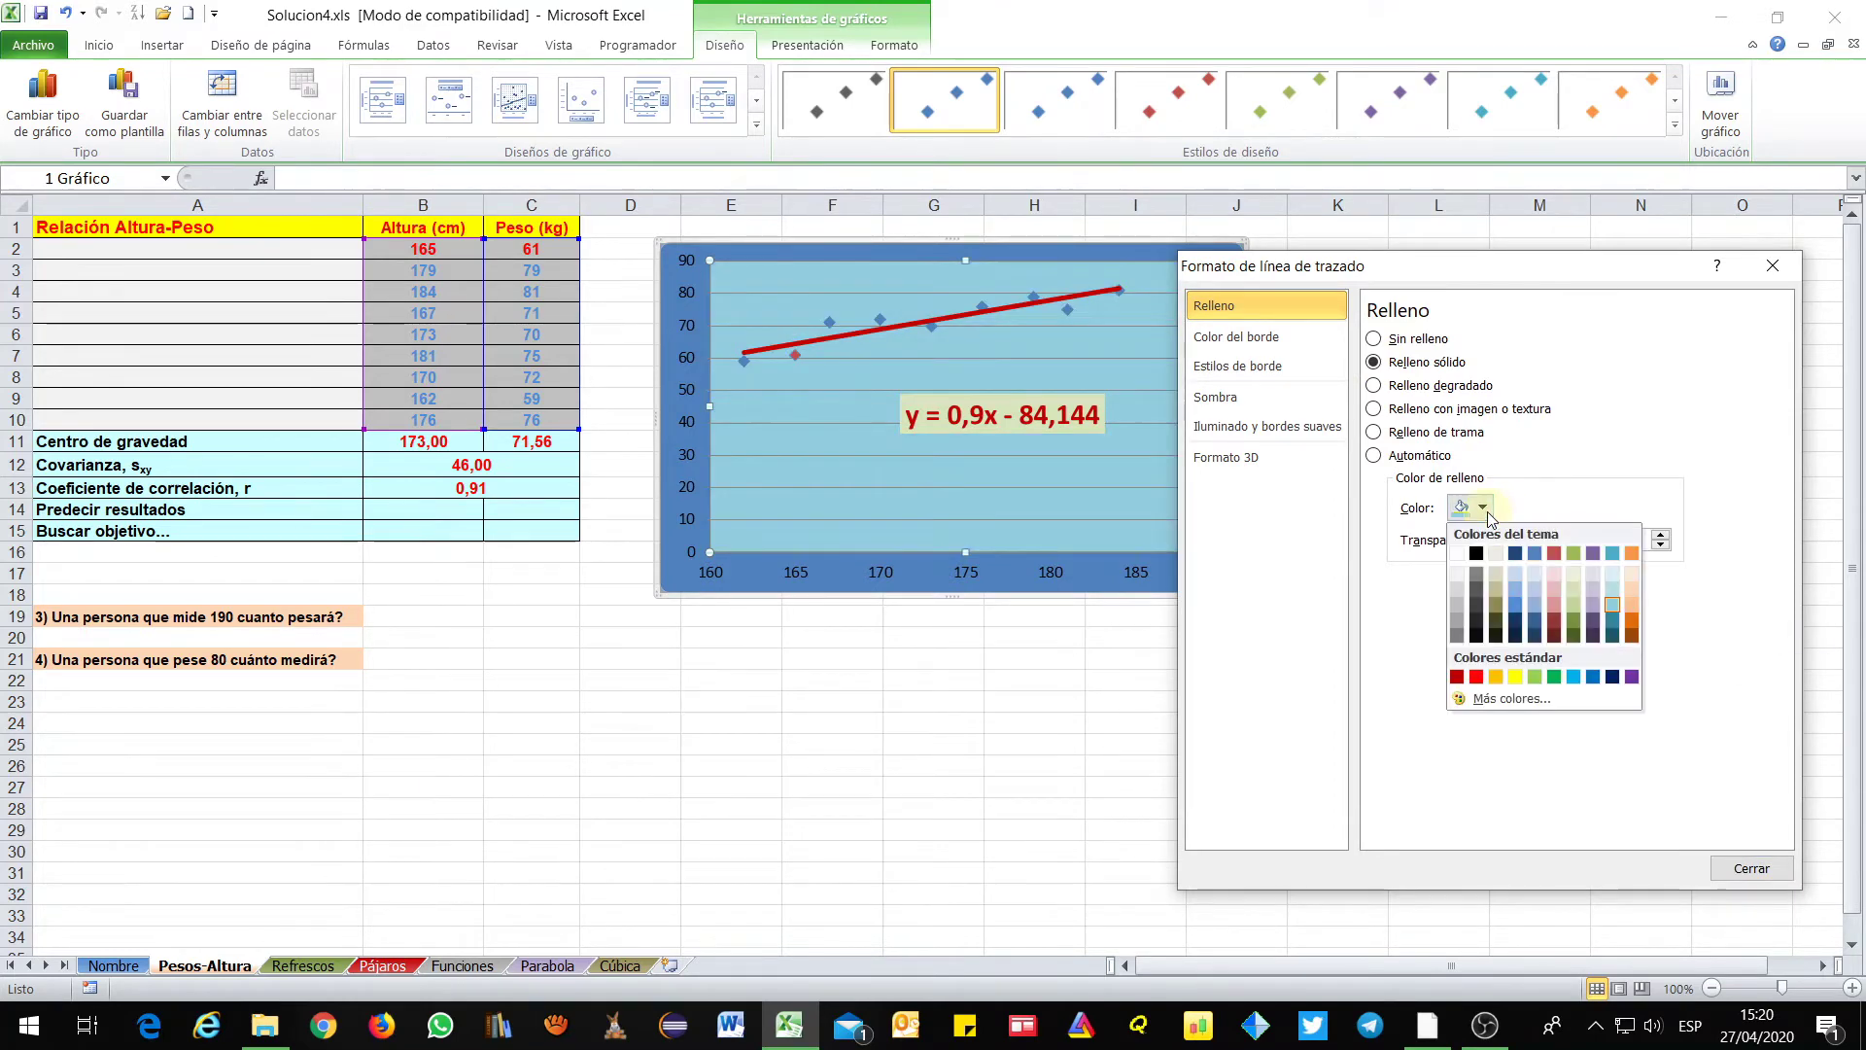
click(1617, 591)
click(1749, 868)
click(870, 824)
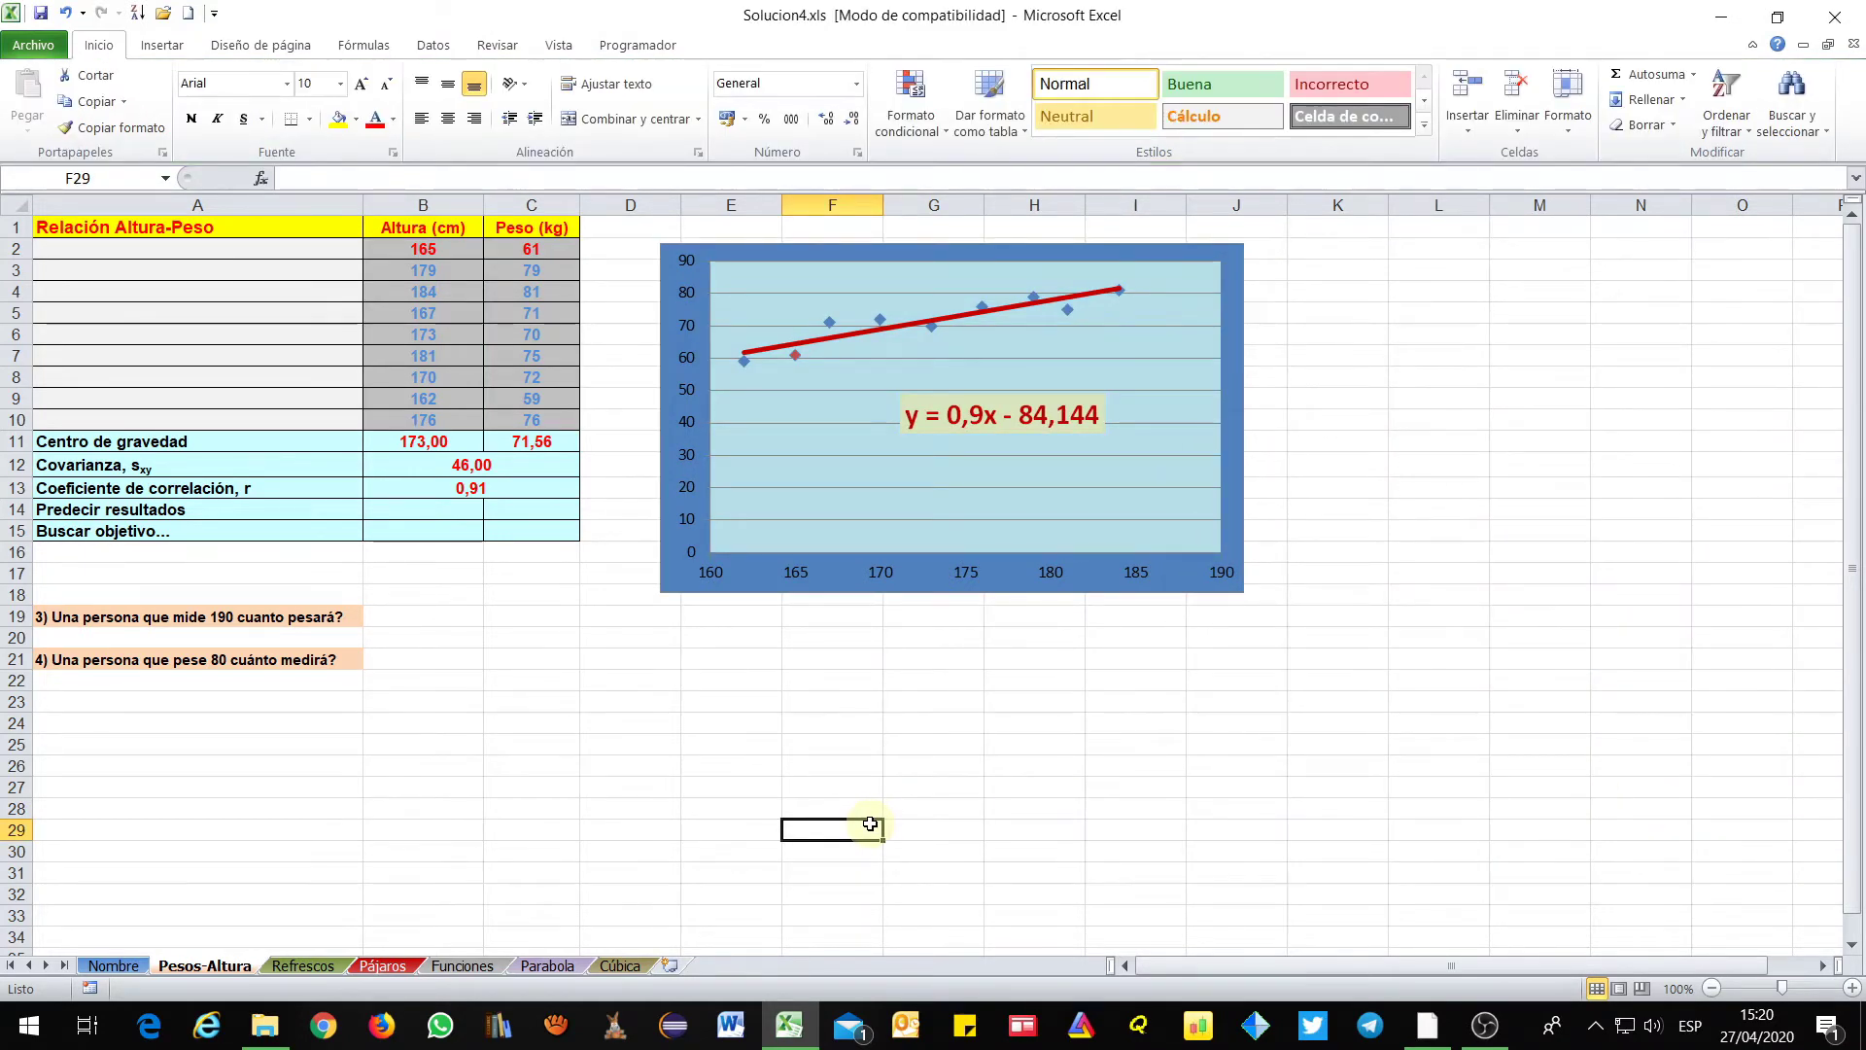
Consult the Predecir resultados instructions in Apuntes-4.pdf and enter the height 190 in cell B14 of the workbook
click(1426, 1026)
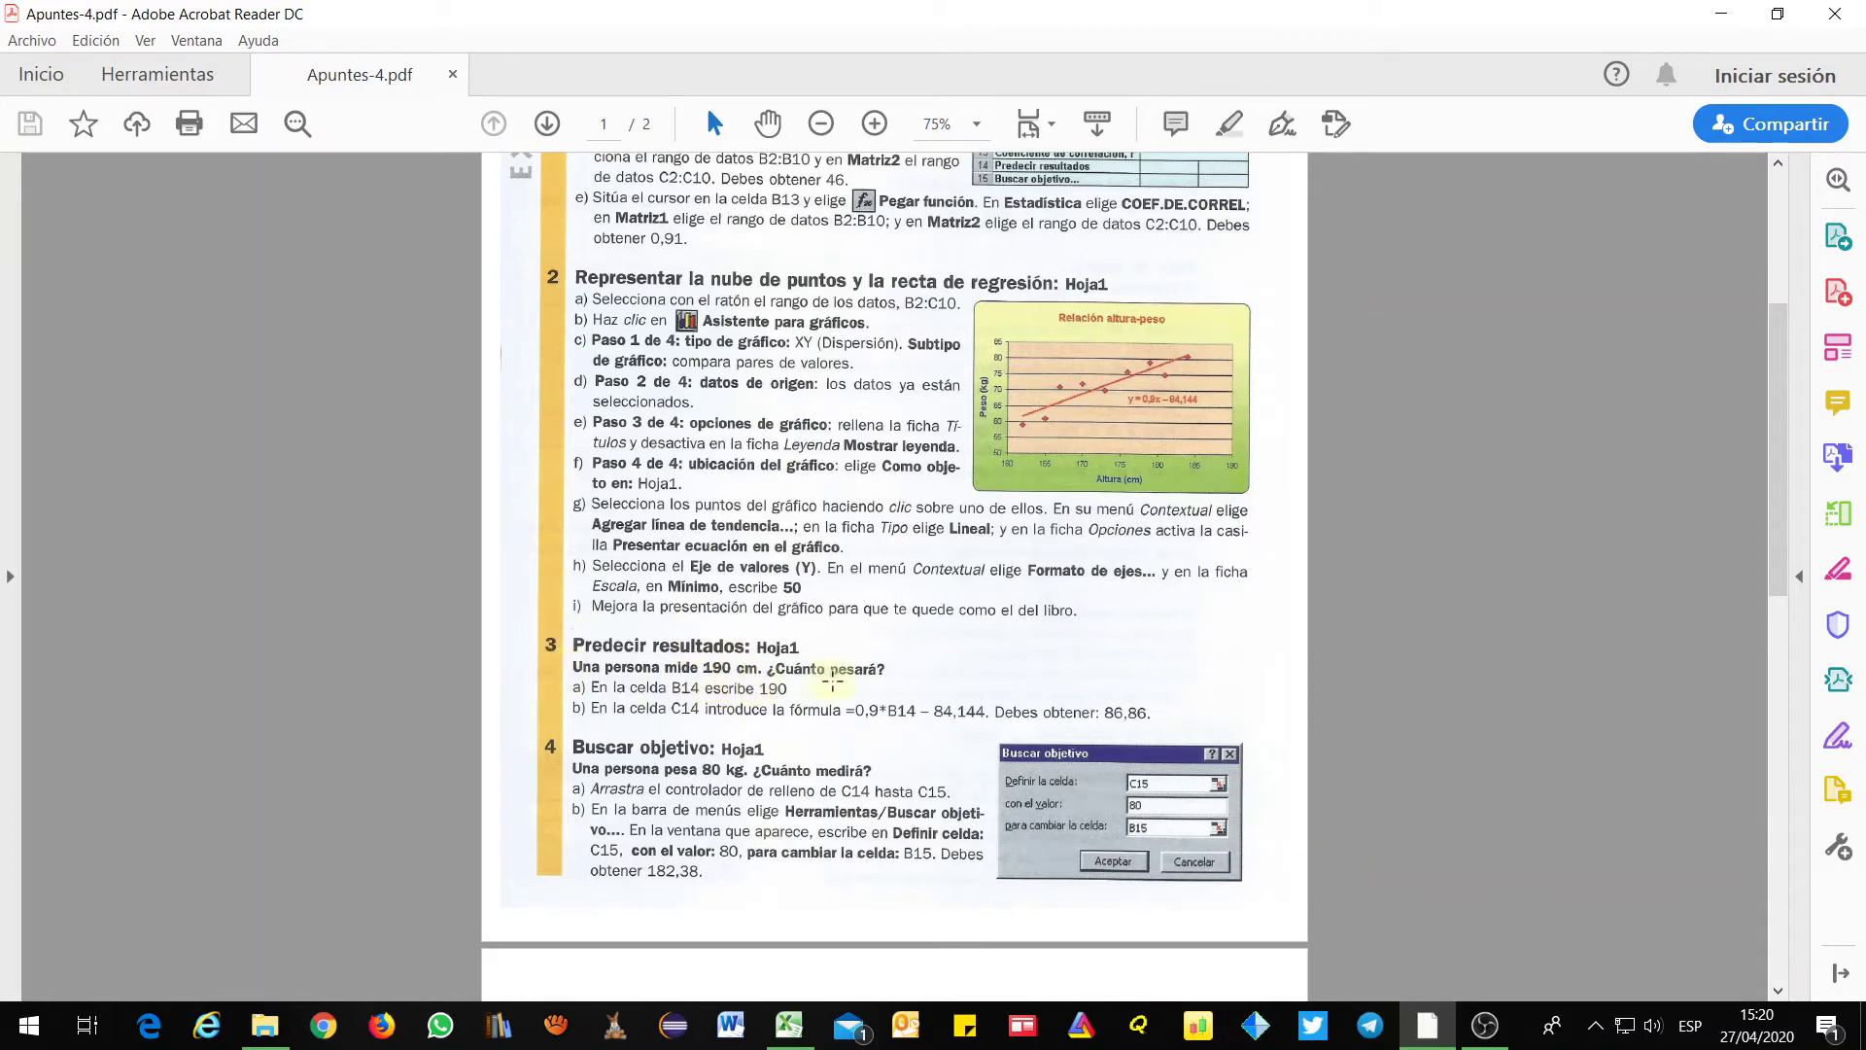
click(1725, 14)
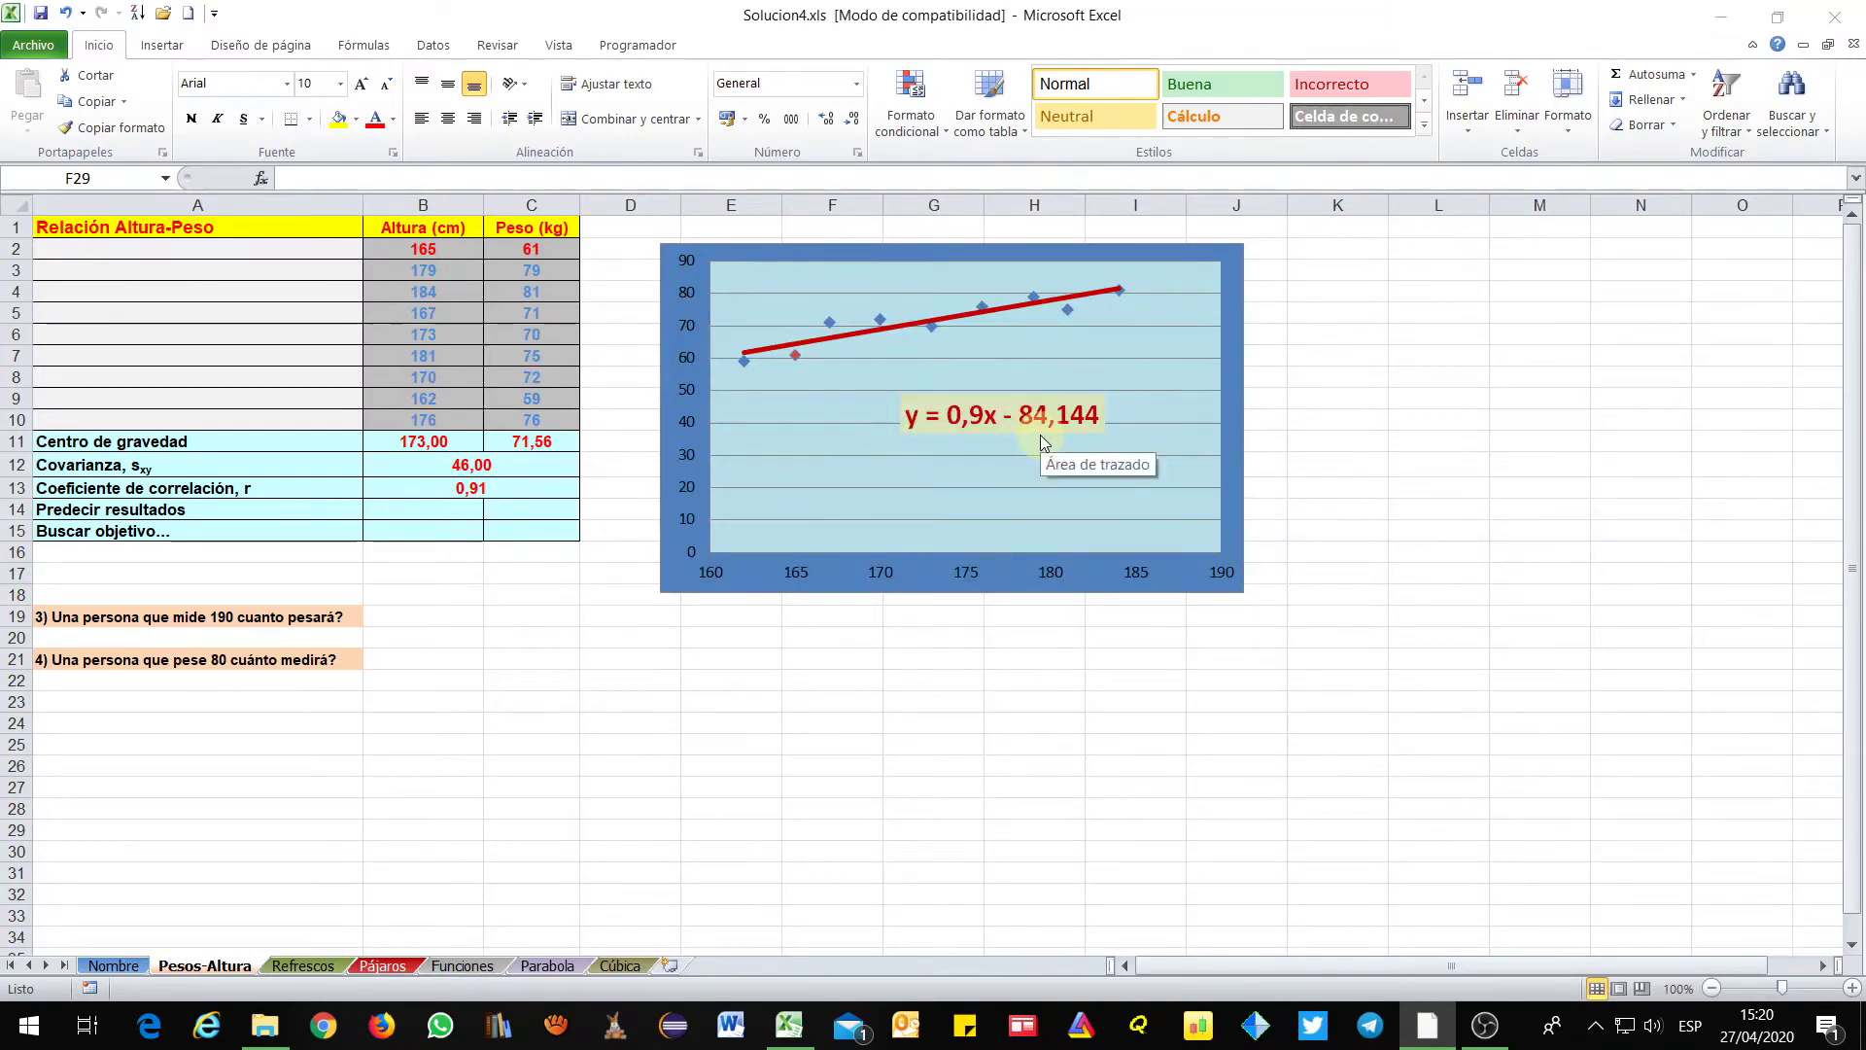
click(379, 504)
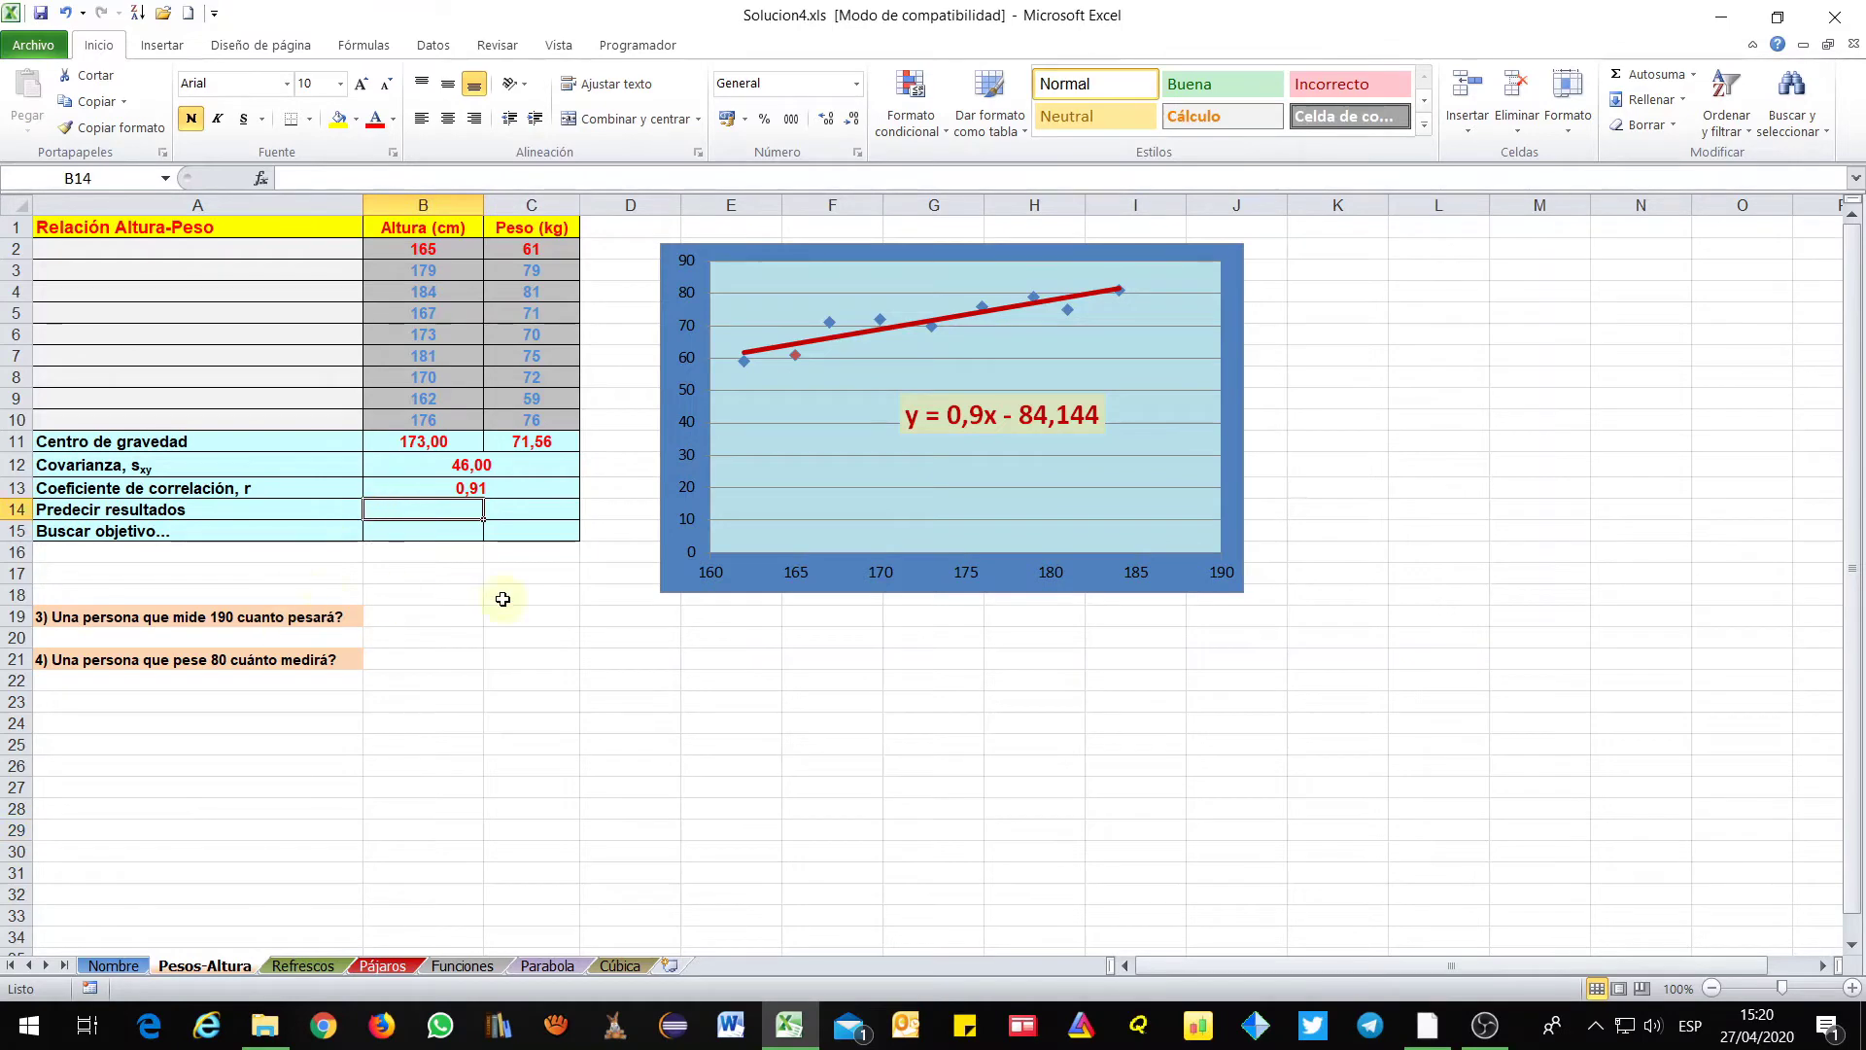
text(190)
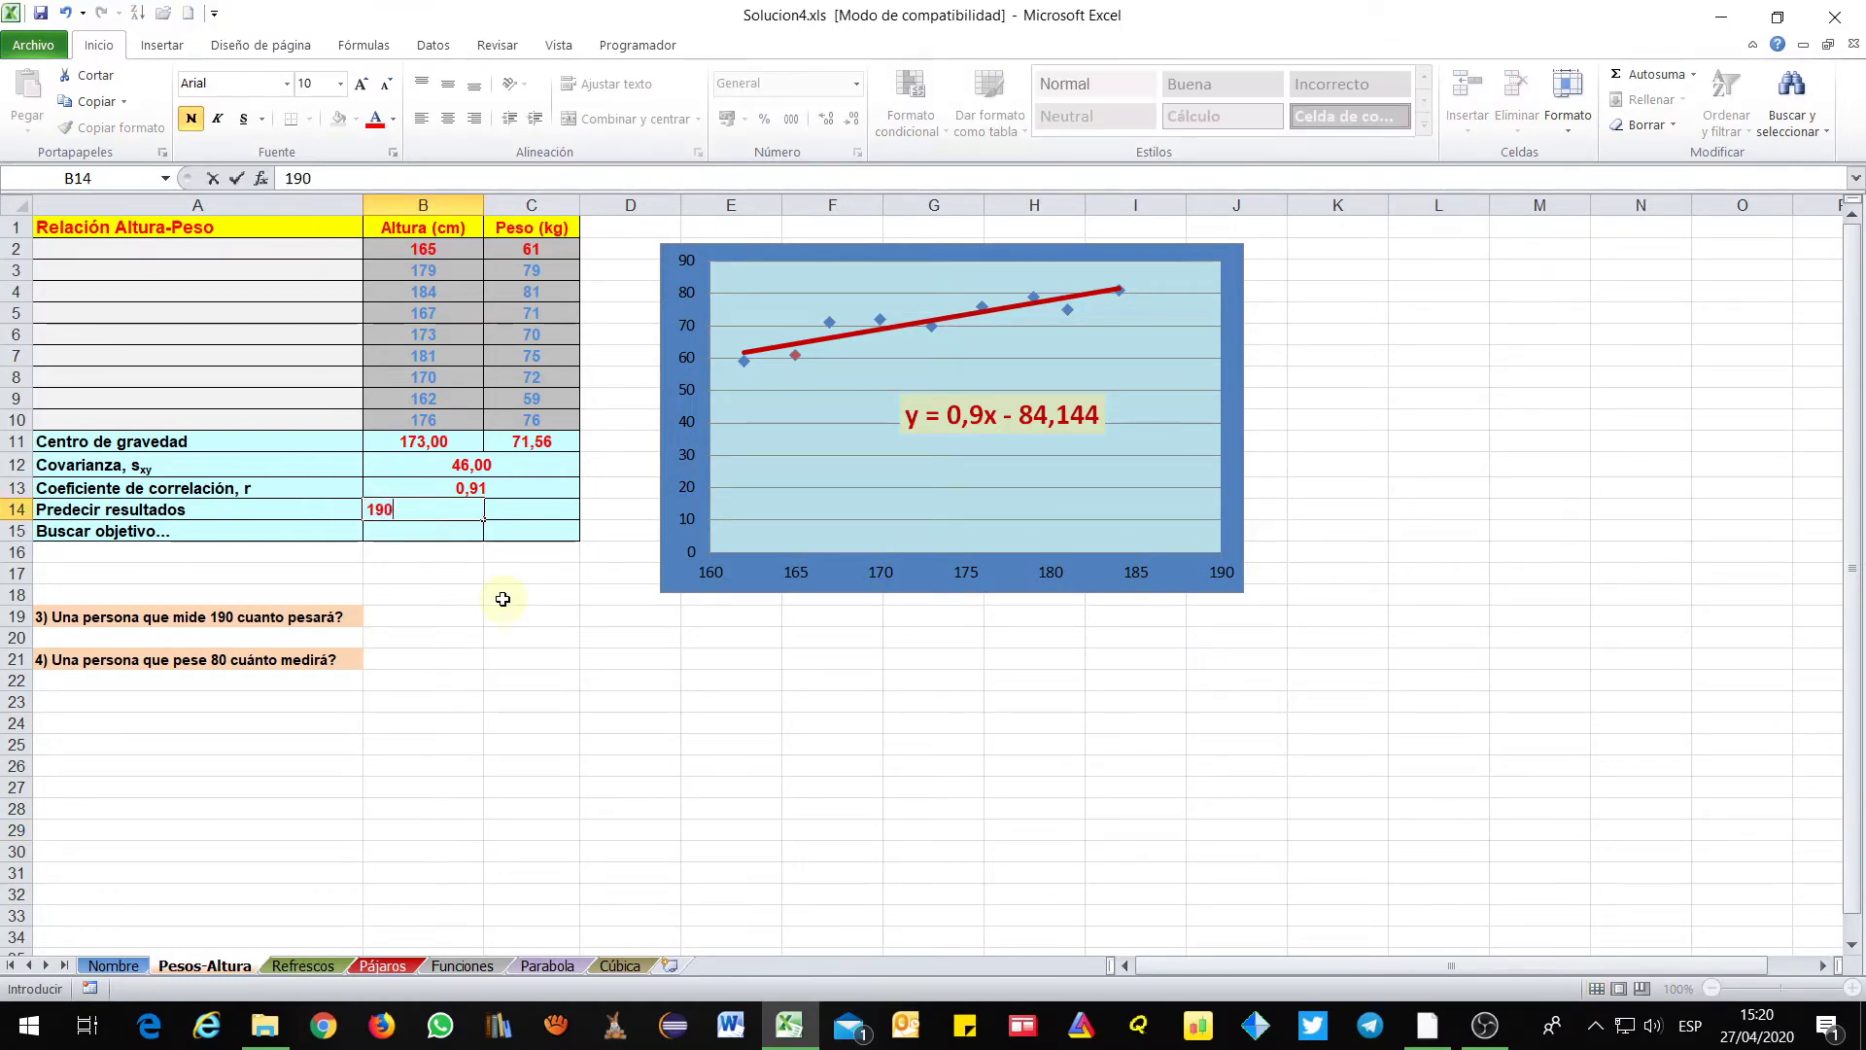
Enter the regression formula =0,9*B14-84,144 in cell C14 and review it against the chart's equation
click(521, 514)
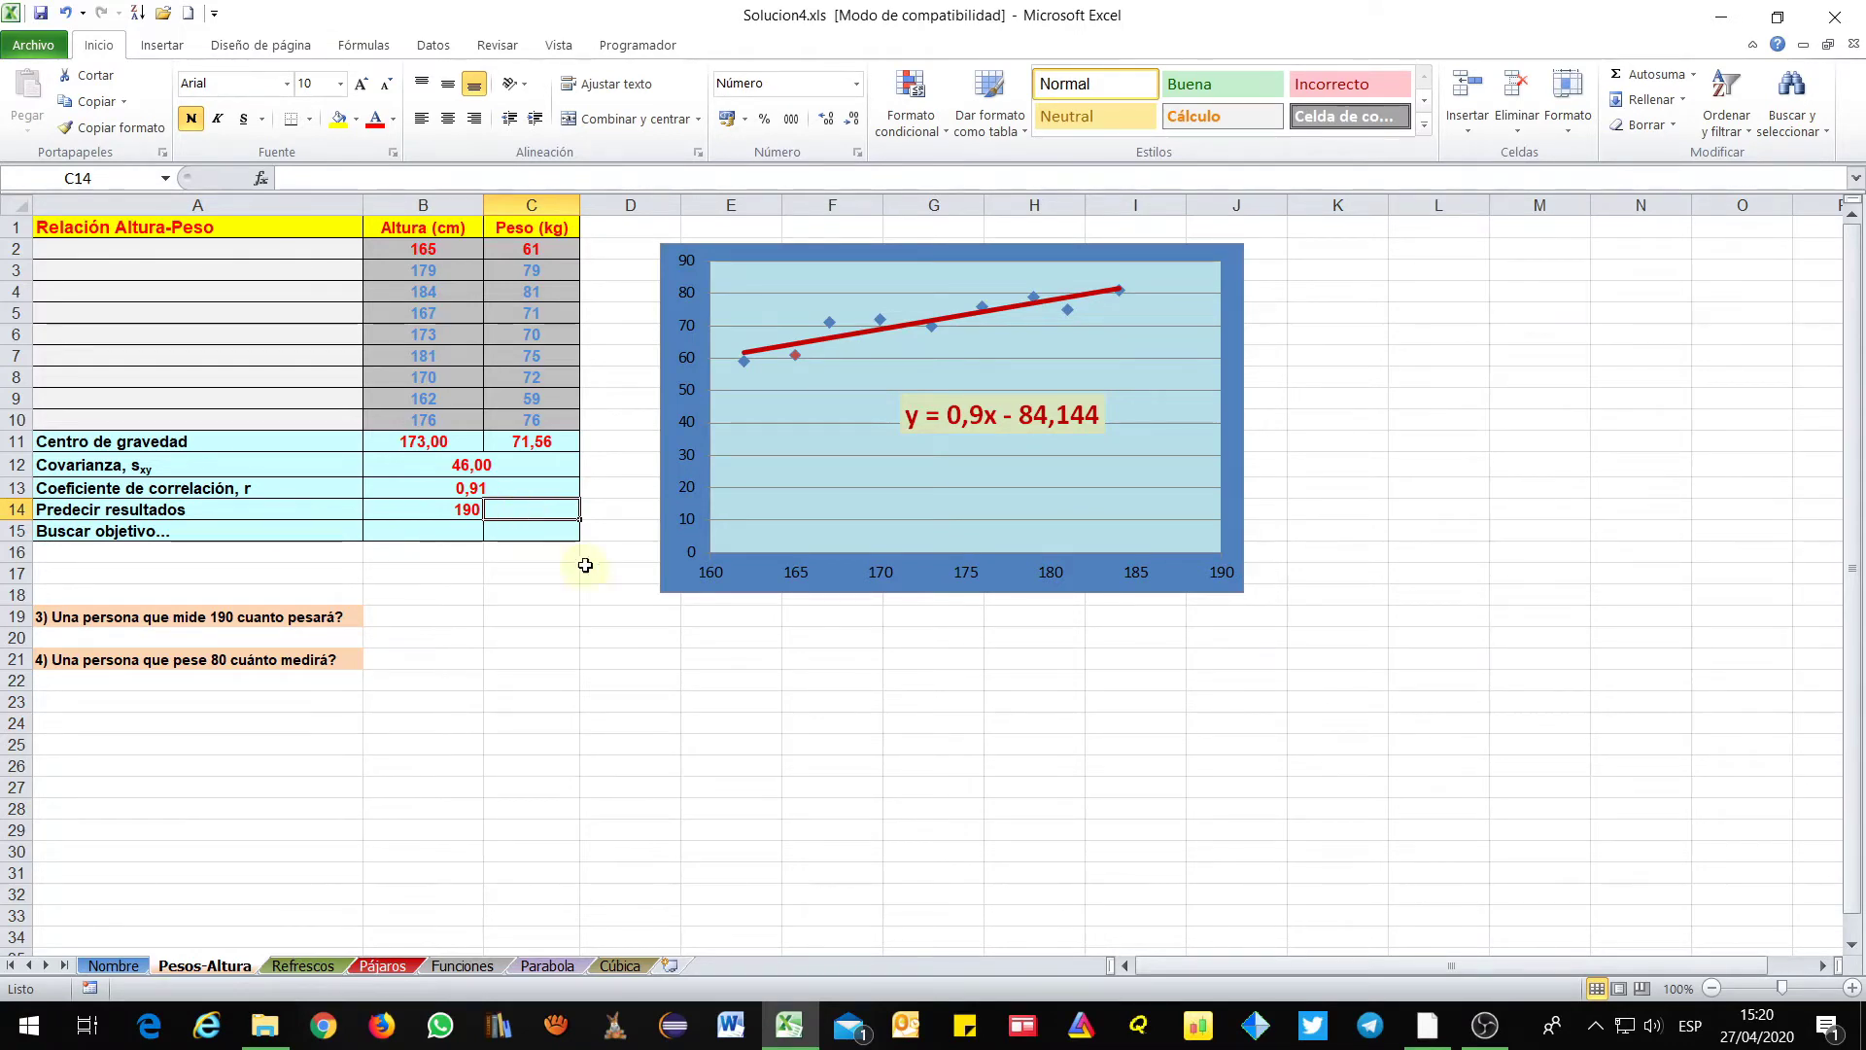
click(301, 178)
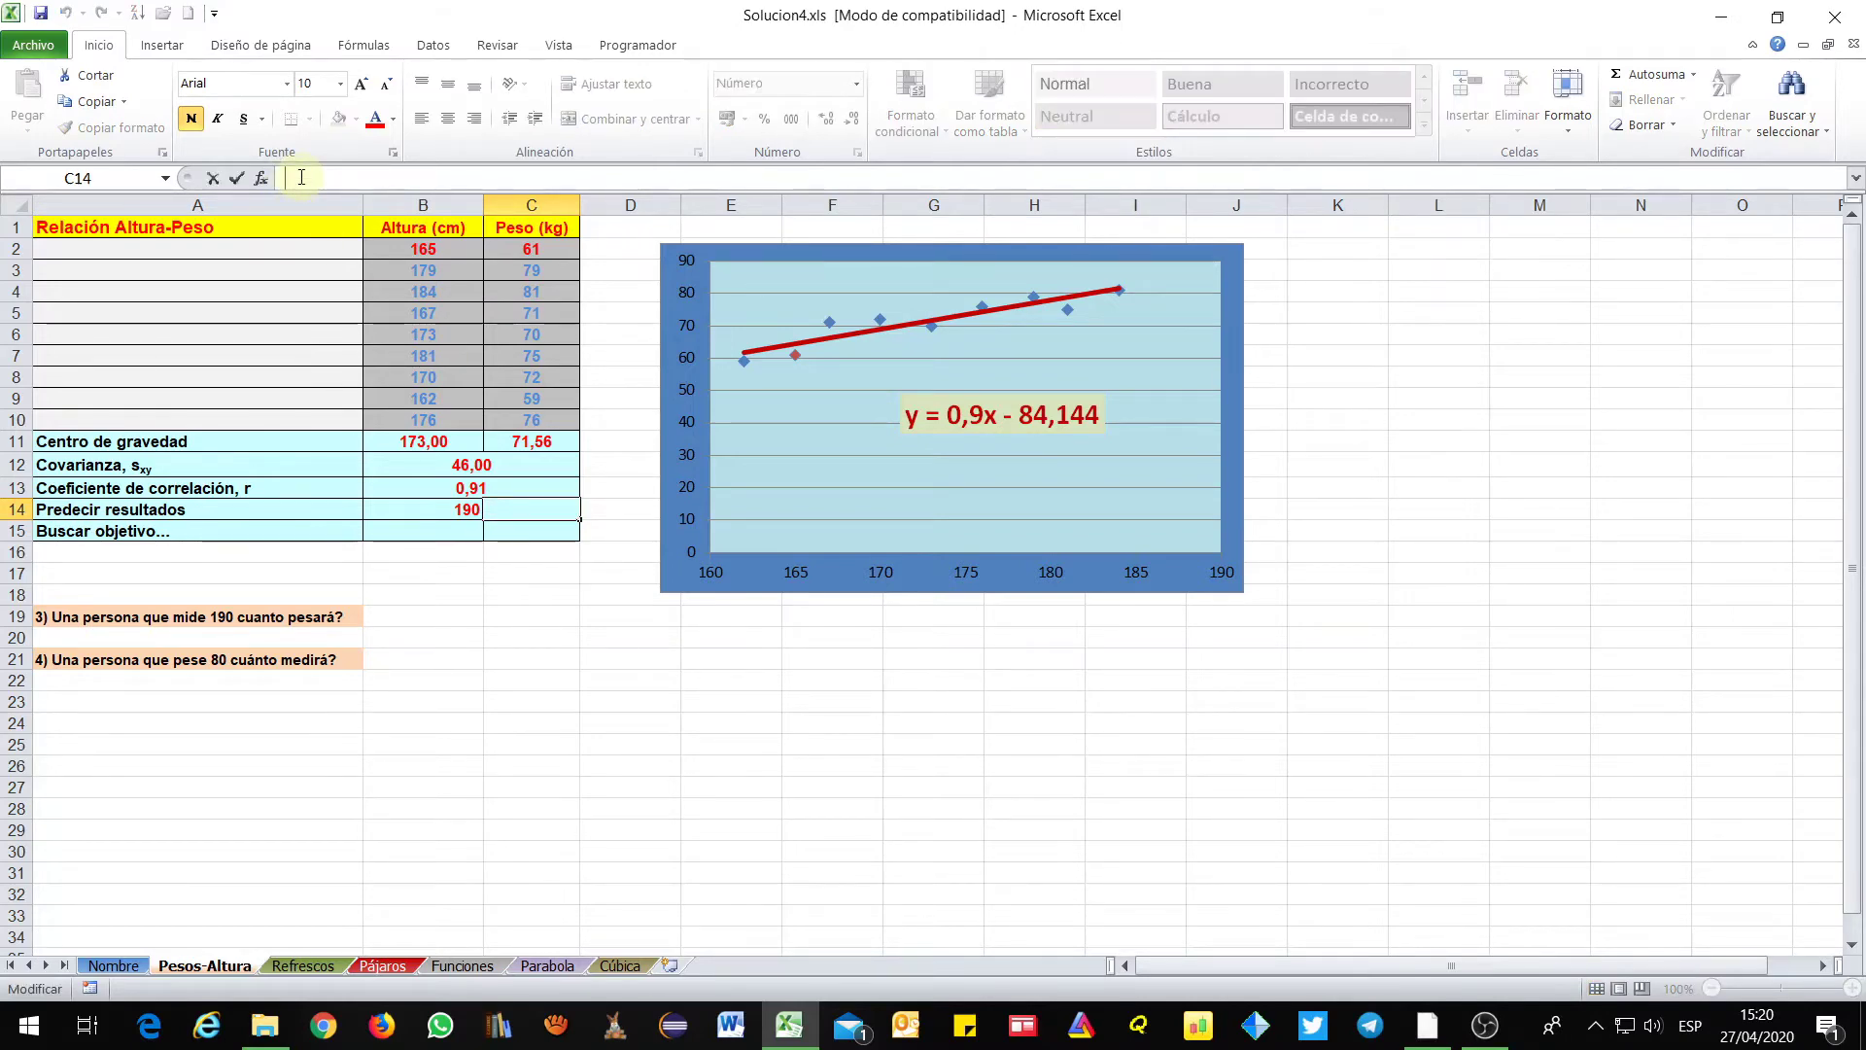
text(=0,9*)
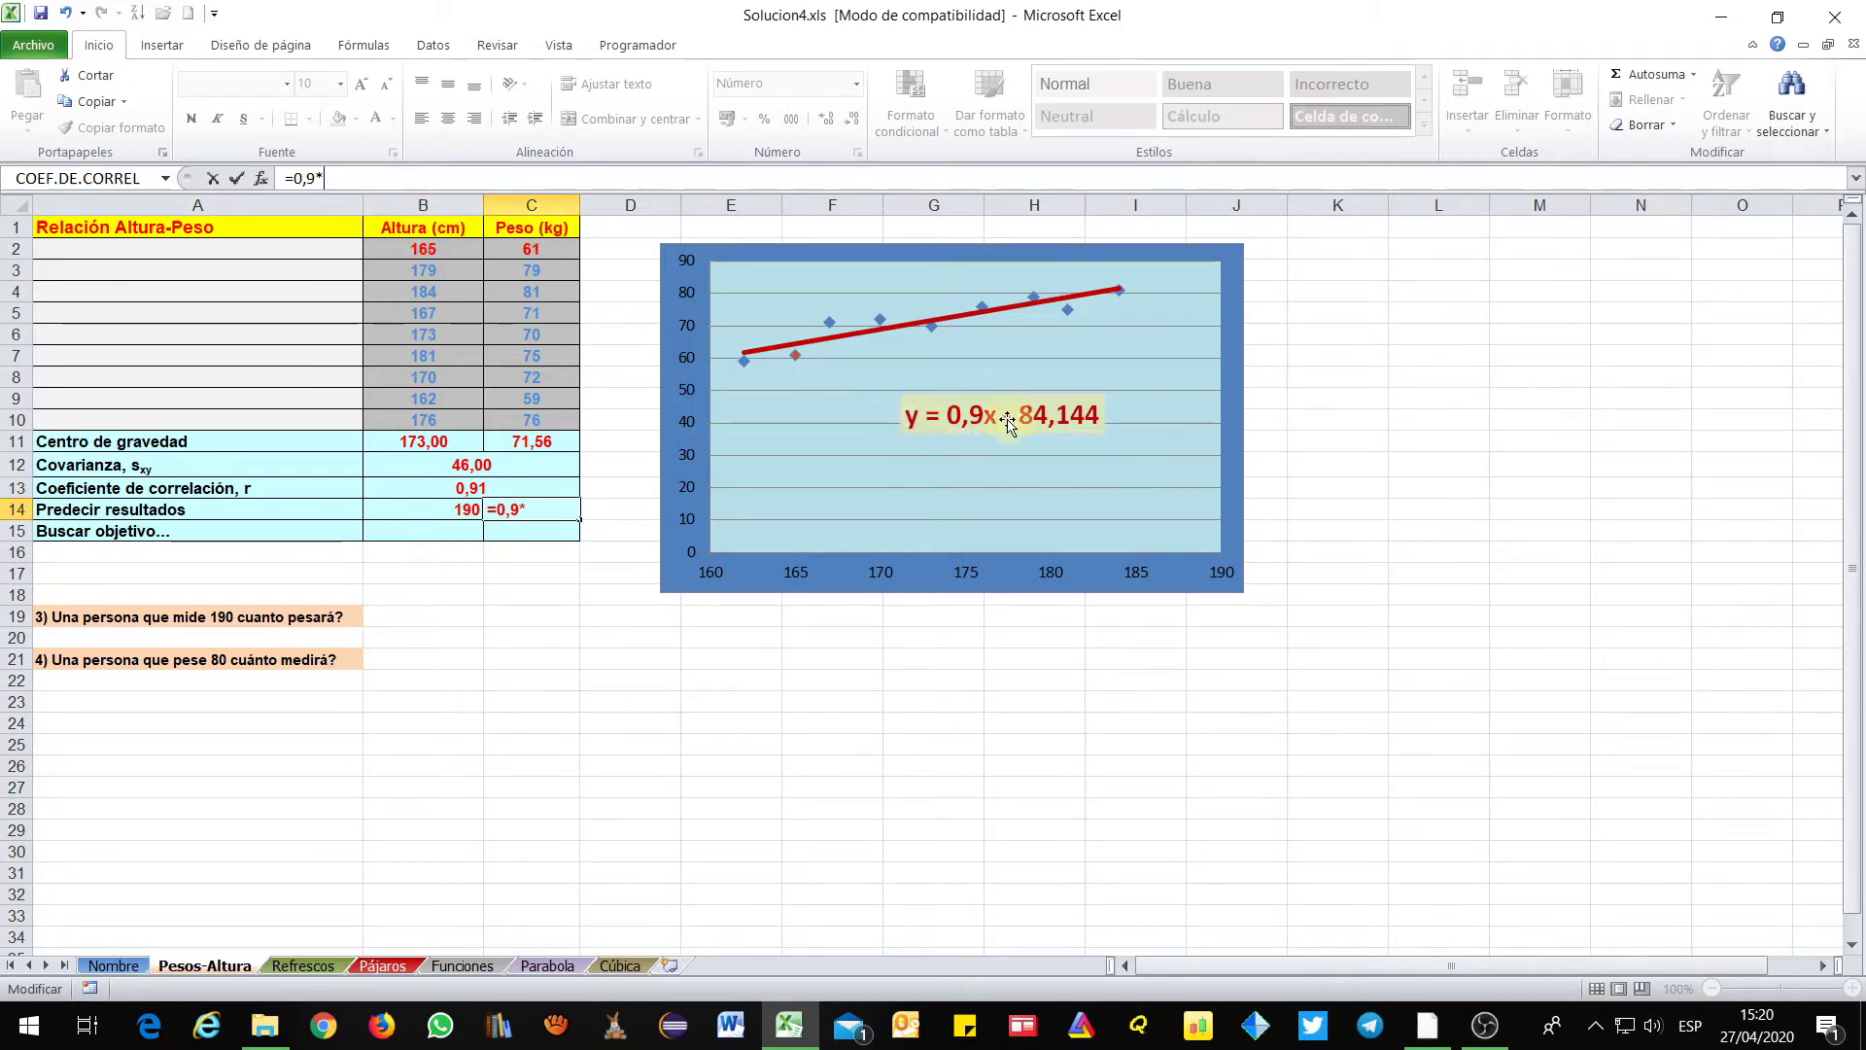
click(430, 509)
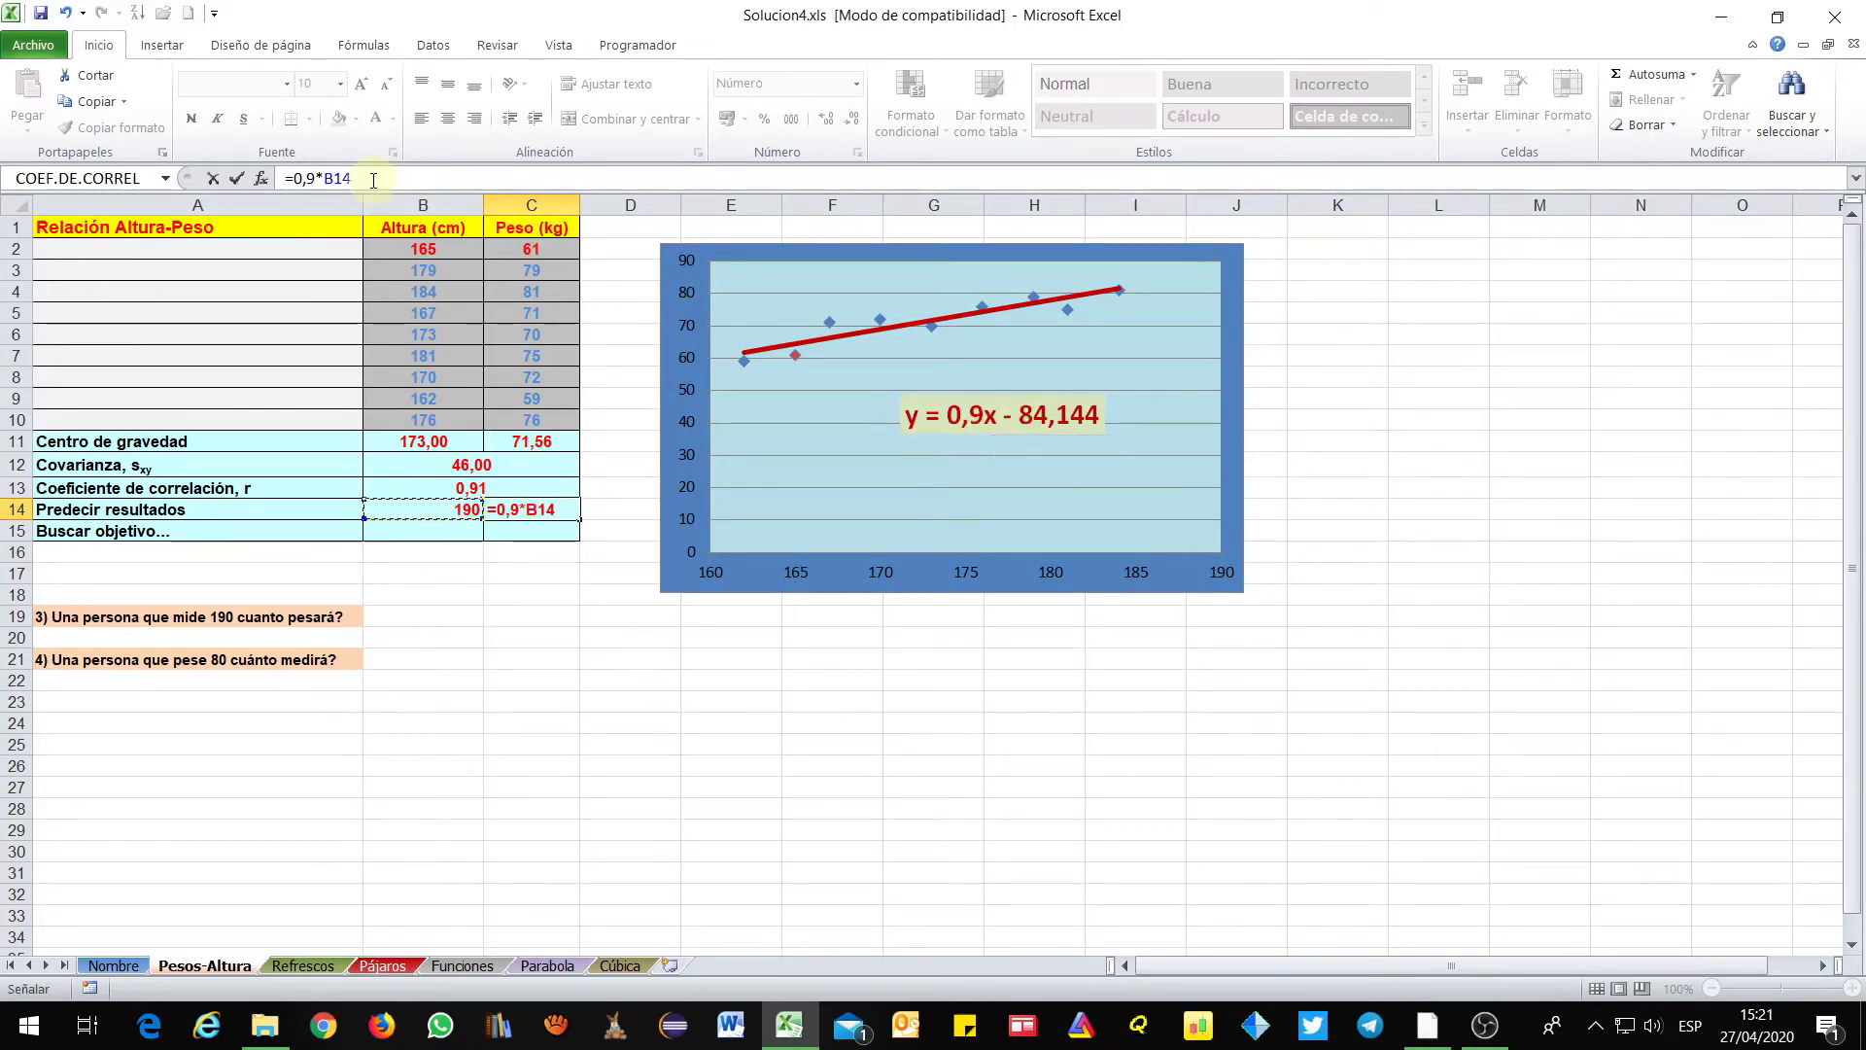
text(-84-)
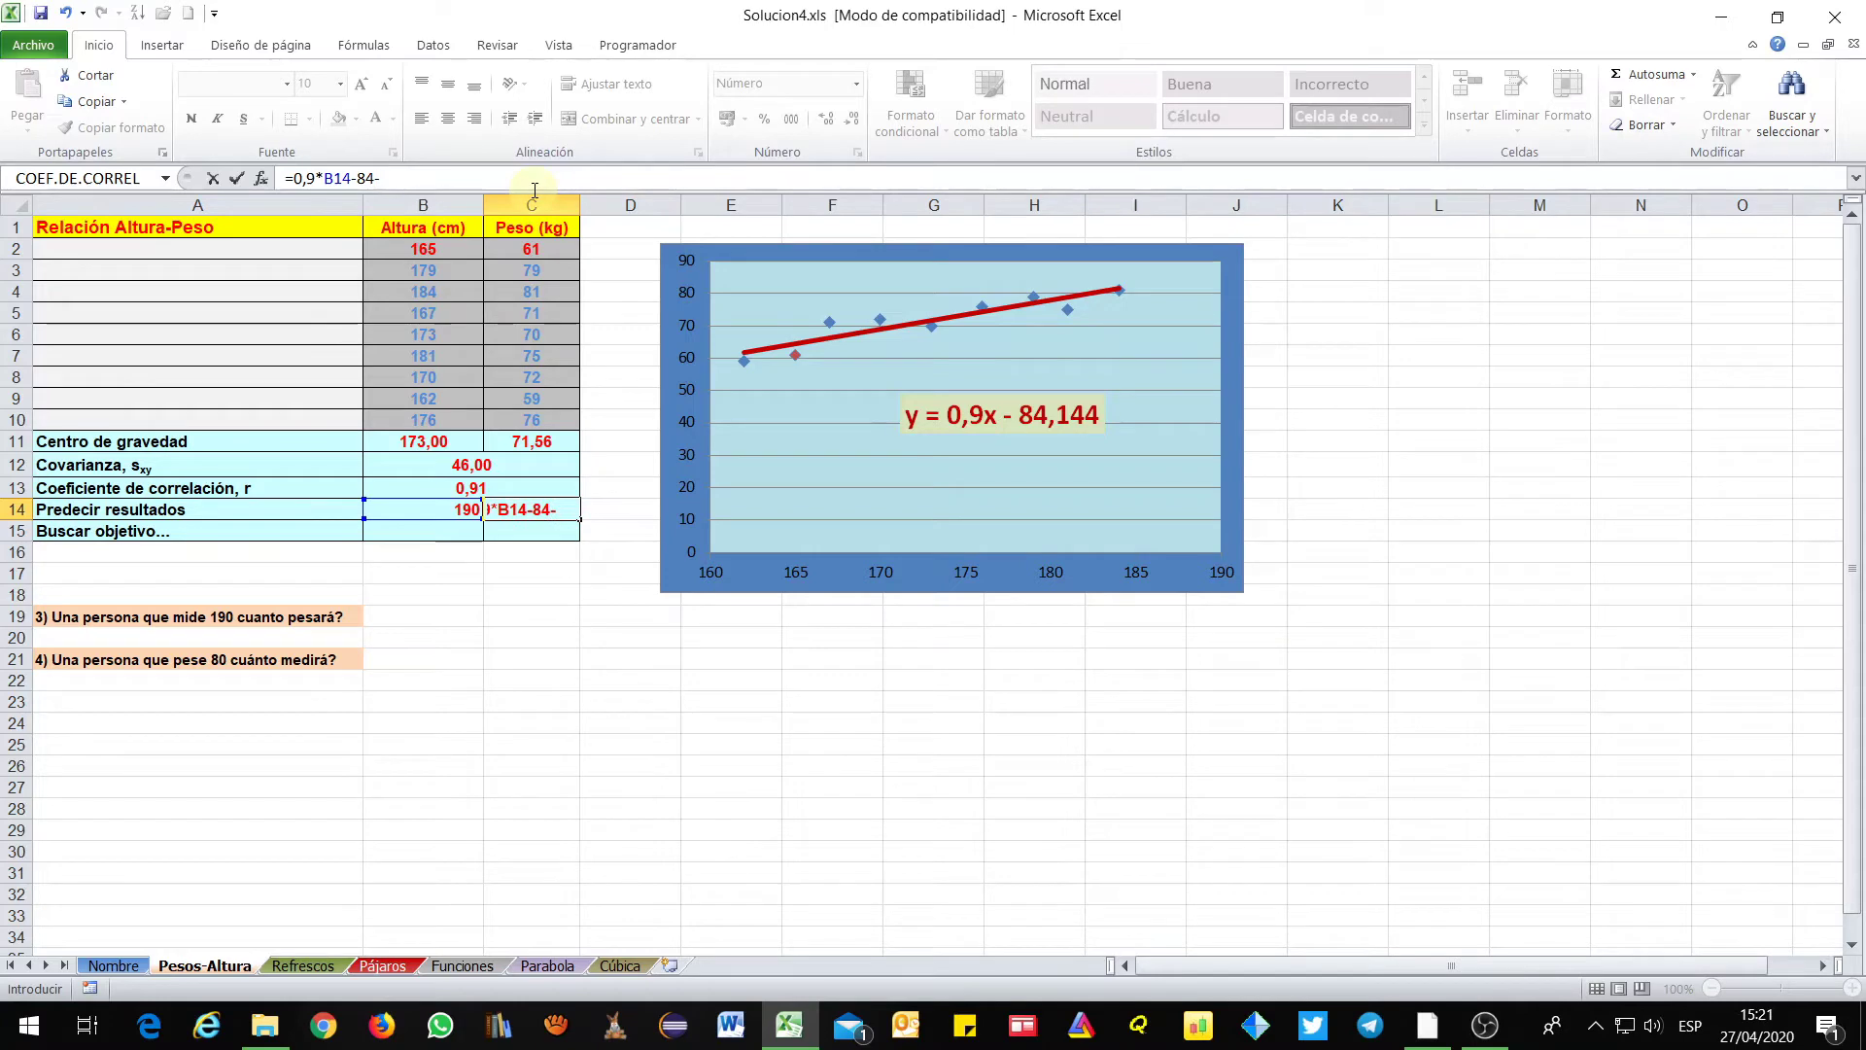
key(BackSpace)
text(,144)
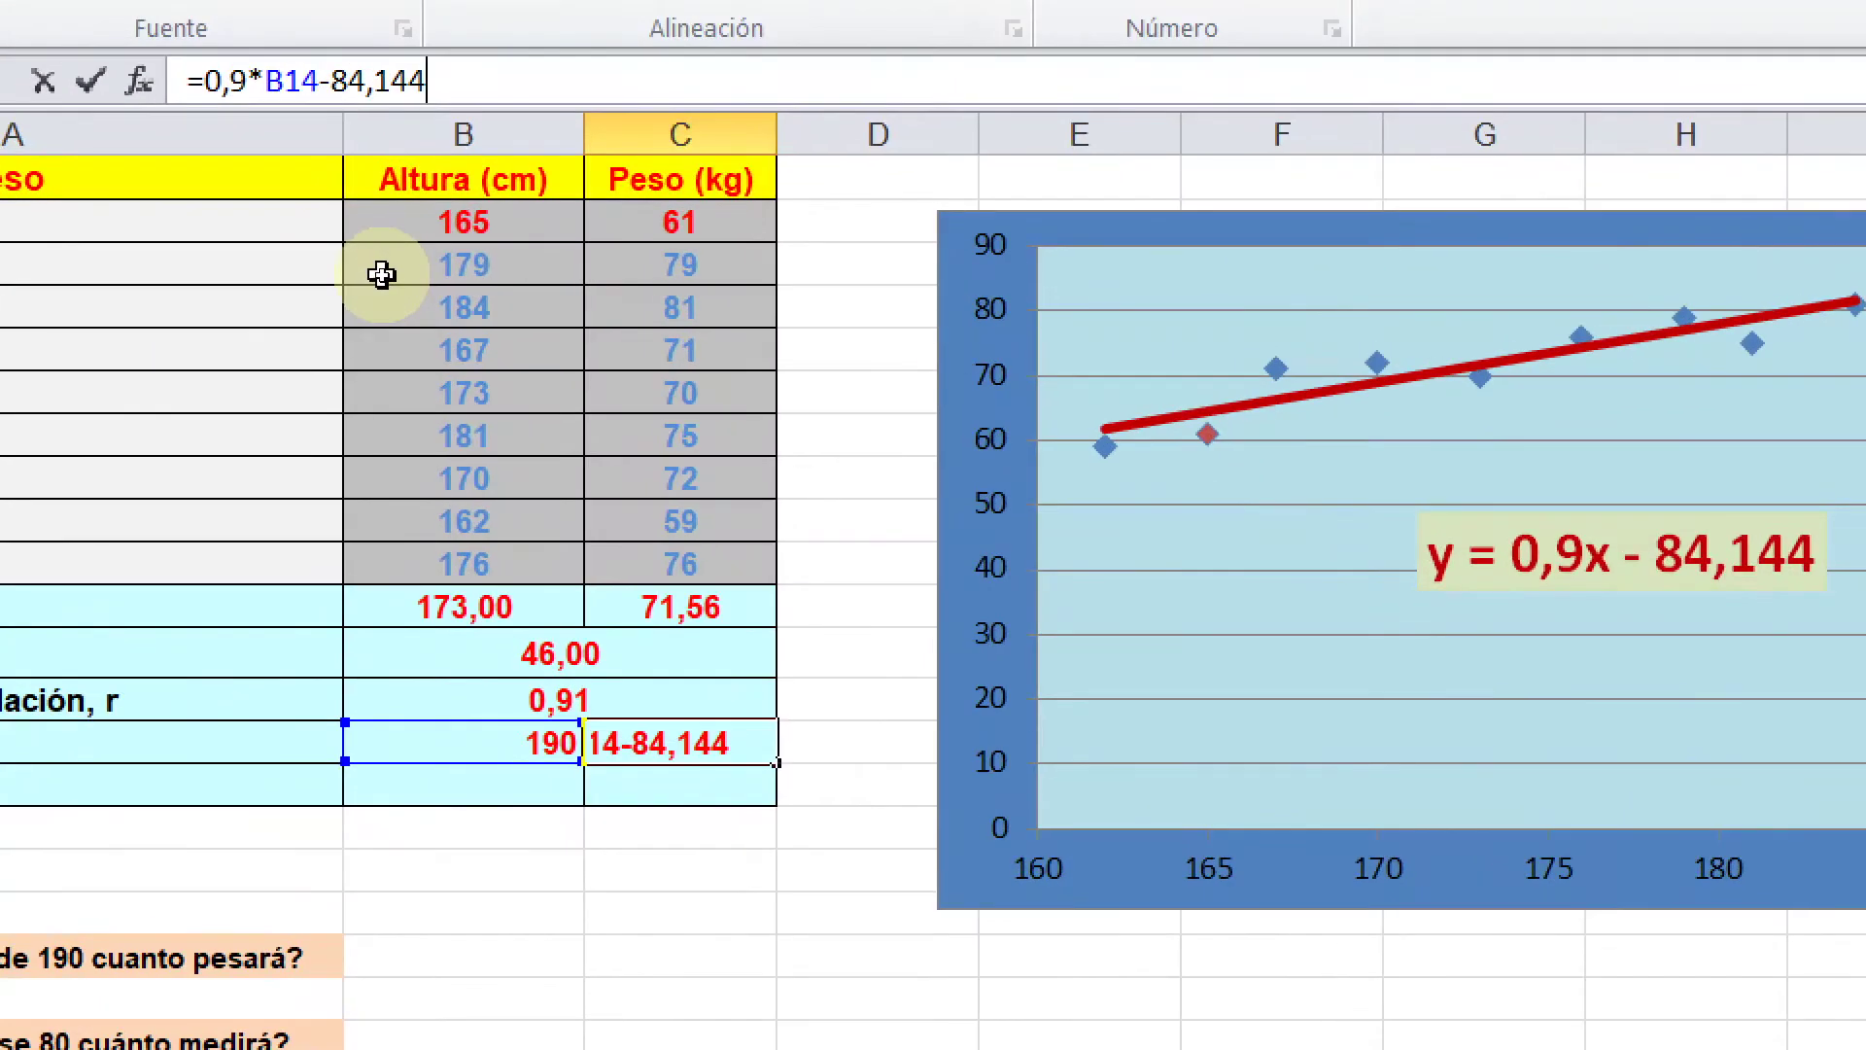
click(381, 274)
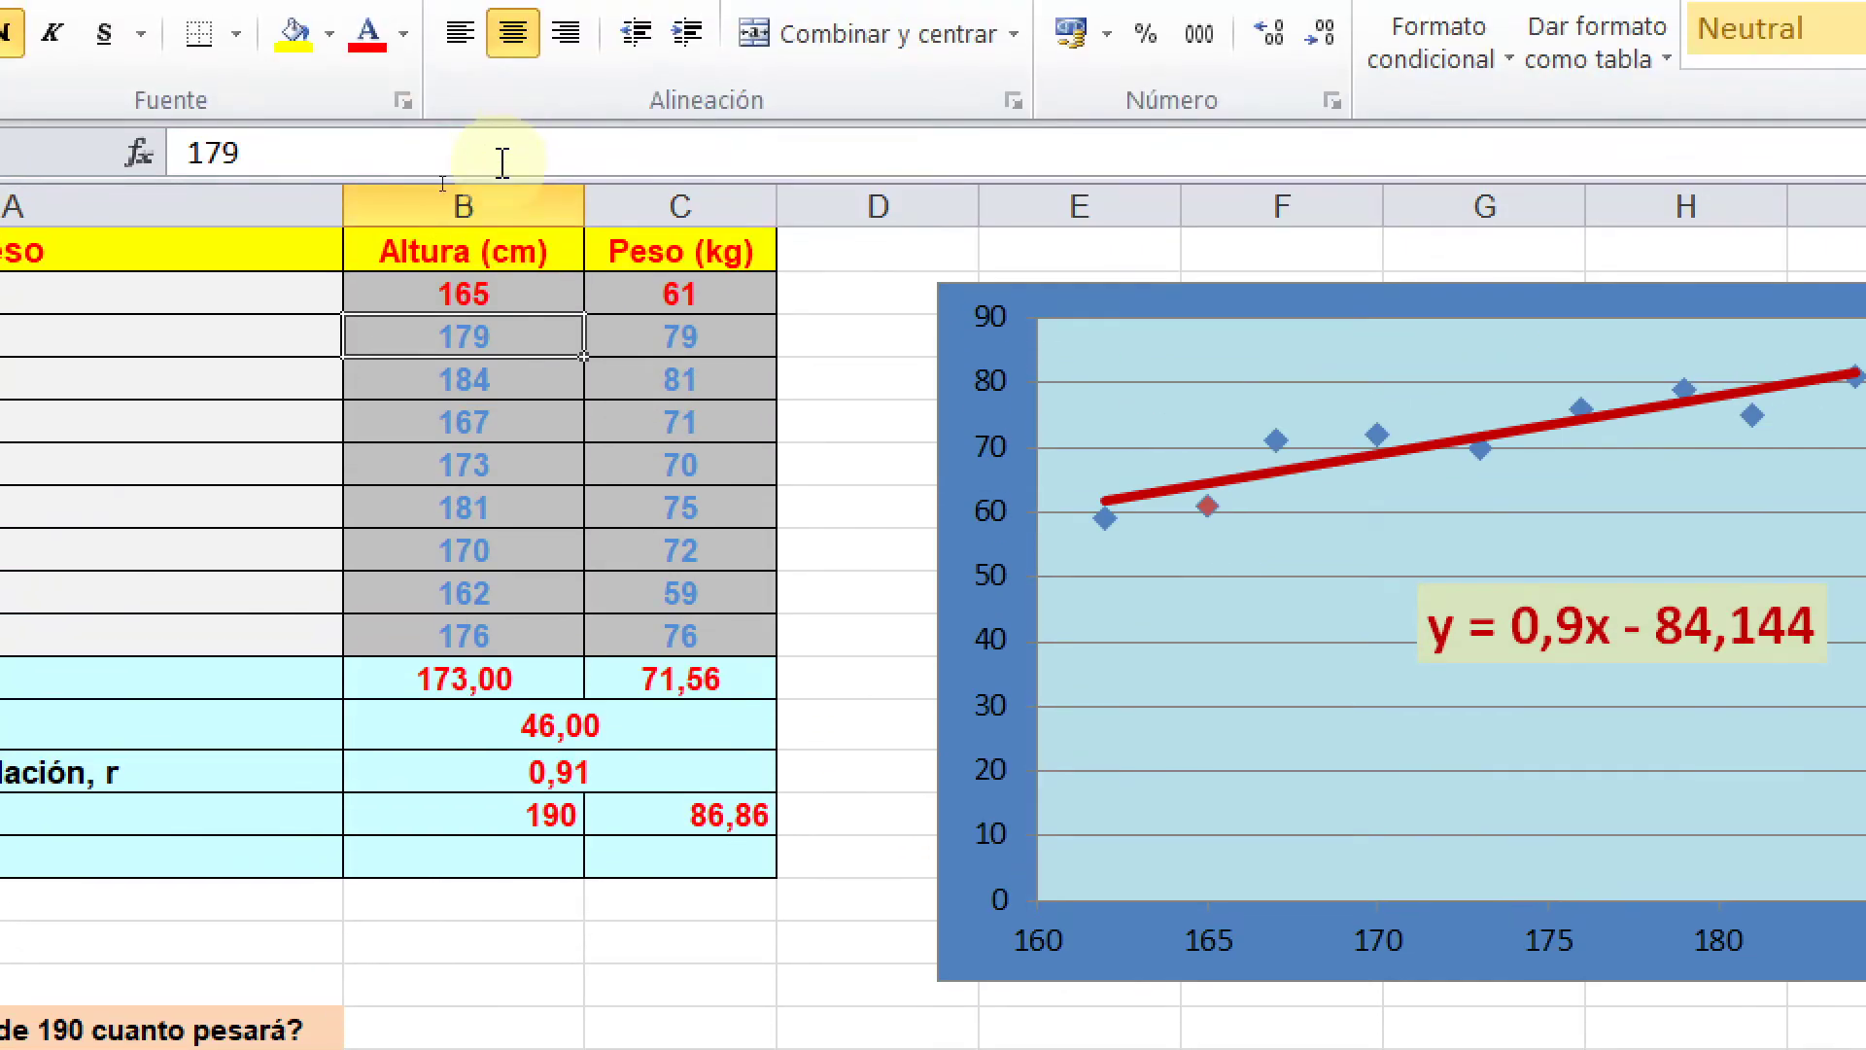
click(500, 159)
click(705, 725)
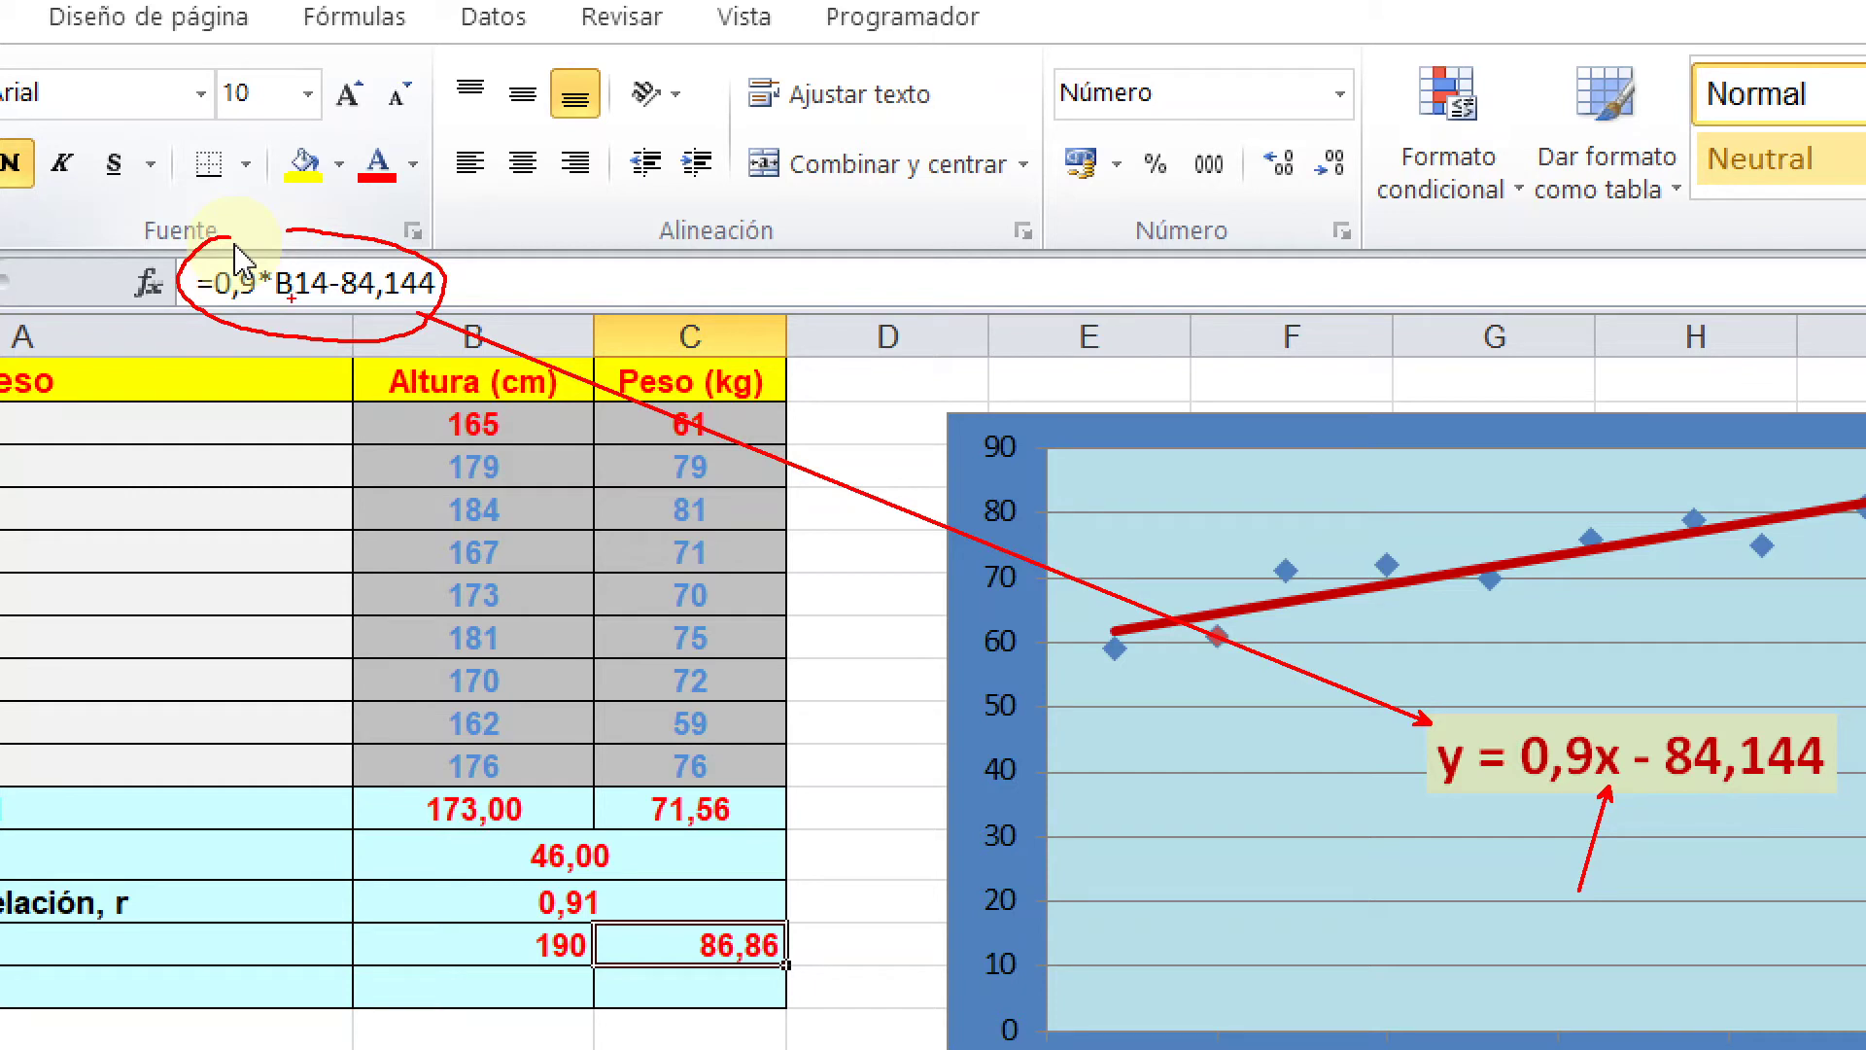
key(Escape)
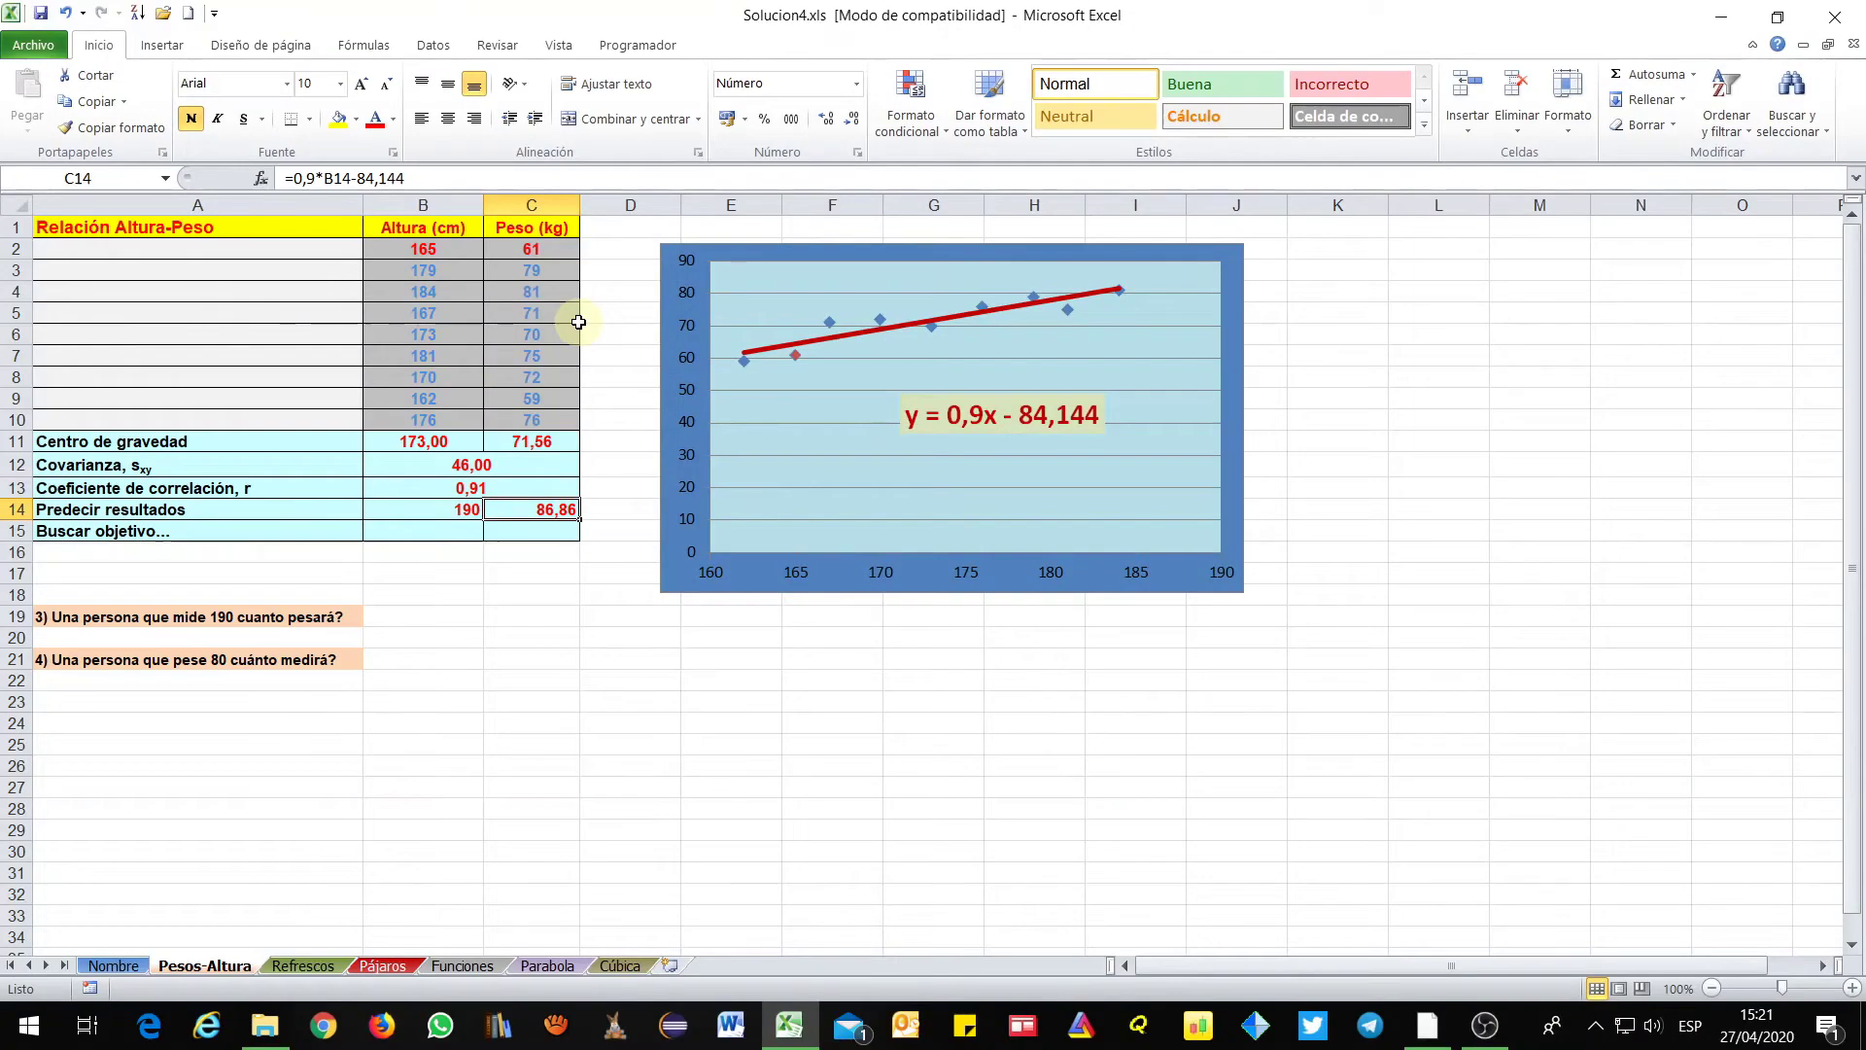
Try heights of 180 and 19 in cell B14, and set the cell back to 190
click(439, 509)
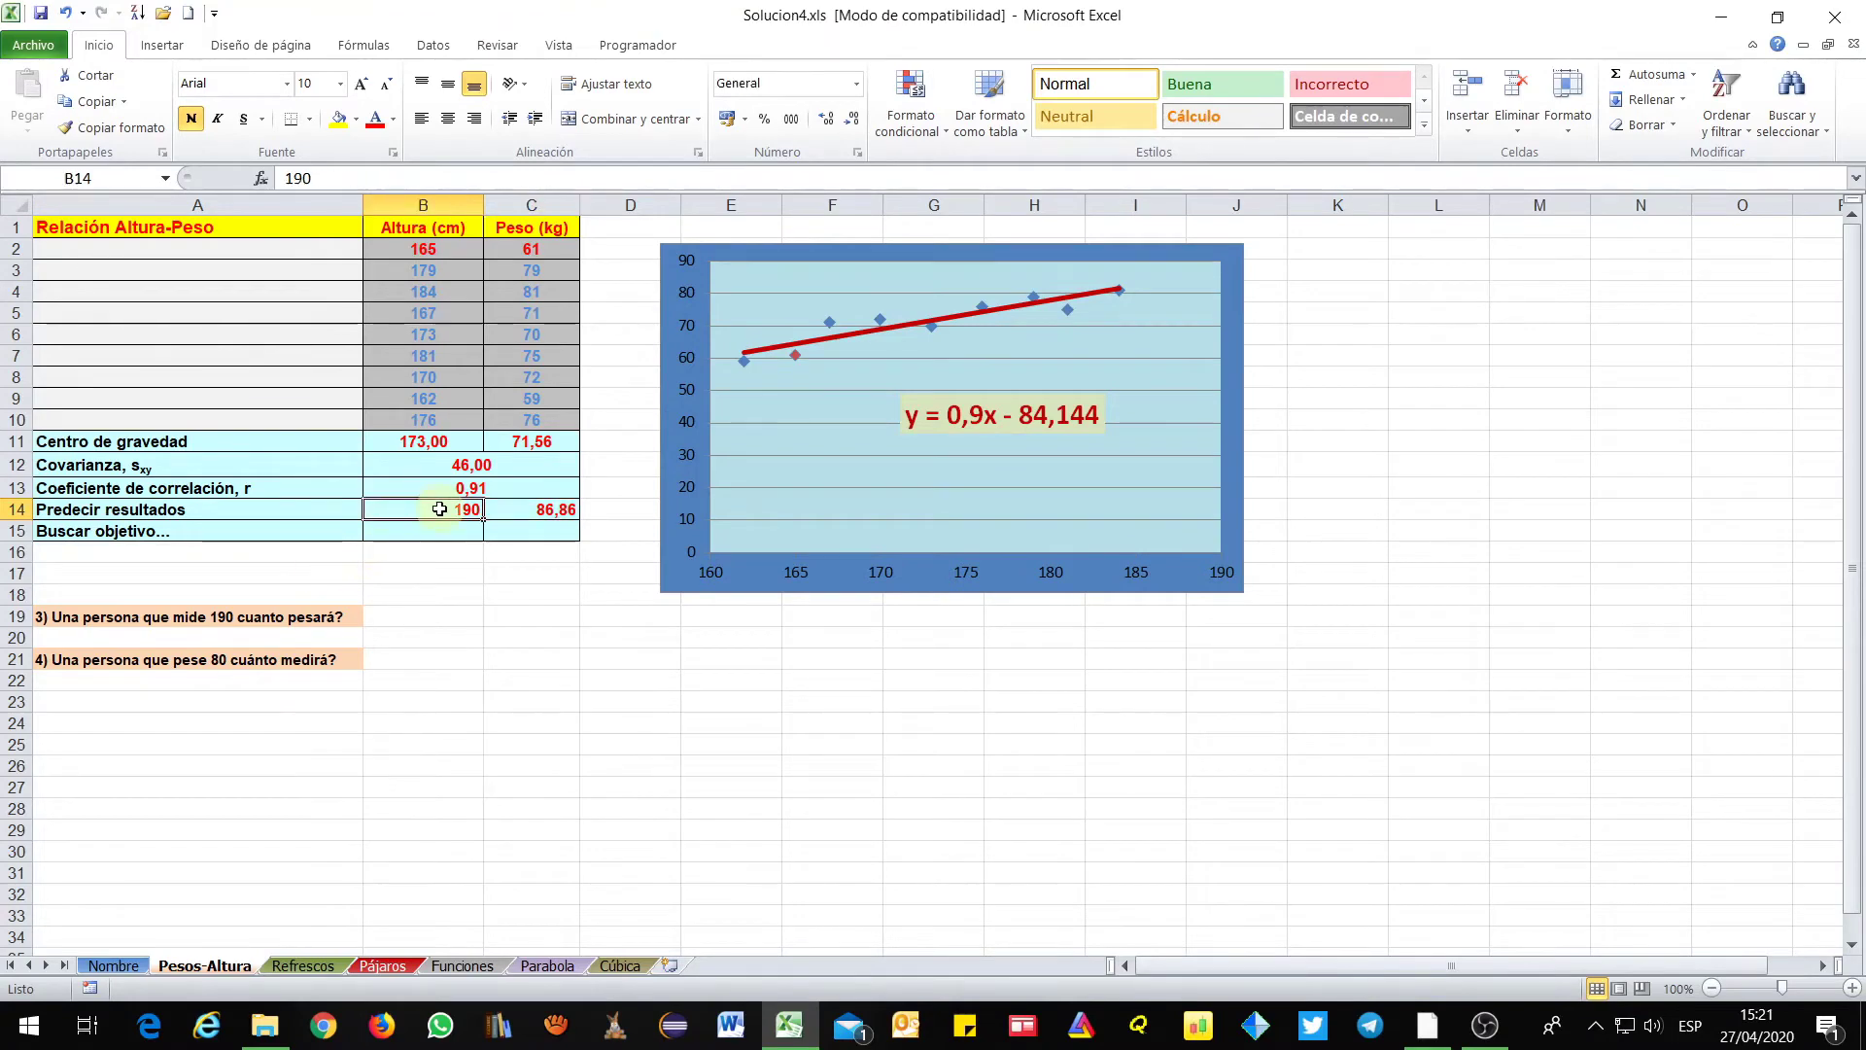
text(180)
key(Return)
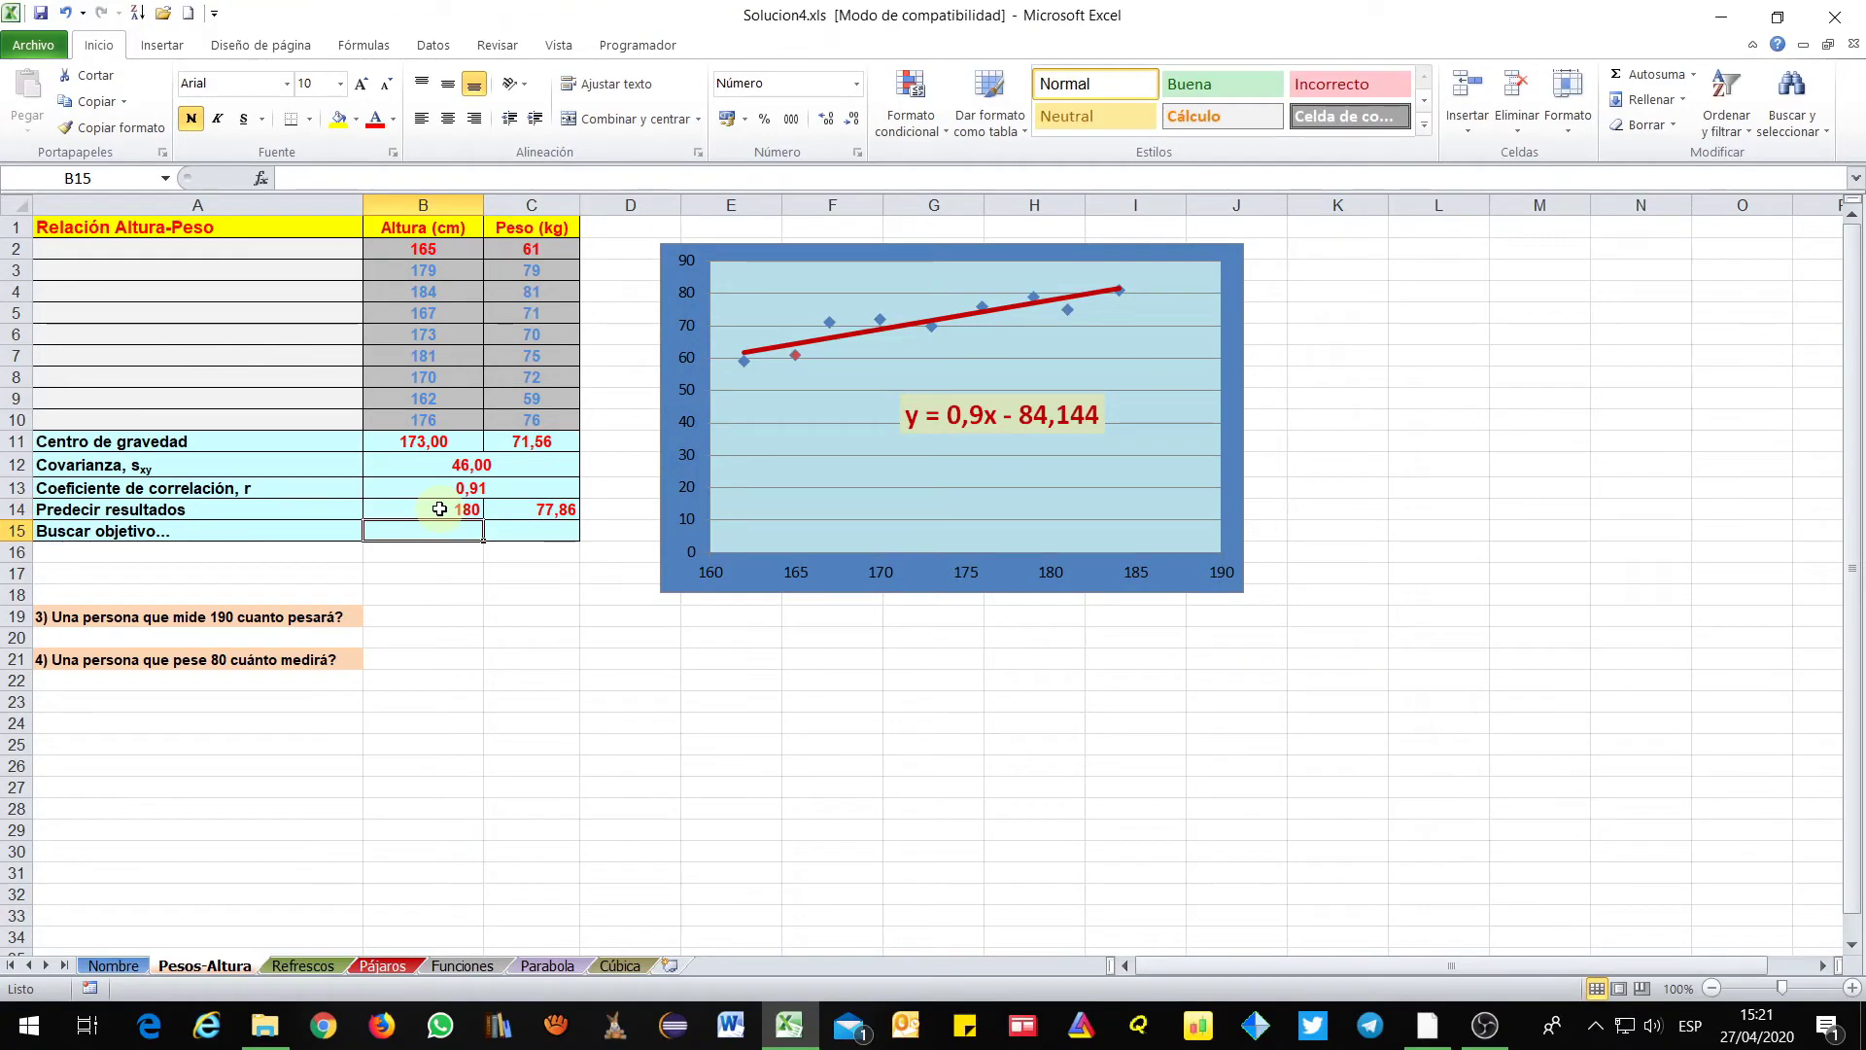
click(456, 509)
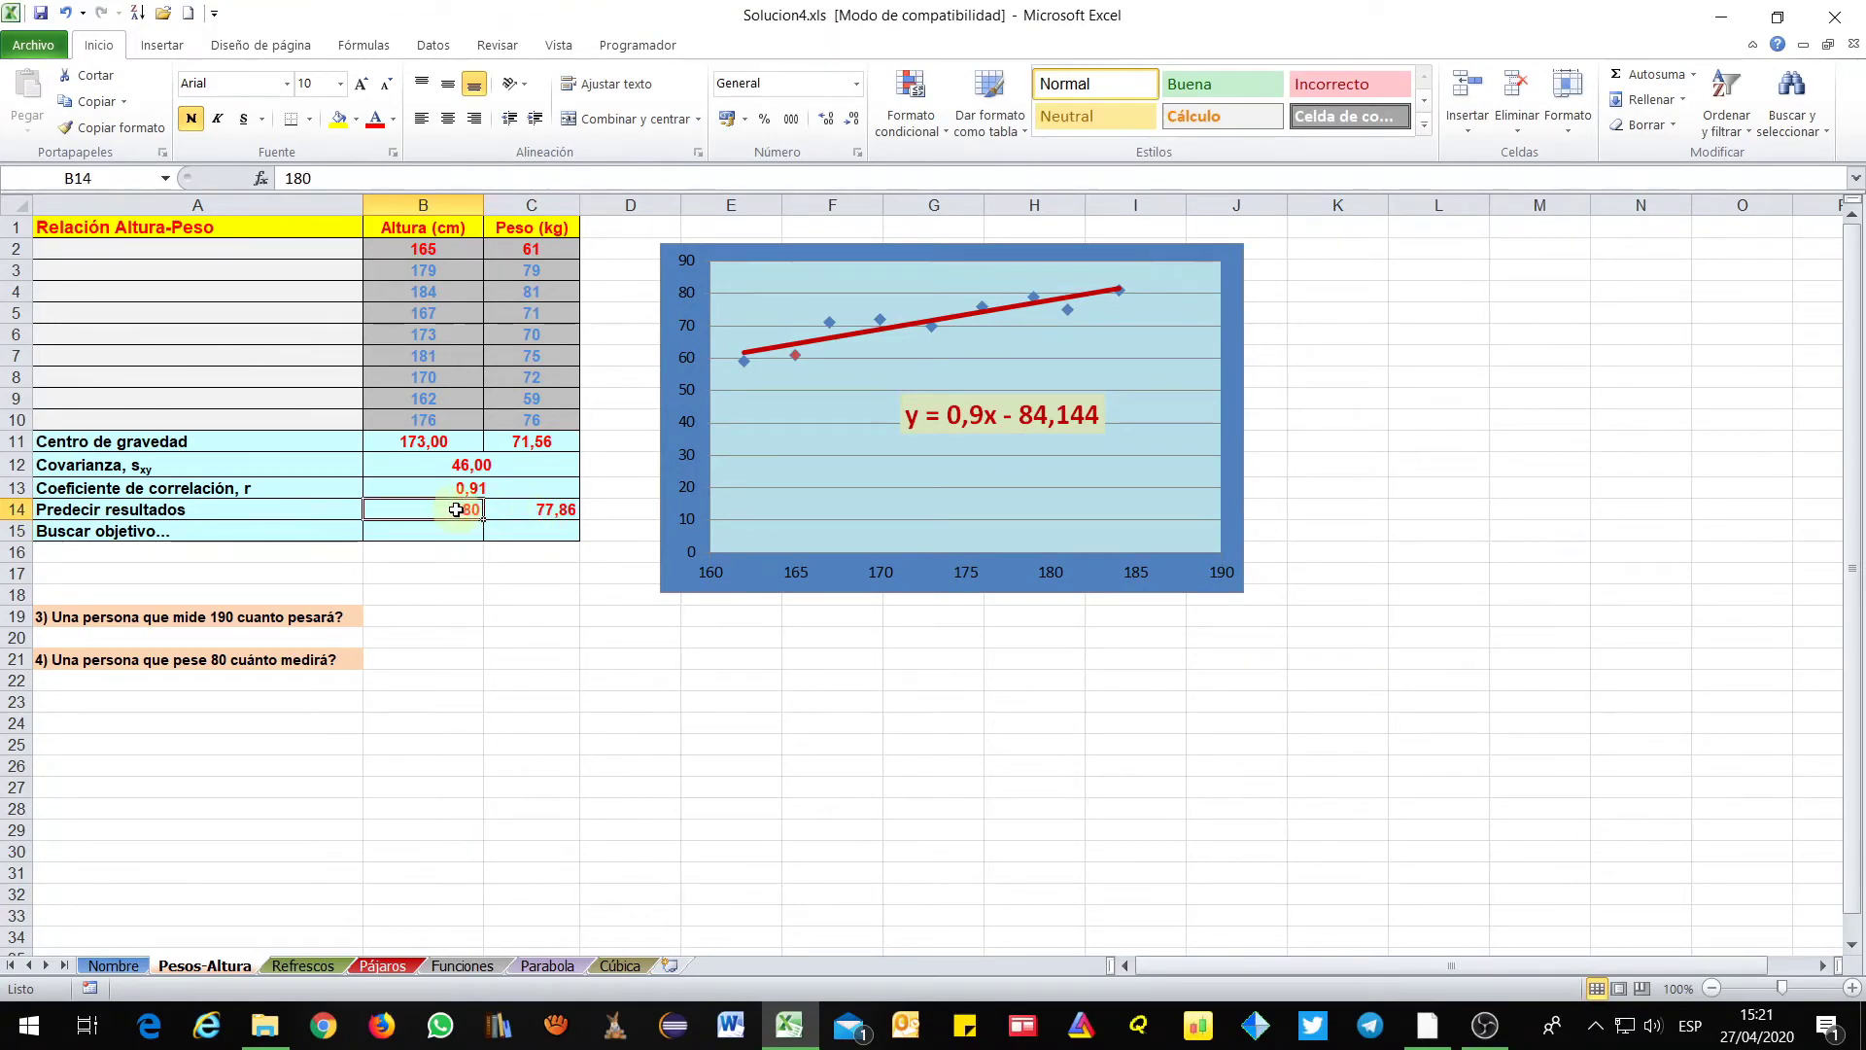
text(18)
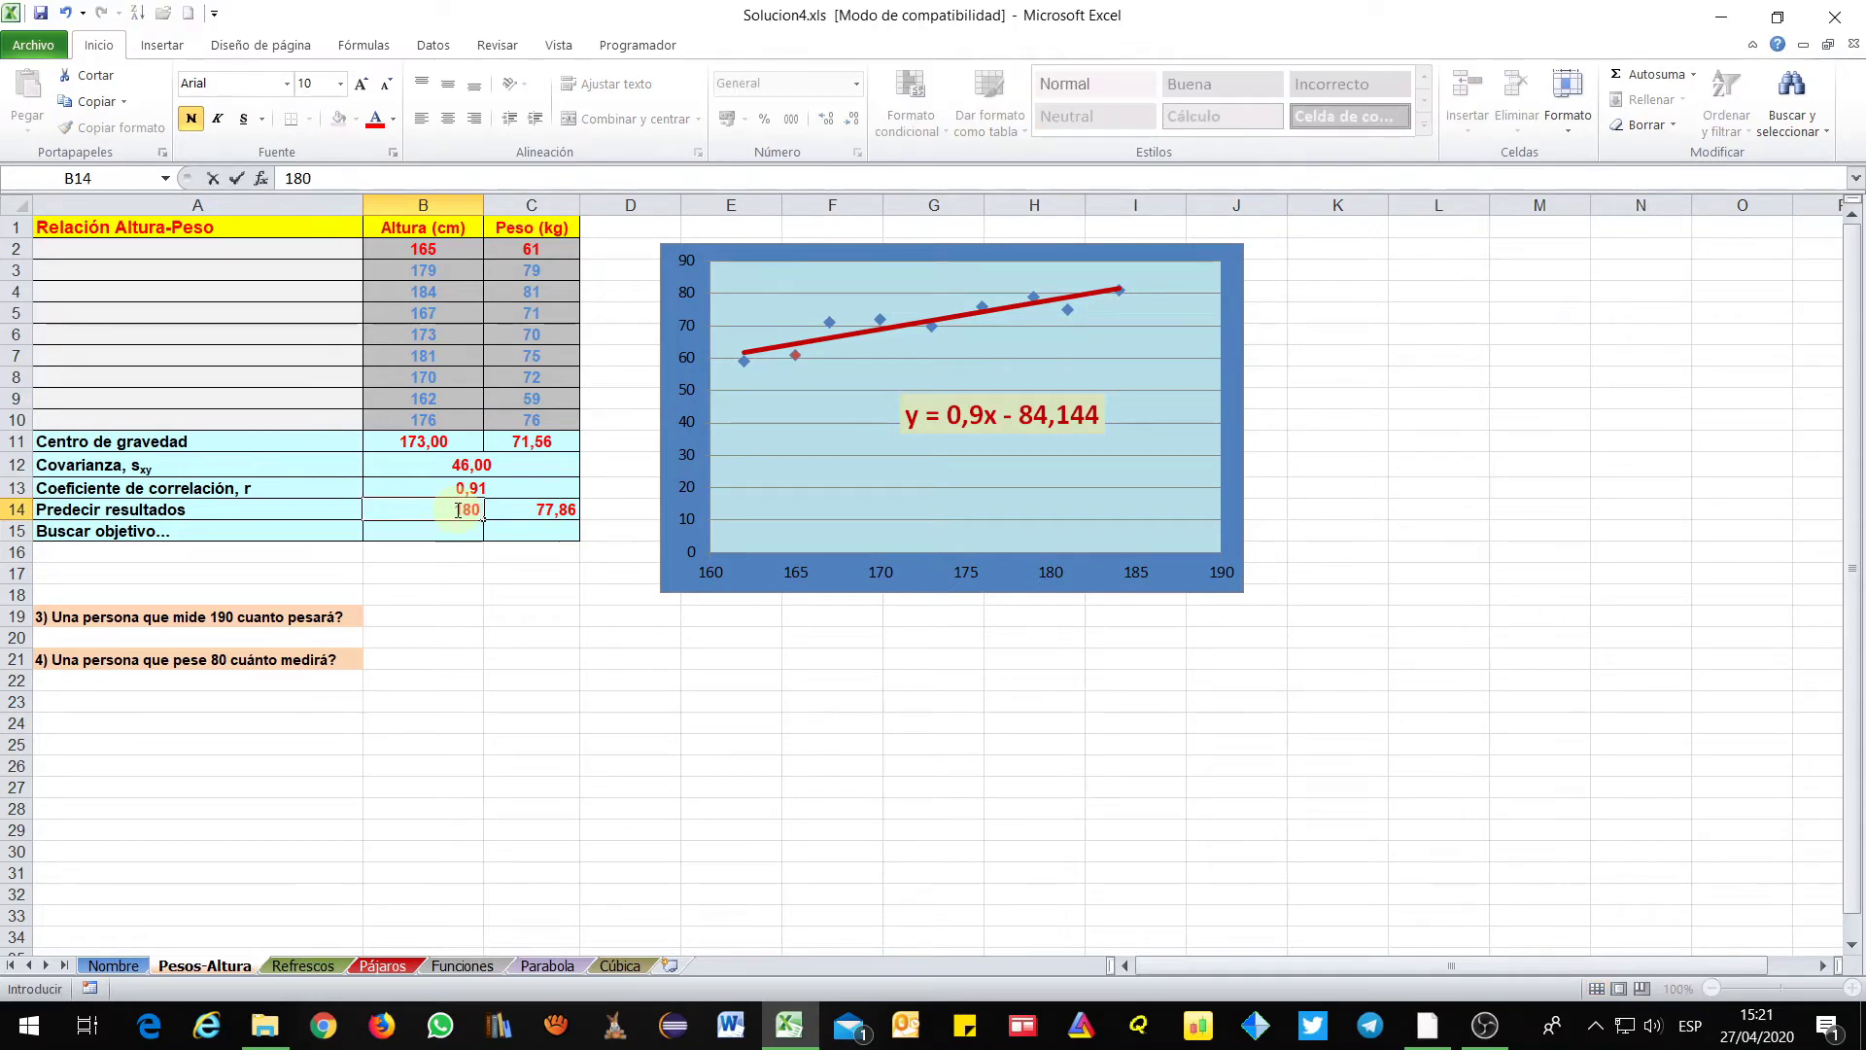
key(Return)
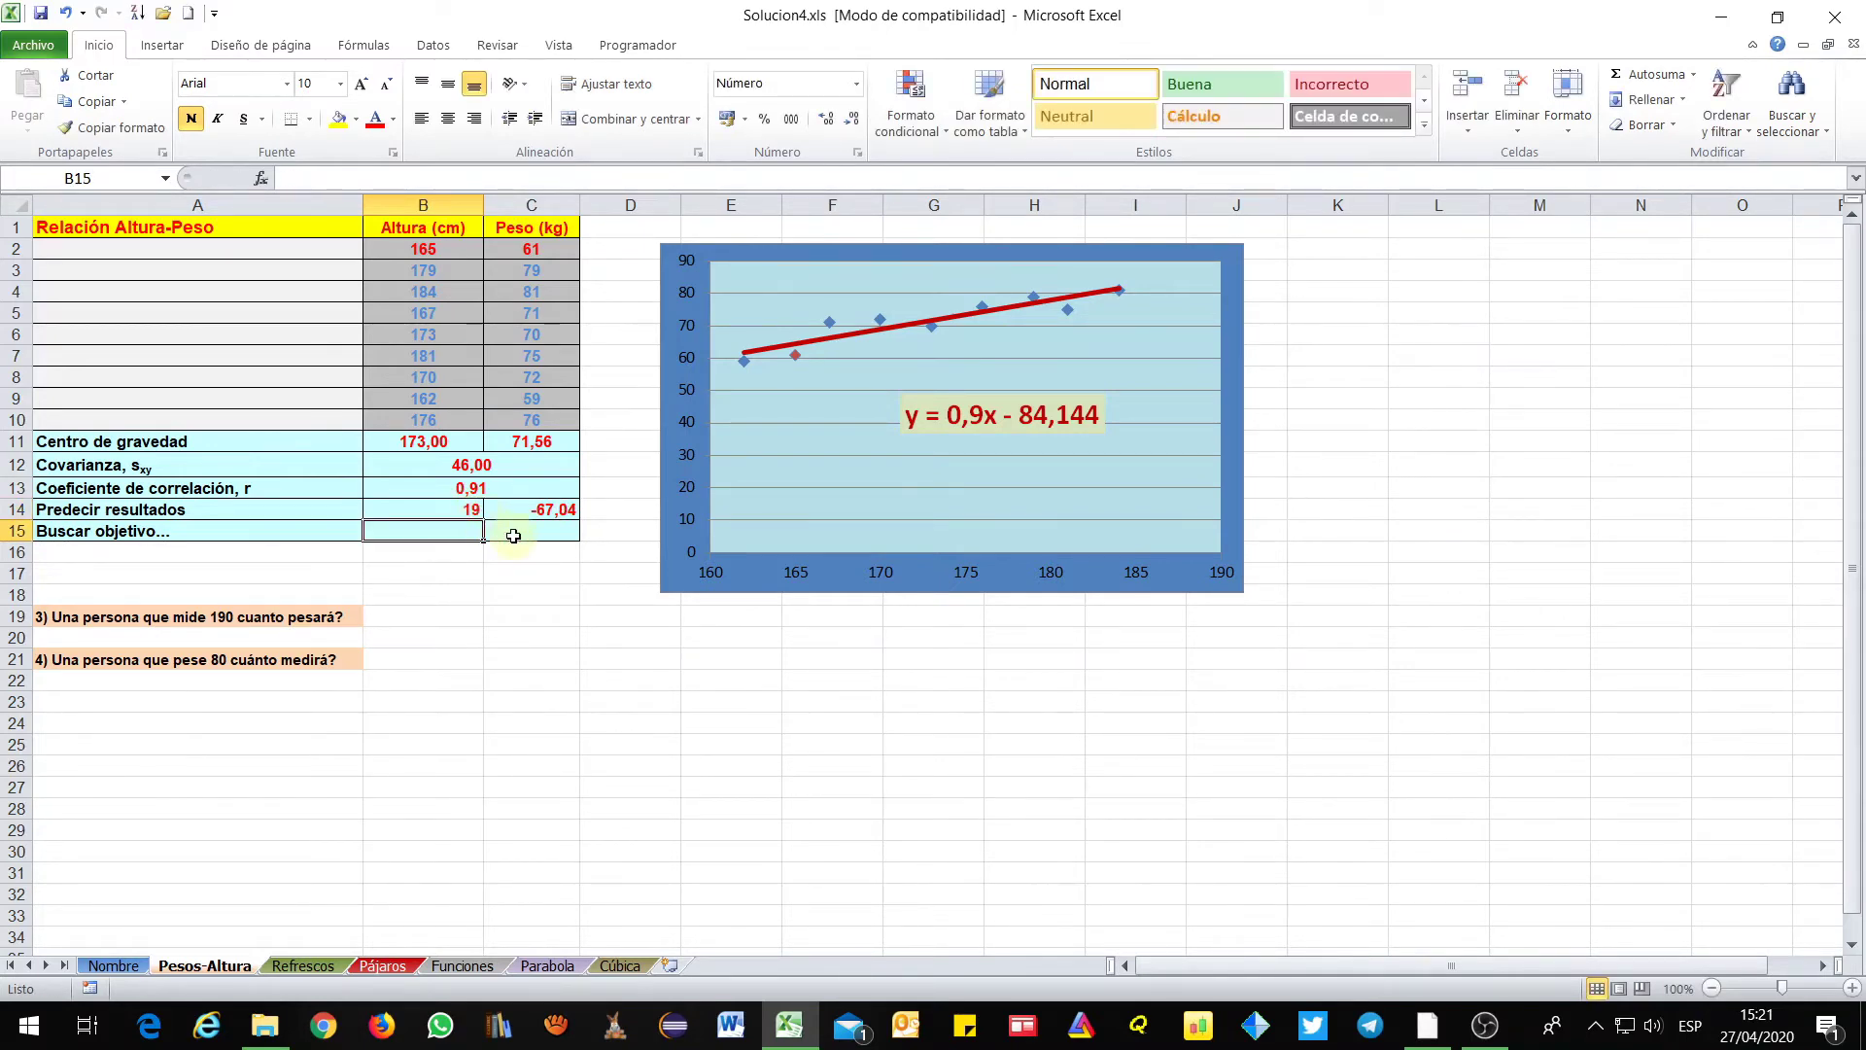
click(460, 507)
text(190)
key(Return)
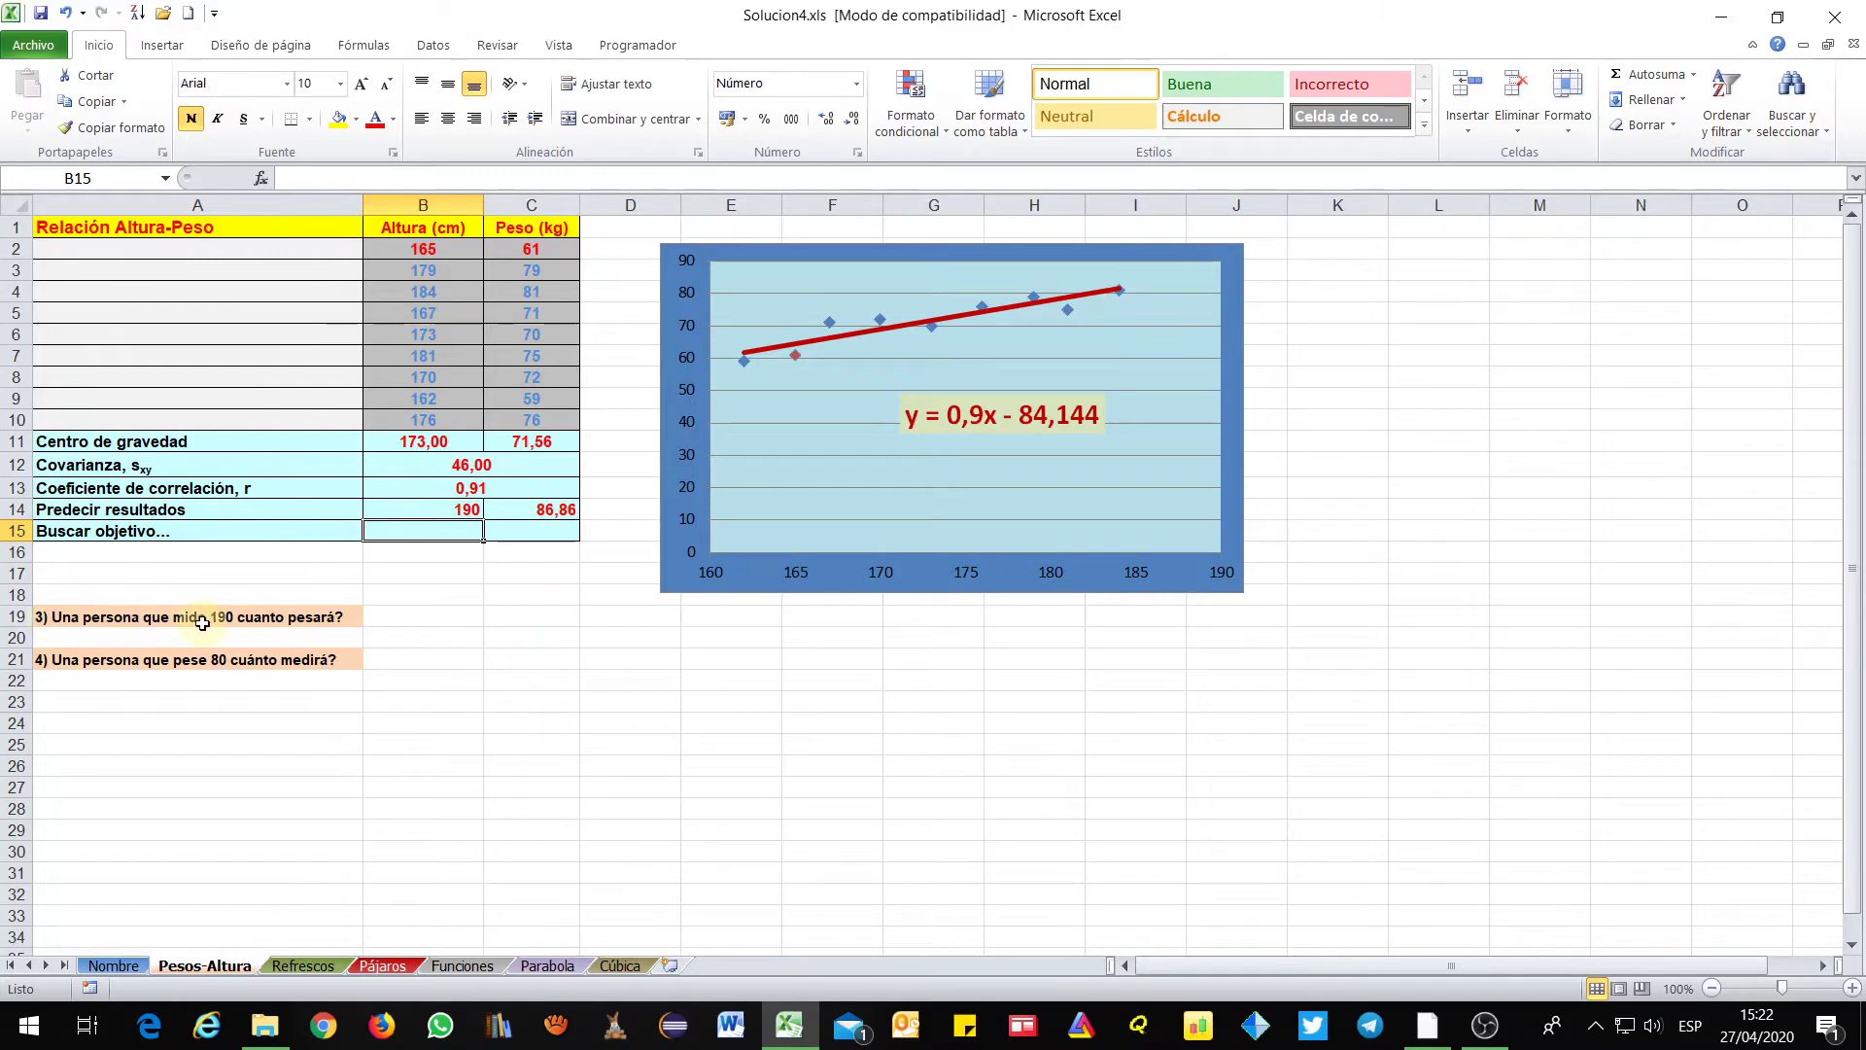
Answer question 3 by entering the formula =C14 in cell B19
click(384, 619)
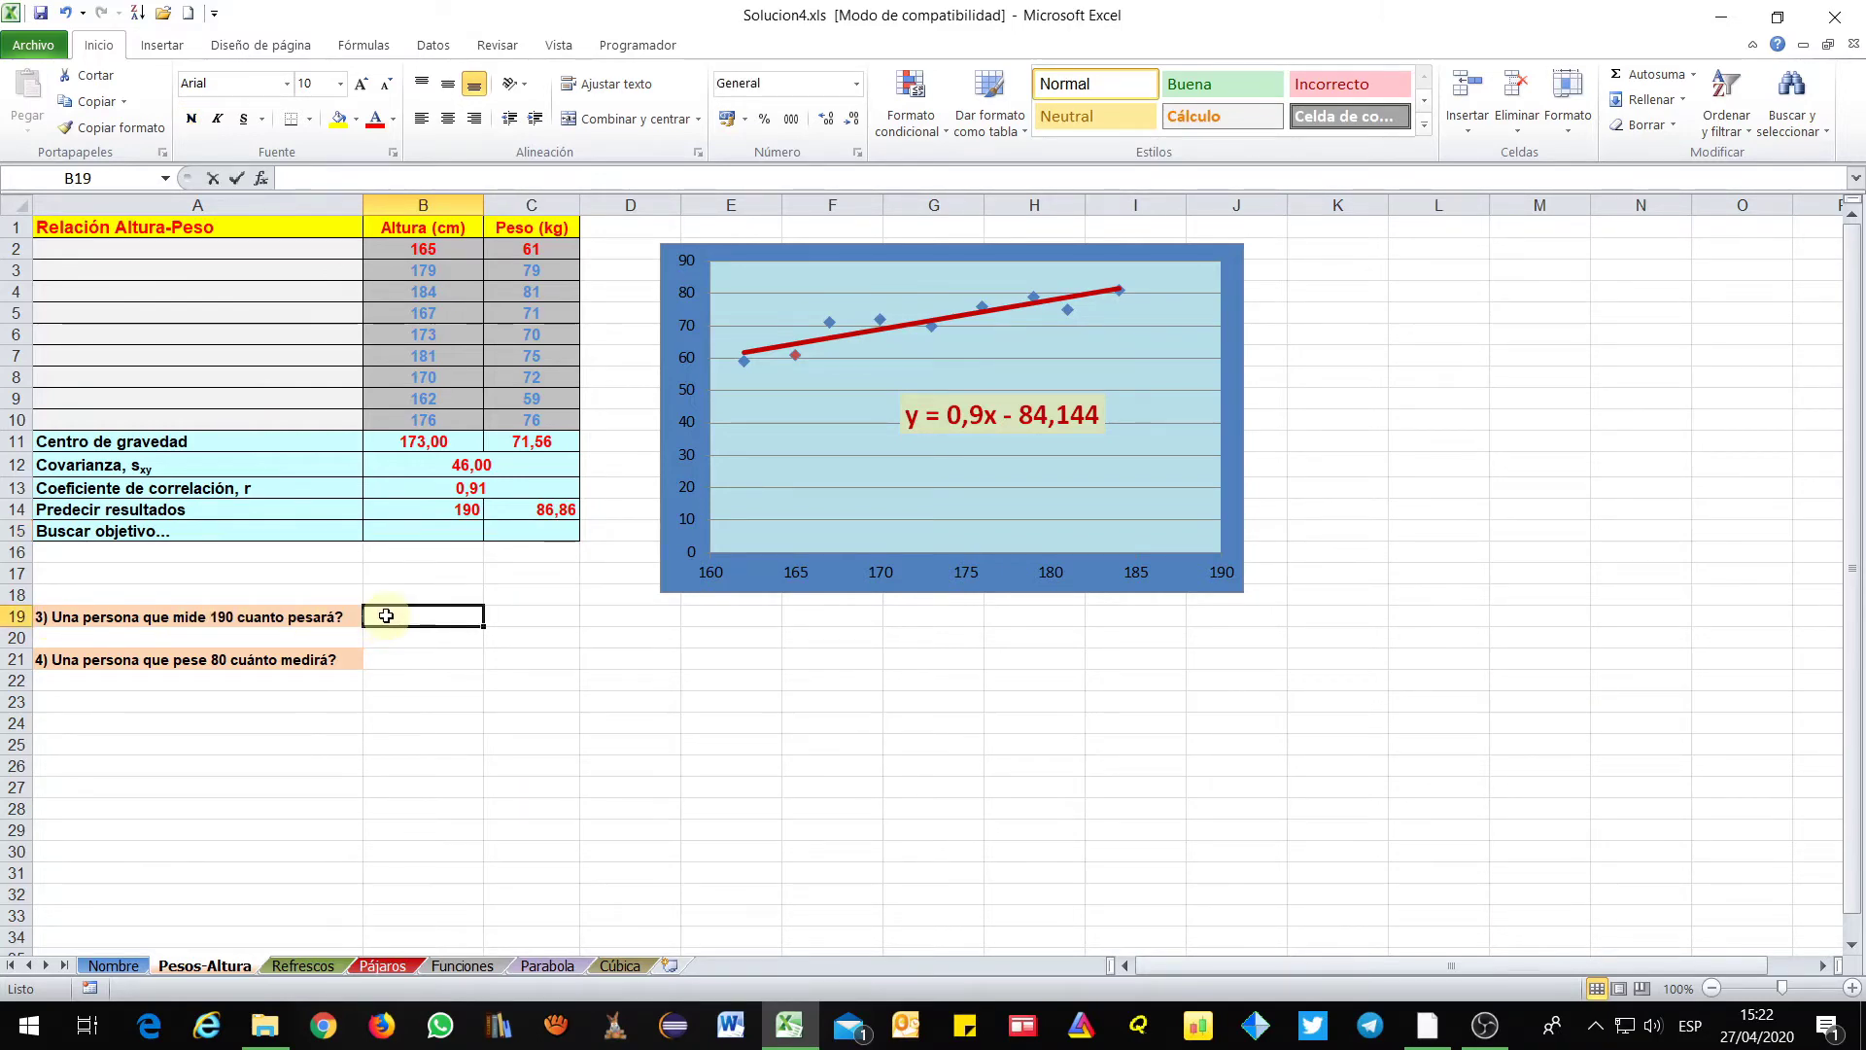
text(=)
click(552, 509)
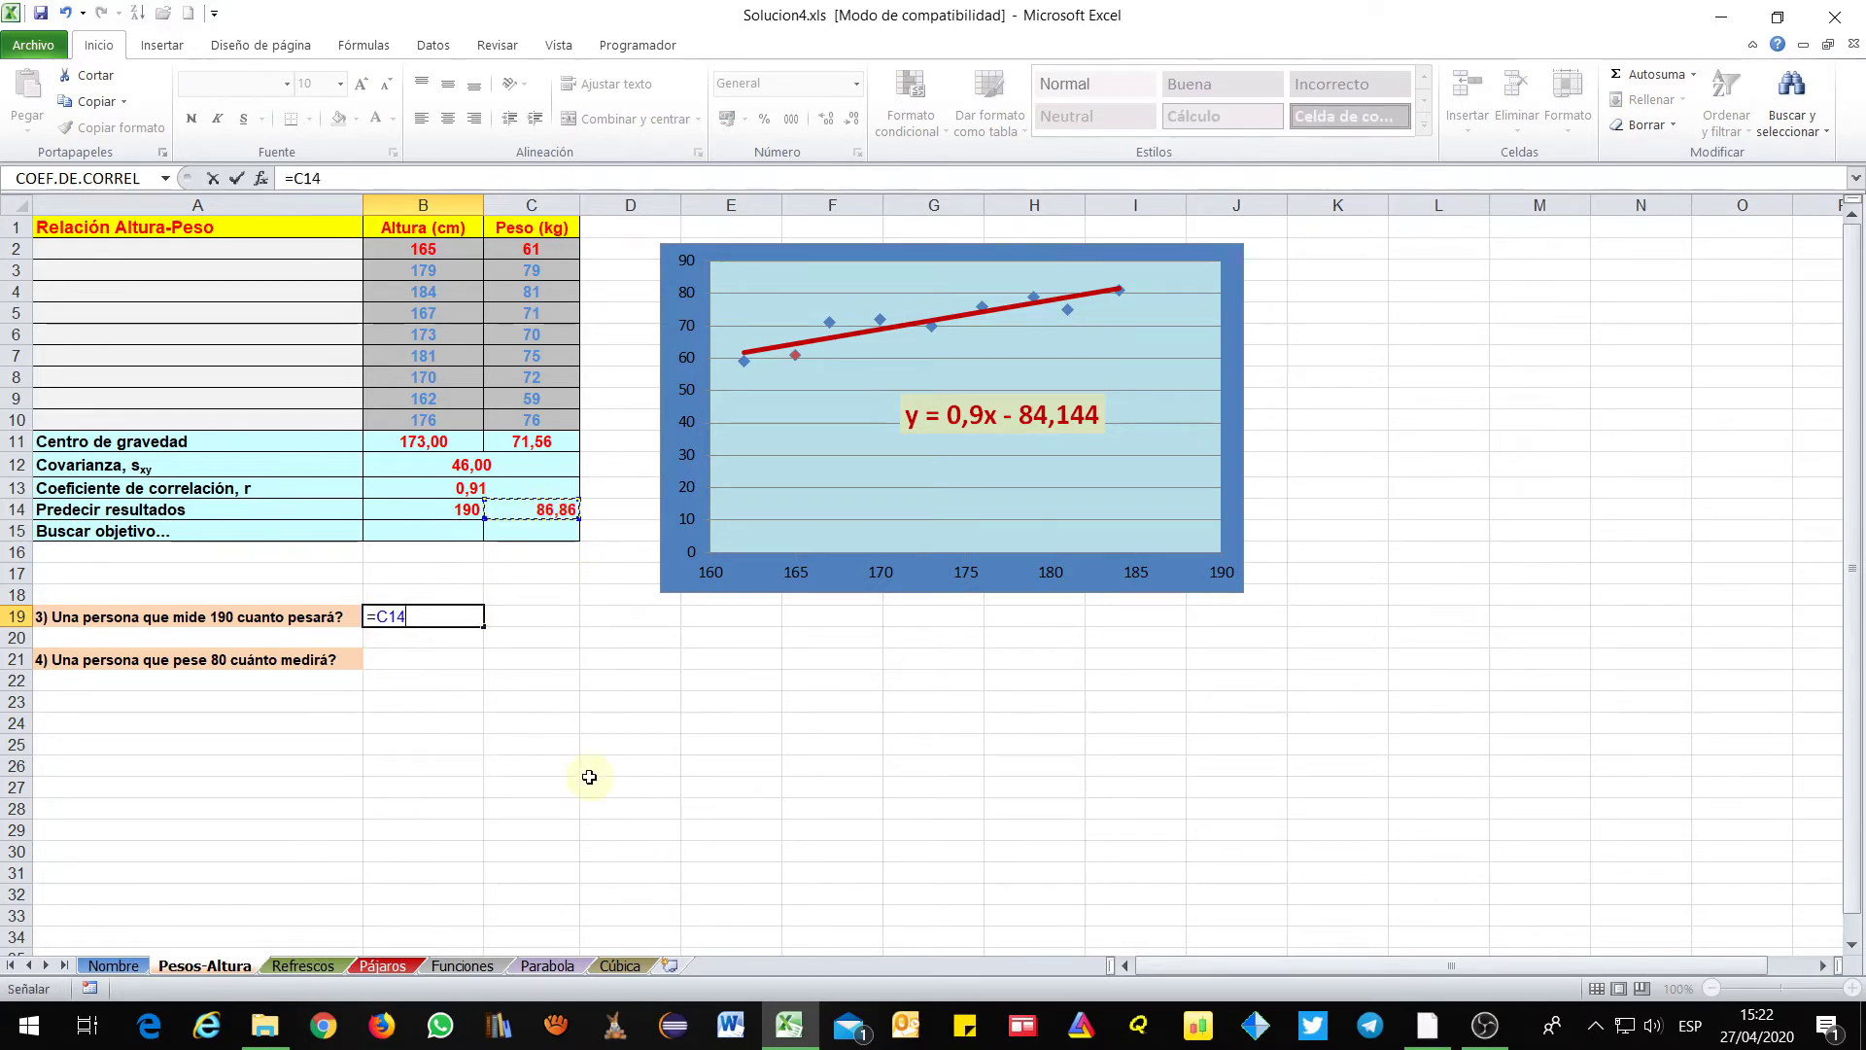
key(Return)
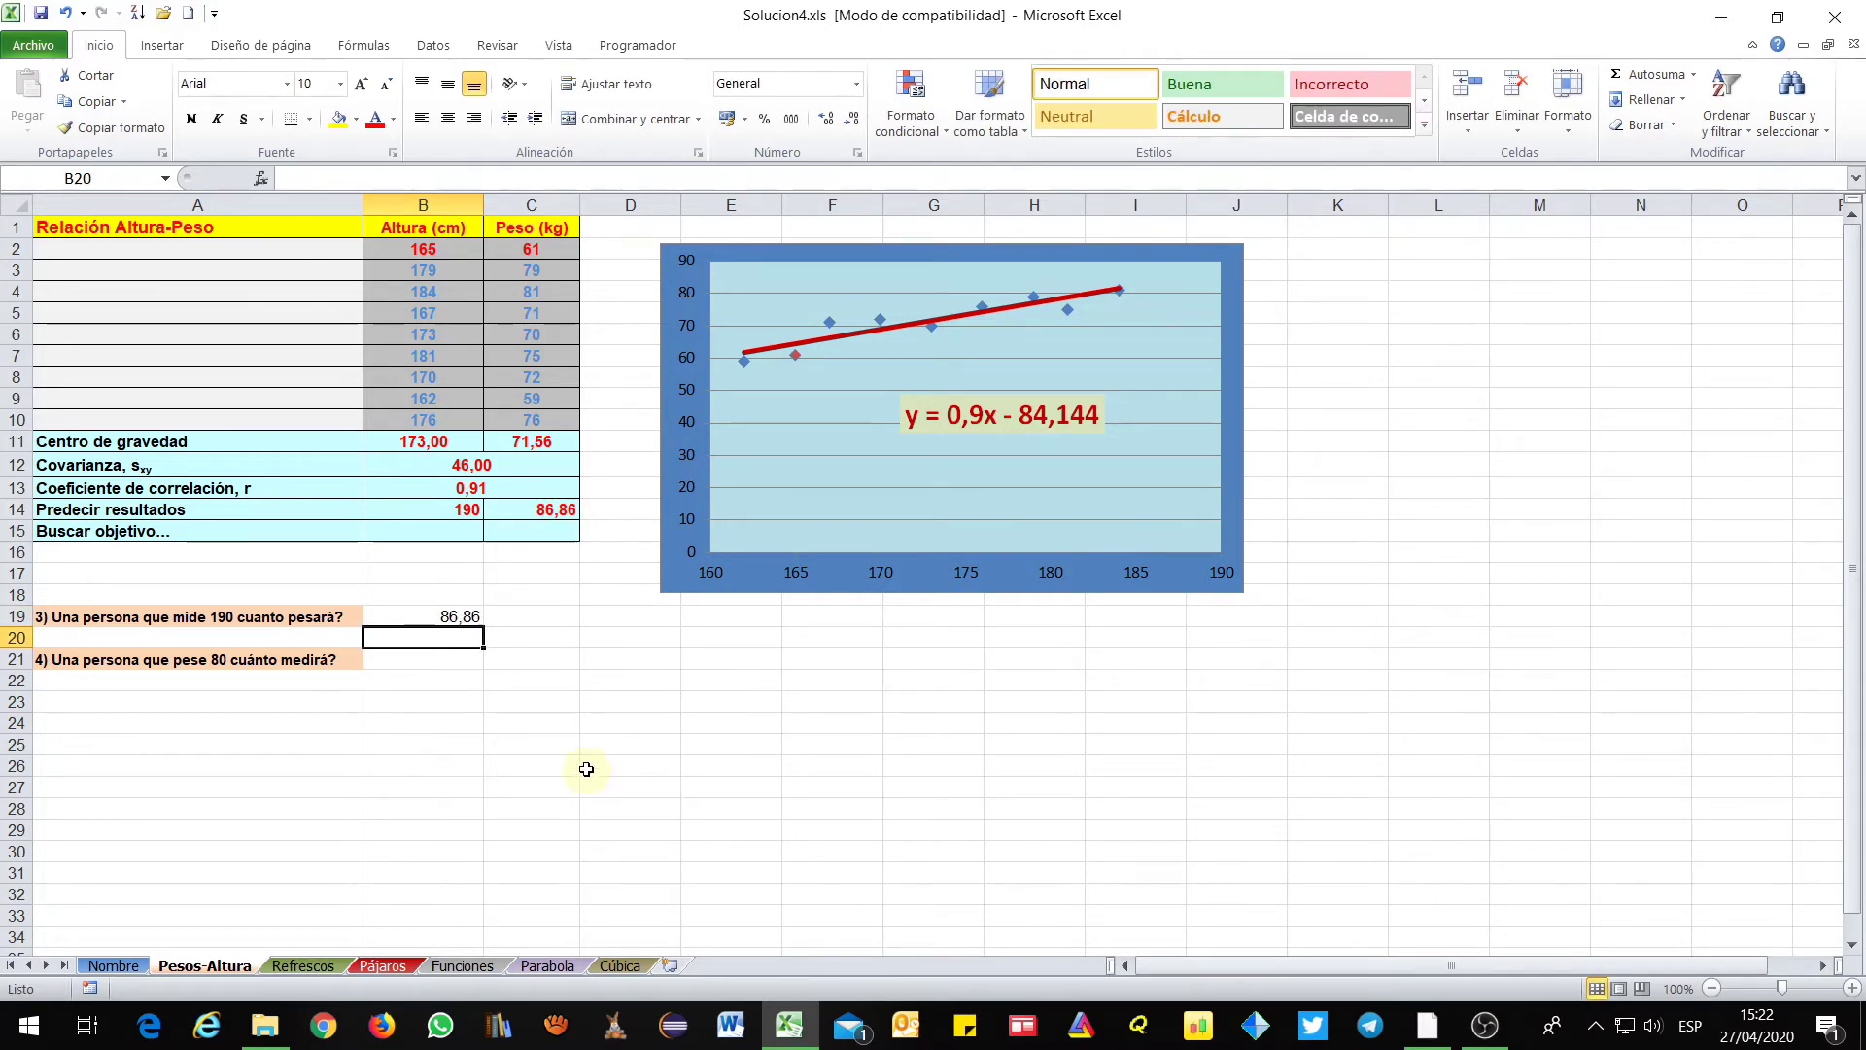
Format the answer in B19 as bold, dark red, size 12 text with a yellow fill
click(468, 618)
click(191, 118)
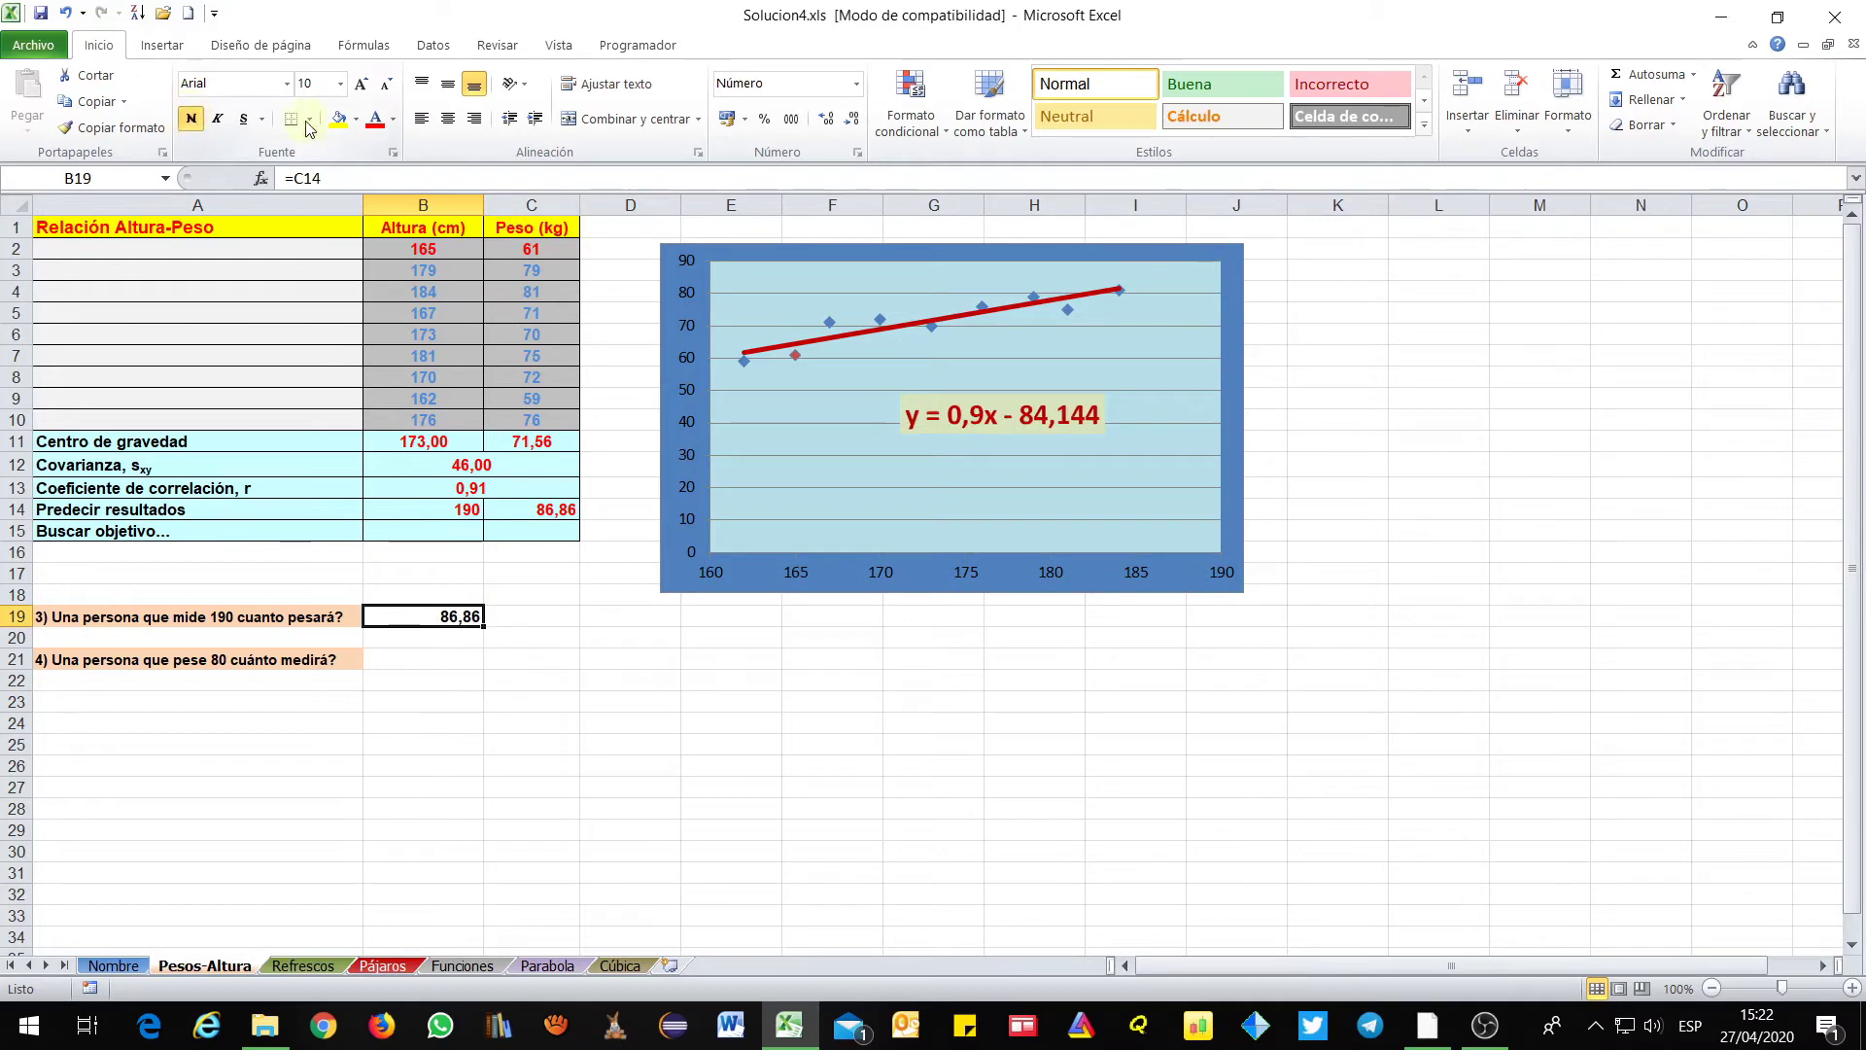
click(393, 118)
click(375, 316)
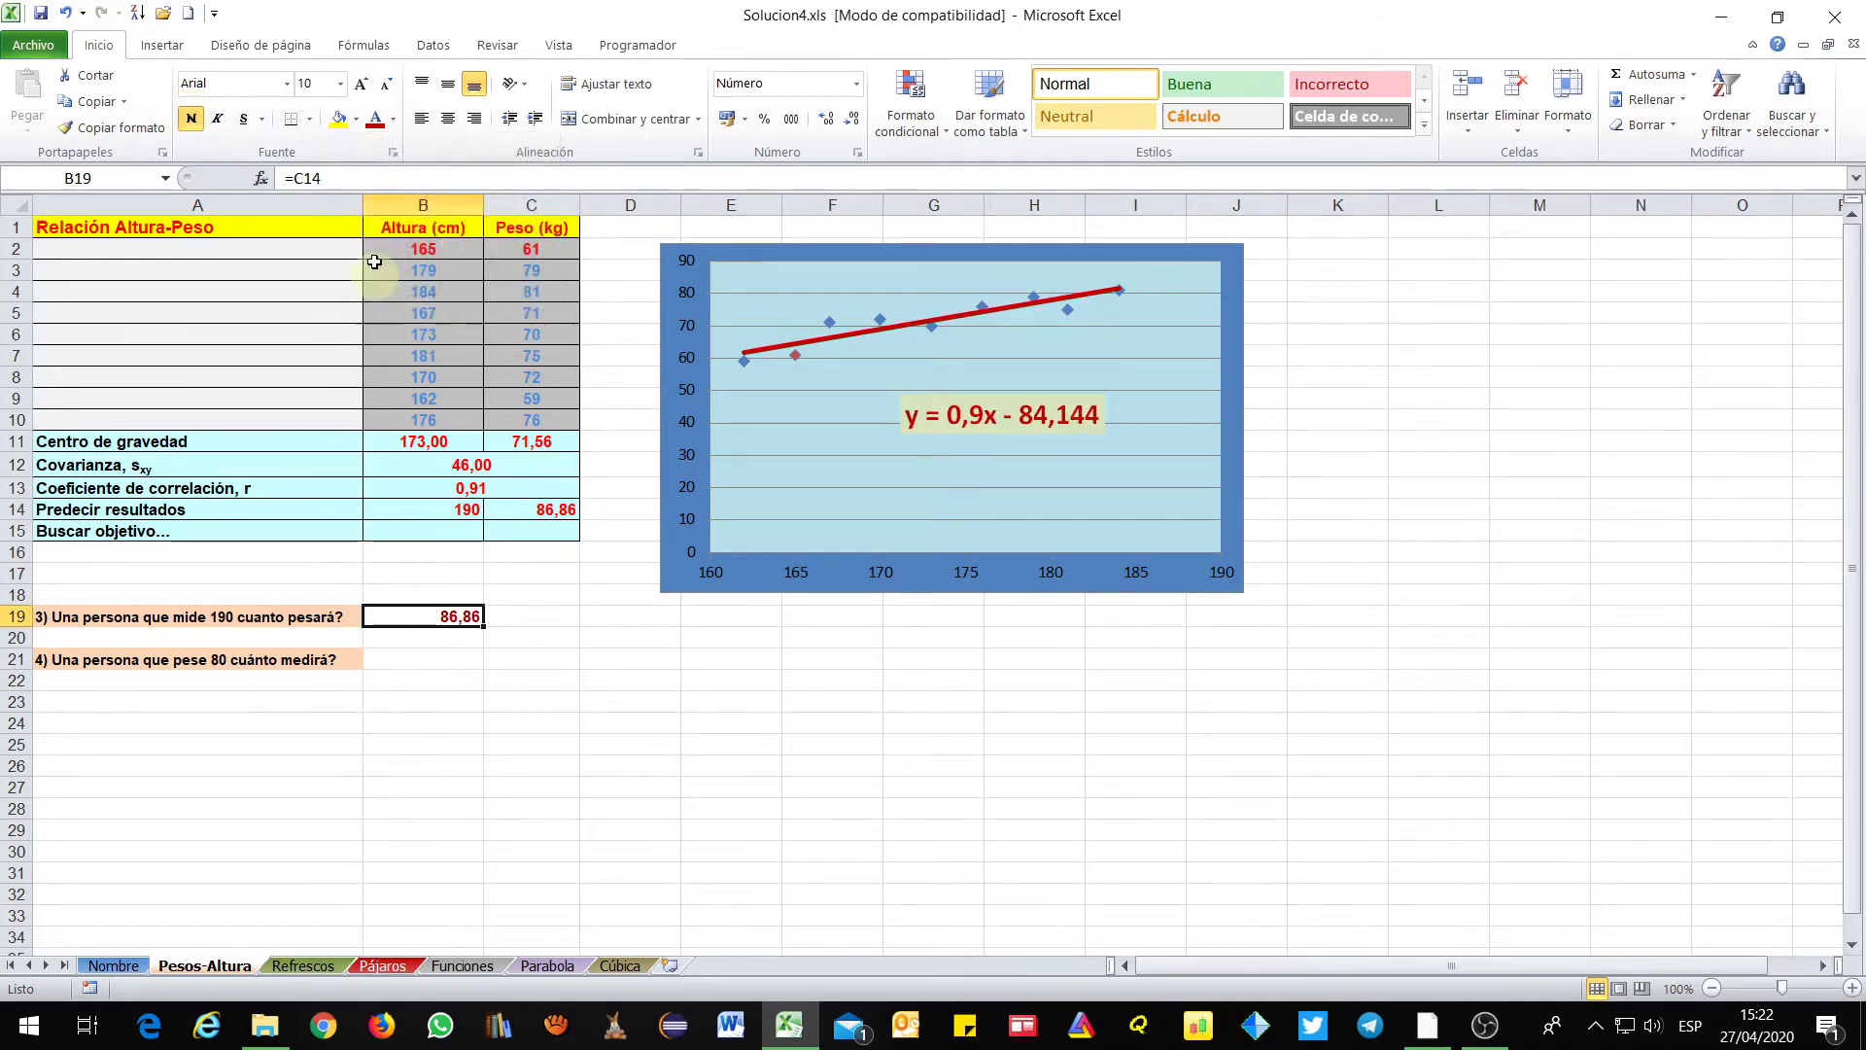
click(360, 84)
click(361, 83)
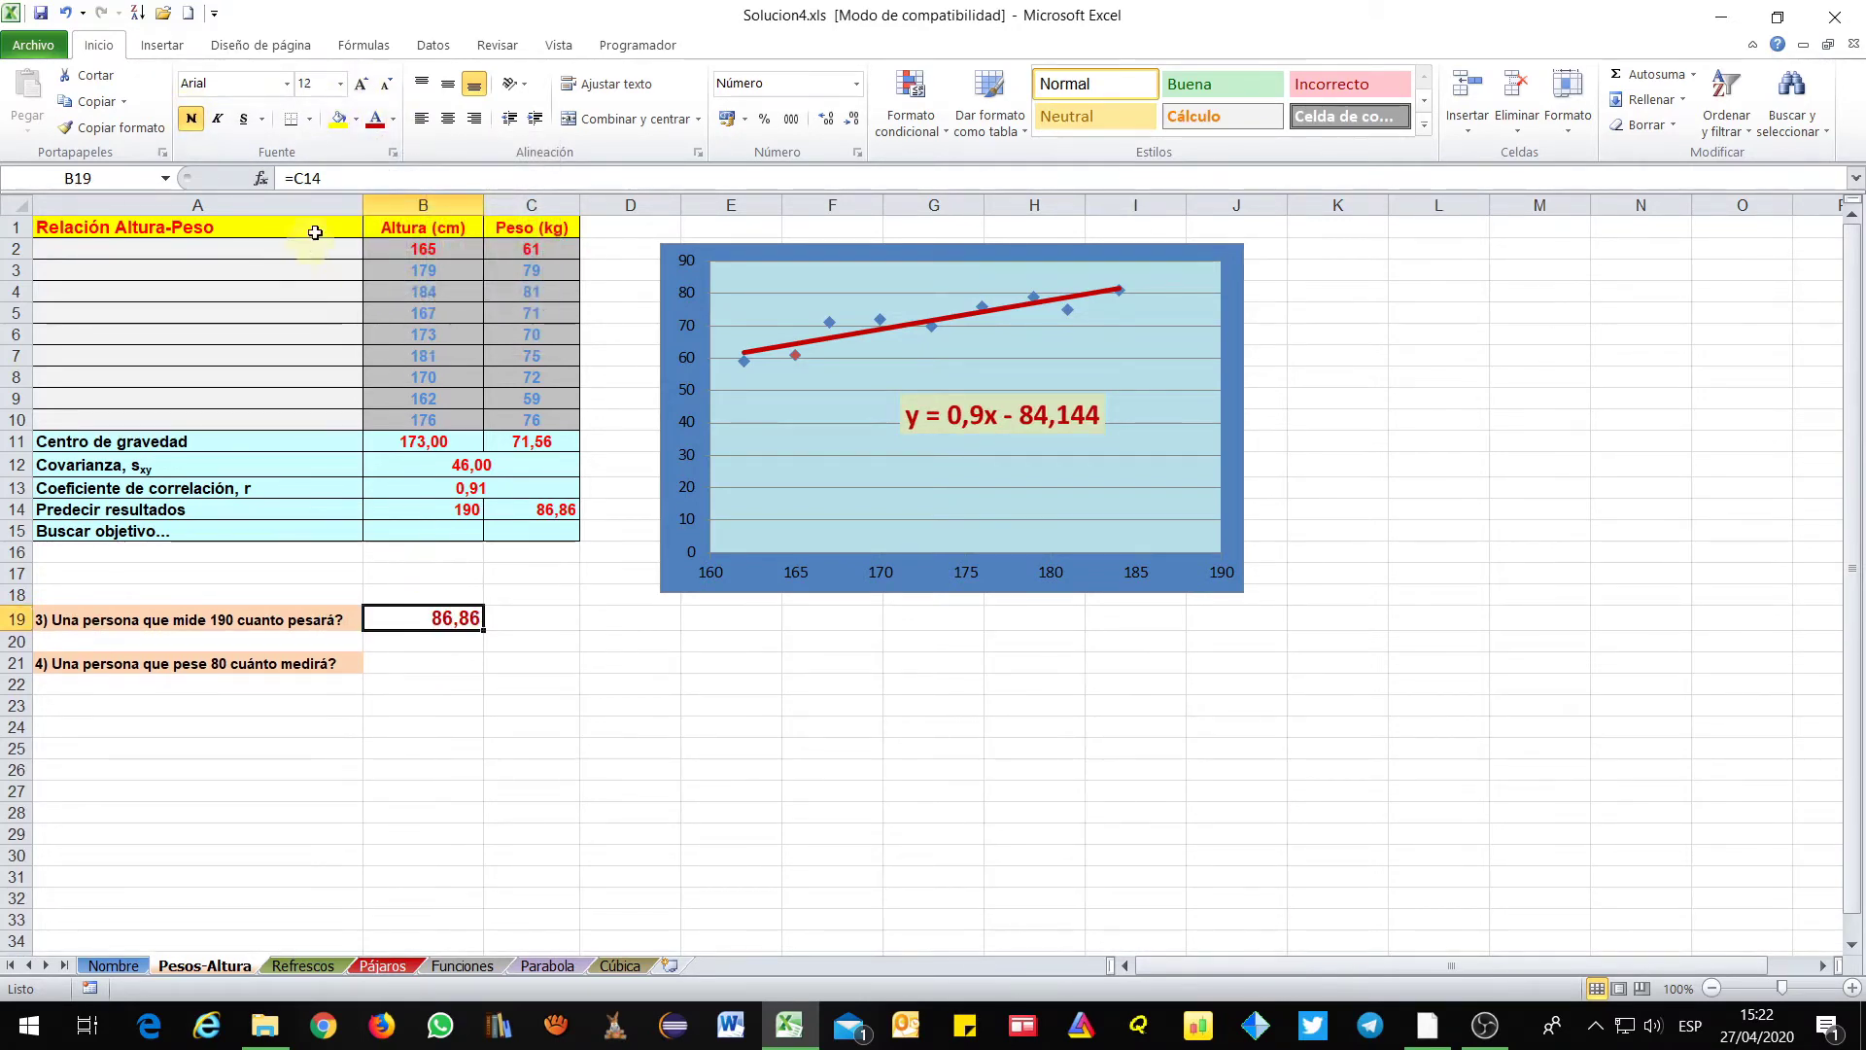
click(339, 119)
Consult the Buscar objetivo instructions in Apuntes-4.pdf and fill the formula in C14 down to C15
click(407, 663)
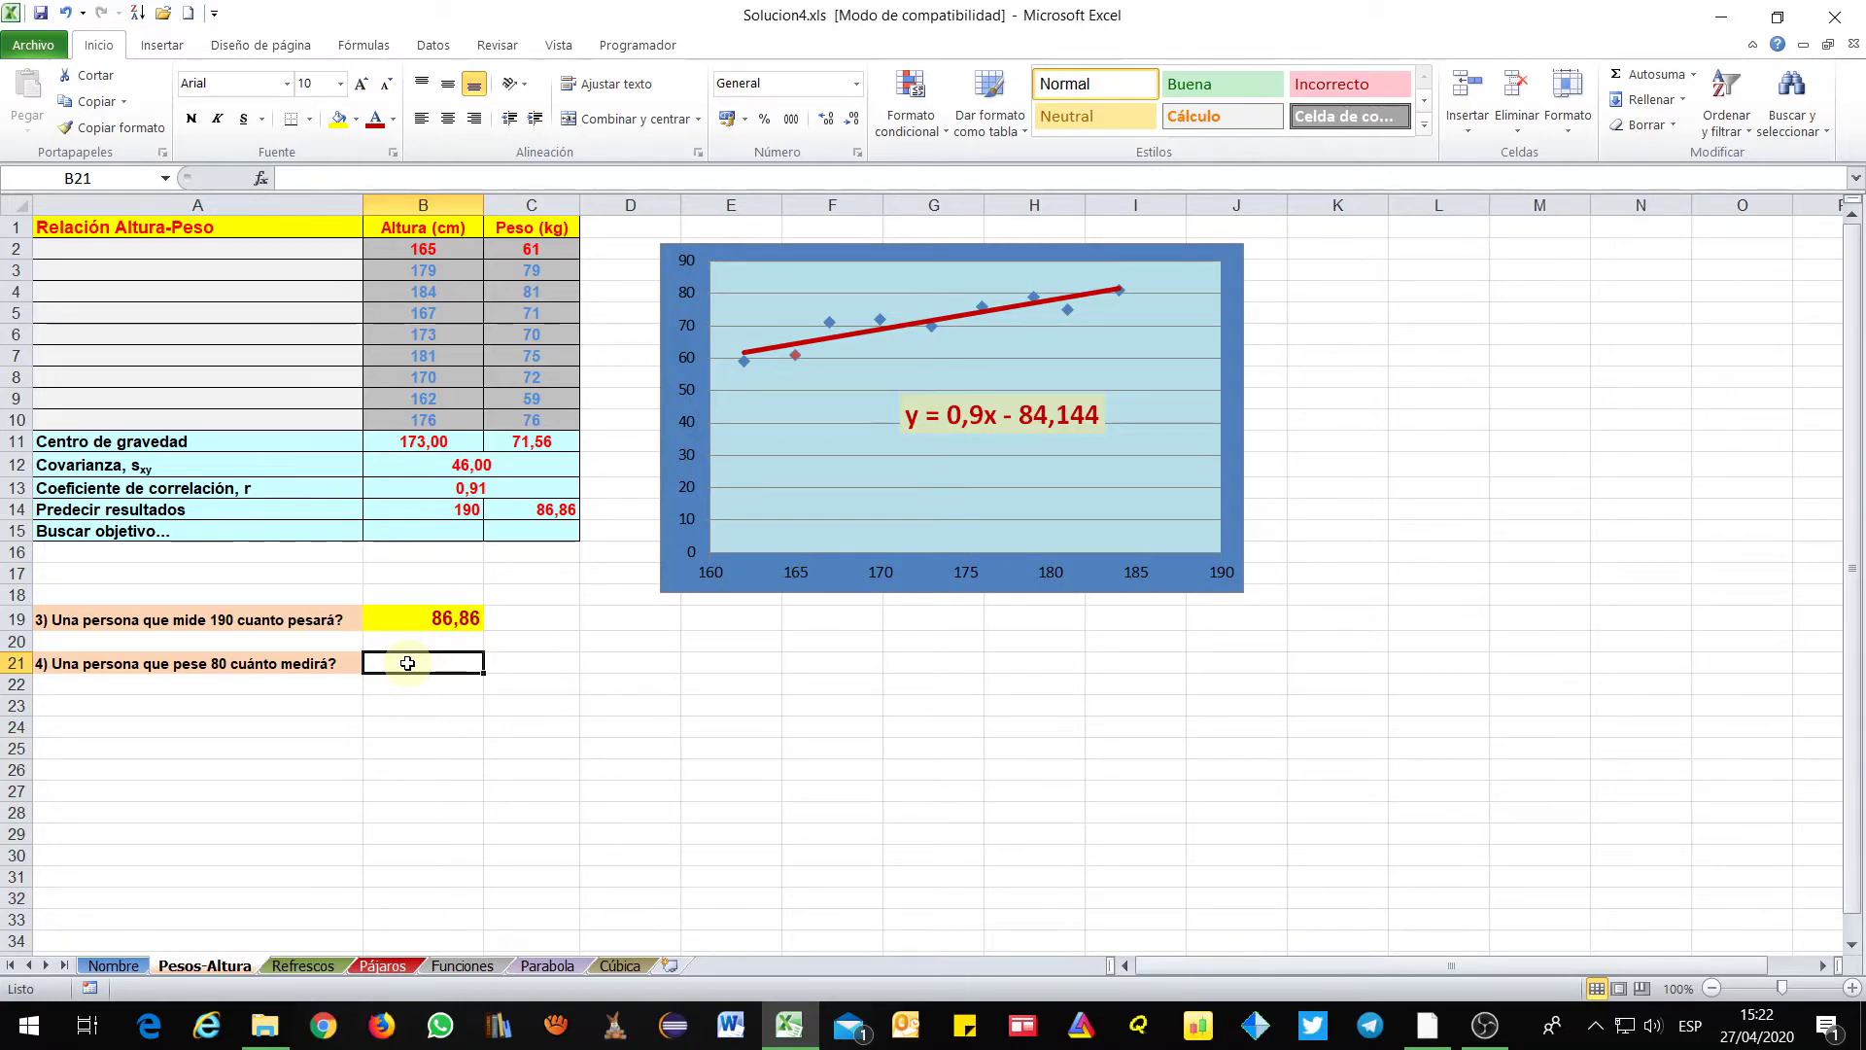
click(1427, 1025)
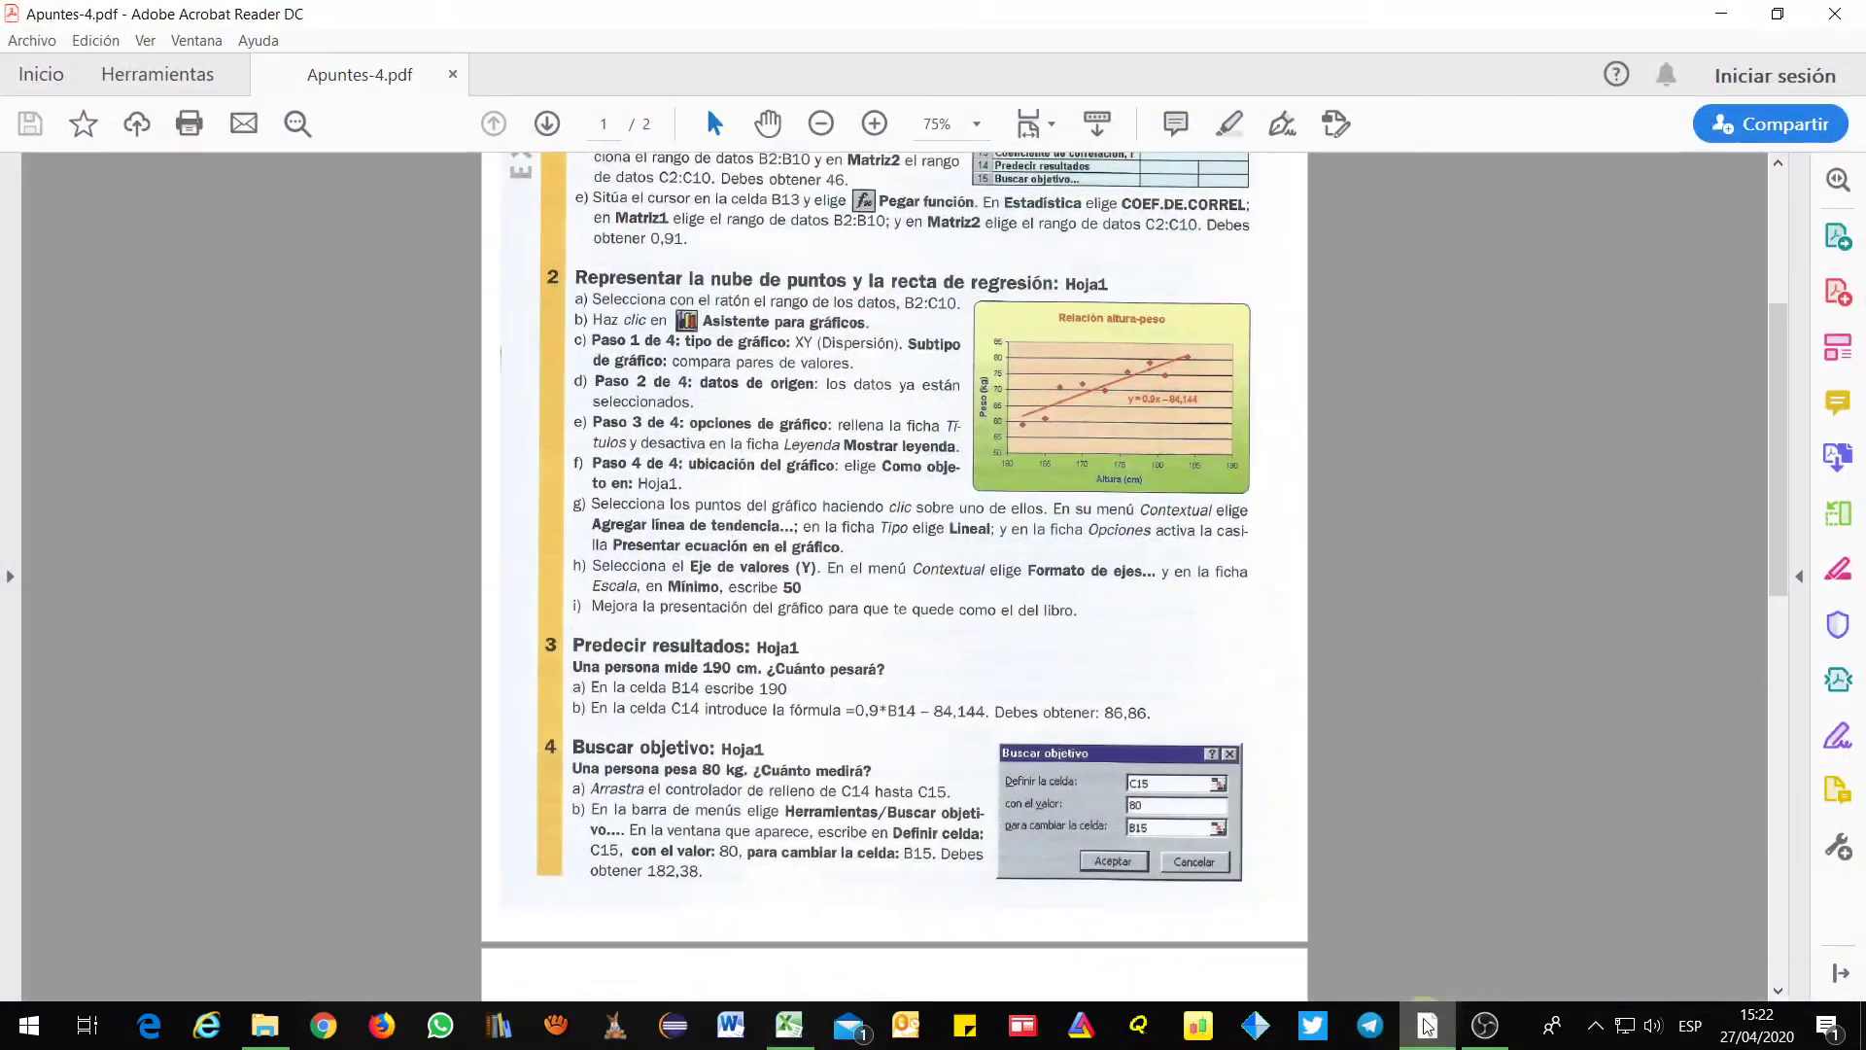
scroll(768, 787, down, 3)
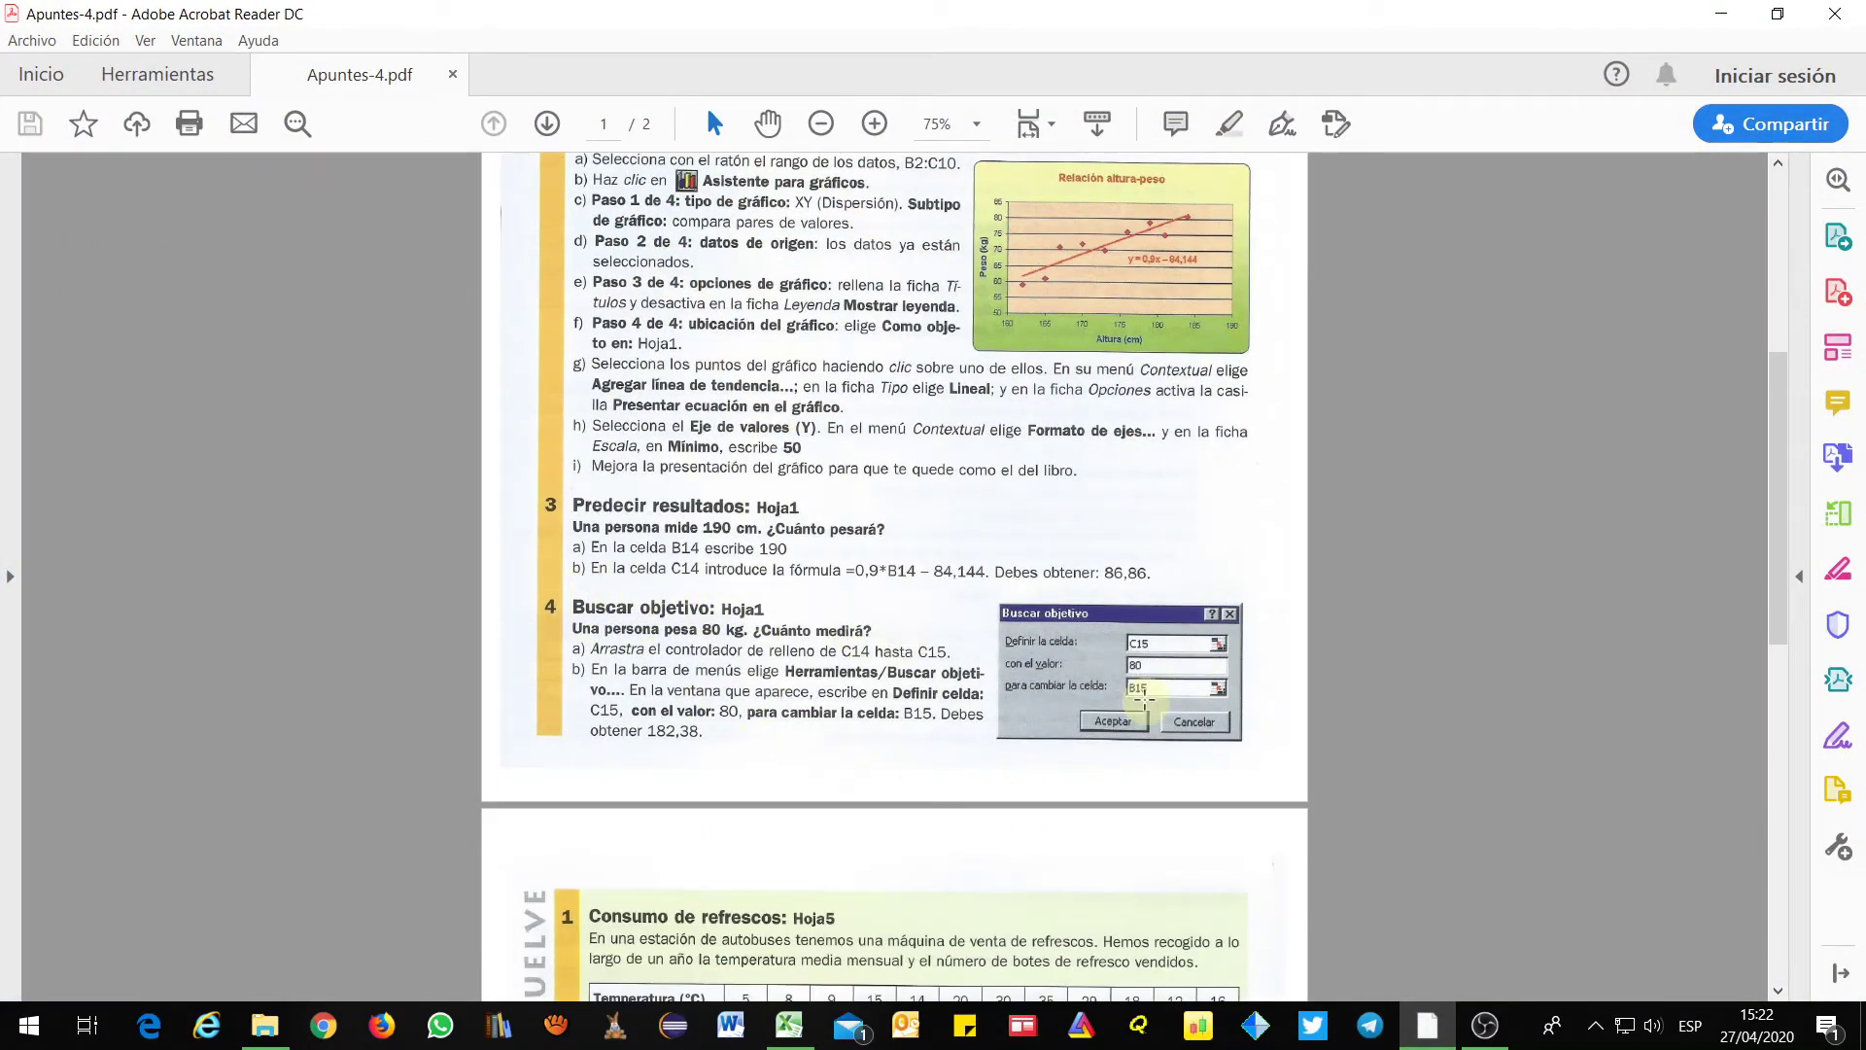
click(1722, 16)
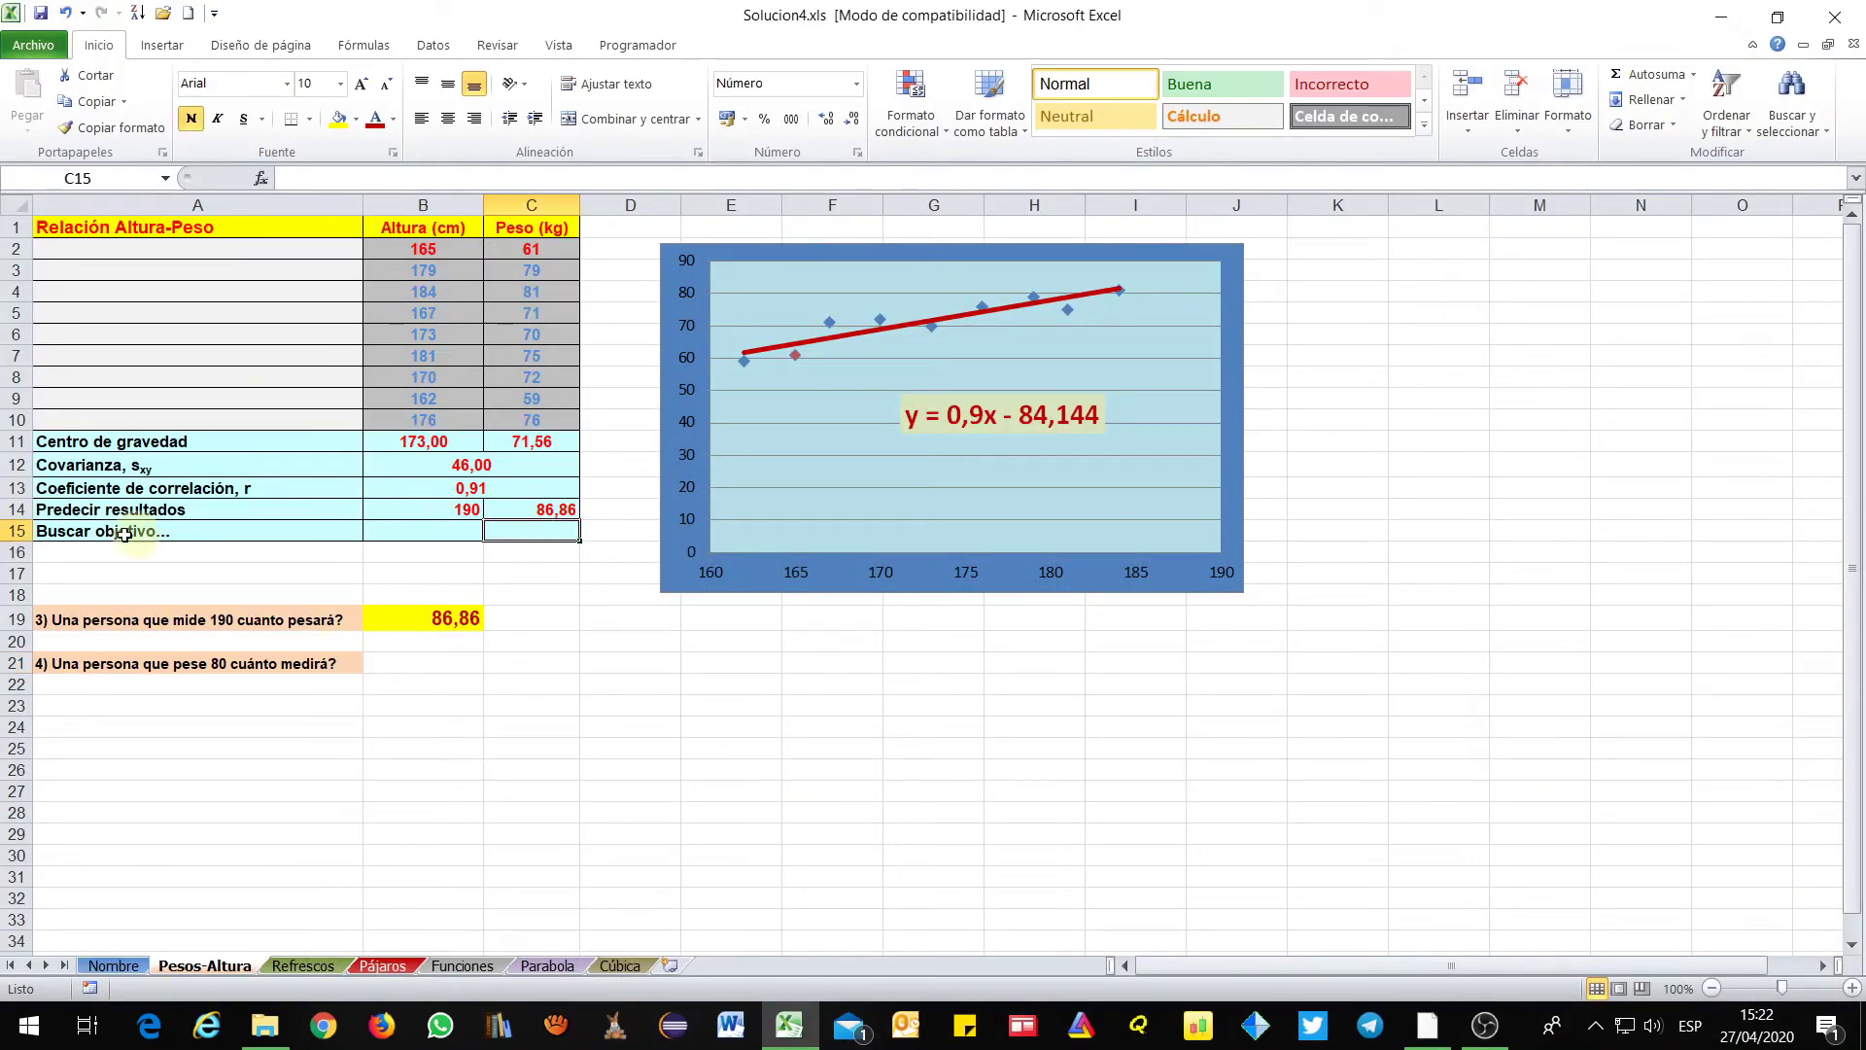
click(550, 507)
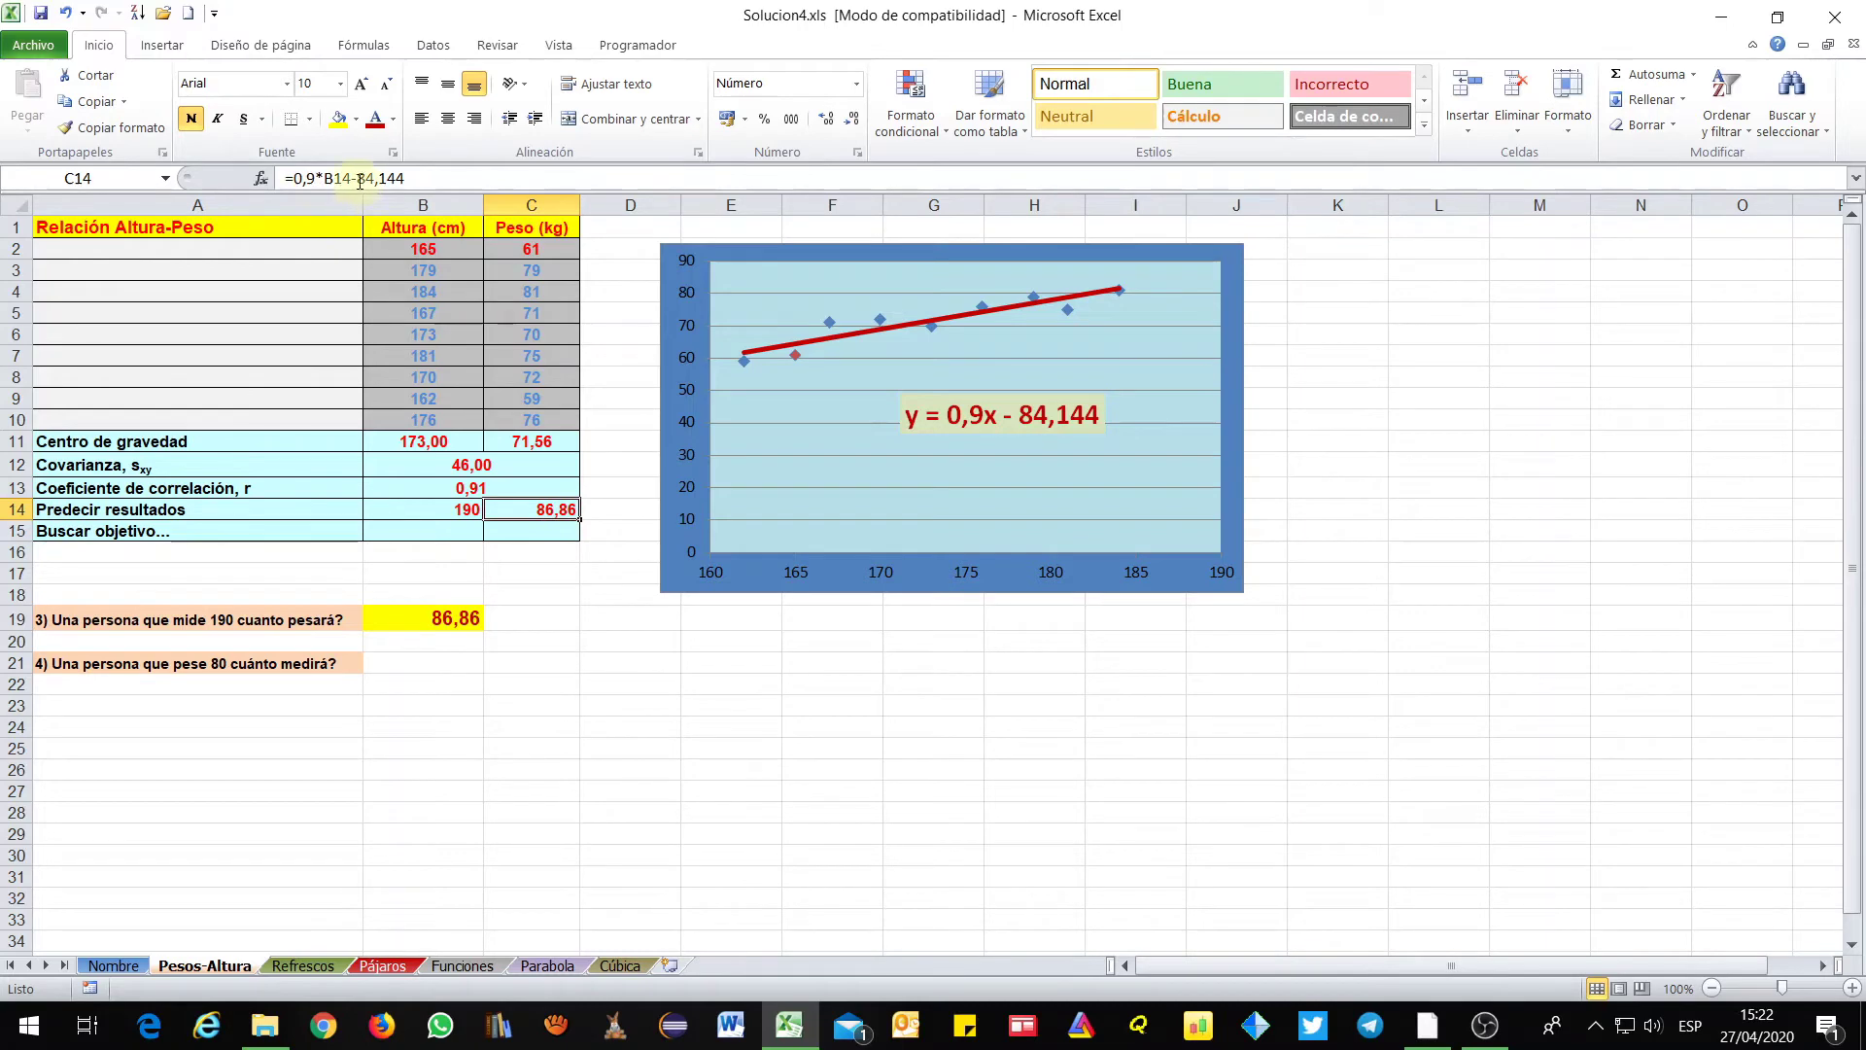
drag(580, 521, 581, 542)
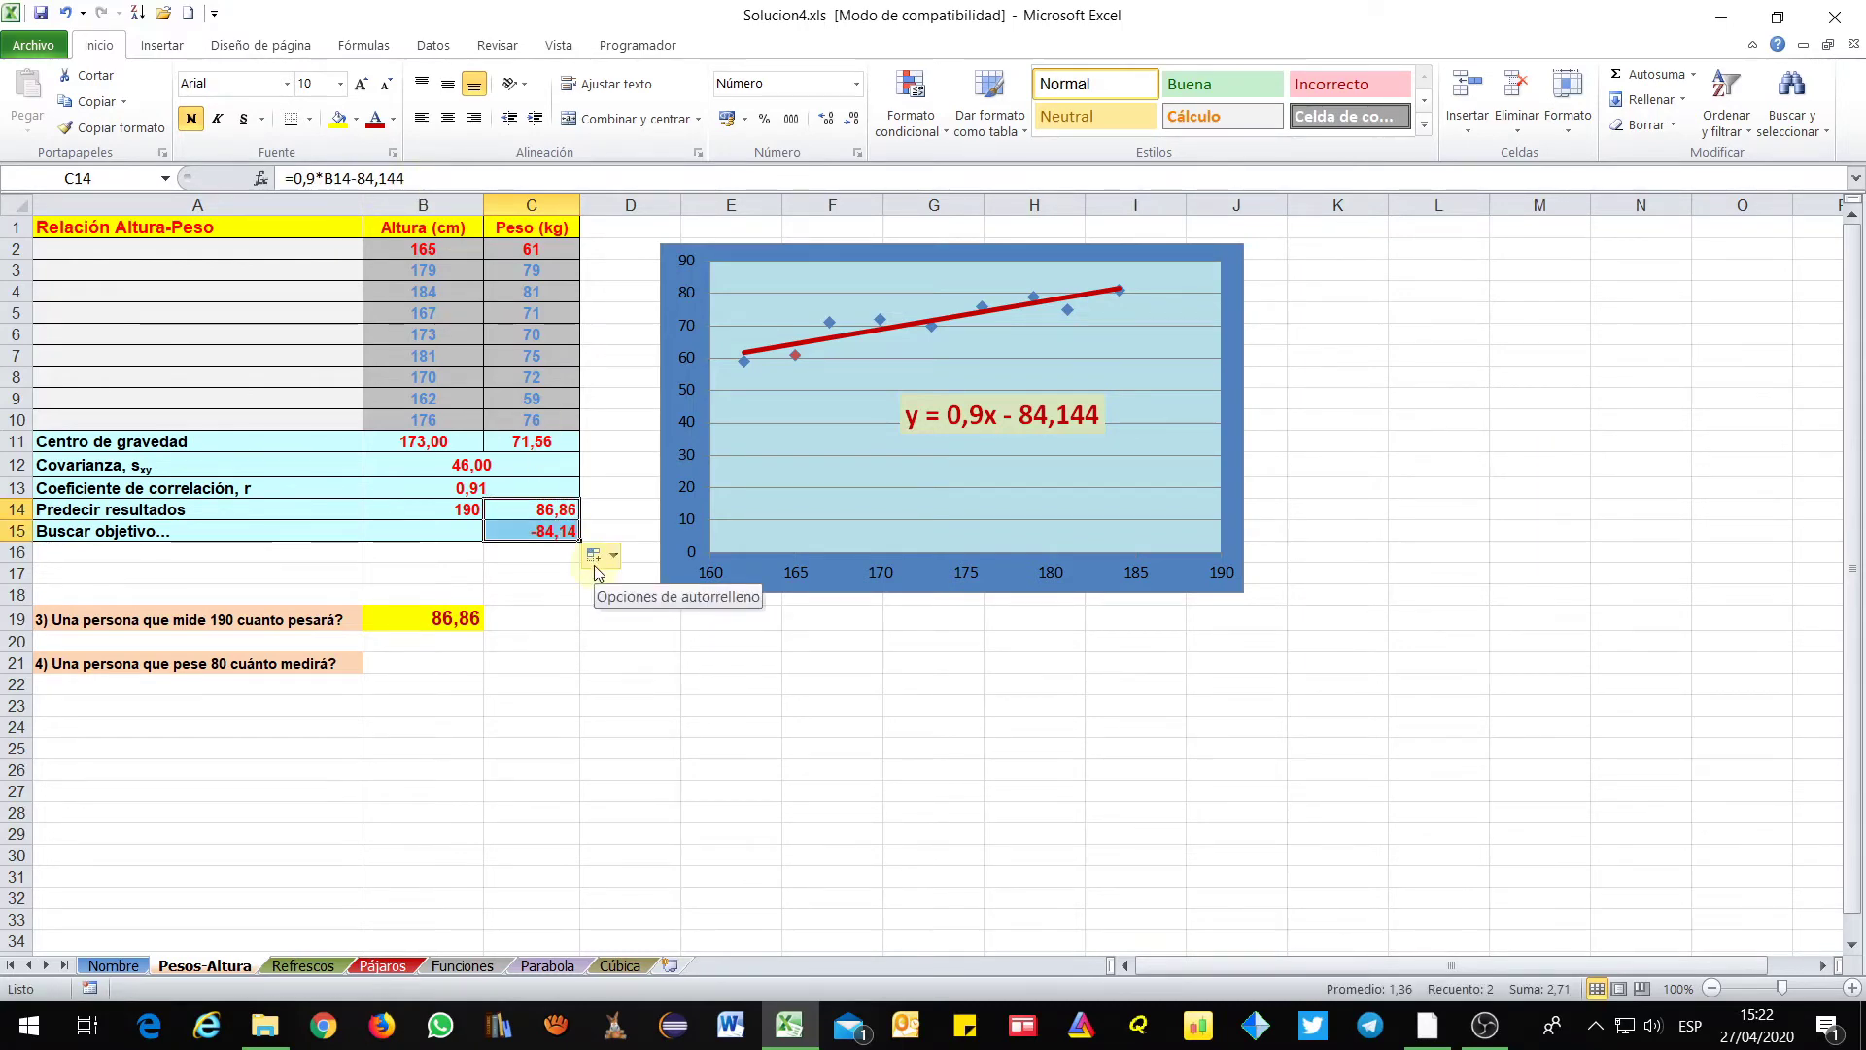
Start a Goal Seek (Buscar objetivo) with C15, the weight formula in the Buscar objetivo row, as the cell to define
click(424, 531)
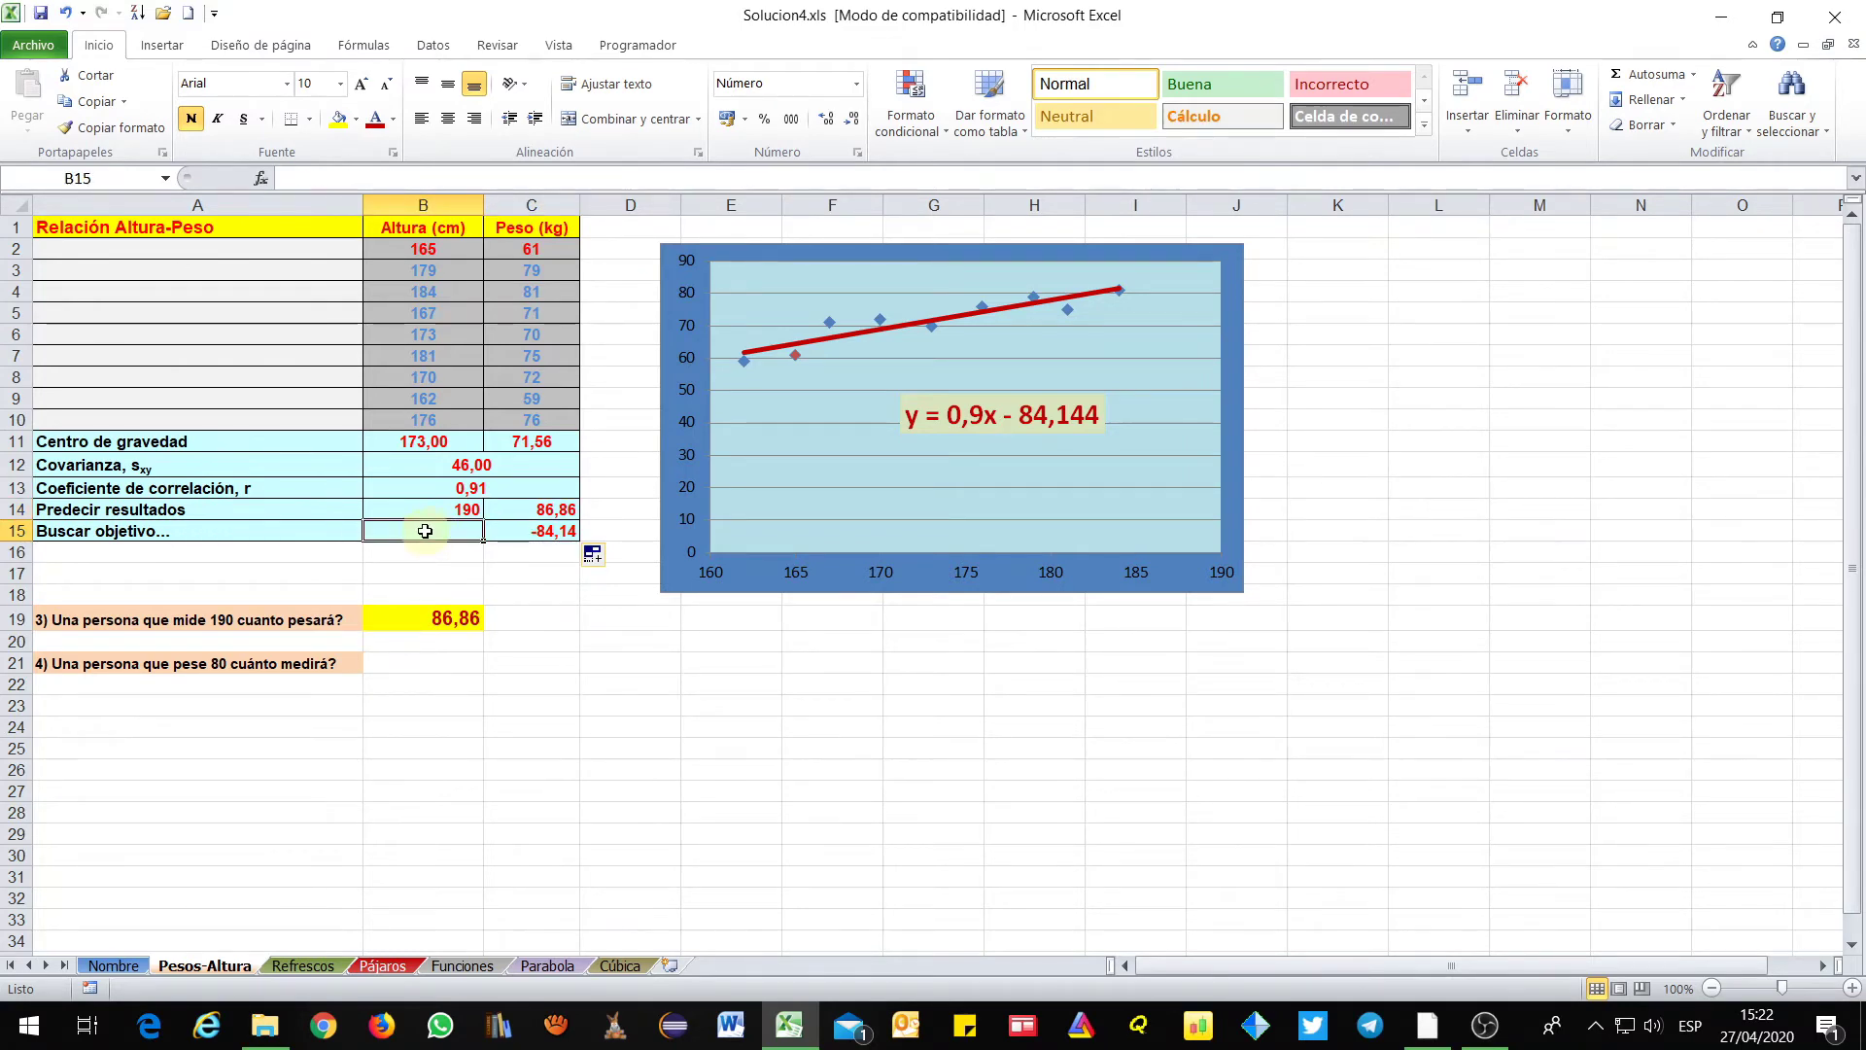
click(433, 47)
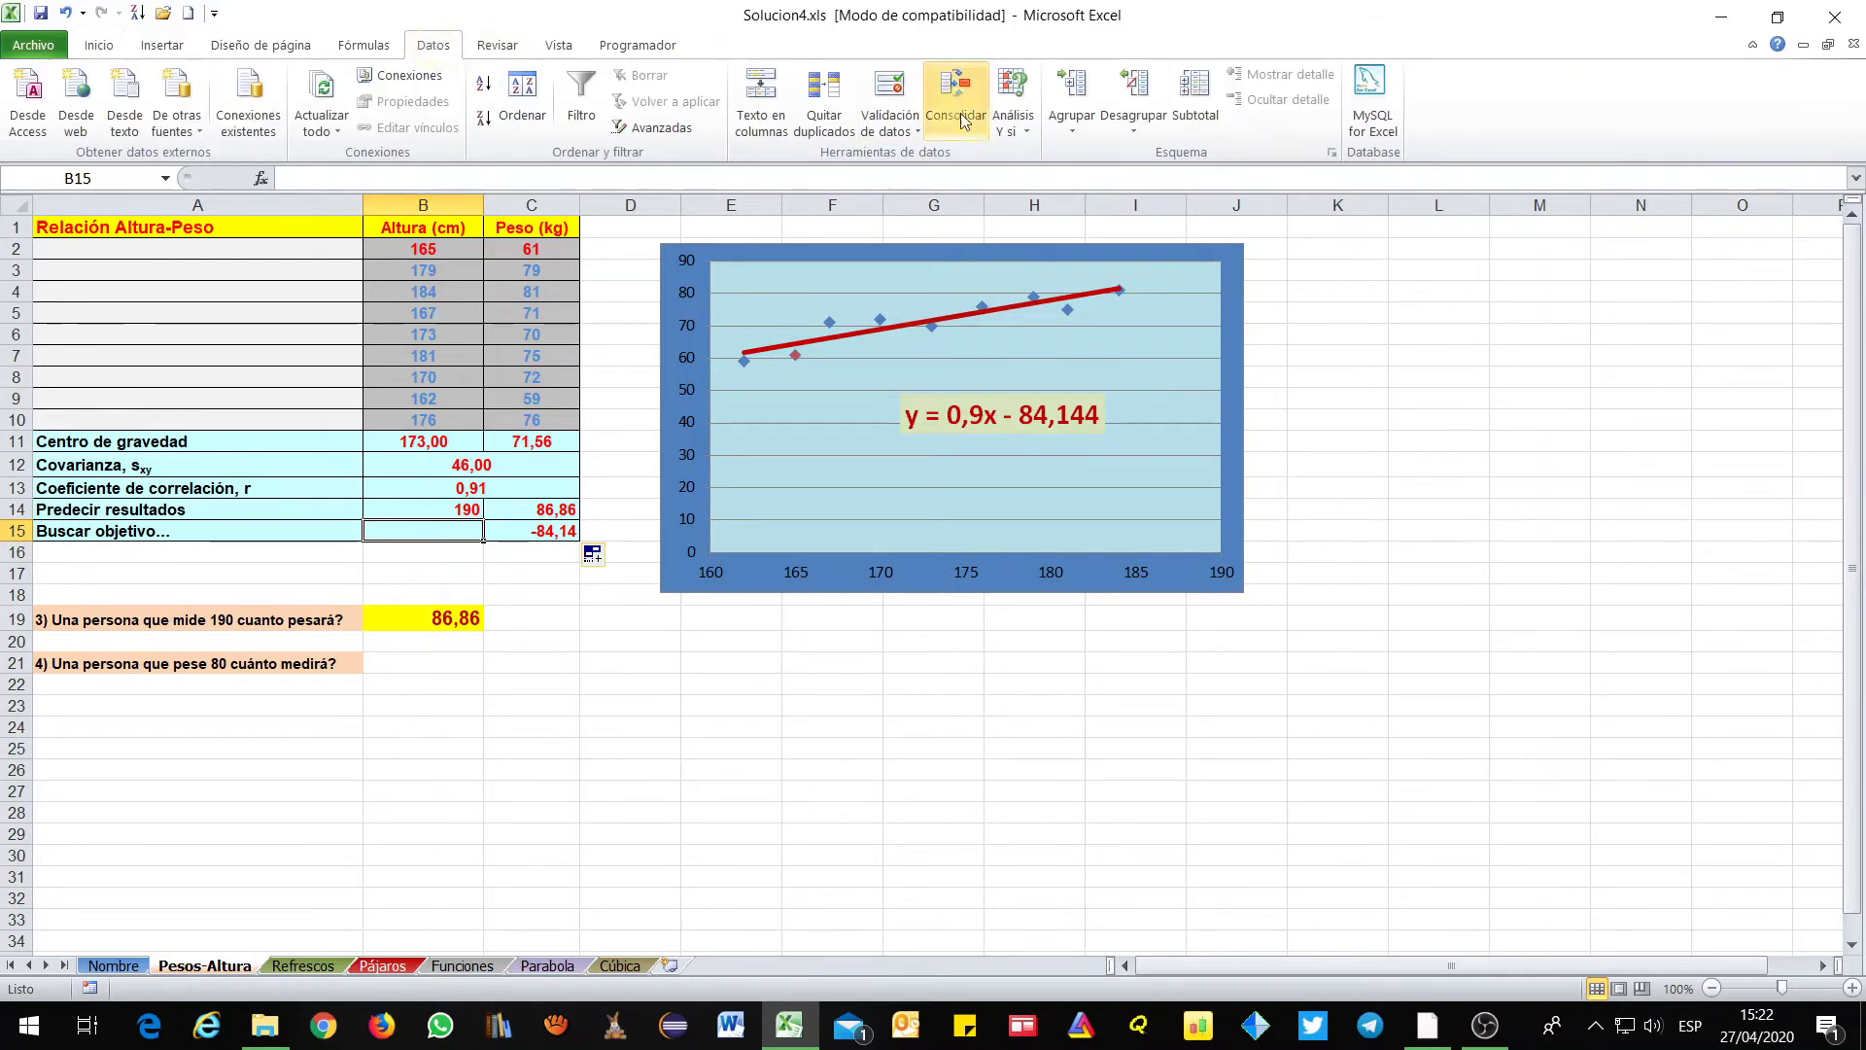
click(1013, 107)
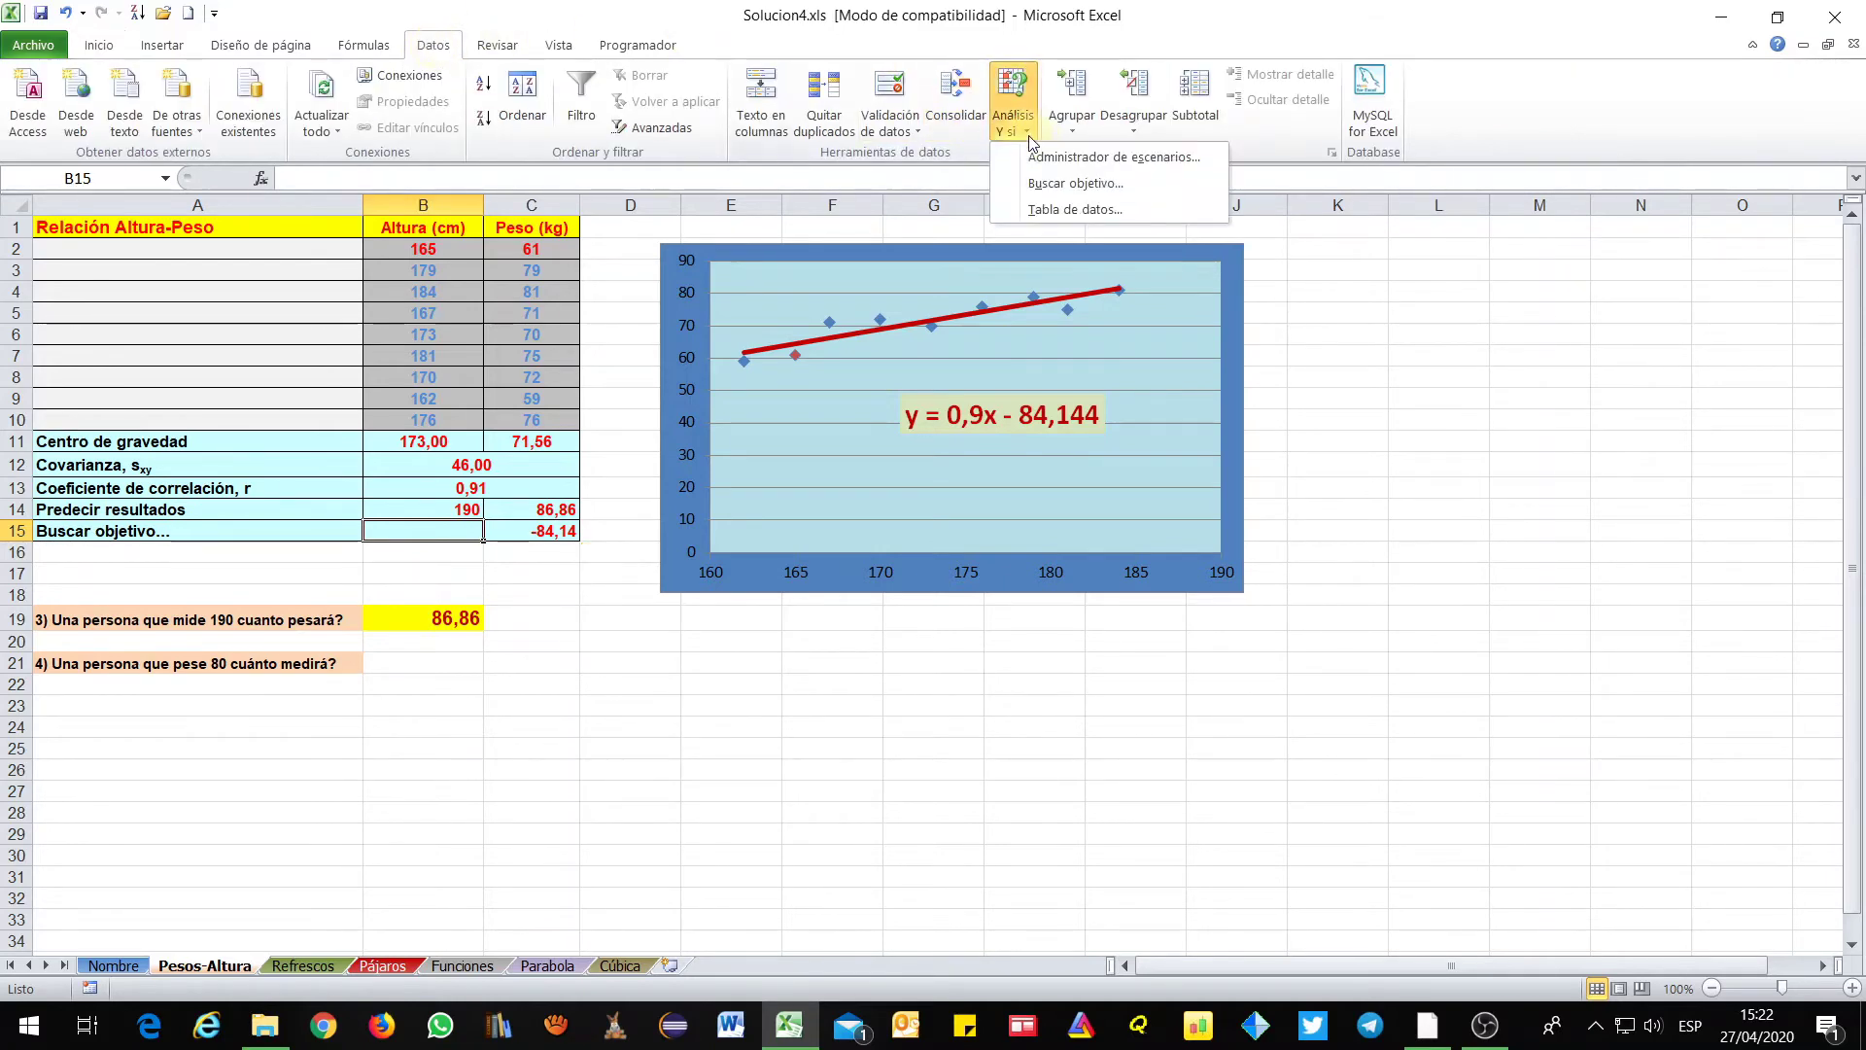
click(1049, 185)
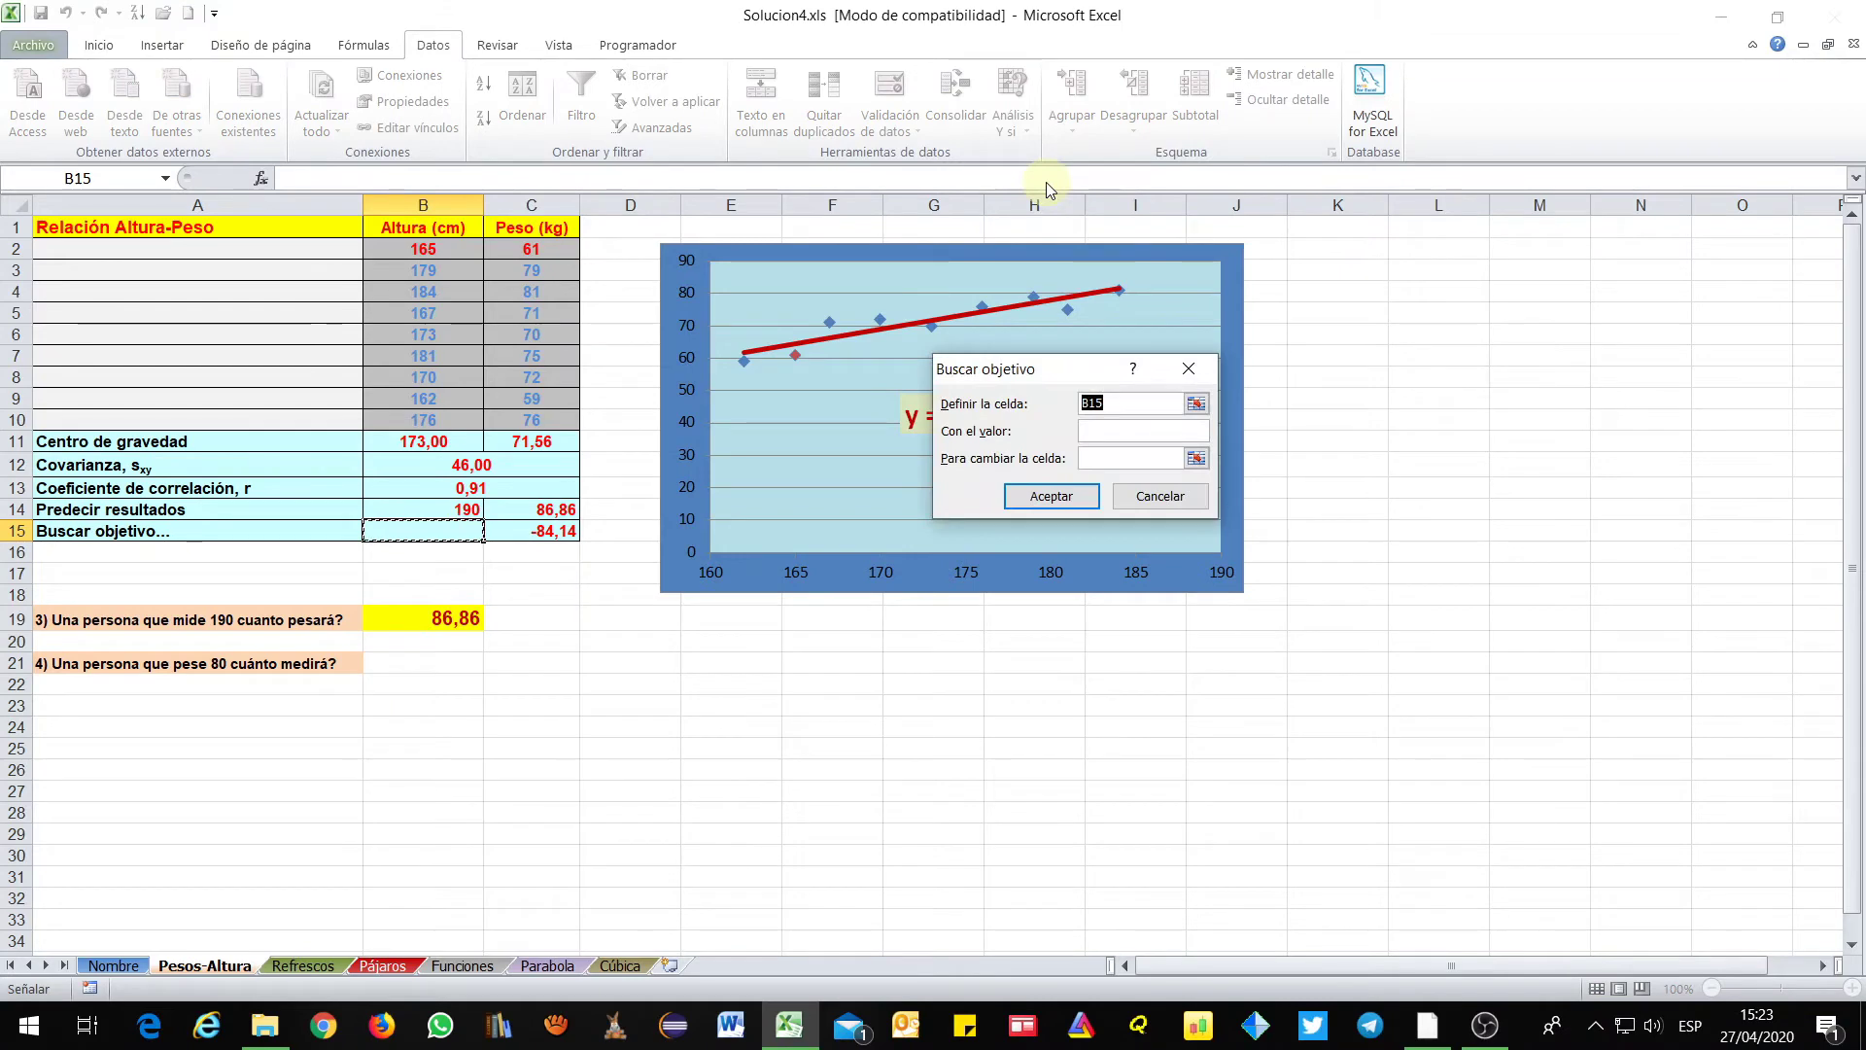
click(1169, 403)
click(1196, 405)
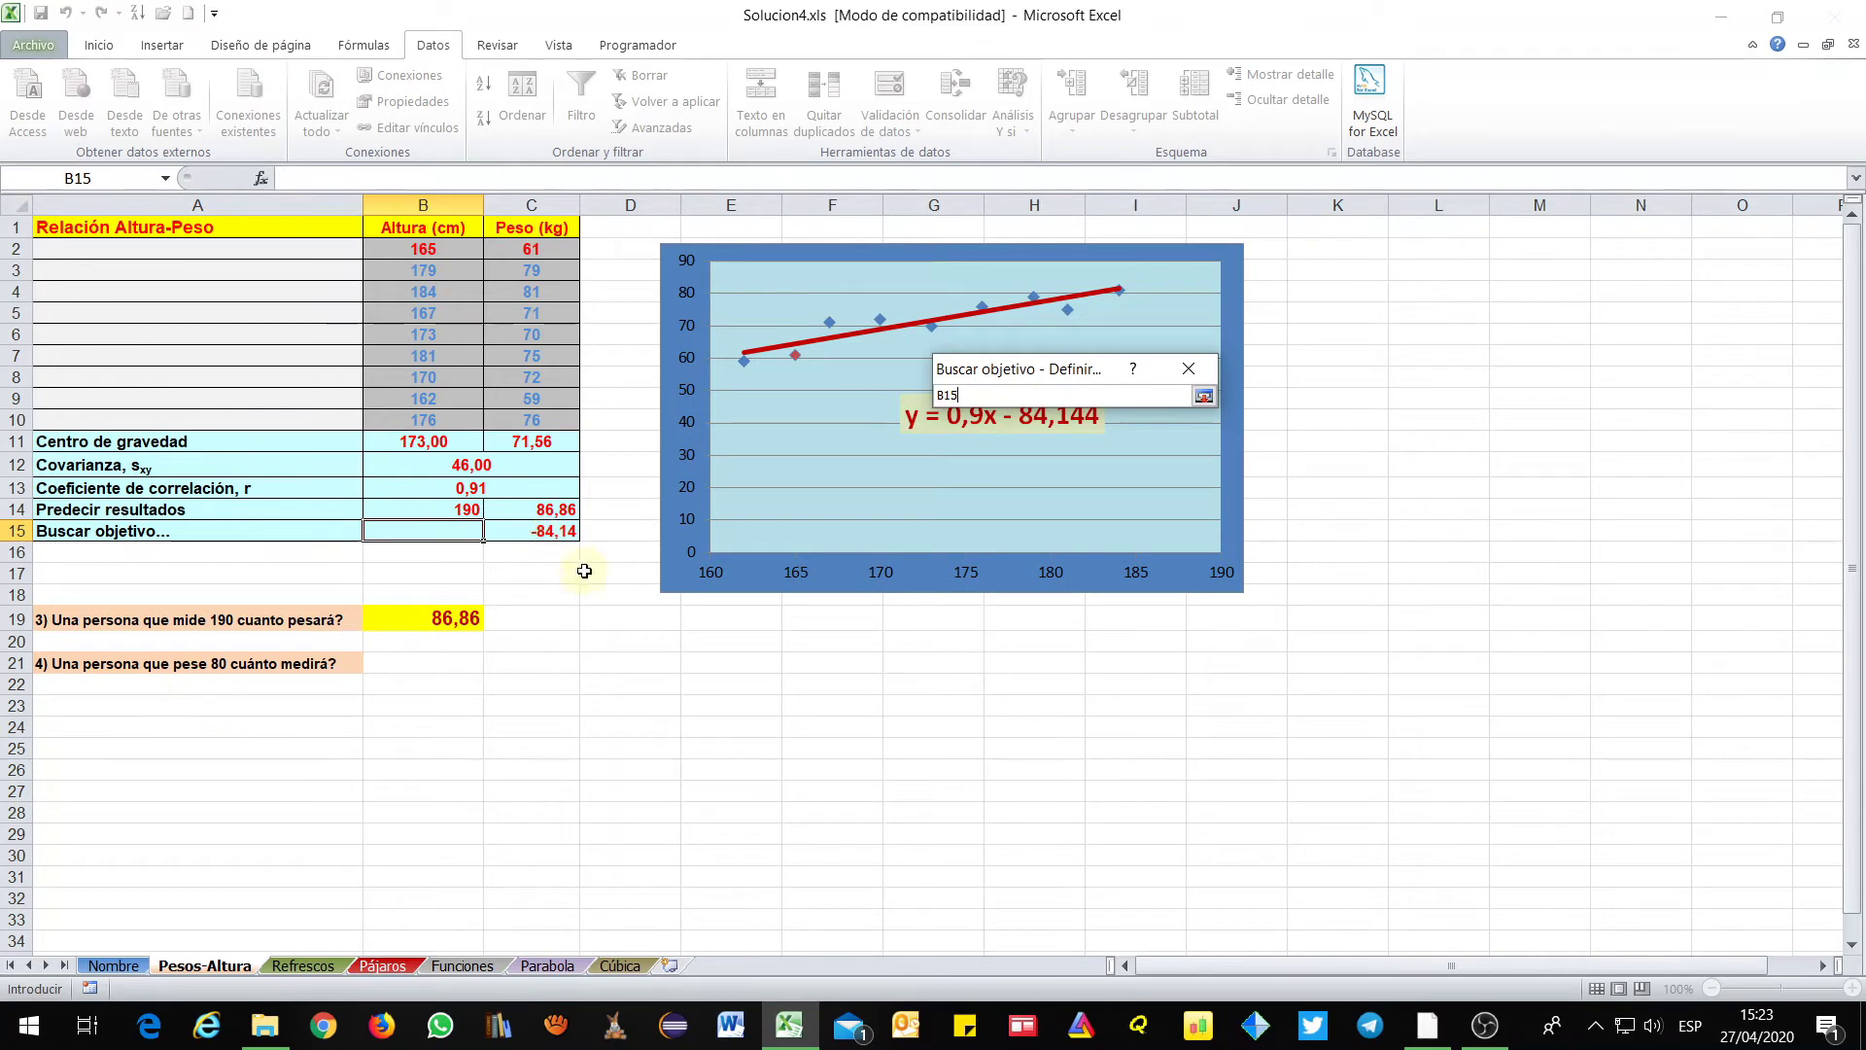
click(550, 530)
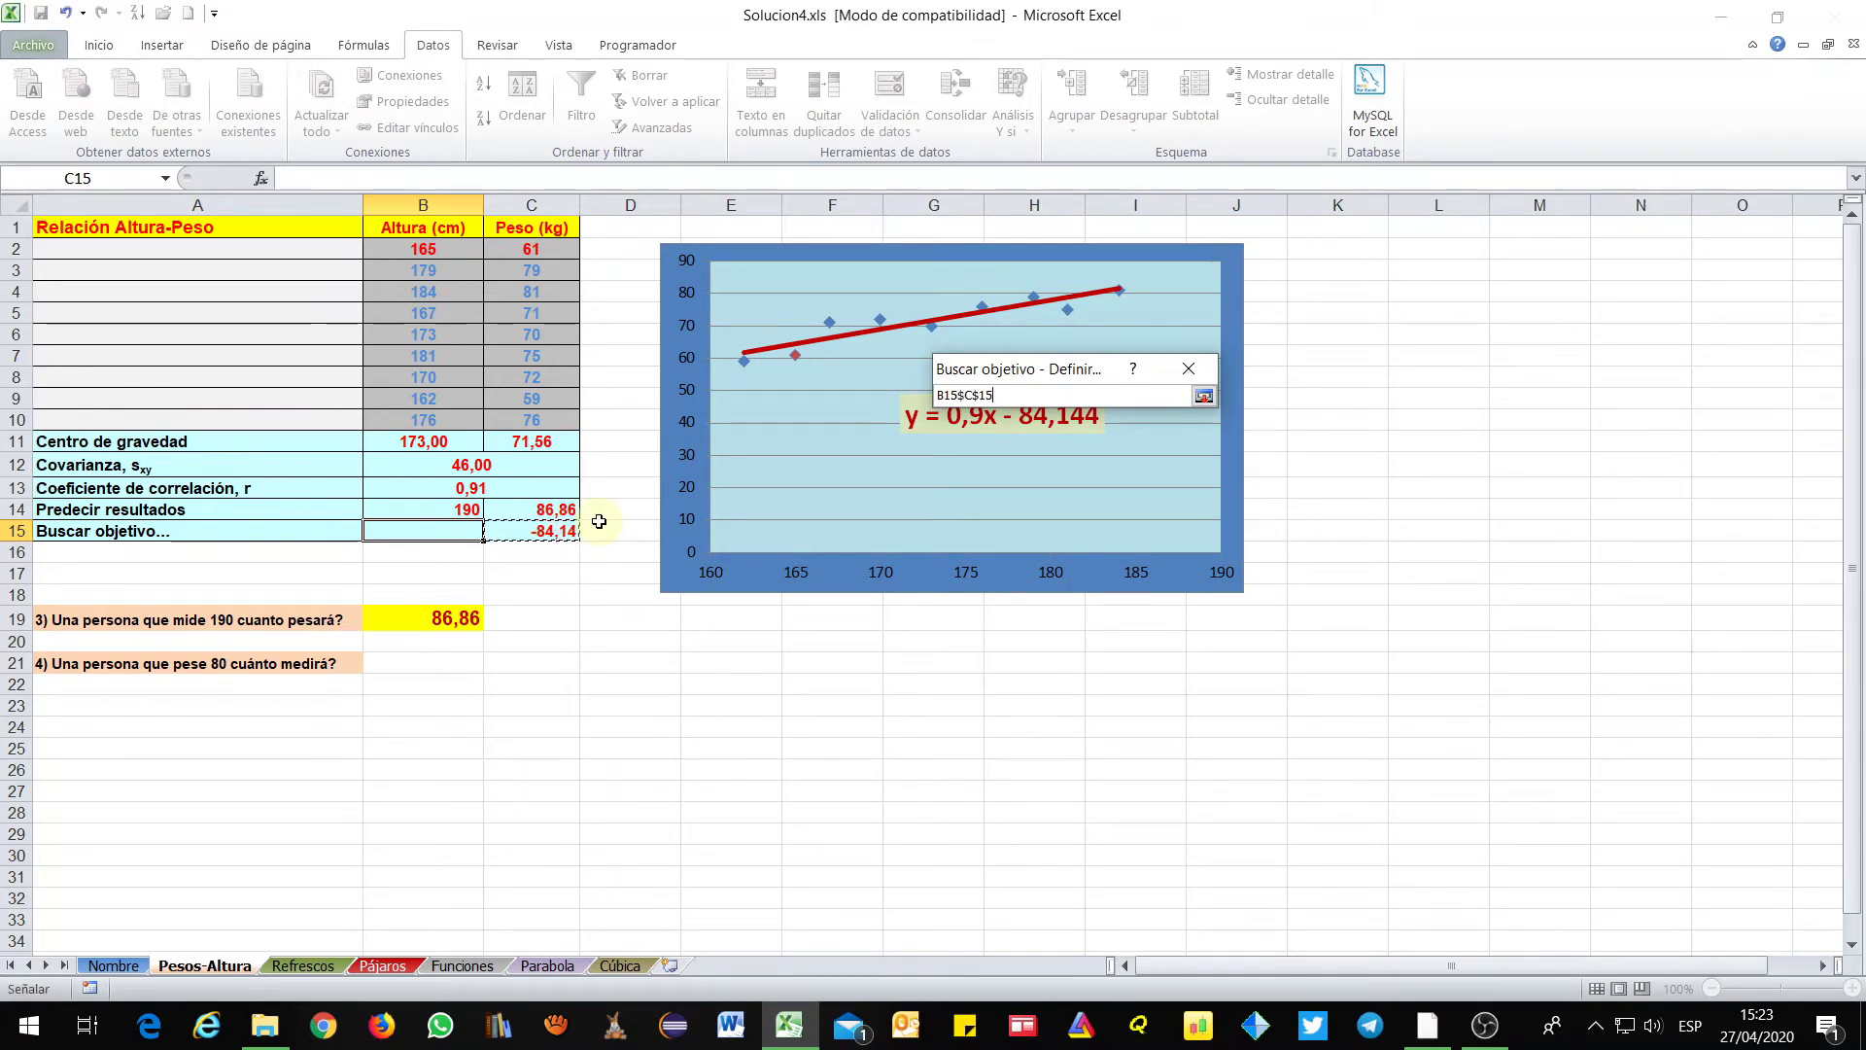
drag(1001, 395, 935, 396)
key(BackSpace)
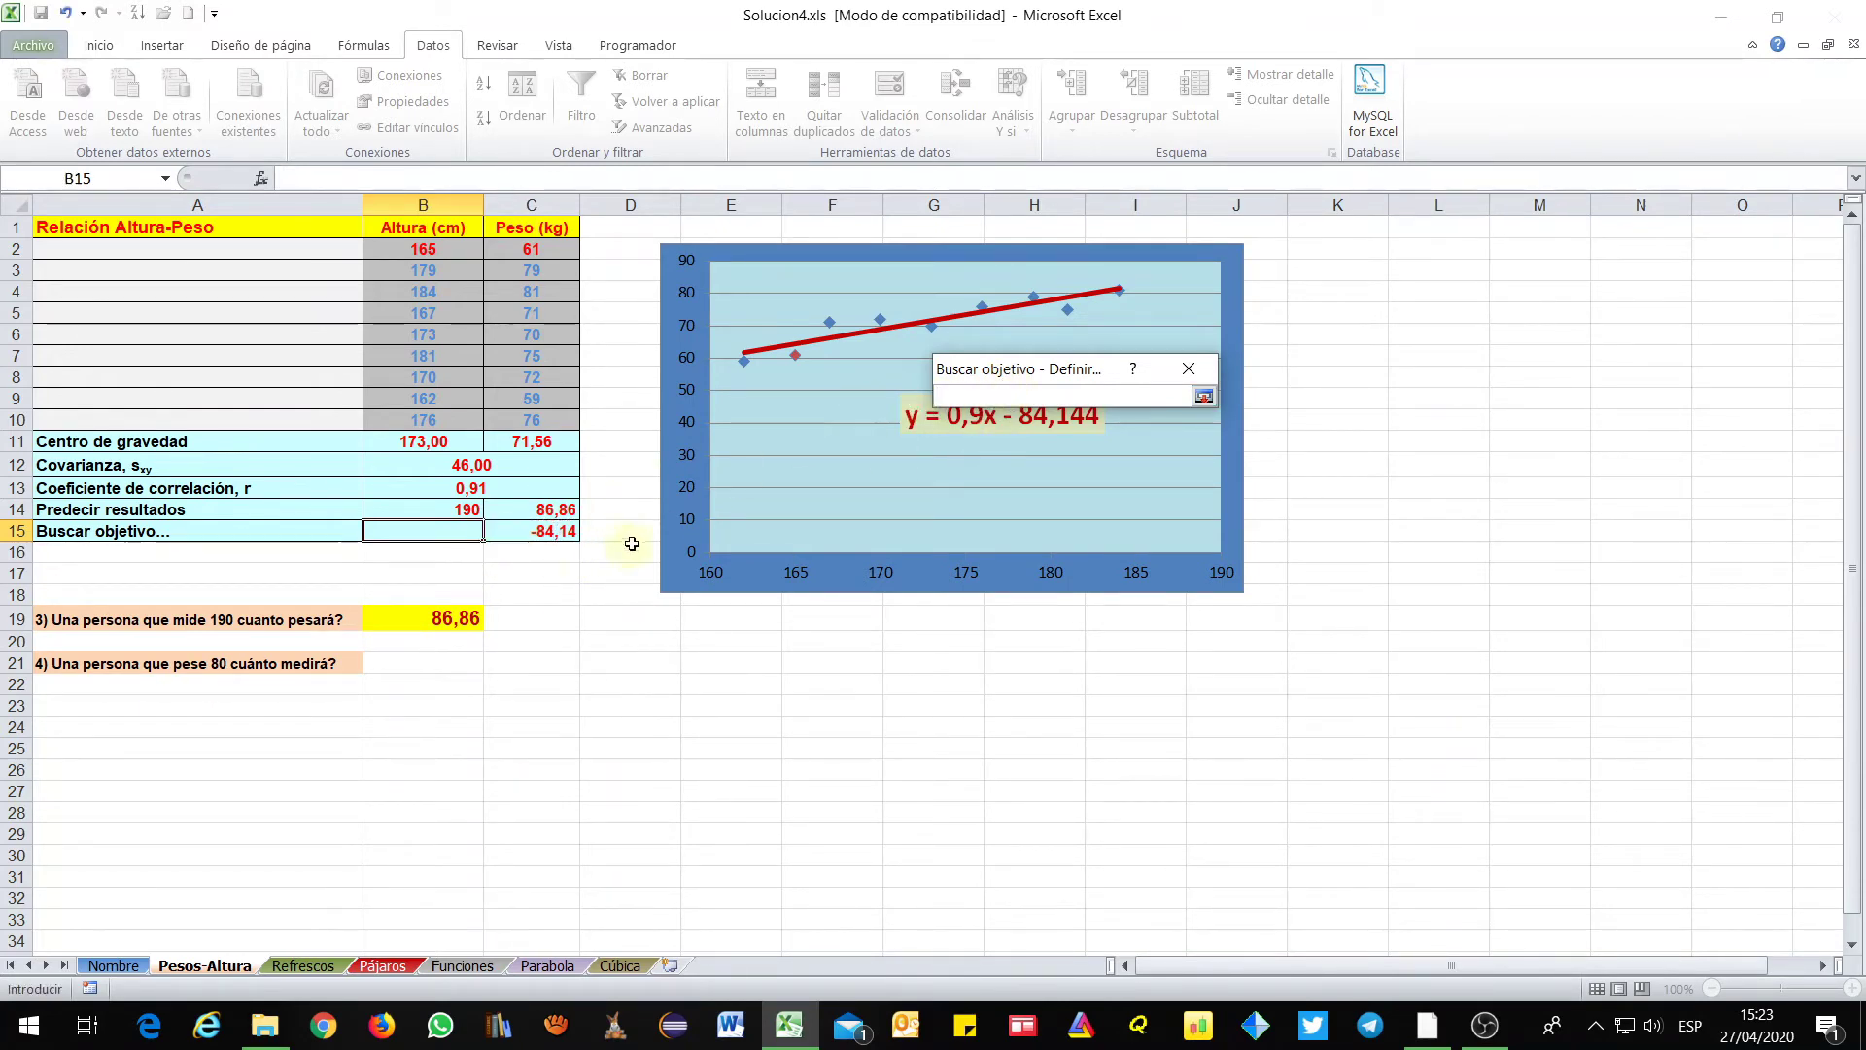
click(1204, 397)
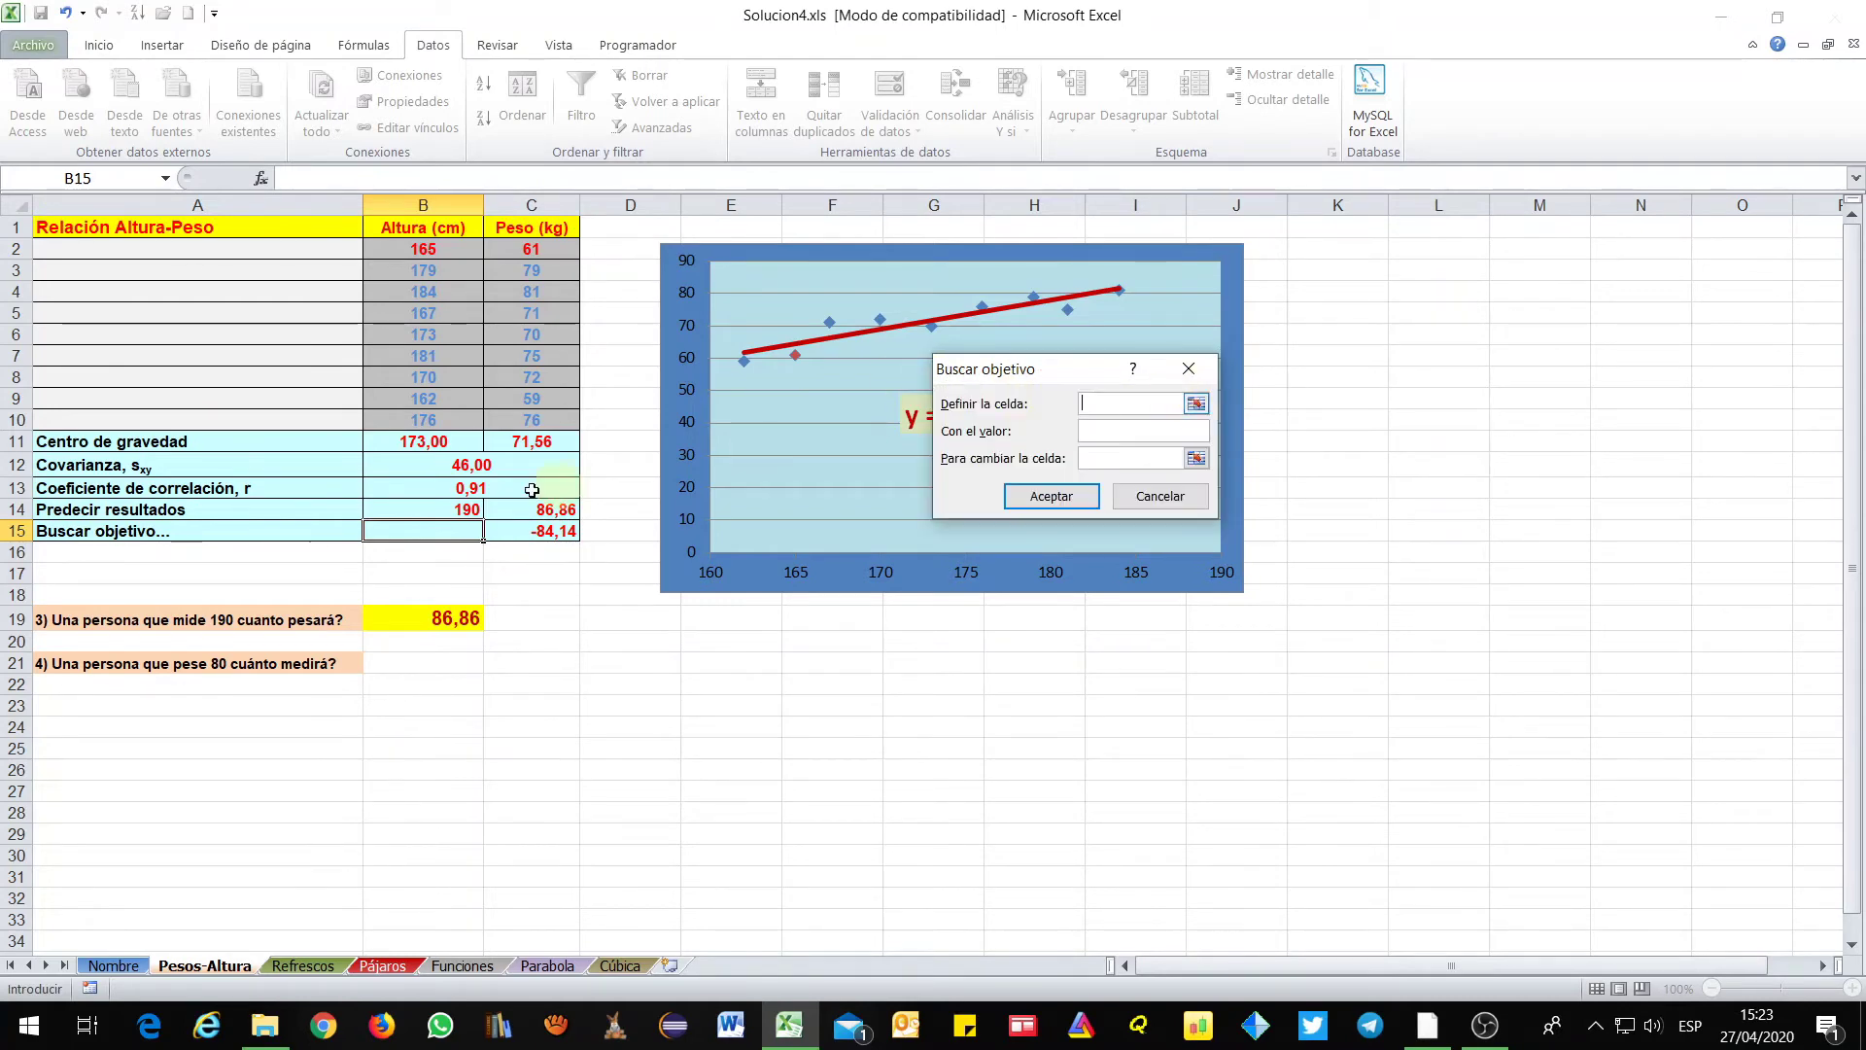
click(1196, 404)
click(545, 528)
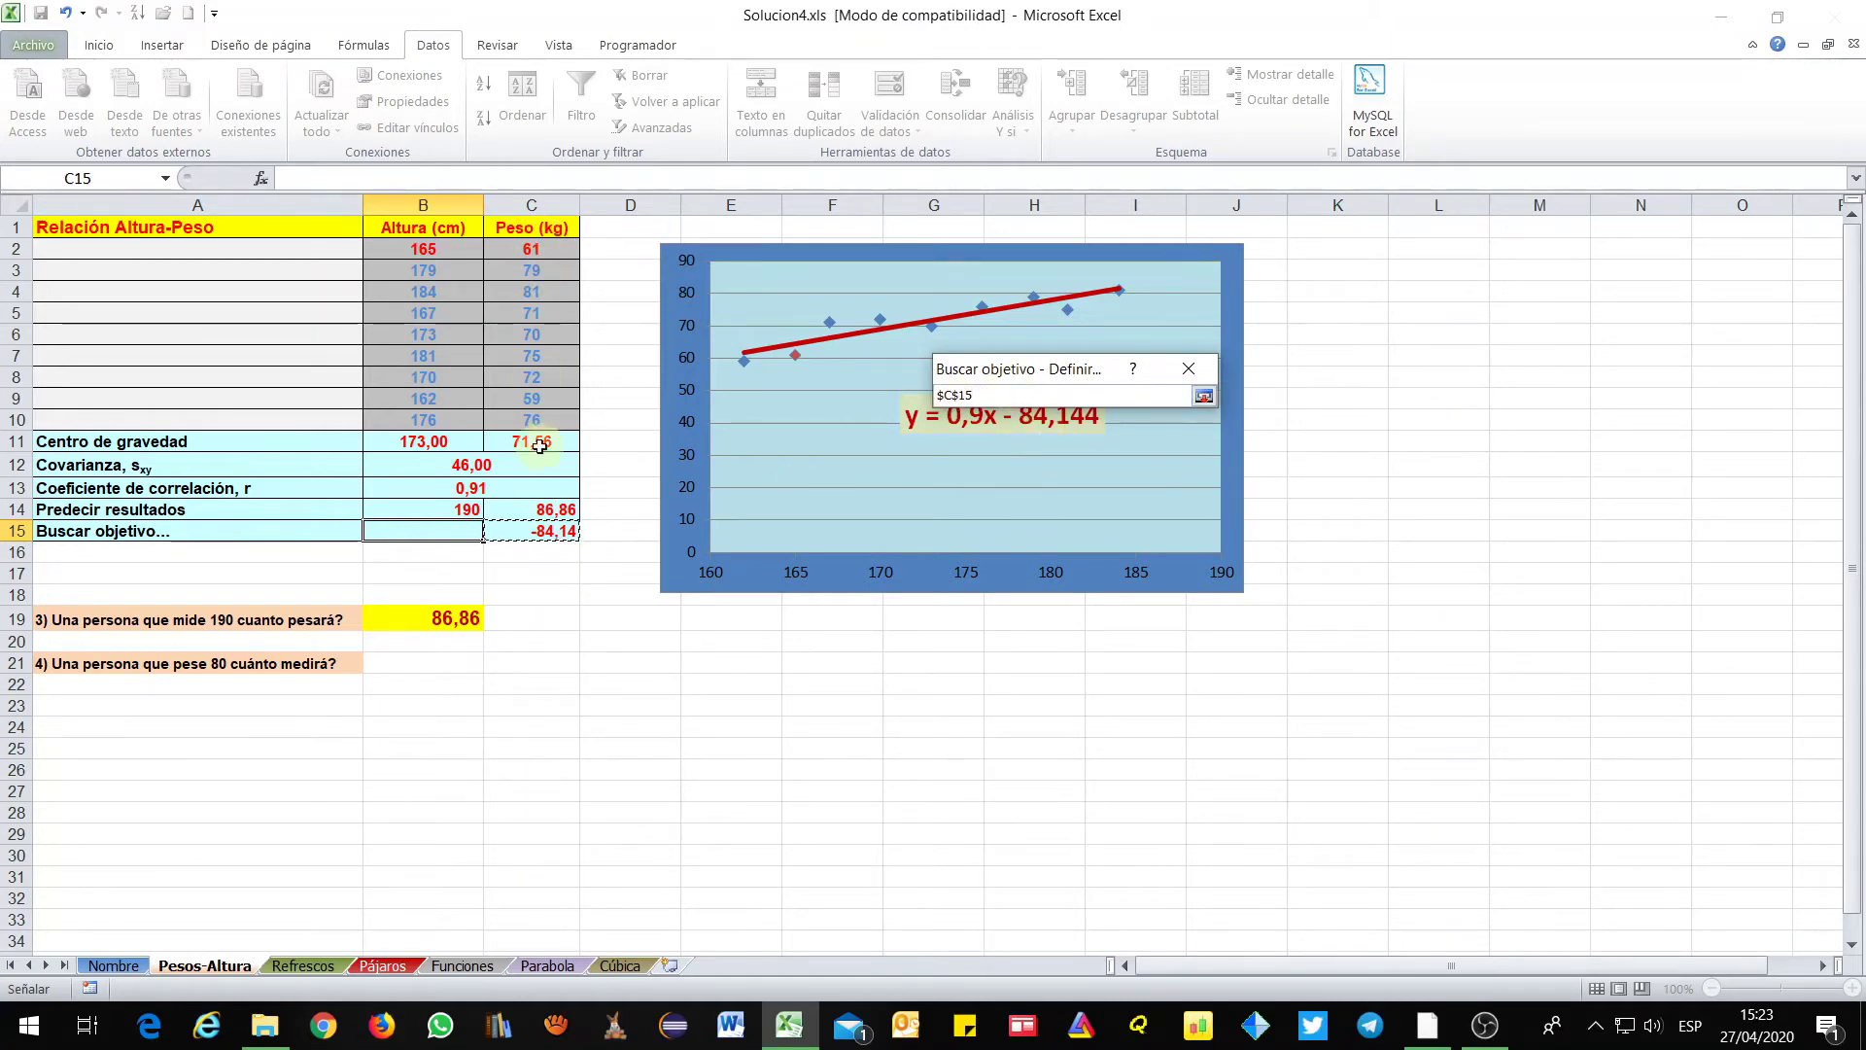
click(1203, 395)
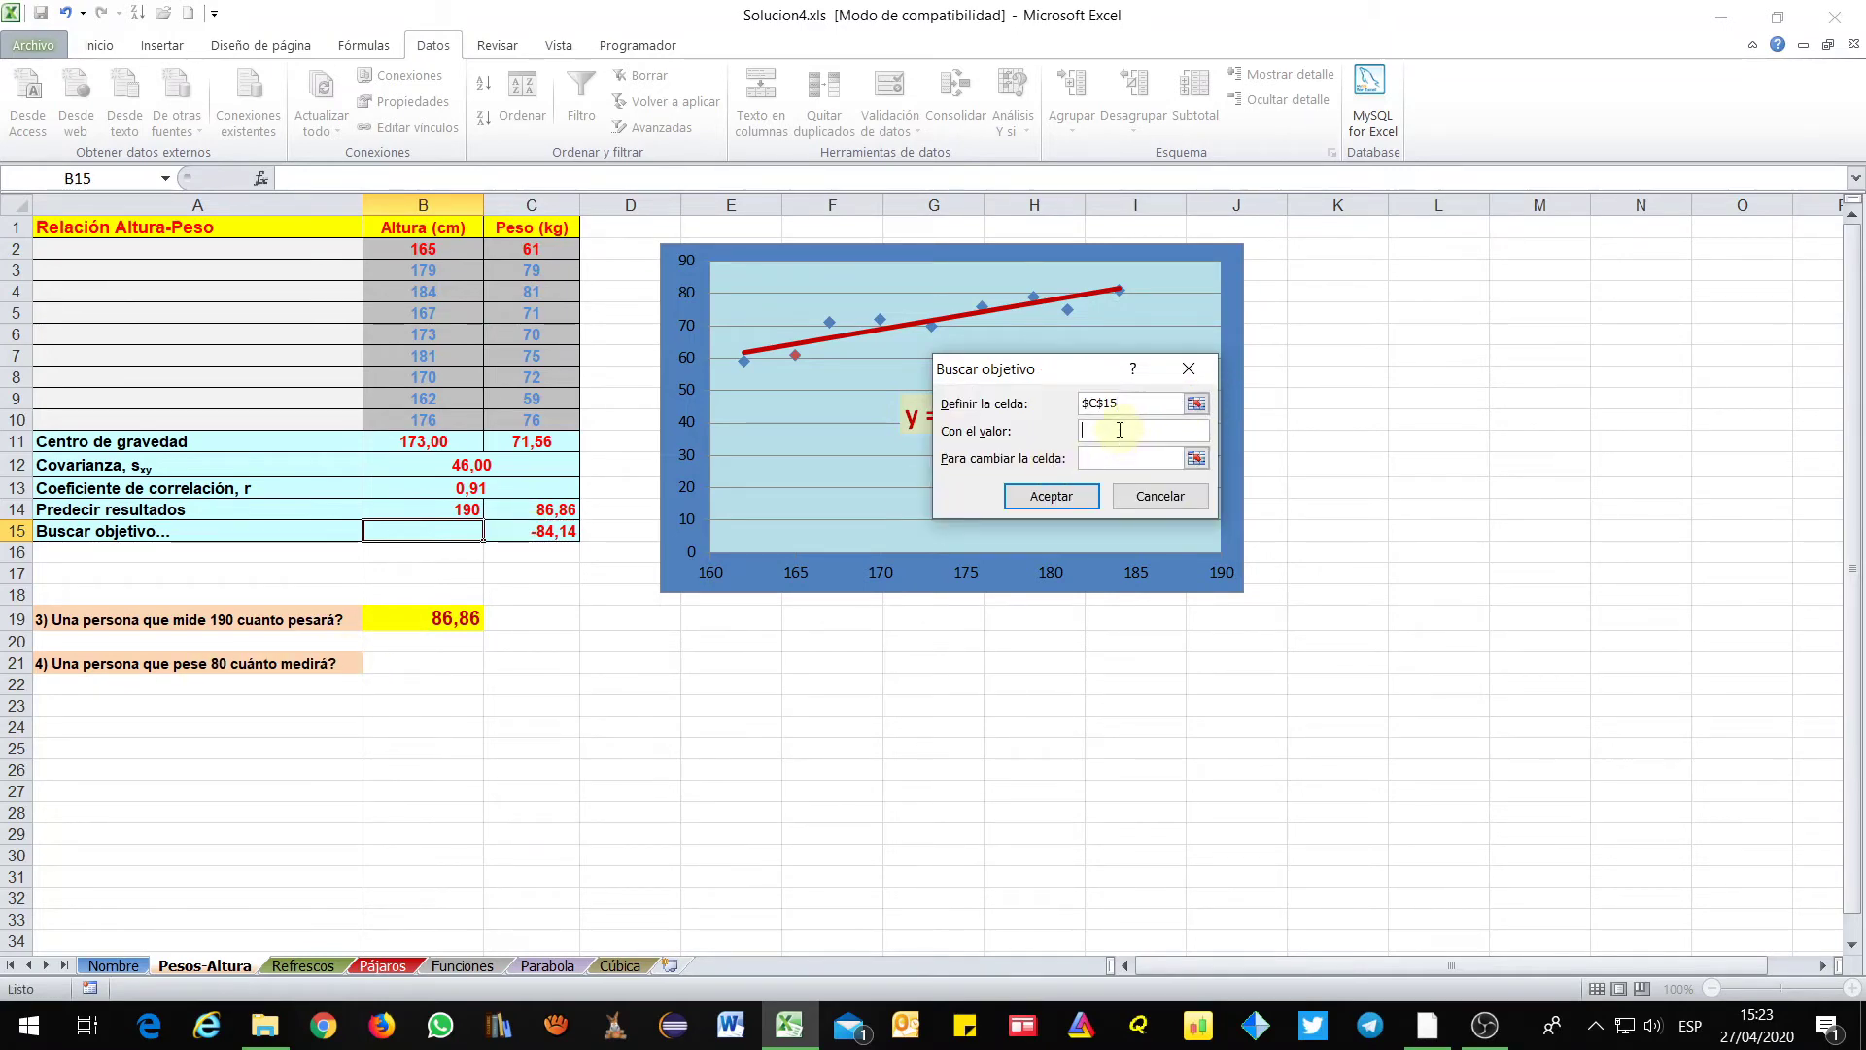
Run the Goal Seek with a target value of 80 by changing cell B15, and keep the solution
click(1120, 429)
drag(996, 369, 746, 349)
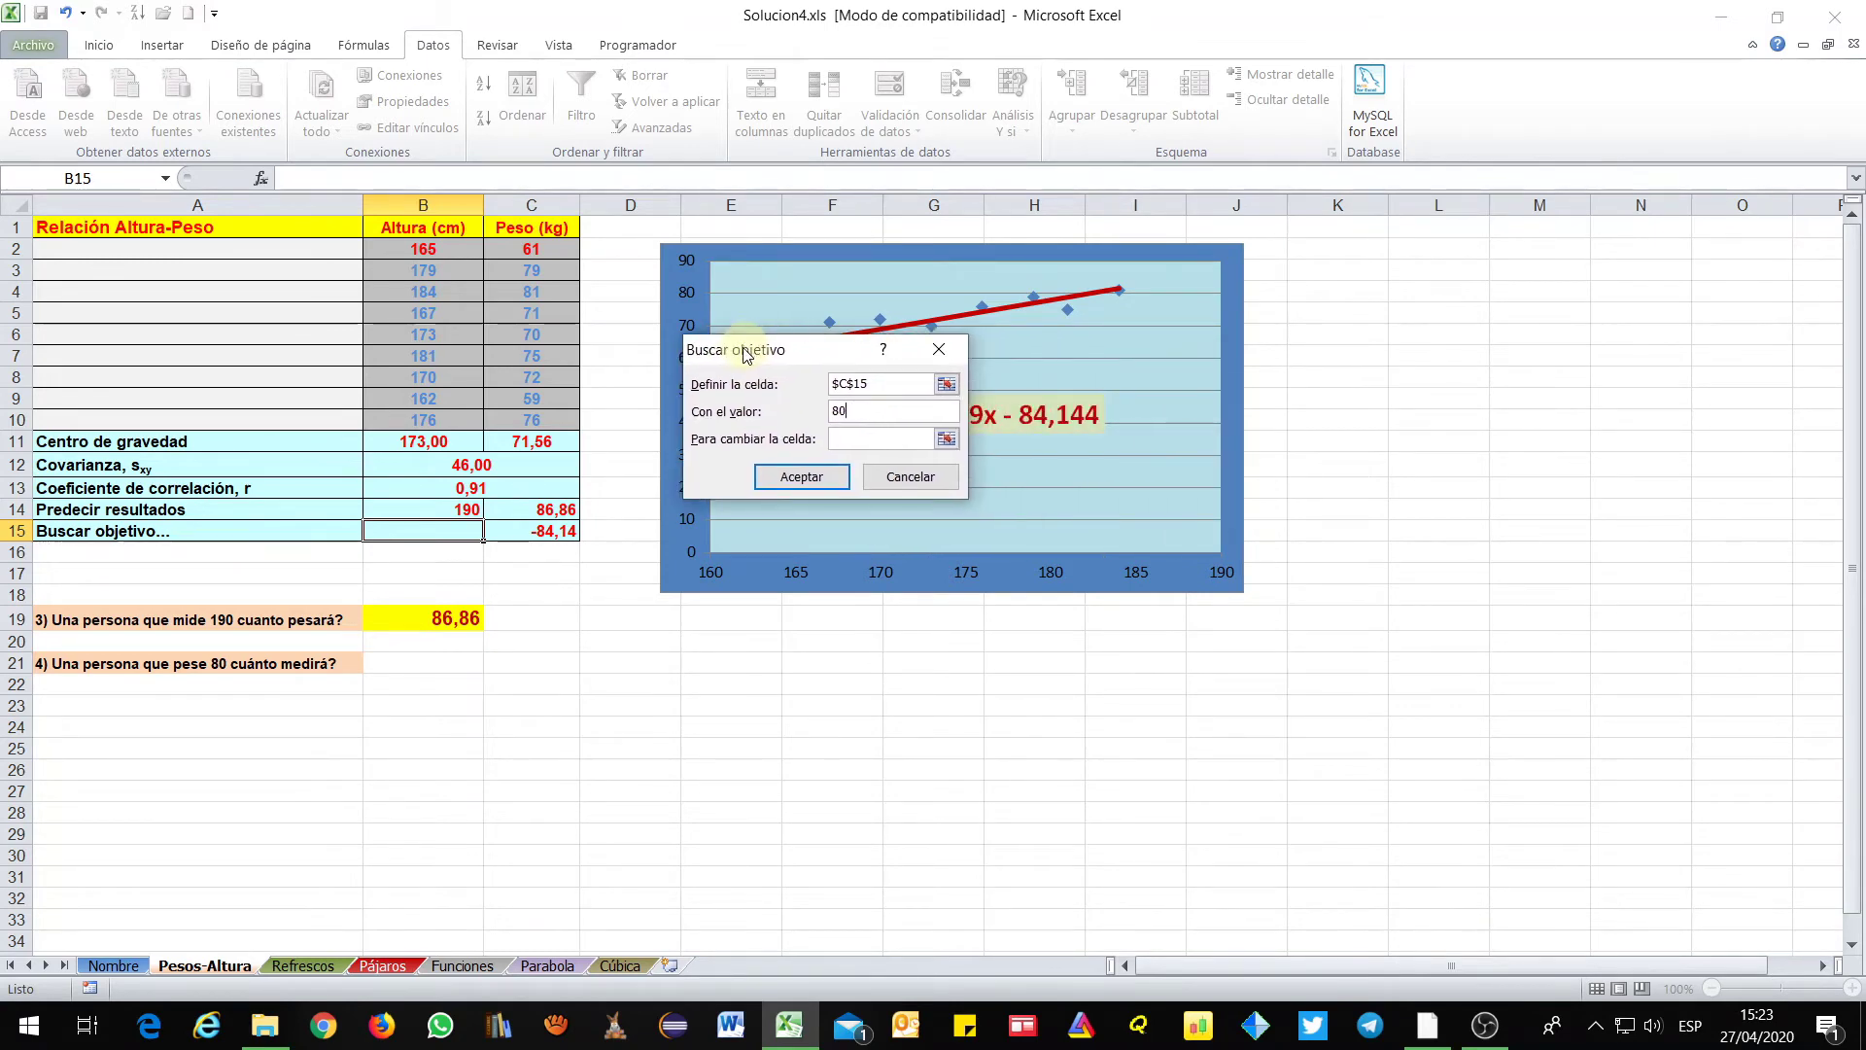
click(945, 439)
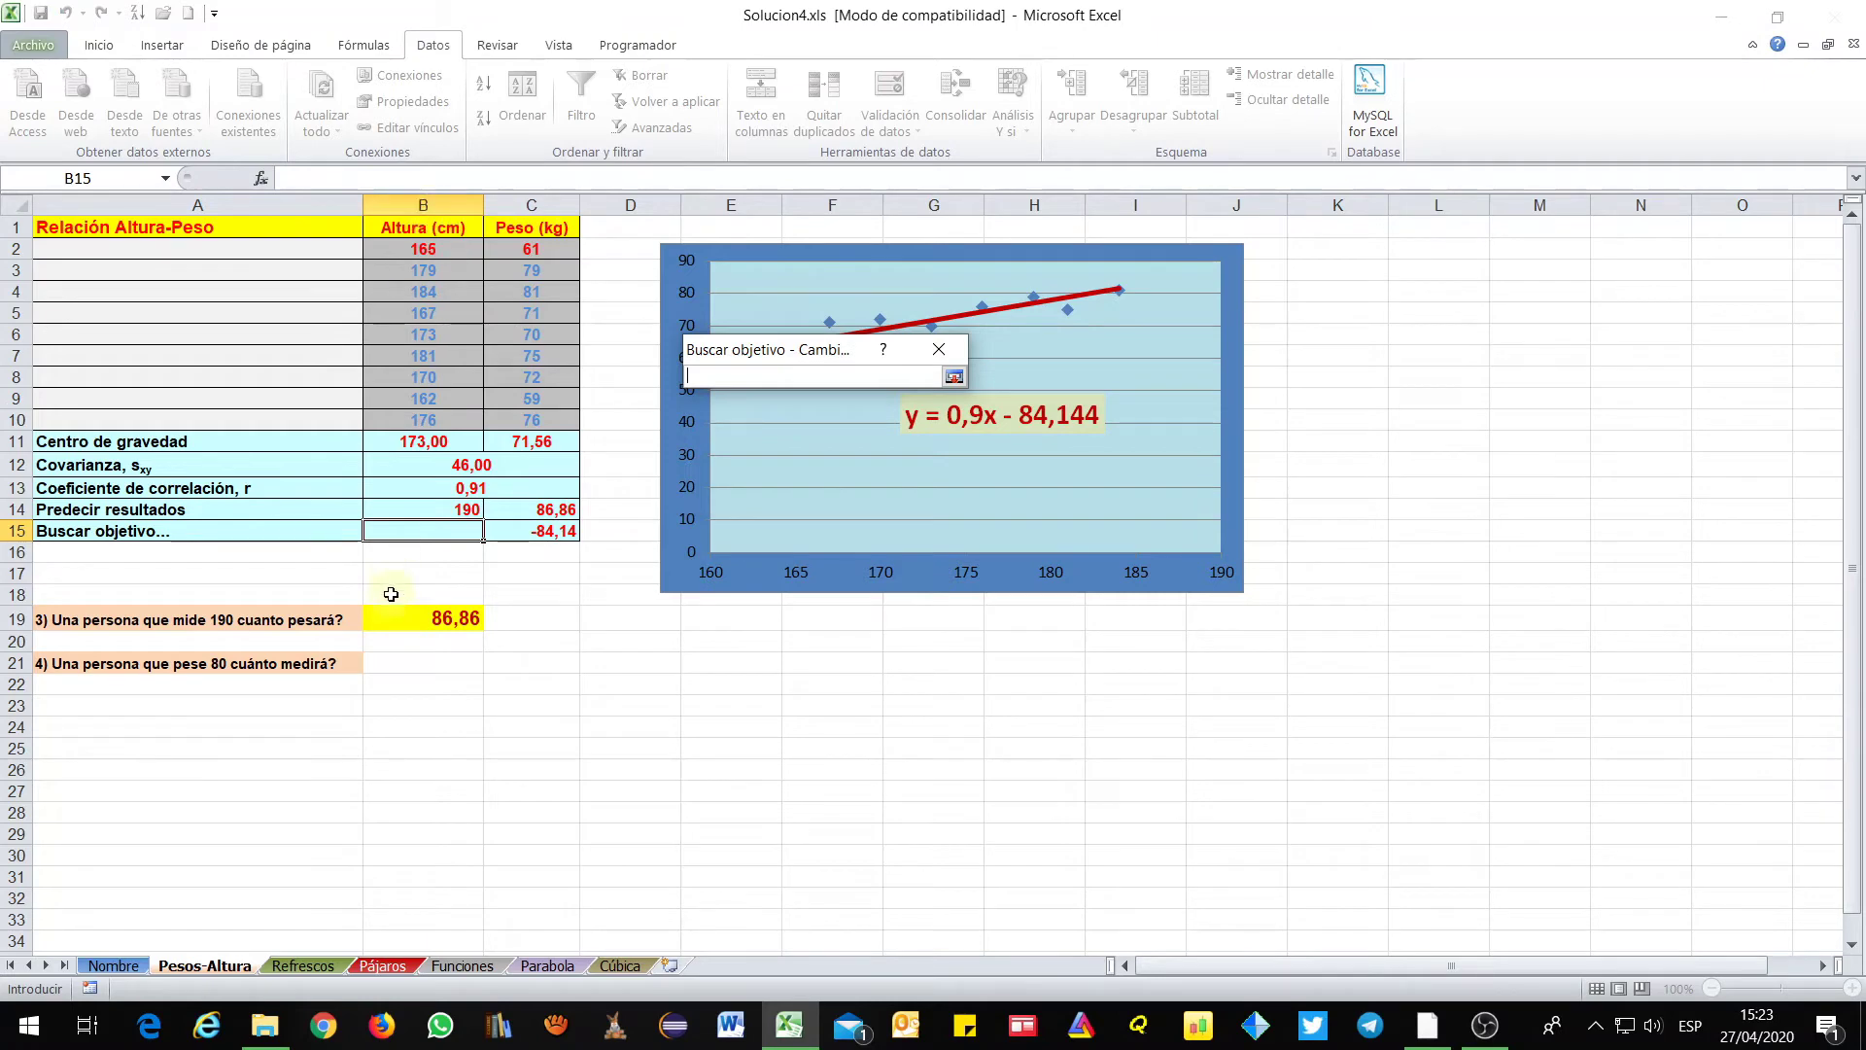
click(416, 532)
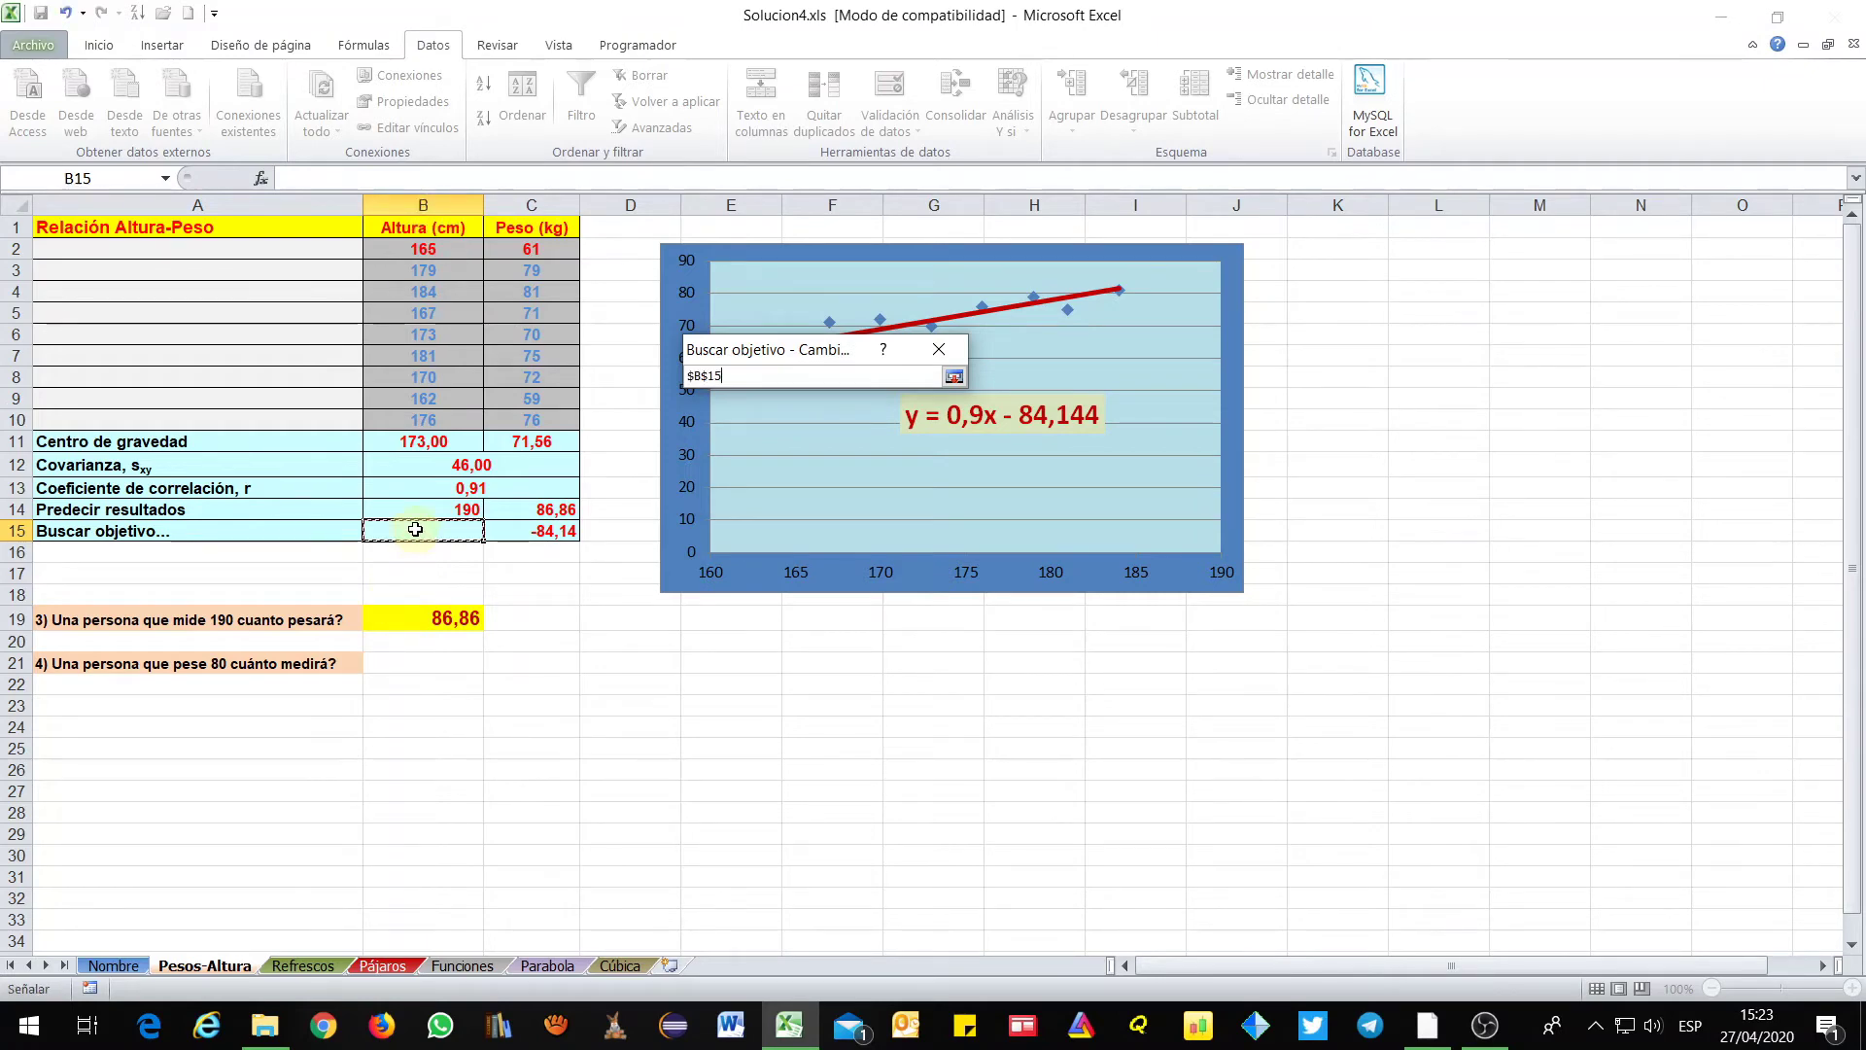
click(952, 380)
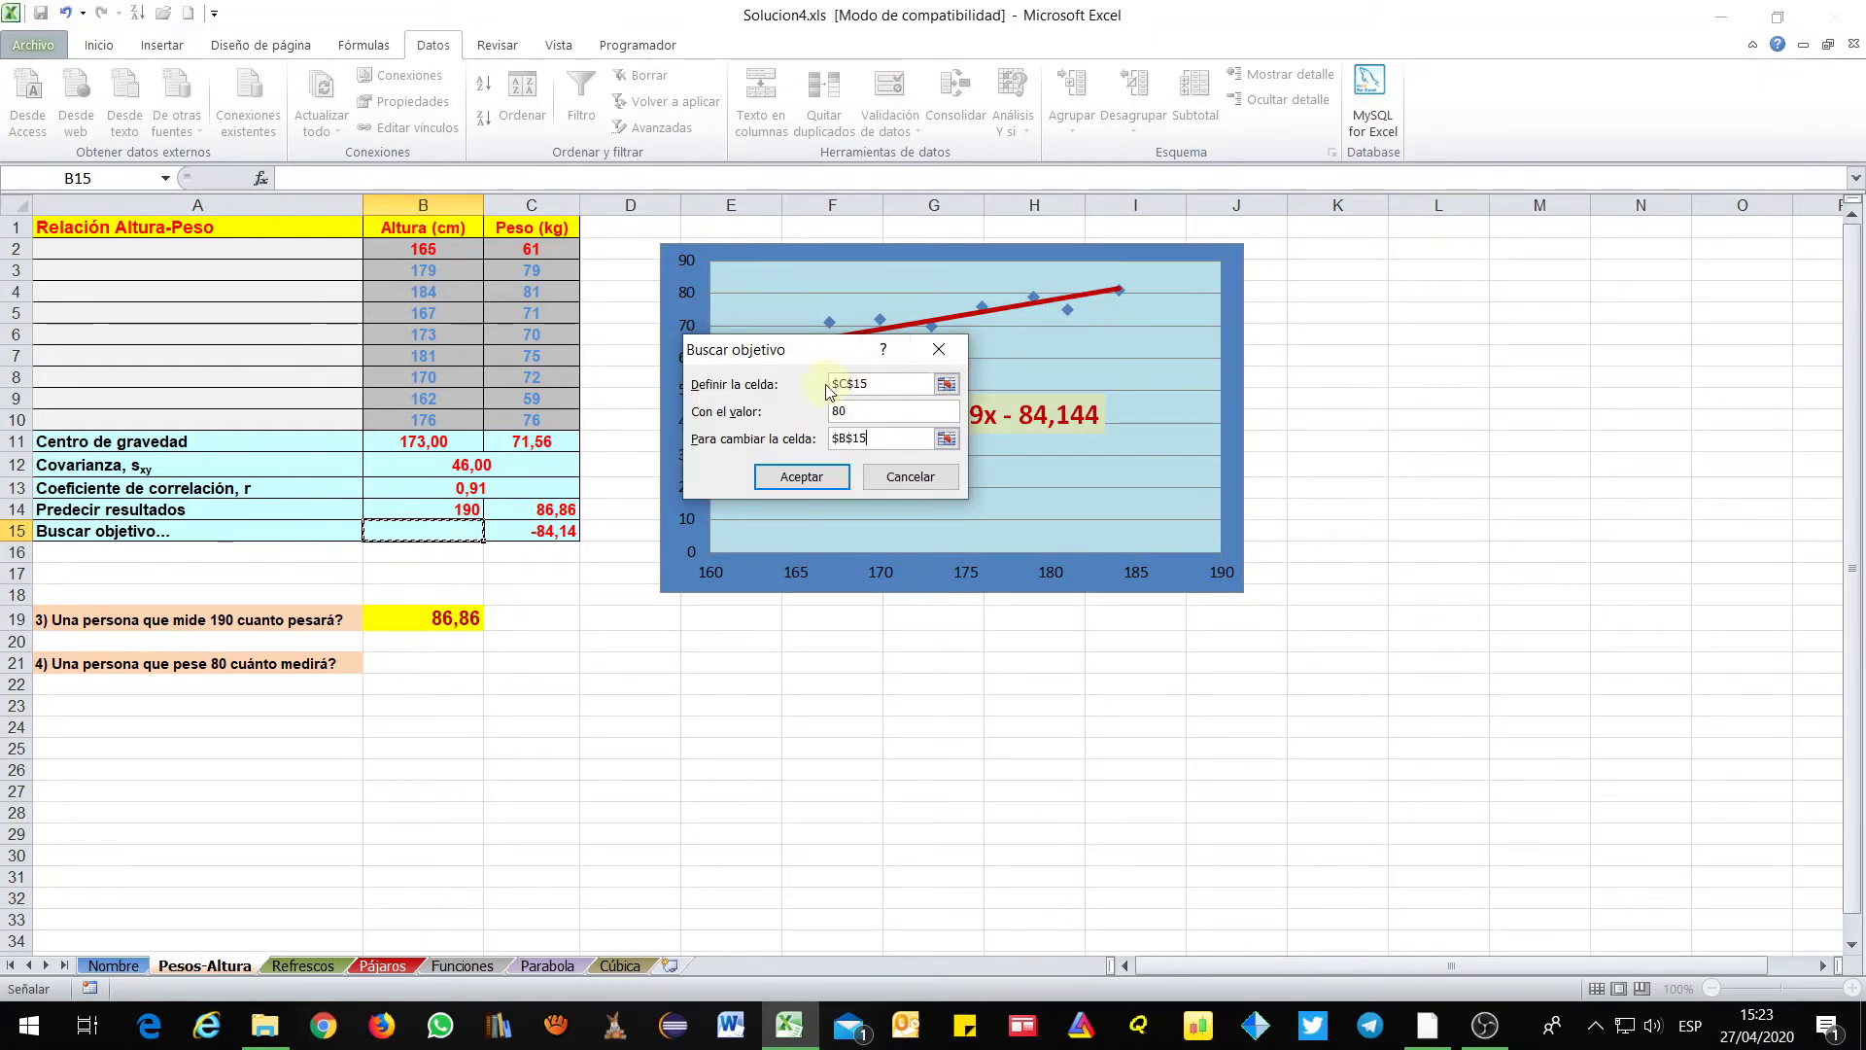
click(844, 438)
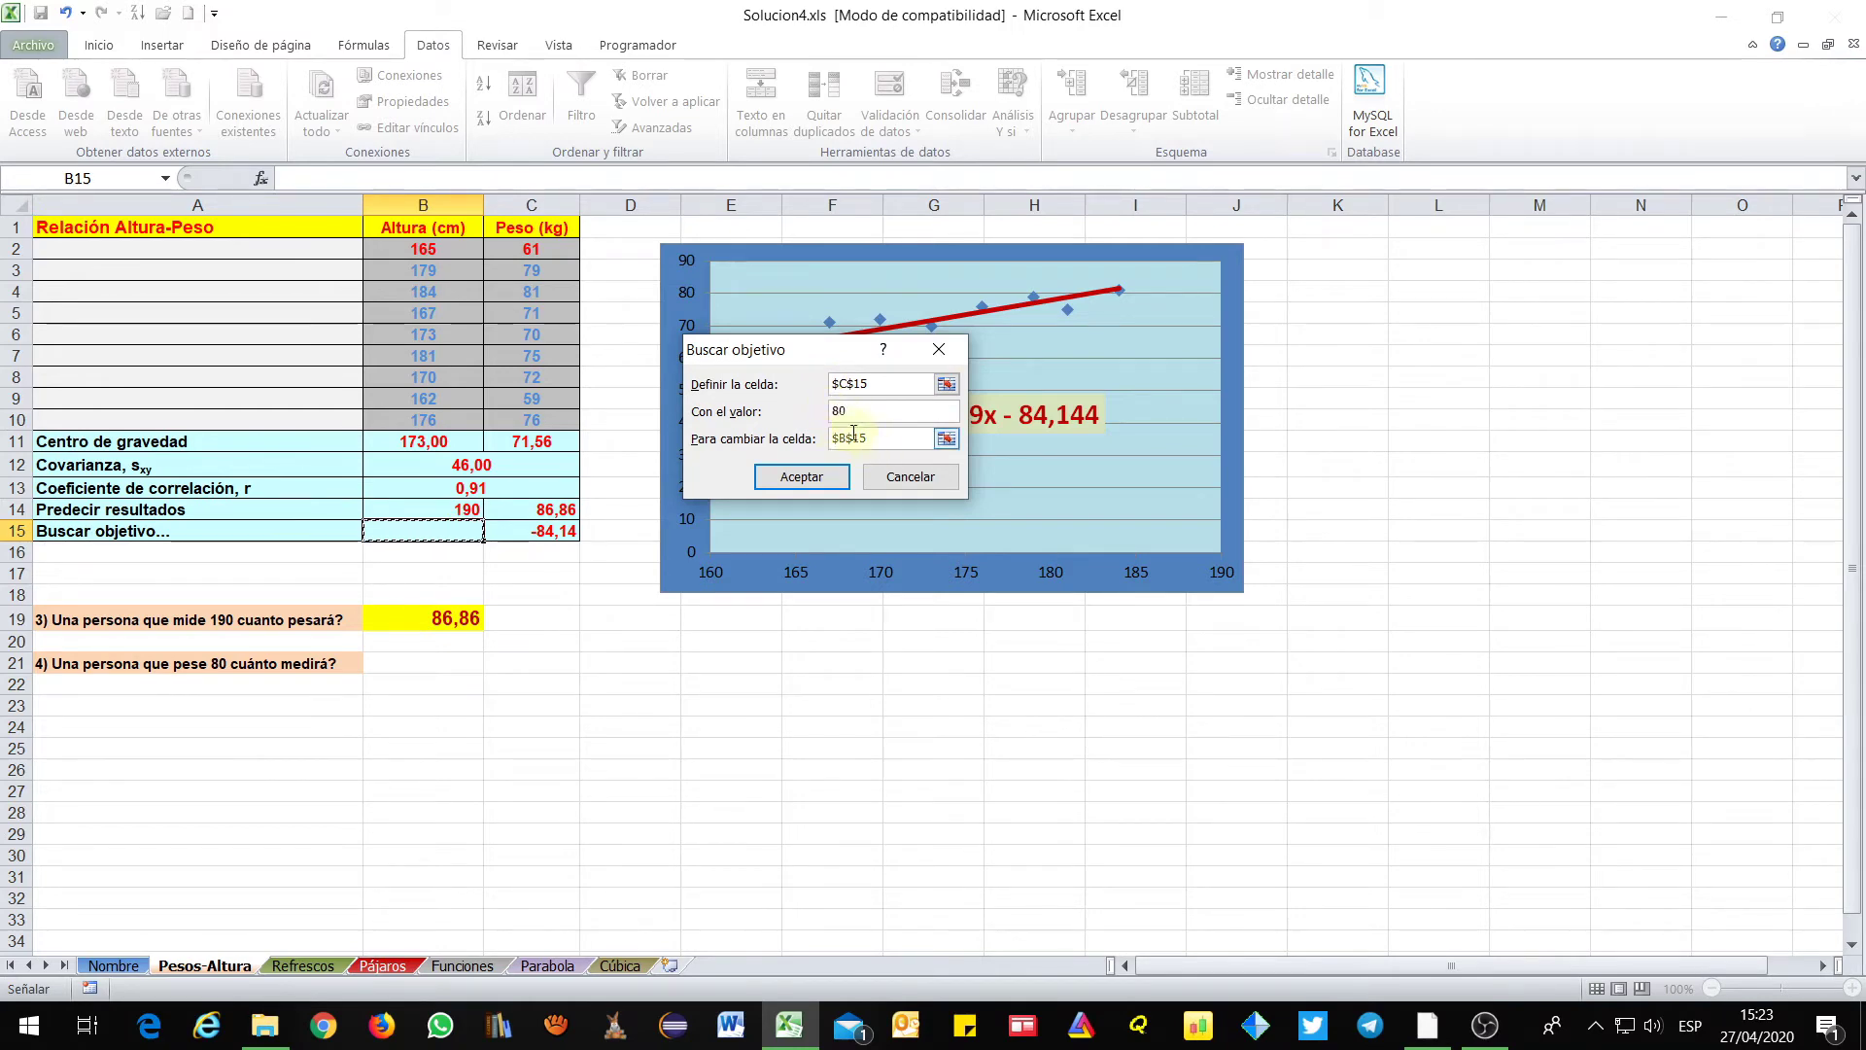
click(802, 477)
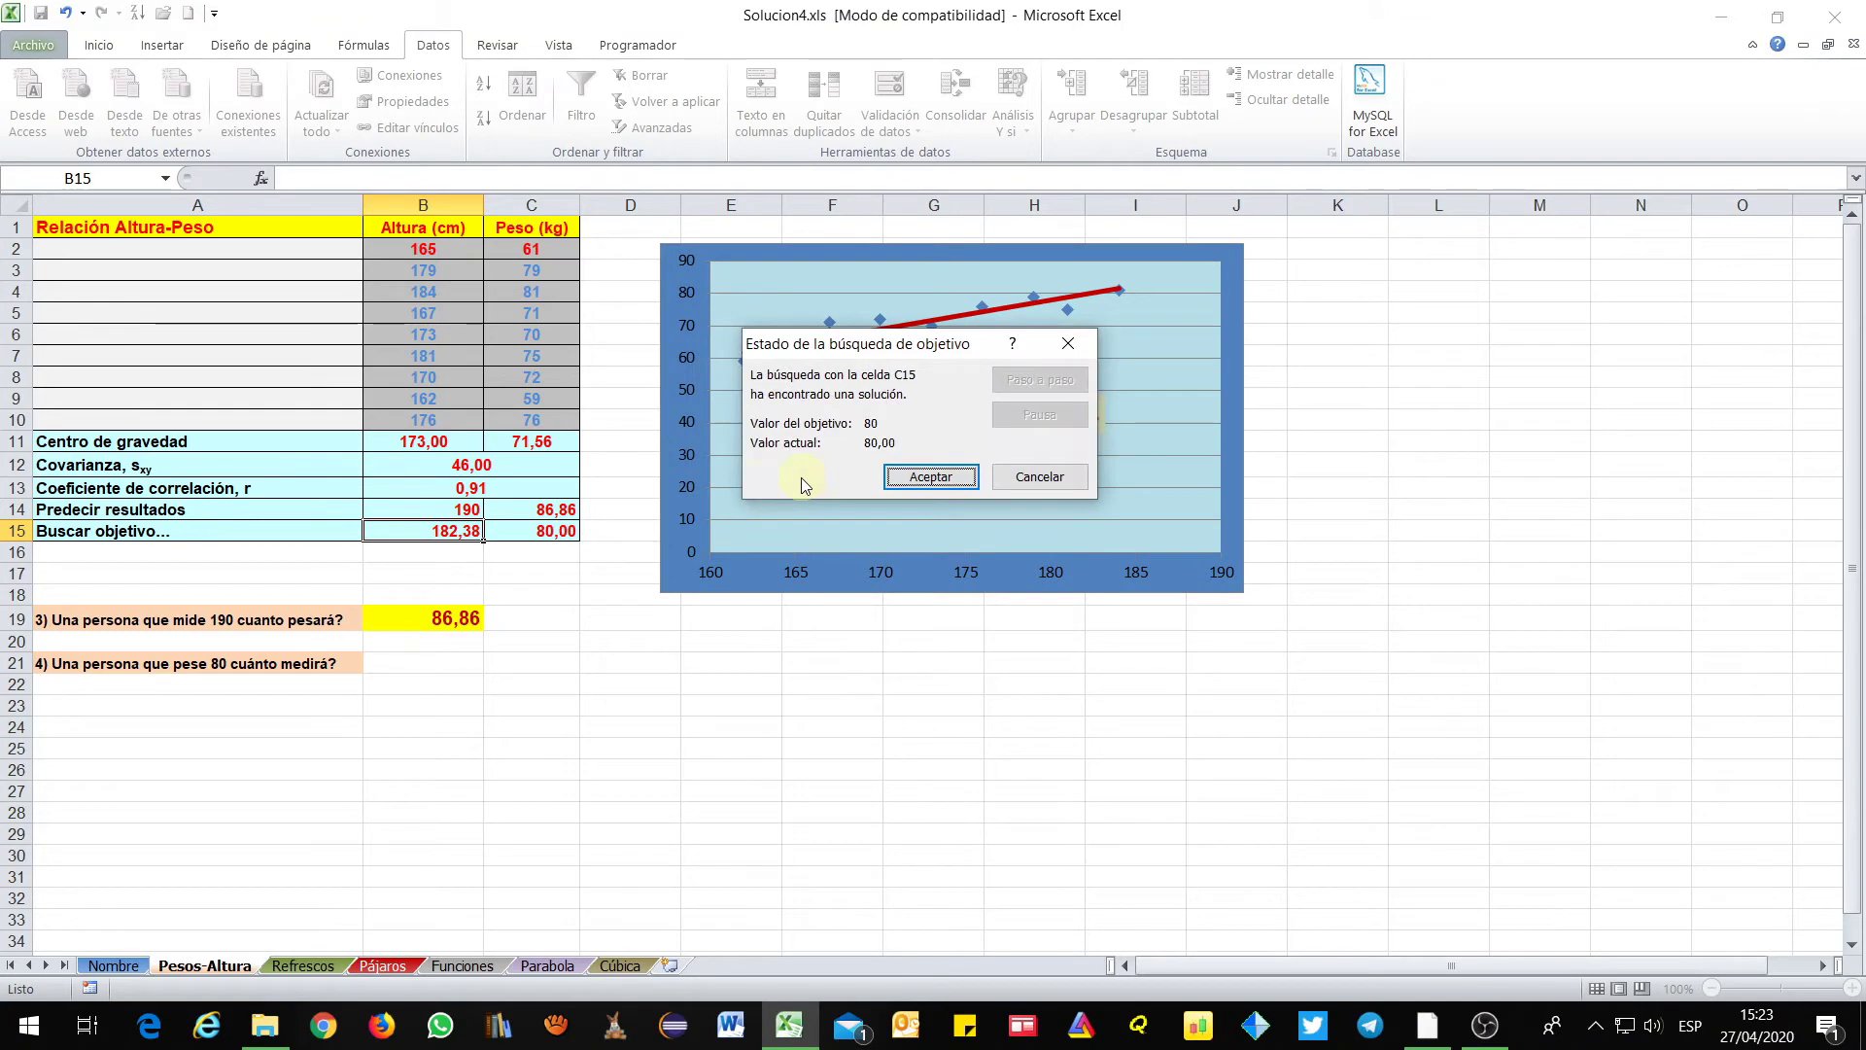
click(918, 479)
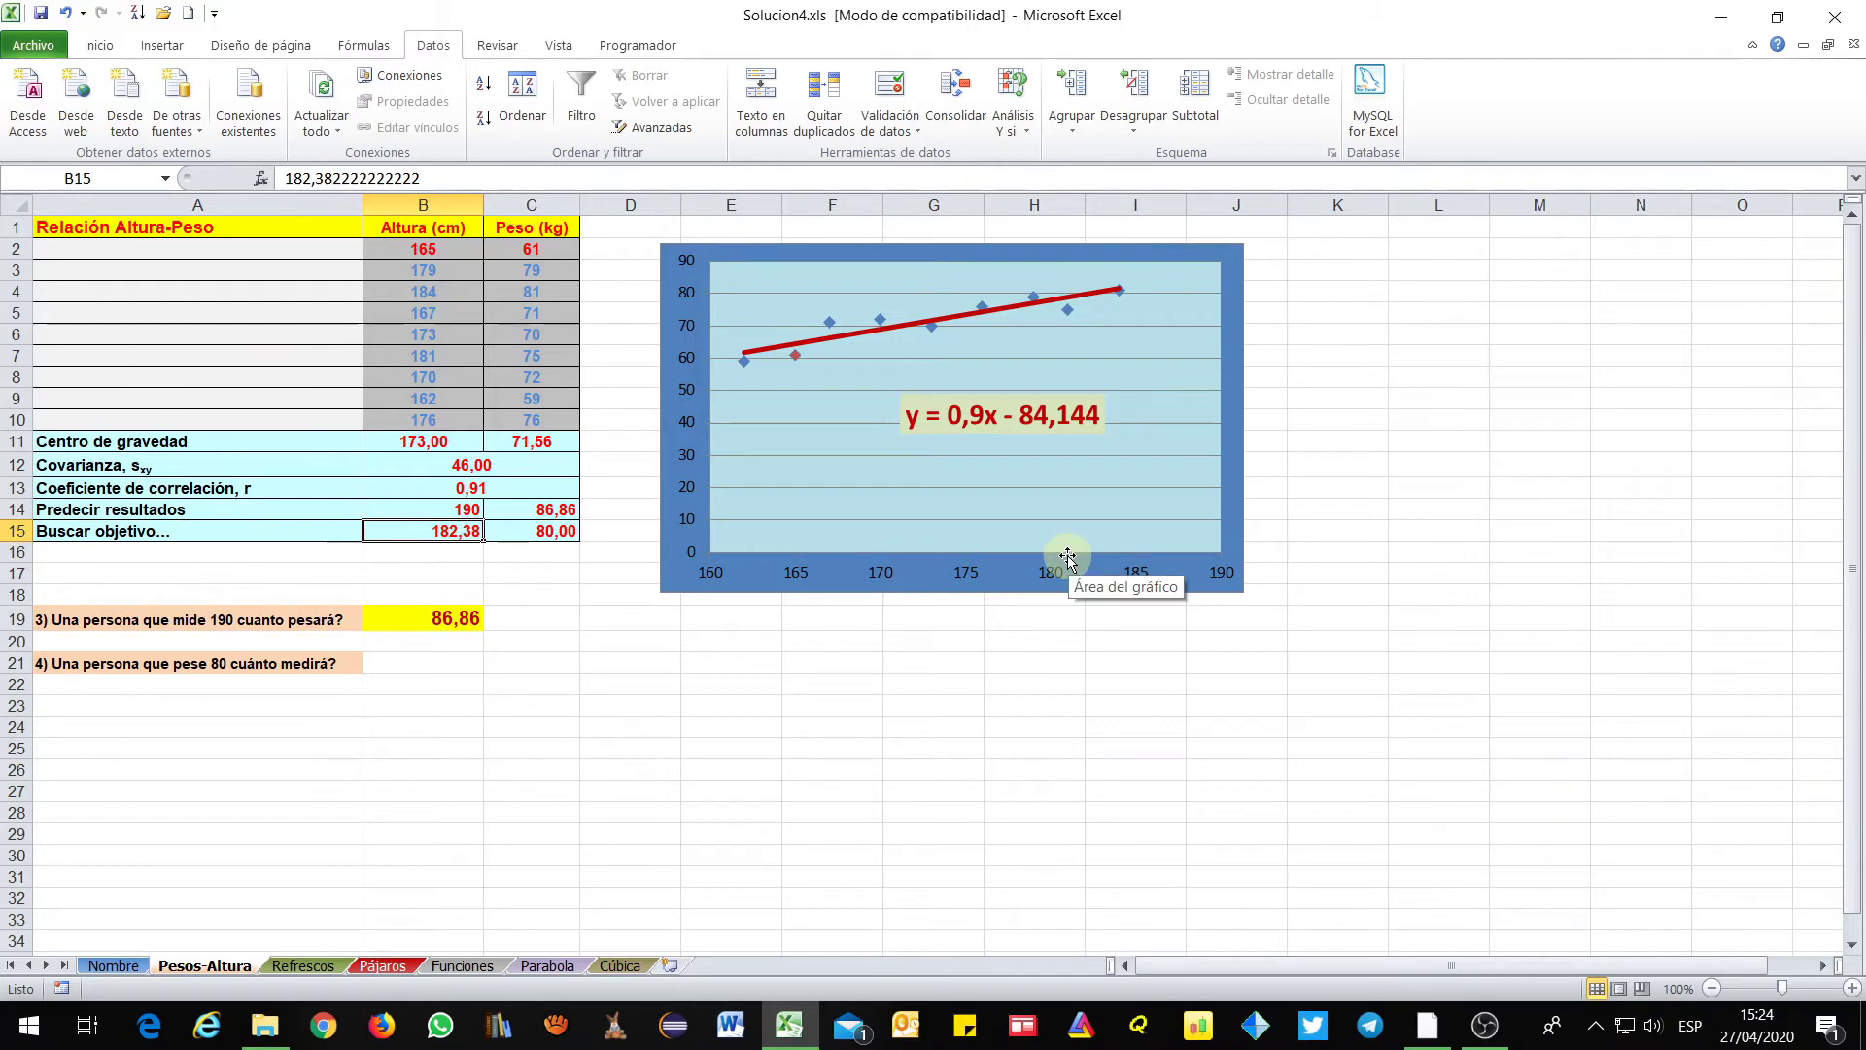
Answer question 4 by entering the formula =B15 in cell B21
click(413, 663)
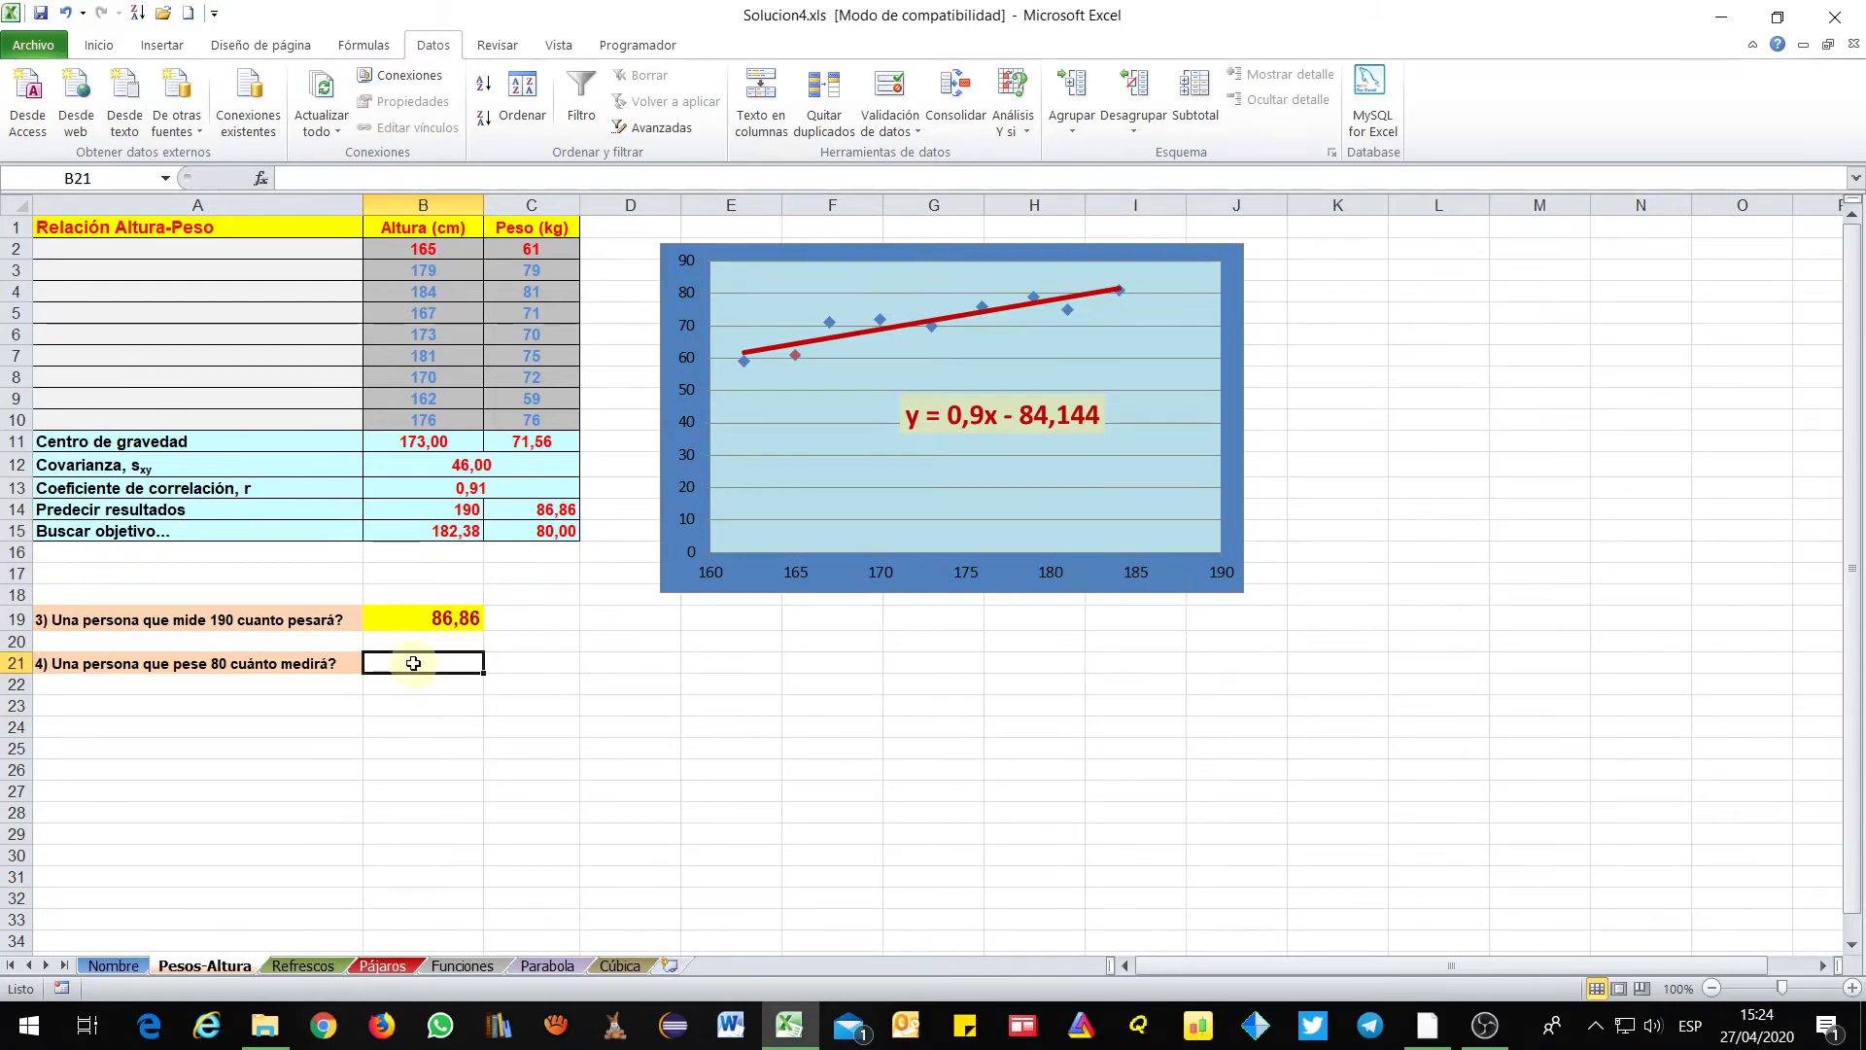
text(=)
click(435, 529)
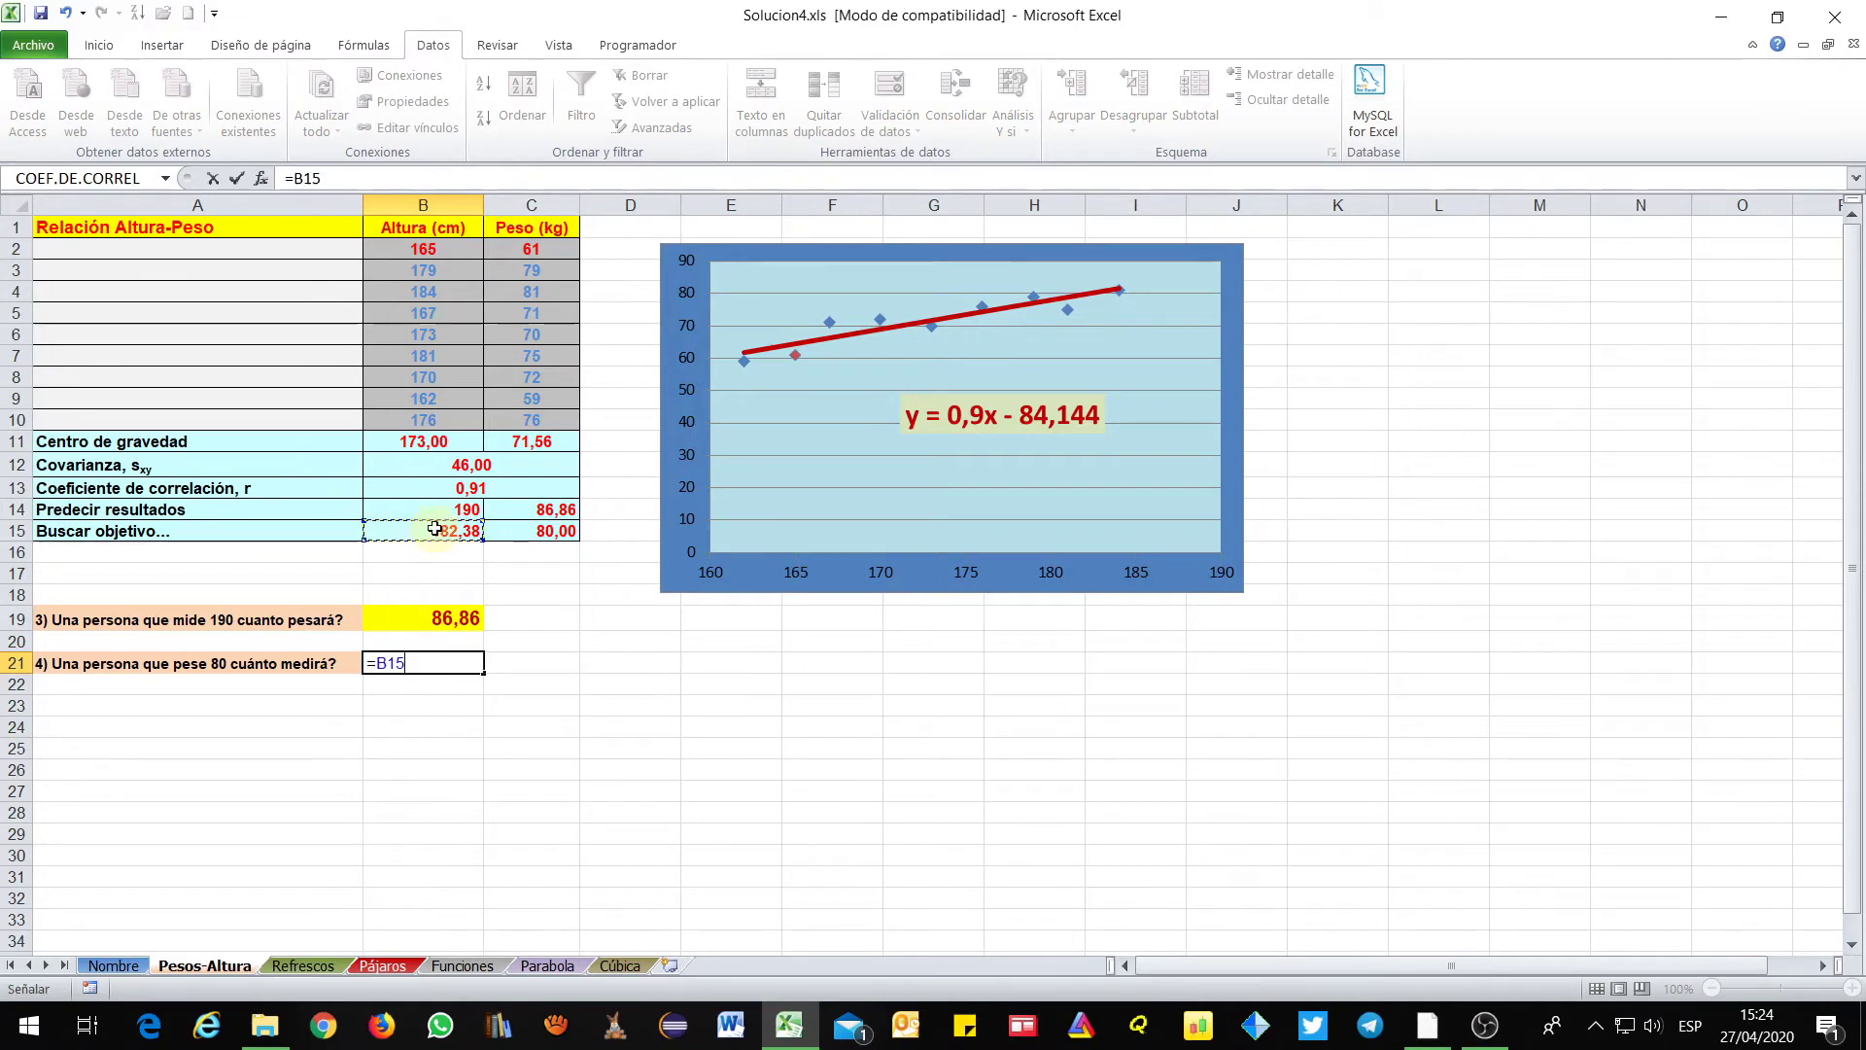
key(Return)
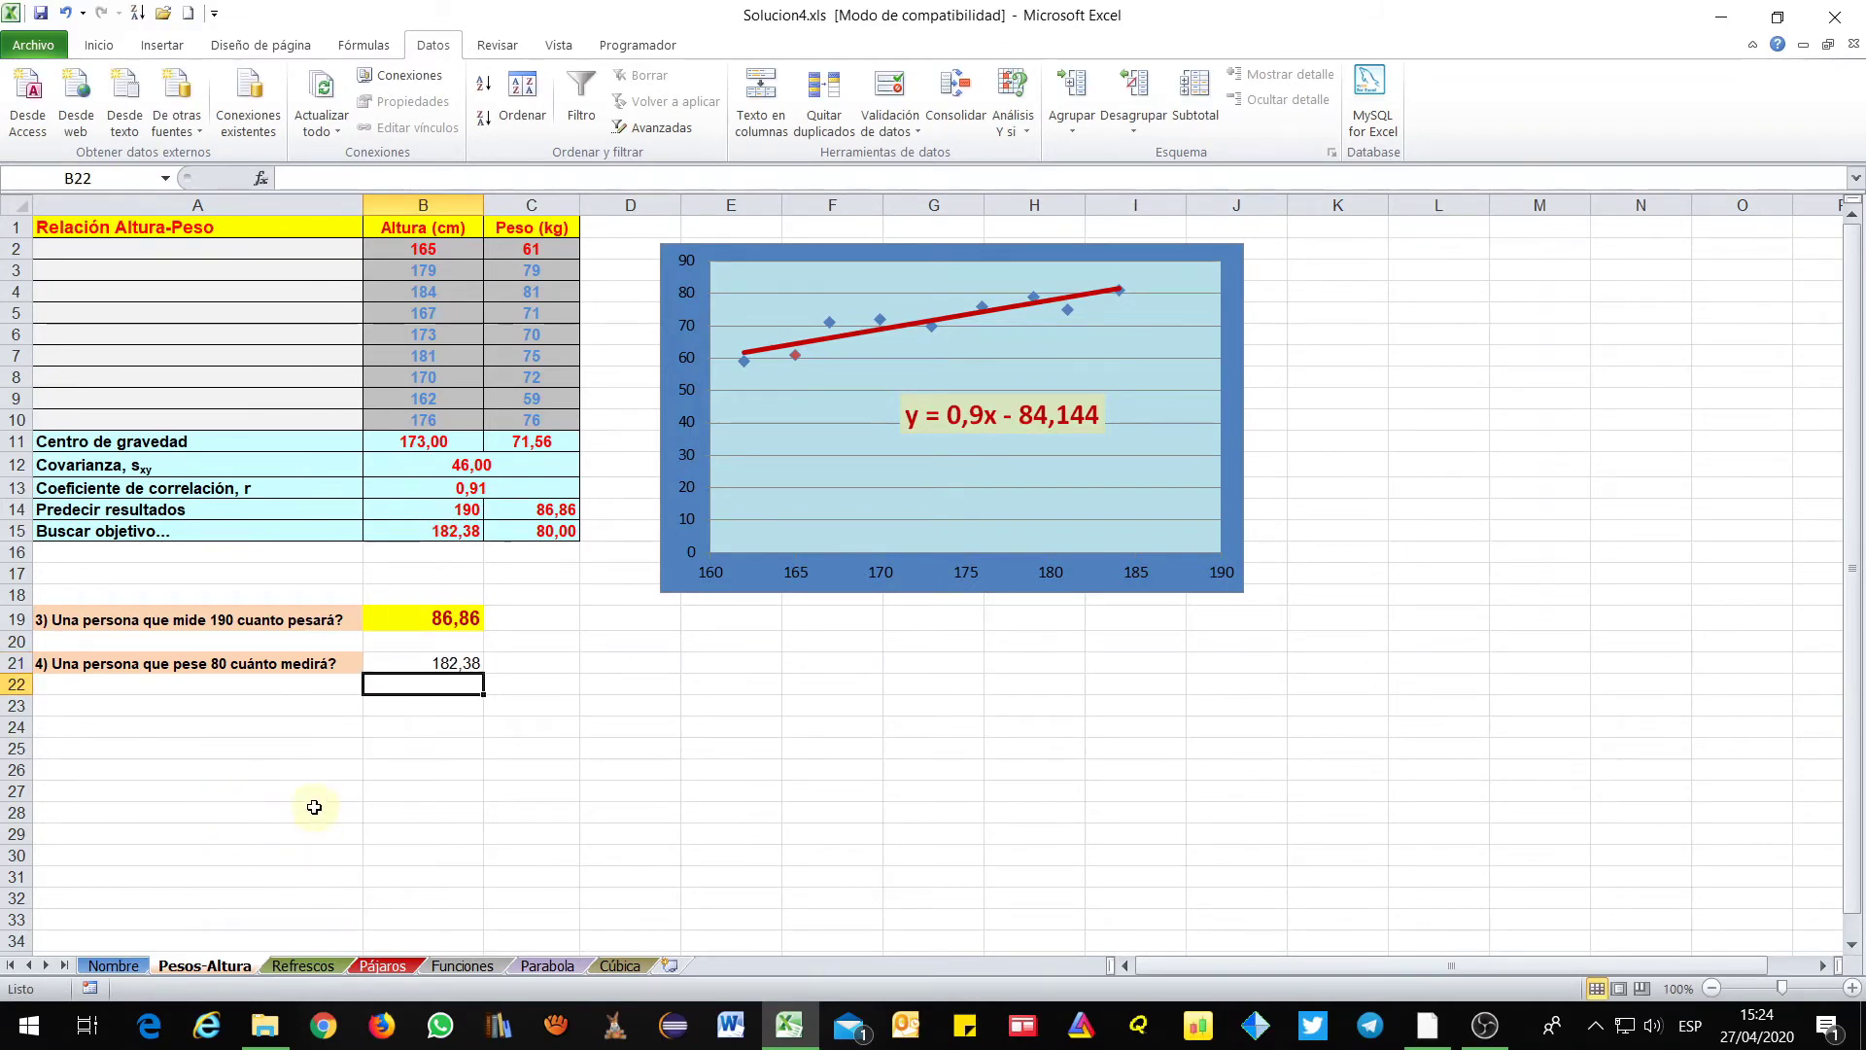
Switch to the Refrescos sheet and go over its cells for centre of gravity, covariance and correlation coefficient
click(314, 967)
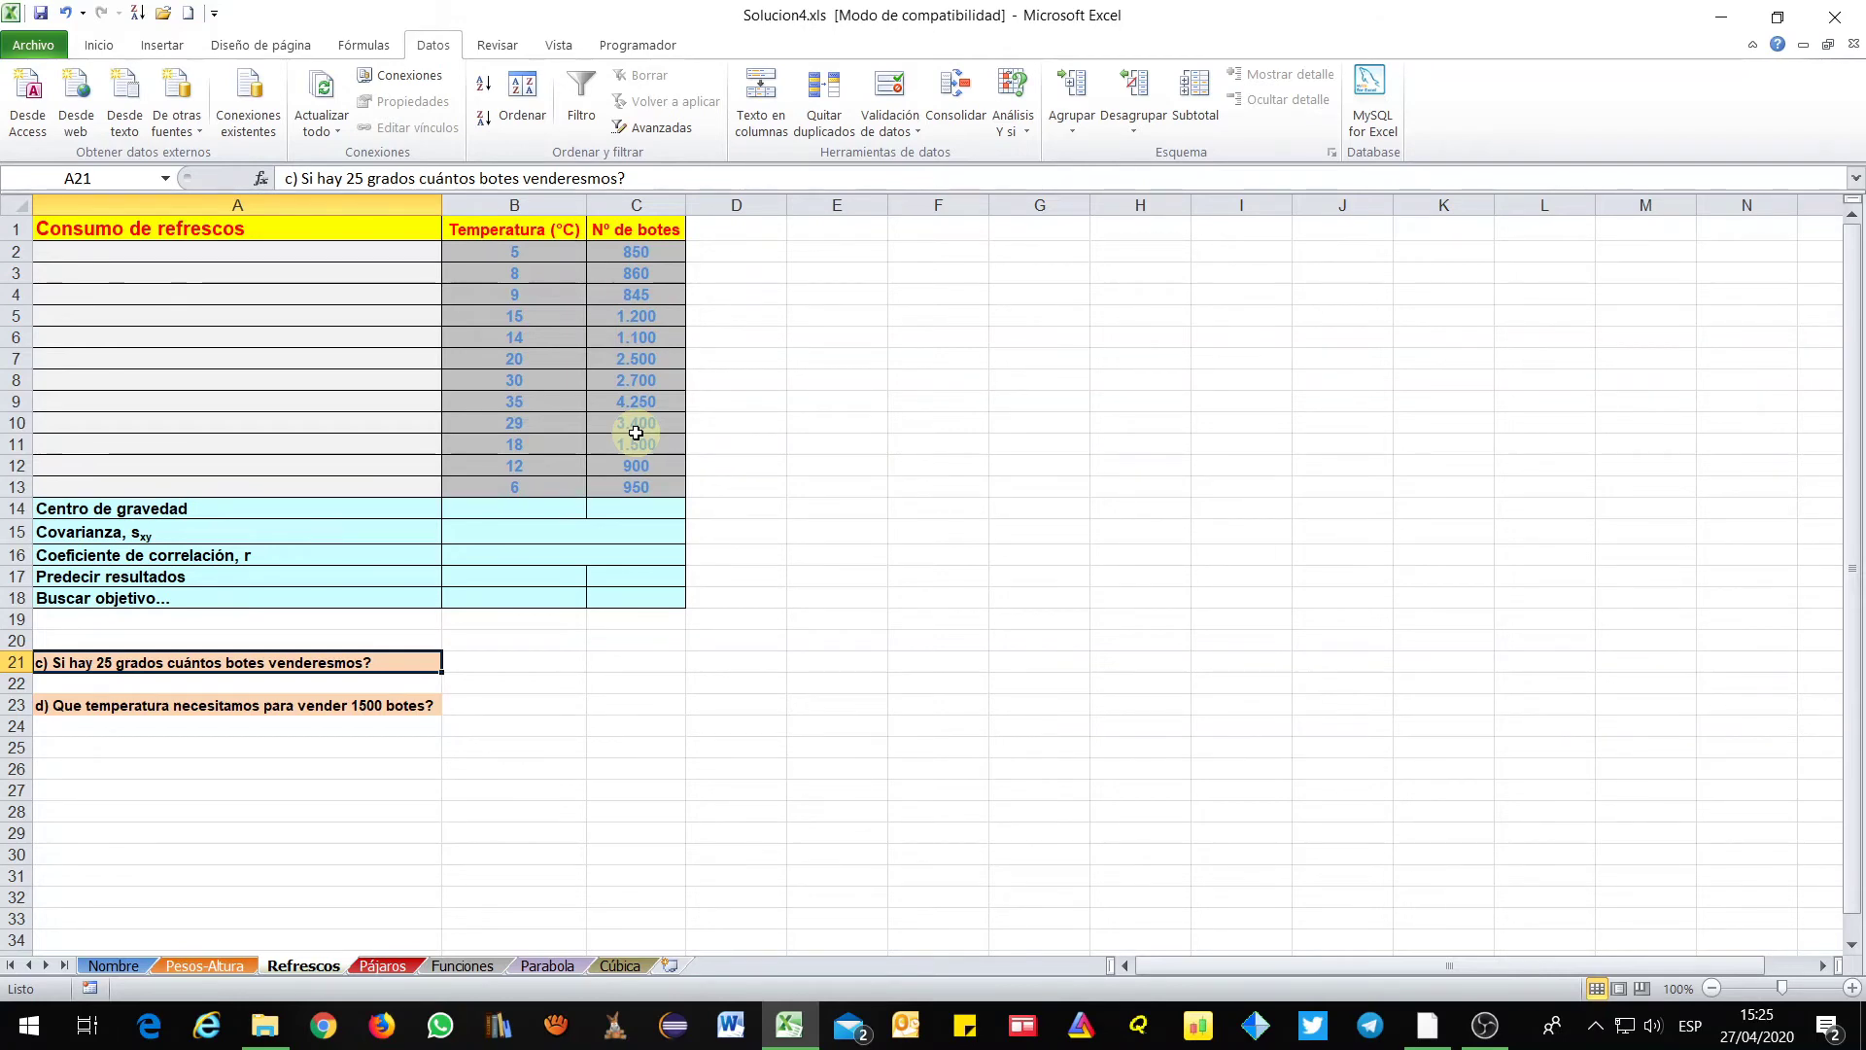
drag(506, 508, 619, 509)
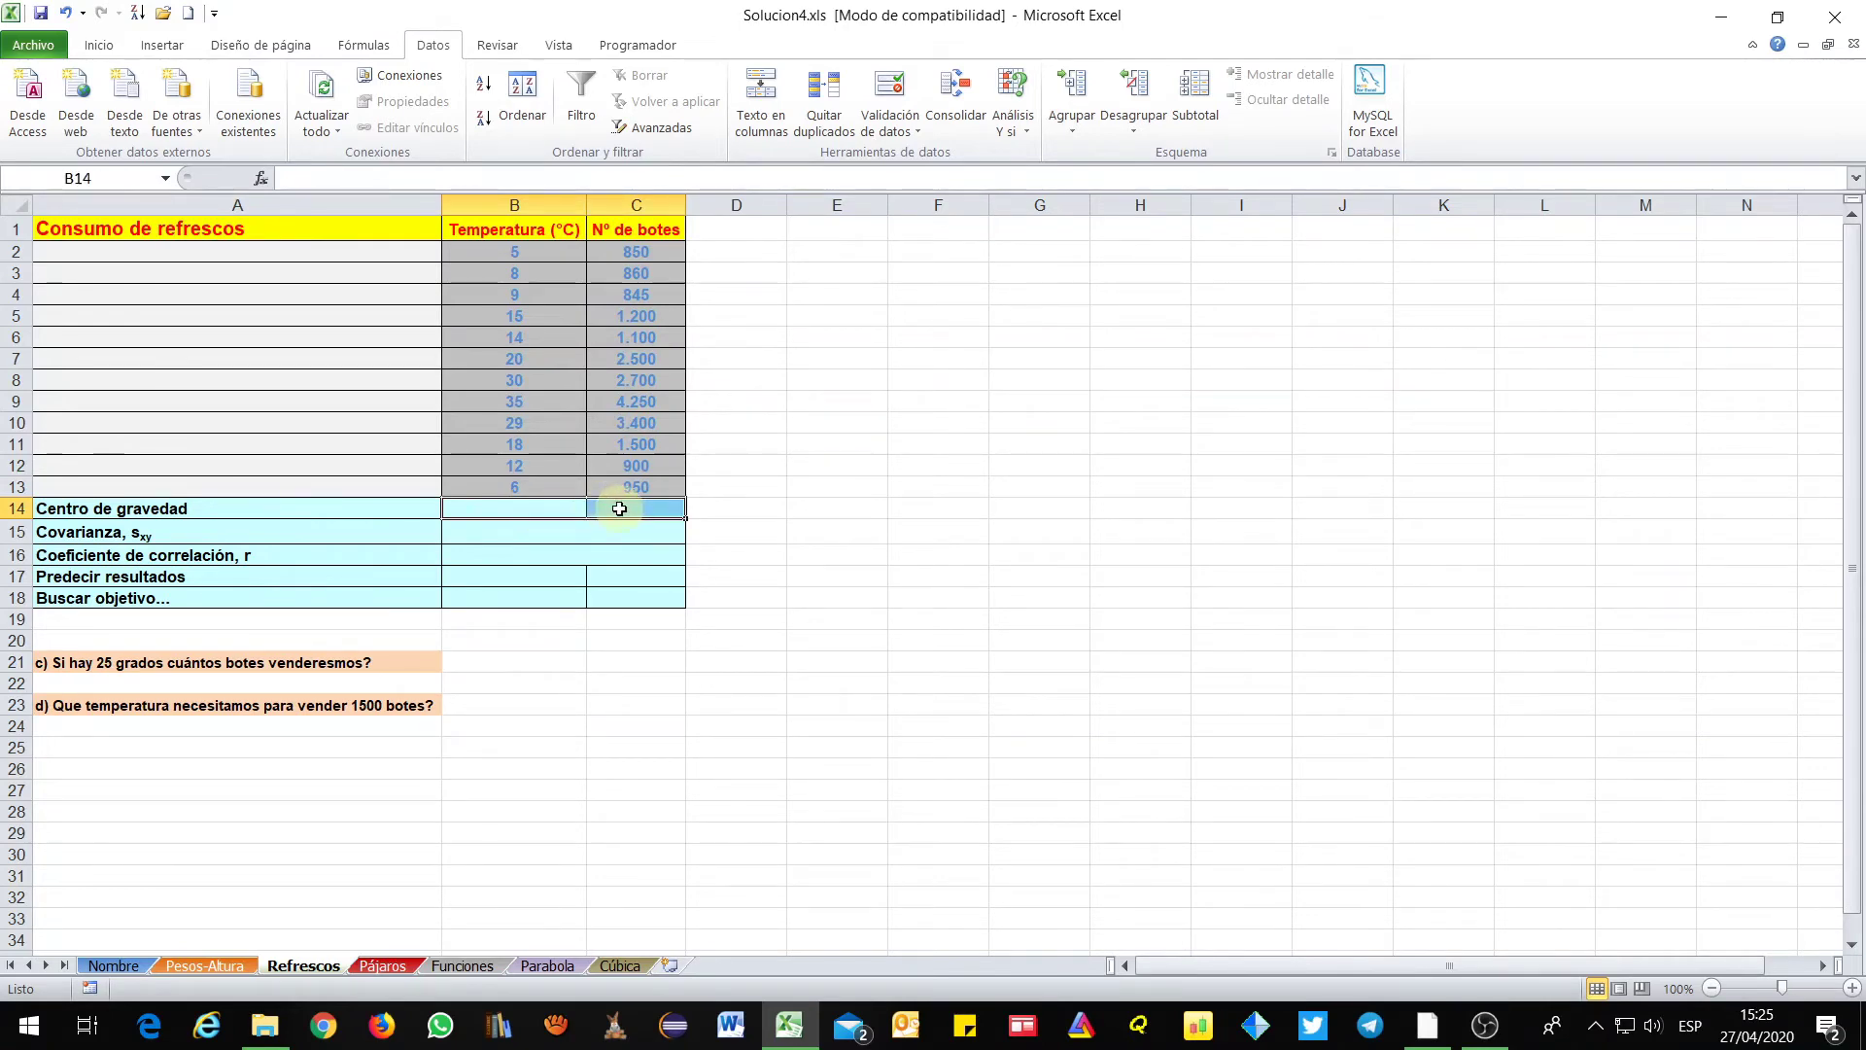
click(563, 532)
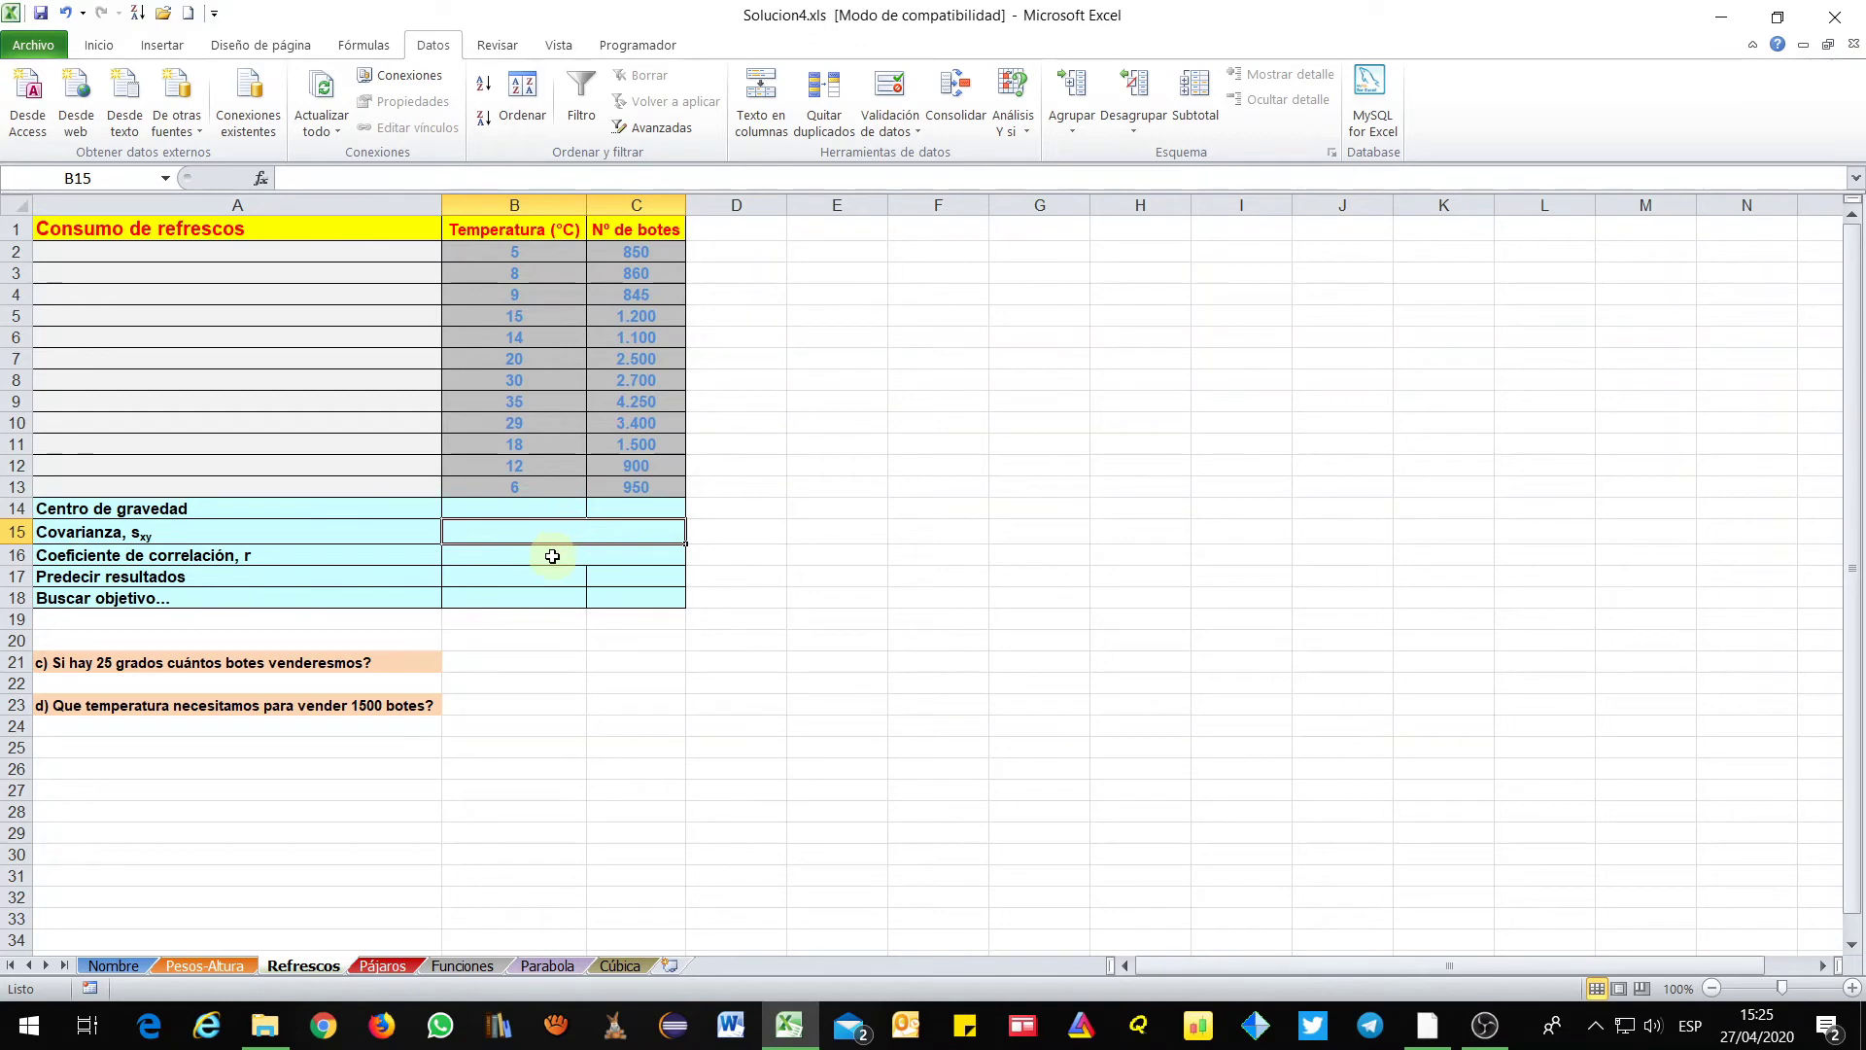
click(552, 555)
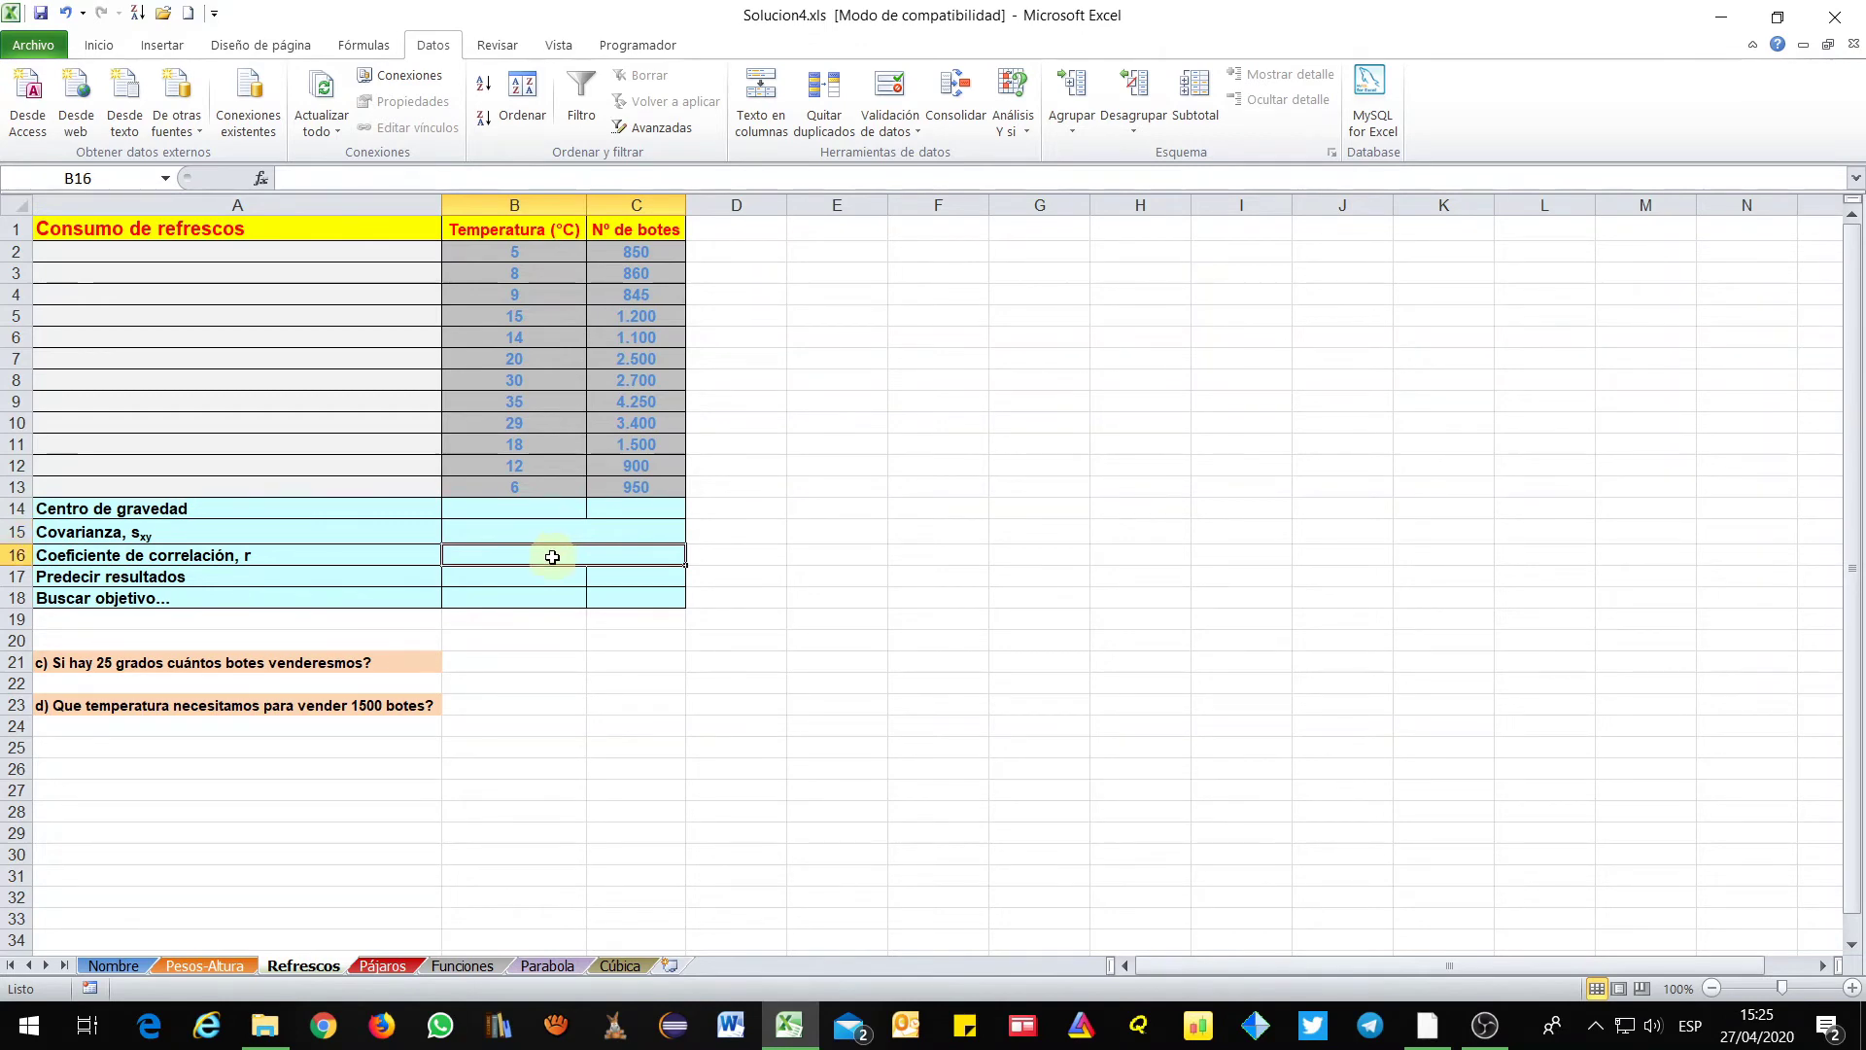
Insert a markers-only scatter chart of the temperature and can-count data in B2:C13
drag(507, 252, 623, 482)
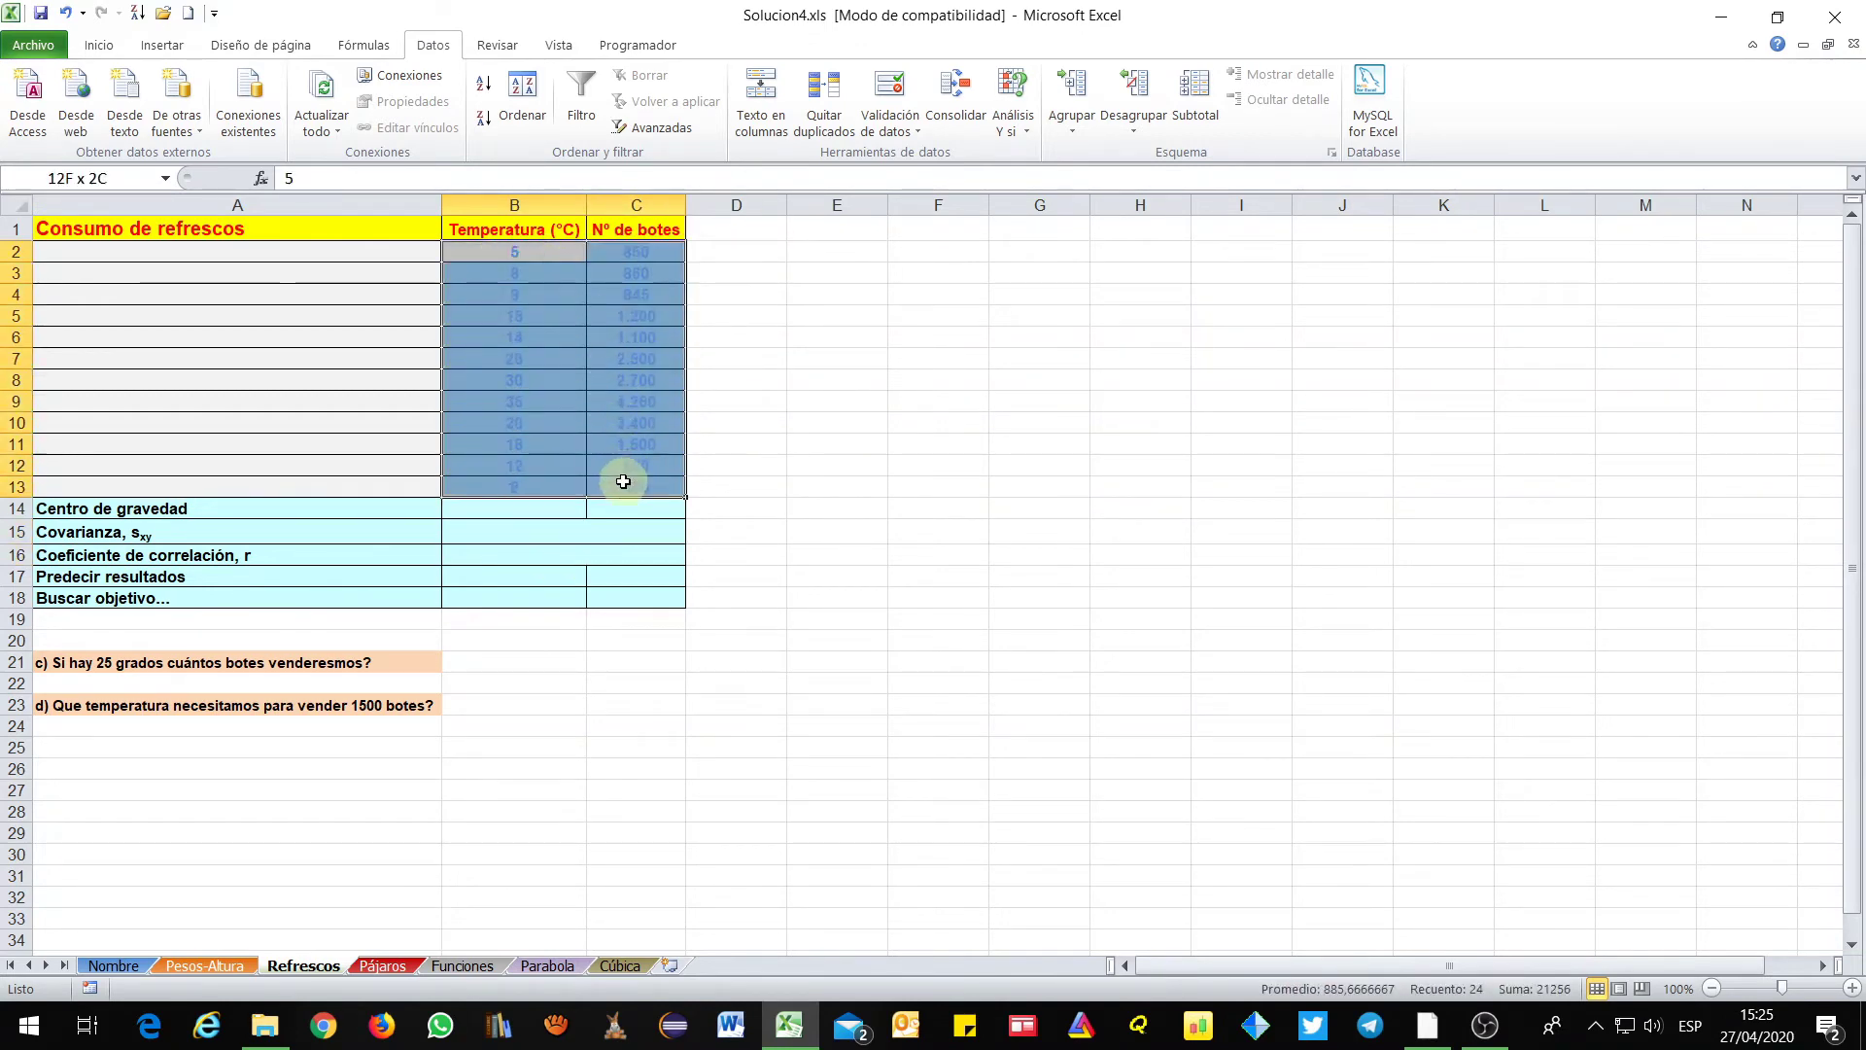
click(100, 45)
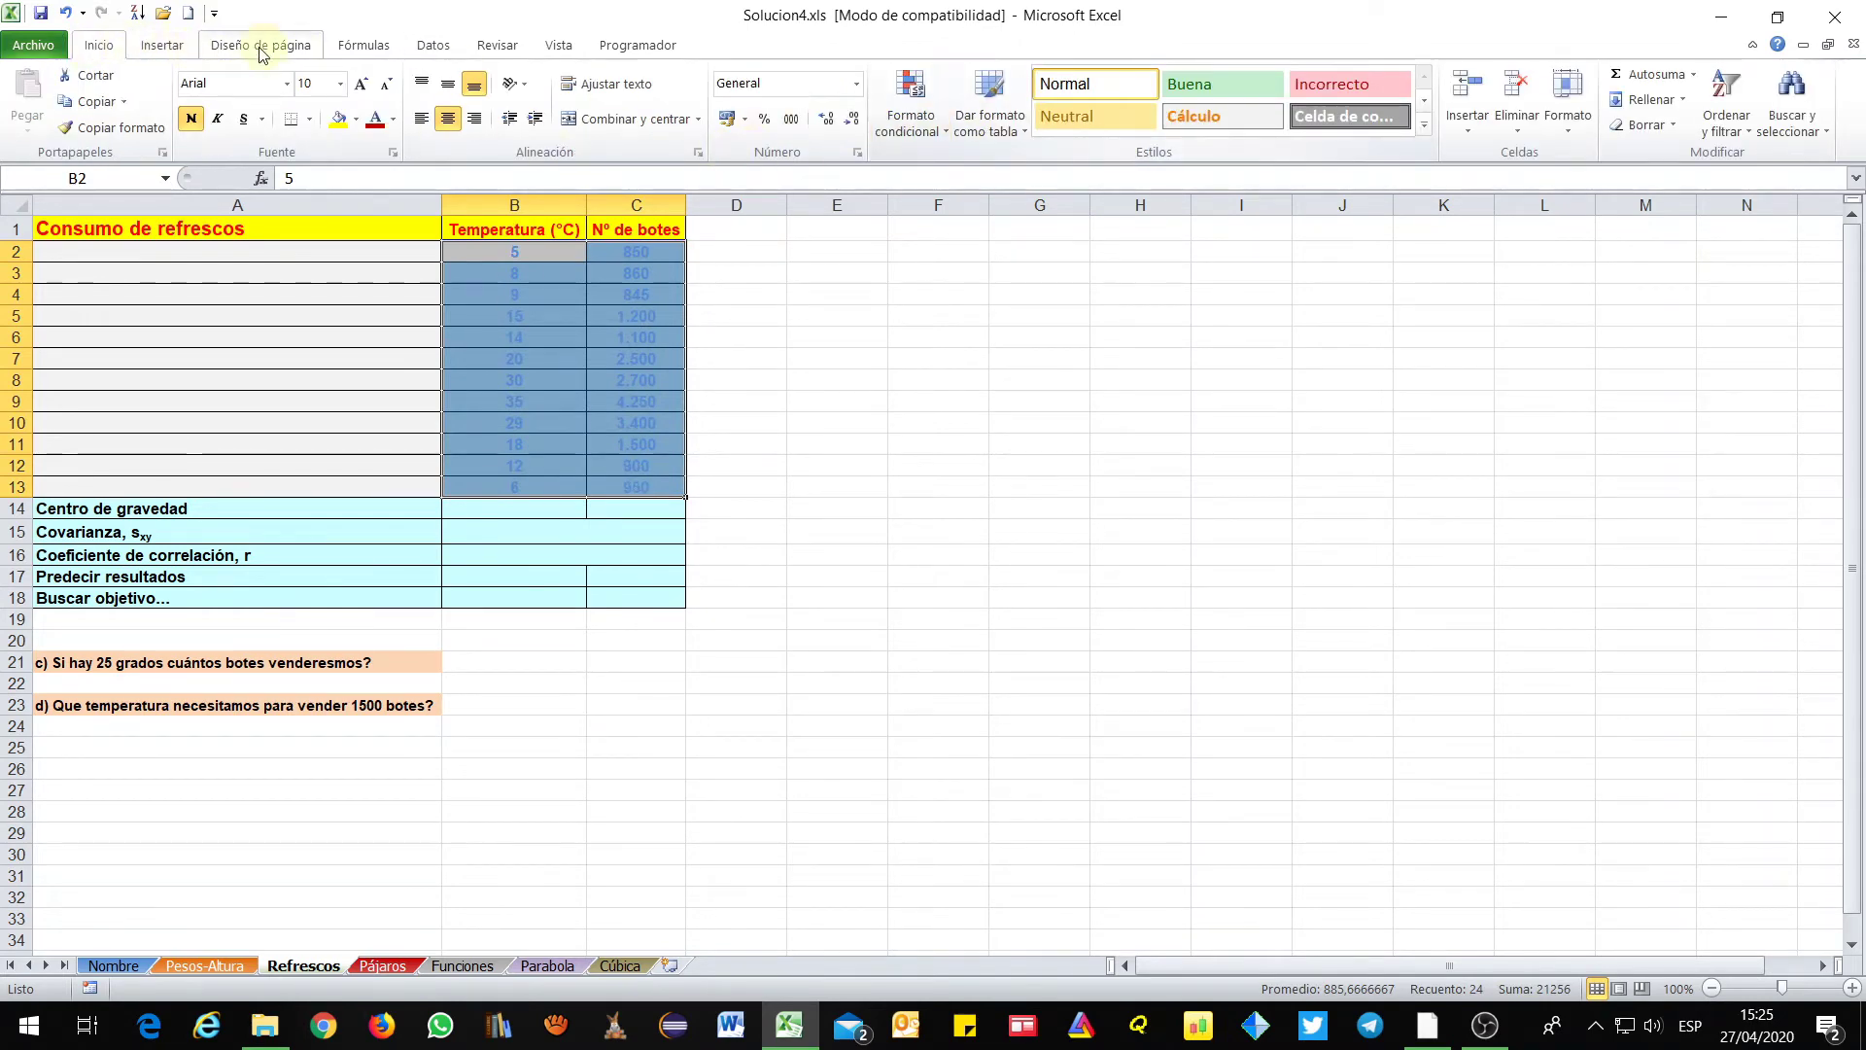
click(162, 44)
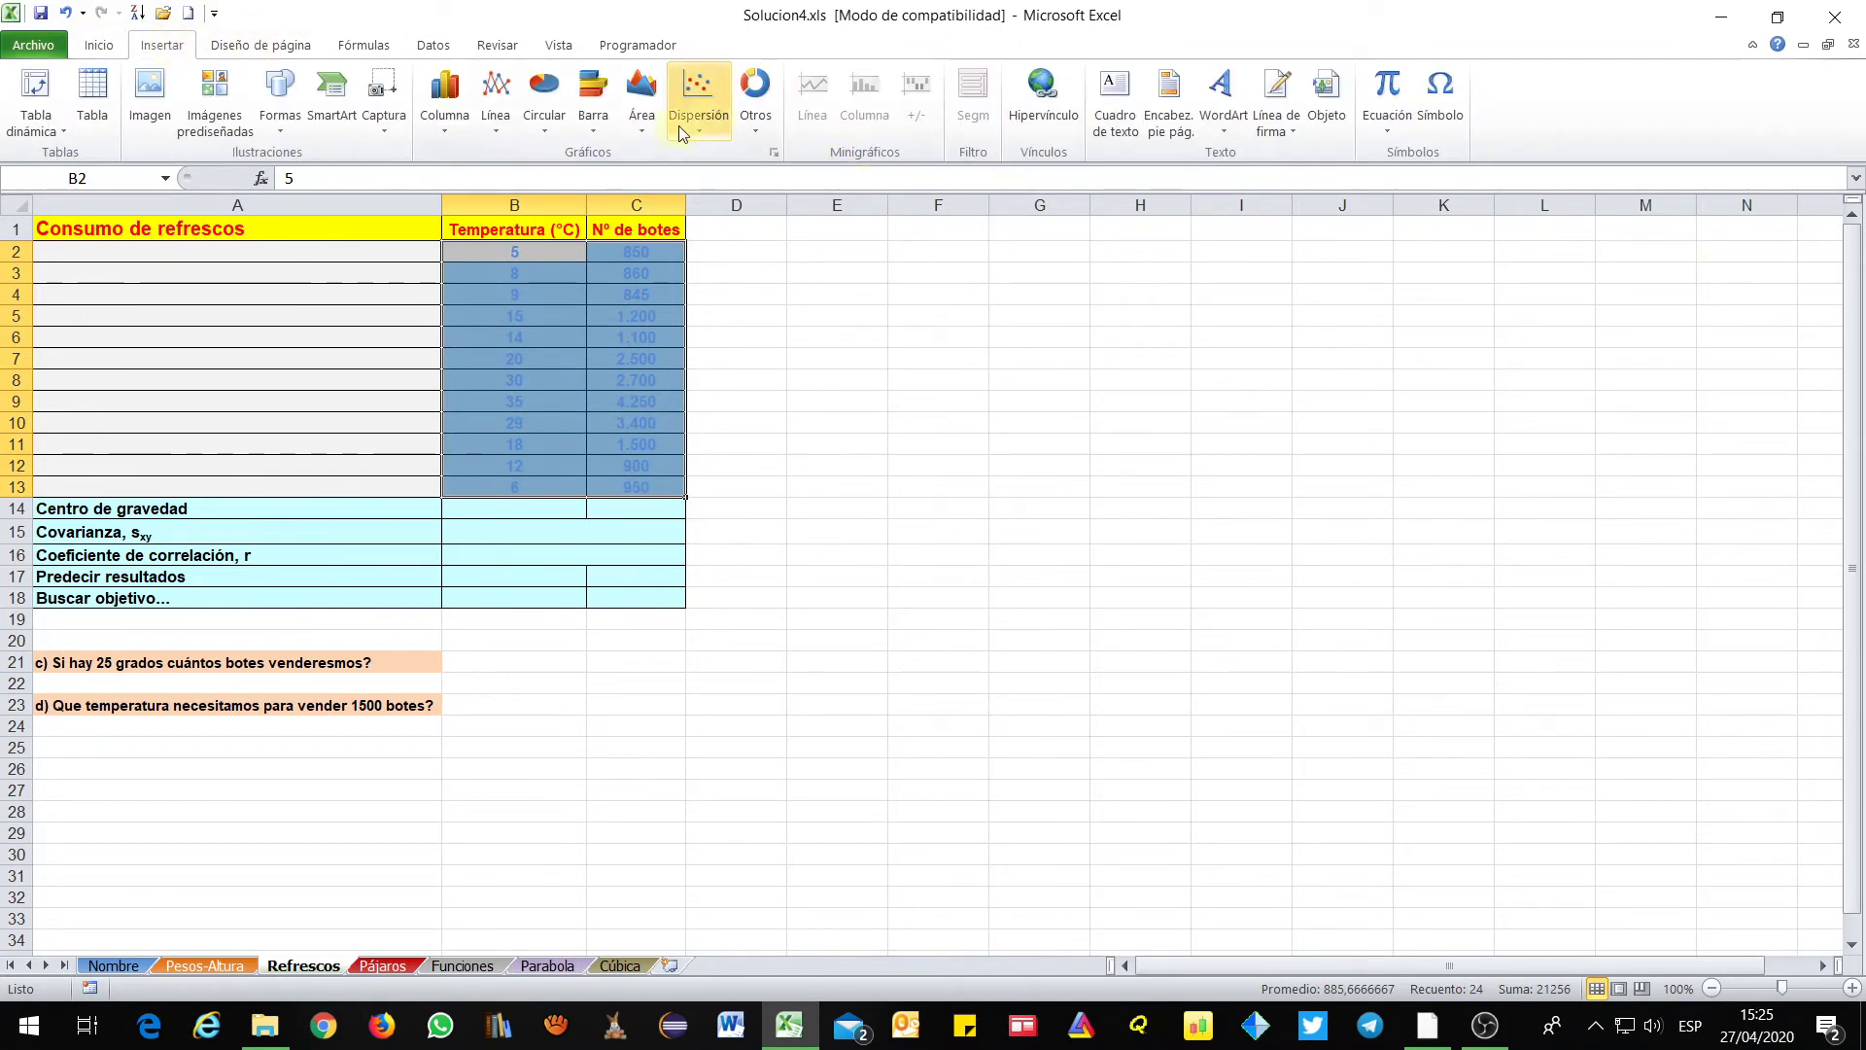
click(700, 107)
click(701, 197)
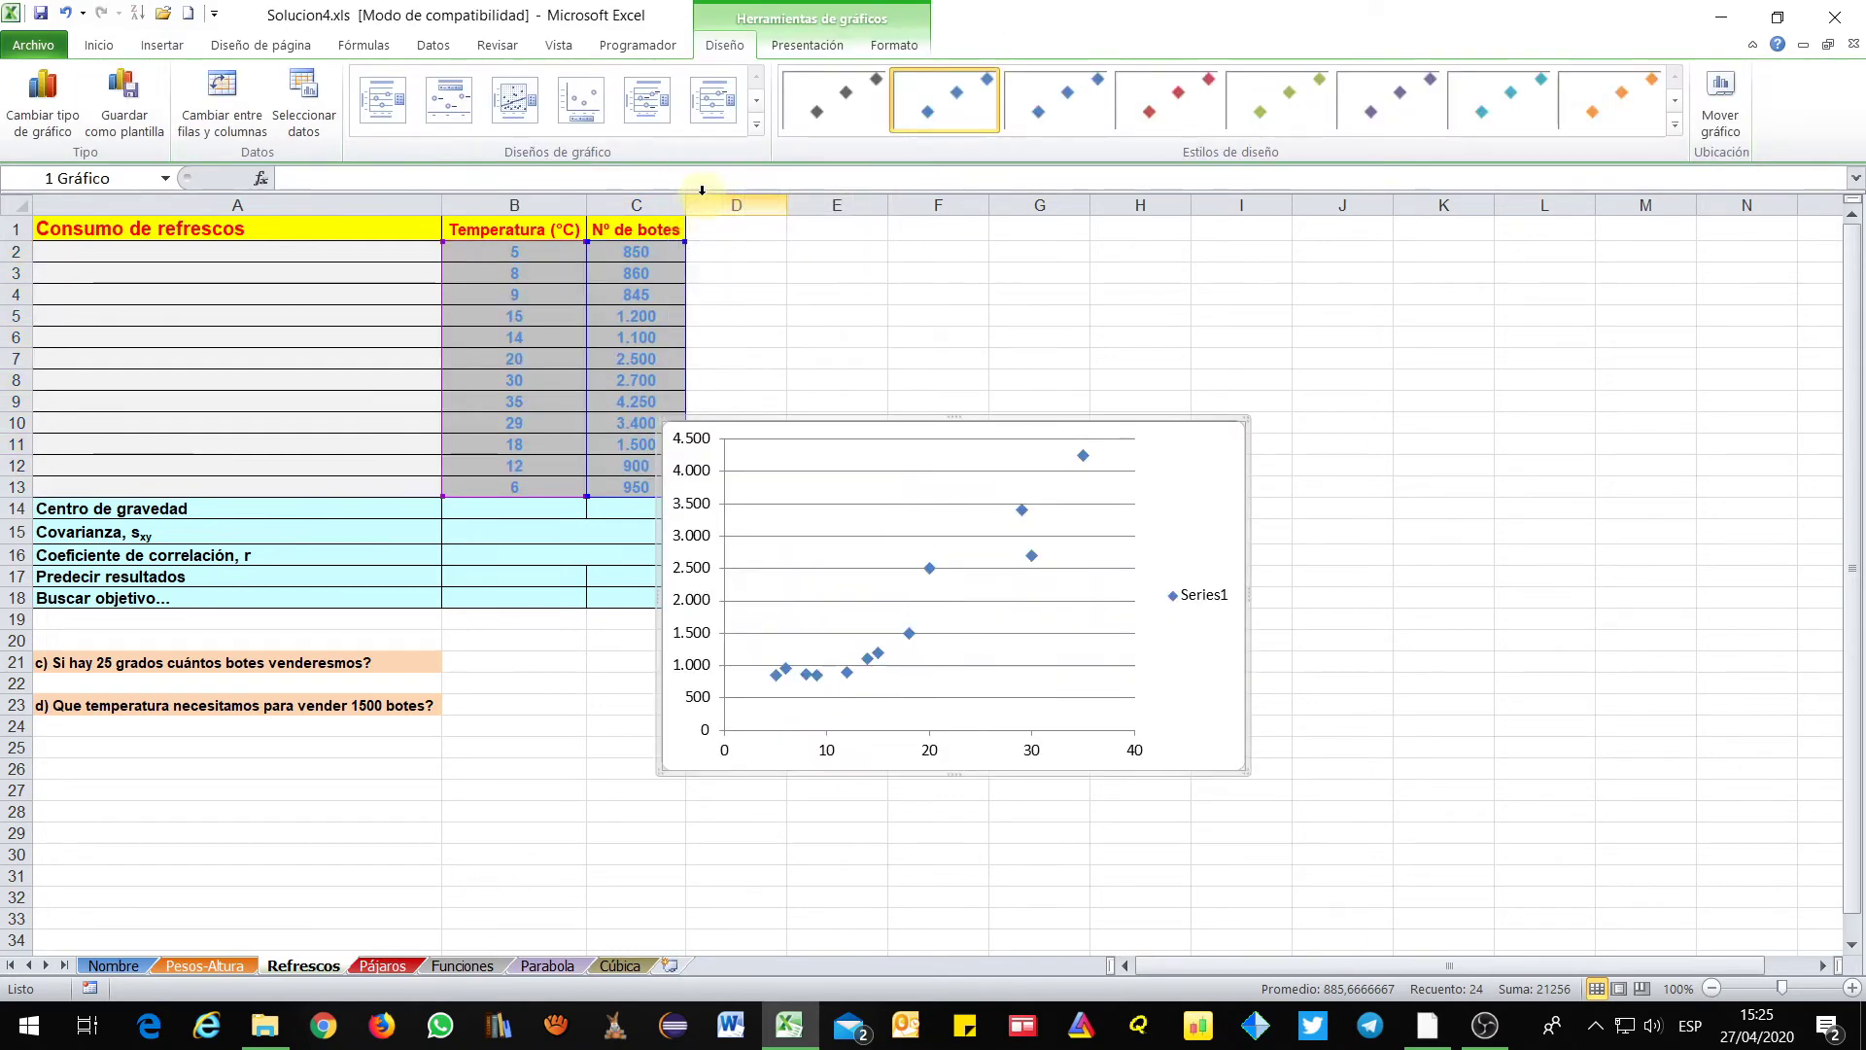
Delete the scatter chart's legend and move the chart clear of the data table, to about columns D to I
click(1206, 581)
key(Delete)
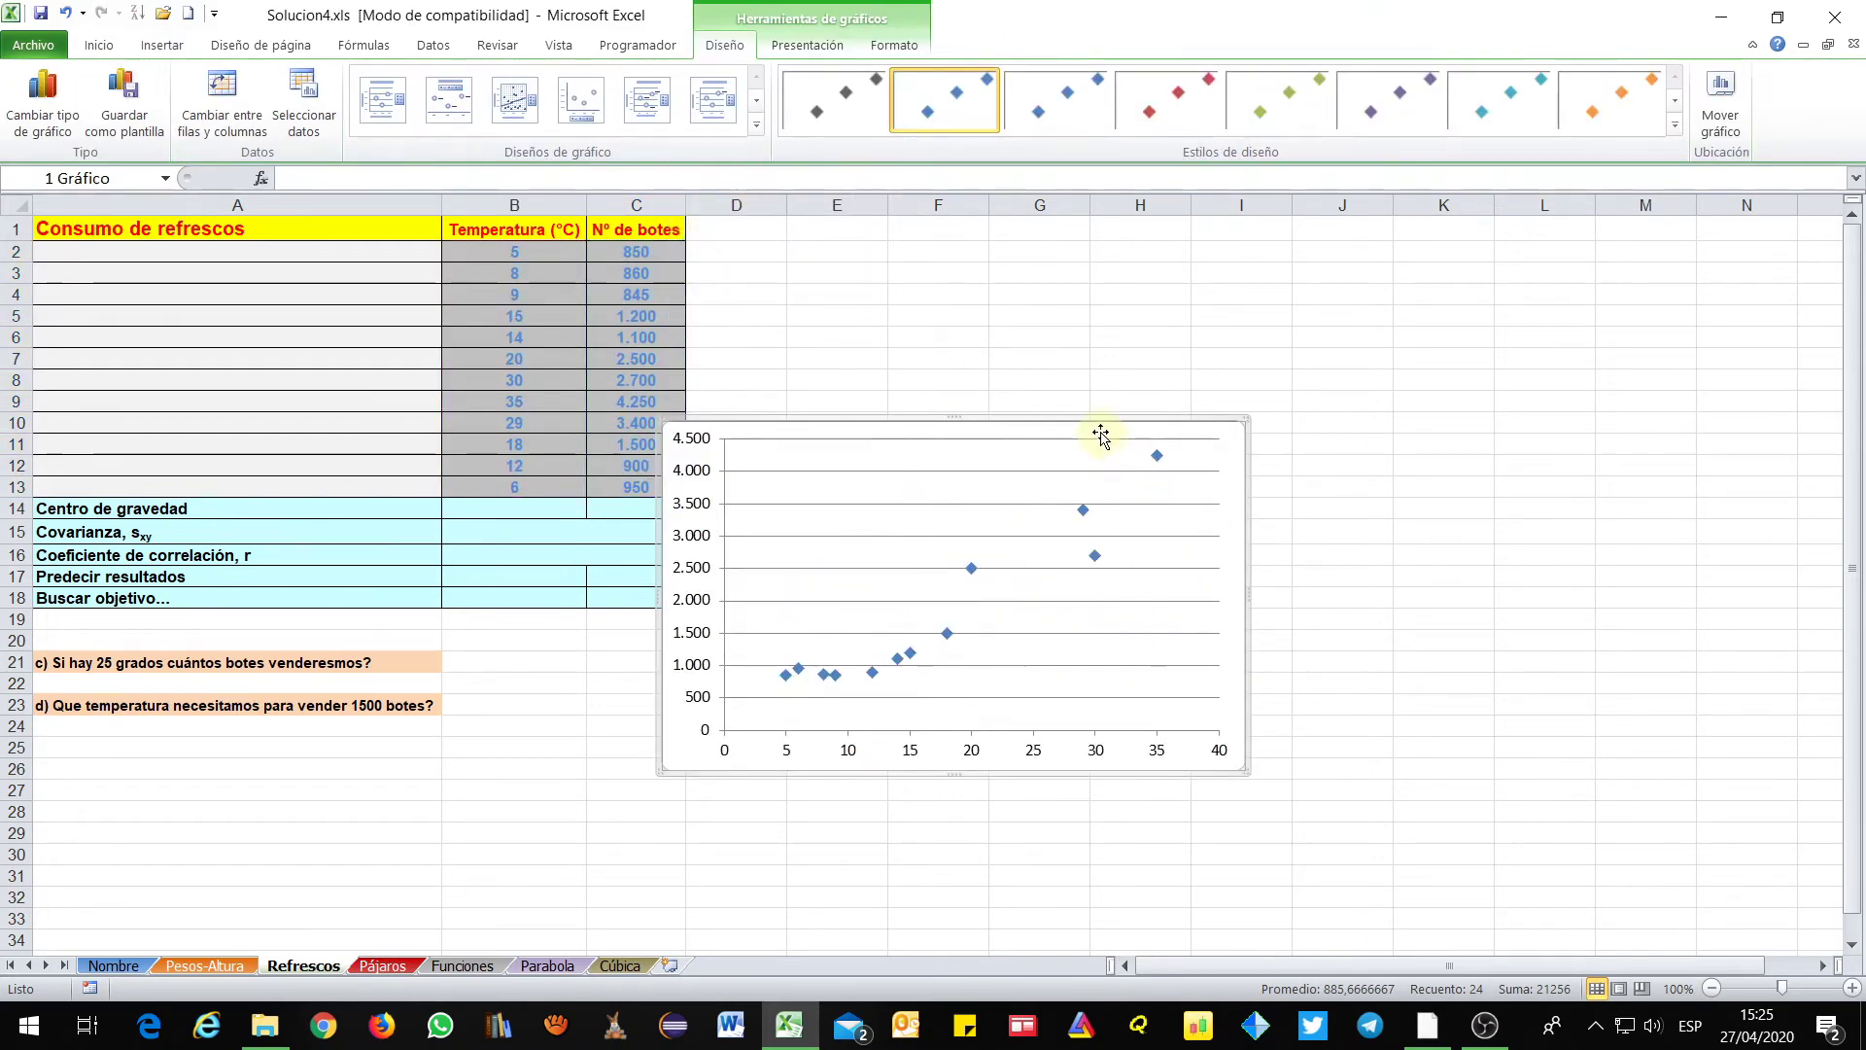
drag(1095, 429, 1178, 300)
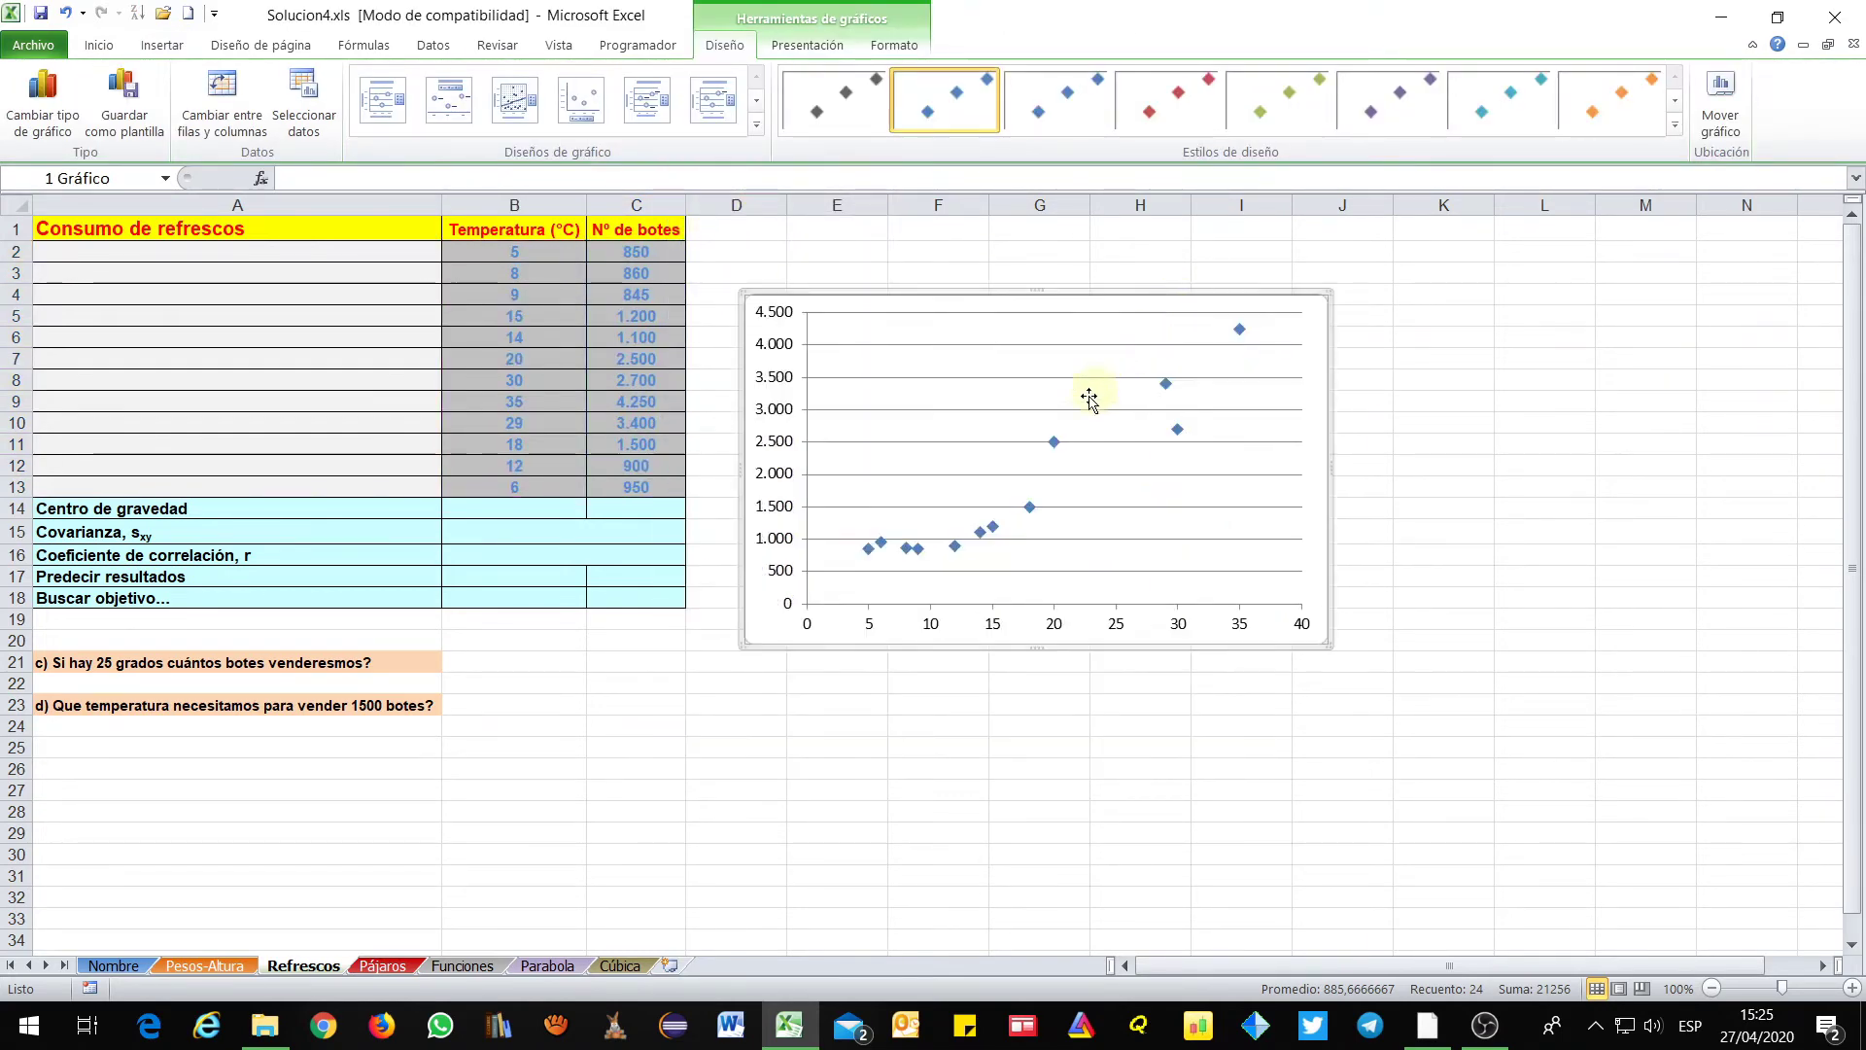
Add a linear trendline with its equation displayed, and move the equation to the plot area's upper-left corner
right_click(1167, 386)
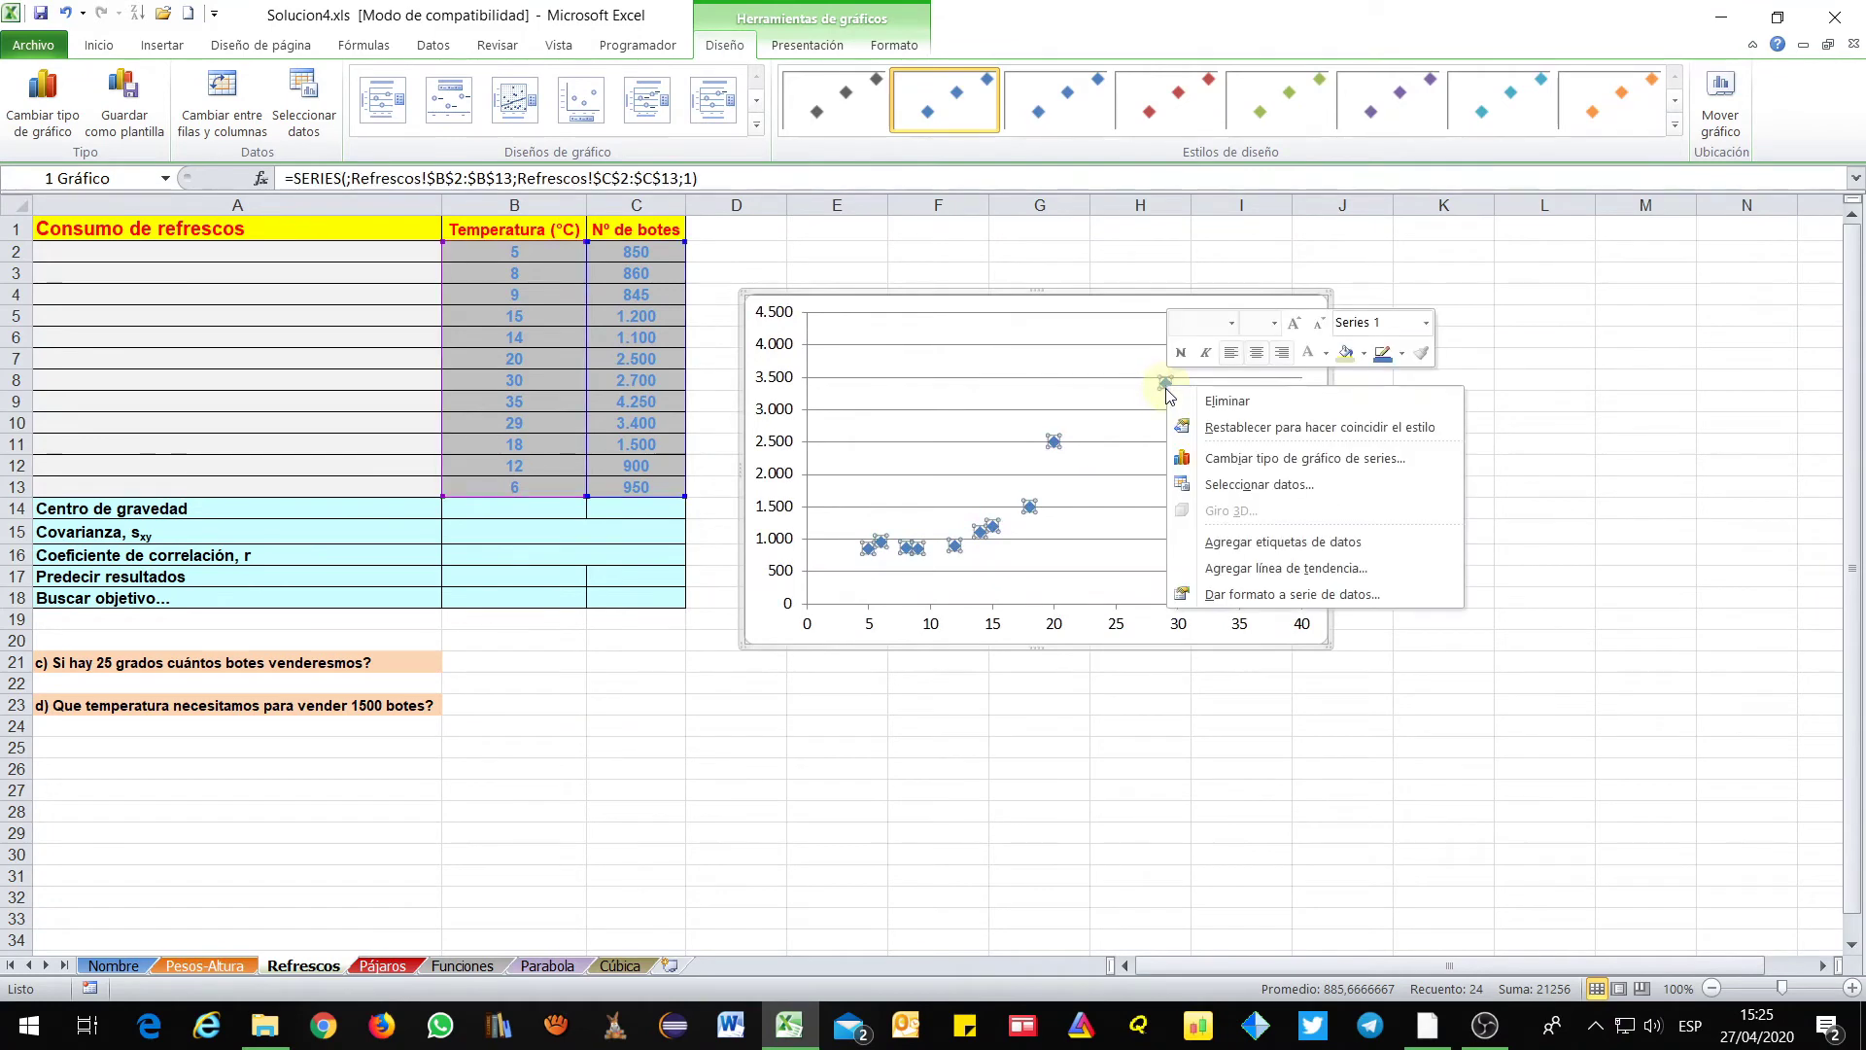
click(1244, 570)
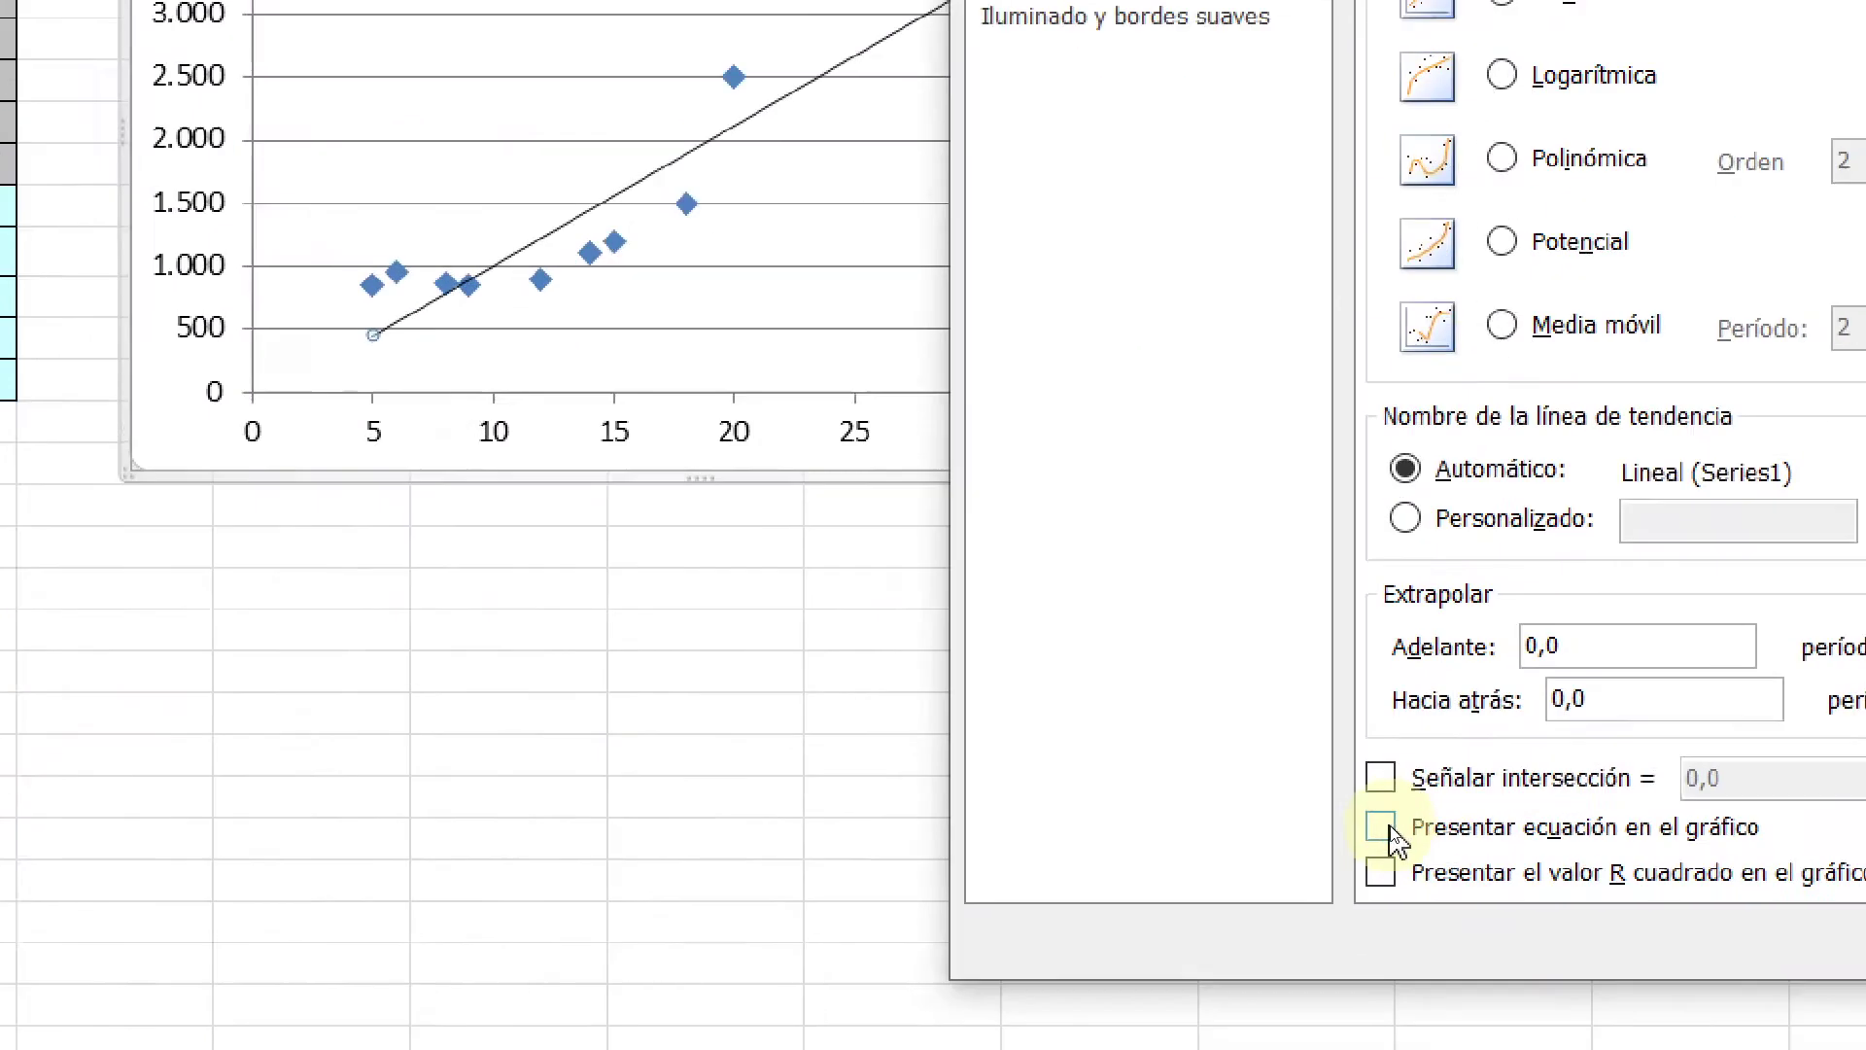
click(1382, 829)
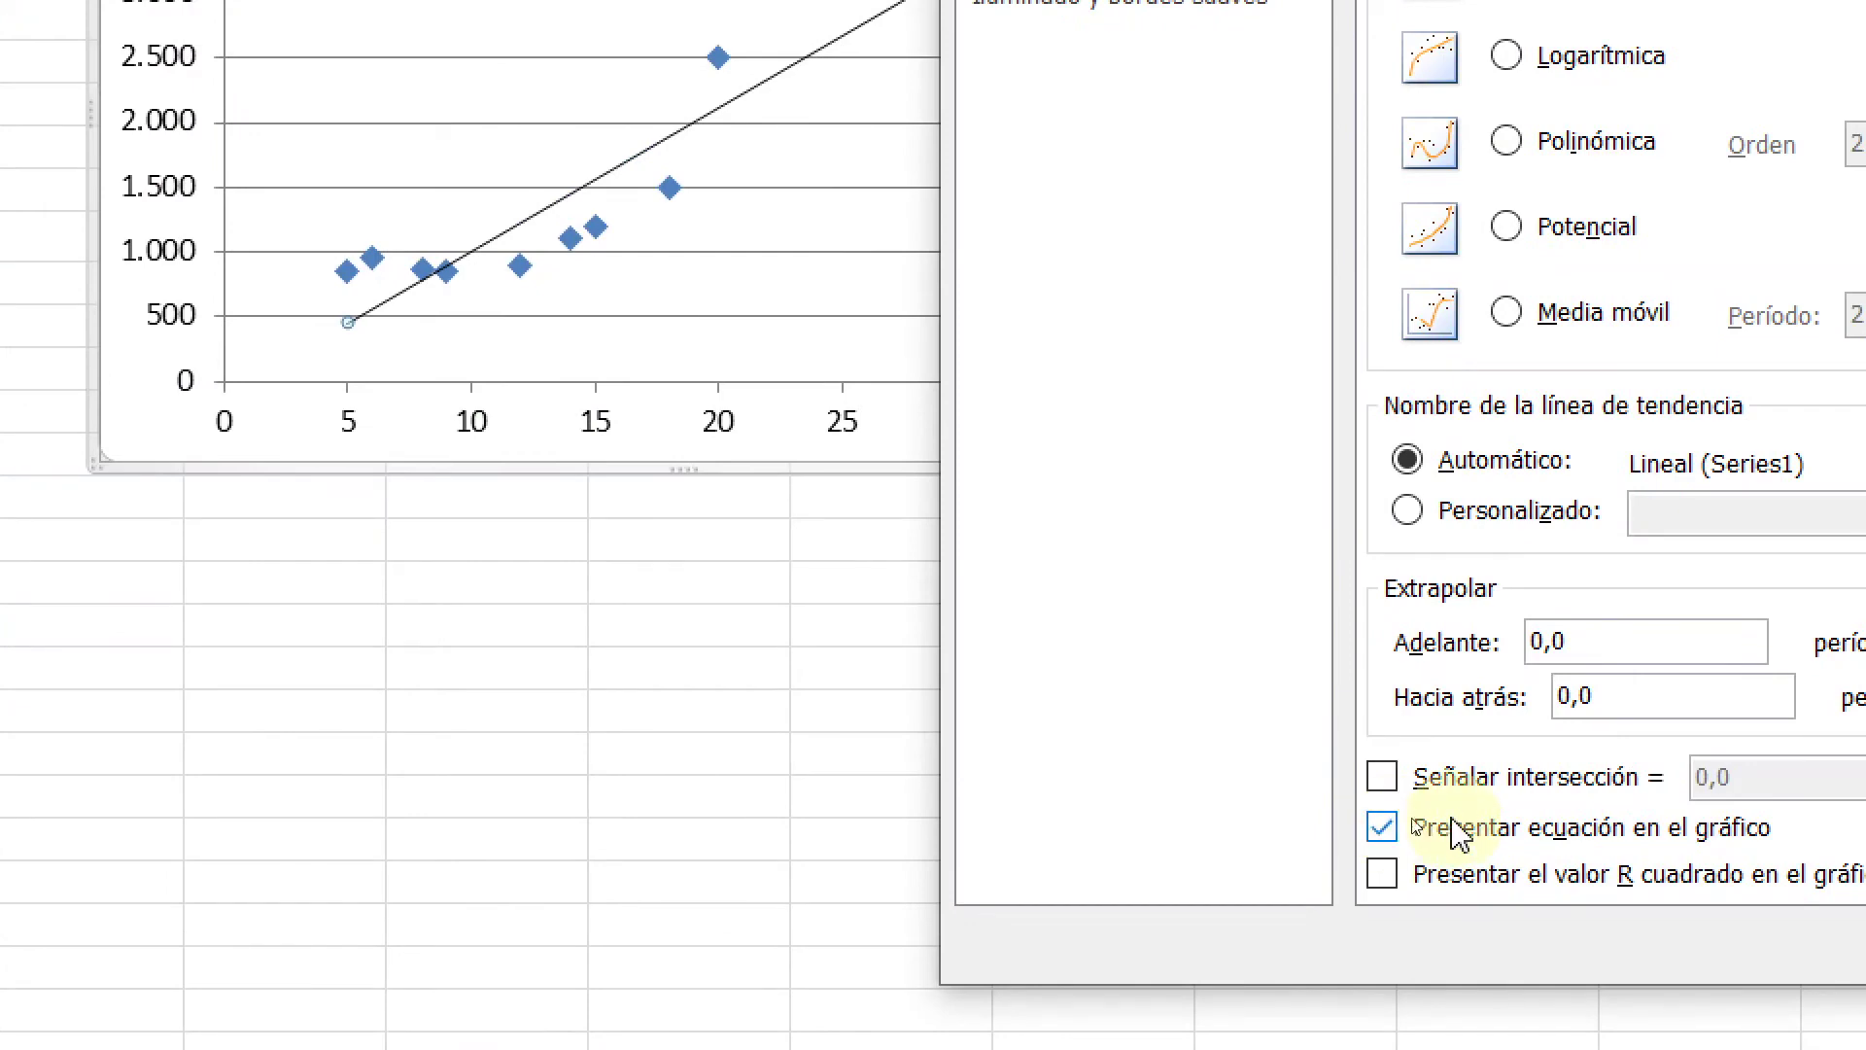
key(Escape)
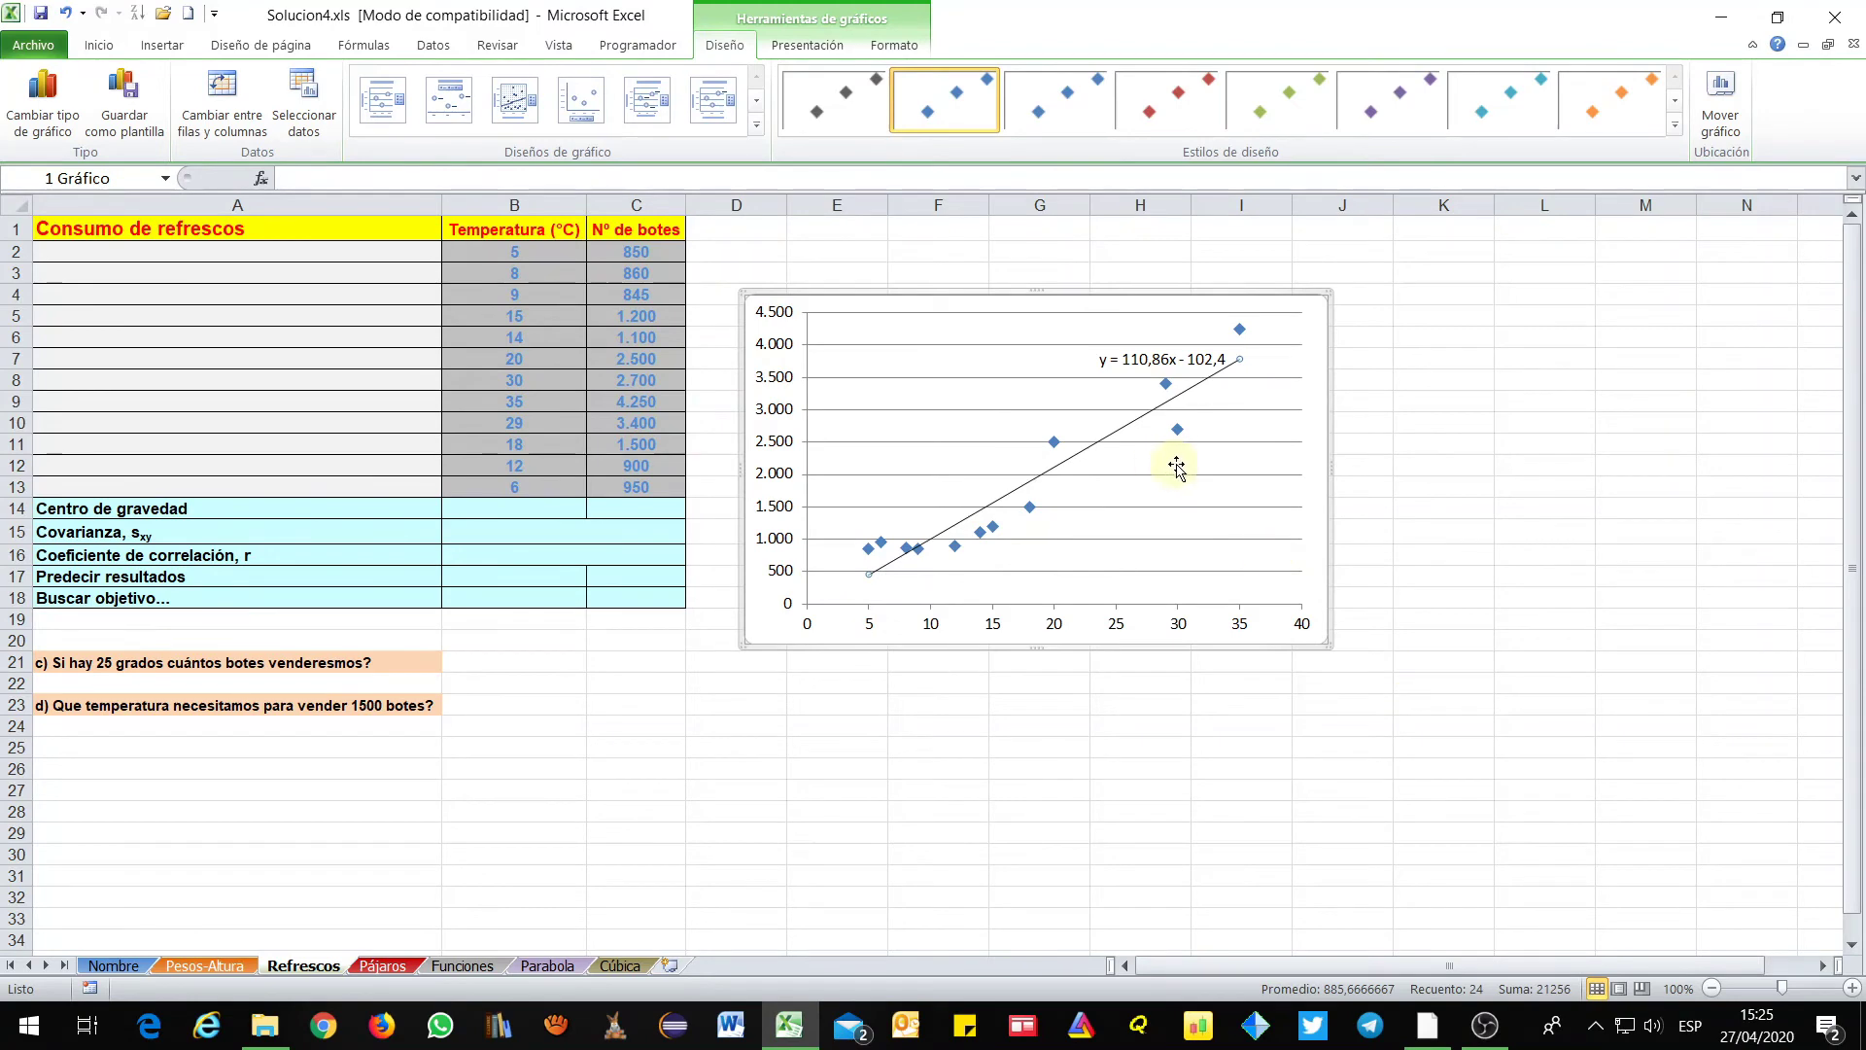
drag(1195, 358, 880, 328)
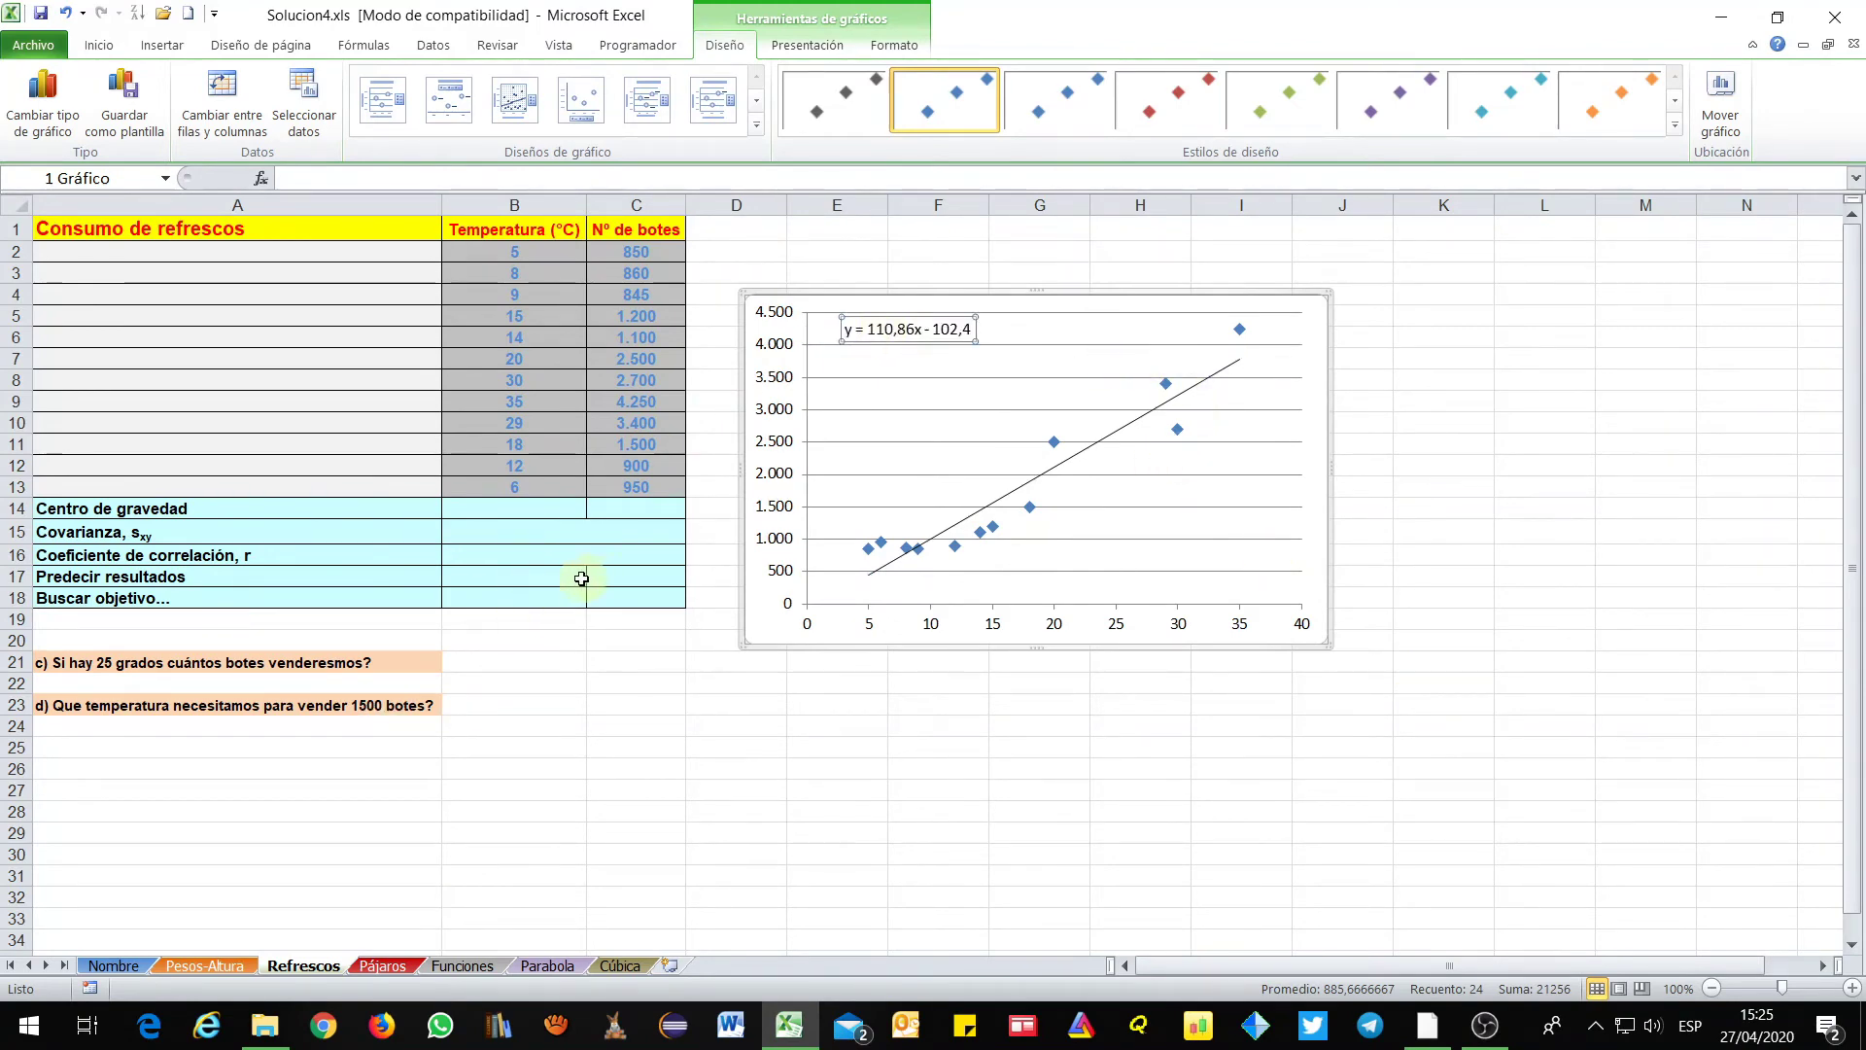
Go over the Refrescos sheet's prediction and goal-seek cells in rows 17 and 18 and the available what-if analysis options
click(573, 577)
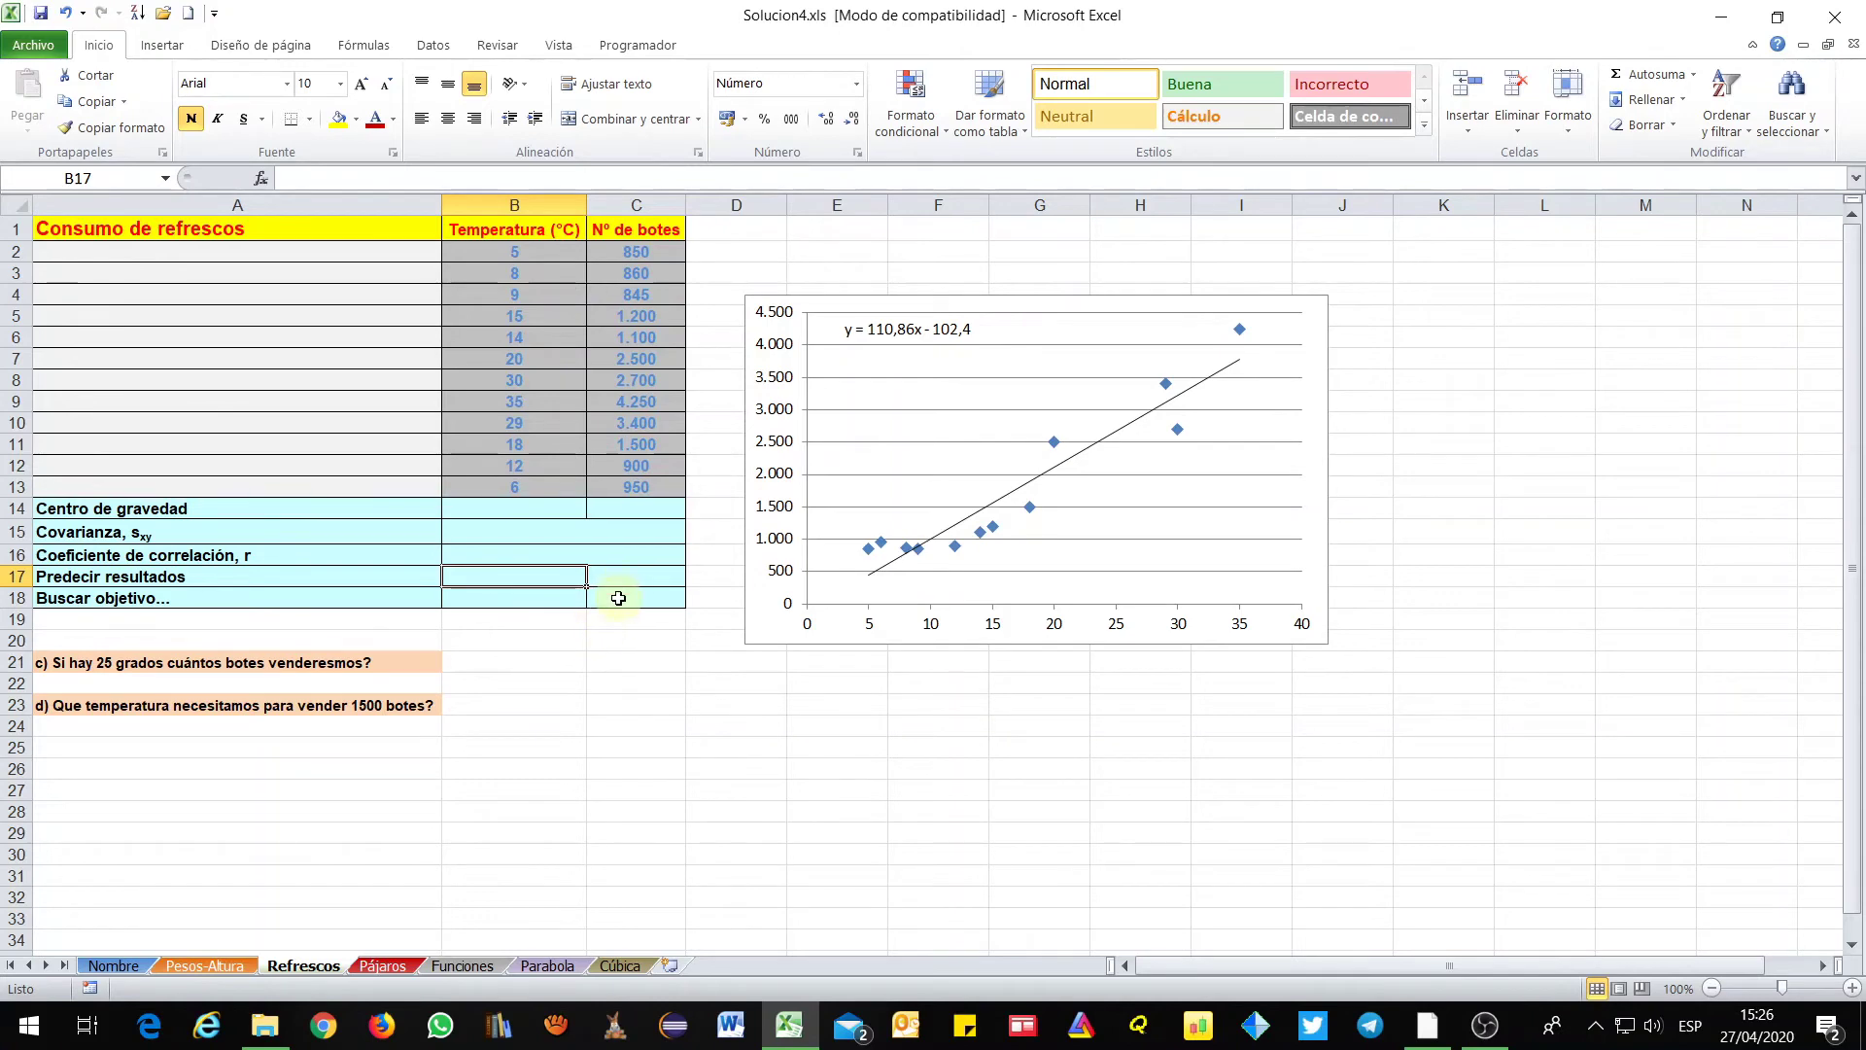
drag(618, 597, 559, 597)
click(433, 46)
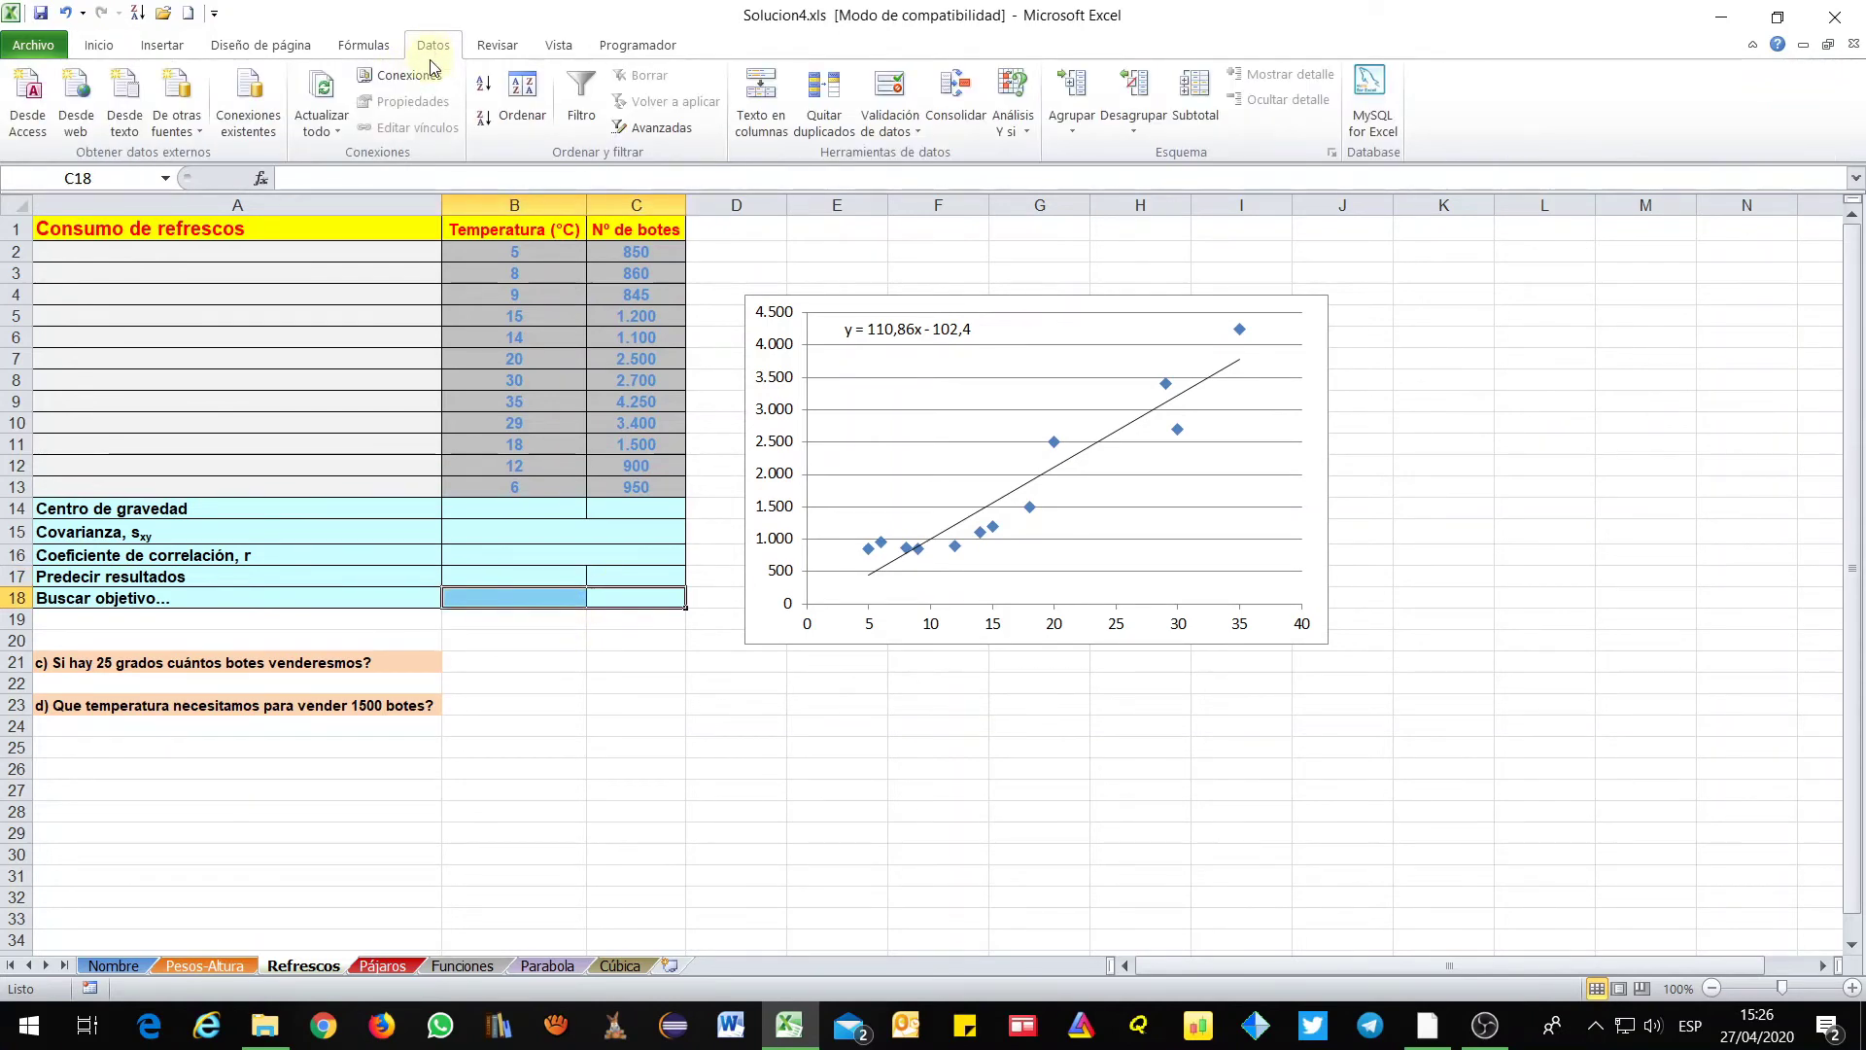
click(1025, 135)
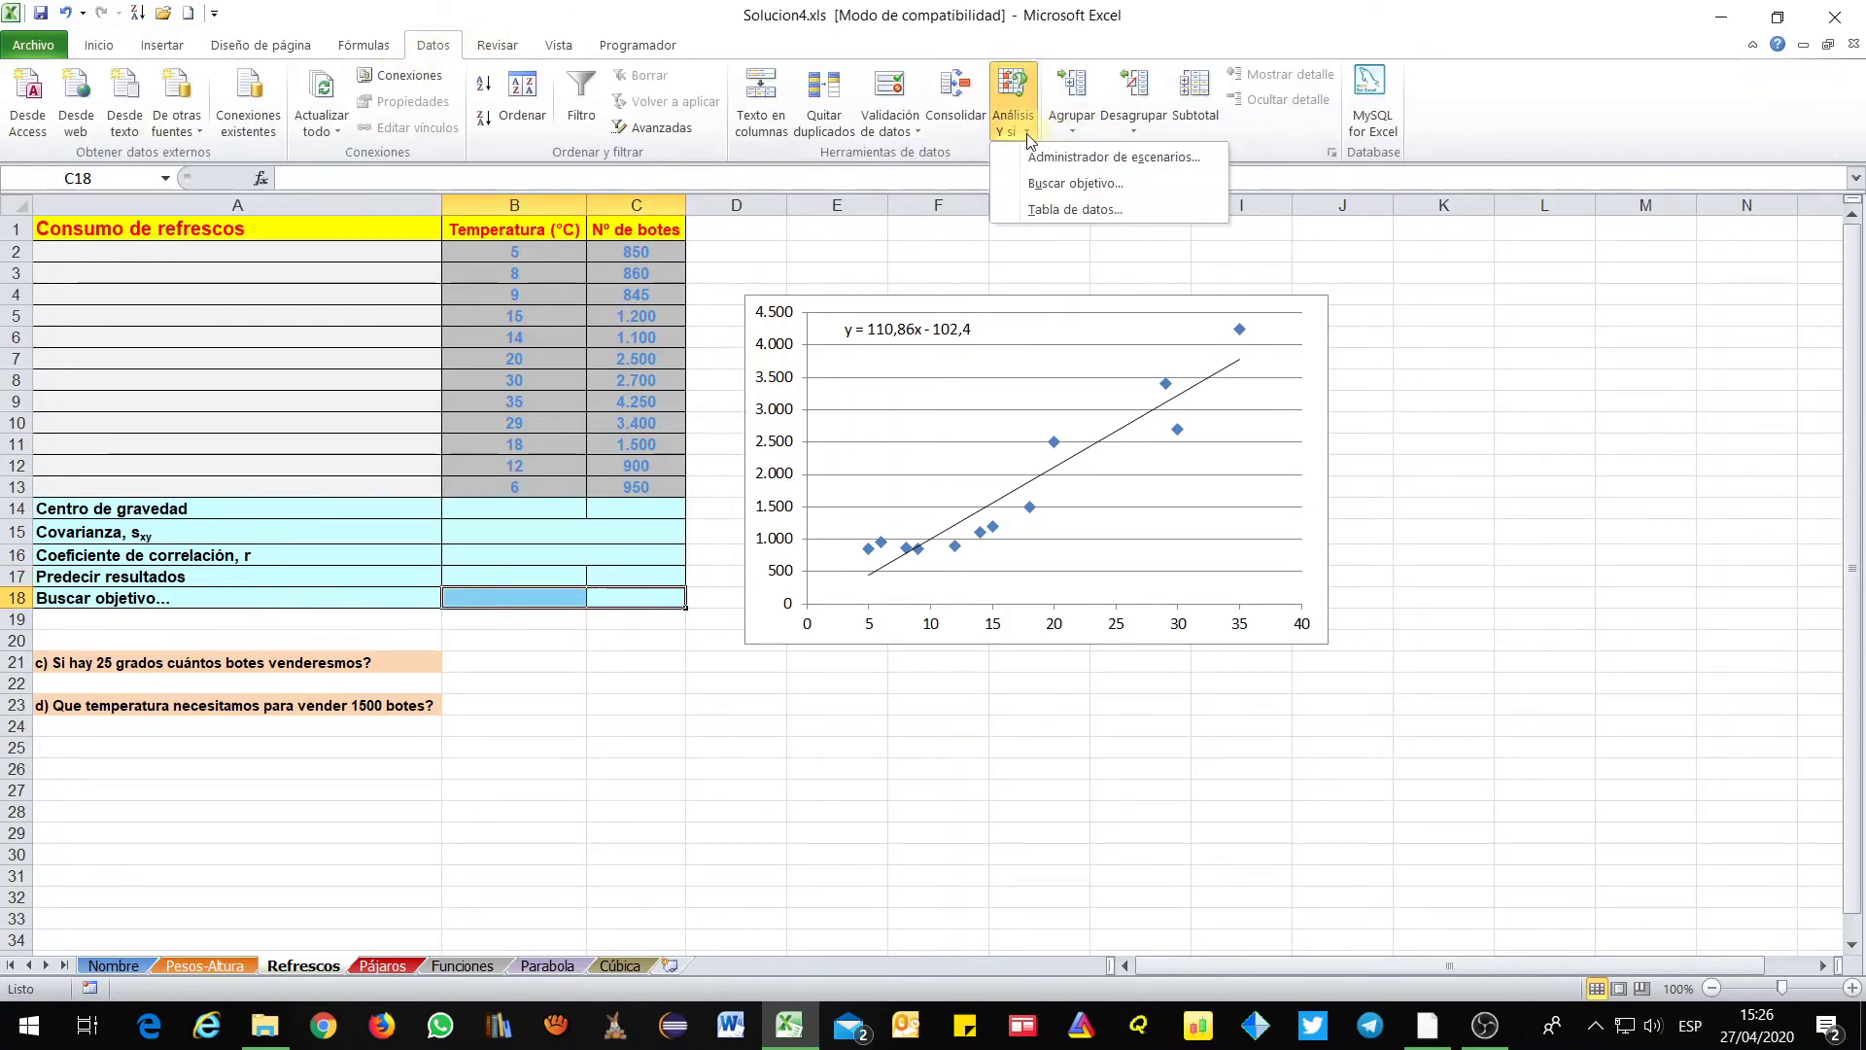
click(505, 776)
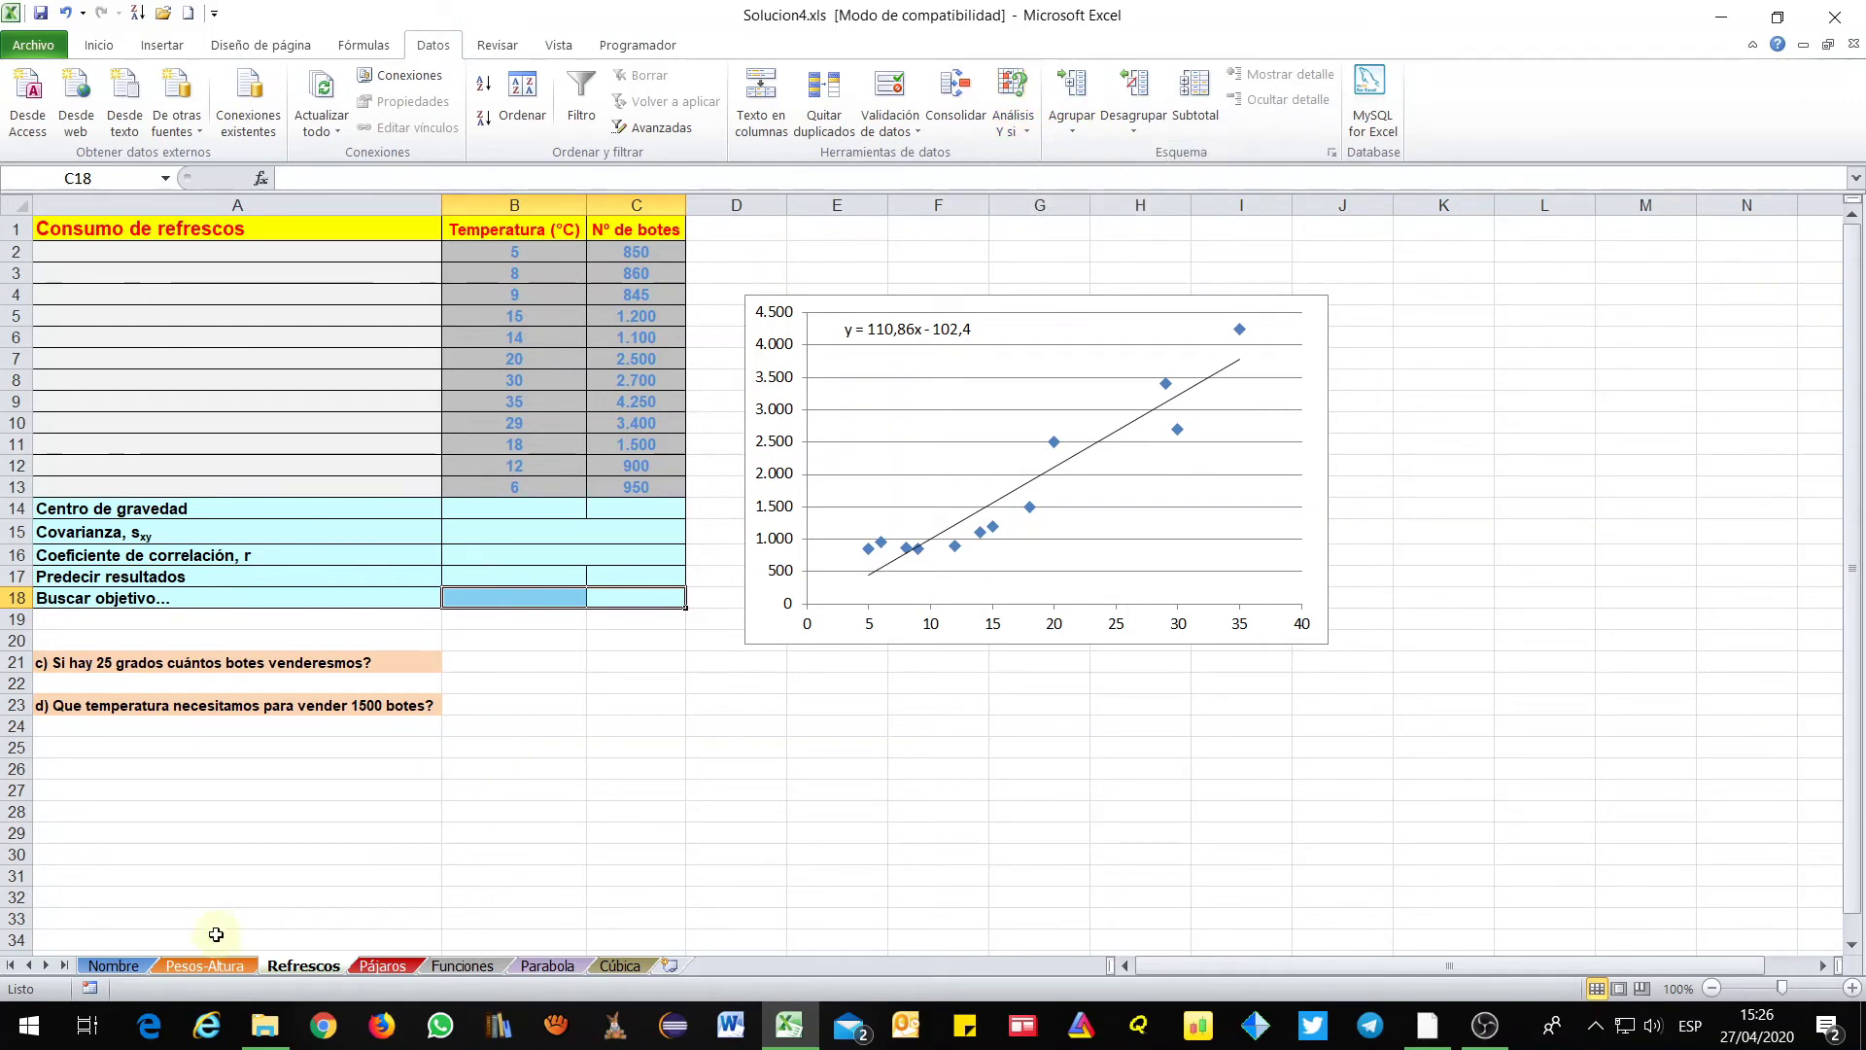
Look over the completed Pesos-Altura sheet as a reference and the Pájaros sheet's questions
click(205, 965)
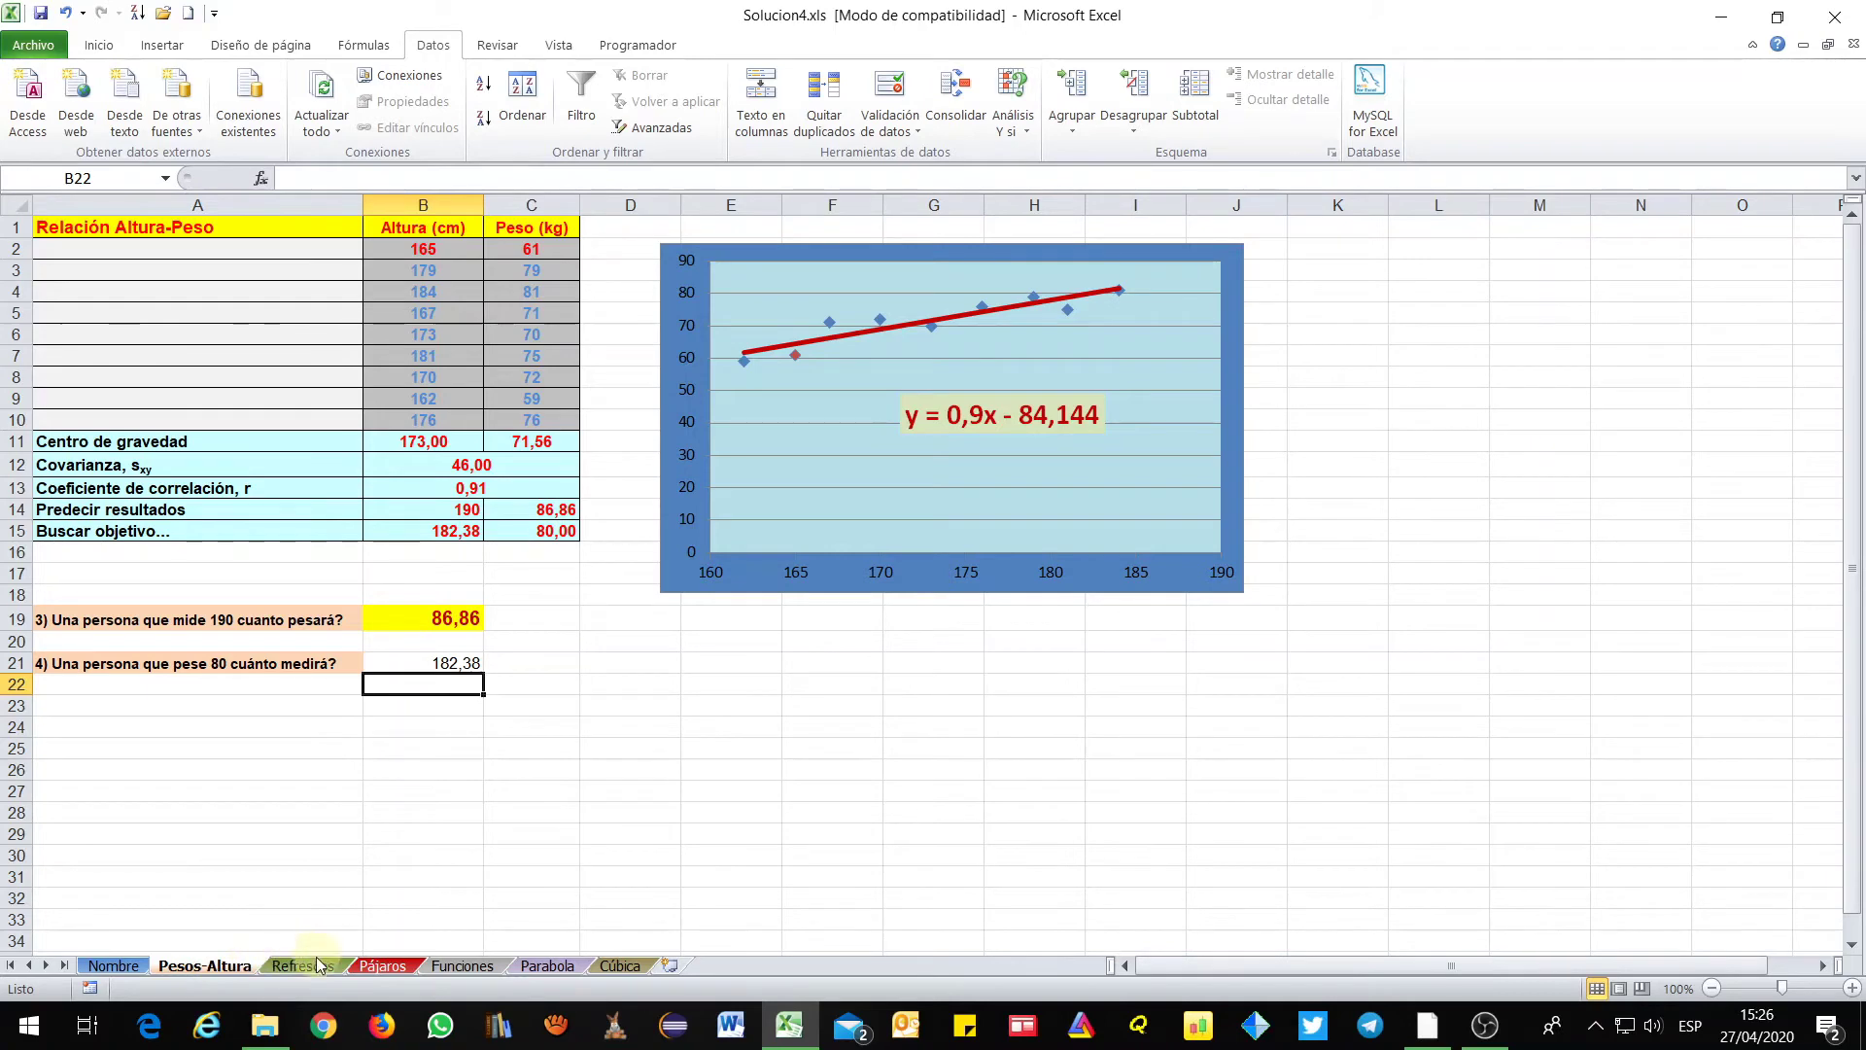
click(383, 965)
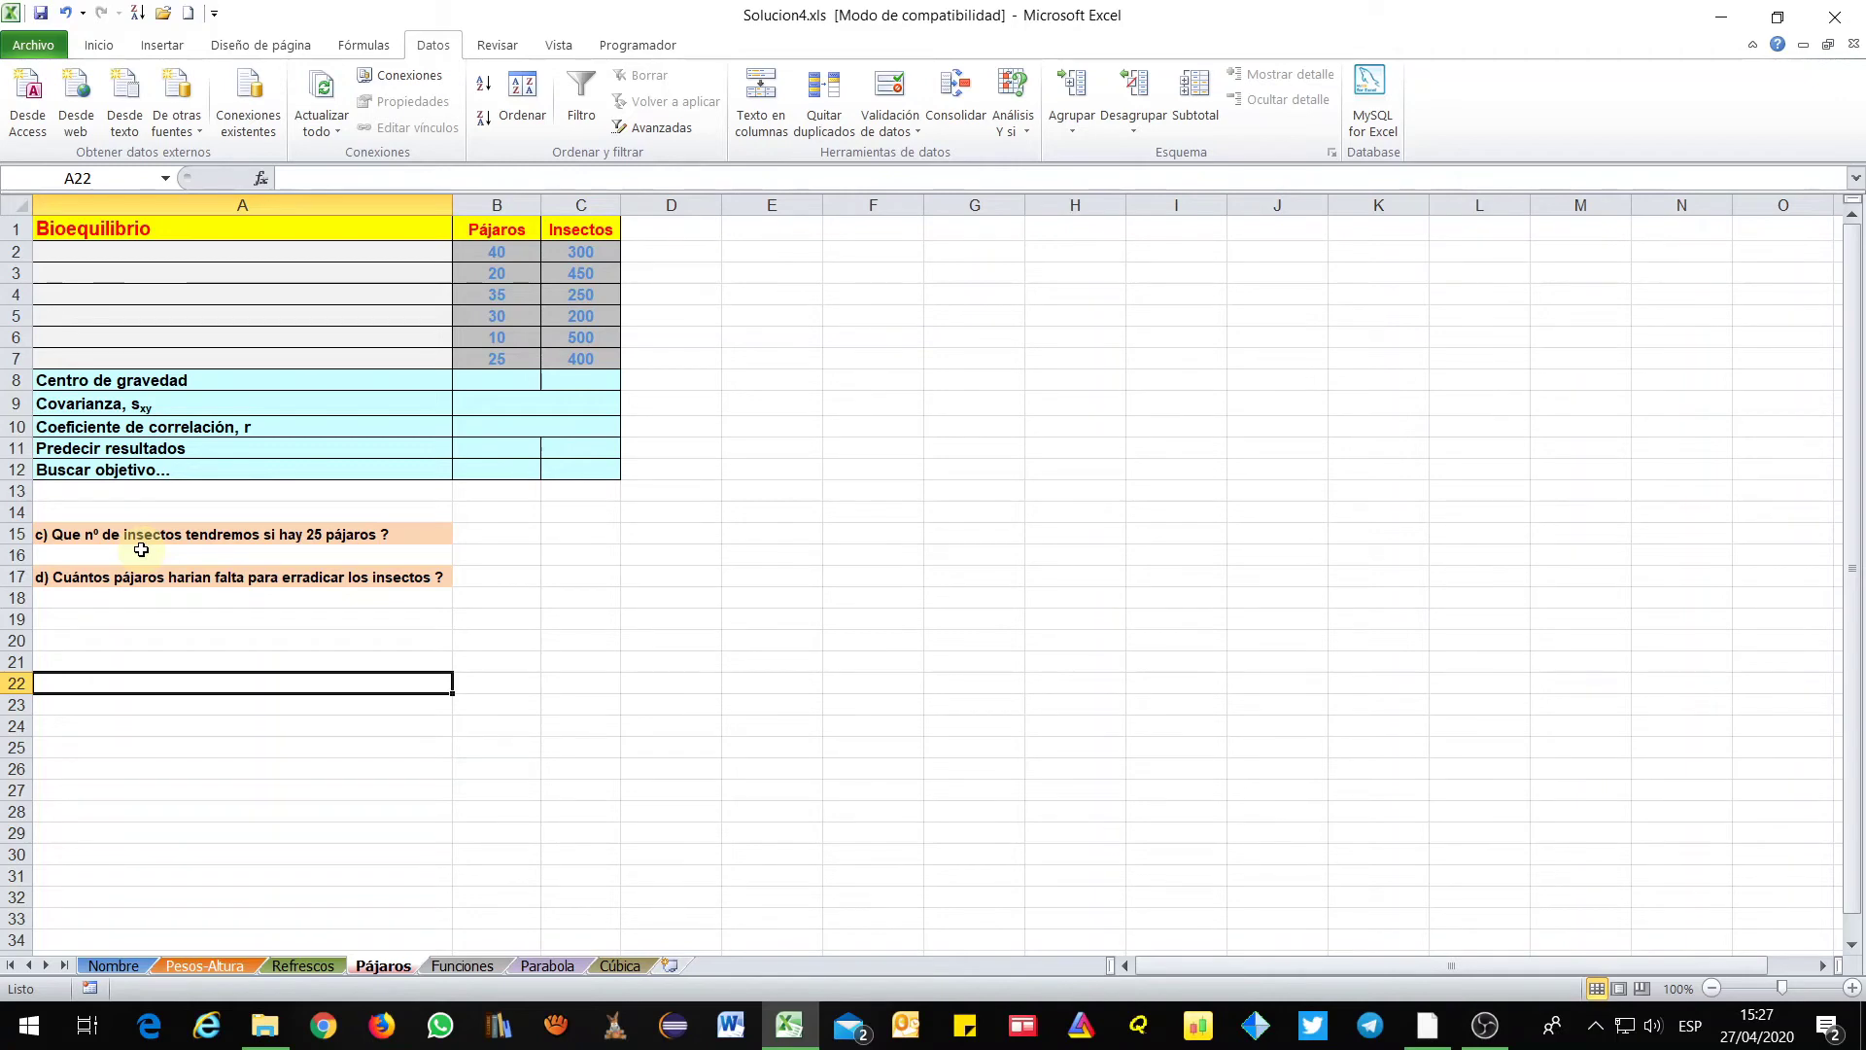
Open the Funciones sheet and consult the Representar funciones exercise on page 2 of Apuntes-4.pdf in Adobe Acrobat Reader
click(458, 973)
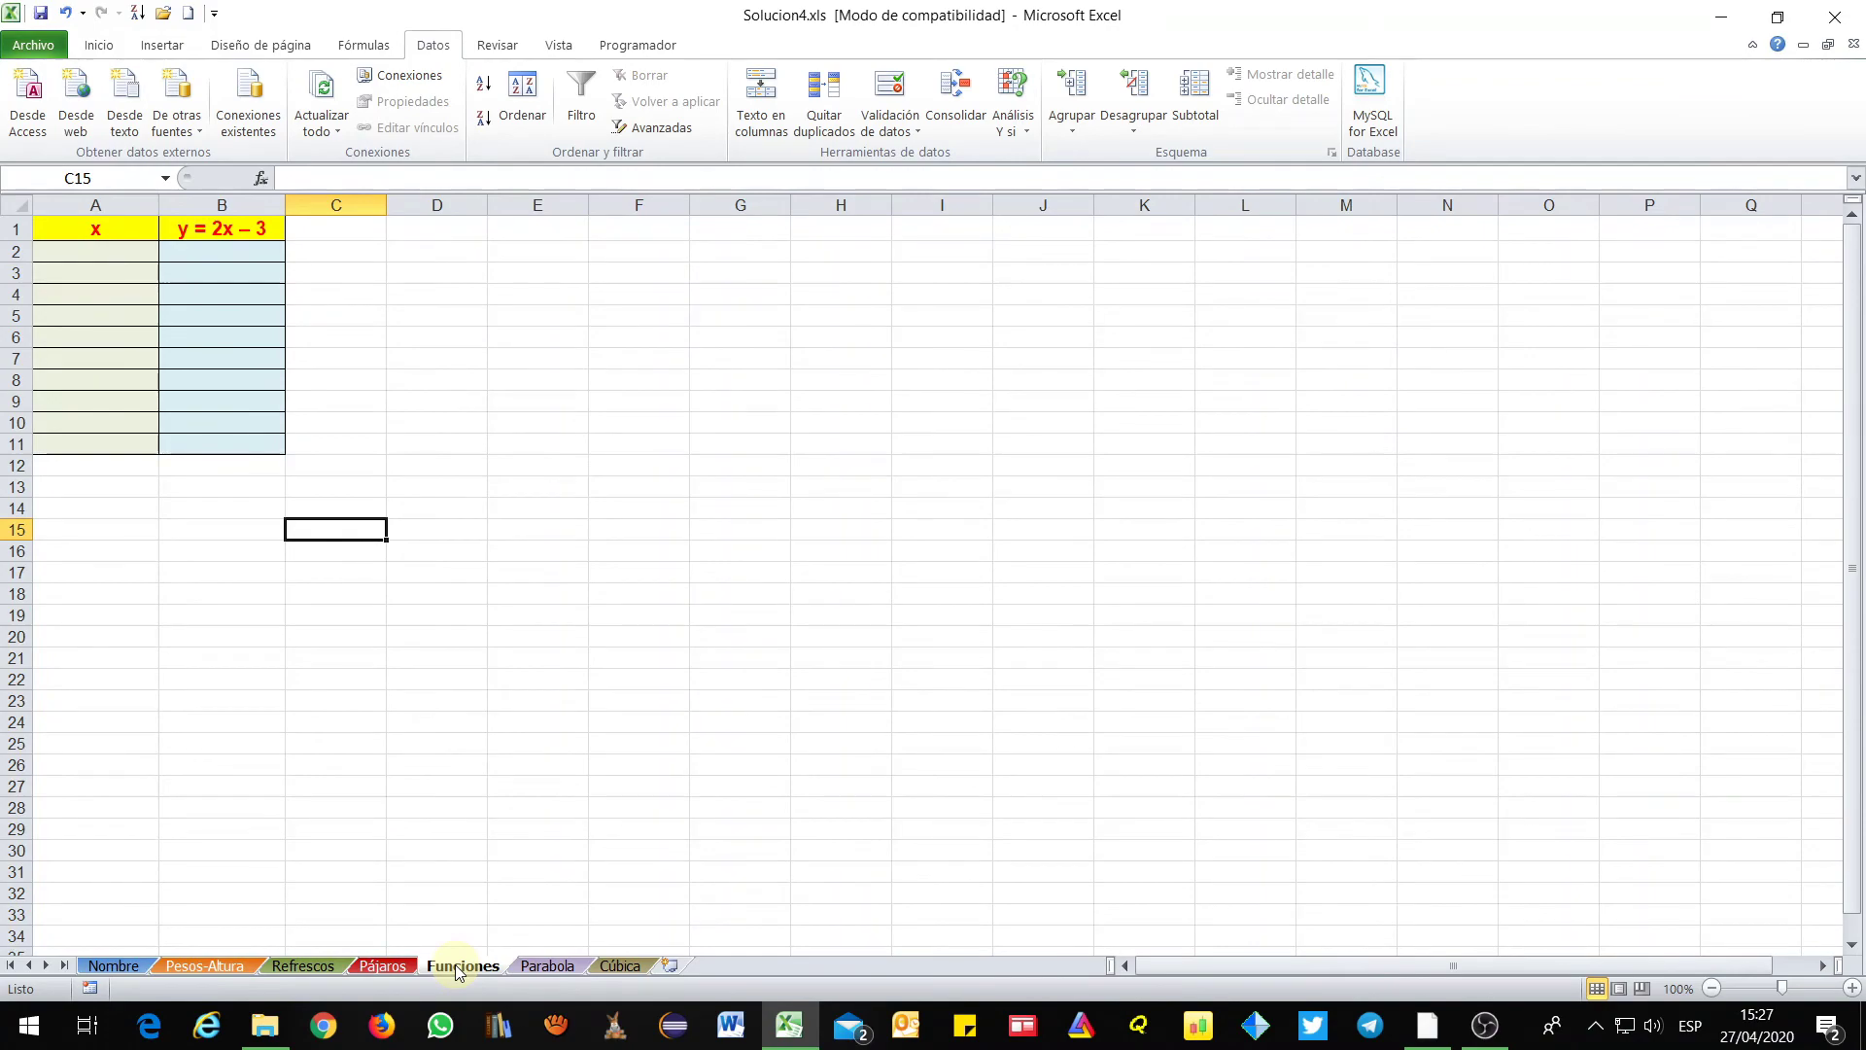
click(1427, 1026)
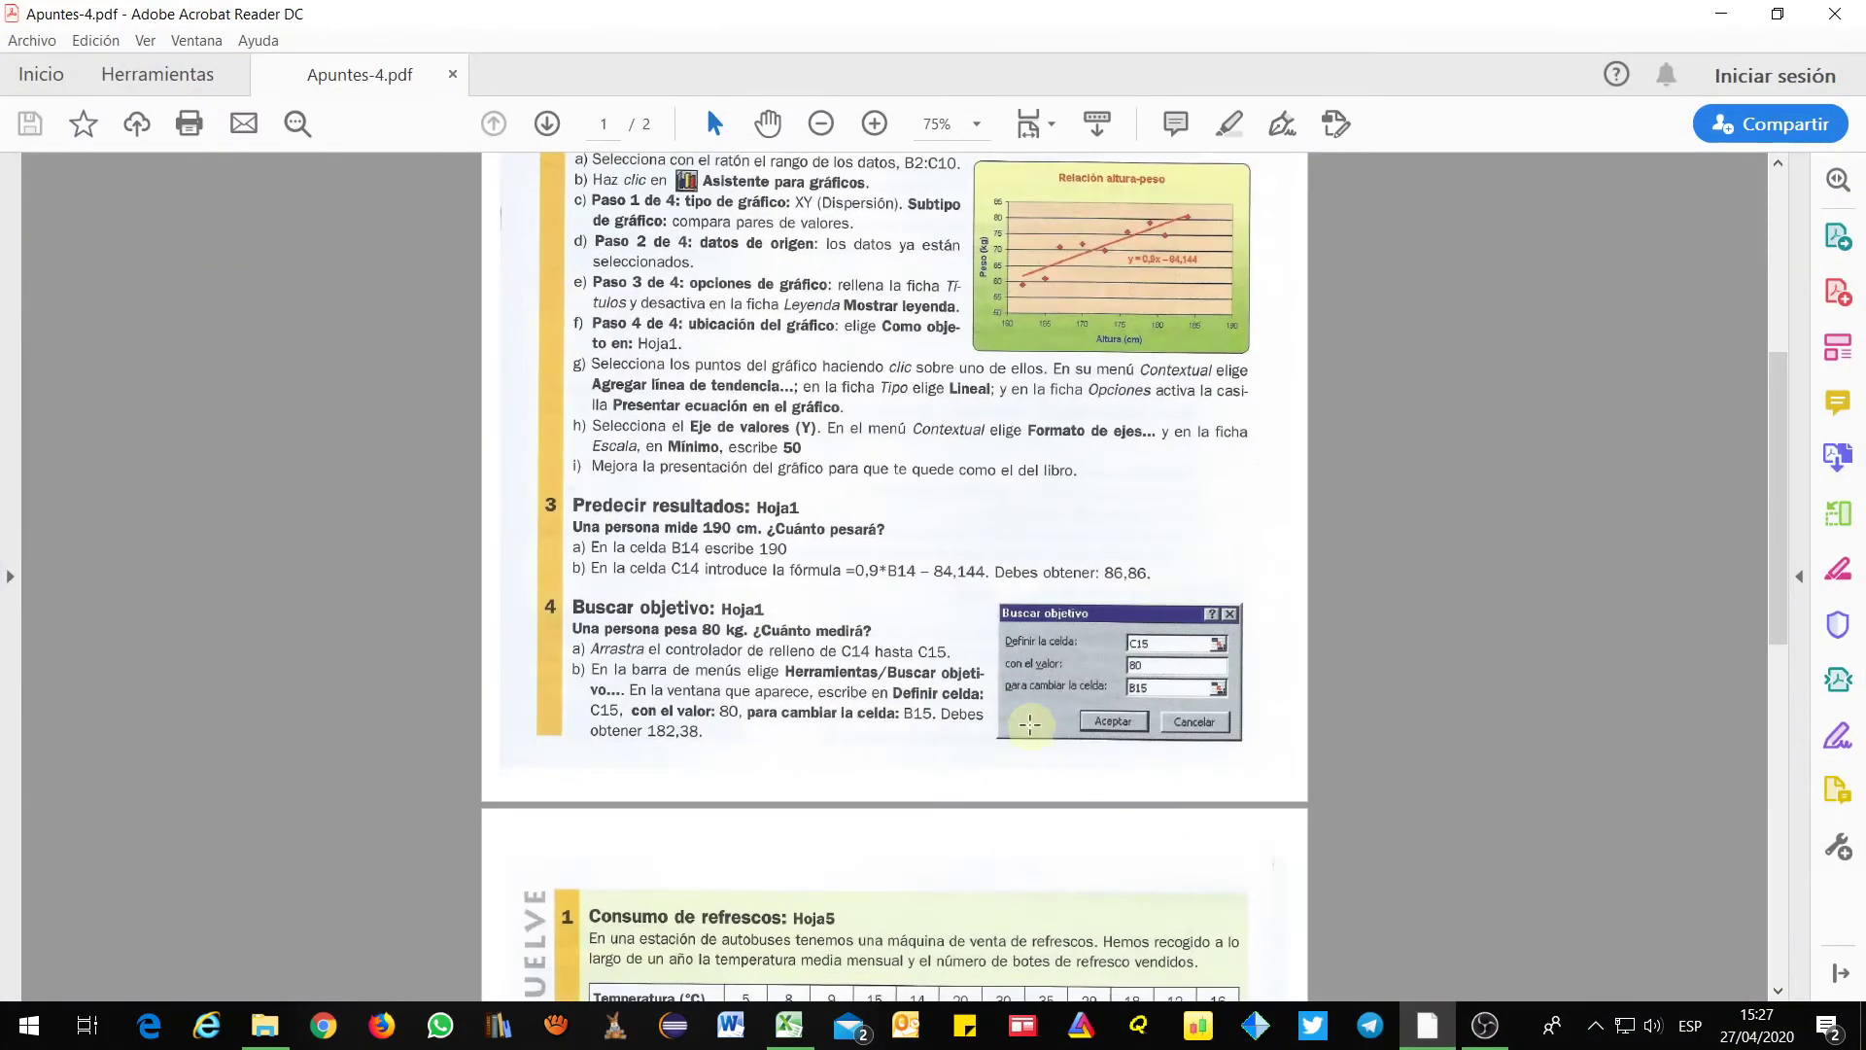
scroll(1029, 724, down, 10)
scroll(1030, 724, down, 3)
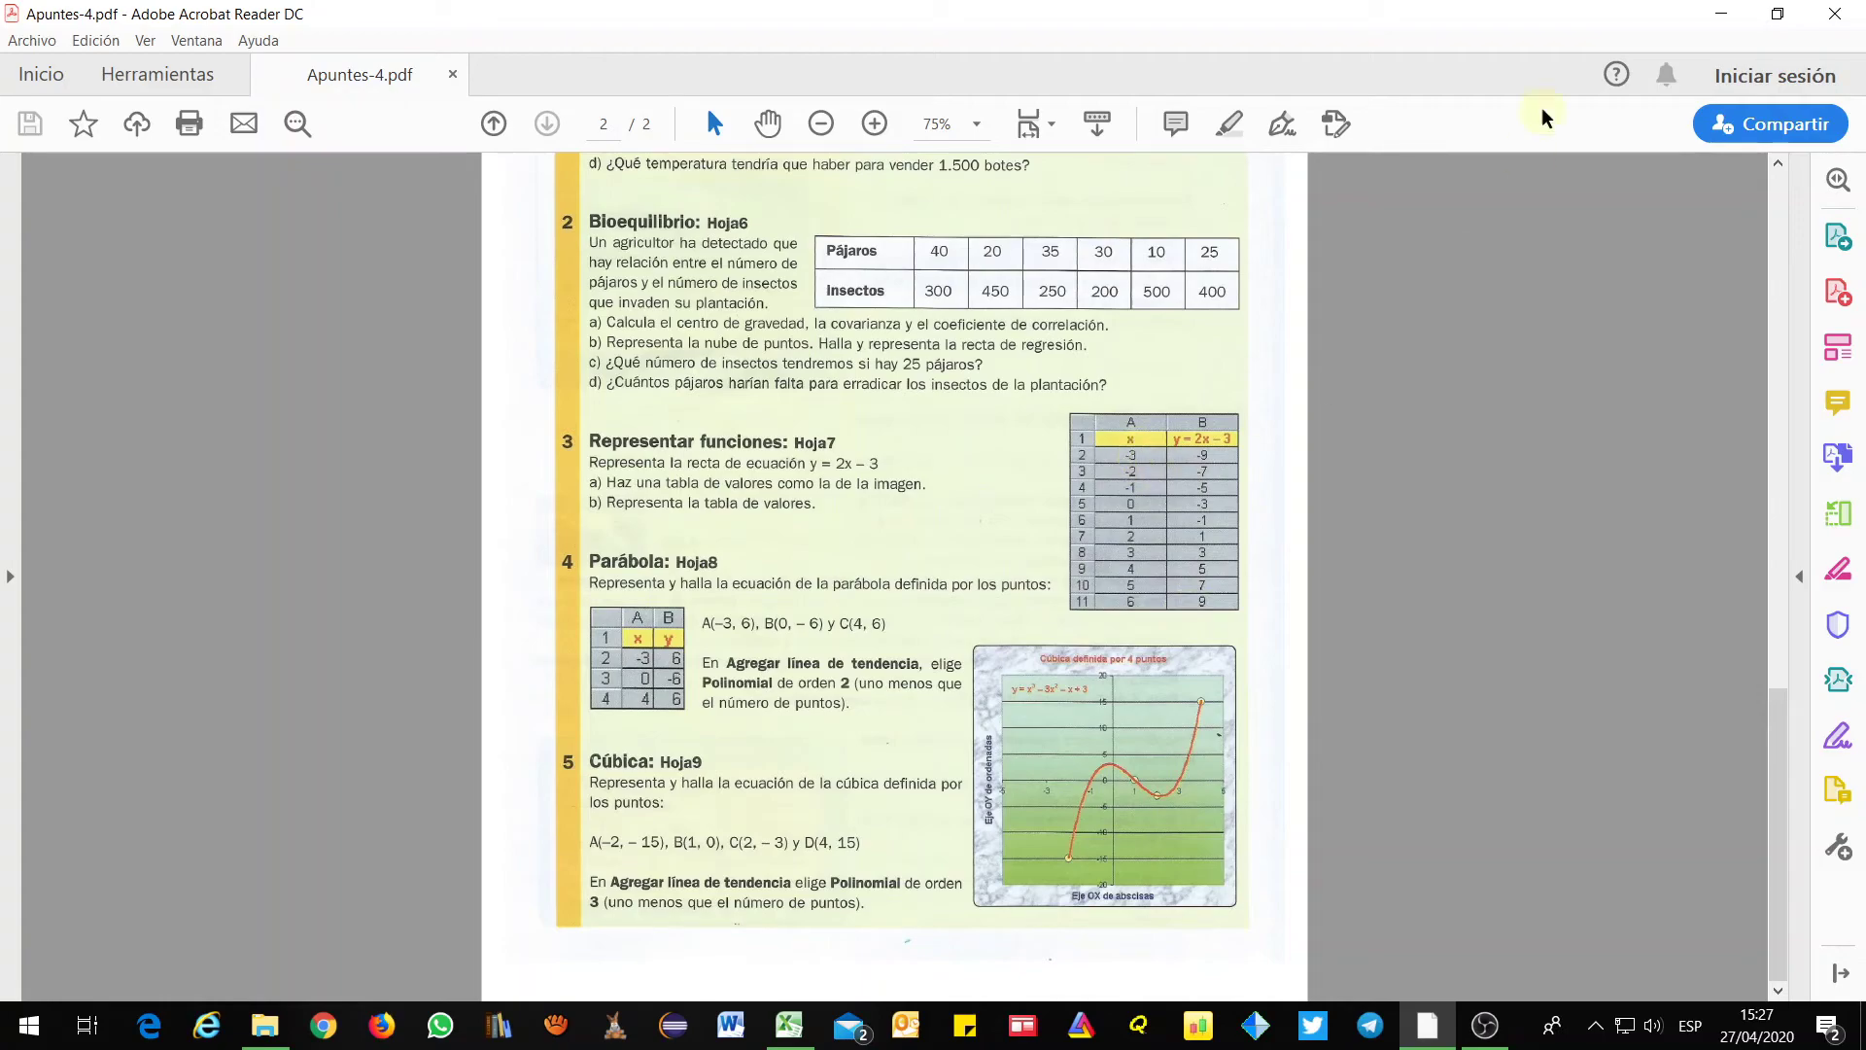
Back in Excel's Funciones sheet, enter -3 in A2 and -2 in A3, and extend the series down to A11
key(alt+Tab)
click(94, 247)
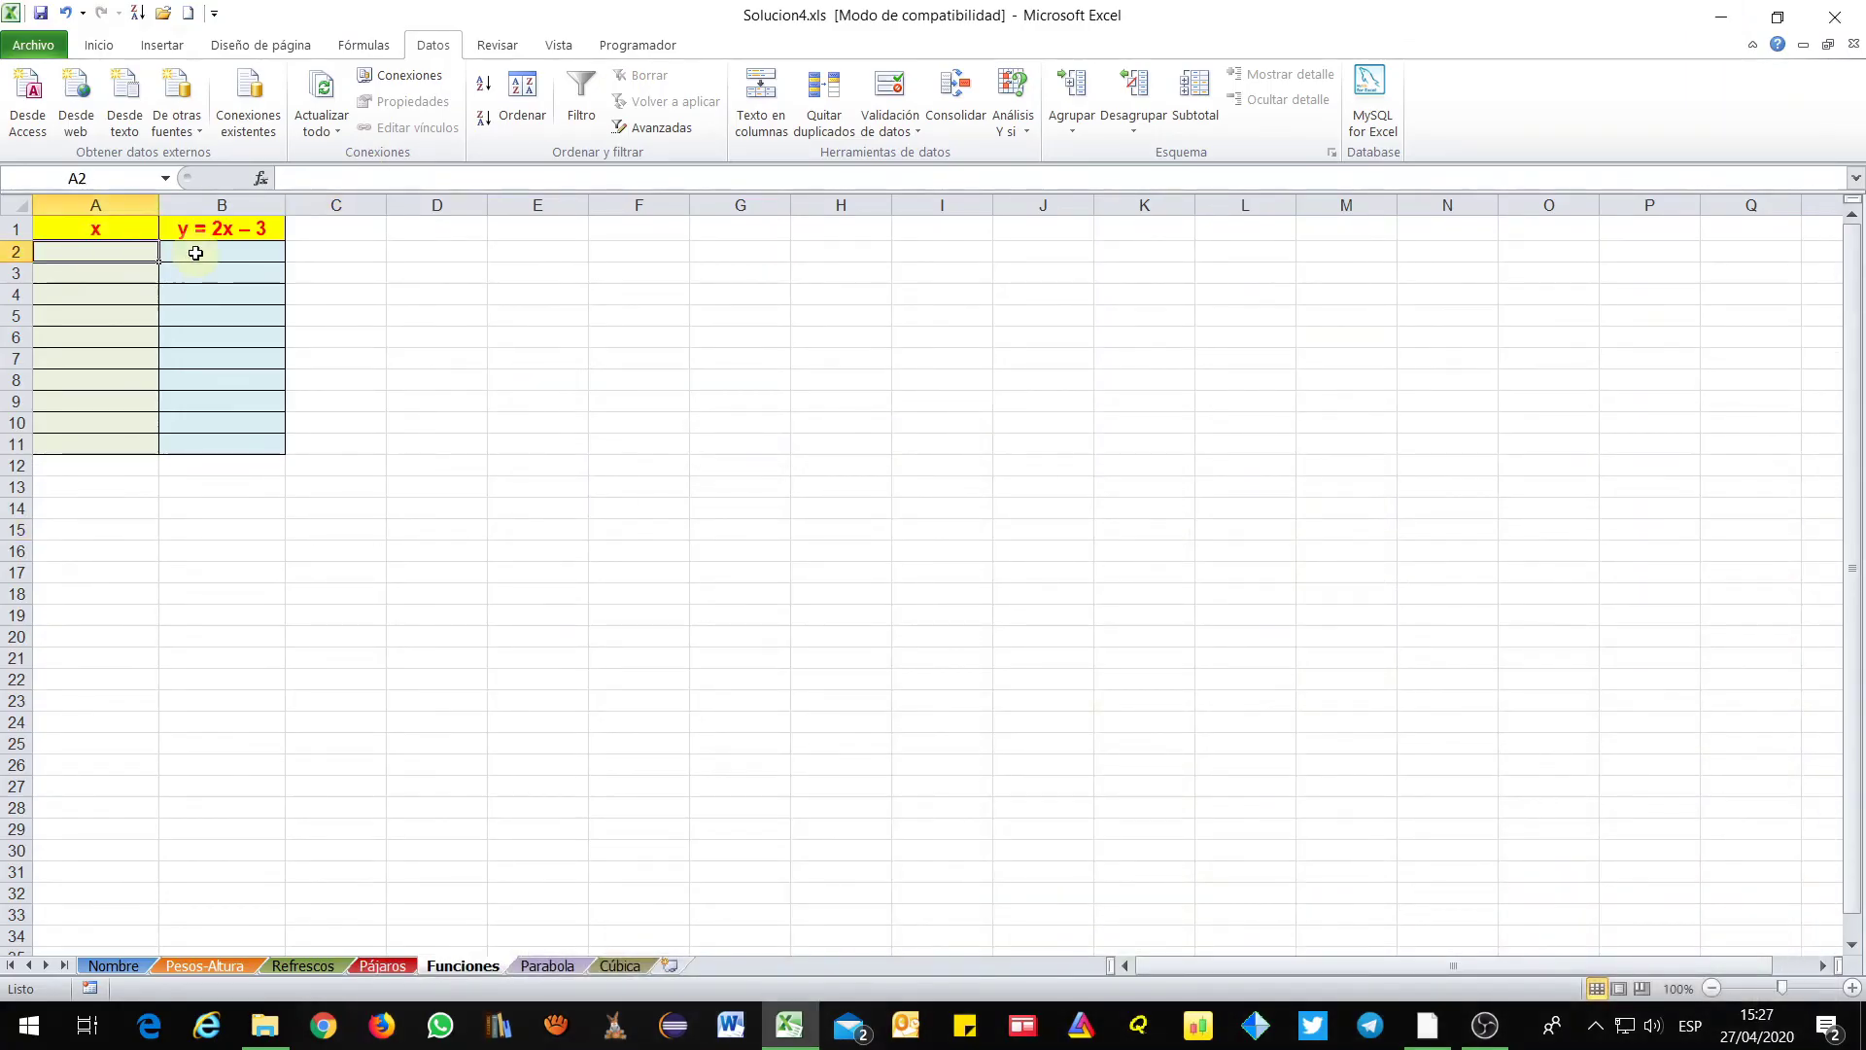
text(-3)
click(110, 271)
text(-)
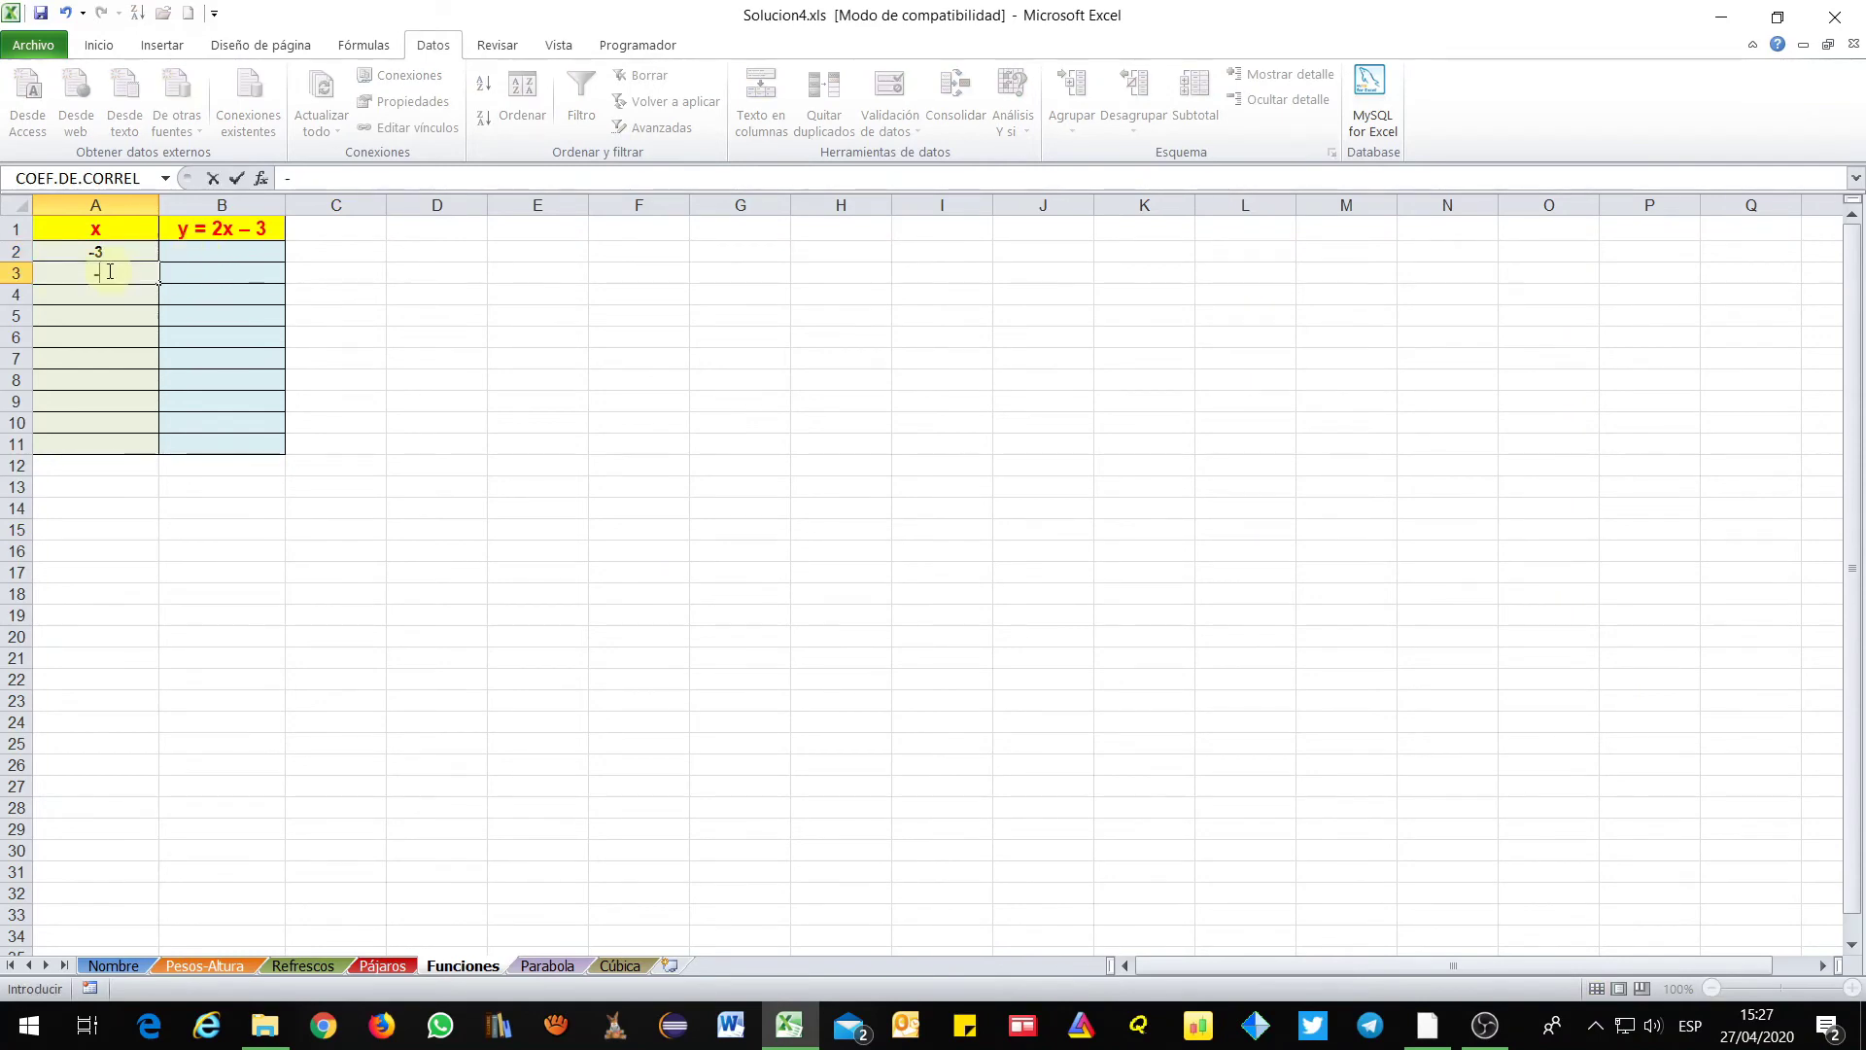
text(2)
click(421, 396)
drag(91, 251, 92, 271)
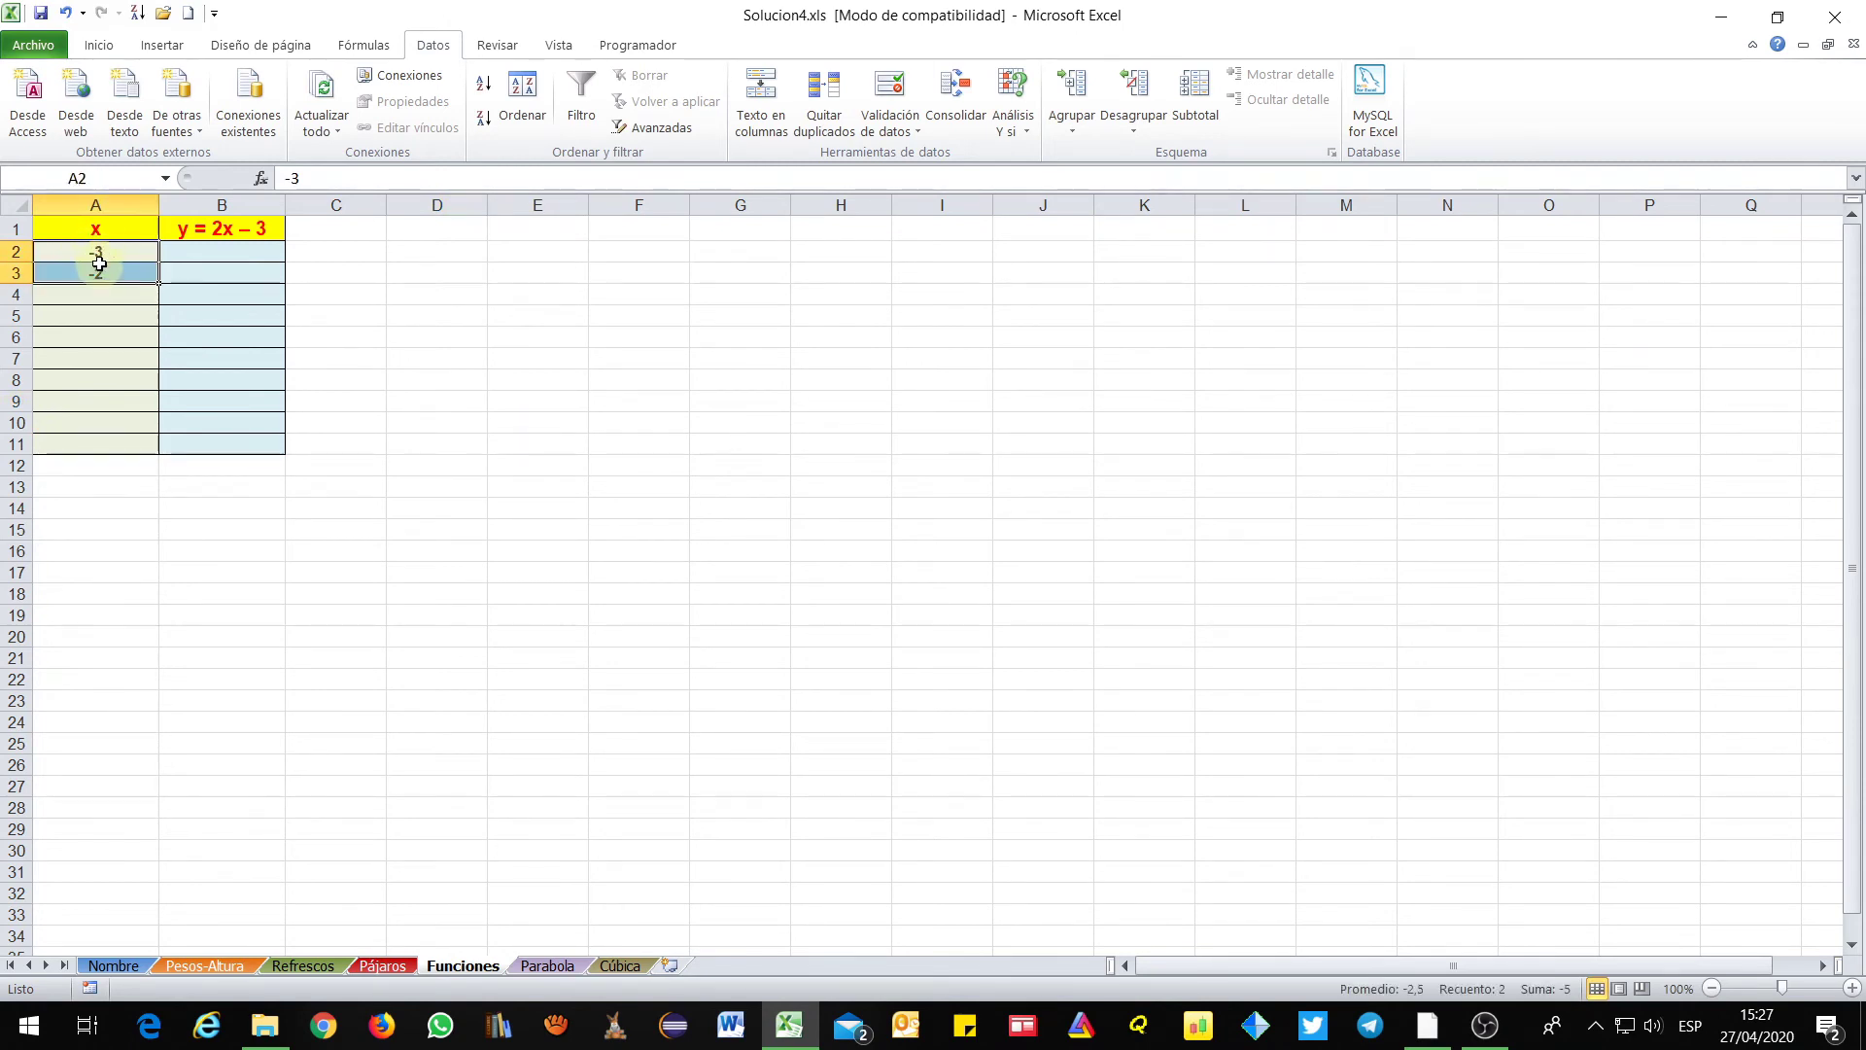
drag(158, 282, 151, 446)
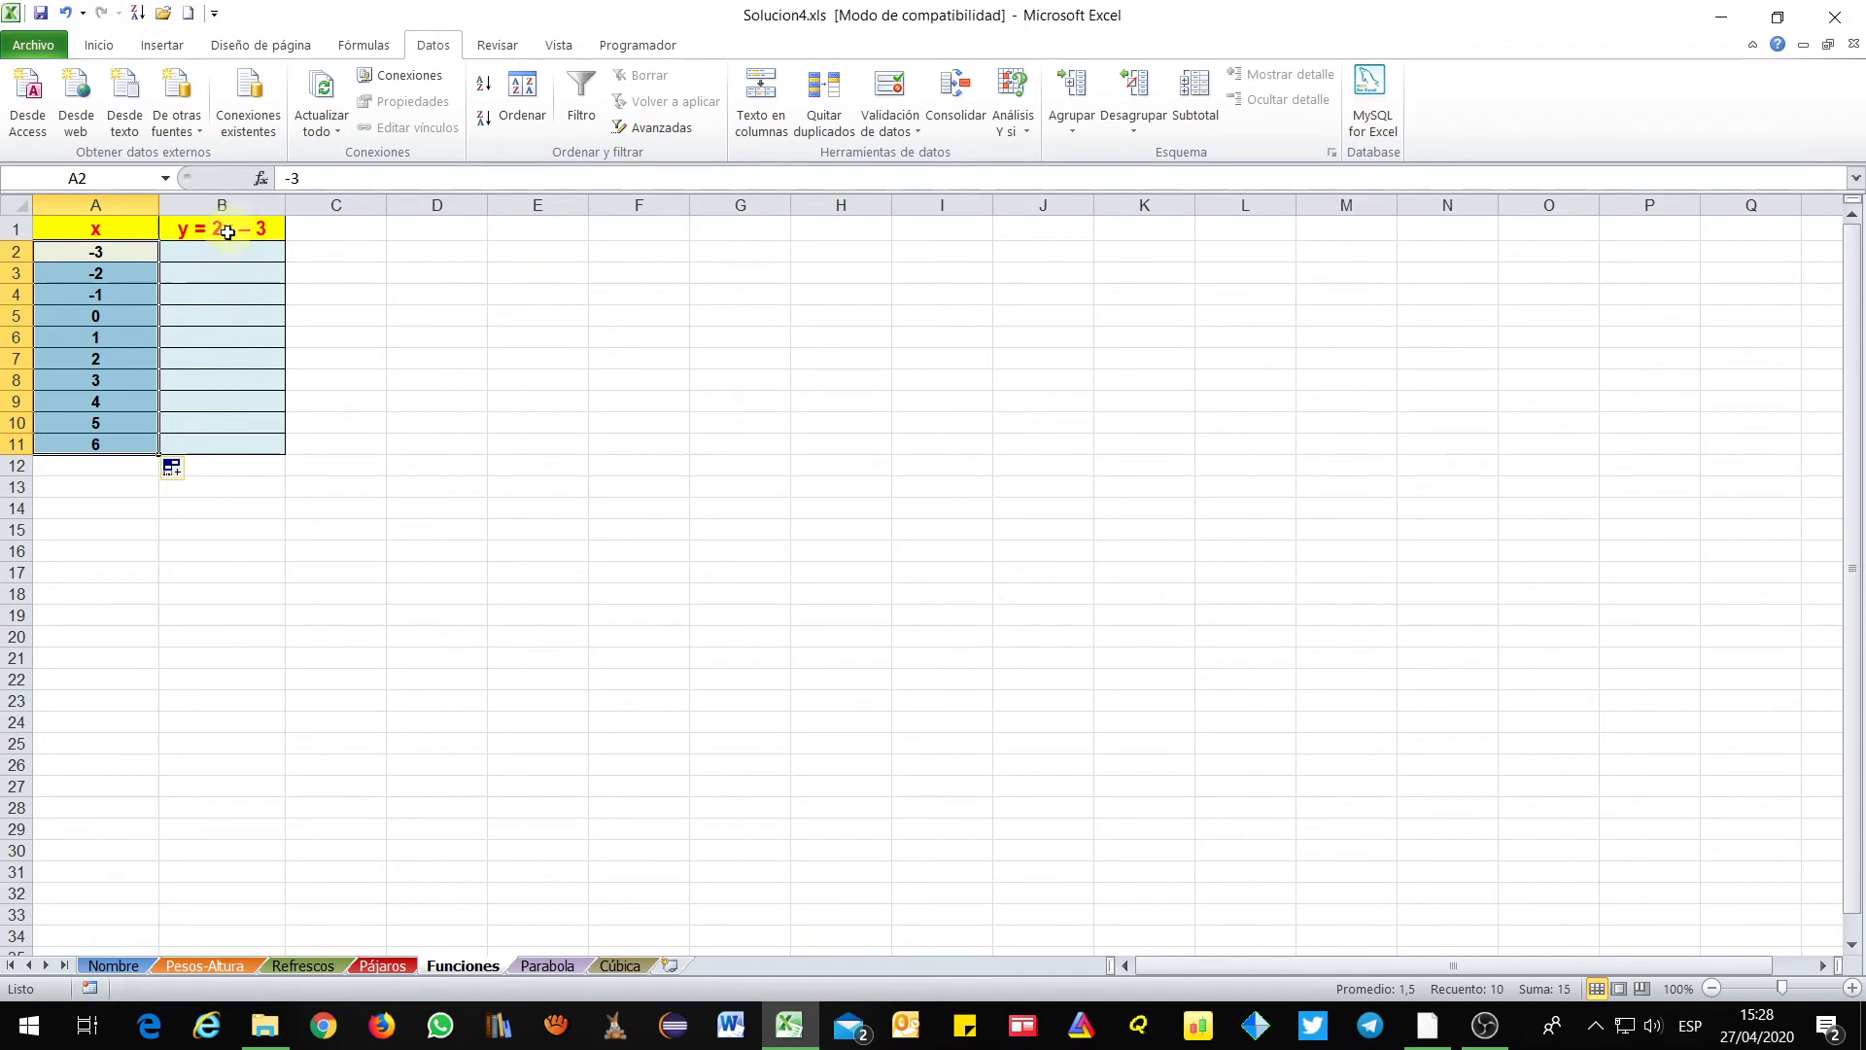
Enter the formula =2*A2-3 in B2 and fill it down through B11
click(183, 250)
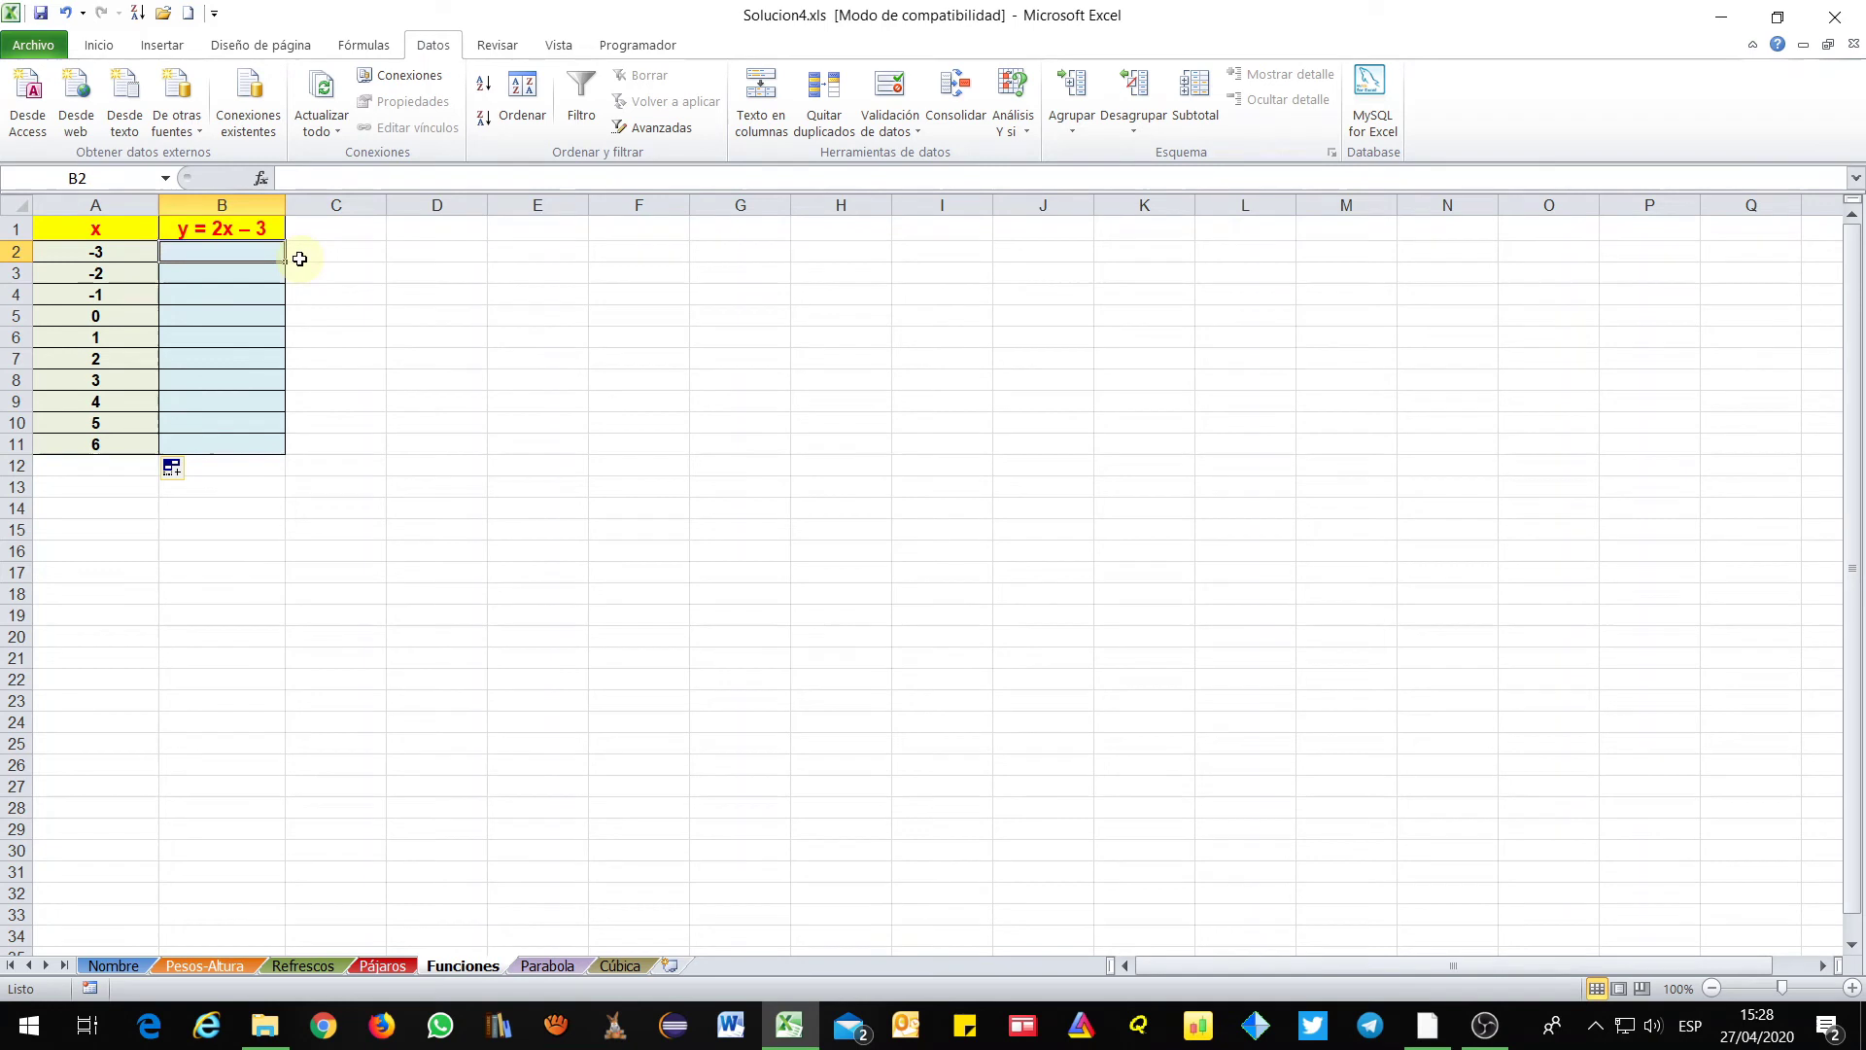
text(=)
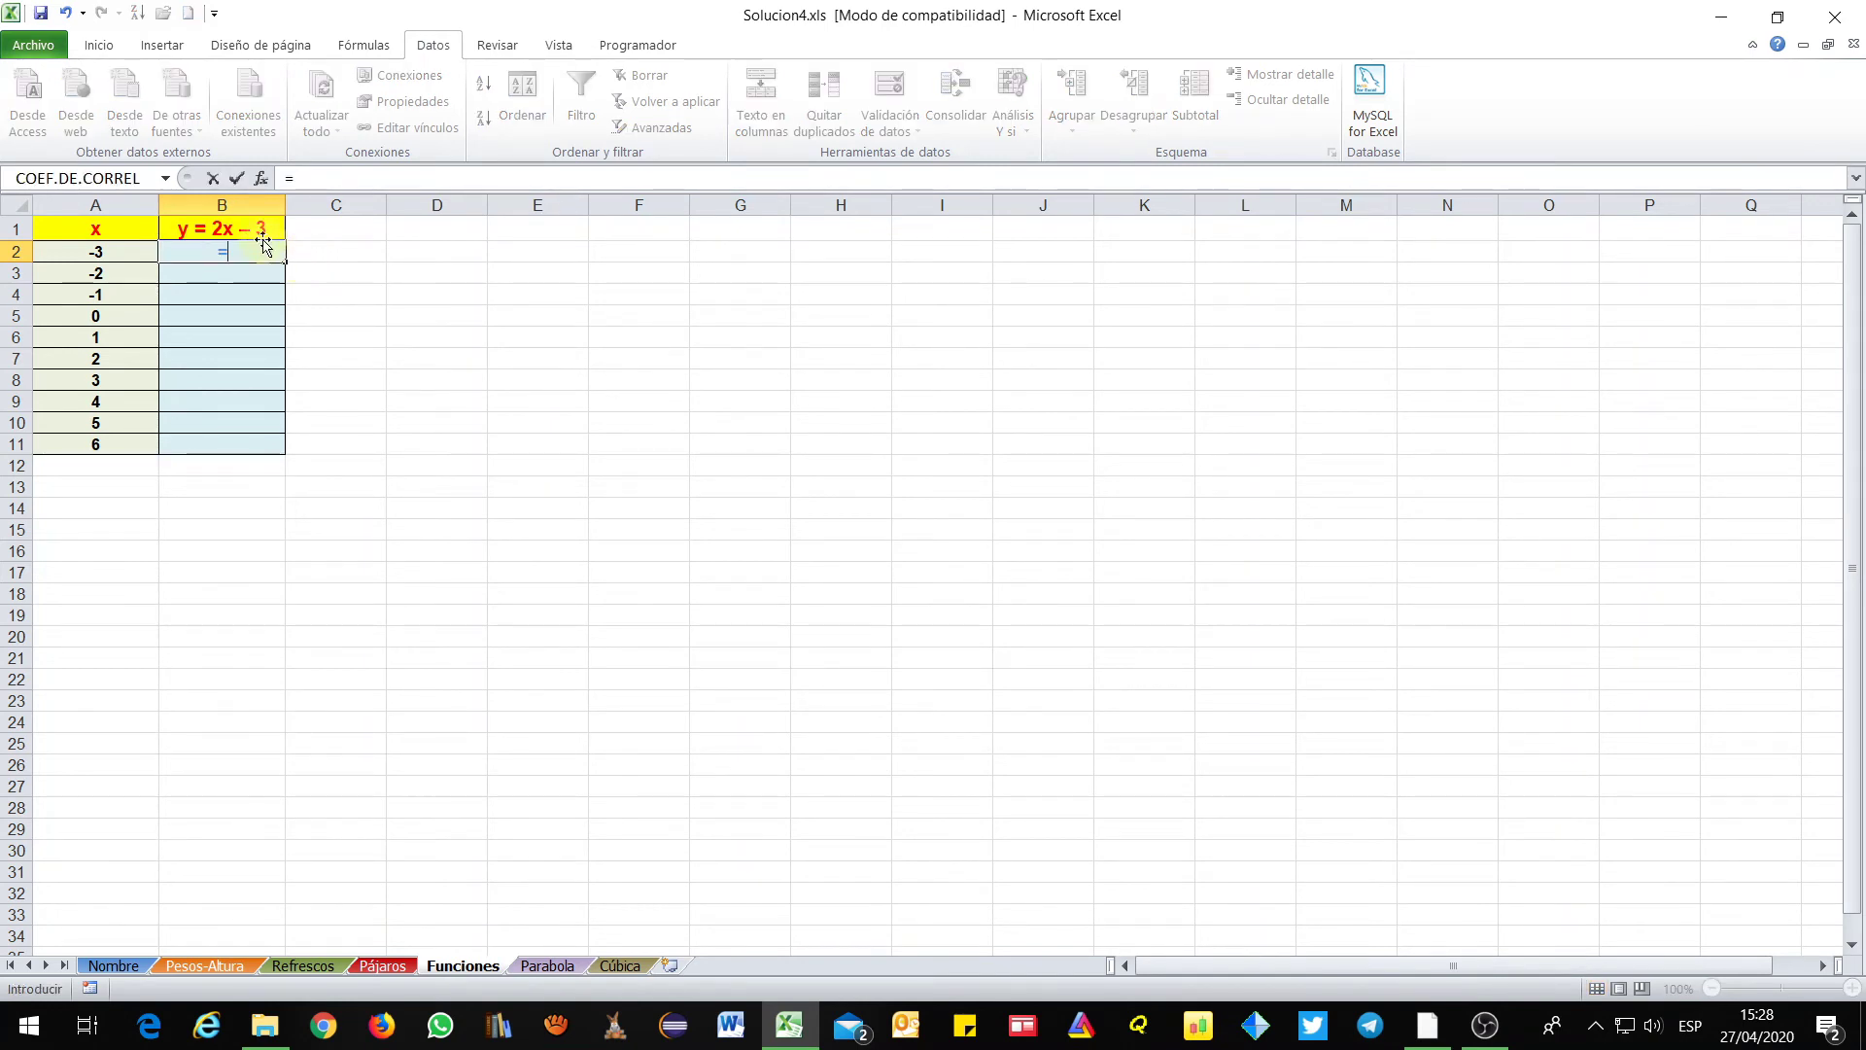
click(312, 178)
text(2)
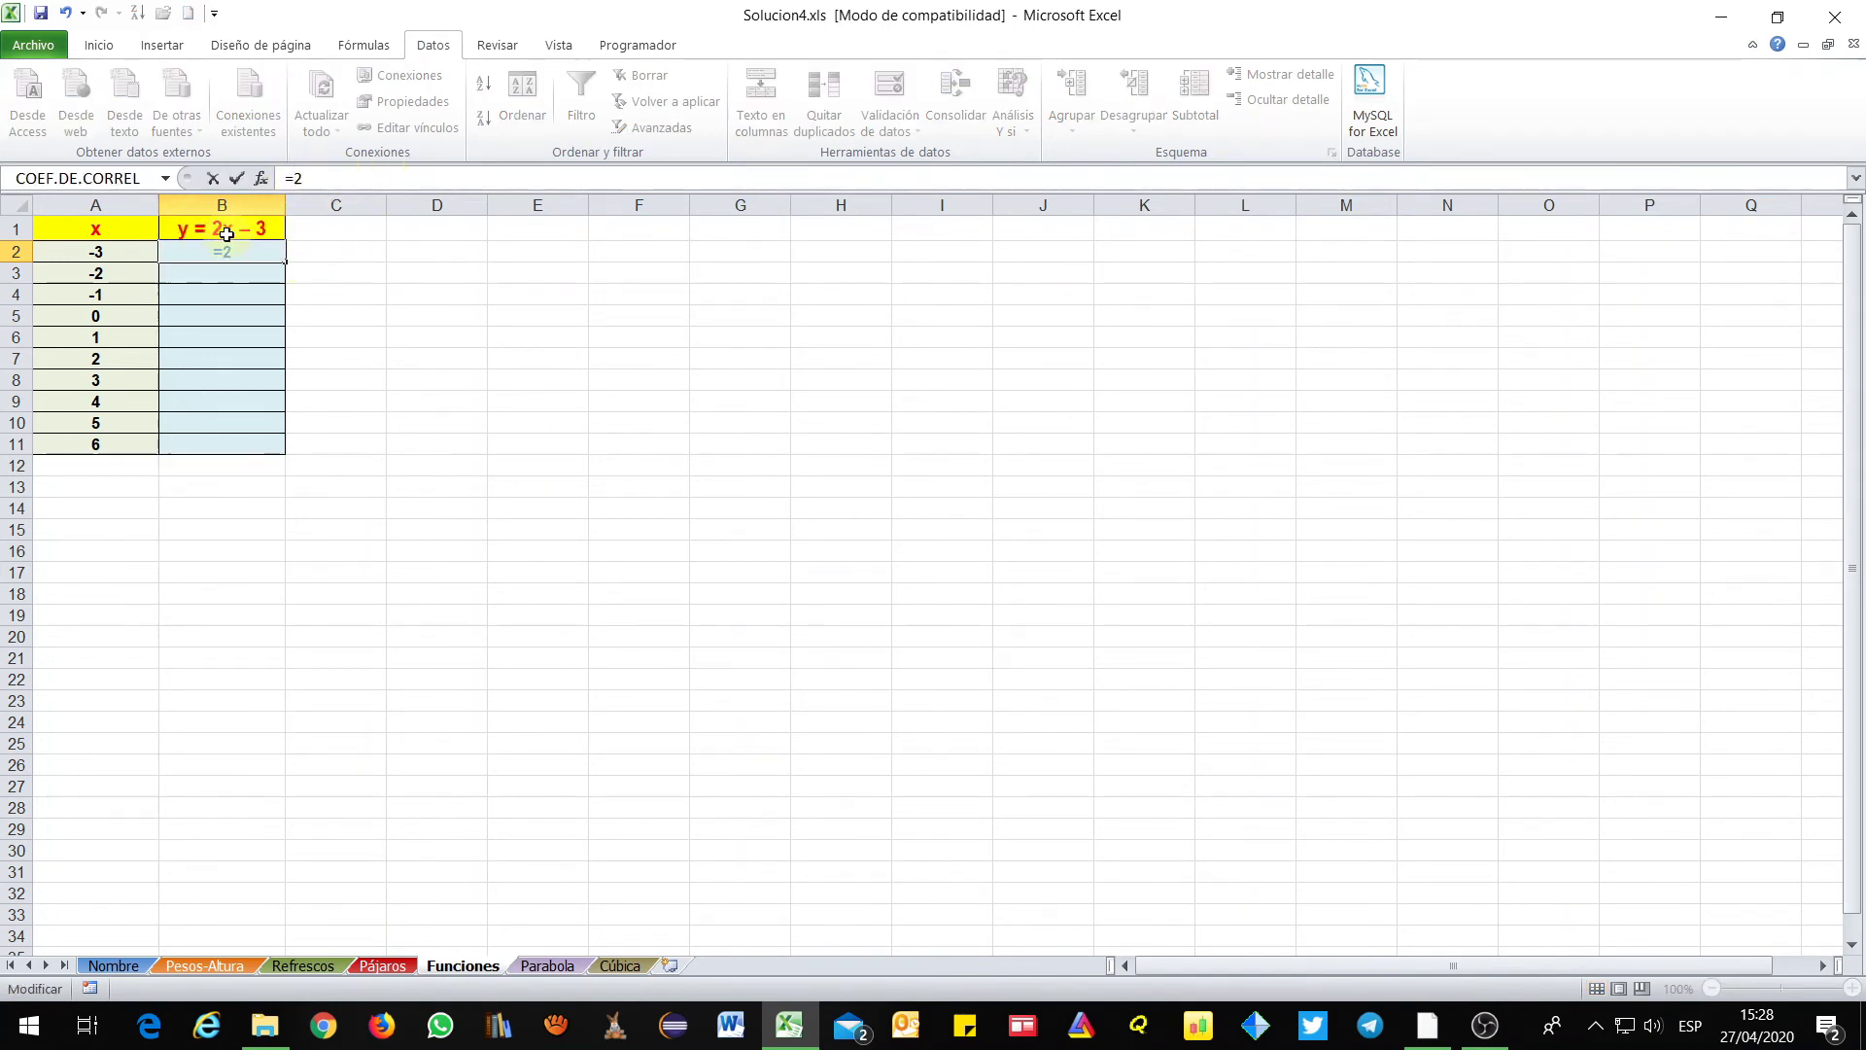
text(*)
click(99, 251)
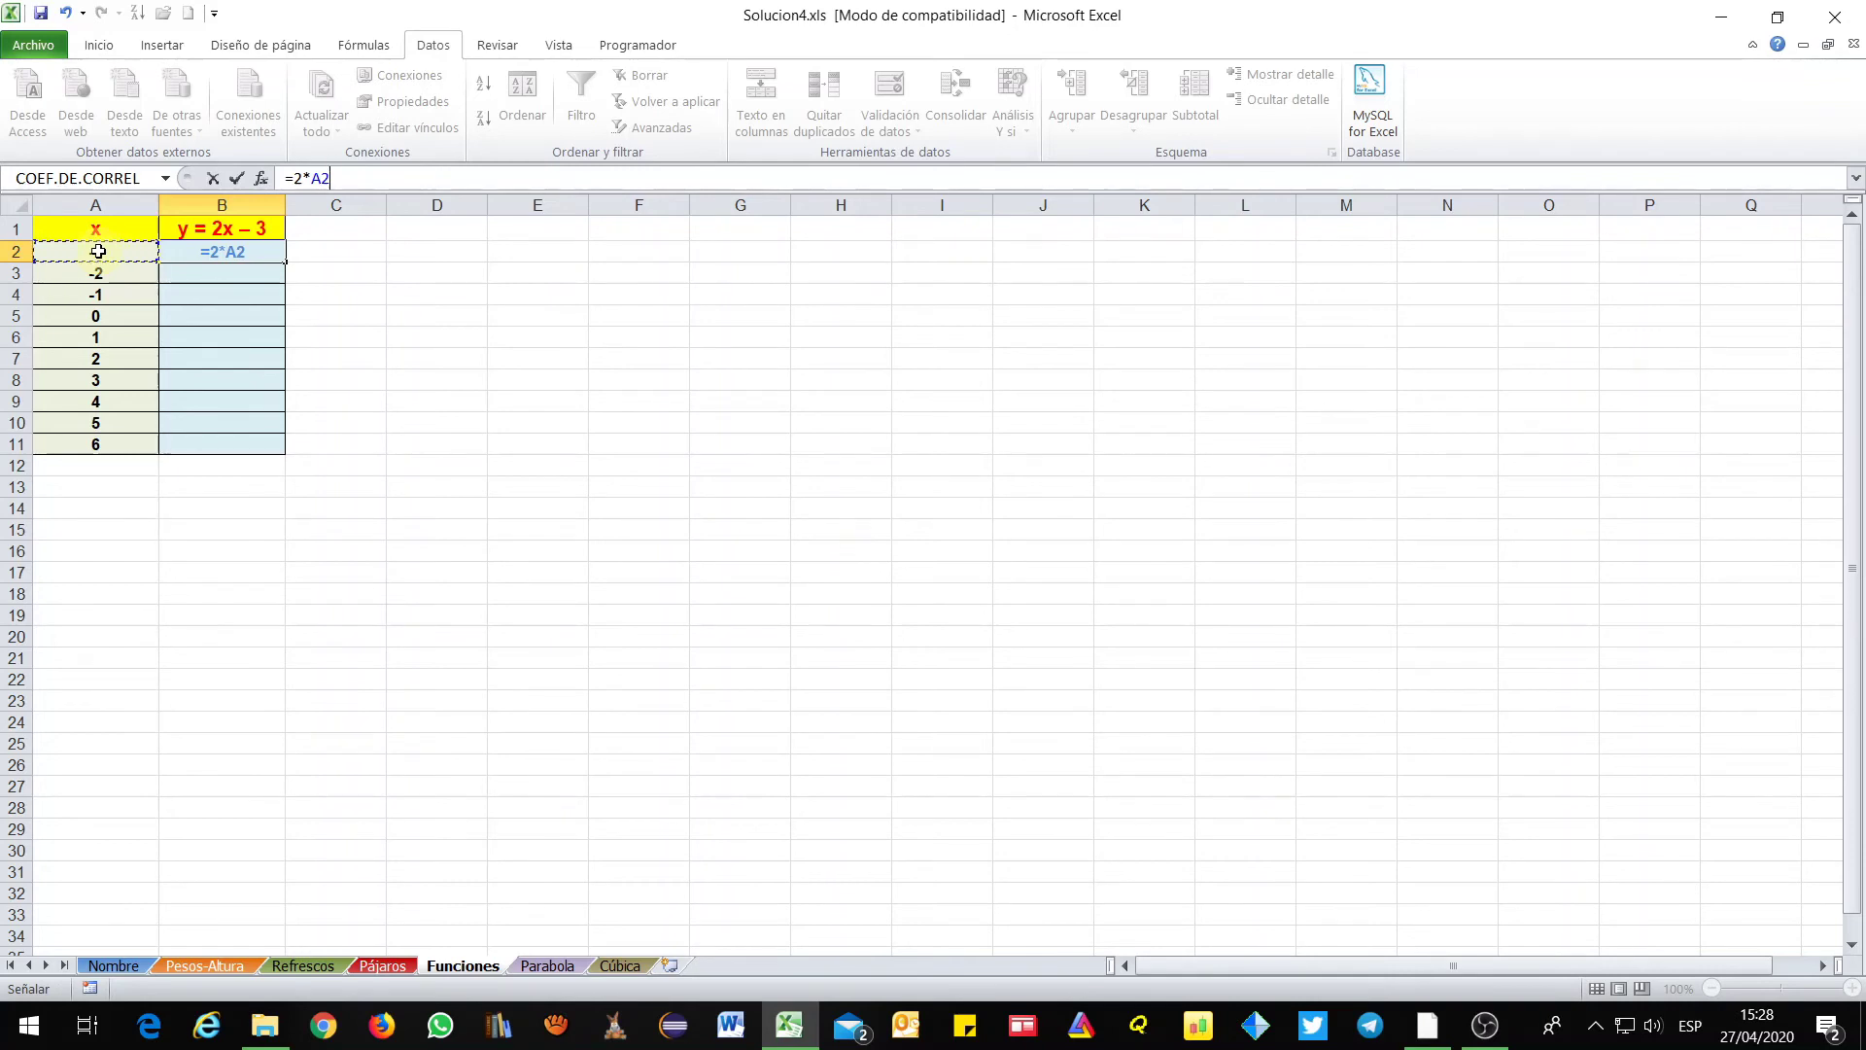
text(-3)
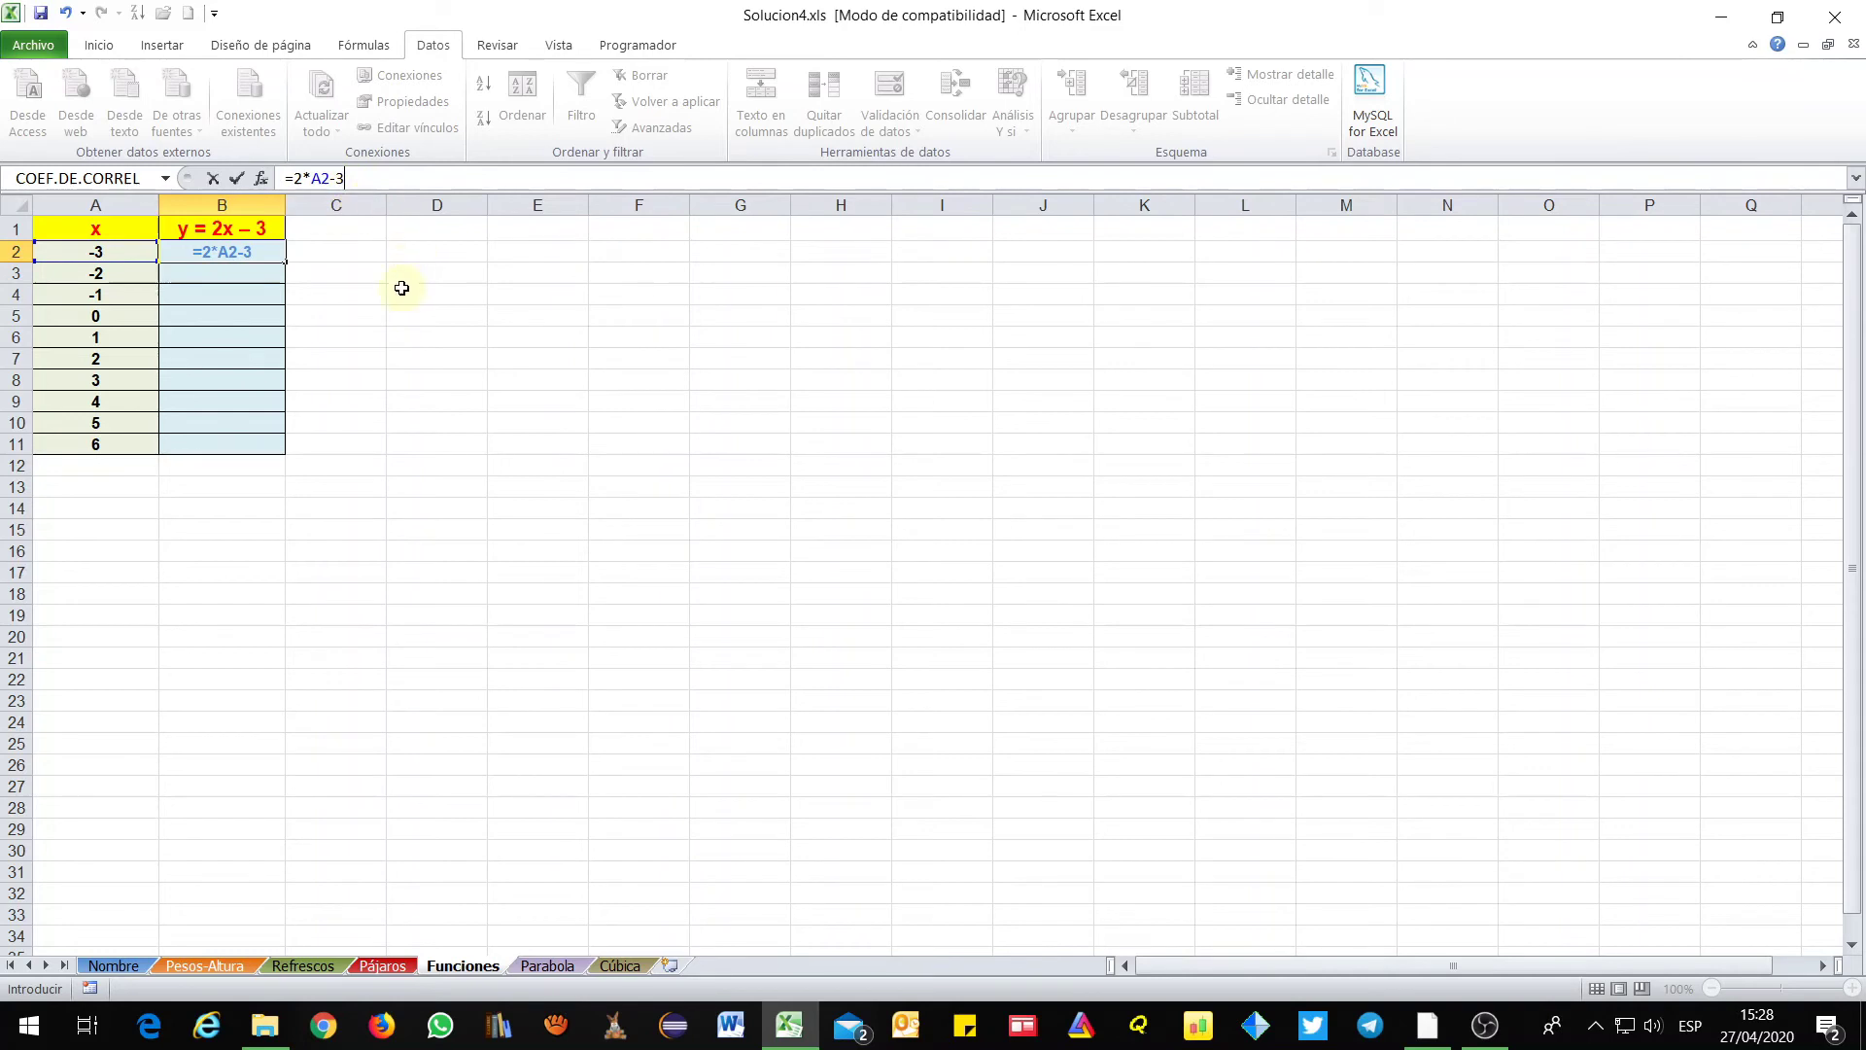
key(Return)
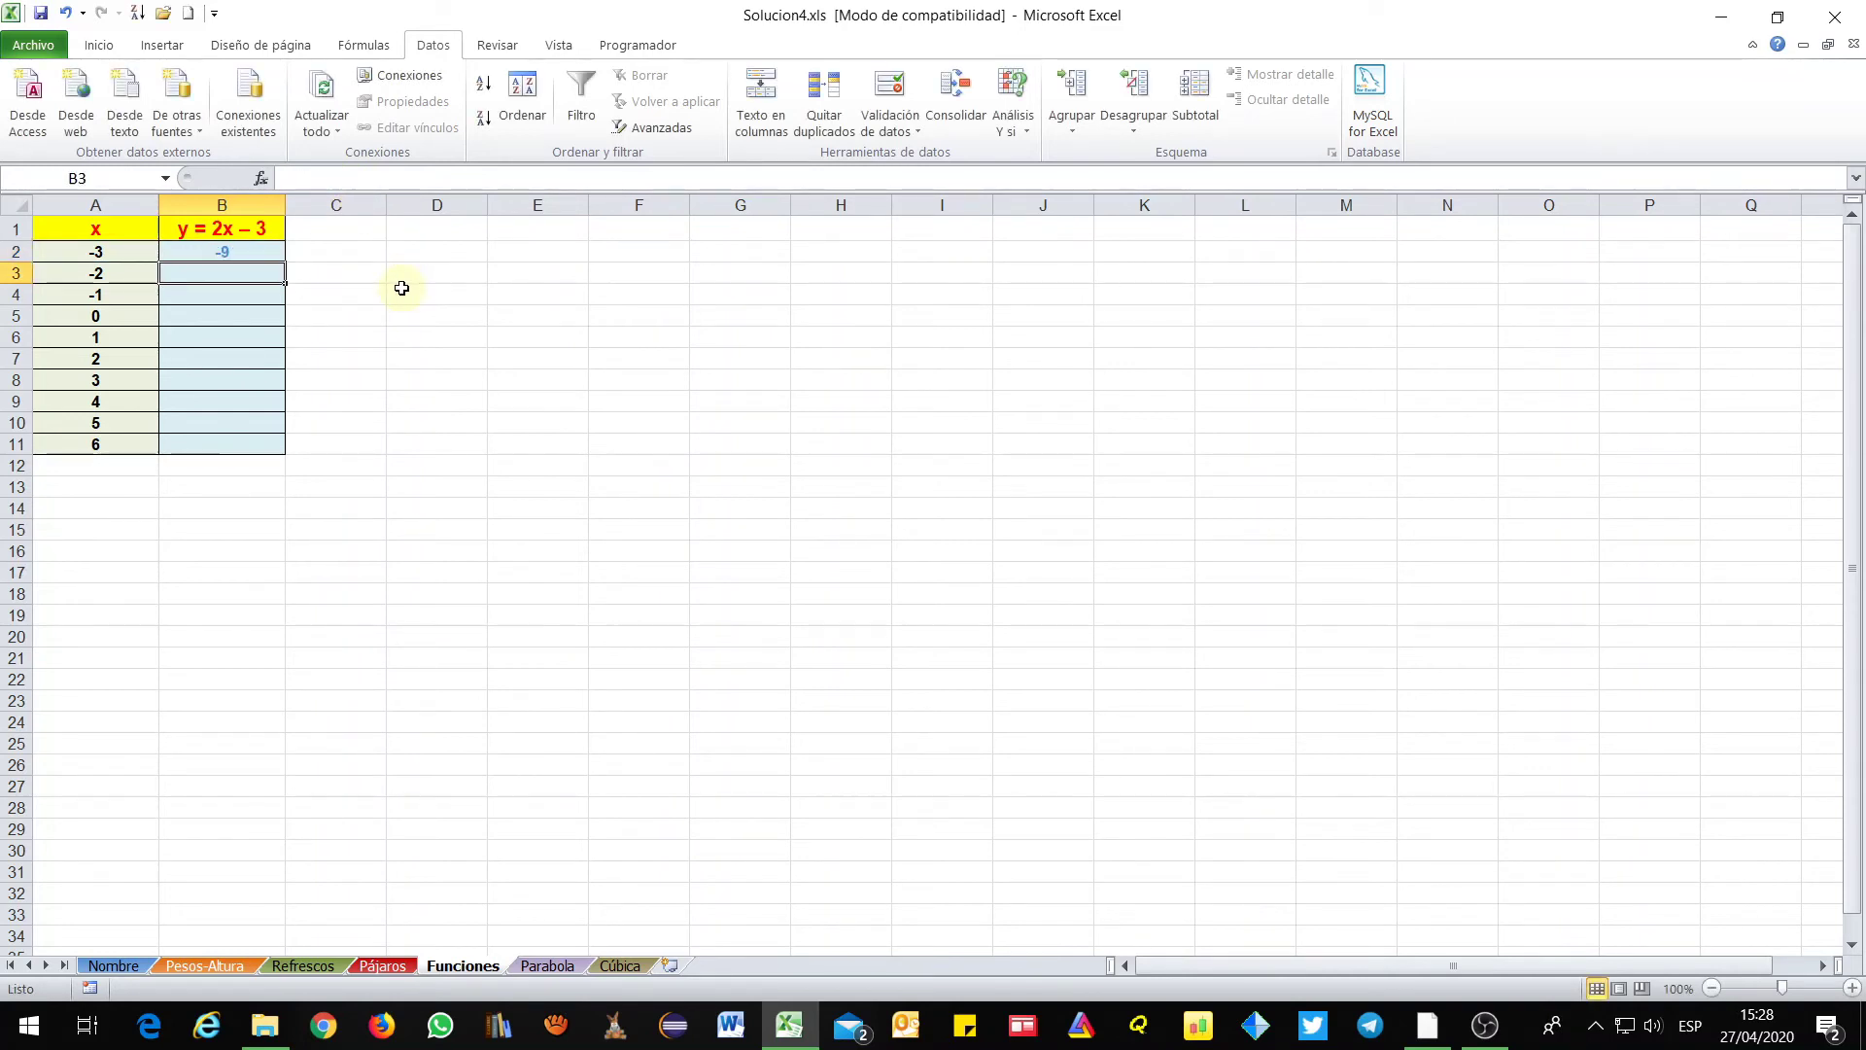
click(212, 249)
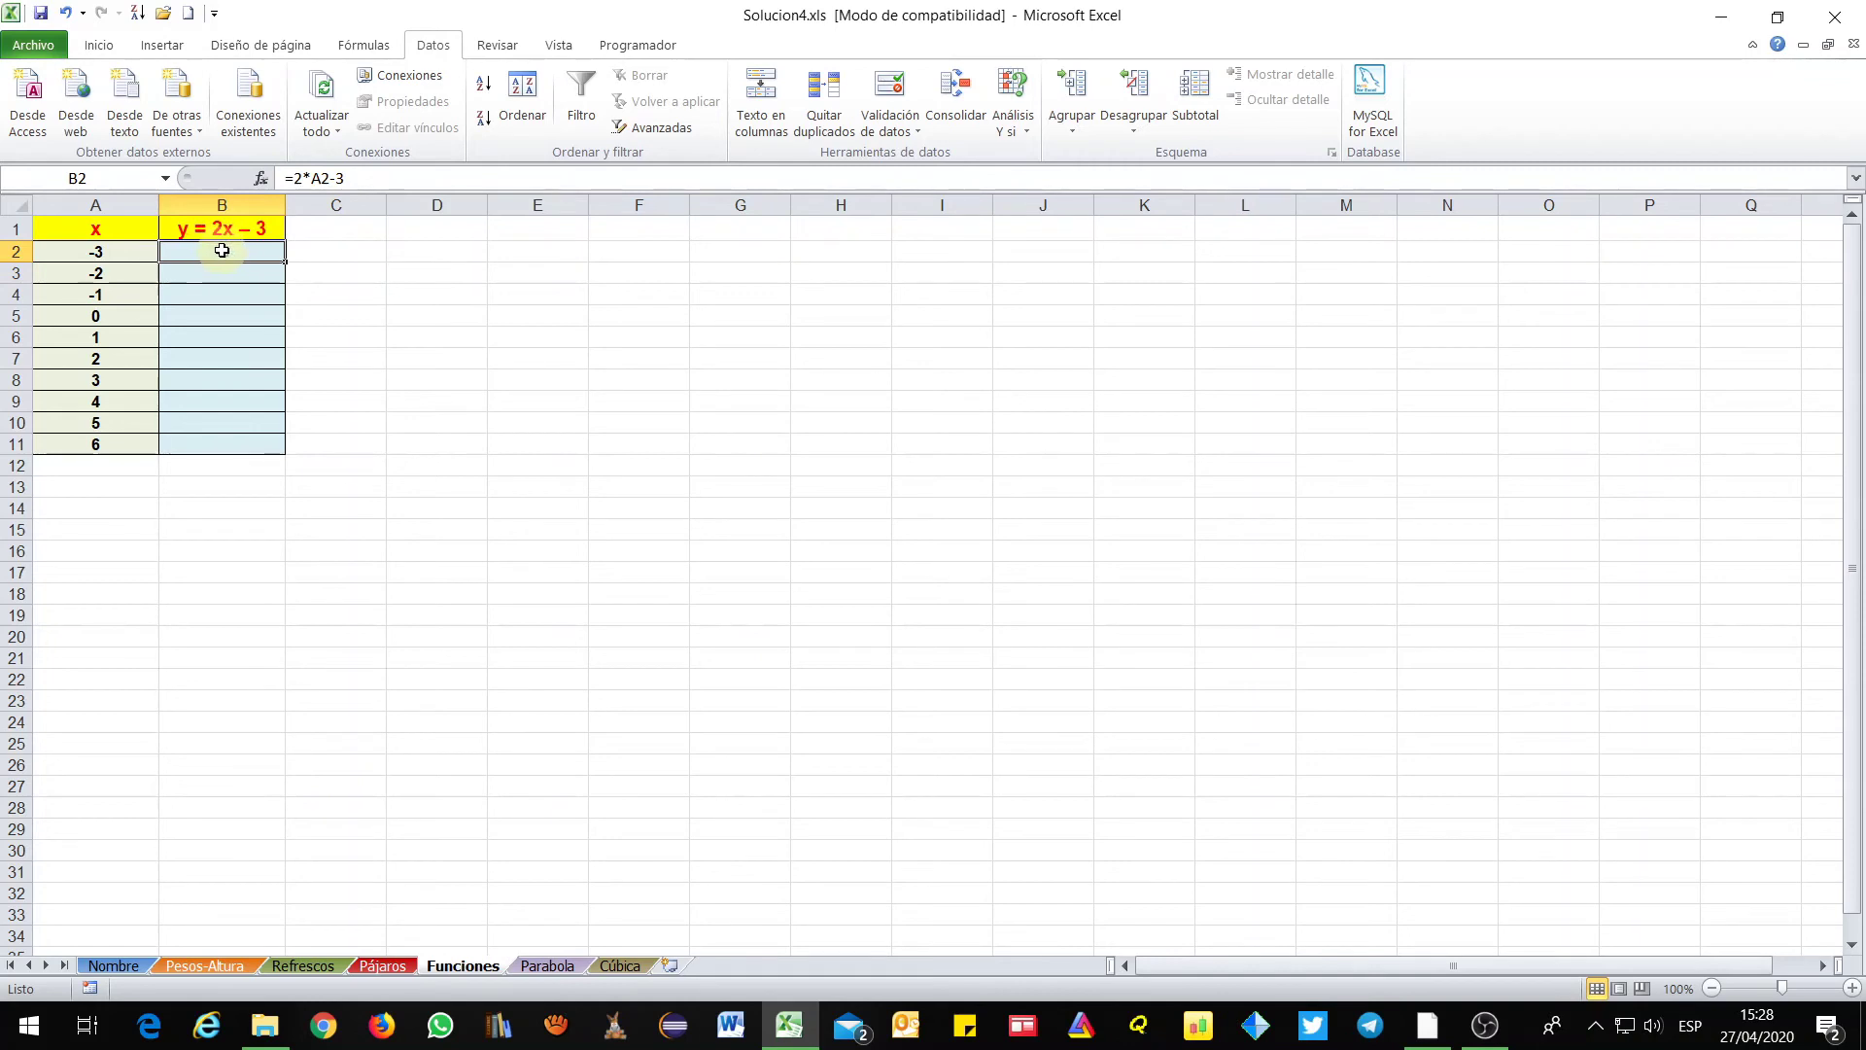
drag(284, 262, 270, 445)
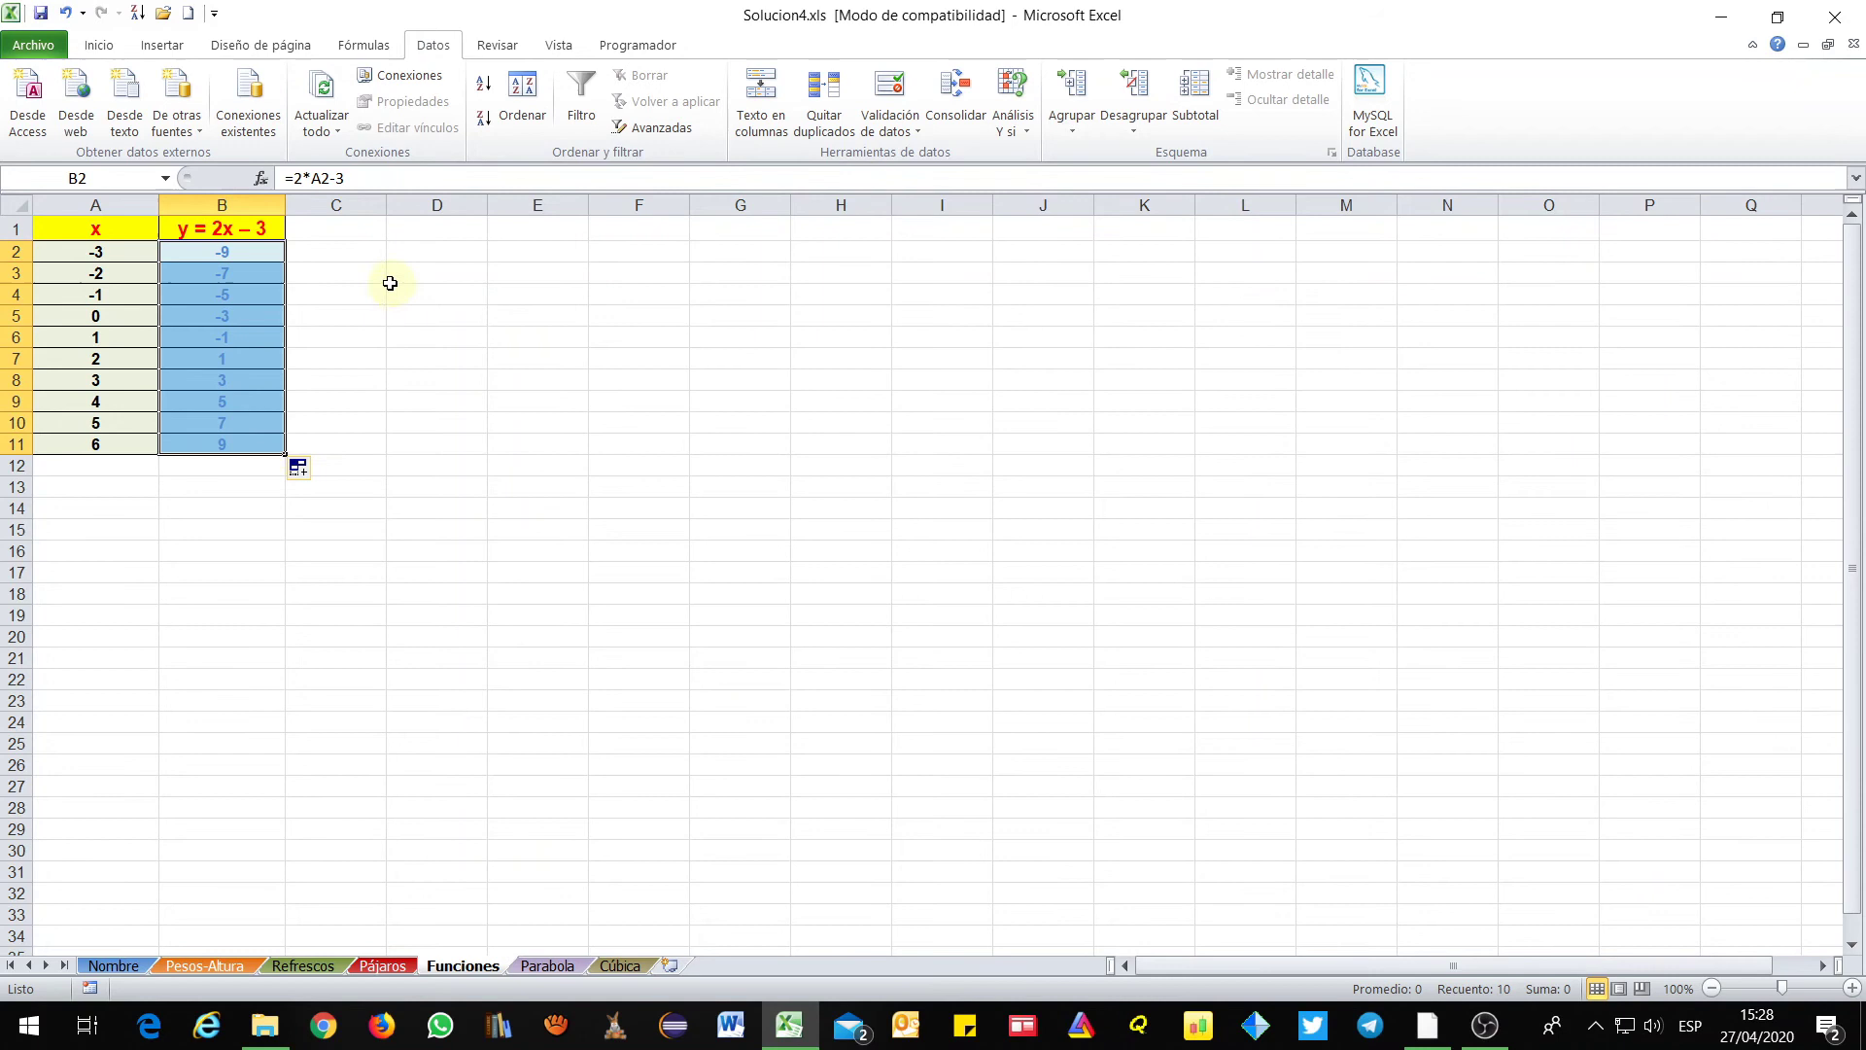
Check the formulas in B2 and B11 against their x values in column A
click(224, 249)
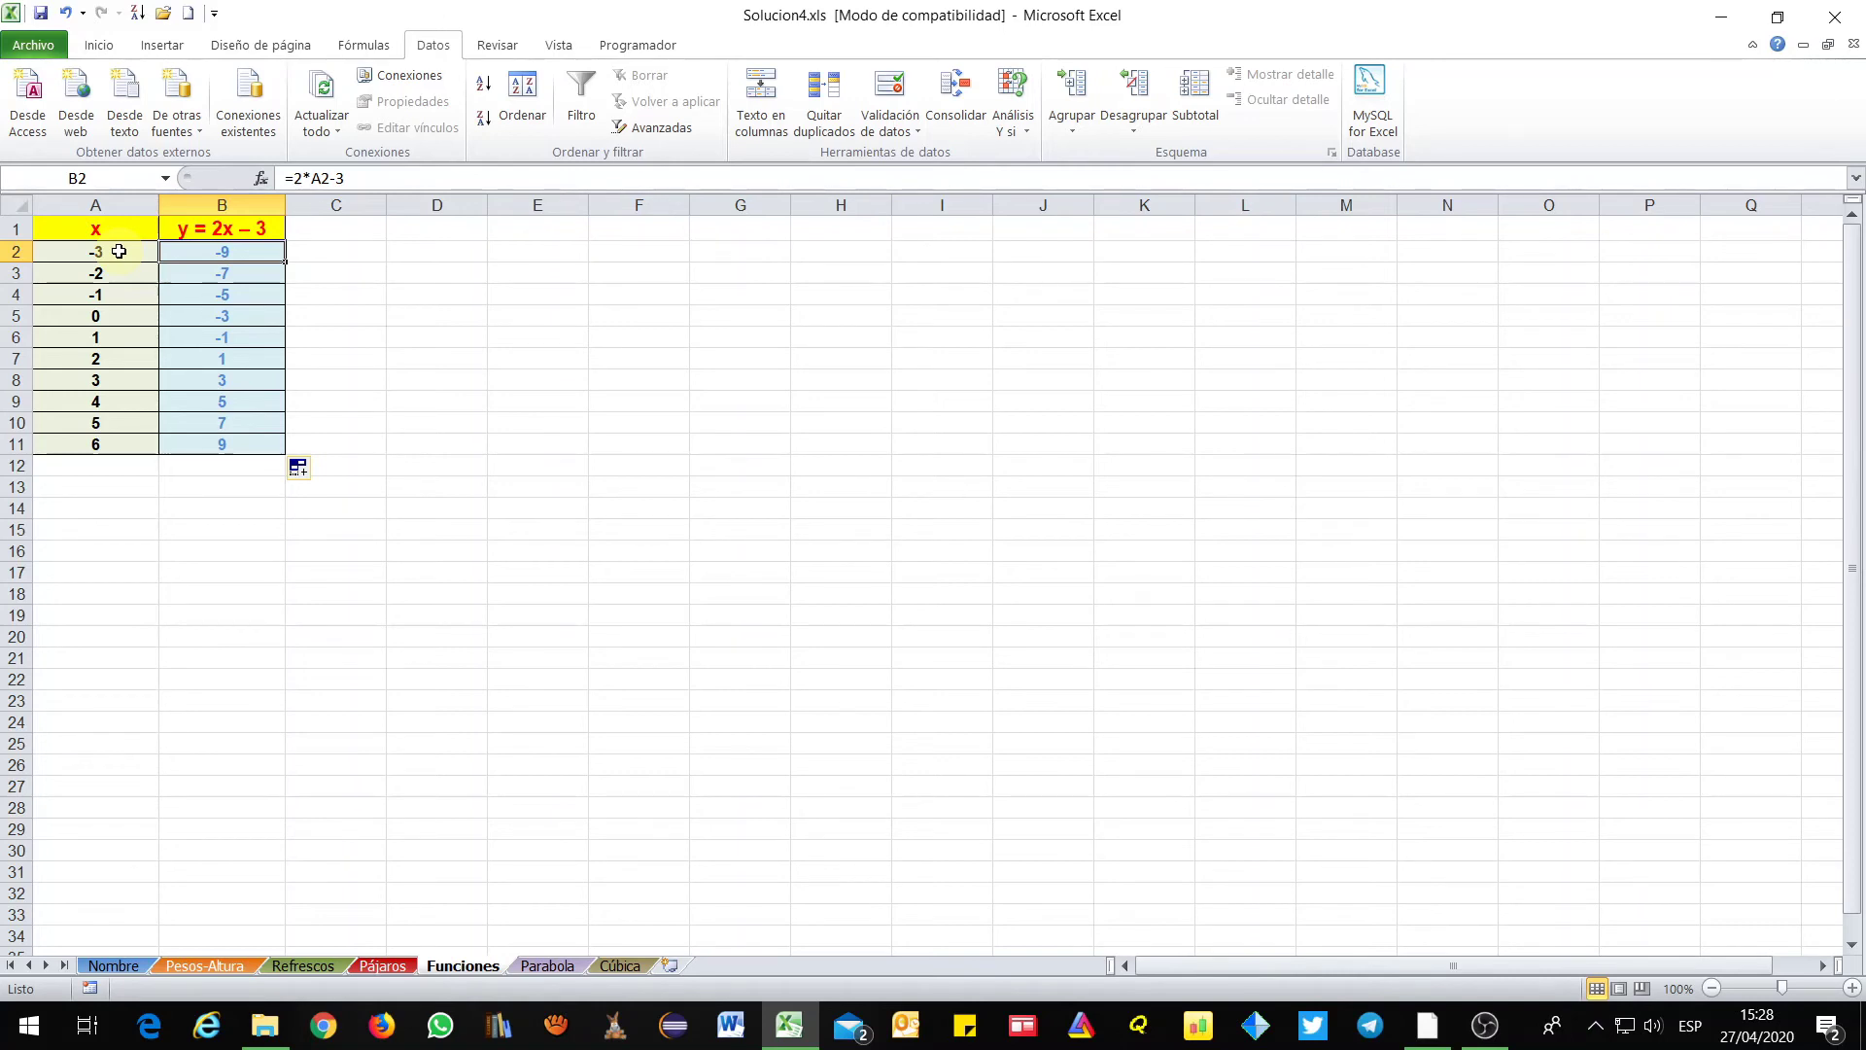
click(224, 442)
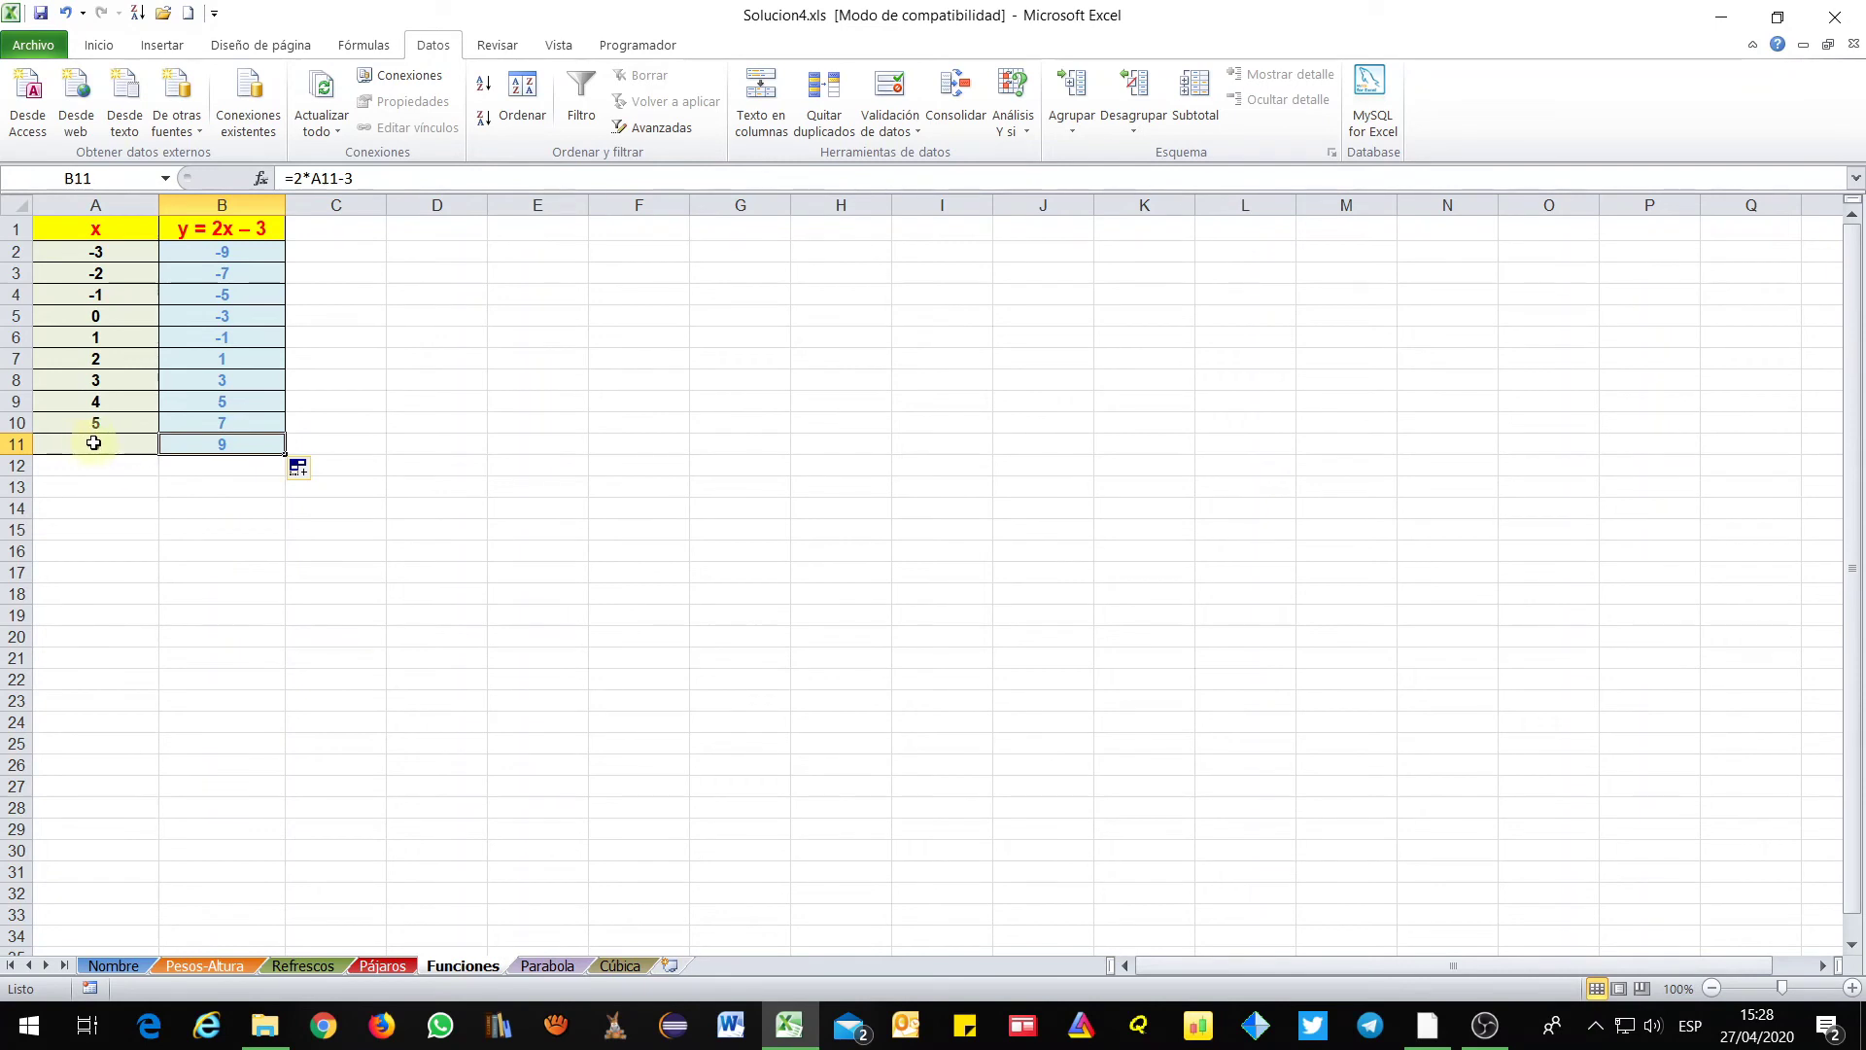
click(252, 249)
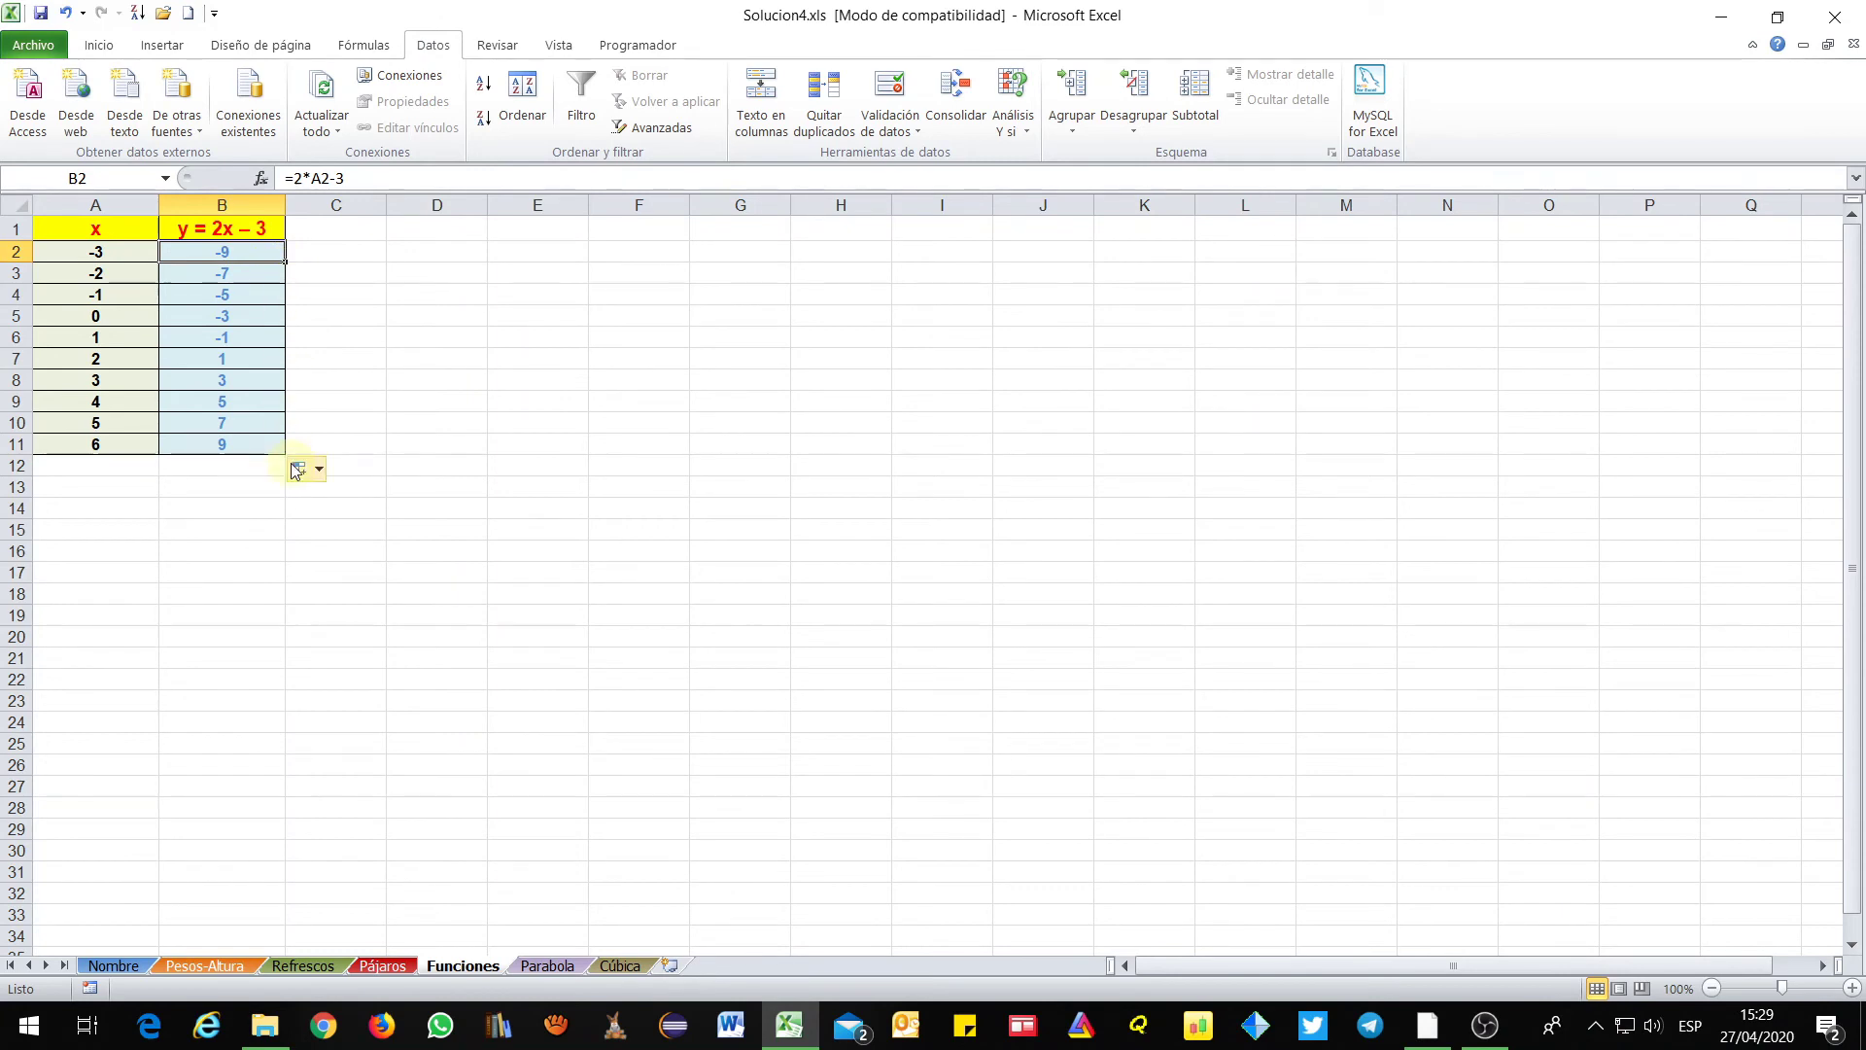
Insert a markers-only scatter chart of the x and y values in A2:B11
click(143, 641)
drag(79, 251, 250, 441)
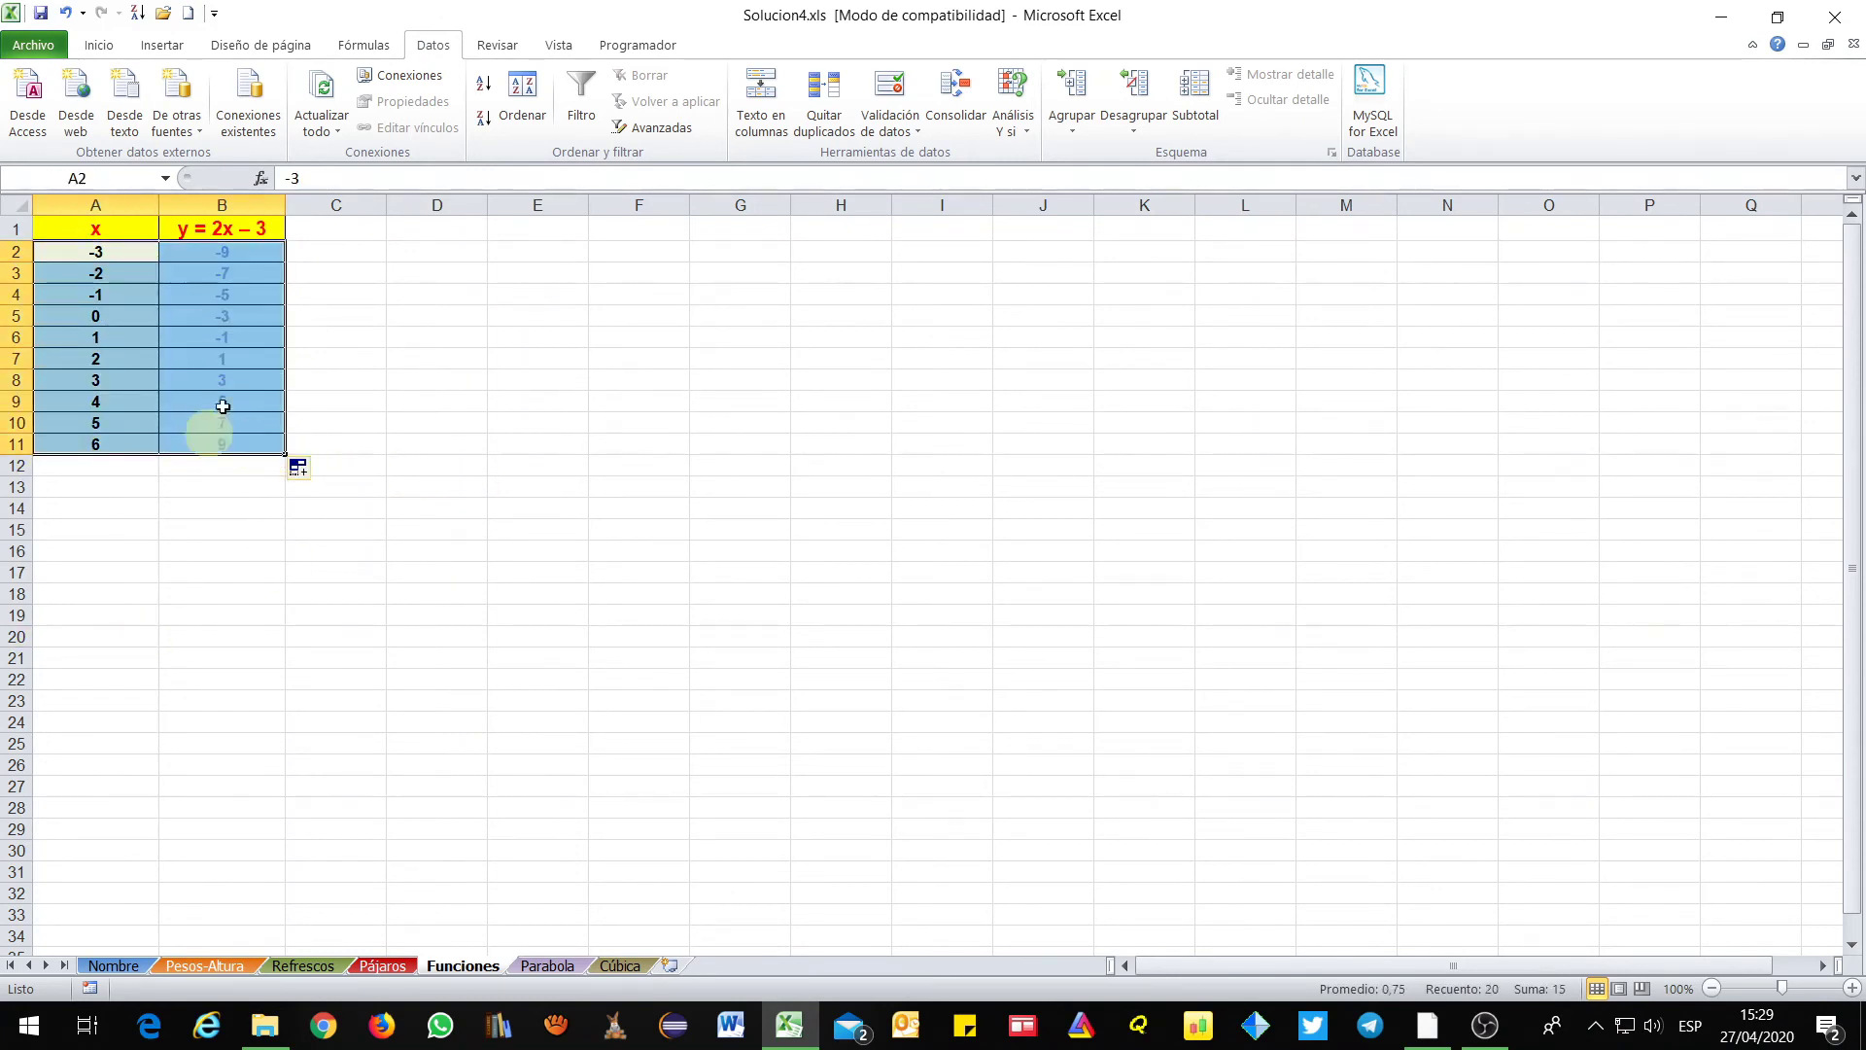
click(162, 44)
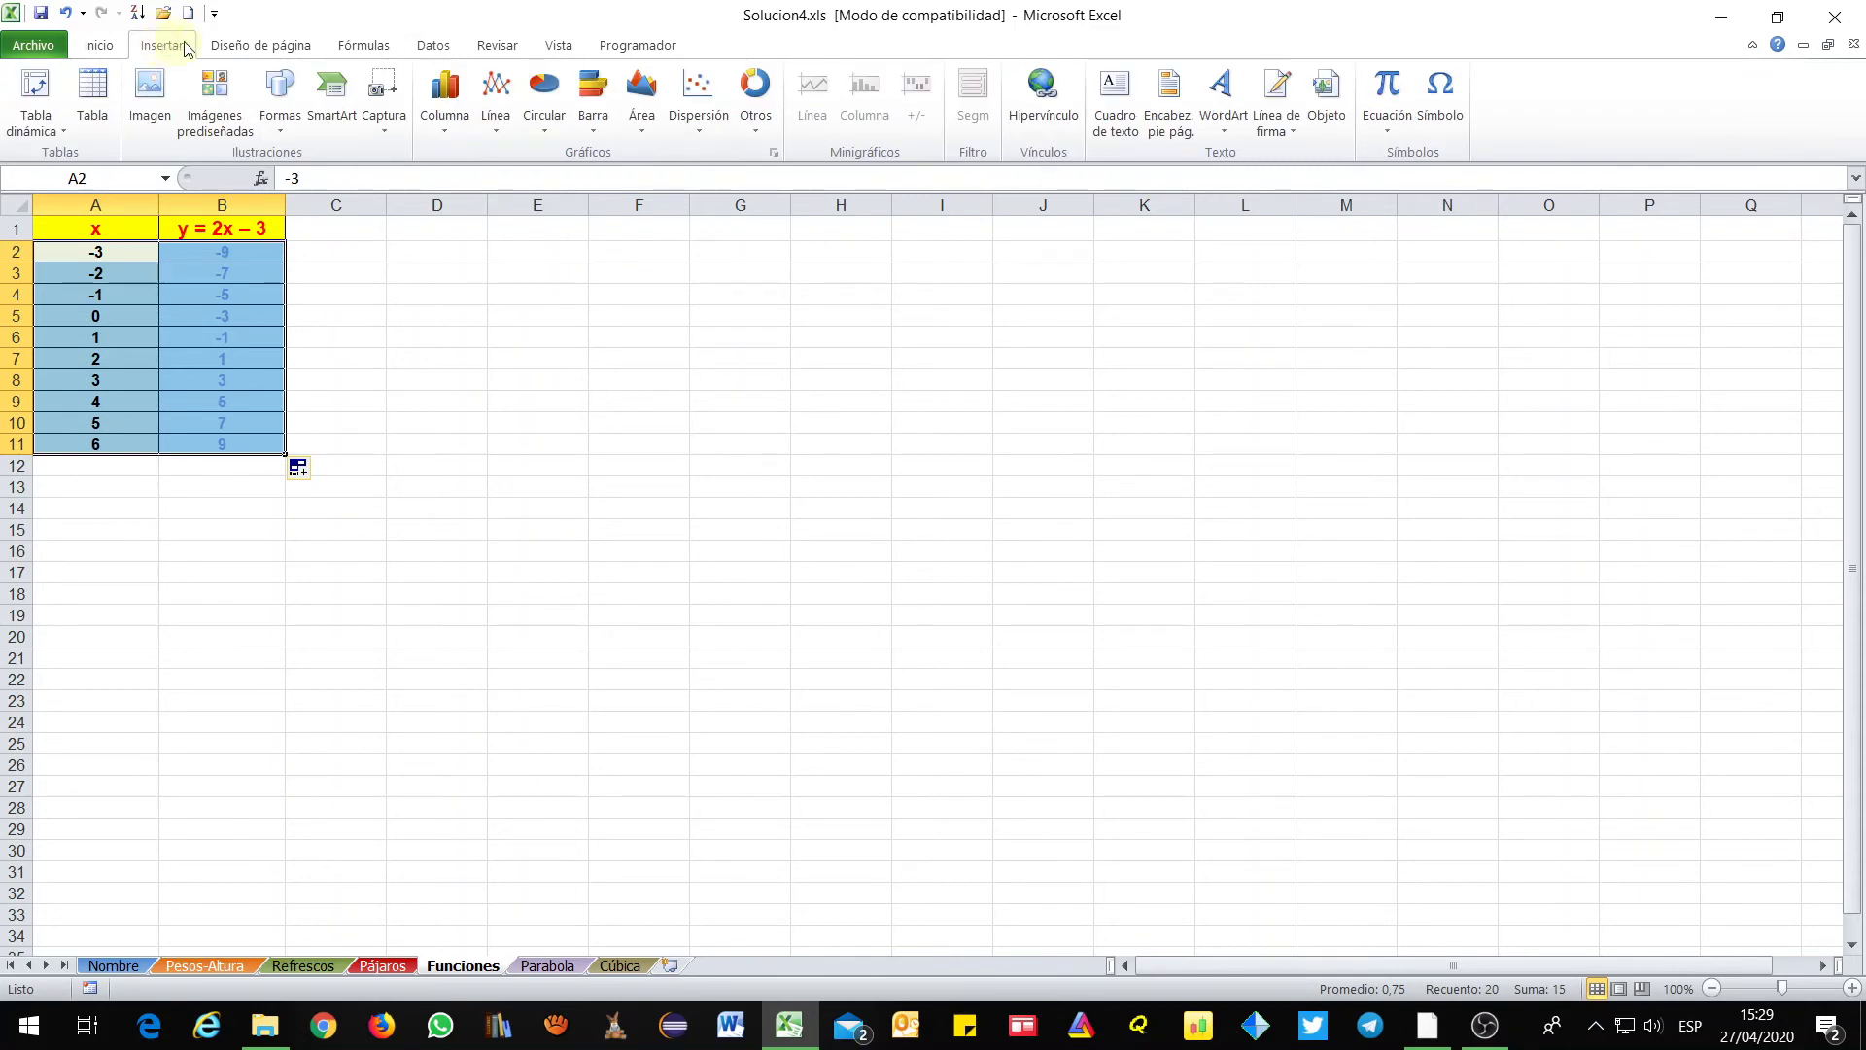
click(693, 125)
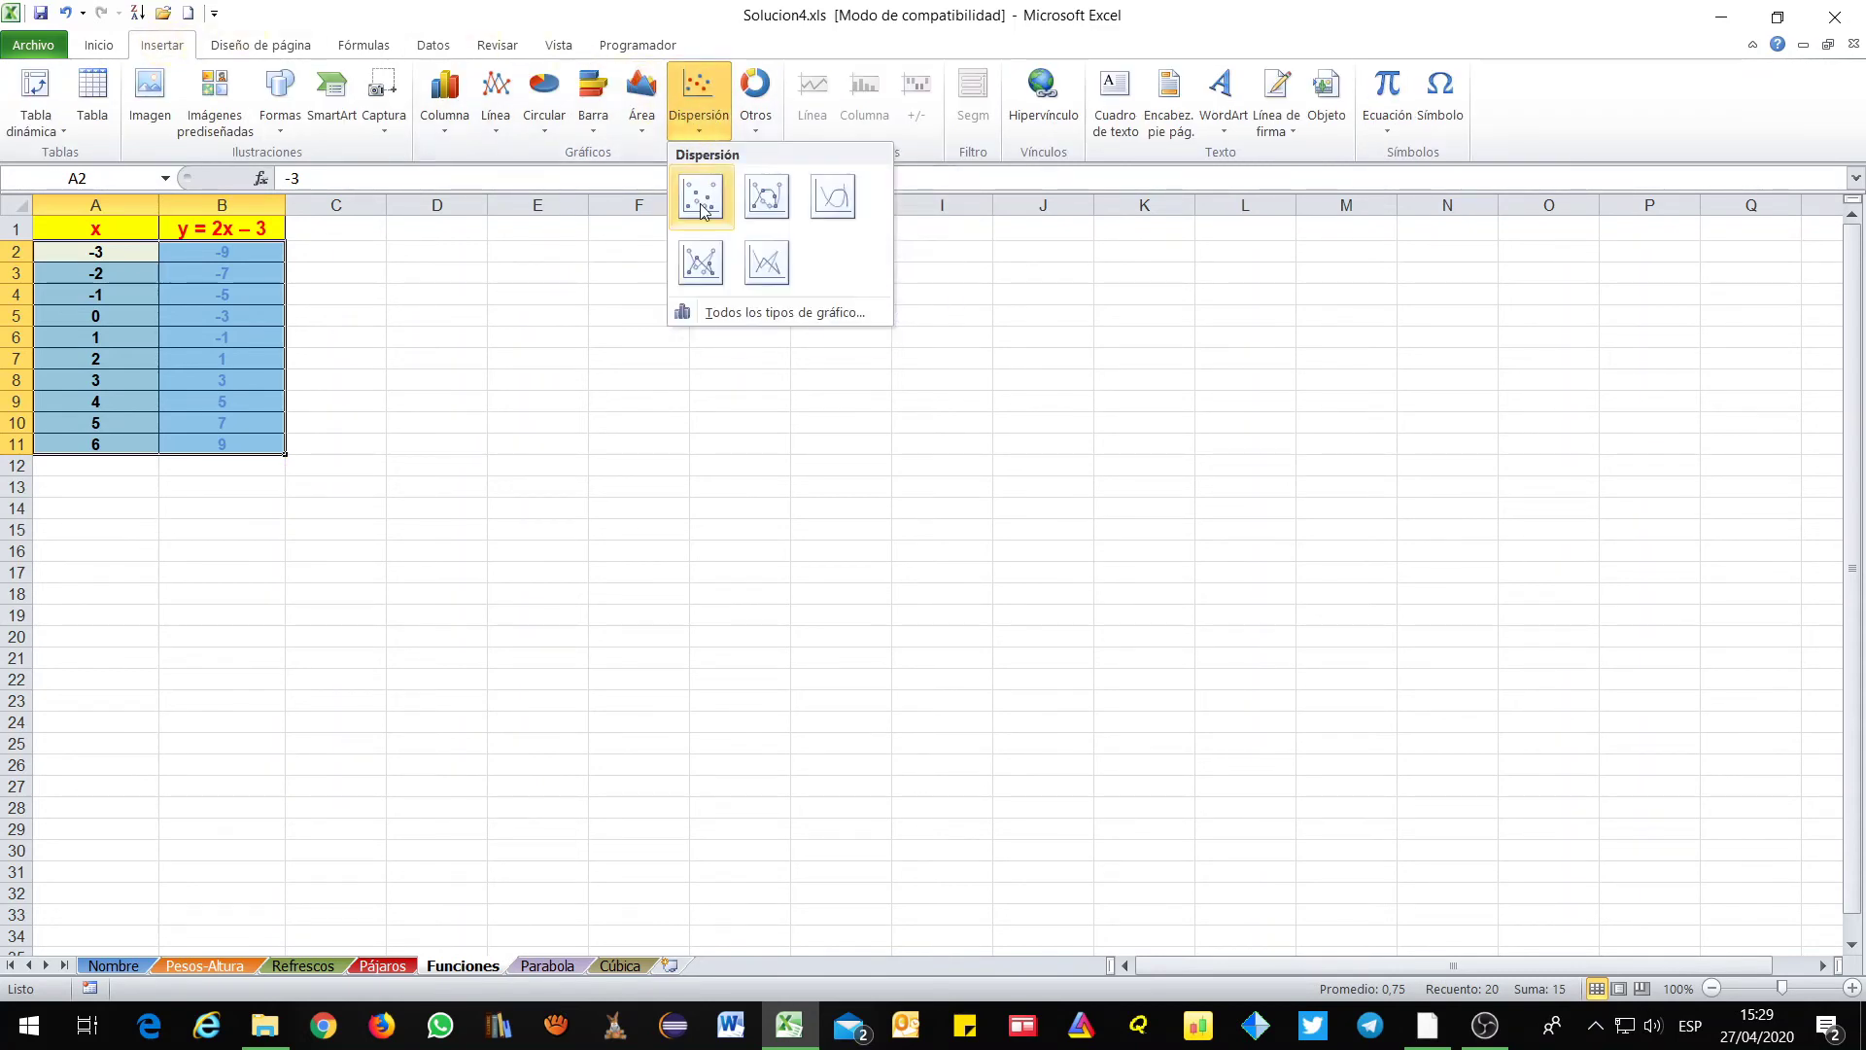
click(702, 199)
Delete the new chart's legend and move the chart up beside the value table, to about columns E to J
click(1203, 595)
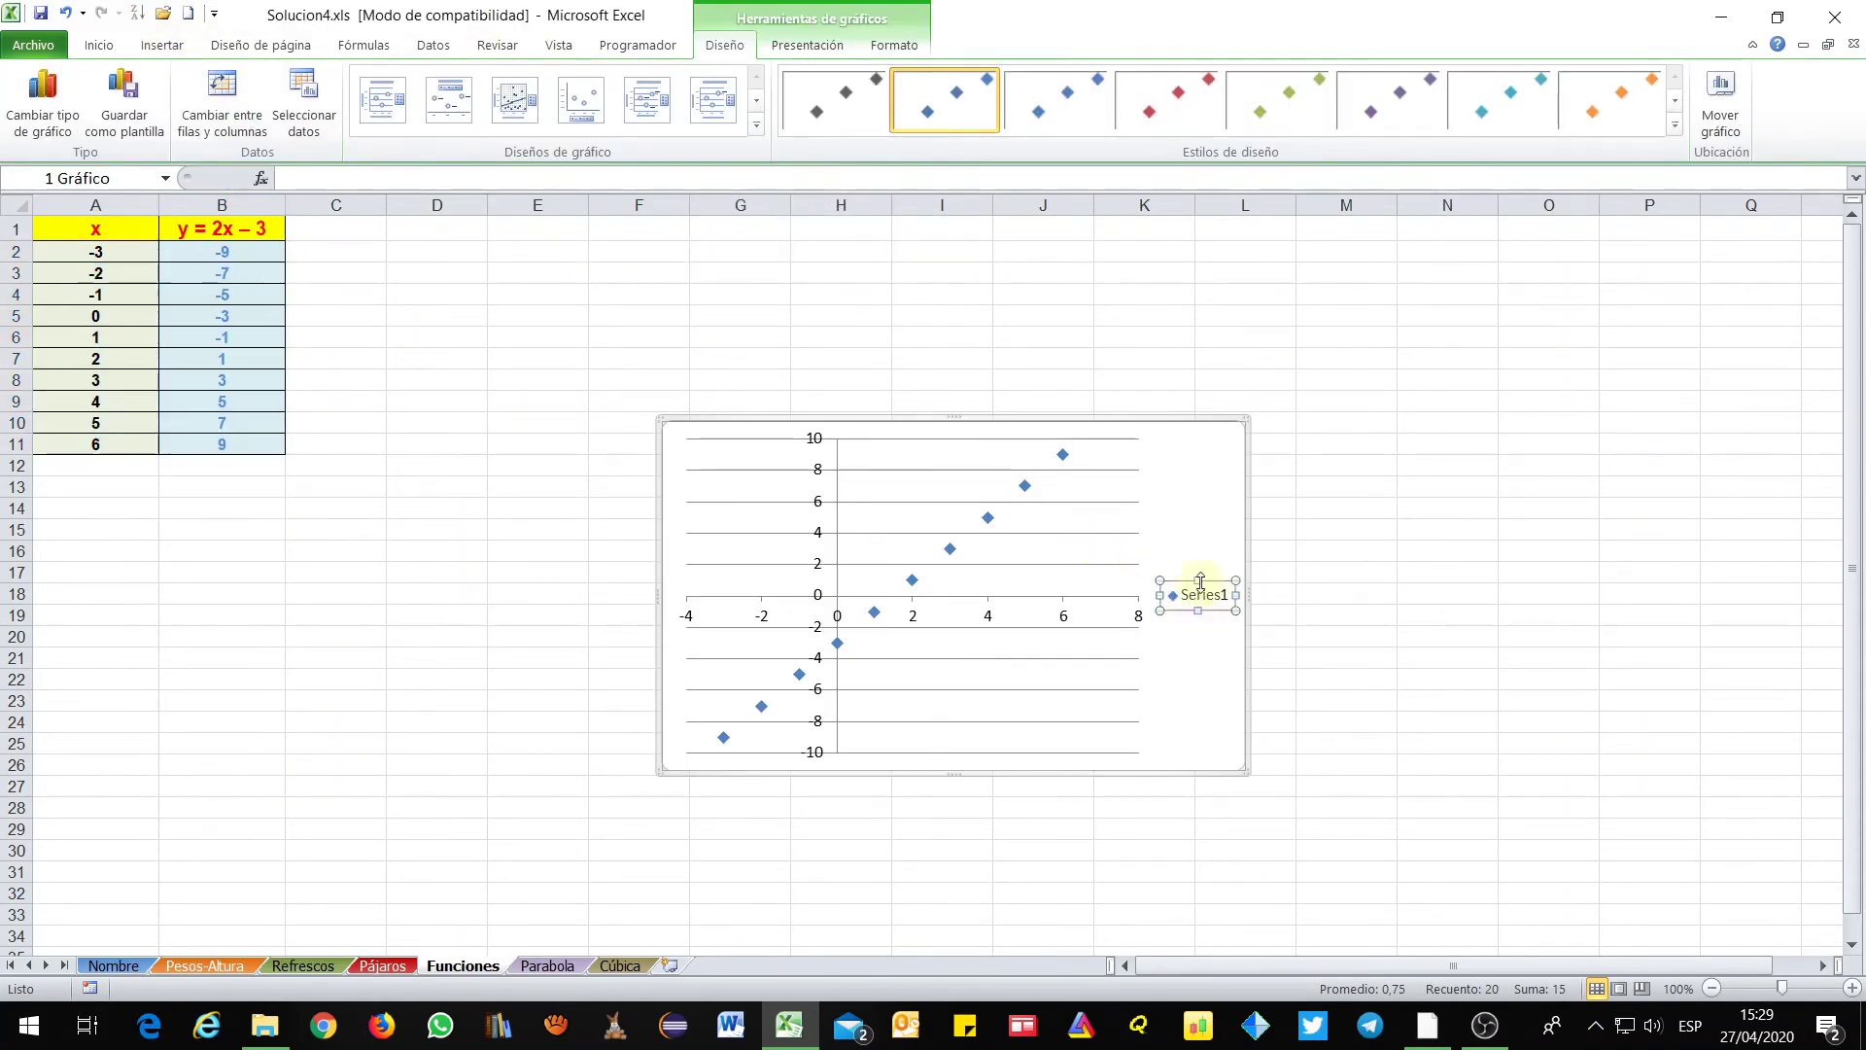
key(Delete)
drag(1060, 425, 902, 301)
Add a linear trendline with its equation displayed on the chart, and move the equation near the top of the vertical axis
click(886, 398)
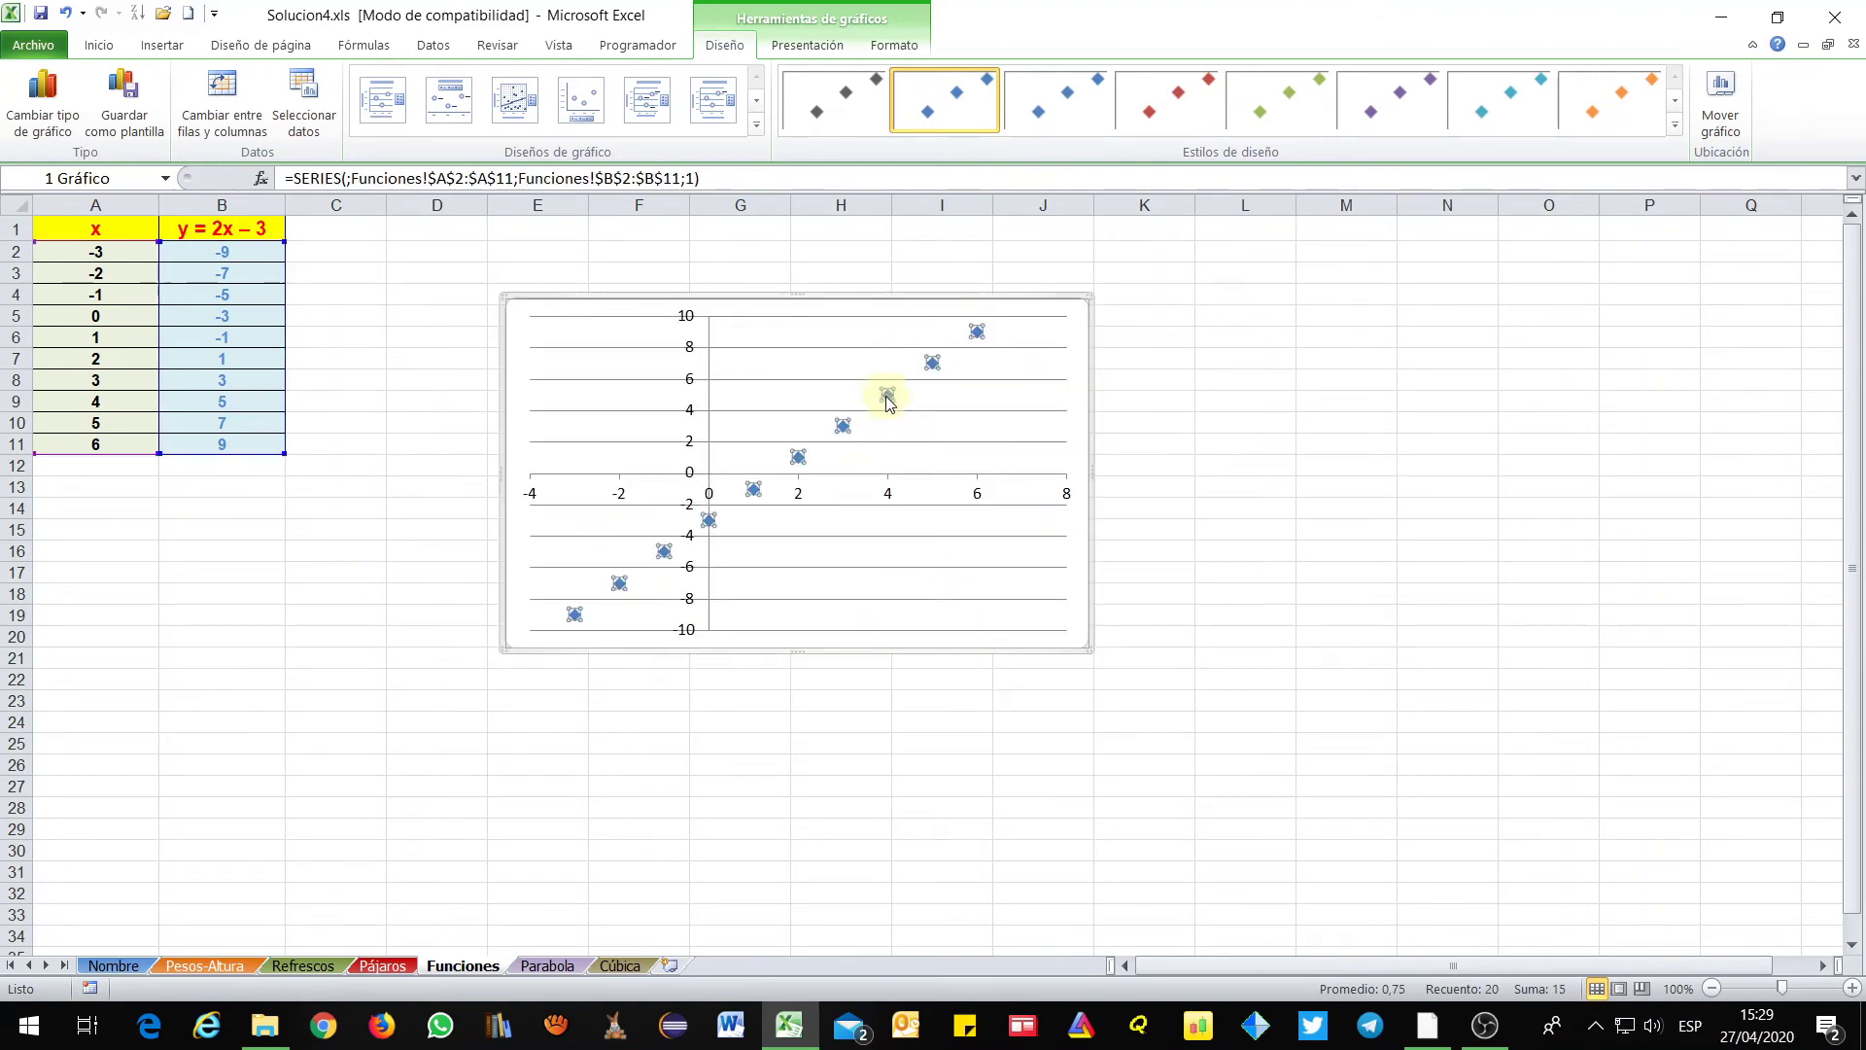
right_click(886, 397)
click(991, 578)
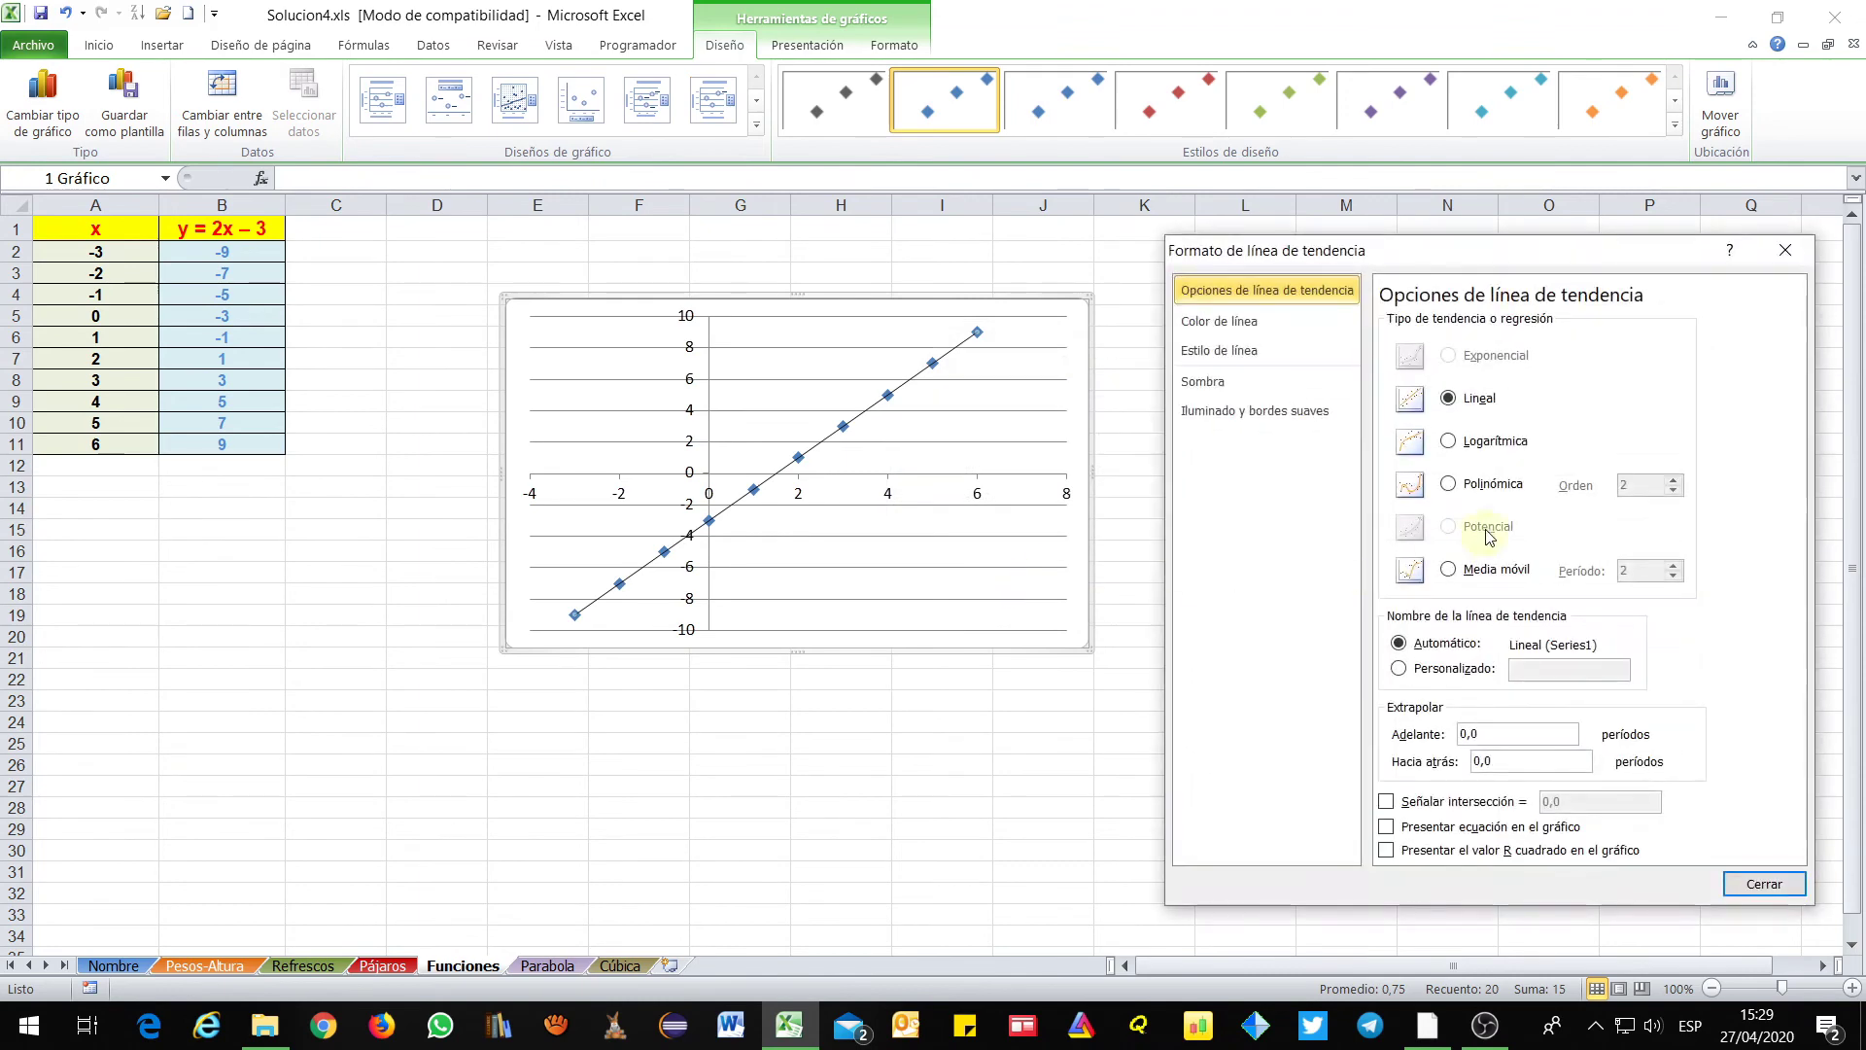
click(1386, 826)
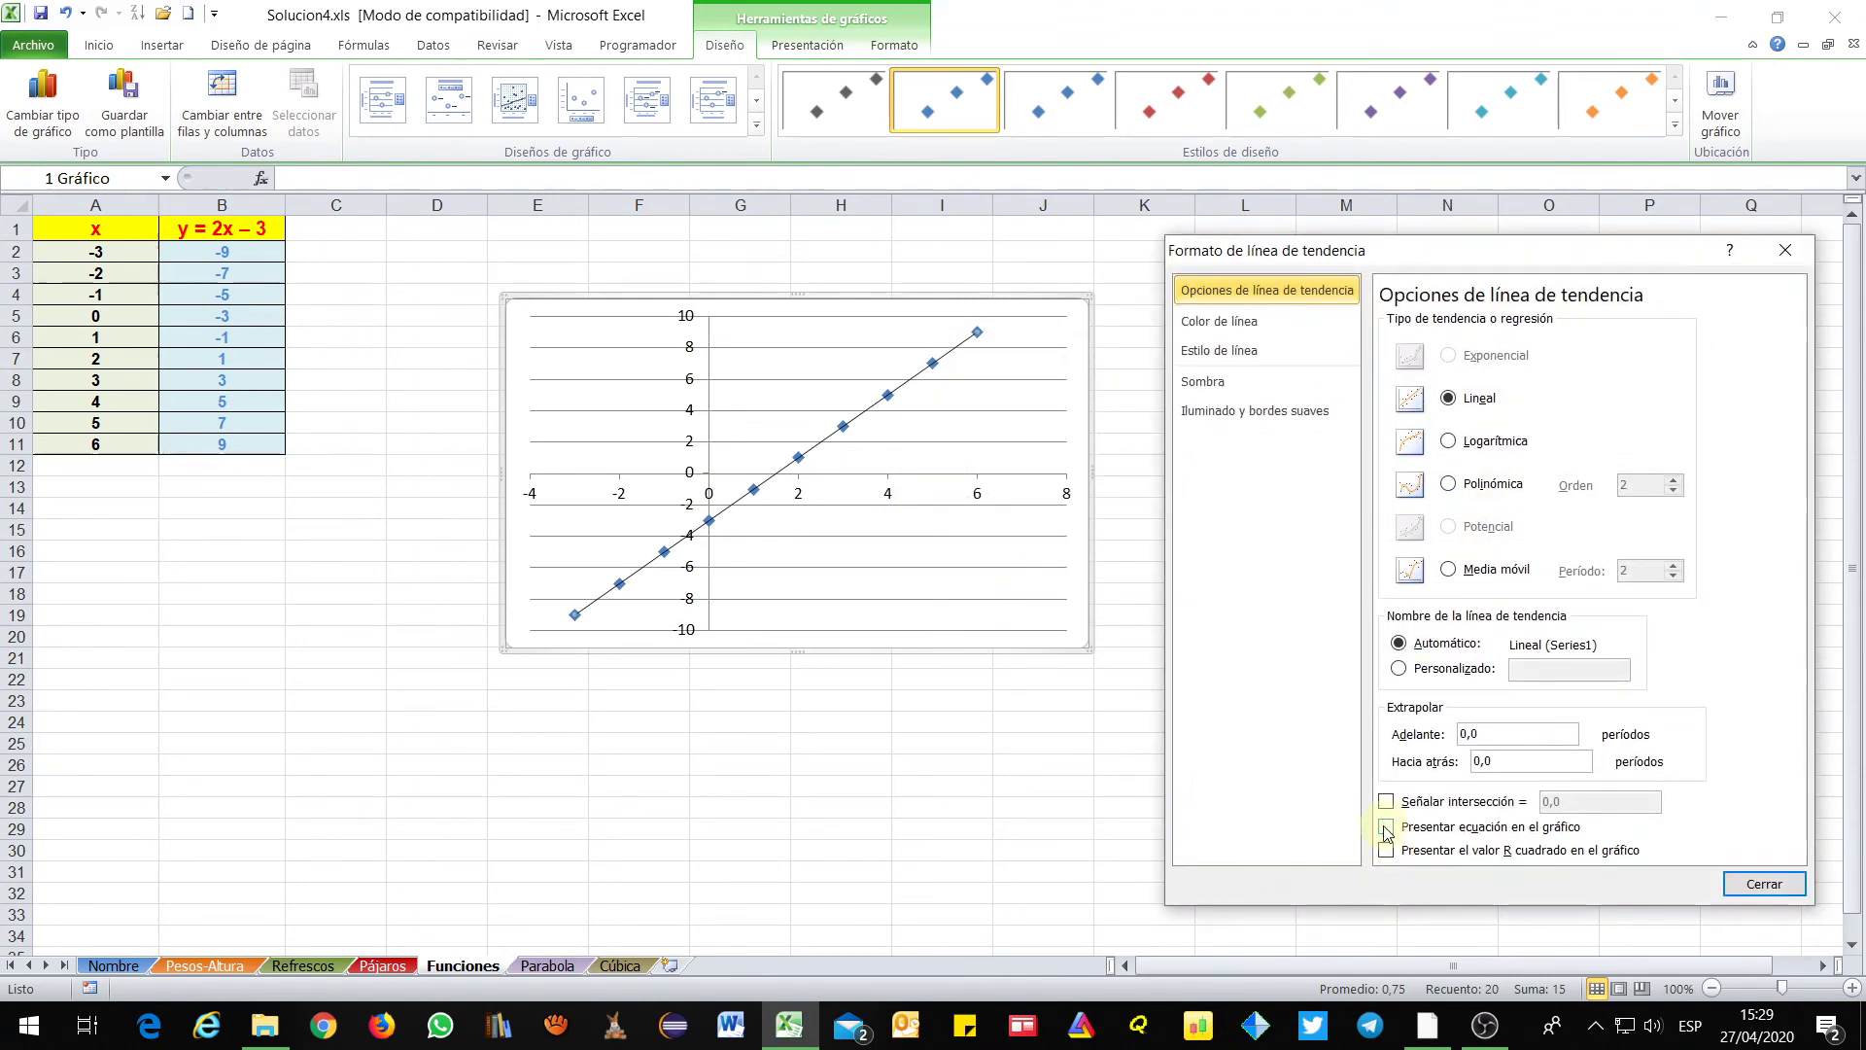
click(1762, 882)
drag(930, 340, 780, 336)
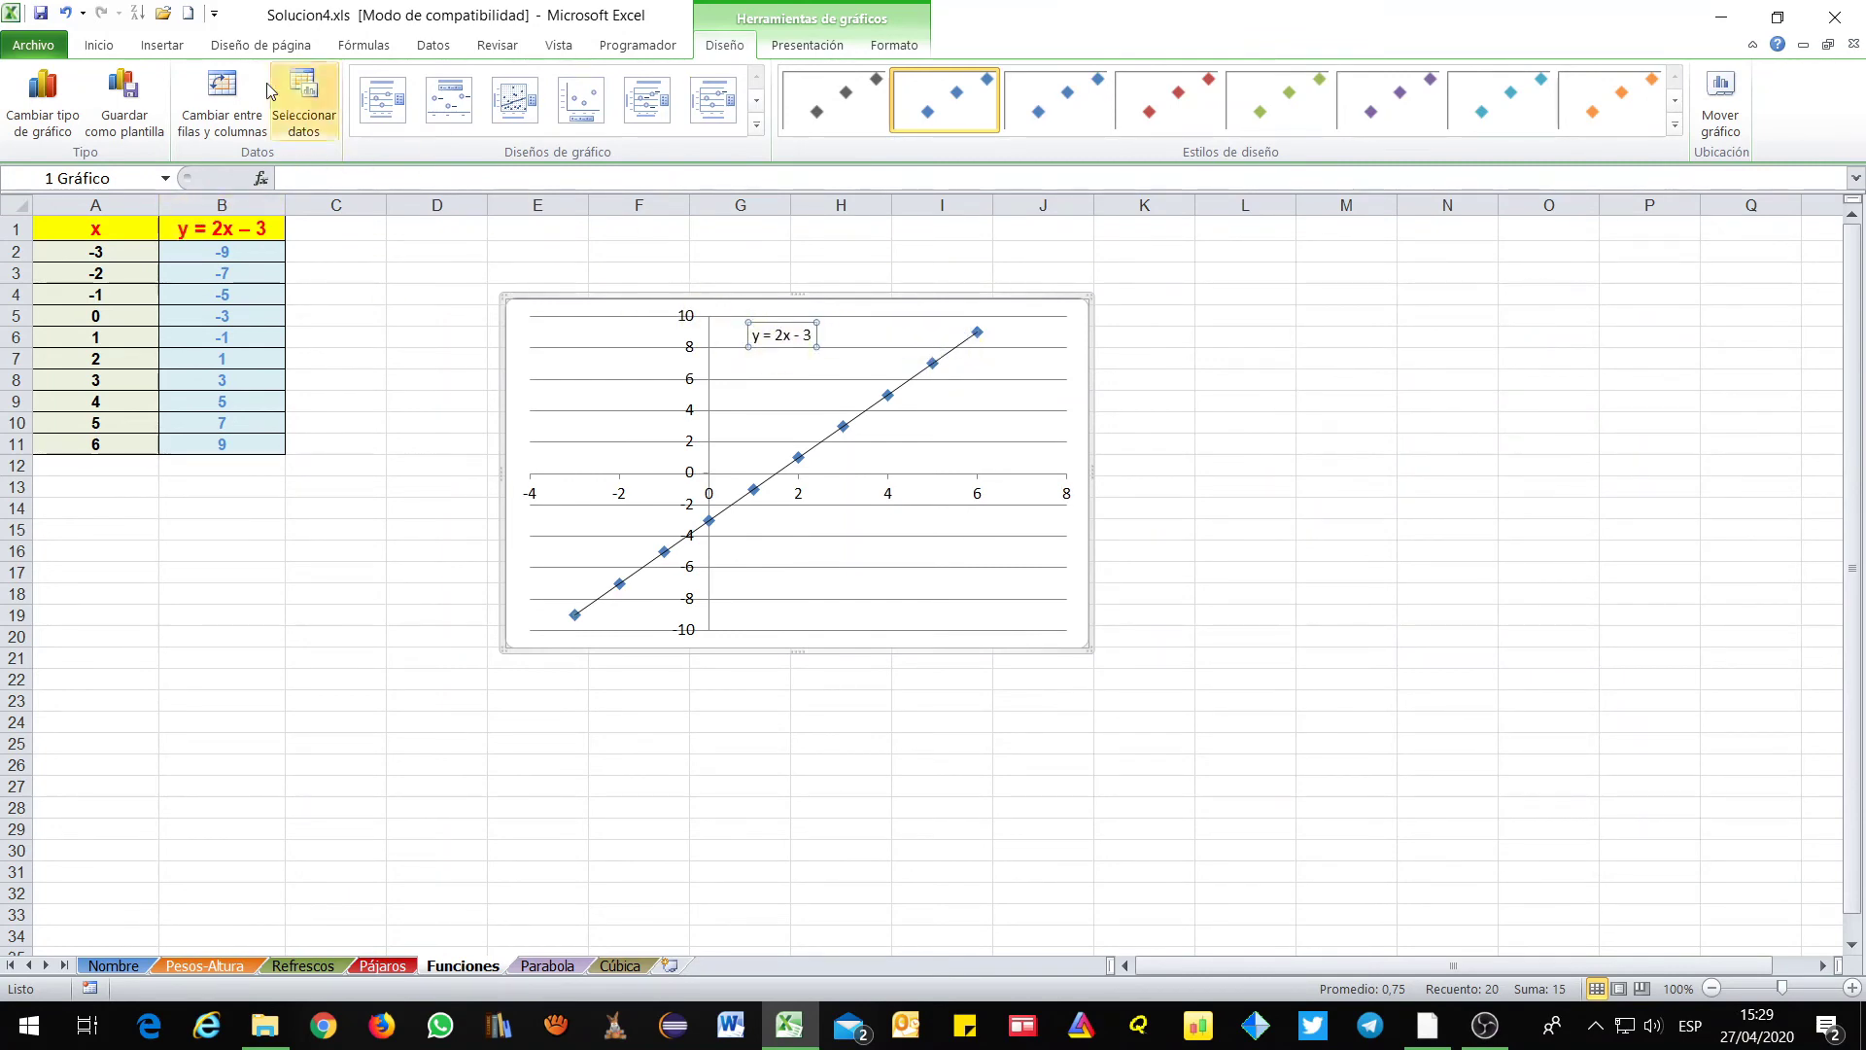
Format the trendline equation label as bold, size 14, red text on a light green fill
click(99, 44)
click(193, 119)
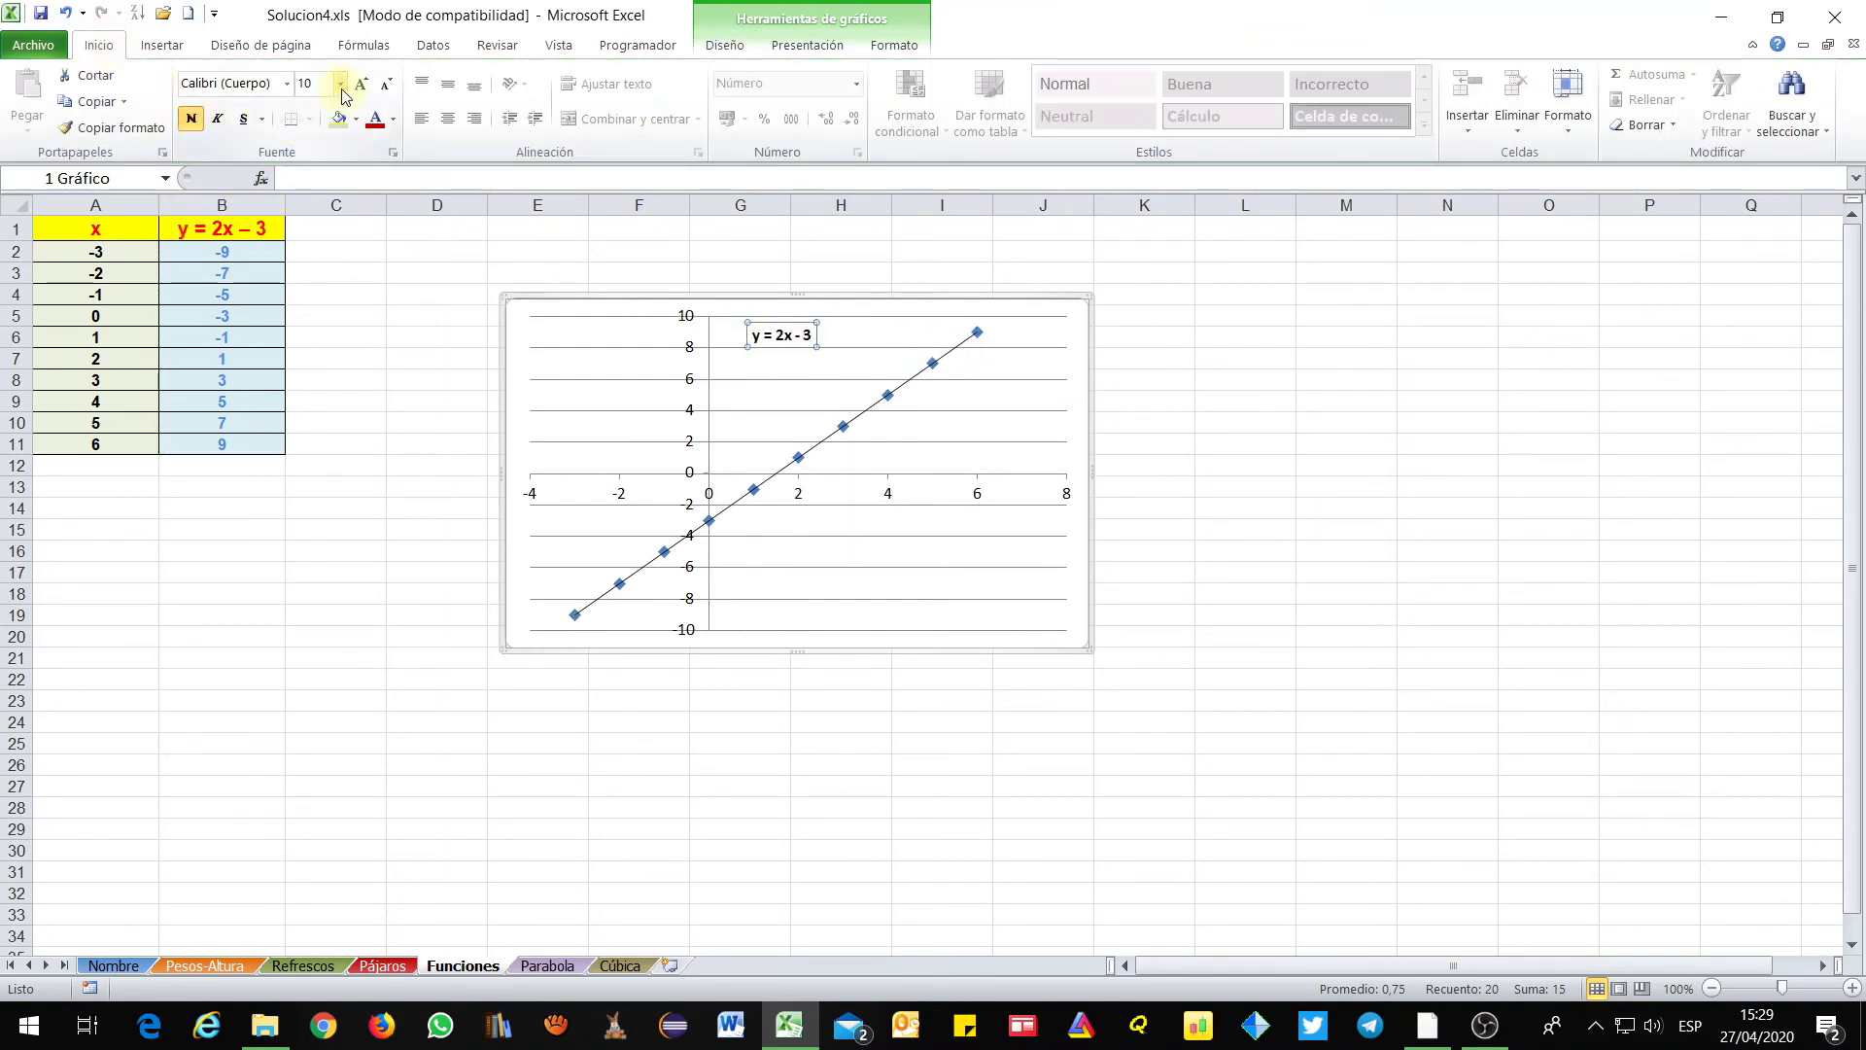
click(361, 84)
click(344, 121)
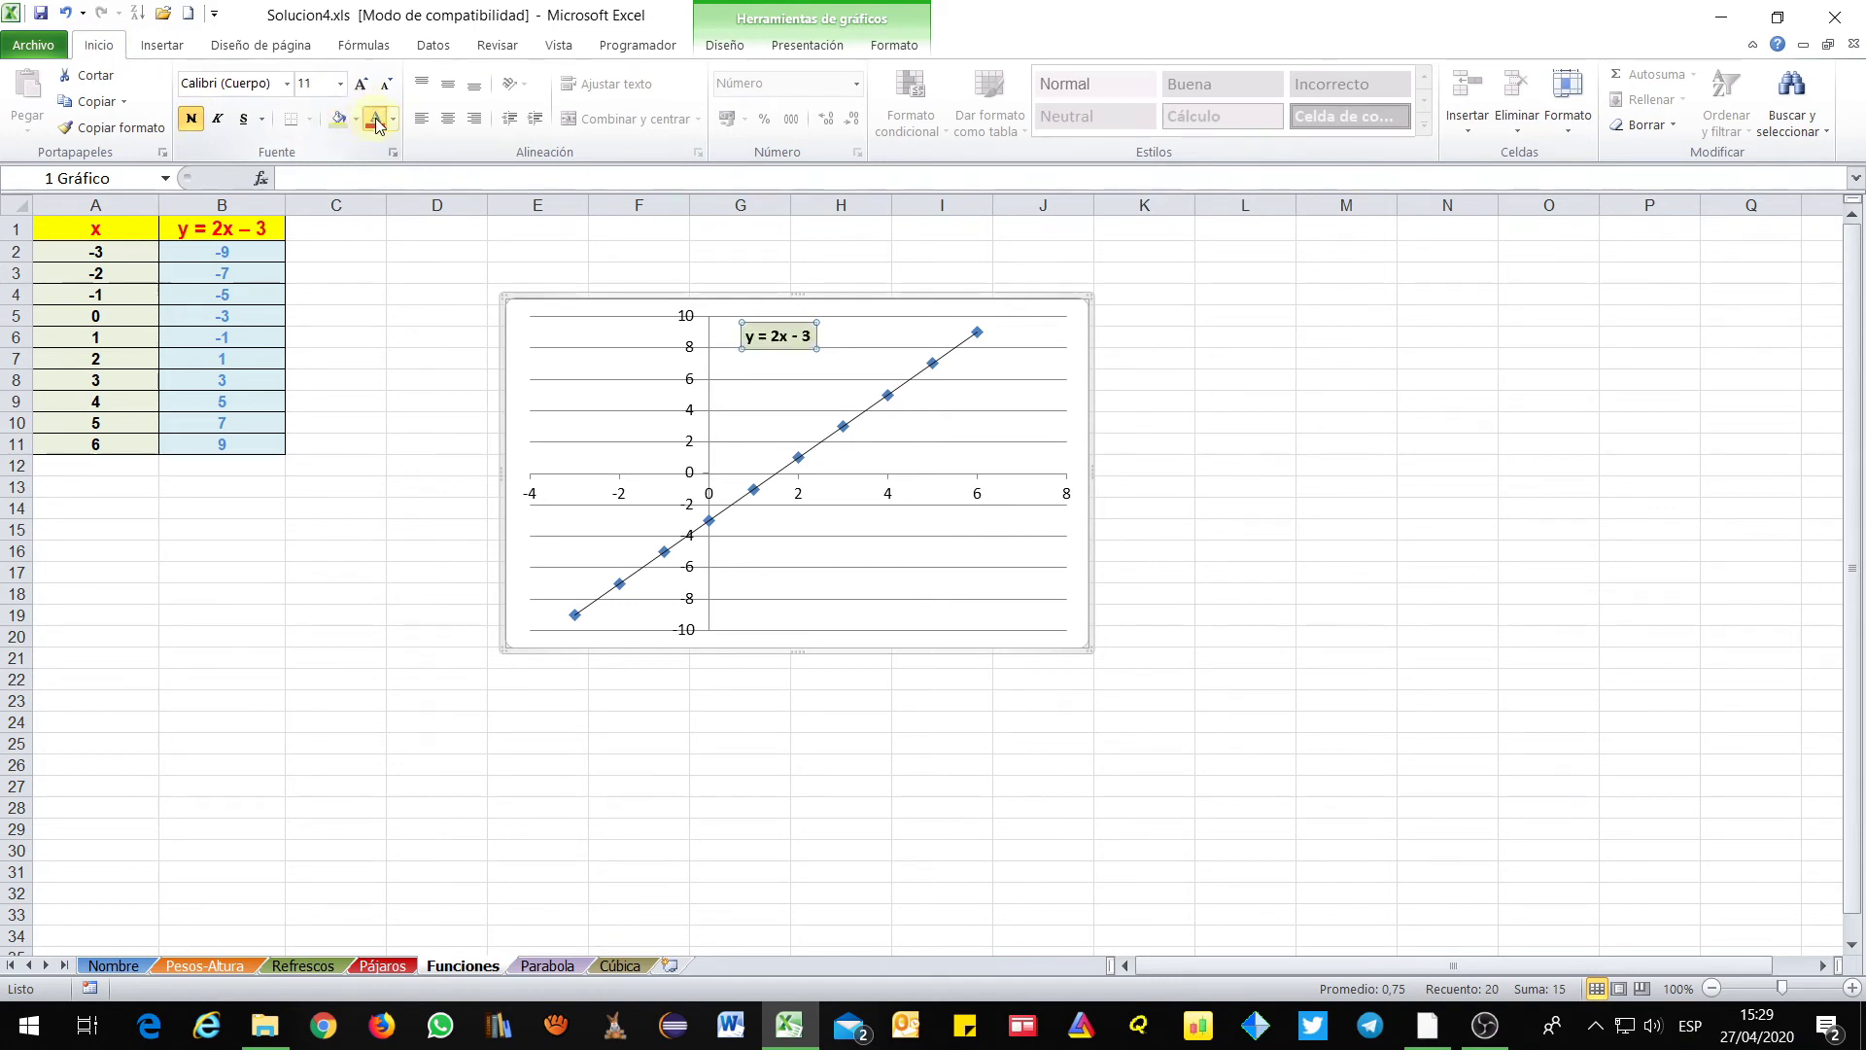
click(360, 84)
click(361, 83)
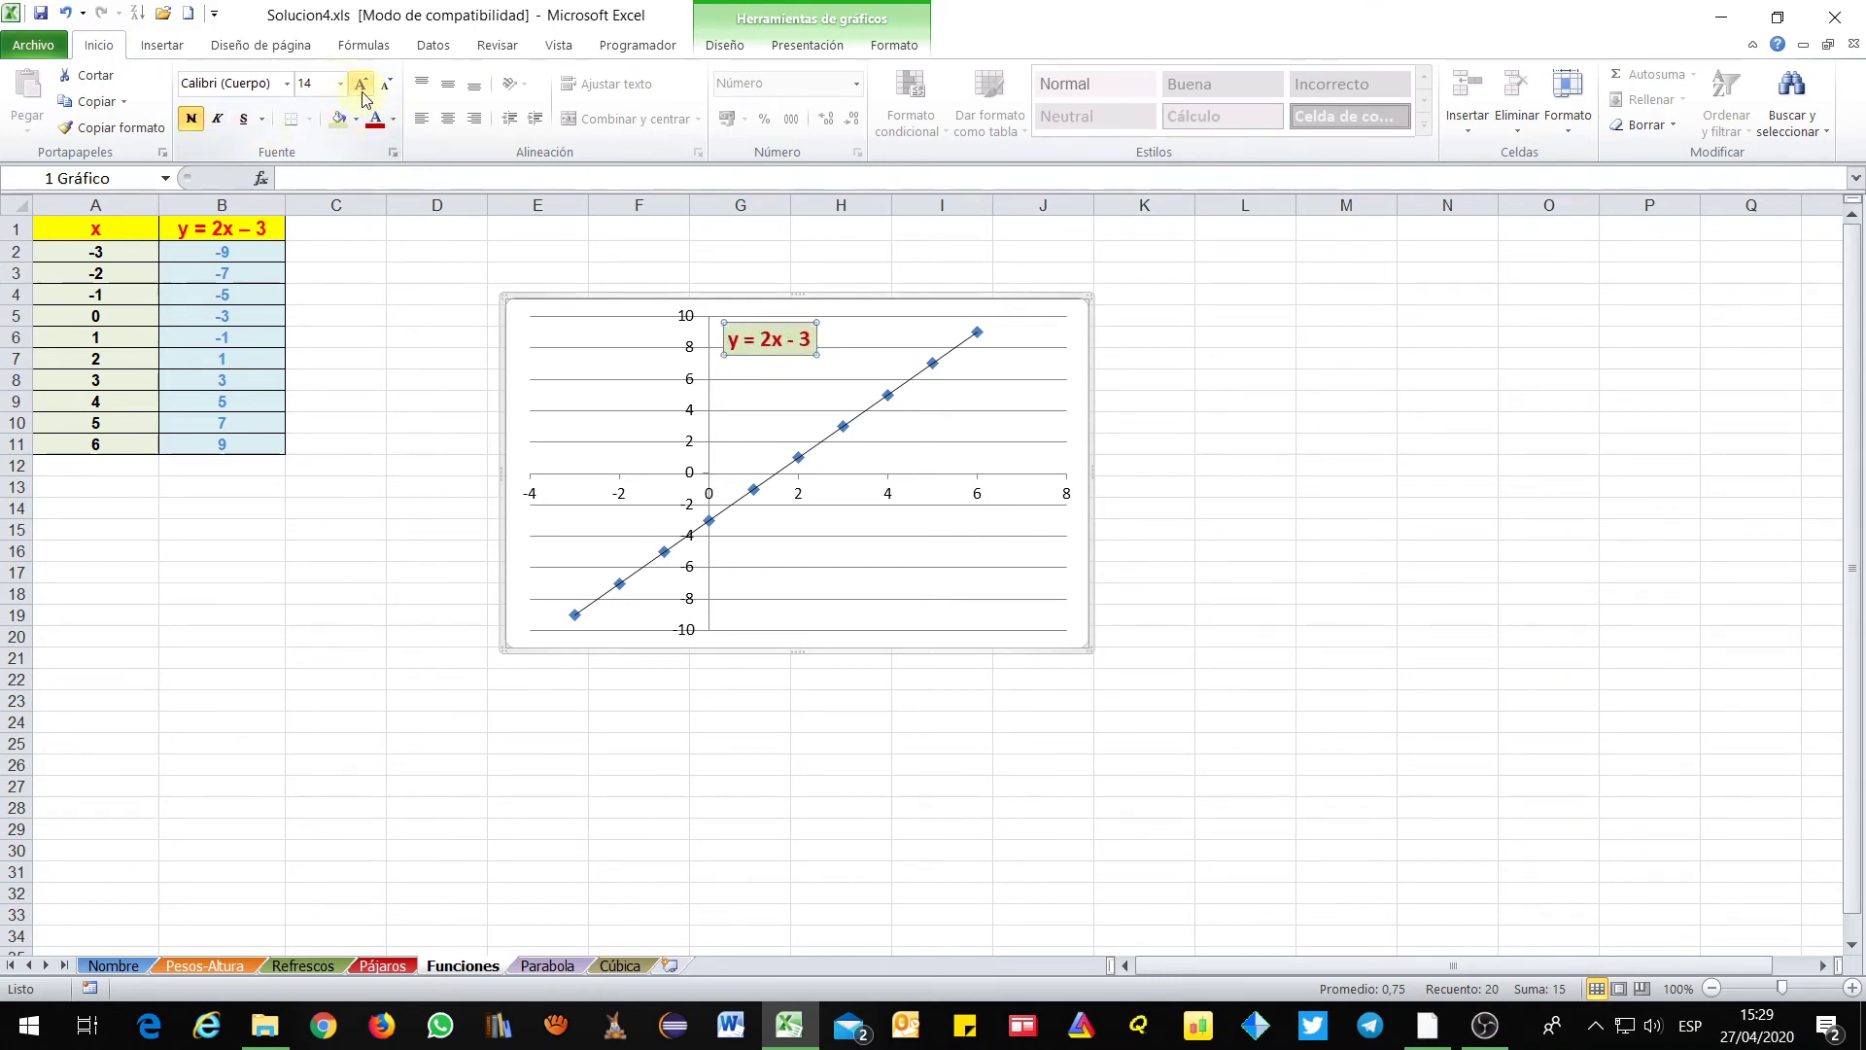
Move the equation label slightly right and fill the chart area with a beige parchment-like texture
drag(748, 322, 783, 322)
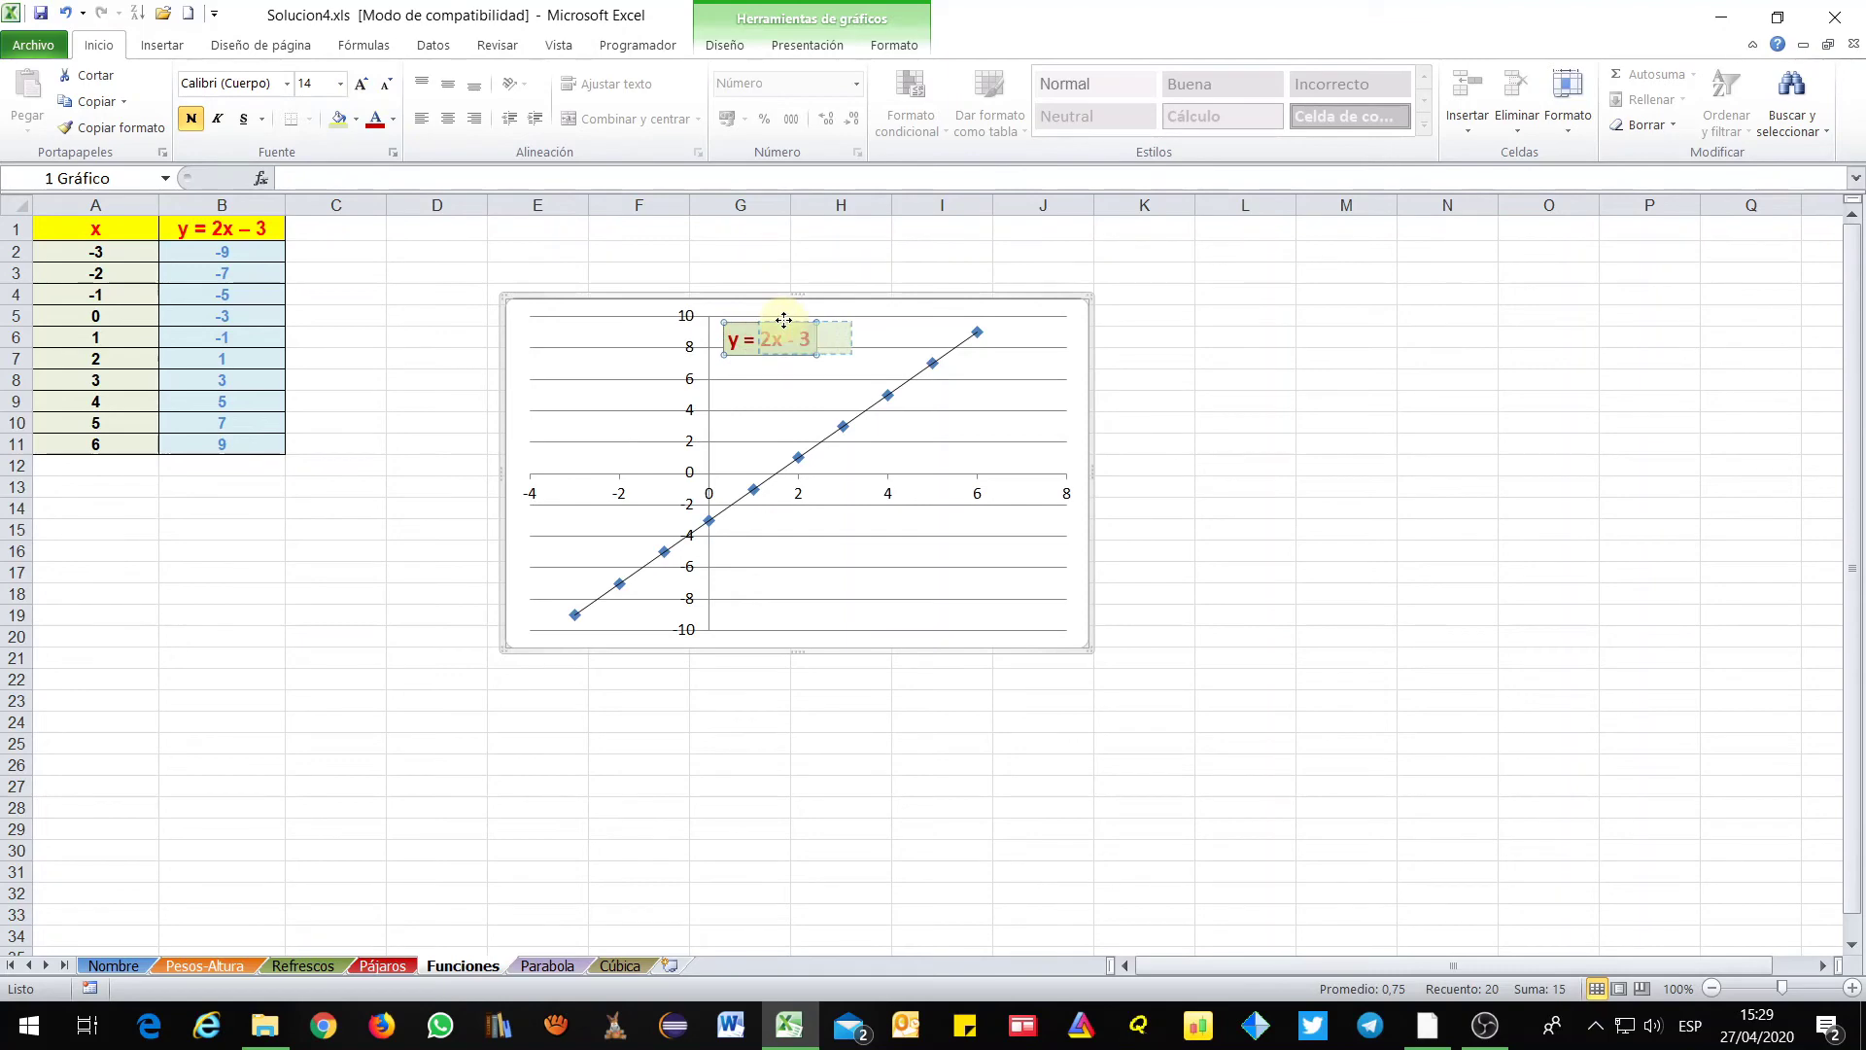
double_click(1082, 393)
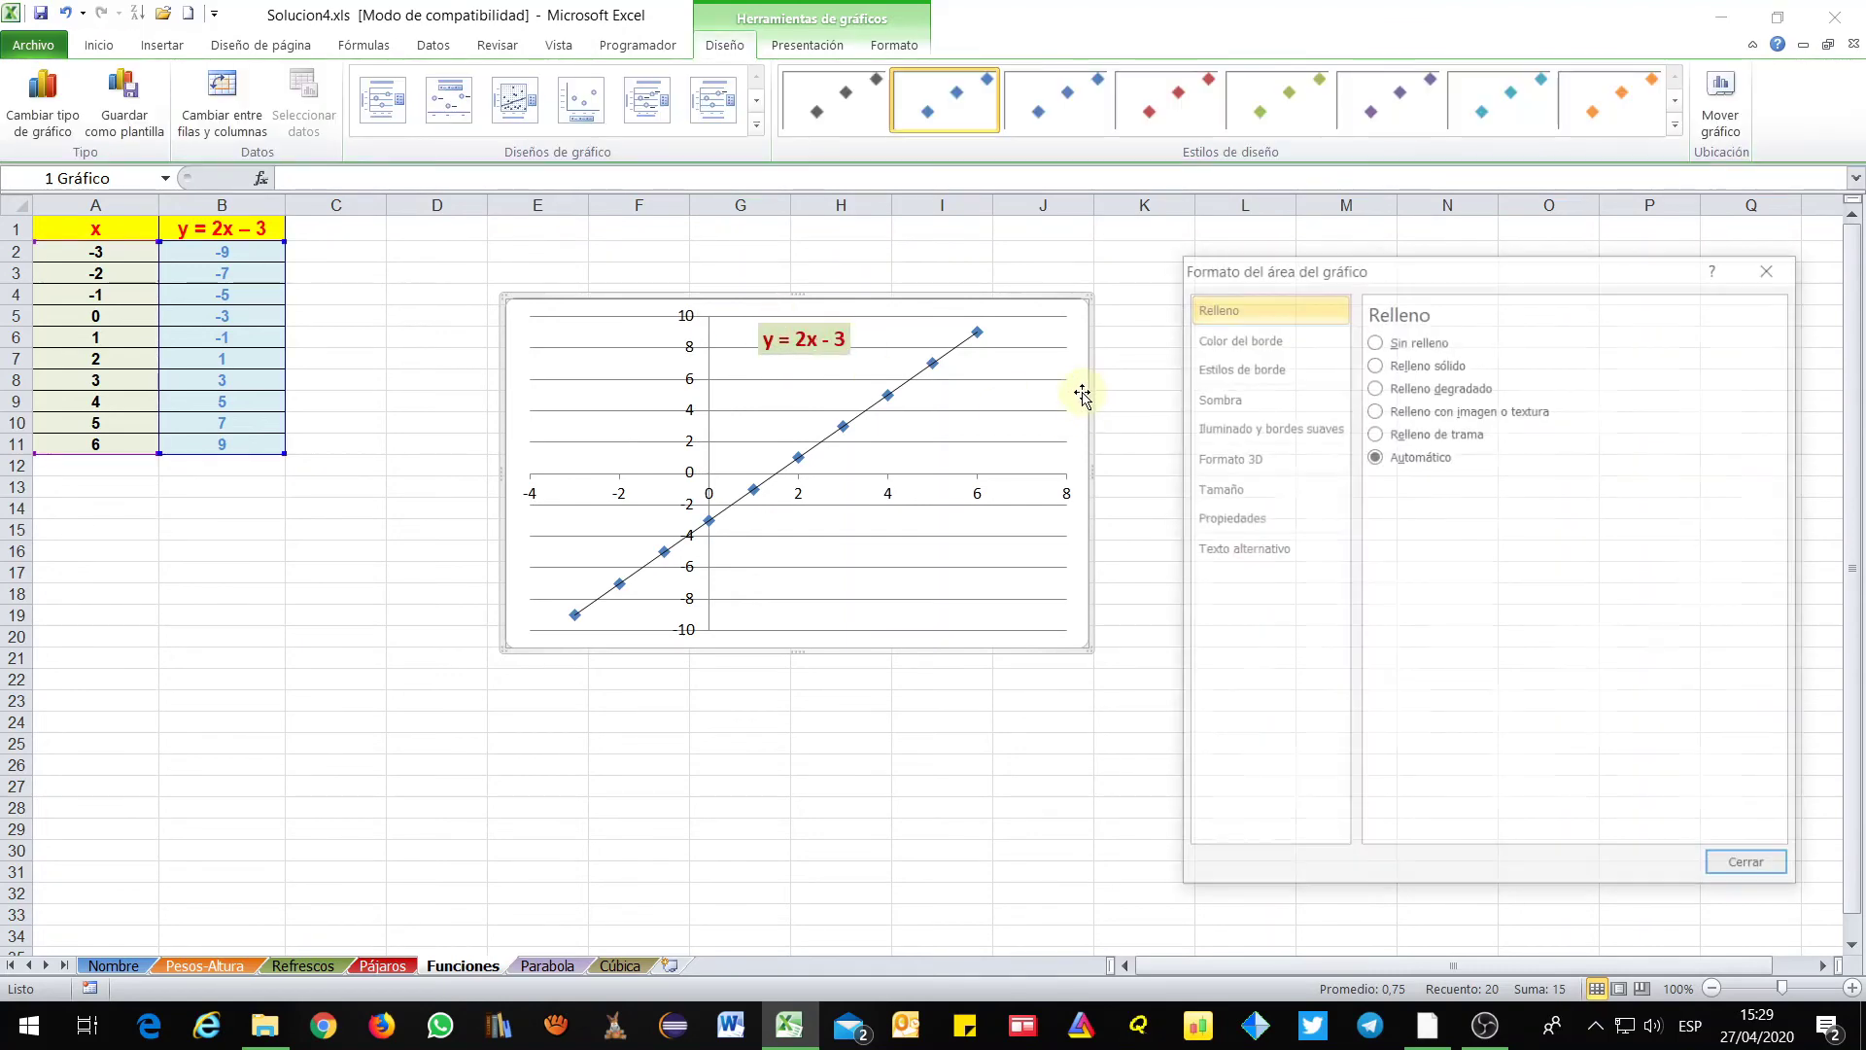
click(1400, 387)
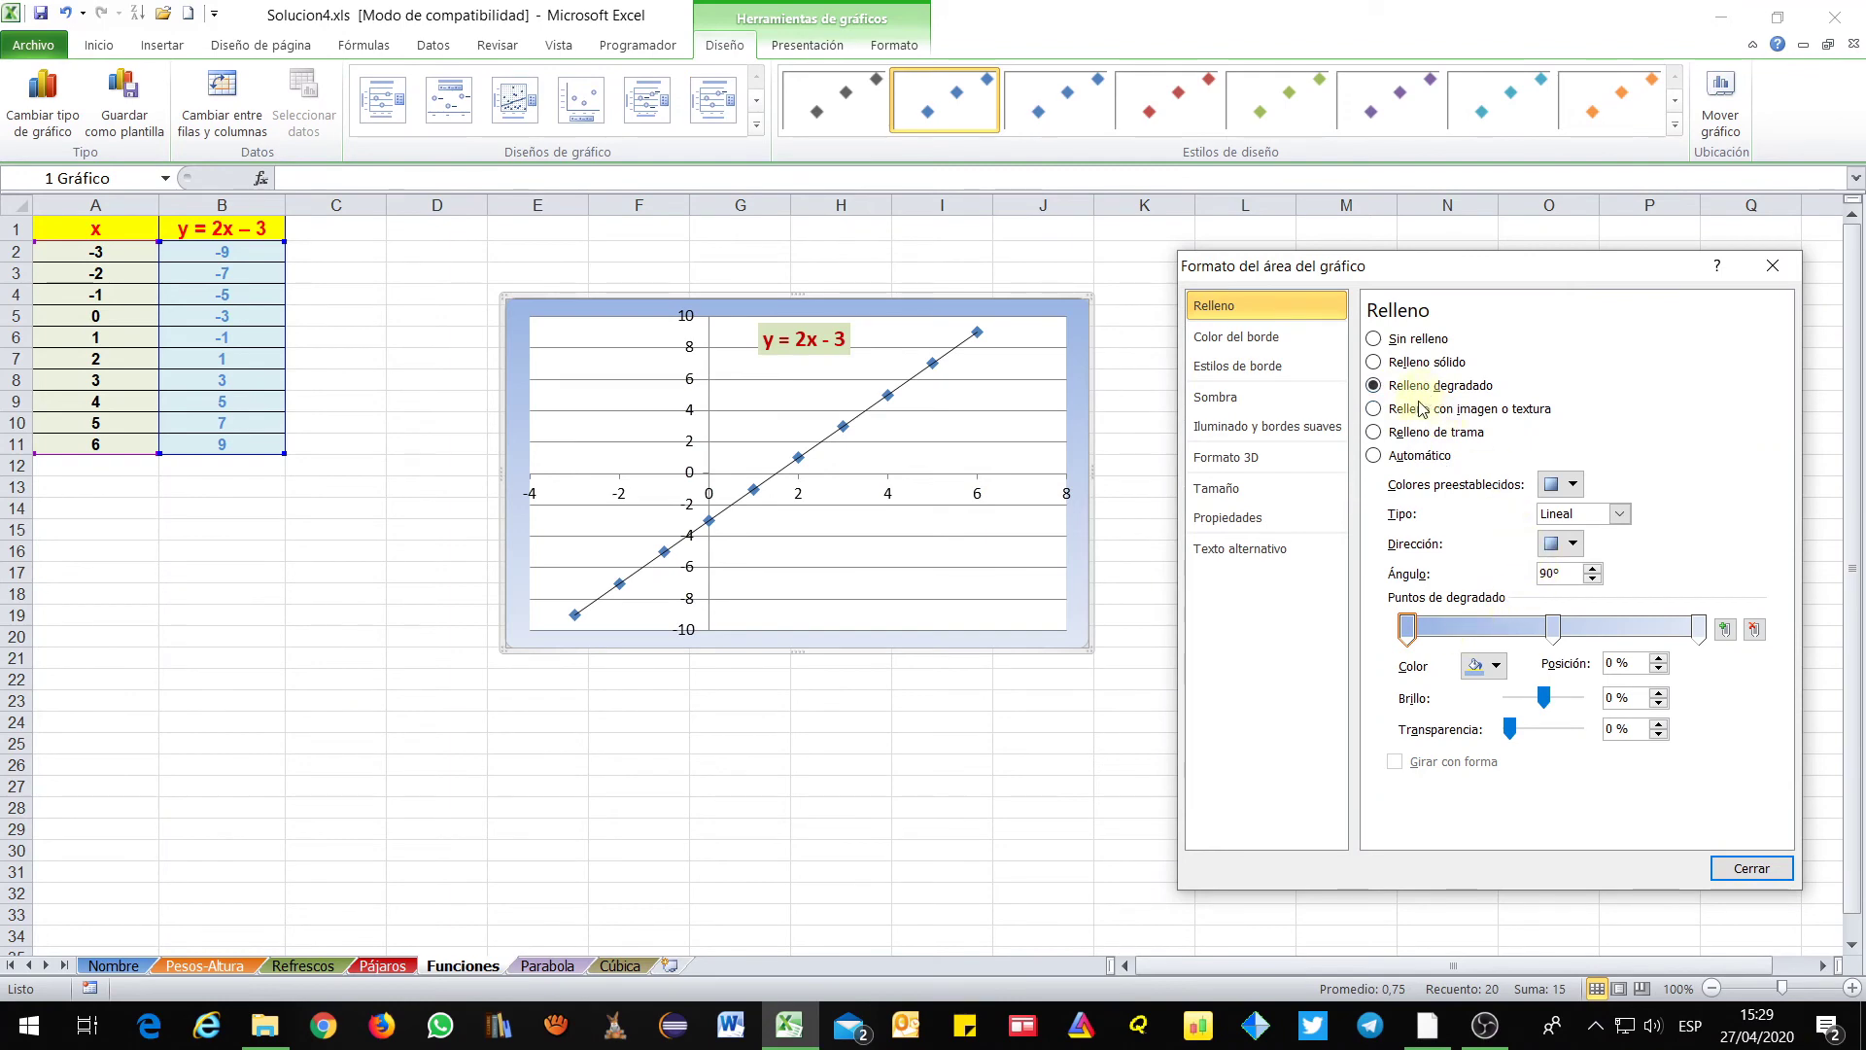
click(1421, 413)
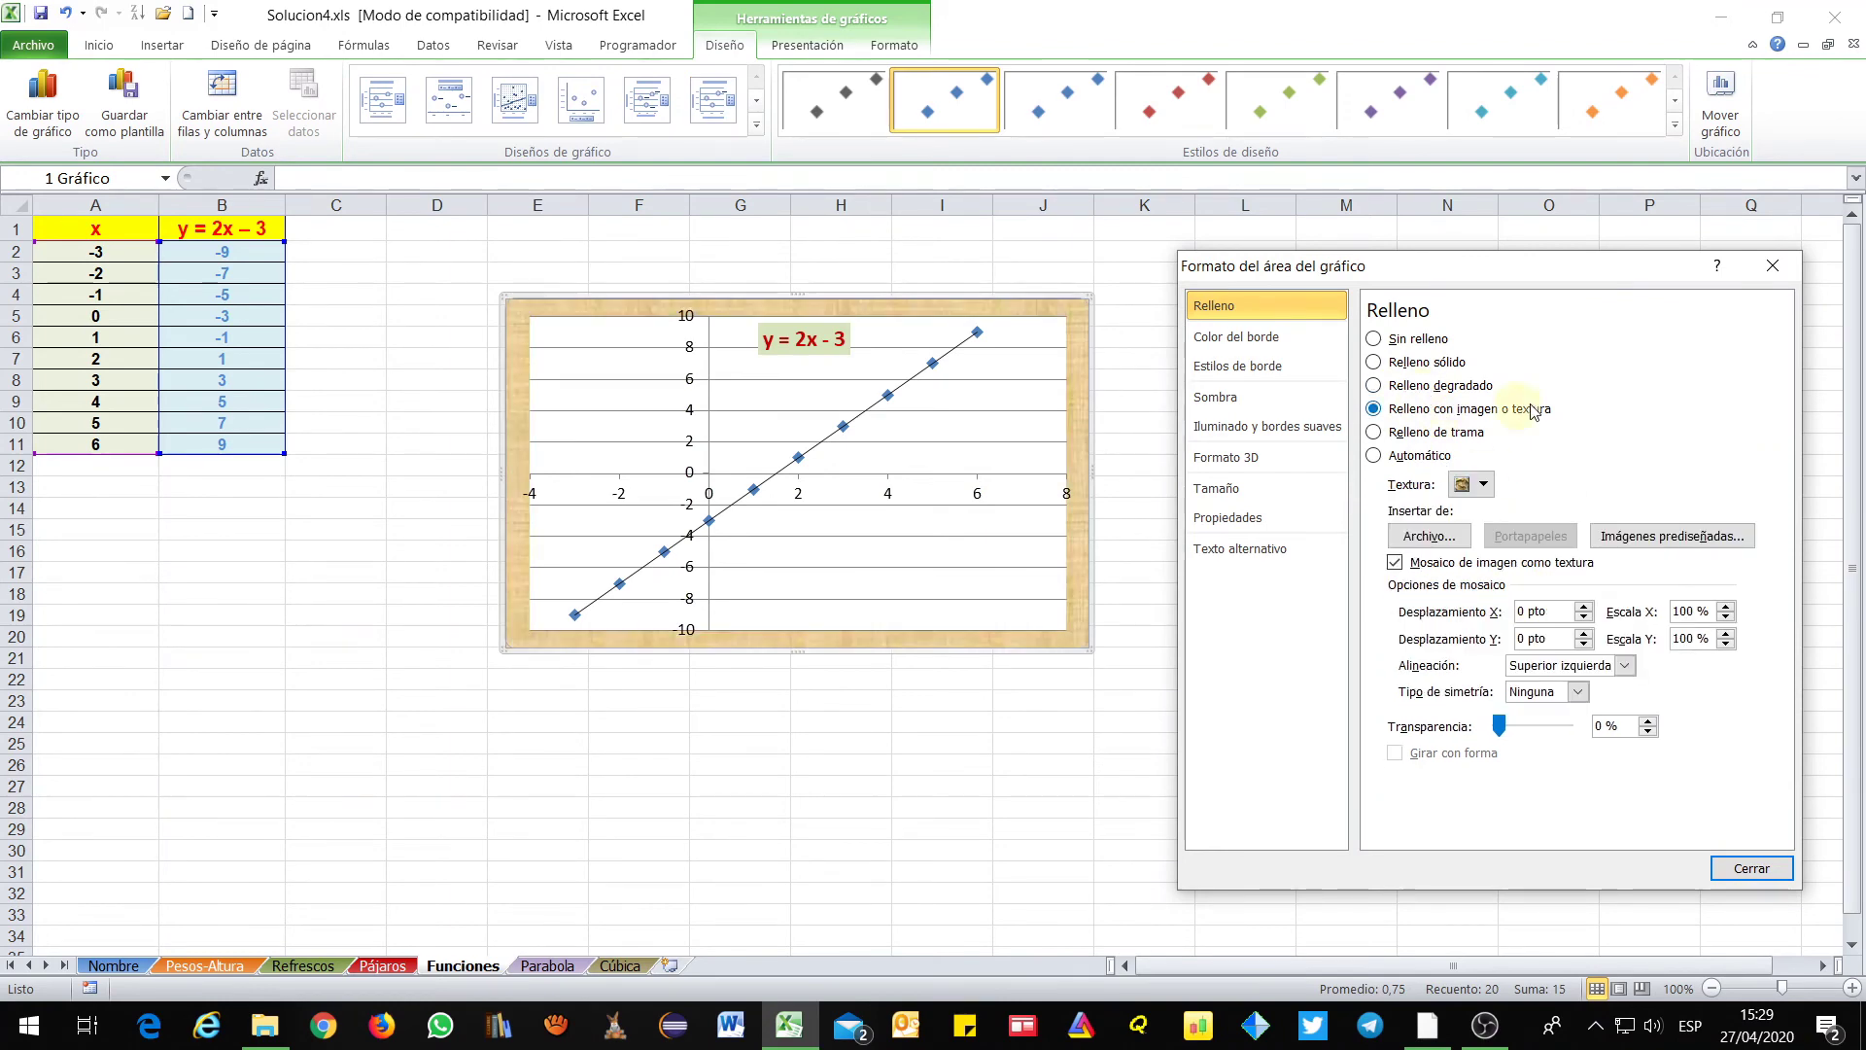
click(1473, 484)
click(1354, 855)
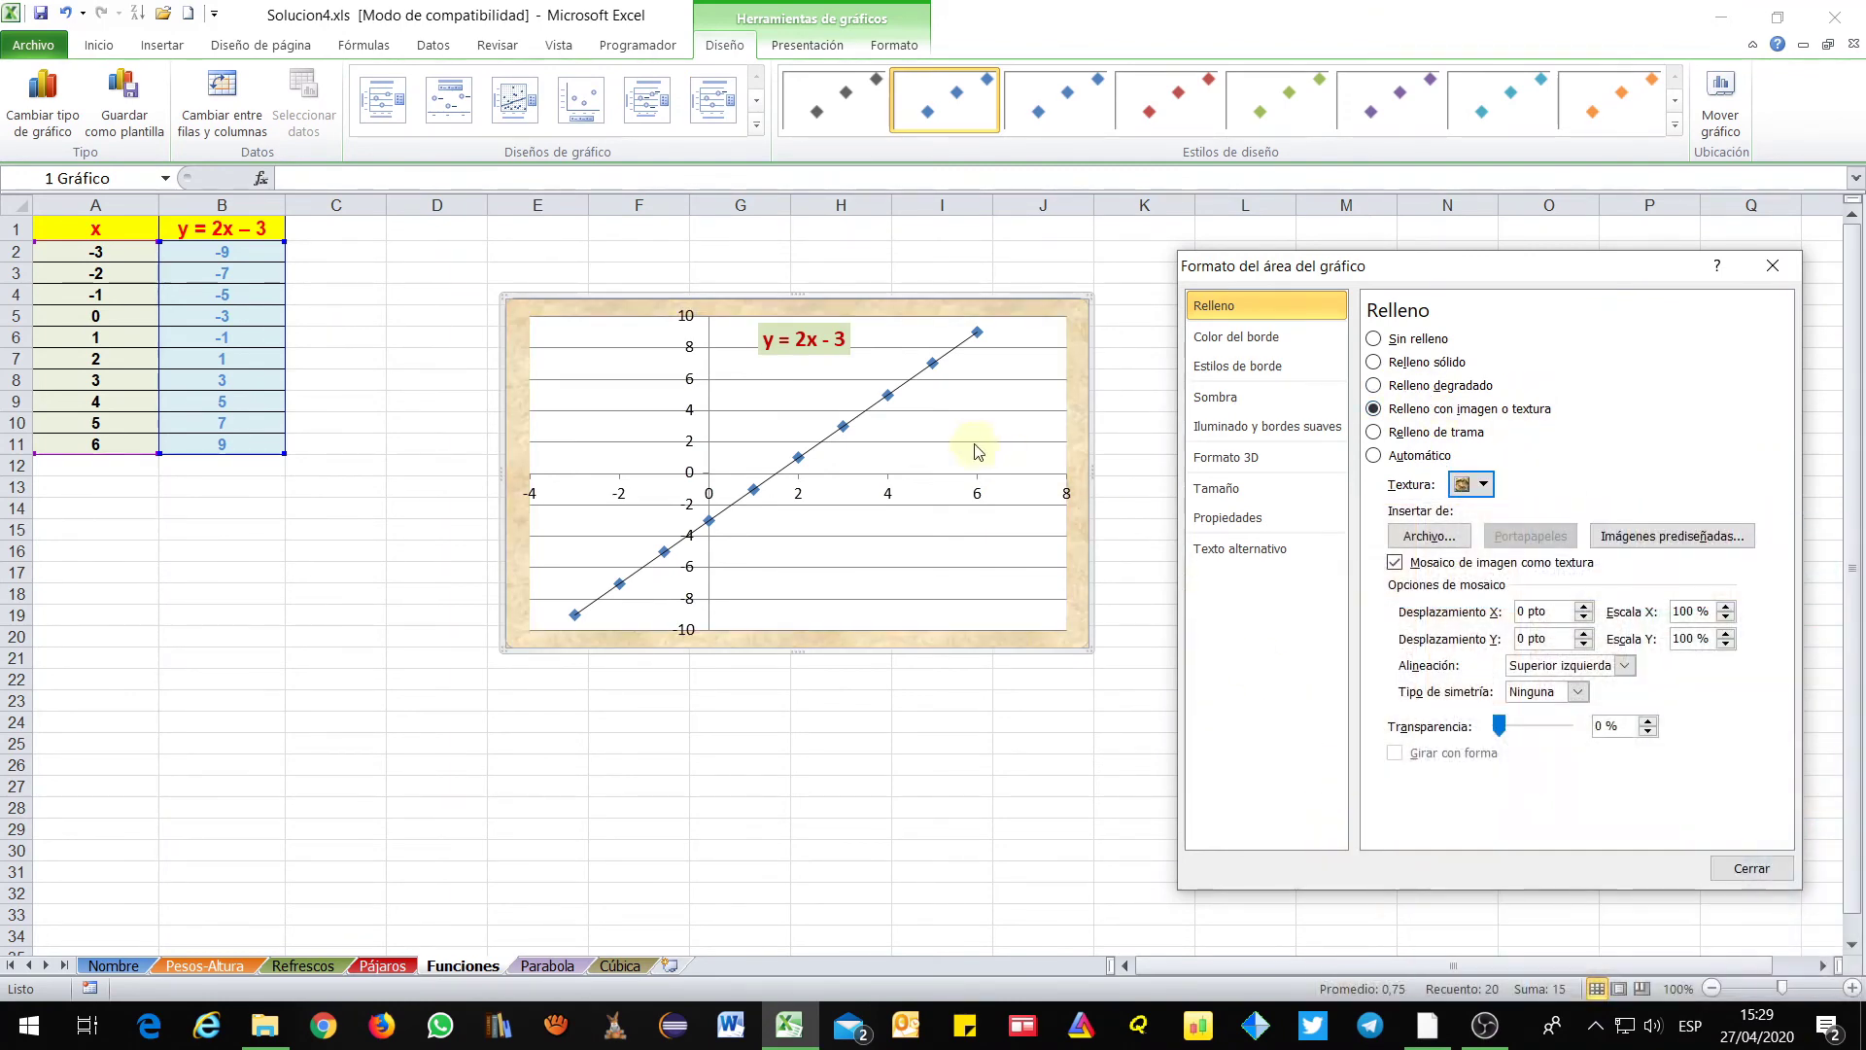
Fill the chart's plot area with a light blue paper-like texture
click(970, 428)
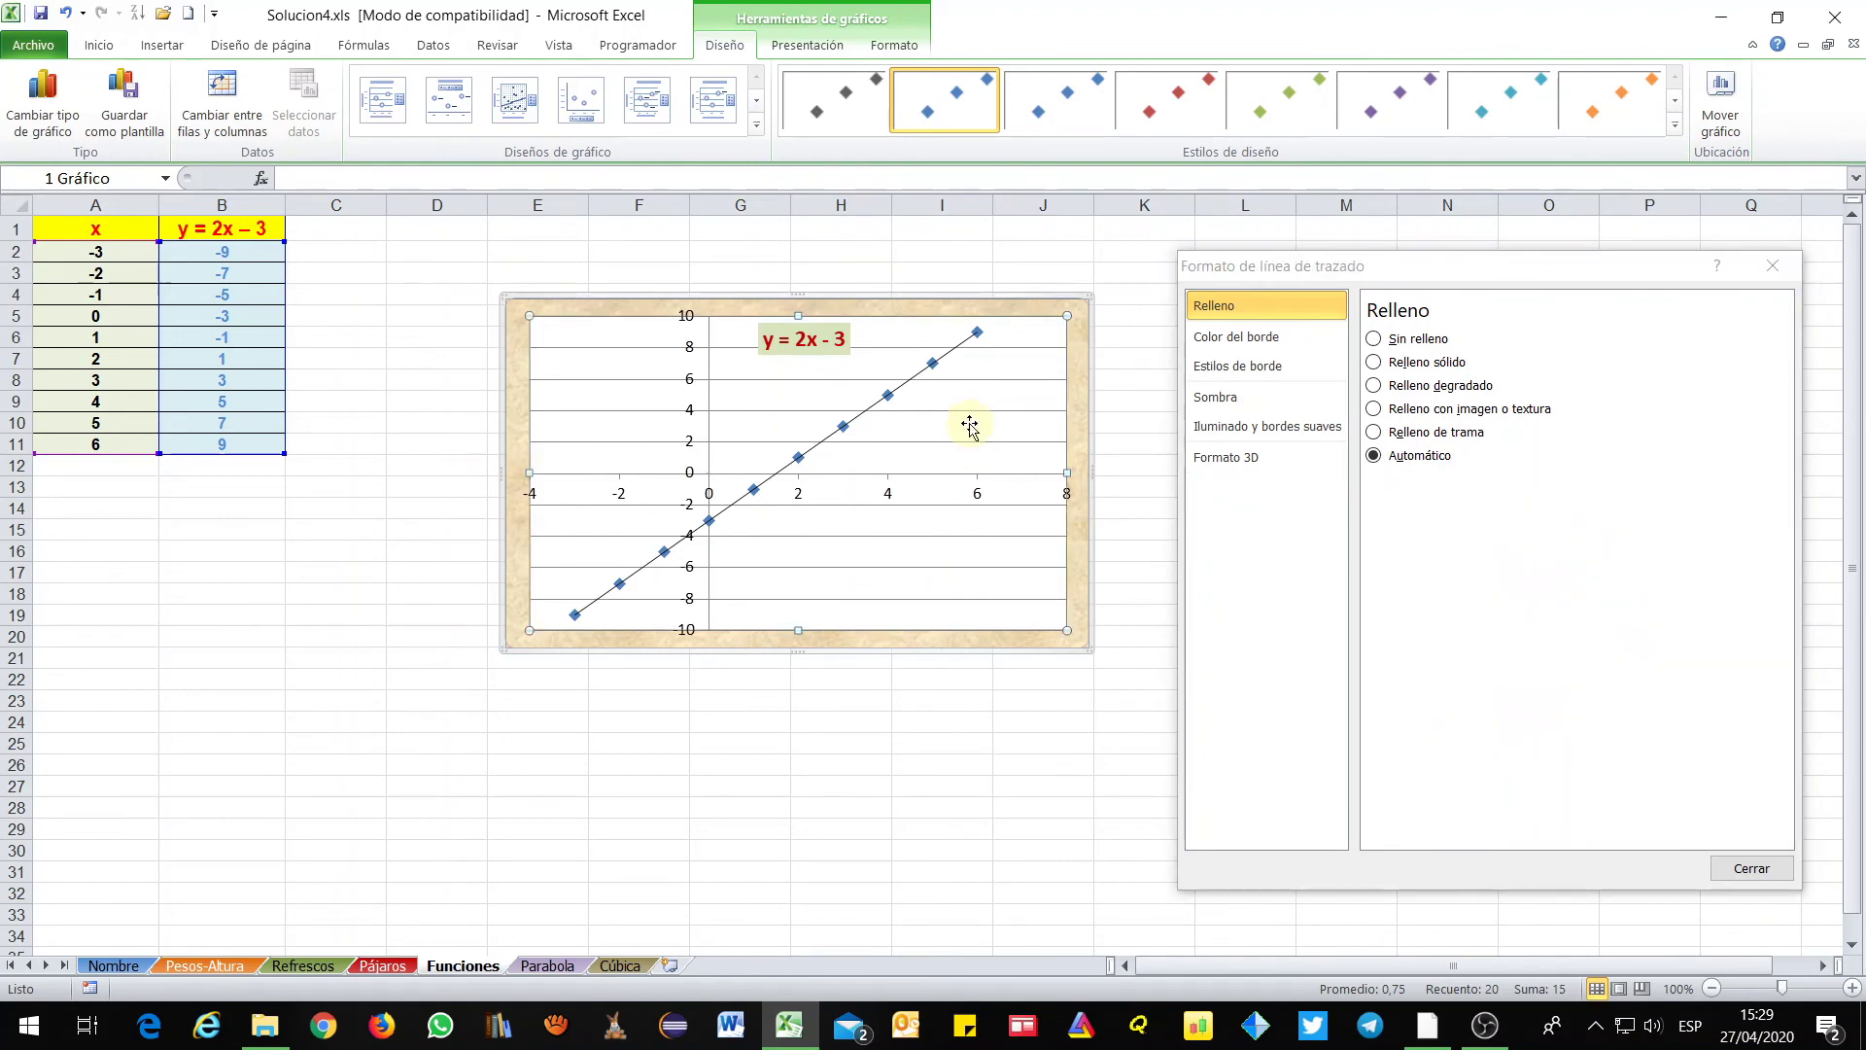
click(1410, 416)
click(1410, 416)
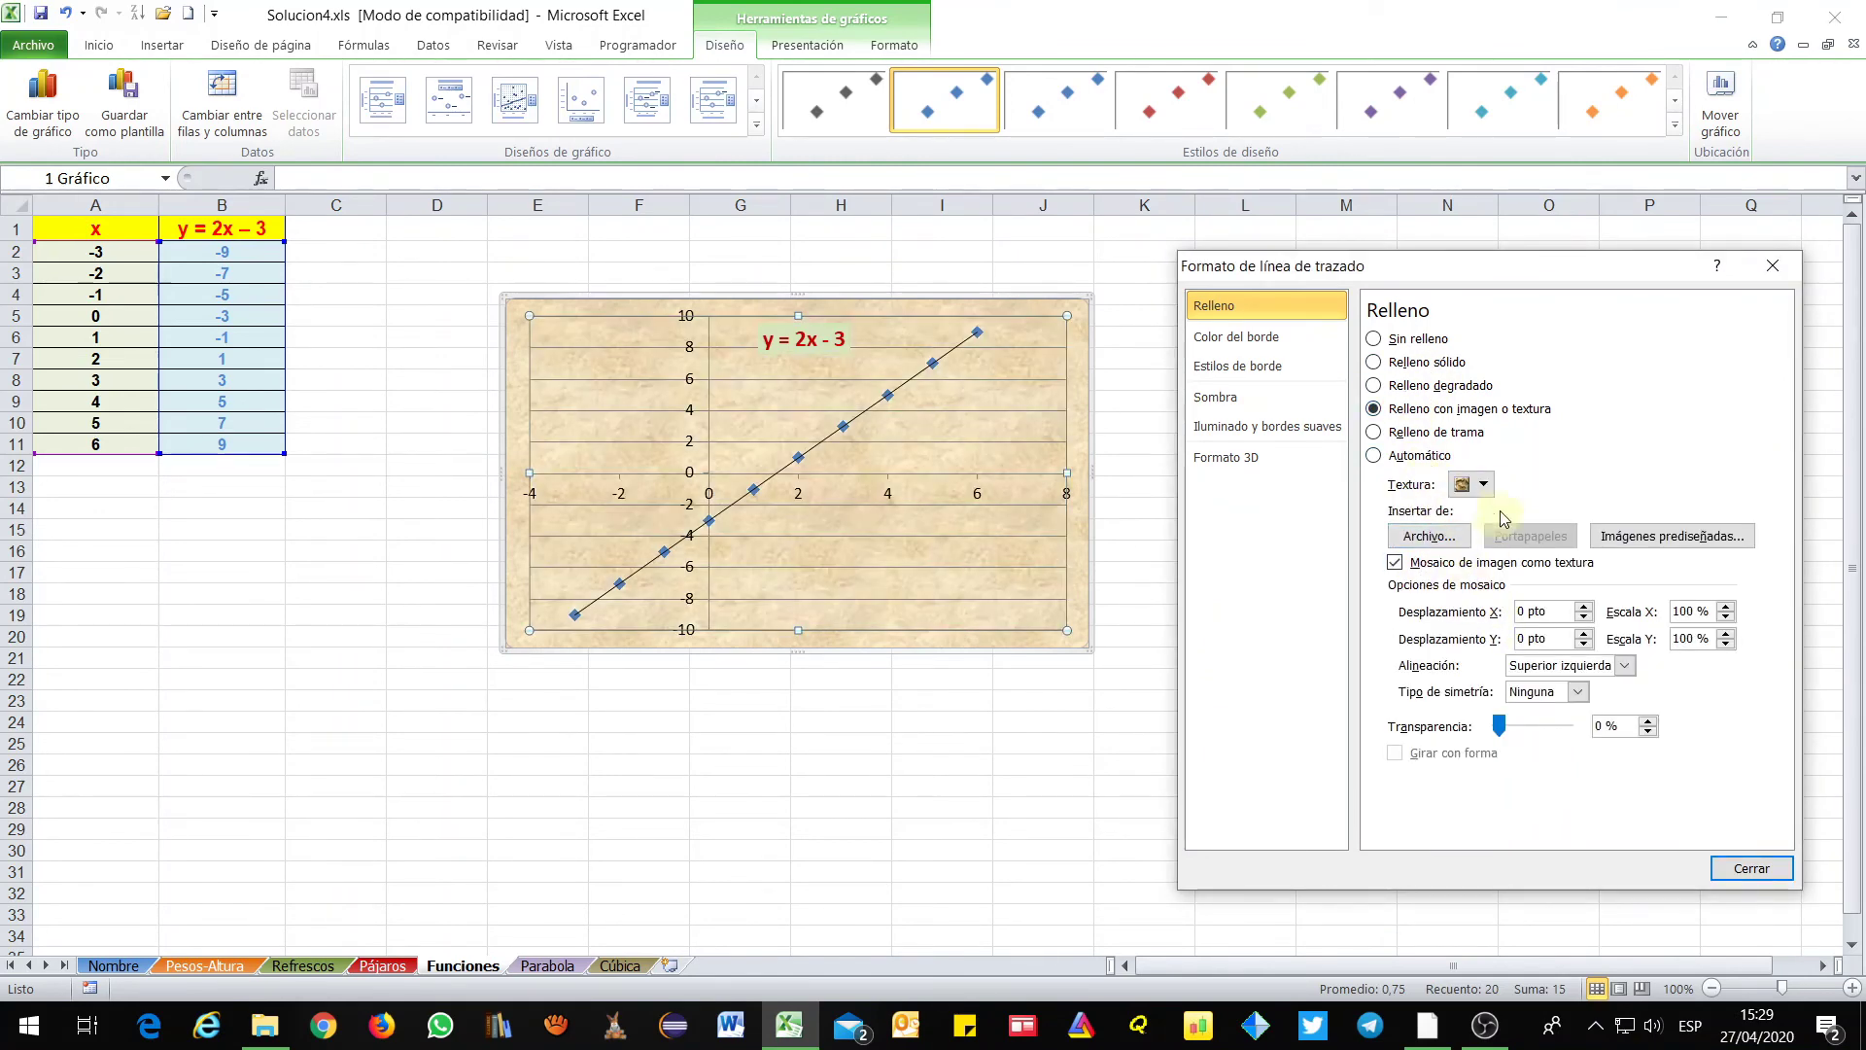
click(1484, 484)
click(1469, 859)
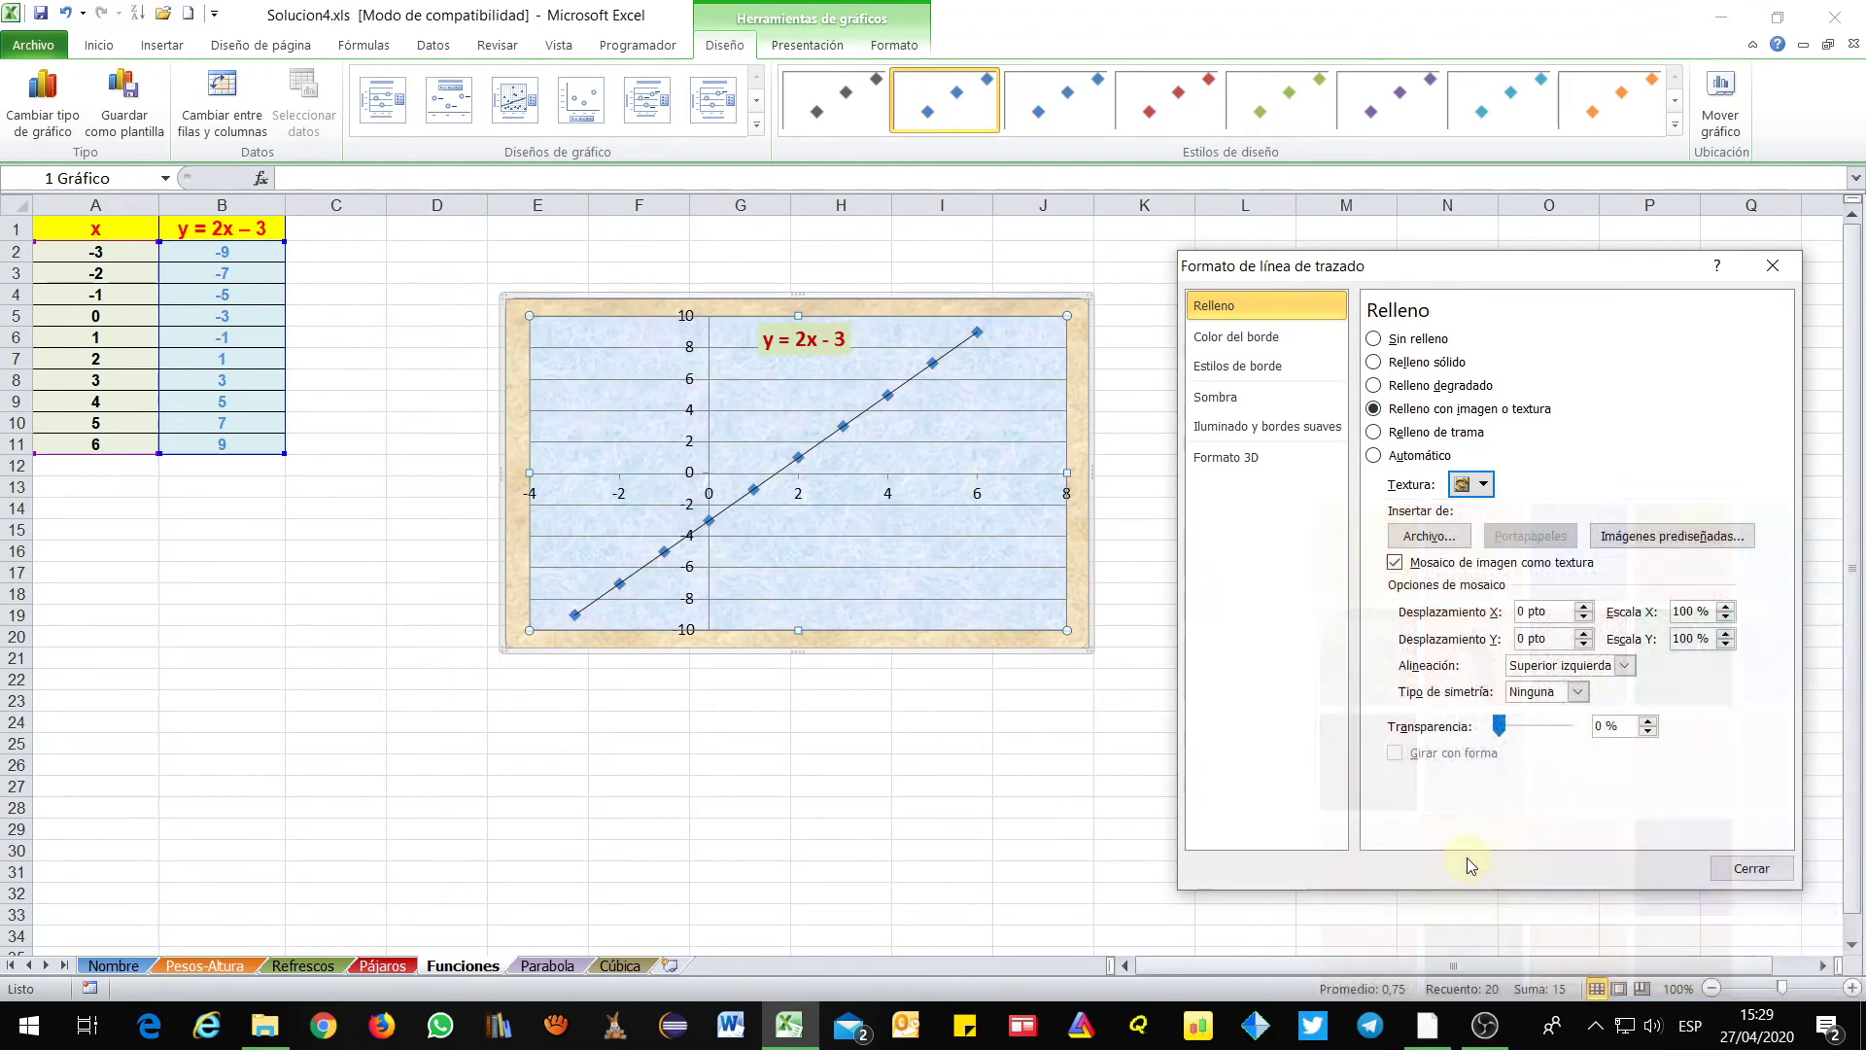
Apply an inner shadow preset to the plot area with a 225° angle, 5 pt blur and 4 pt distance
click(1263, 340)
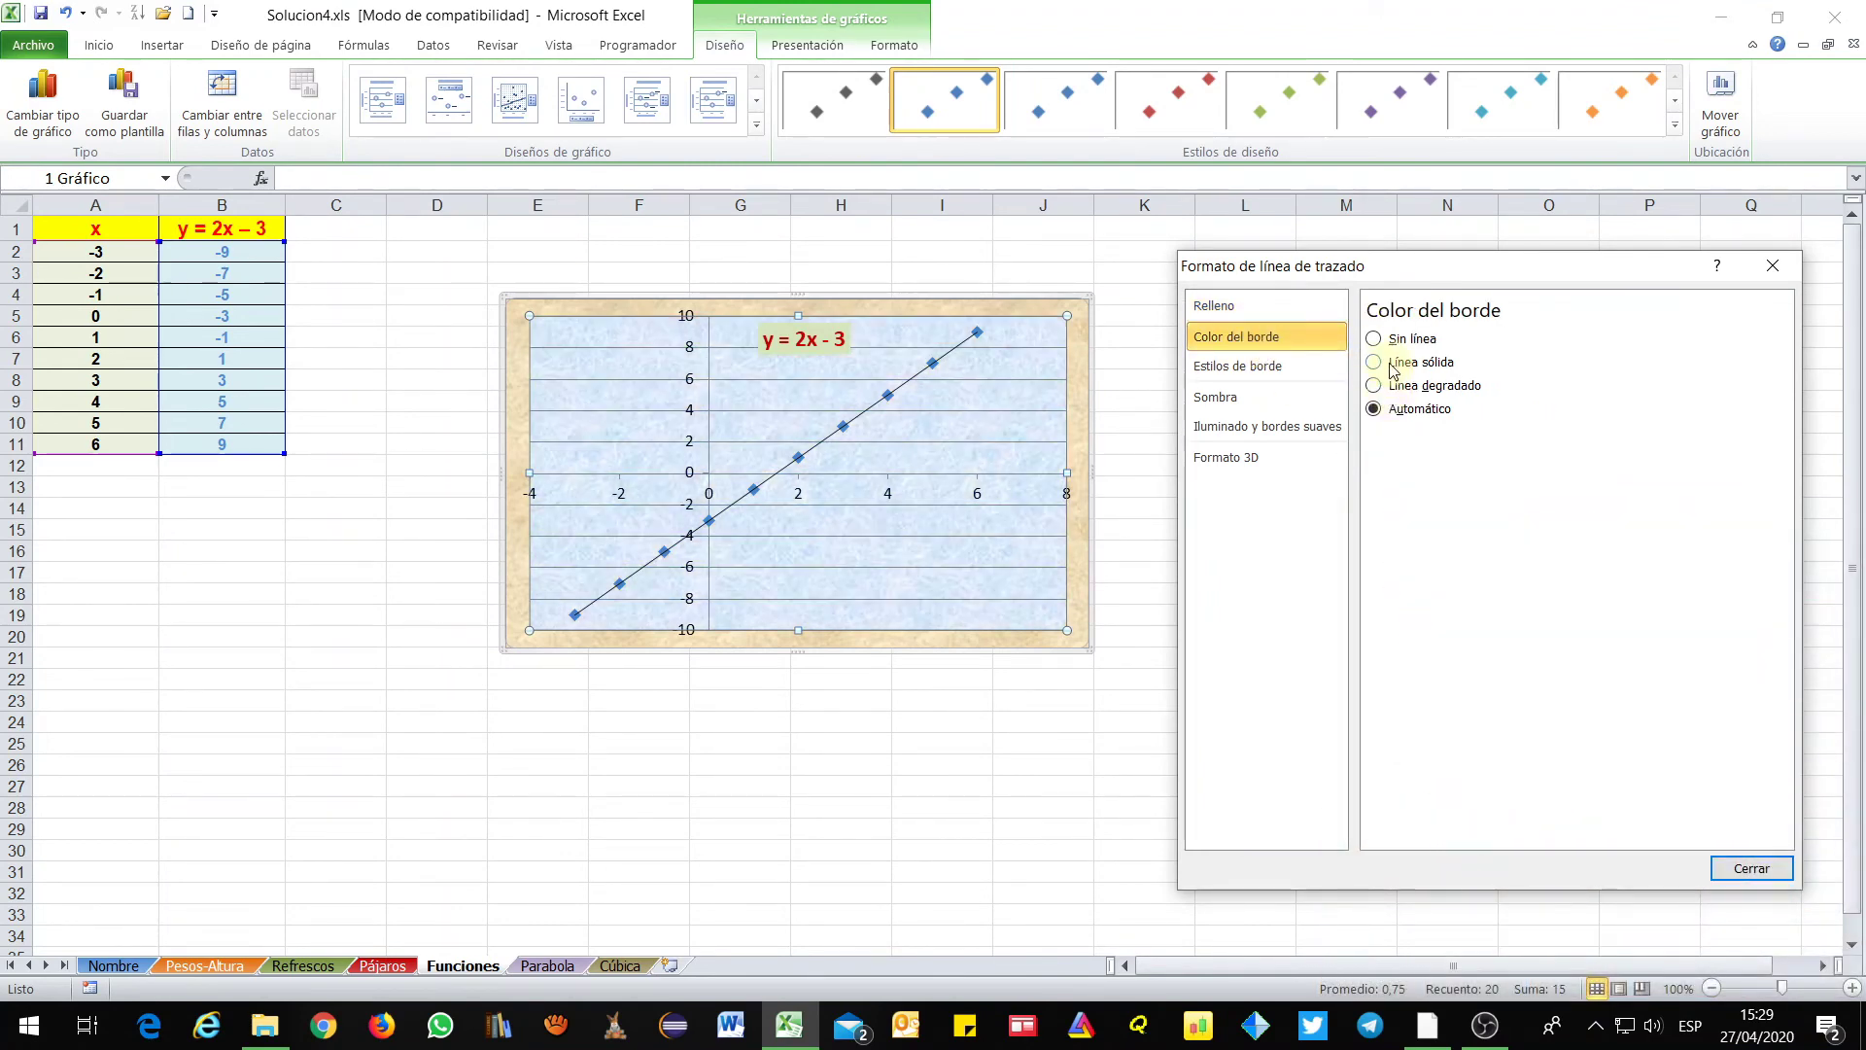
click(1254, 366)
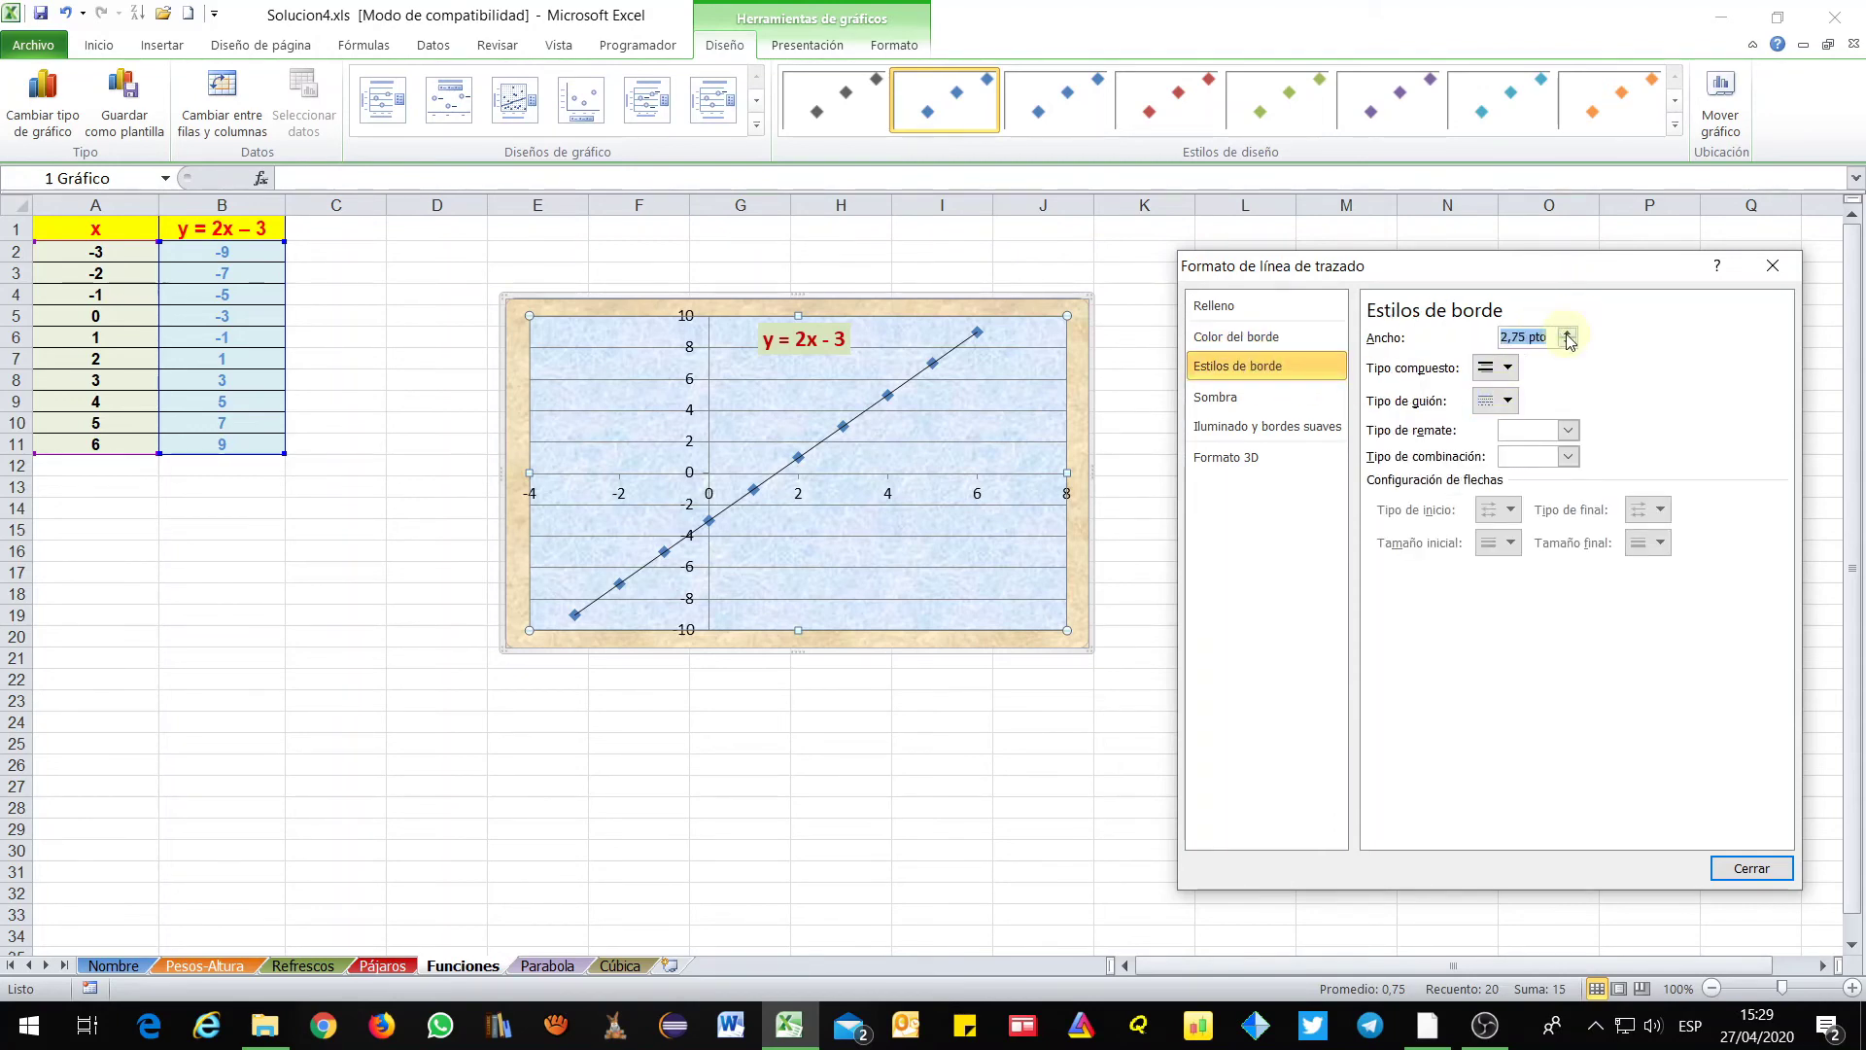
click(1260, 405)
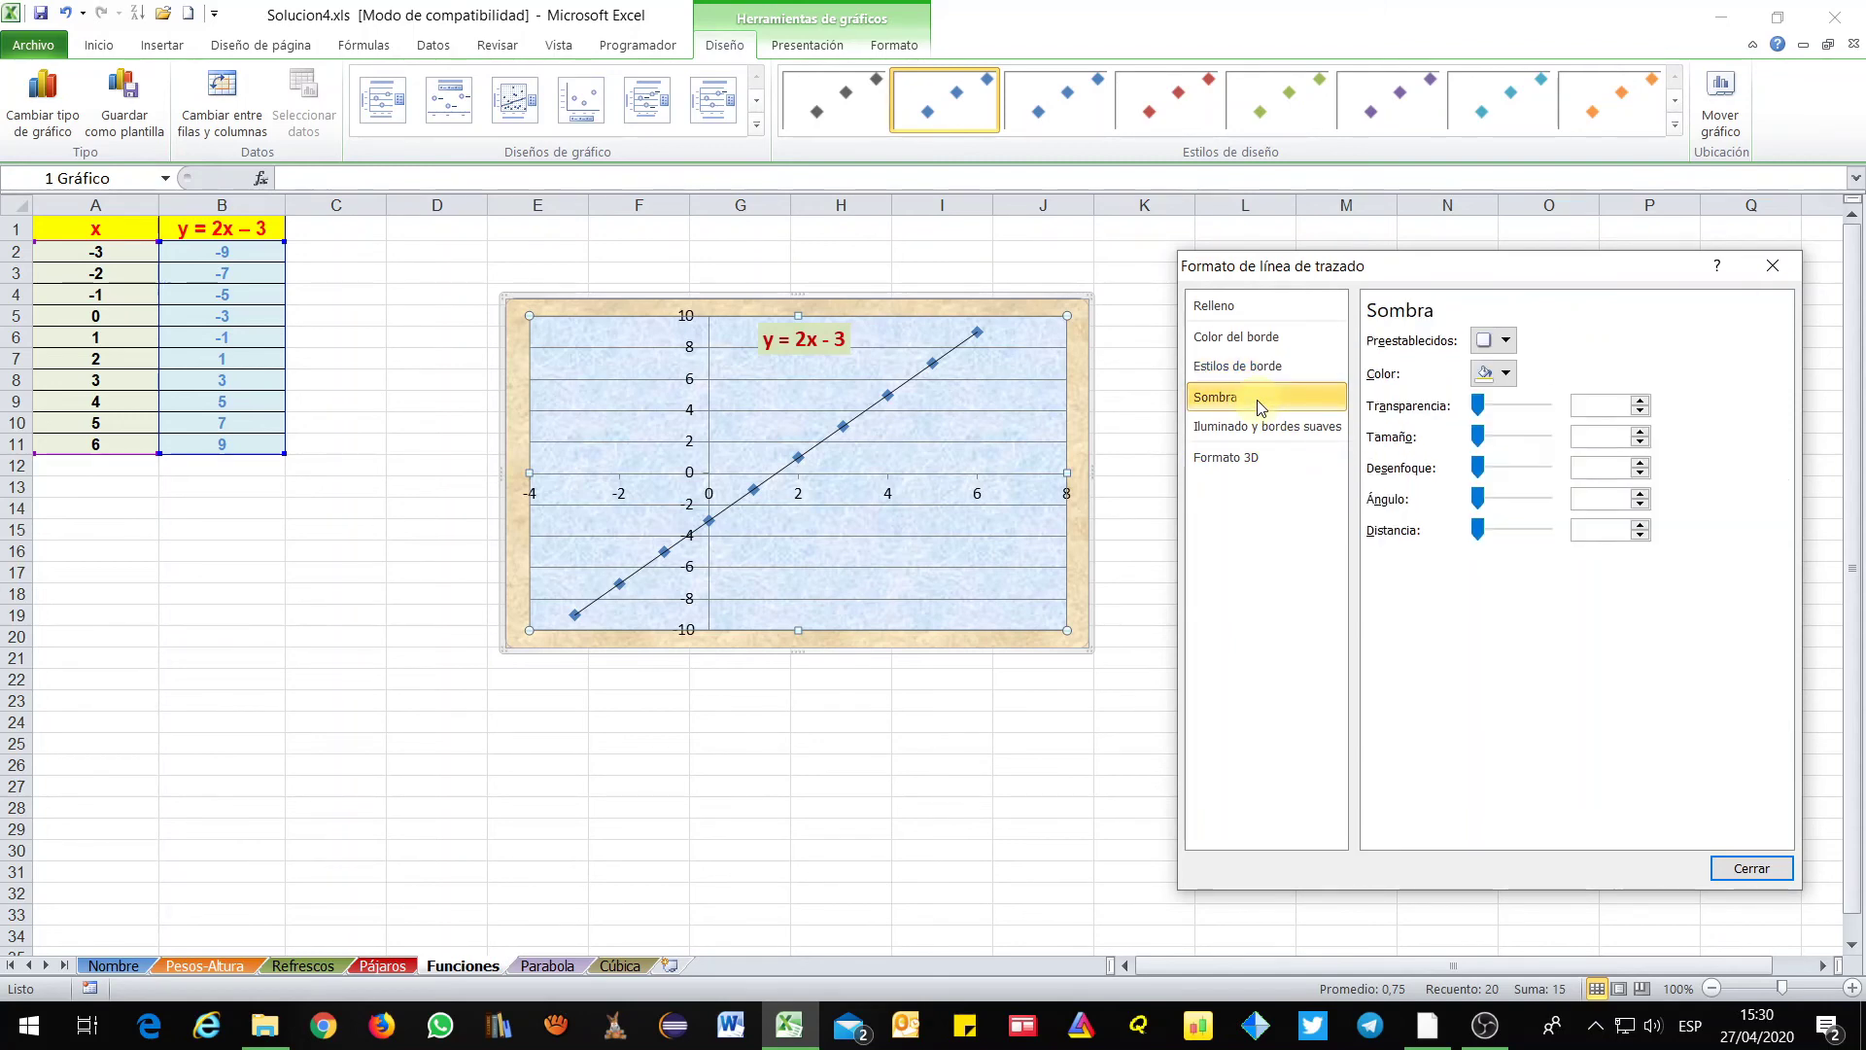
click(1497, 340)
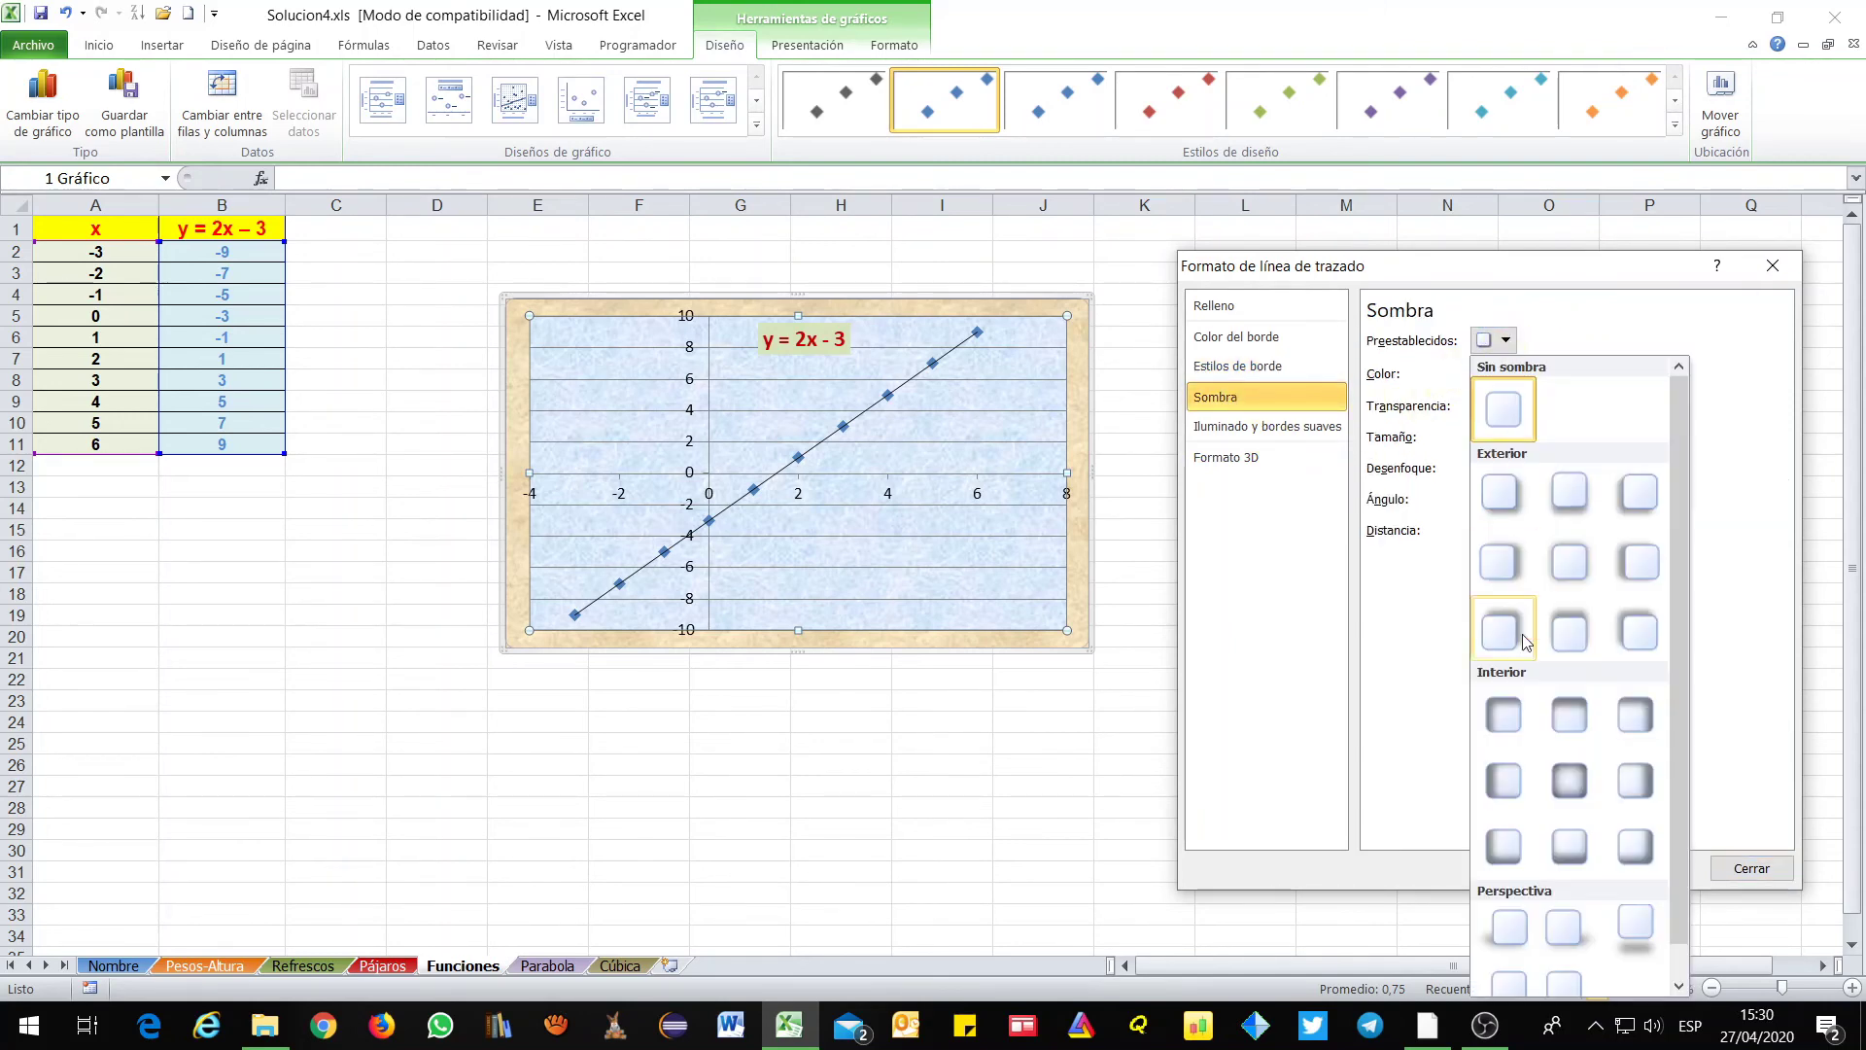
click(1485, 785)
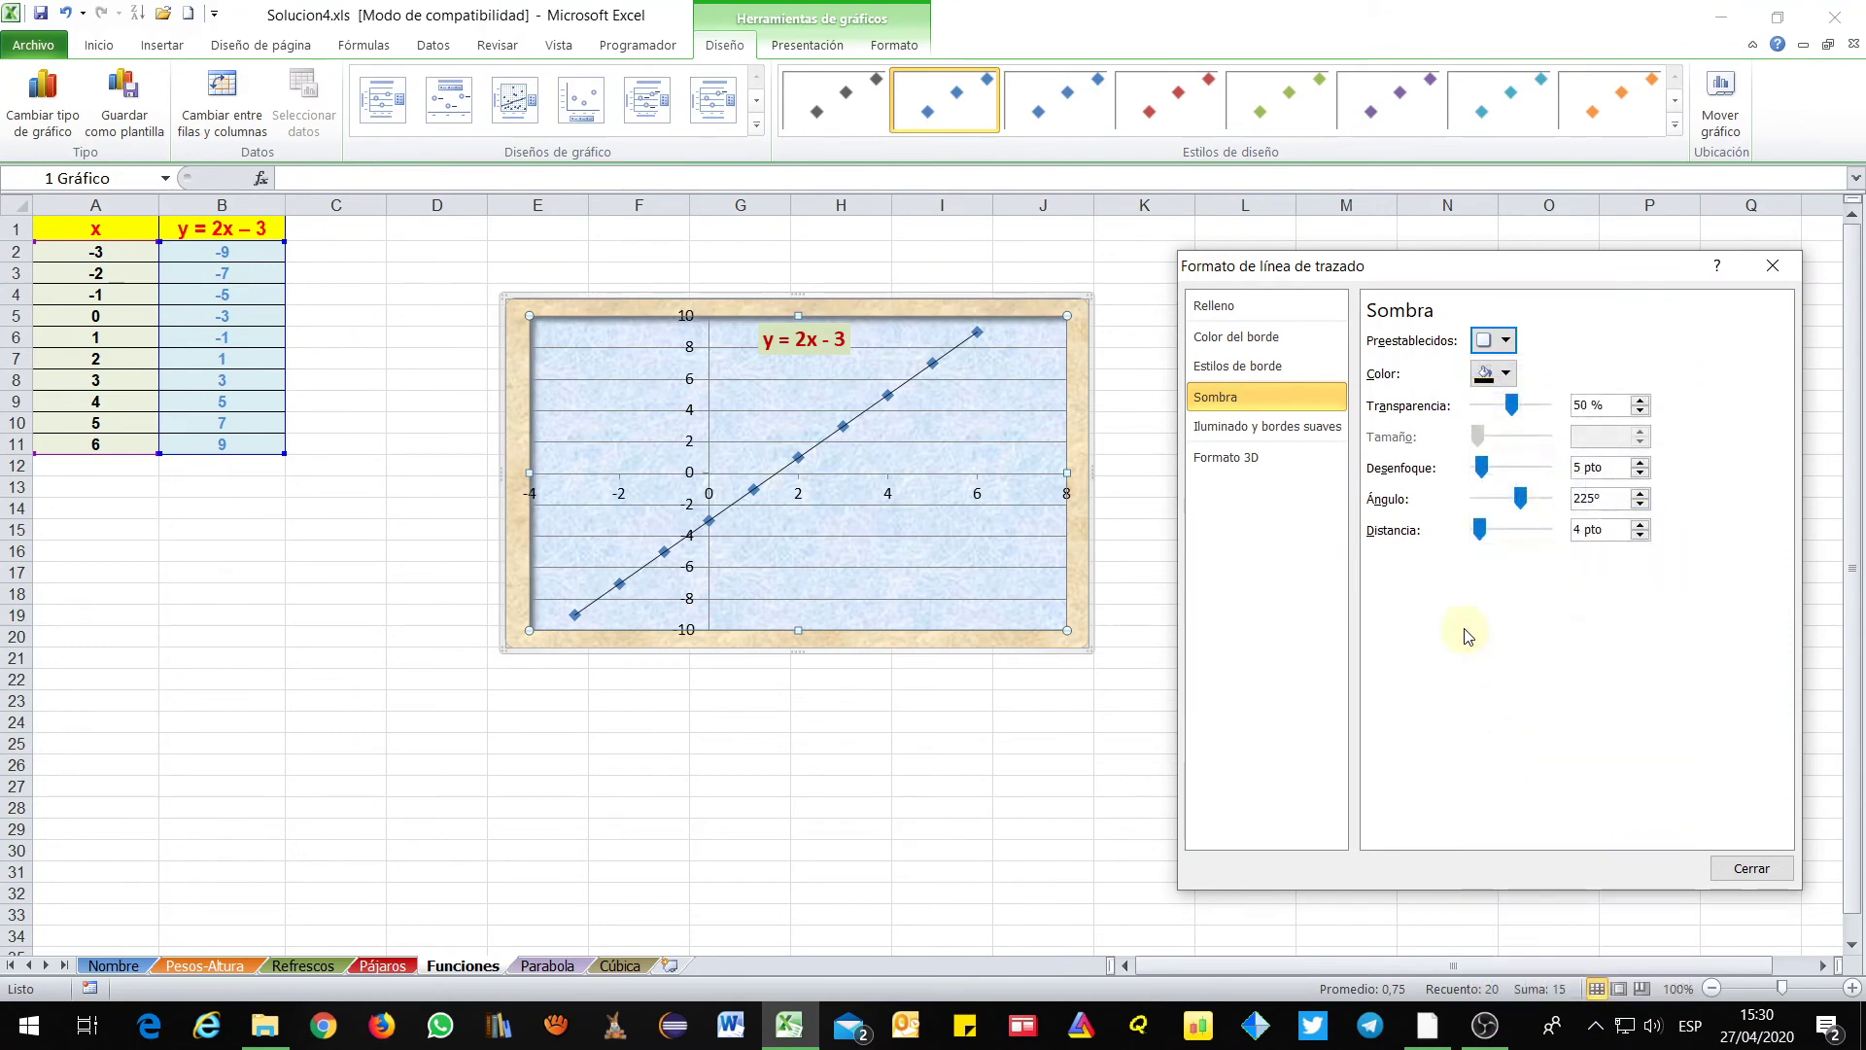
Add a top bevel to the plot area's 3D format
click(1226, 458)
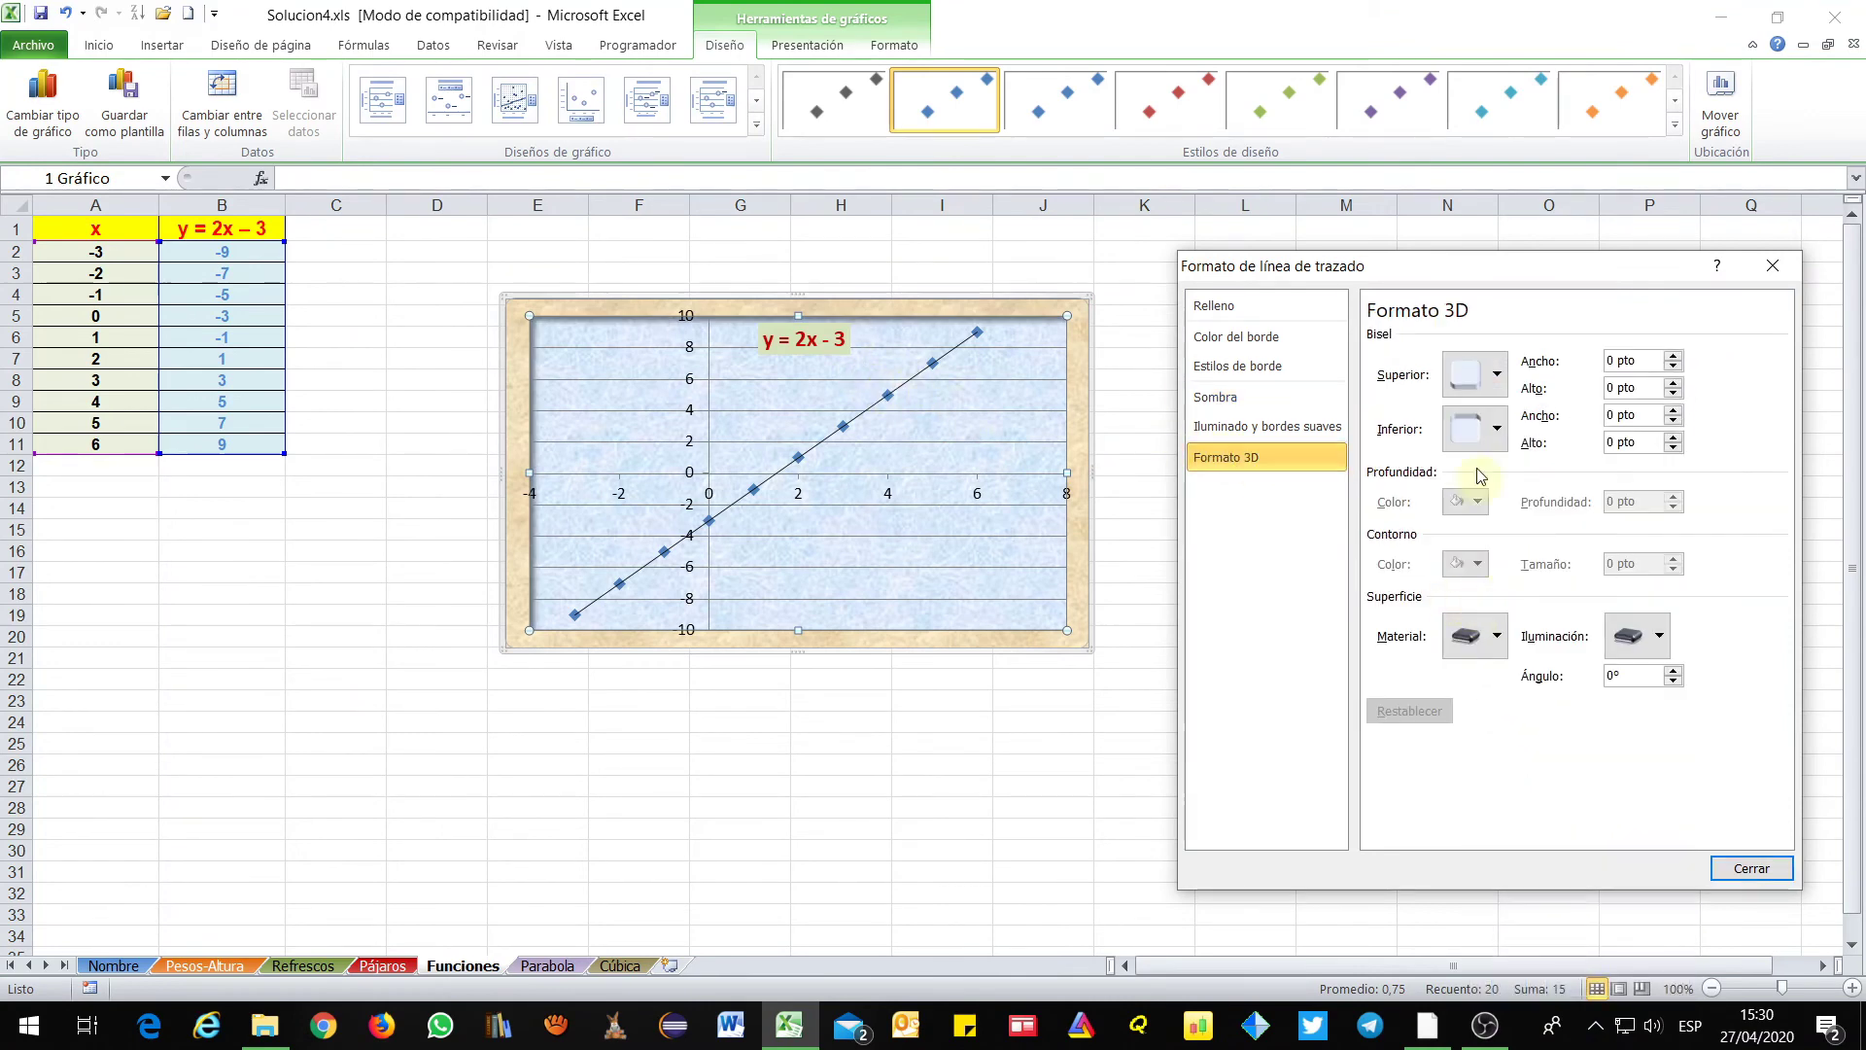
click(1494, 389)
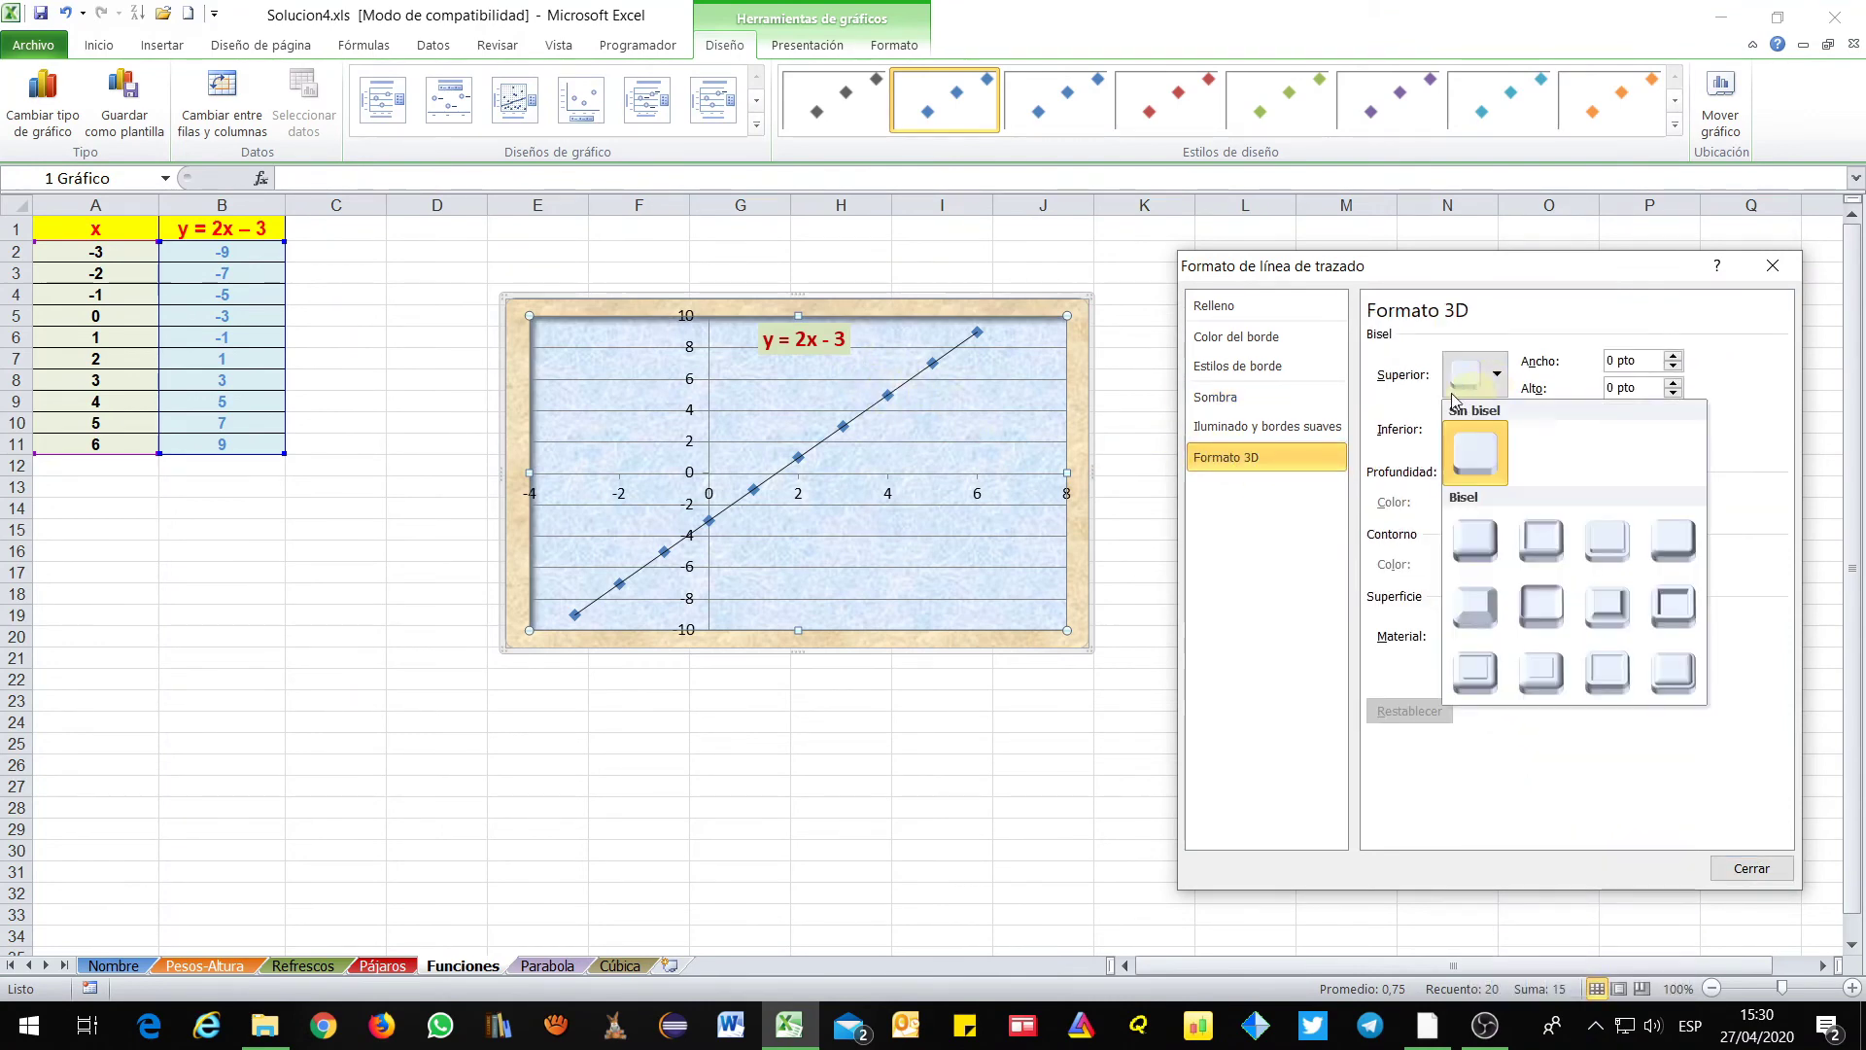
click(1545, 604)
Give the plot area a solid red border 3.5 pt wide, with flat cap and round join
click(1254, 366)
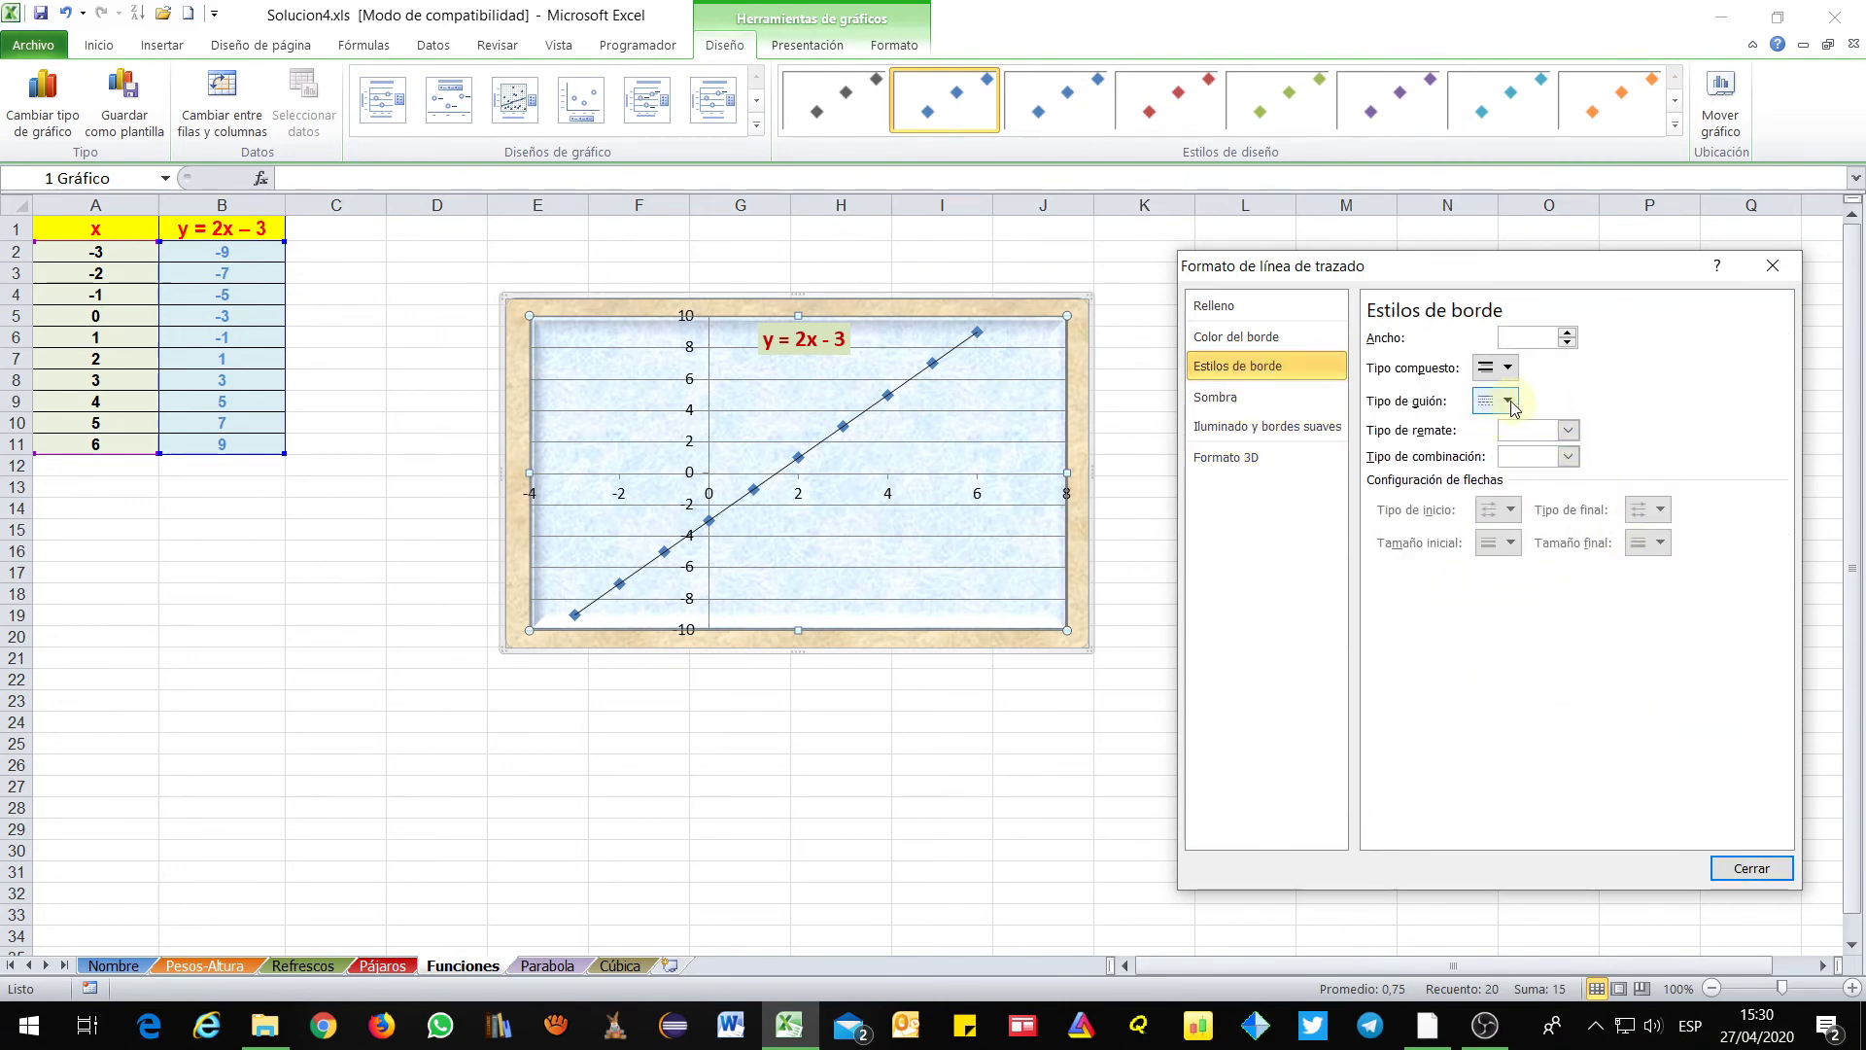
click(1568, 331)
click(1258, 336)
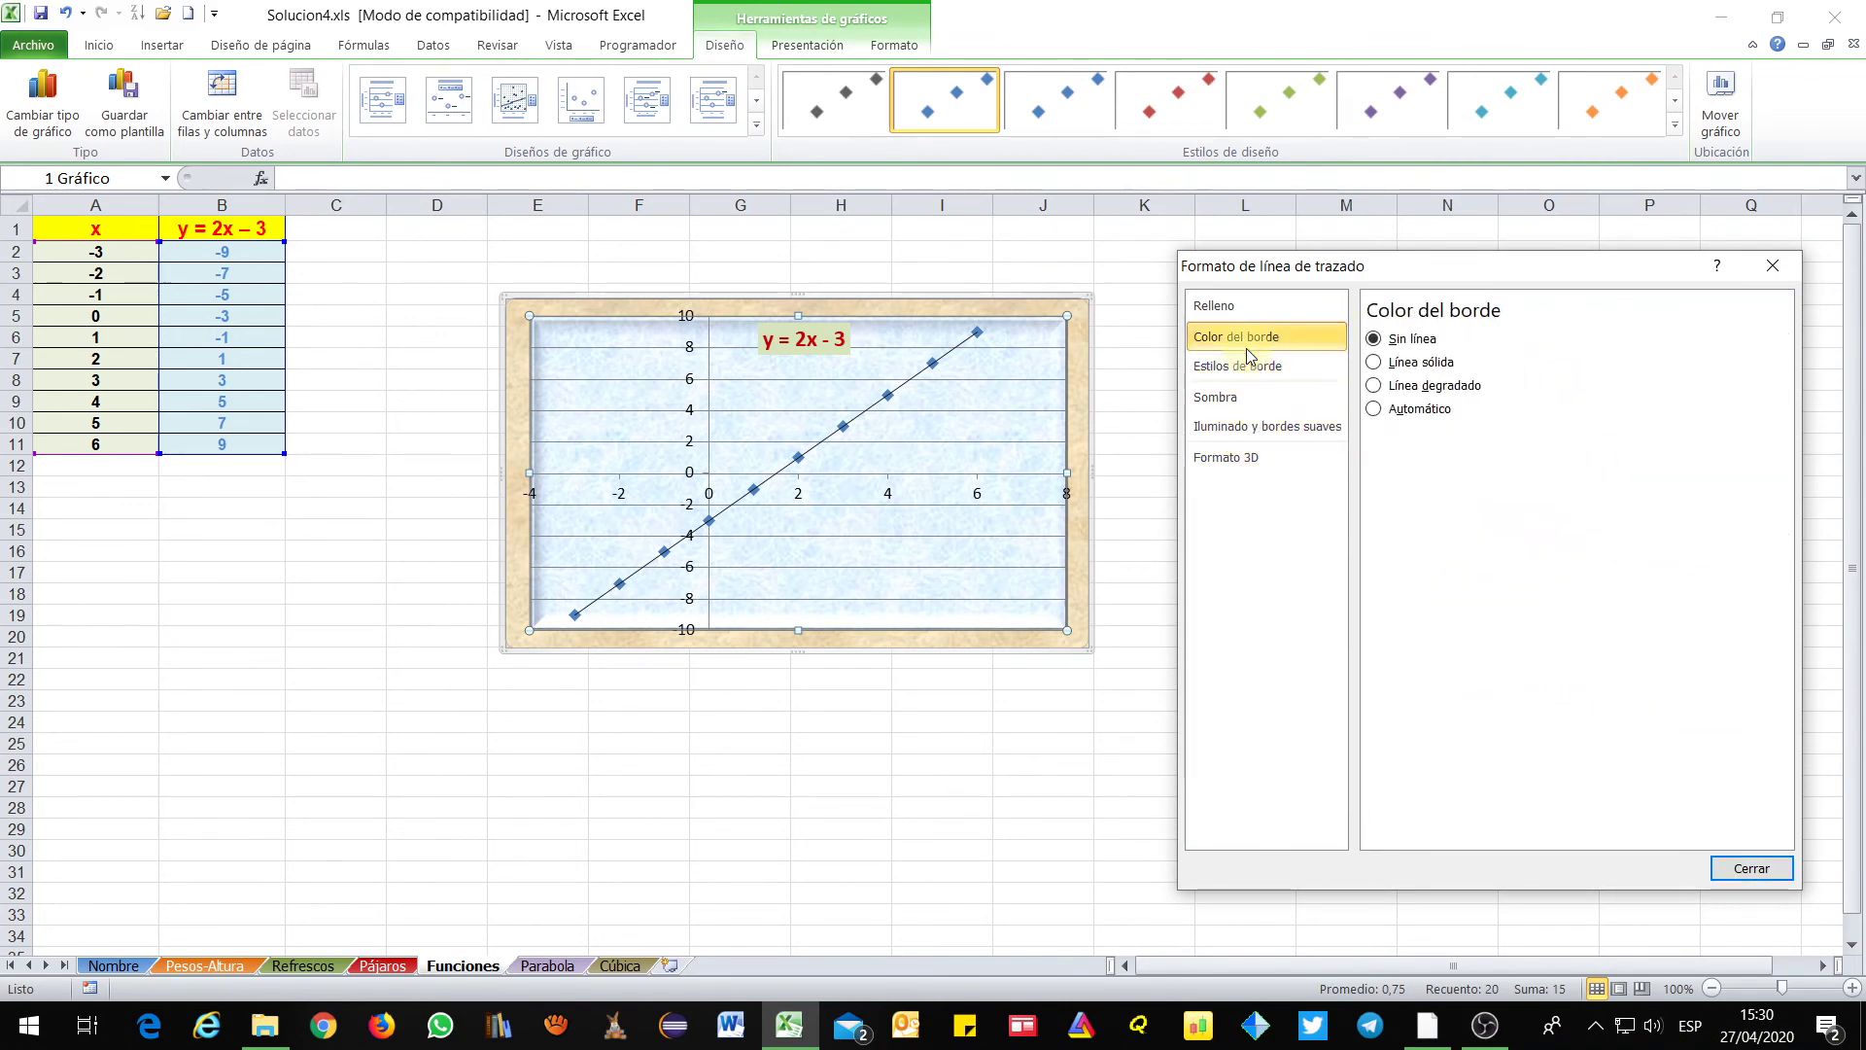
click(1419, 362)
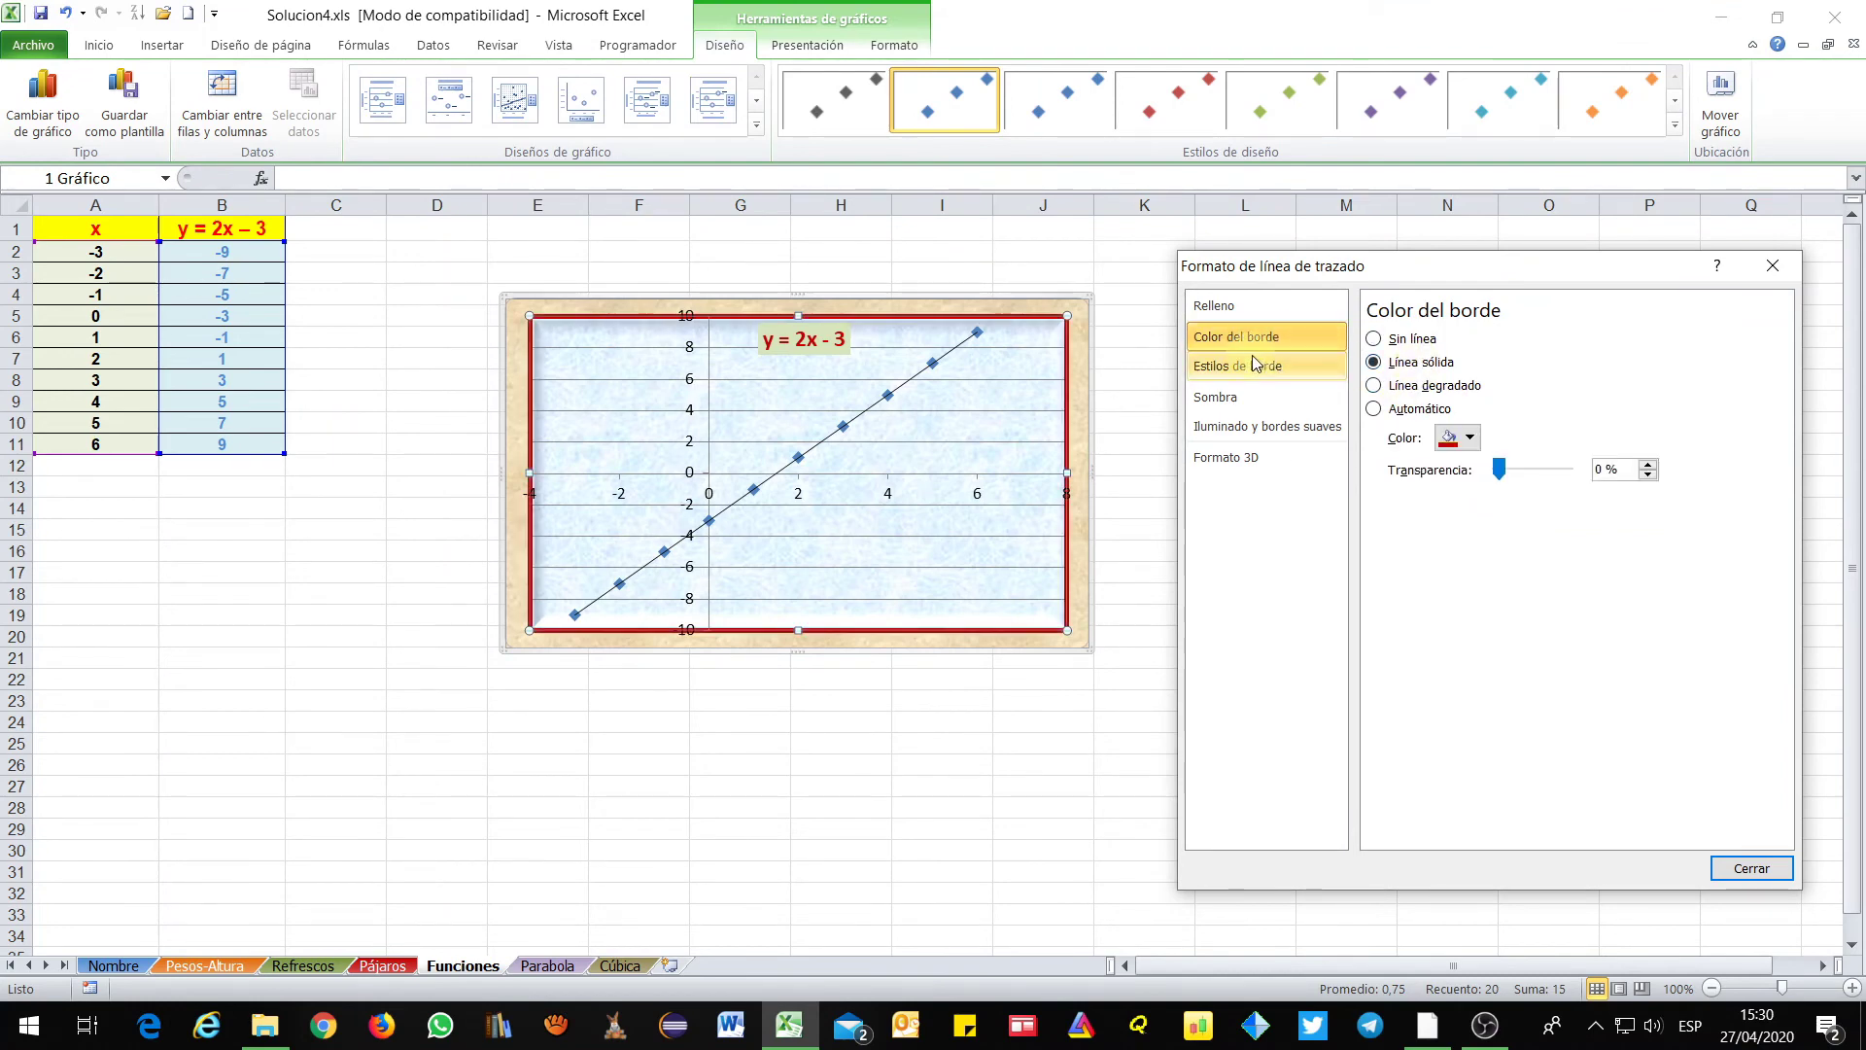
click(1256, 366)
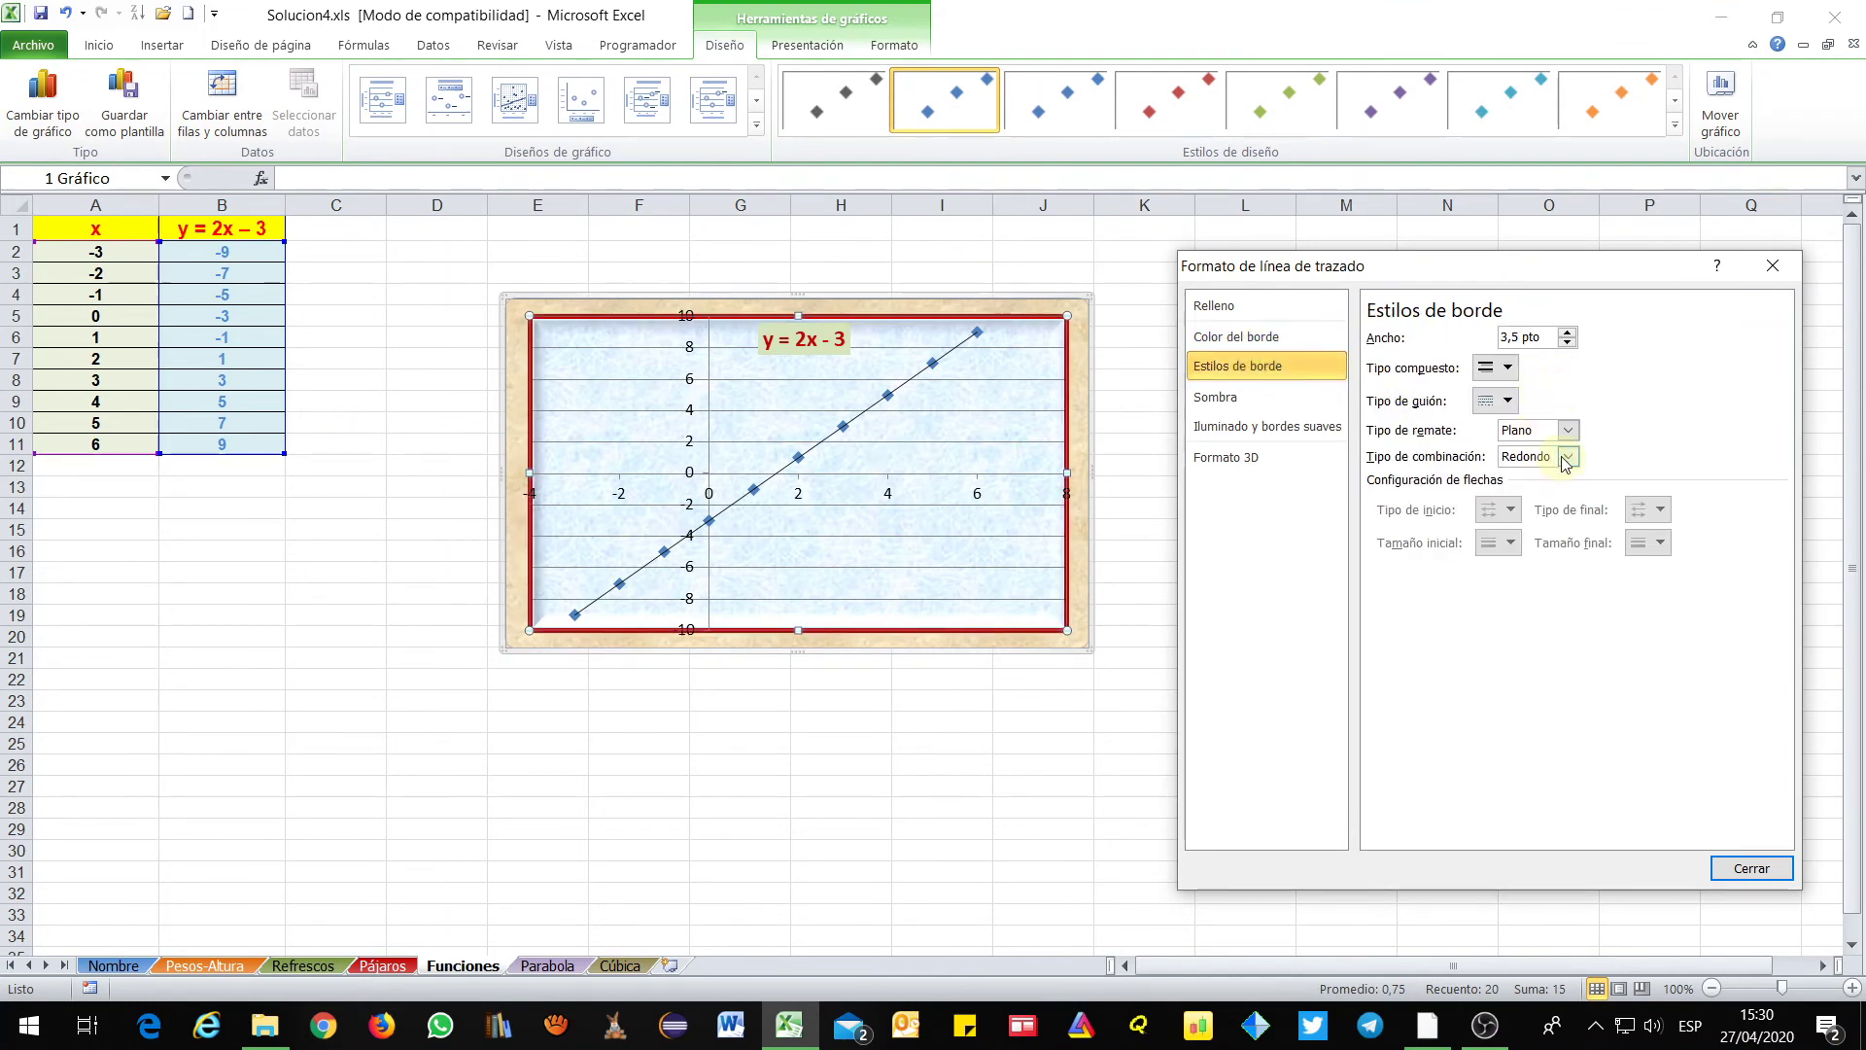
click(1271, 403)
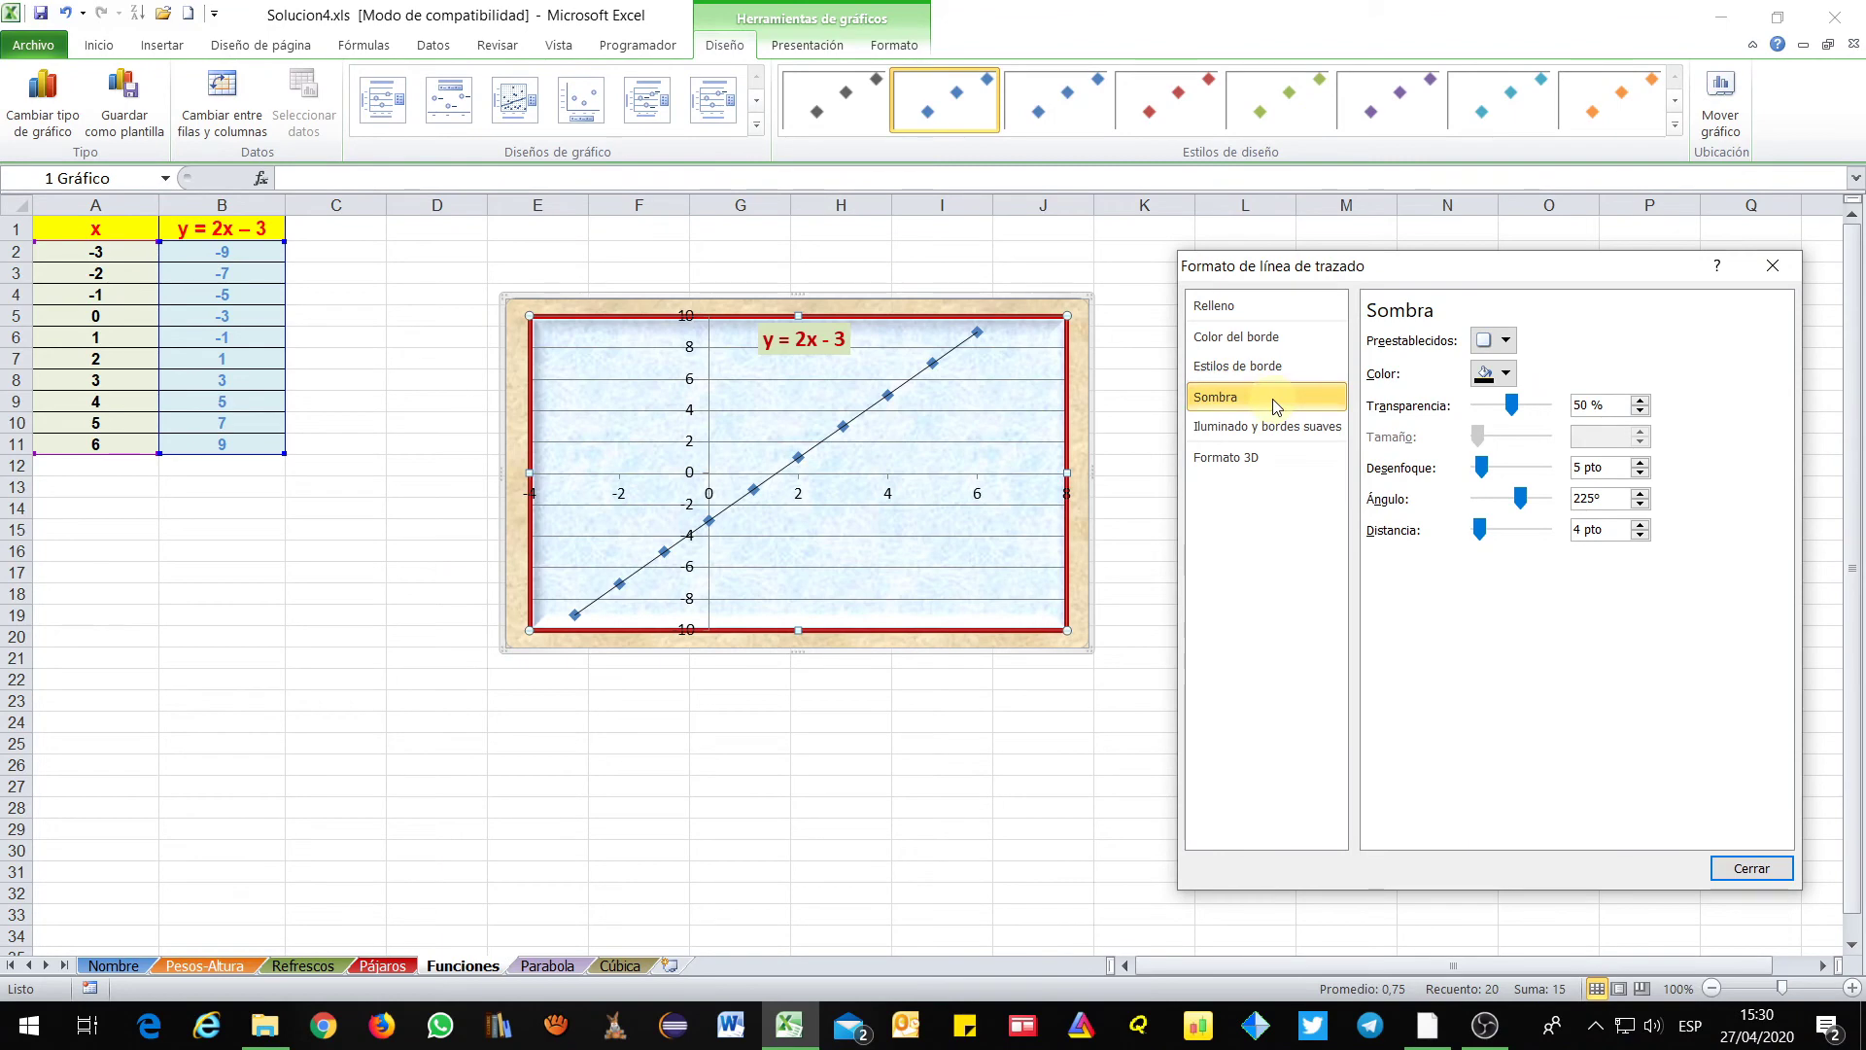
click(1279, 432)
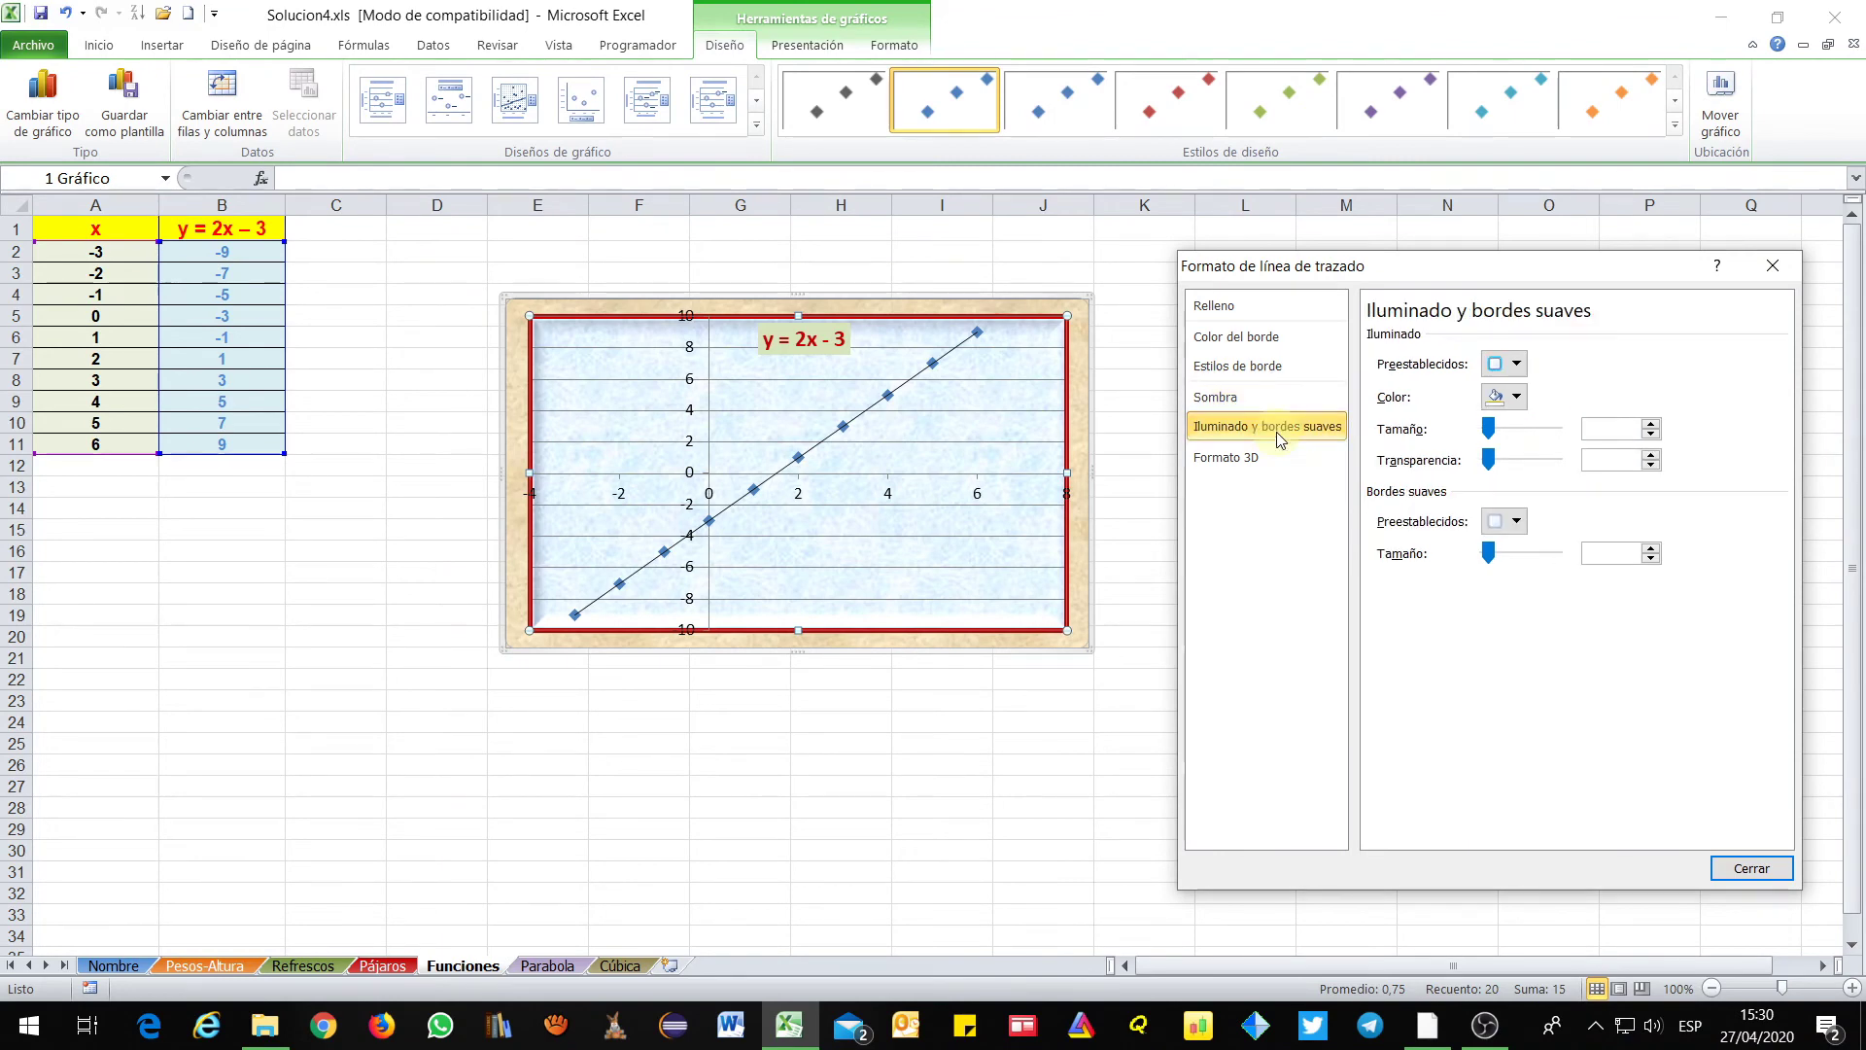
Finish formatting the plot area and move the chart beside the value table, over about columns C to H from row 1
click(773, 696)
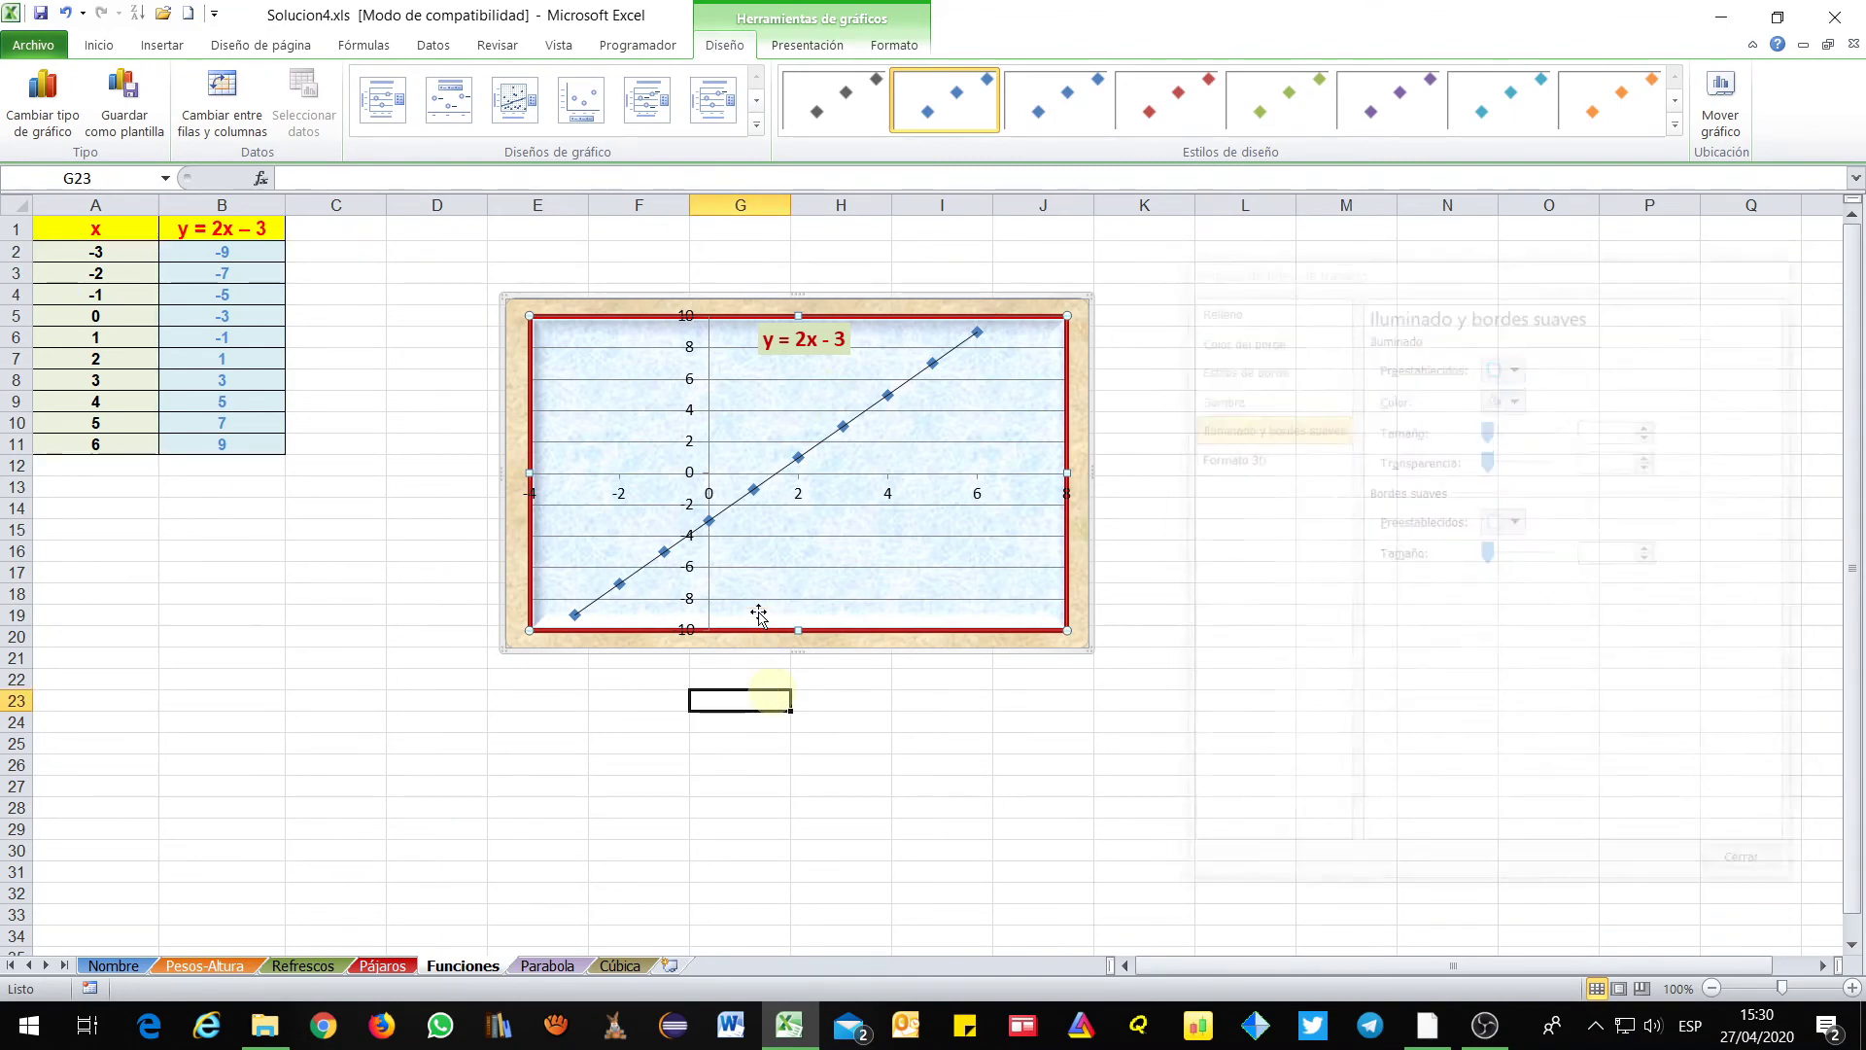
click(1749, 832)
click(1346, 658)
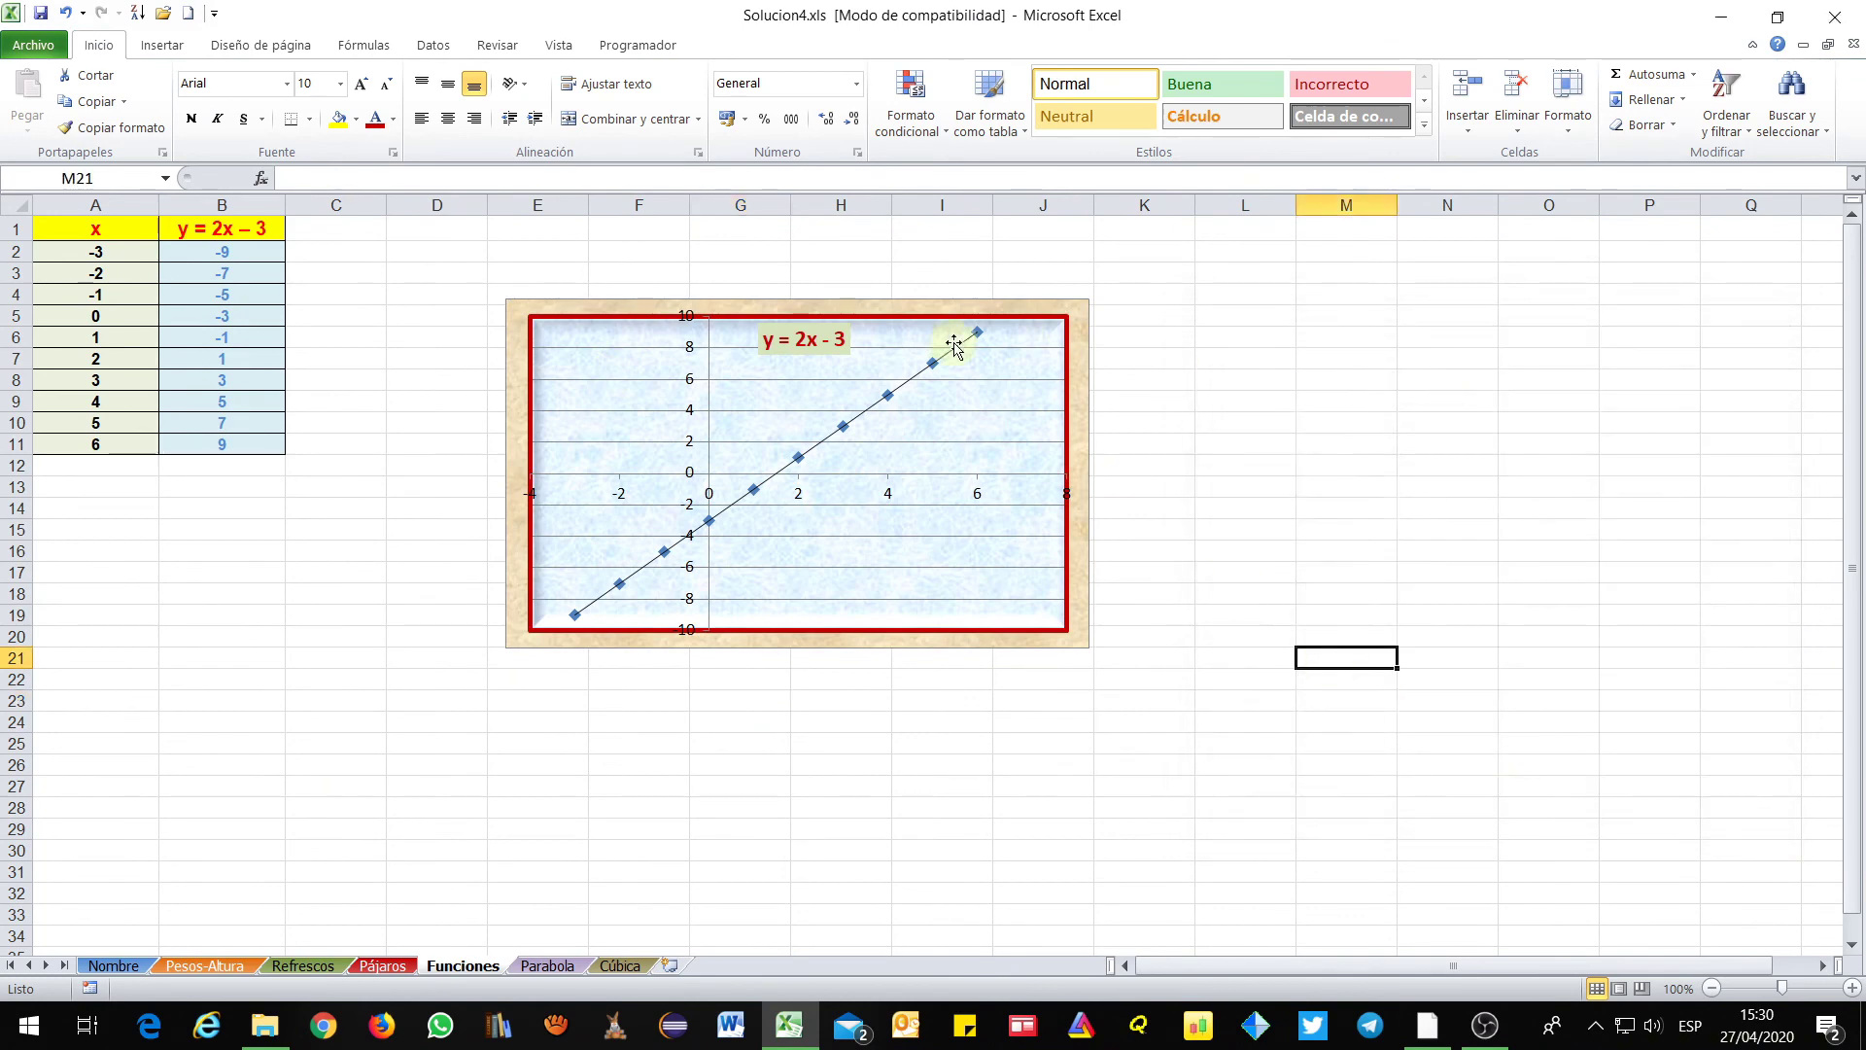
drag(931, 318, 741, 246)
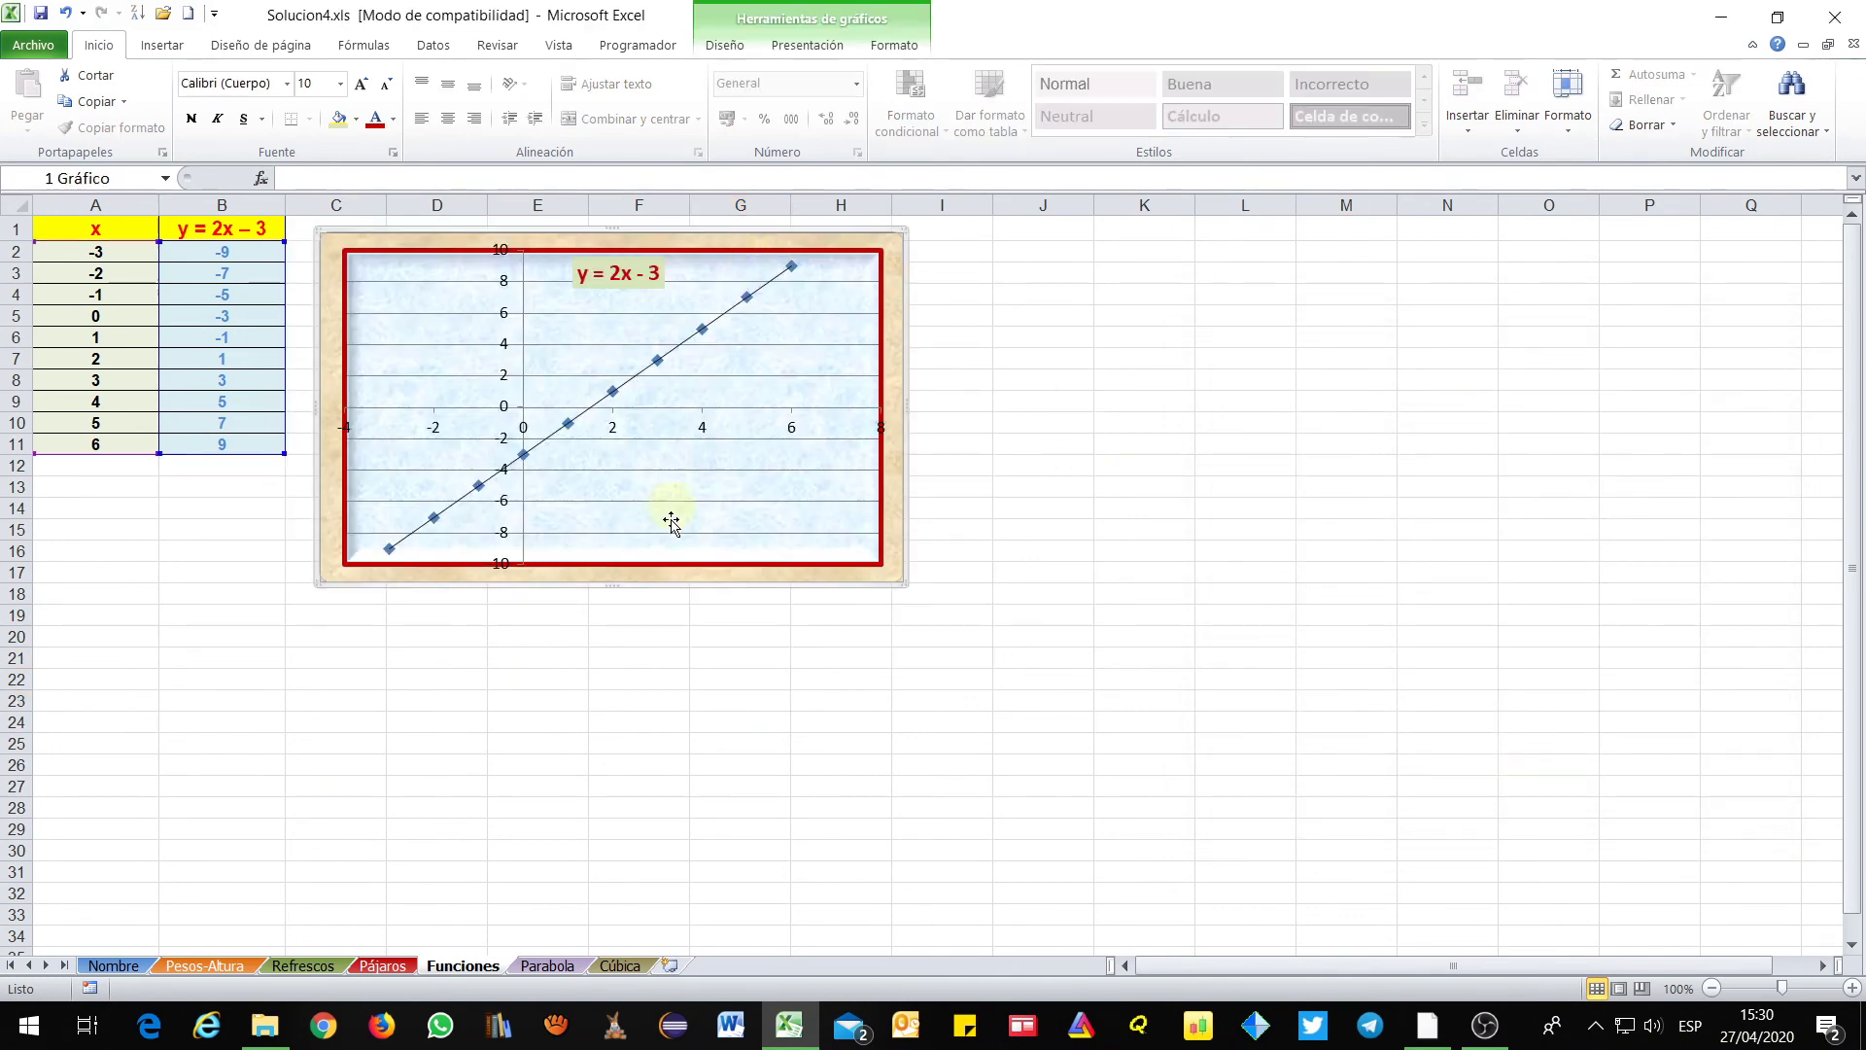
Open the Parabola sheet and, consulting Apuntes-4.pdf in Acrobat Reader, enter point A in B2:C2 as x = -3, y = 6
click(550, 965)
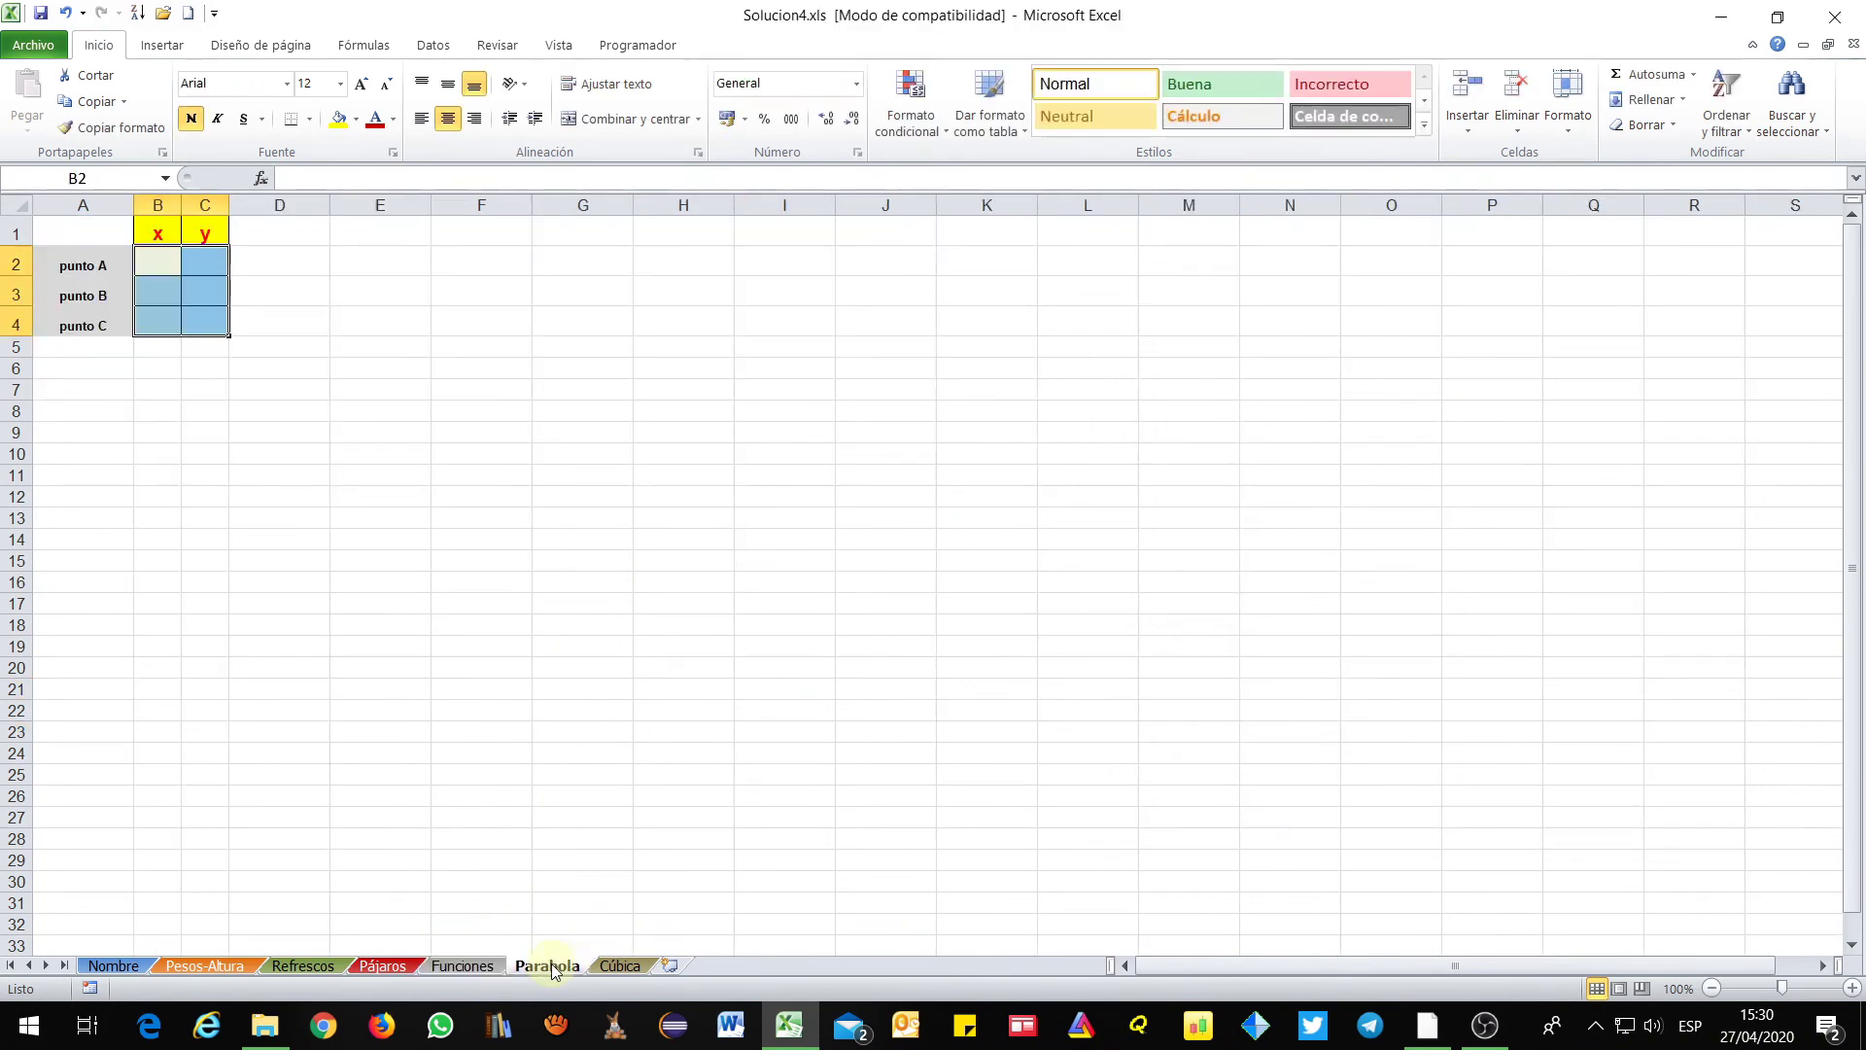
click(1427, 1026)
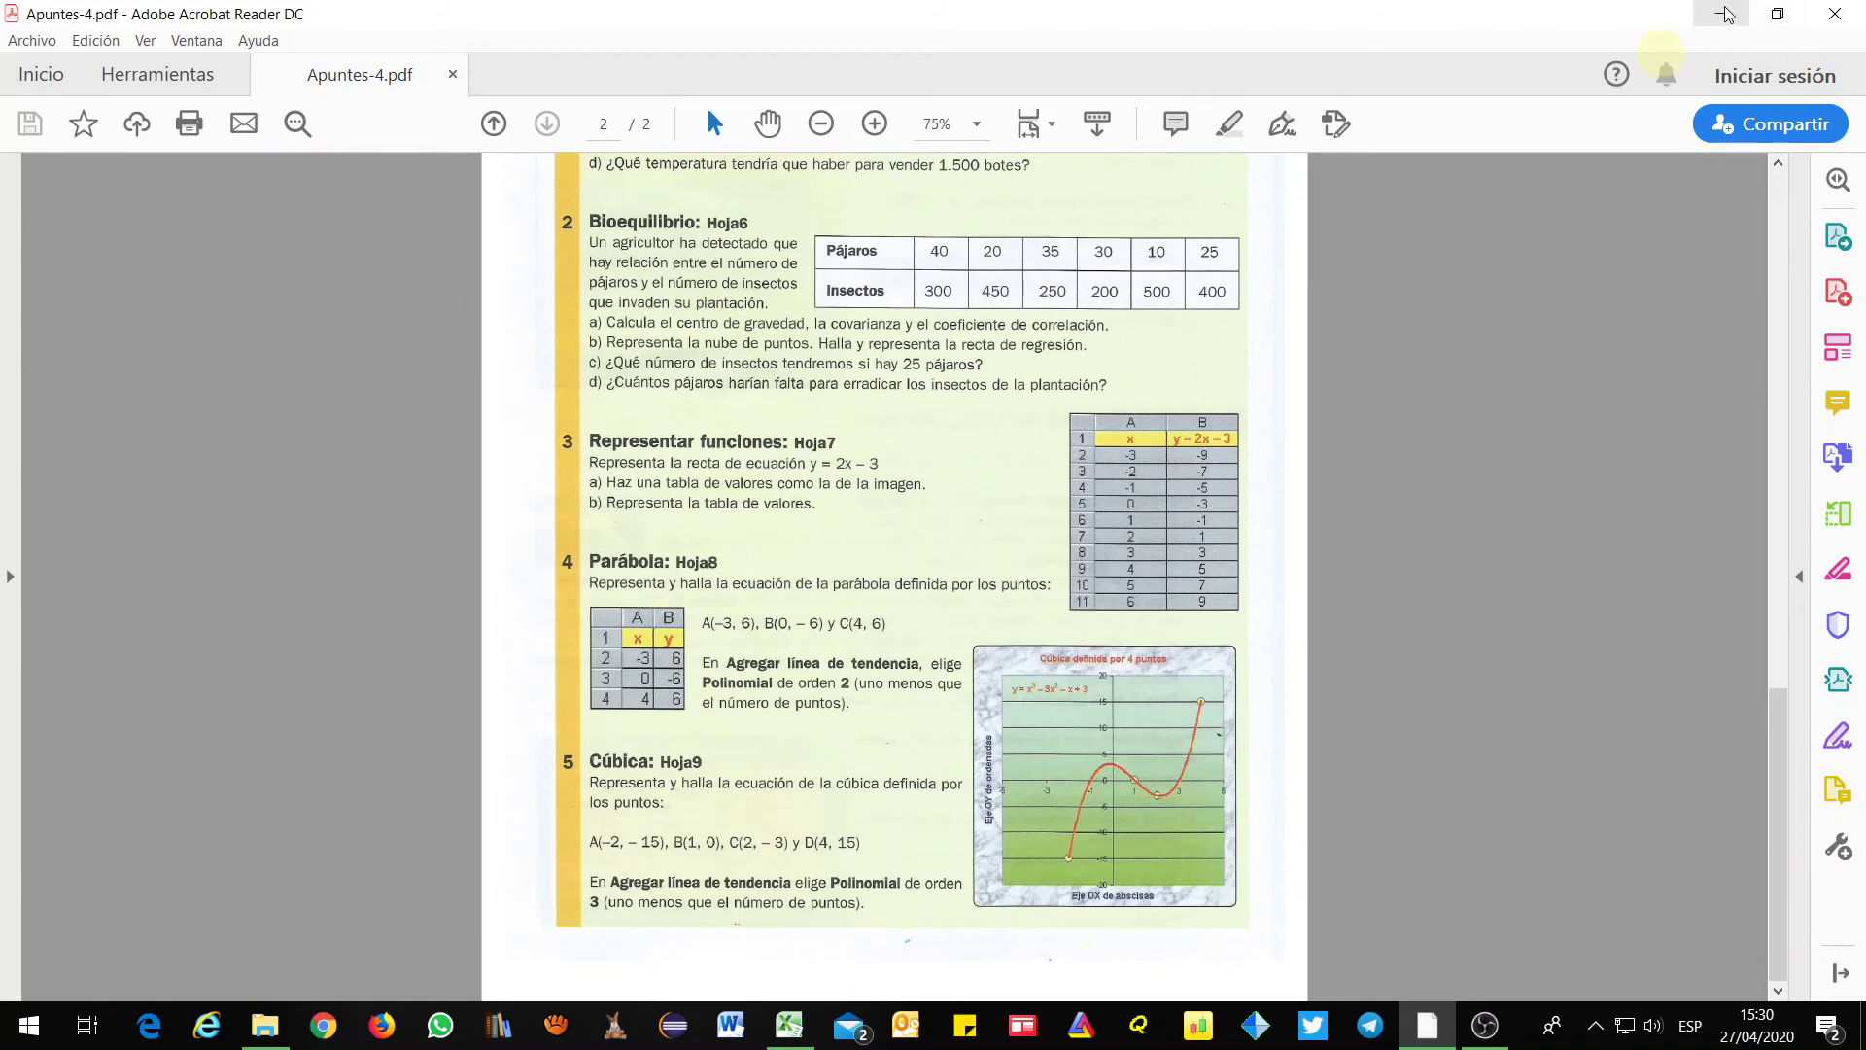
click(1777, 13)
click(160, 261)
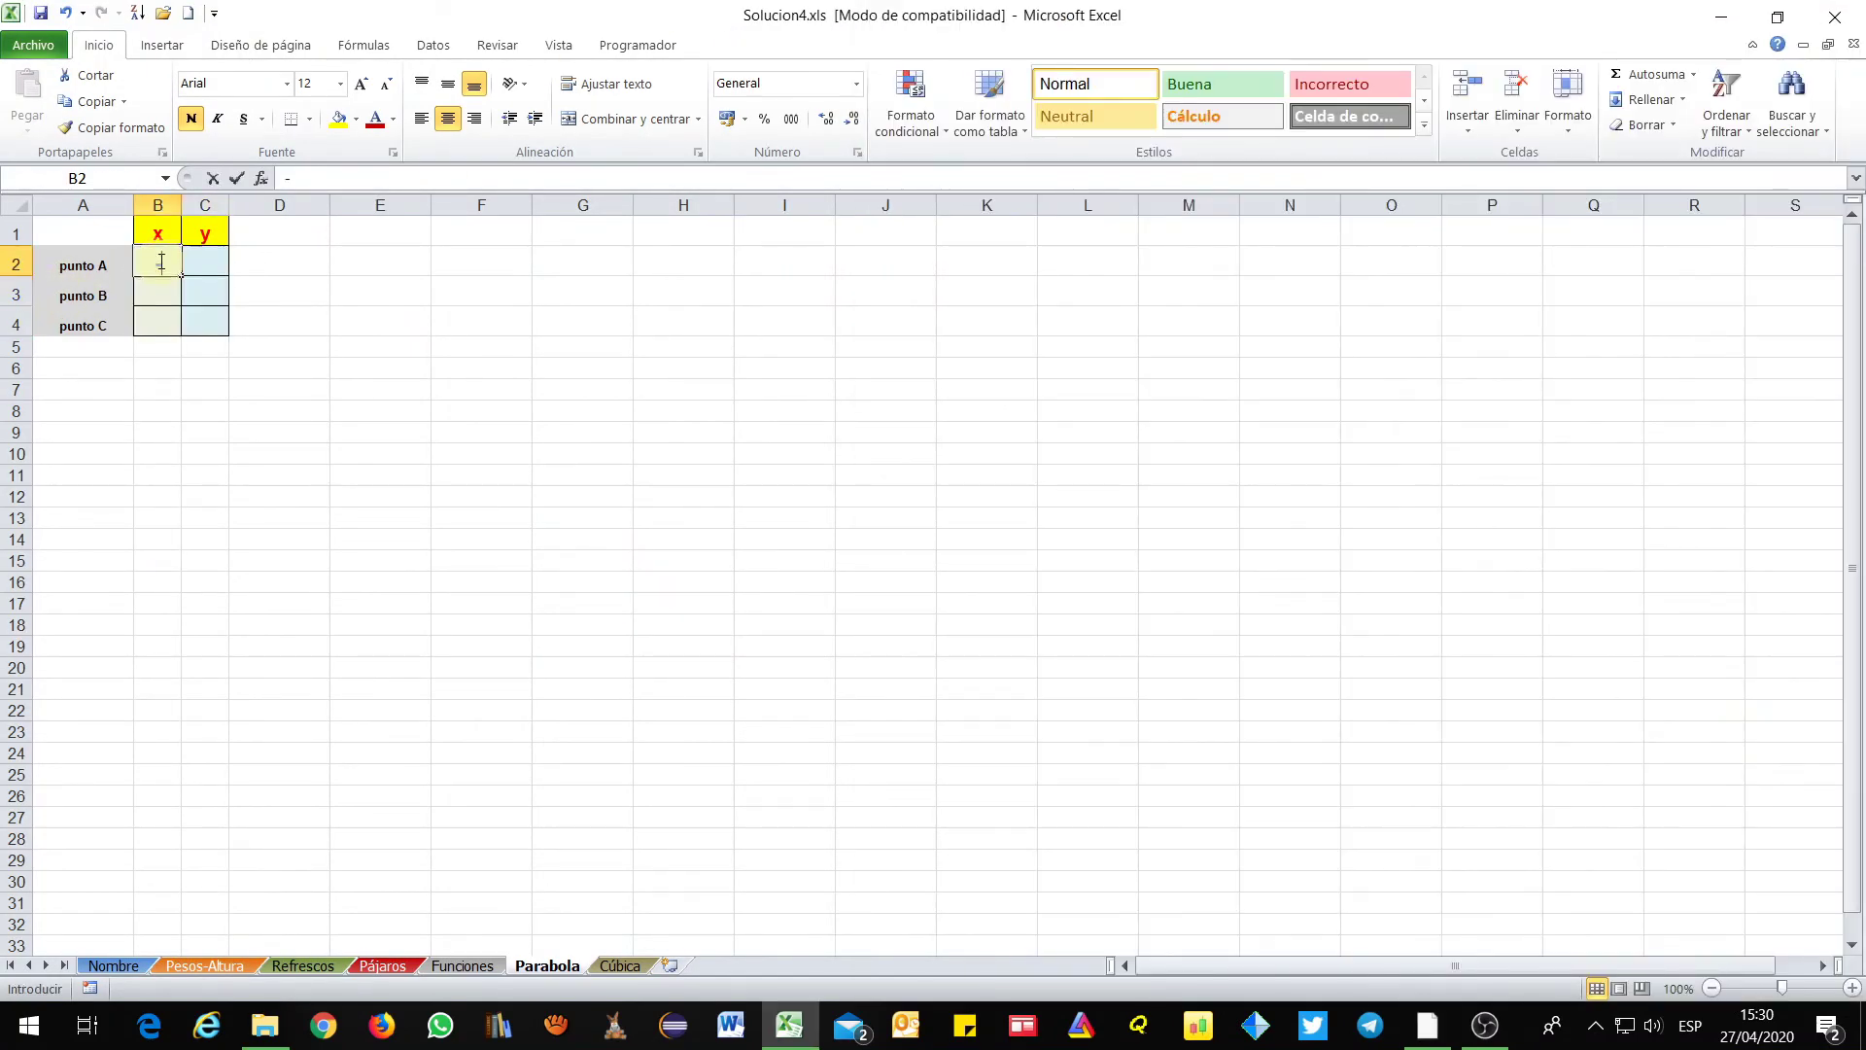
text(-3)
click(211, 266)
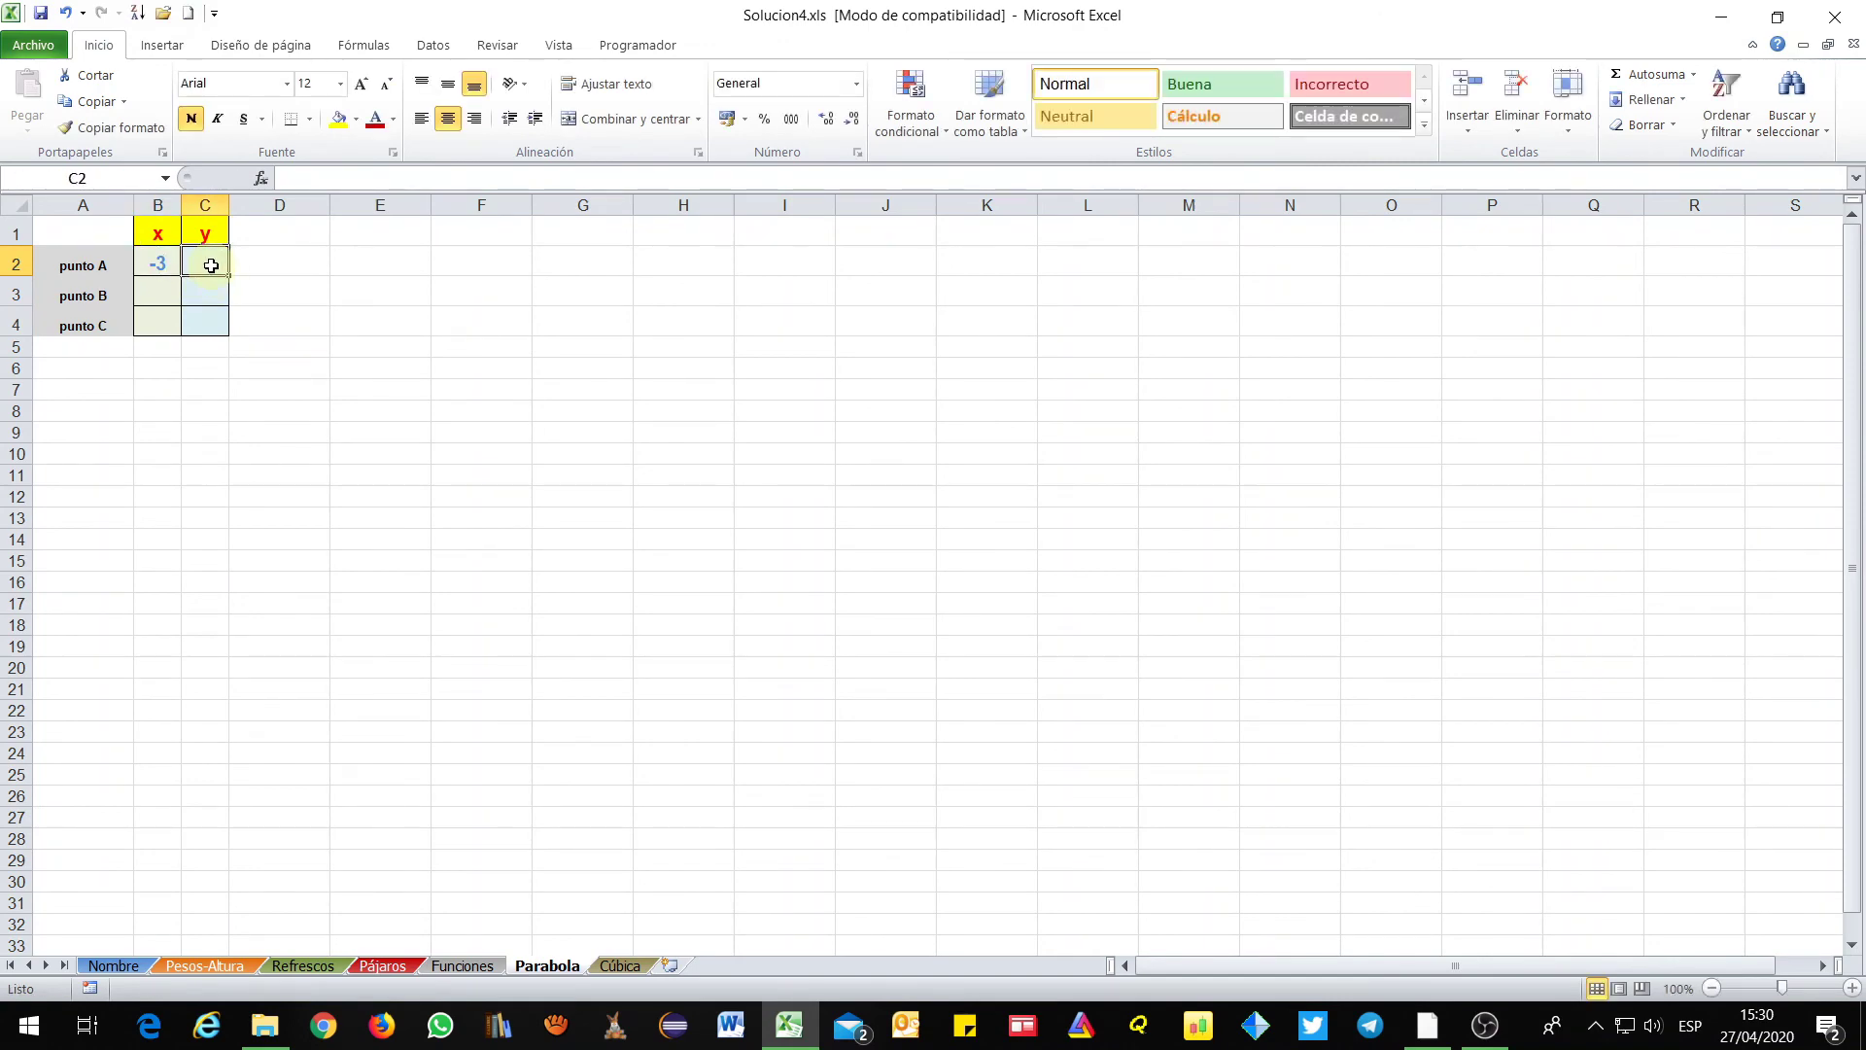
text(6)
Check point B in the exercise PDF and enter its coordinates in B3:C3 as x = 0, y = -6
click(1427, 1025)
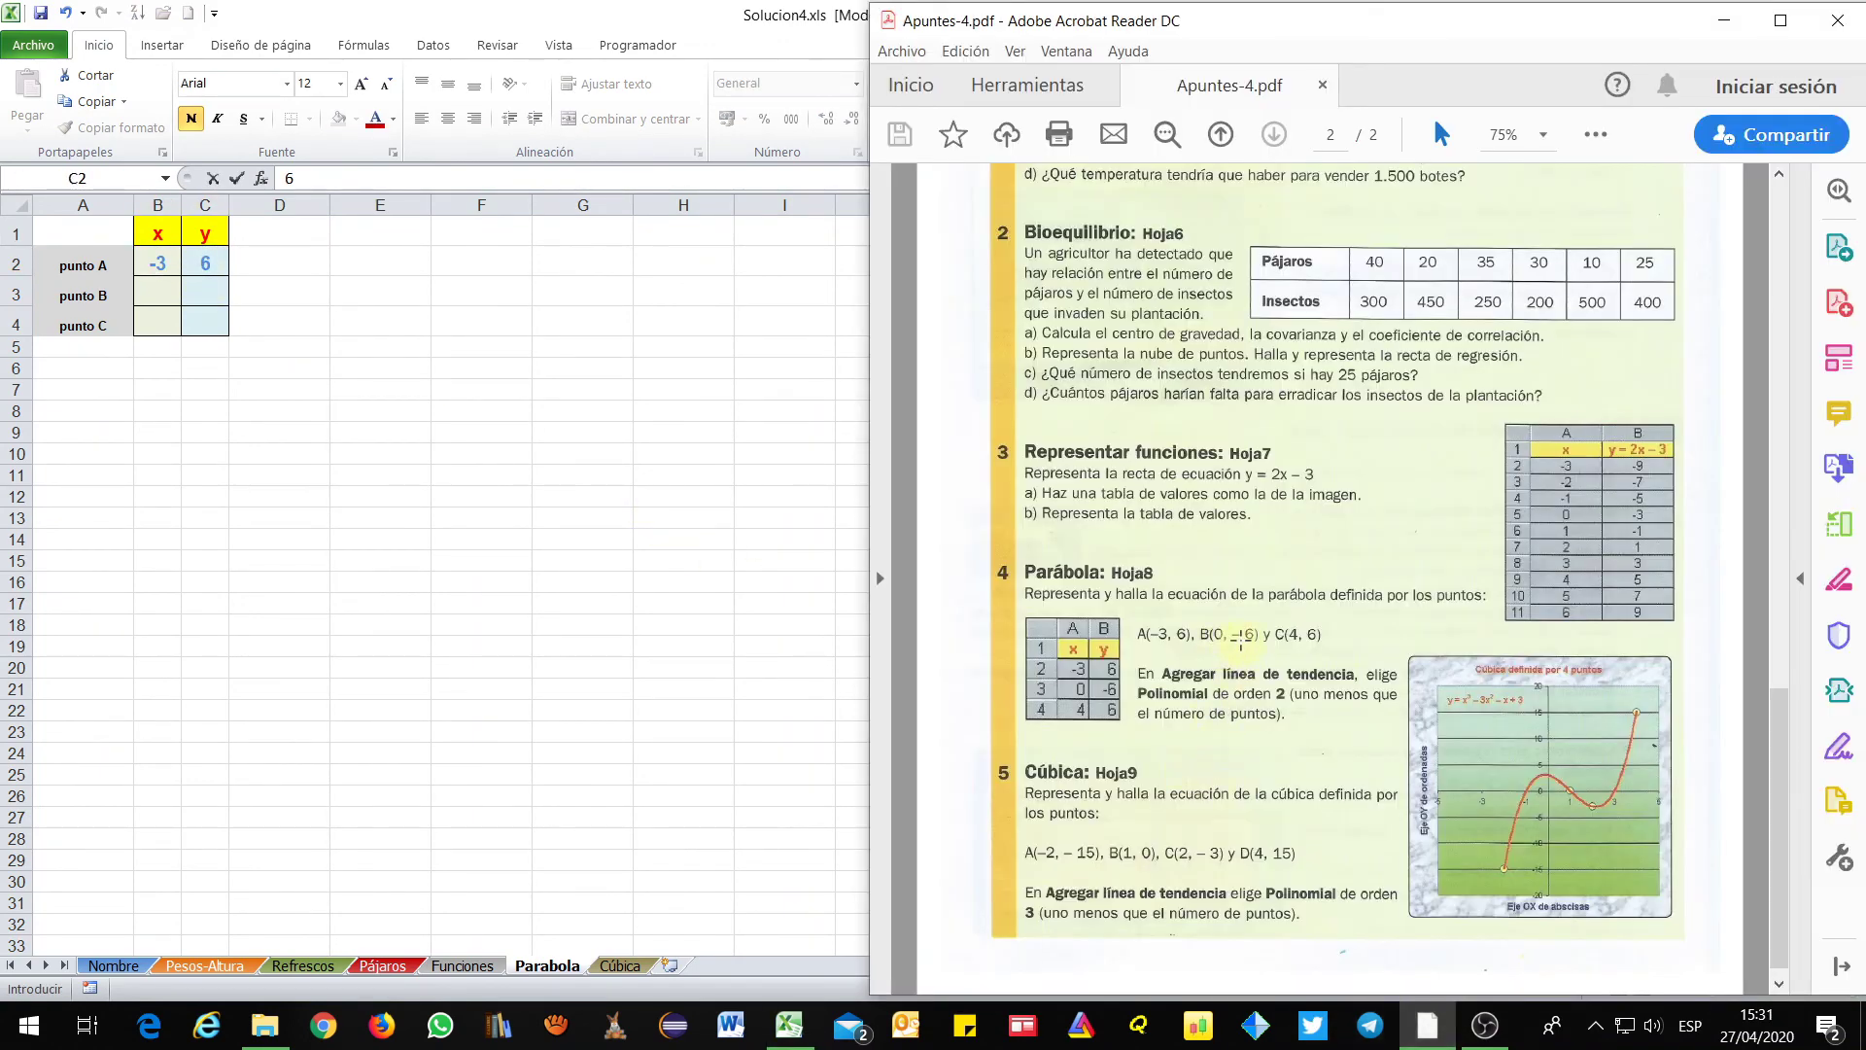
click(156, 288)
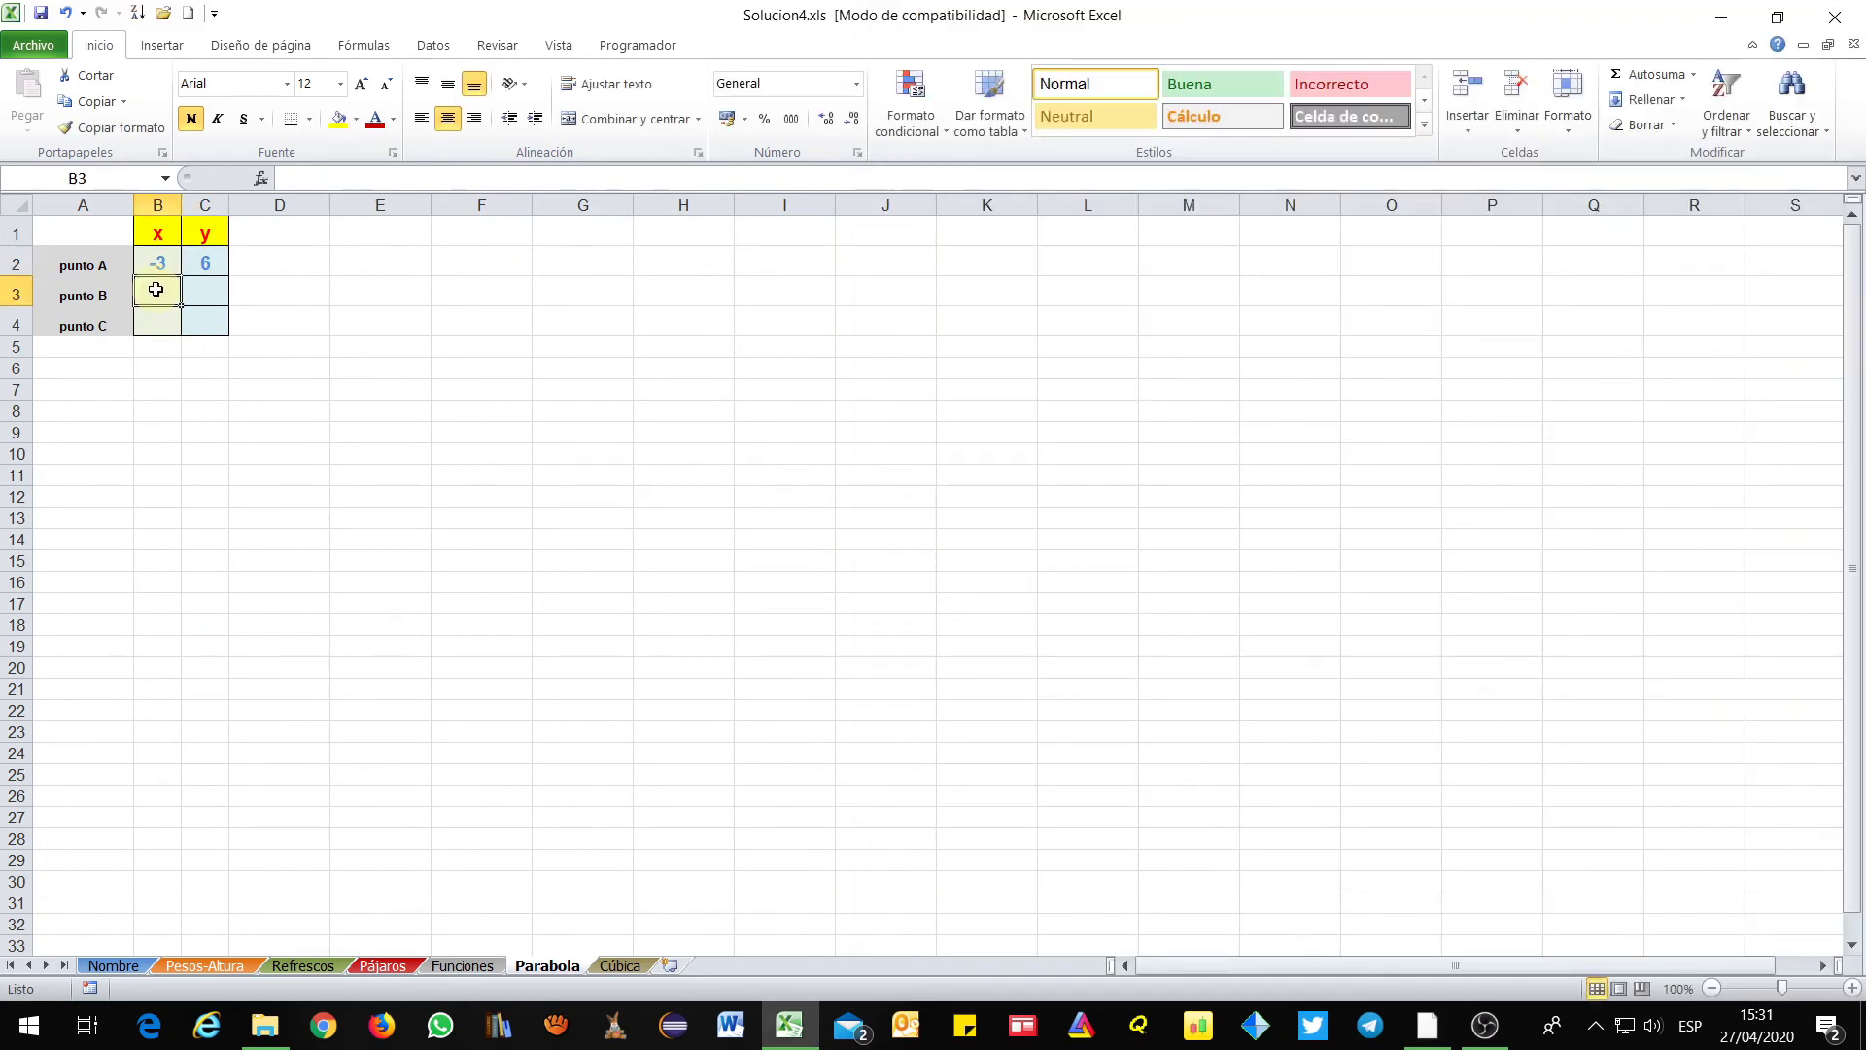
text(0)
key(Tab)
text(-6)
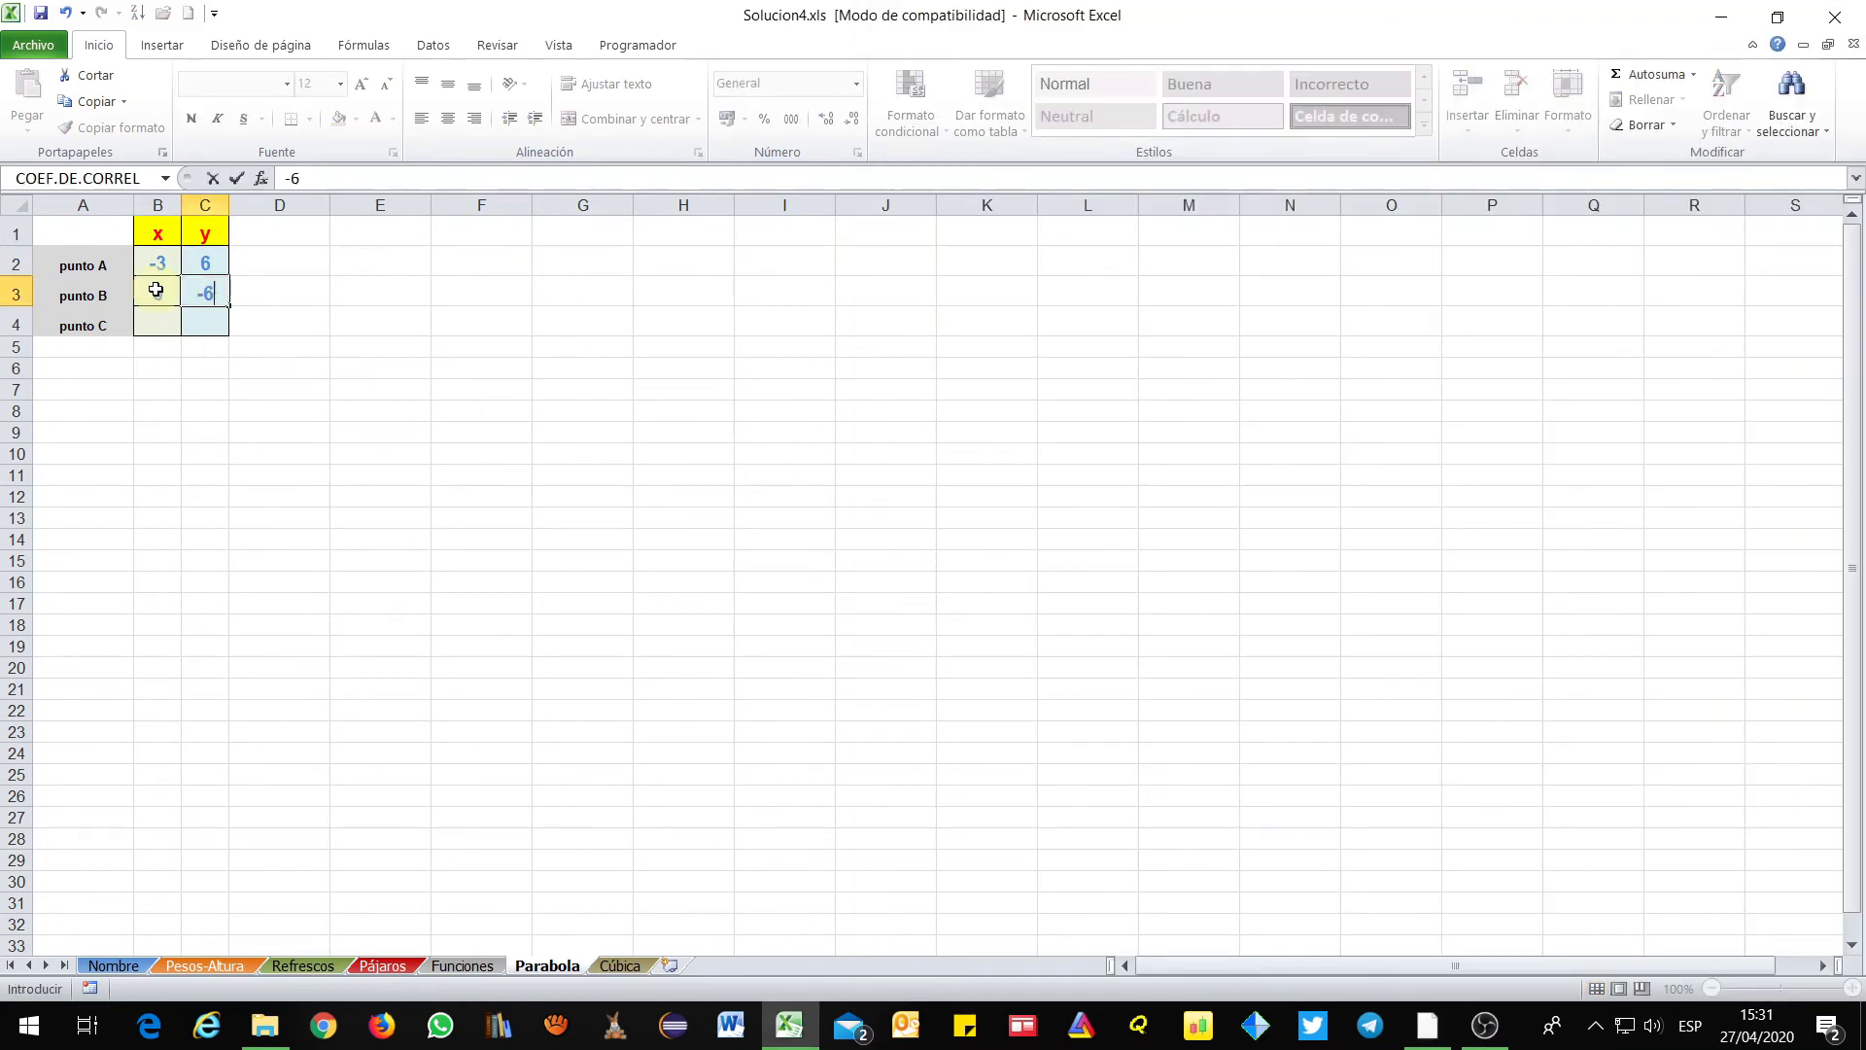
click(158, 323)
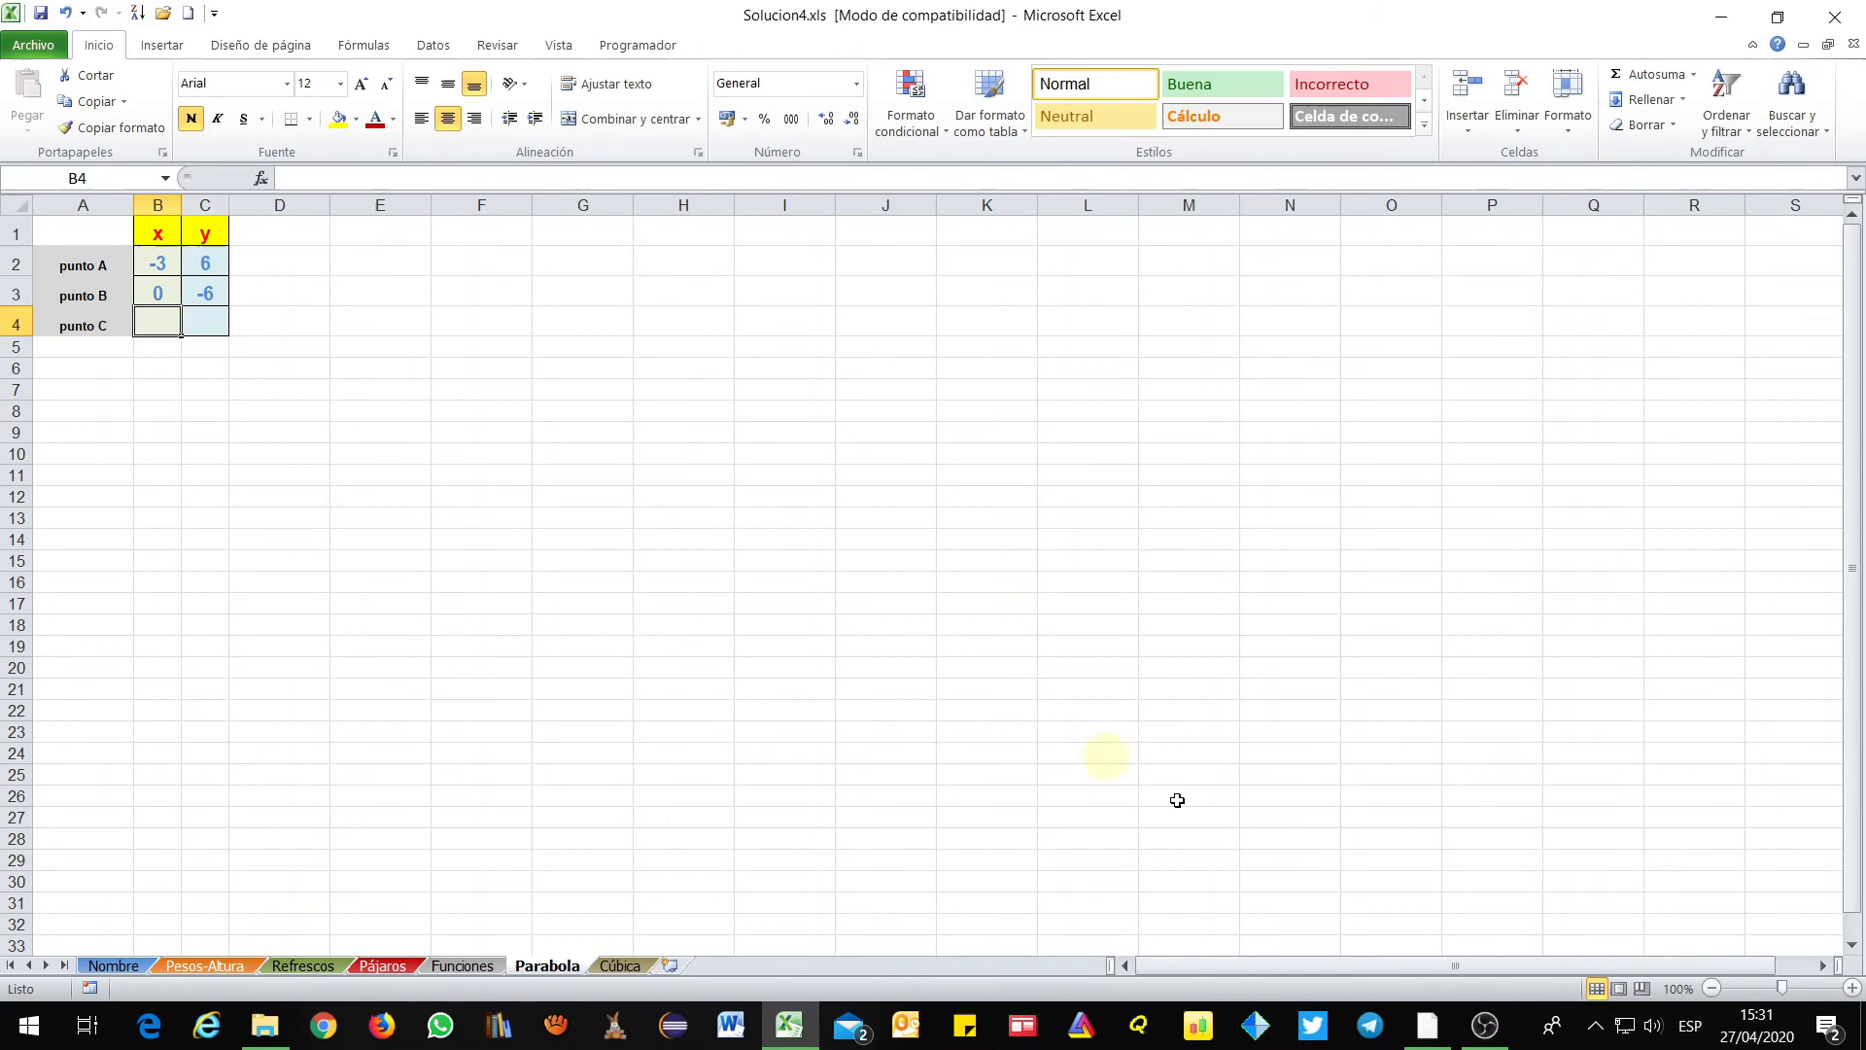
Enter point C from the exercise PDF in B4:C4 as x = 4, y = 6, and select the coordinates B2:C4
click(1427, 1025)
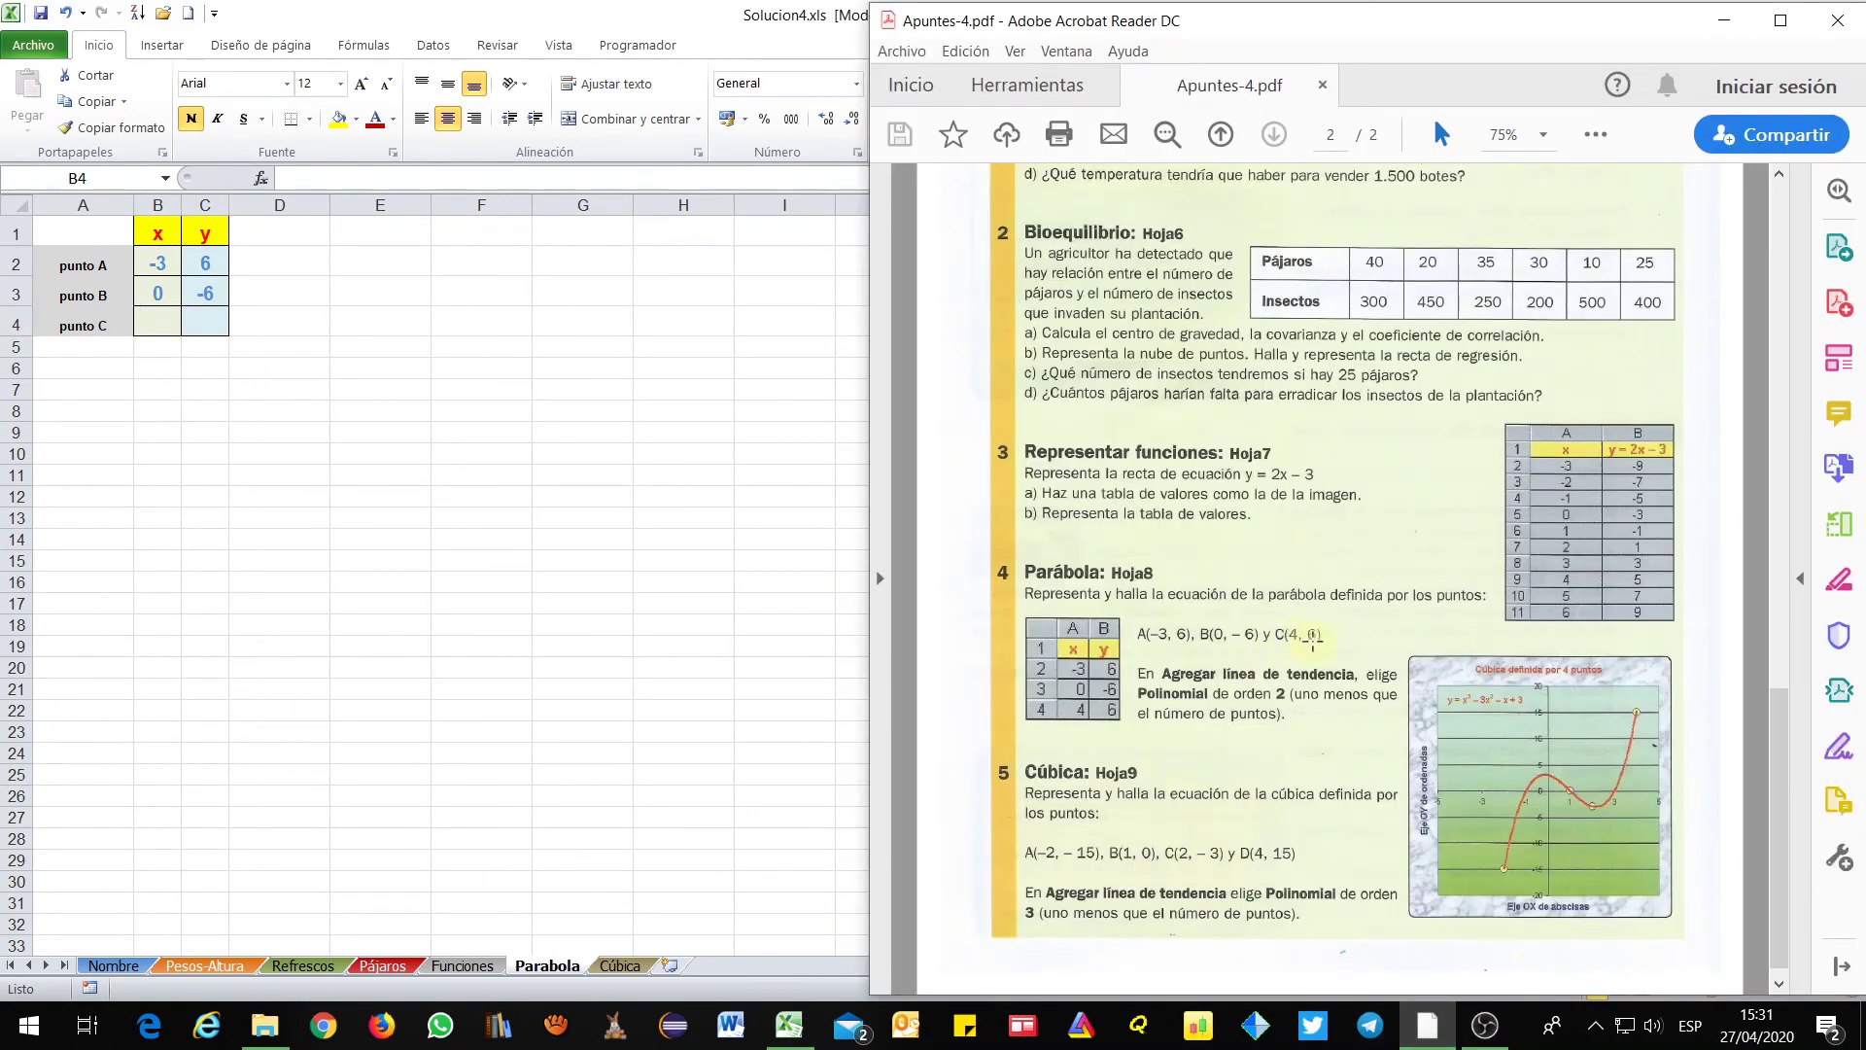
click(147, 311)
text(4)
key(Tab)
text(6)
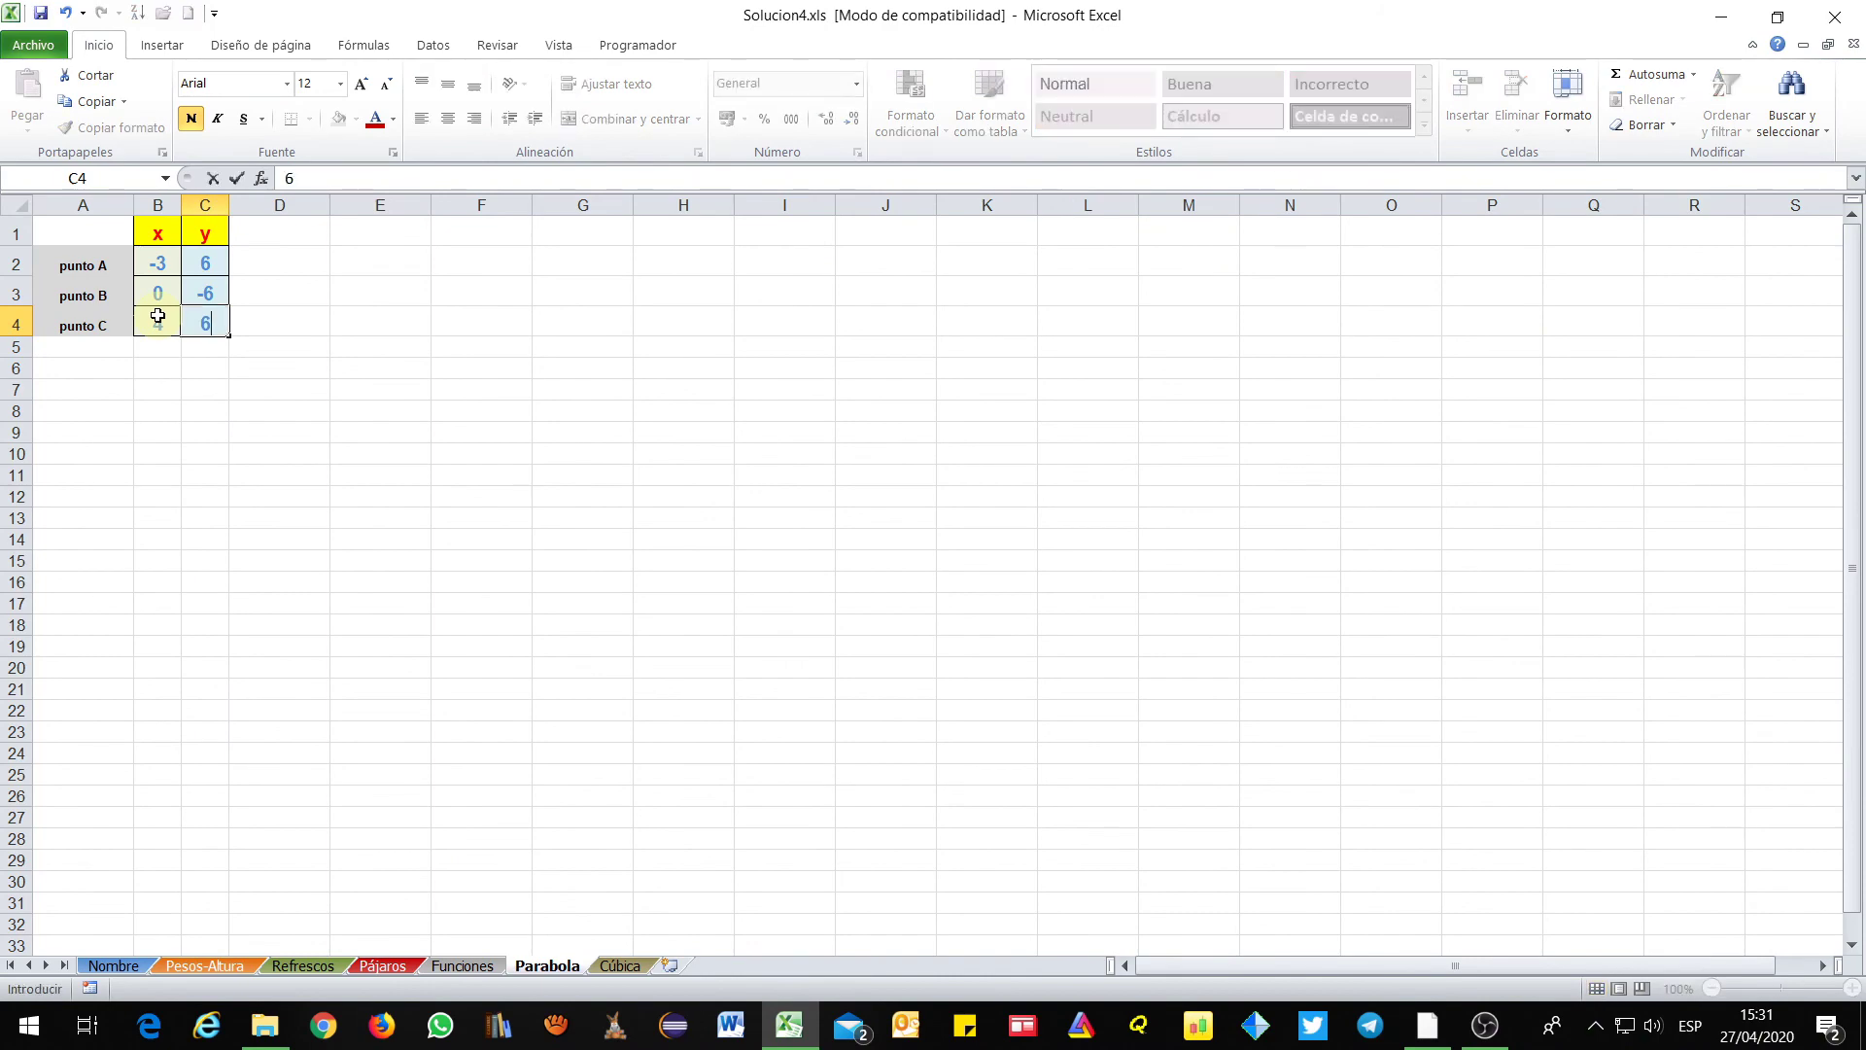
click(263, 408)
drag(155, 259, 215, 317)
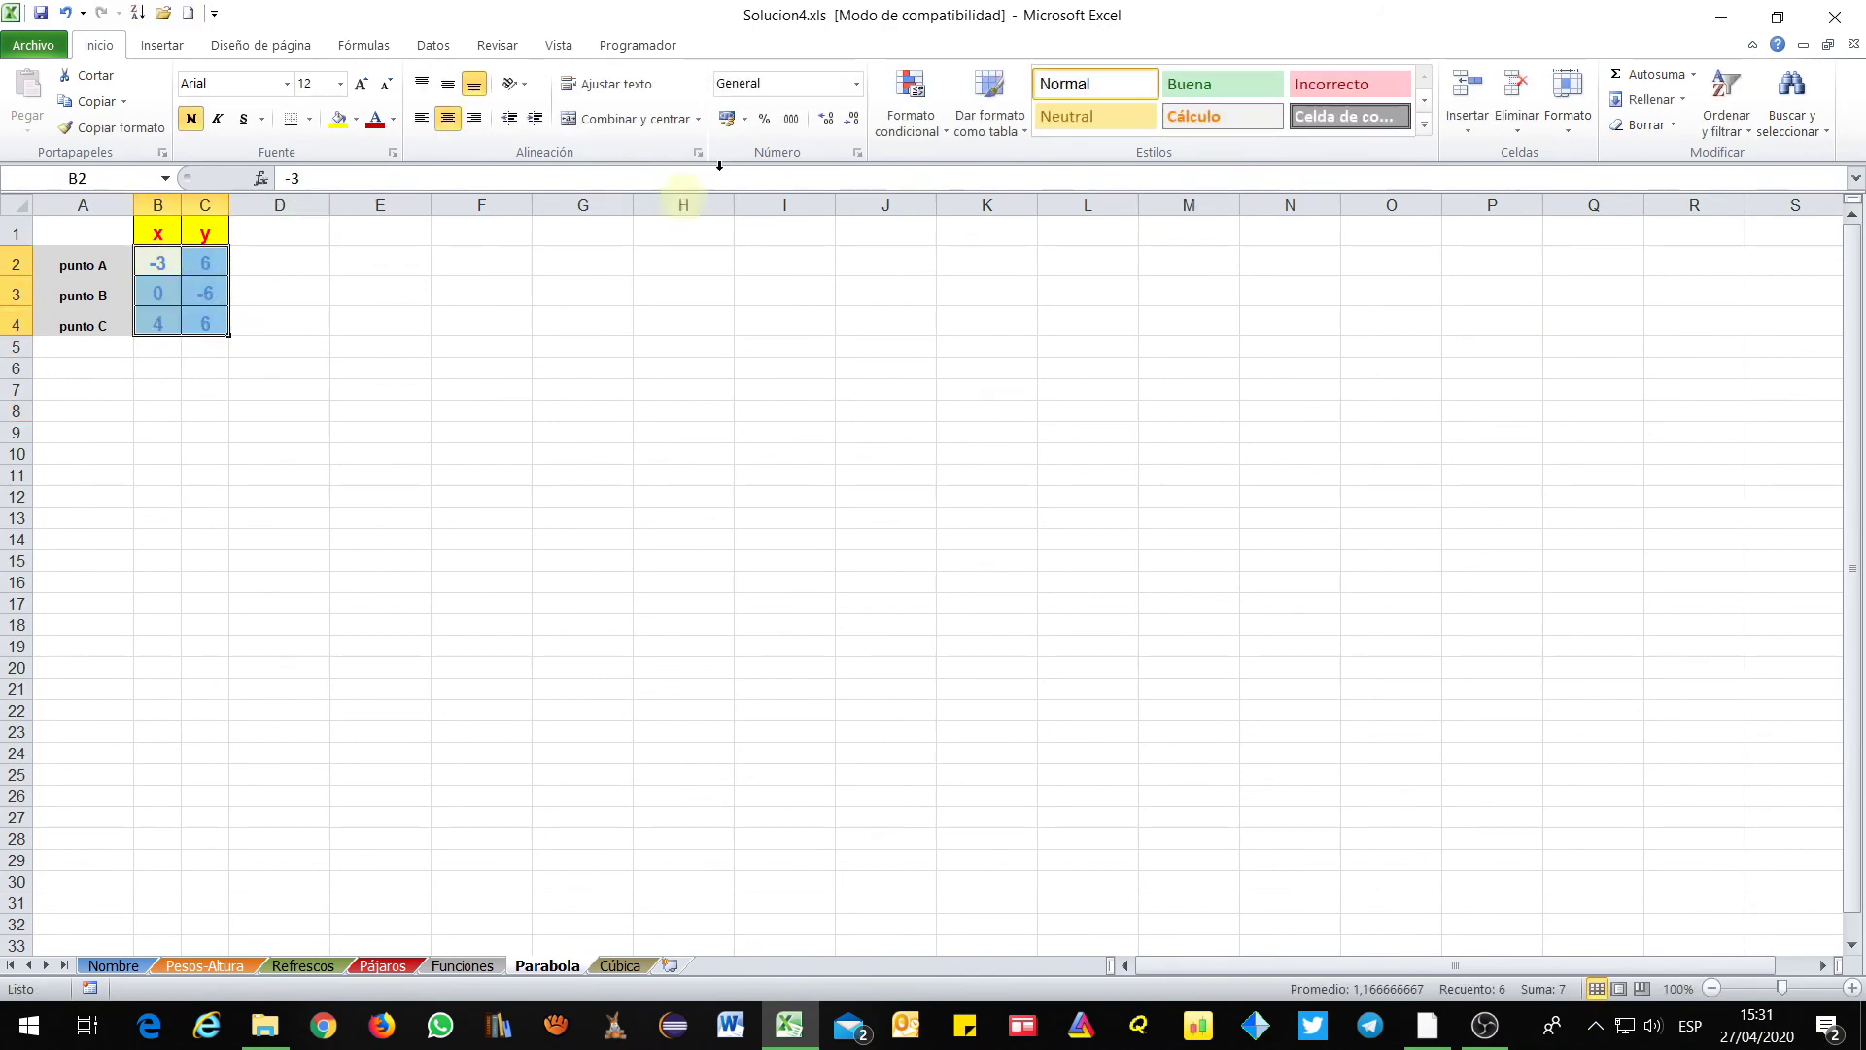
Insert a markers-only scatter chart from the parabola coordinates B2:C4 and delete its legend
click(165, 46)
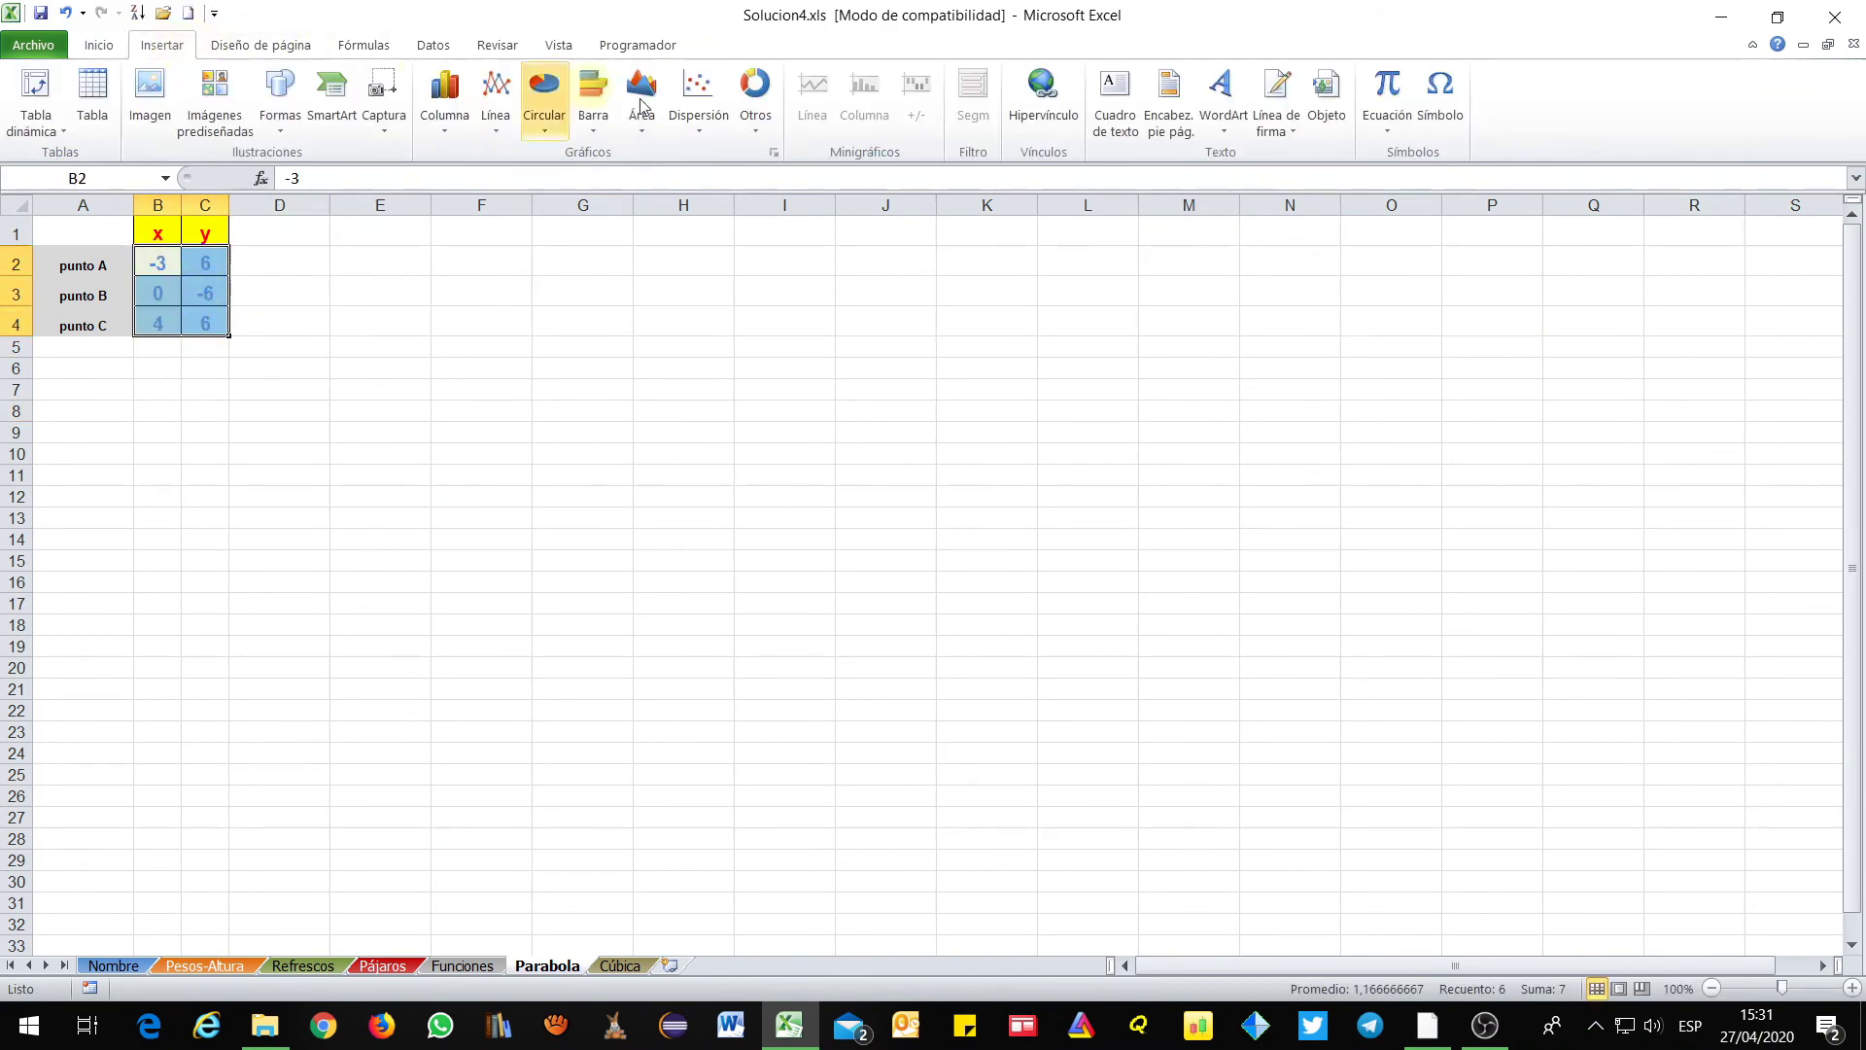
click(699, 92)
click(694, 208)
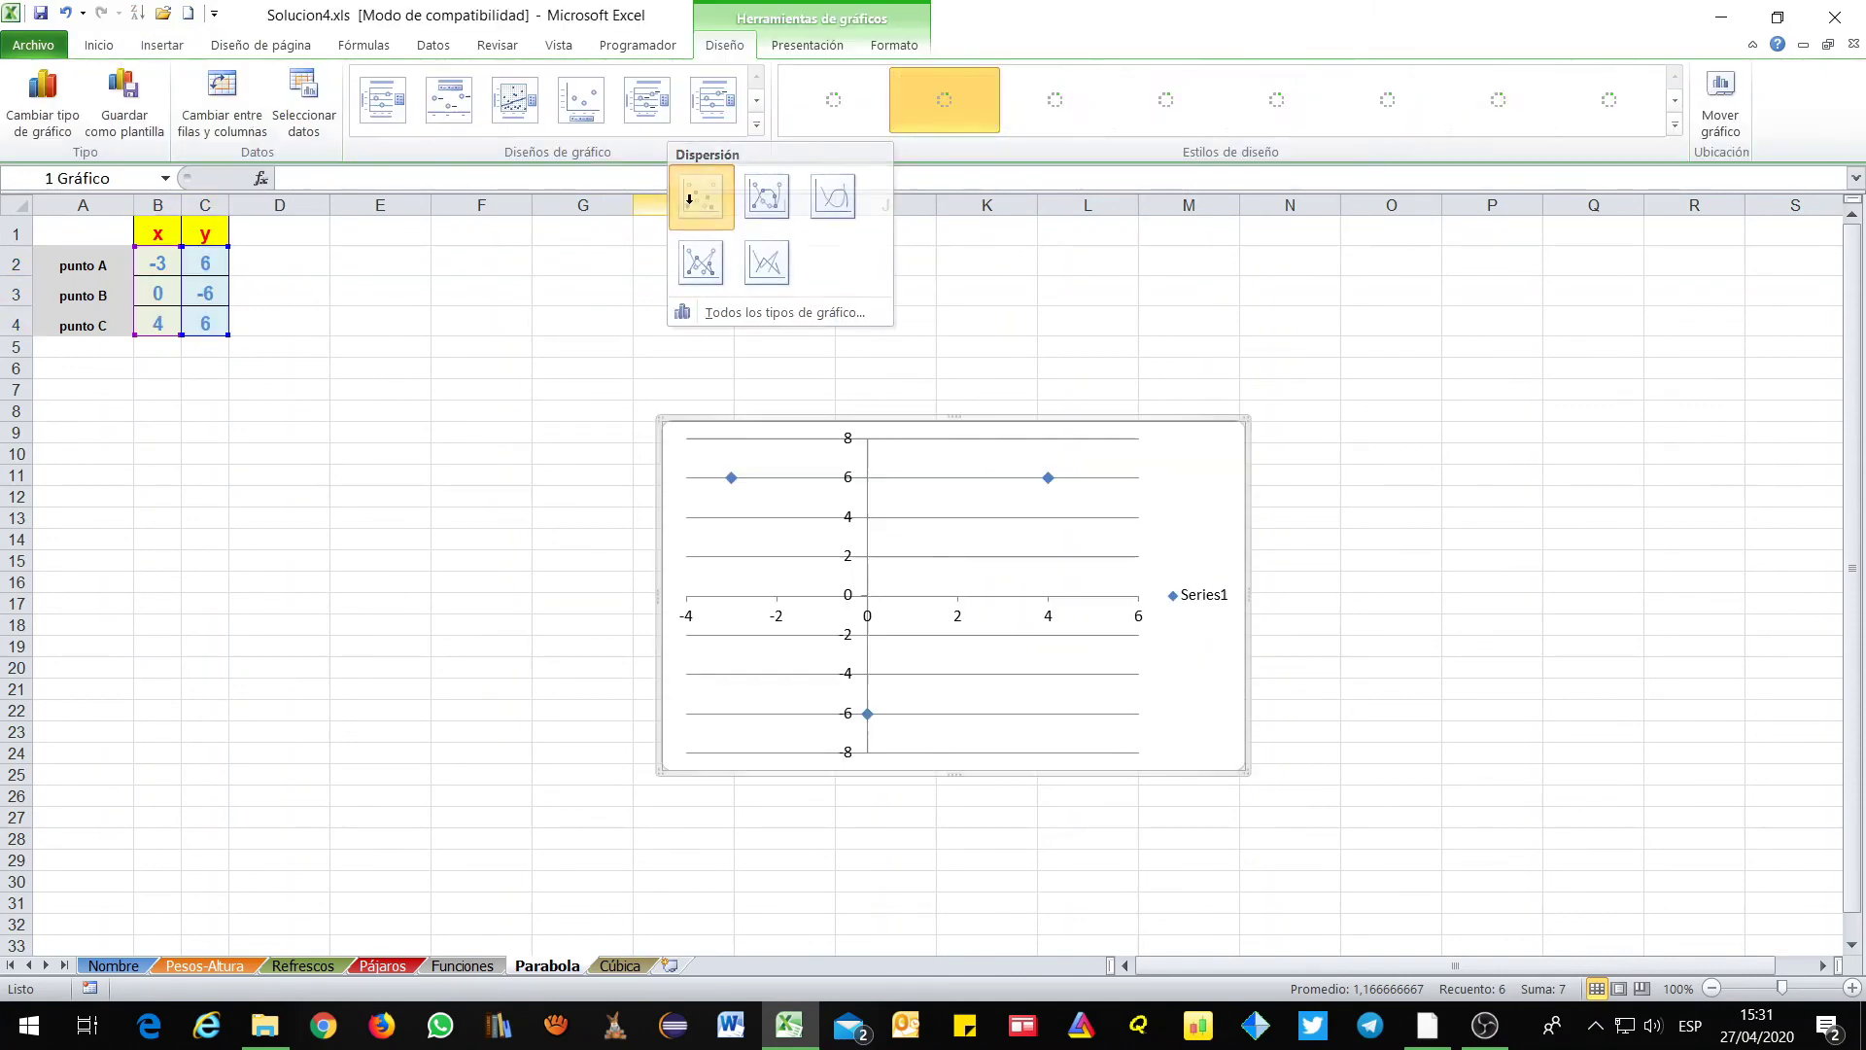
click(1209, 607)
key(Delete)
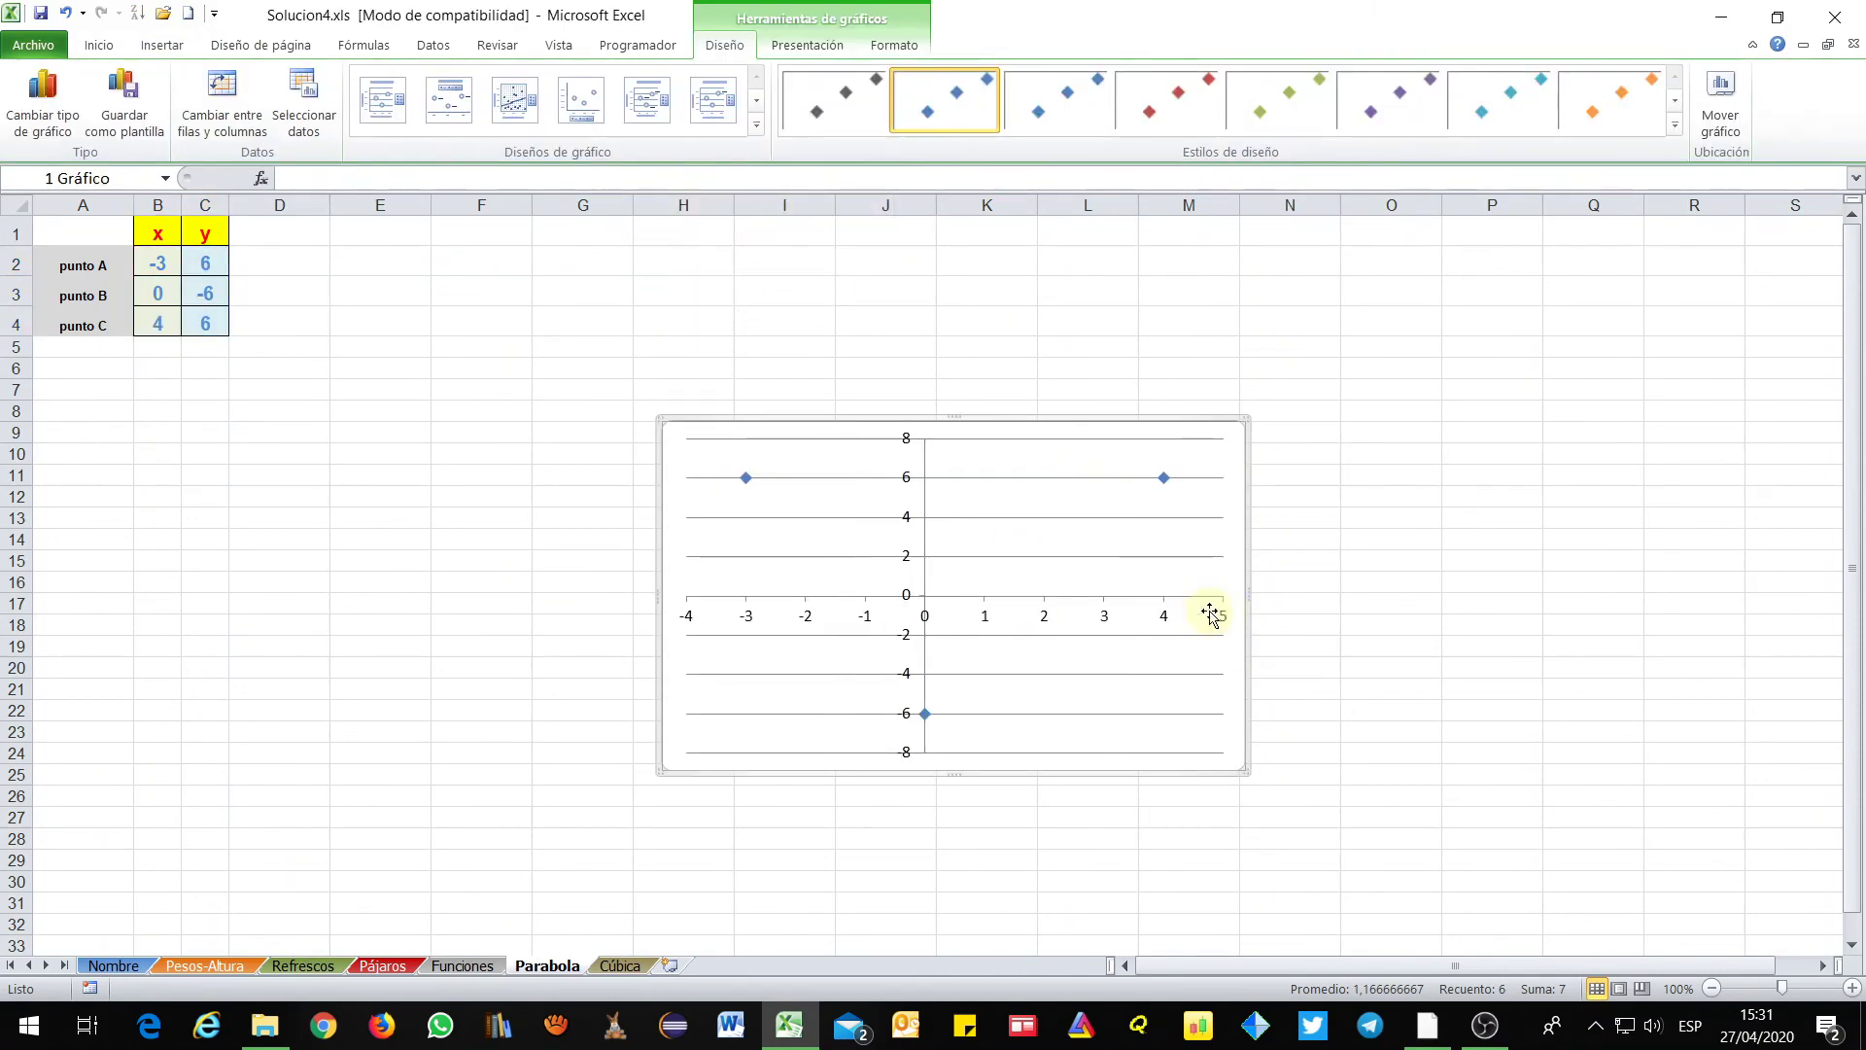
Add a polynomial trendline of order 2 to the parabola points and display its equation on the chart
right_click(1166, 483)
click(1244, 661)
click(1448, 484)
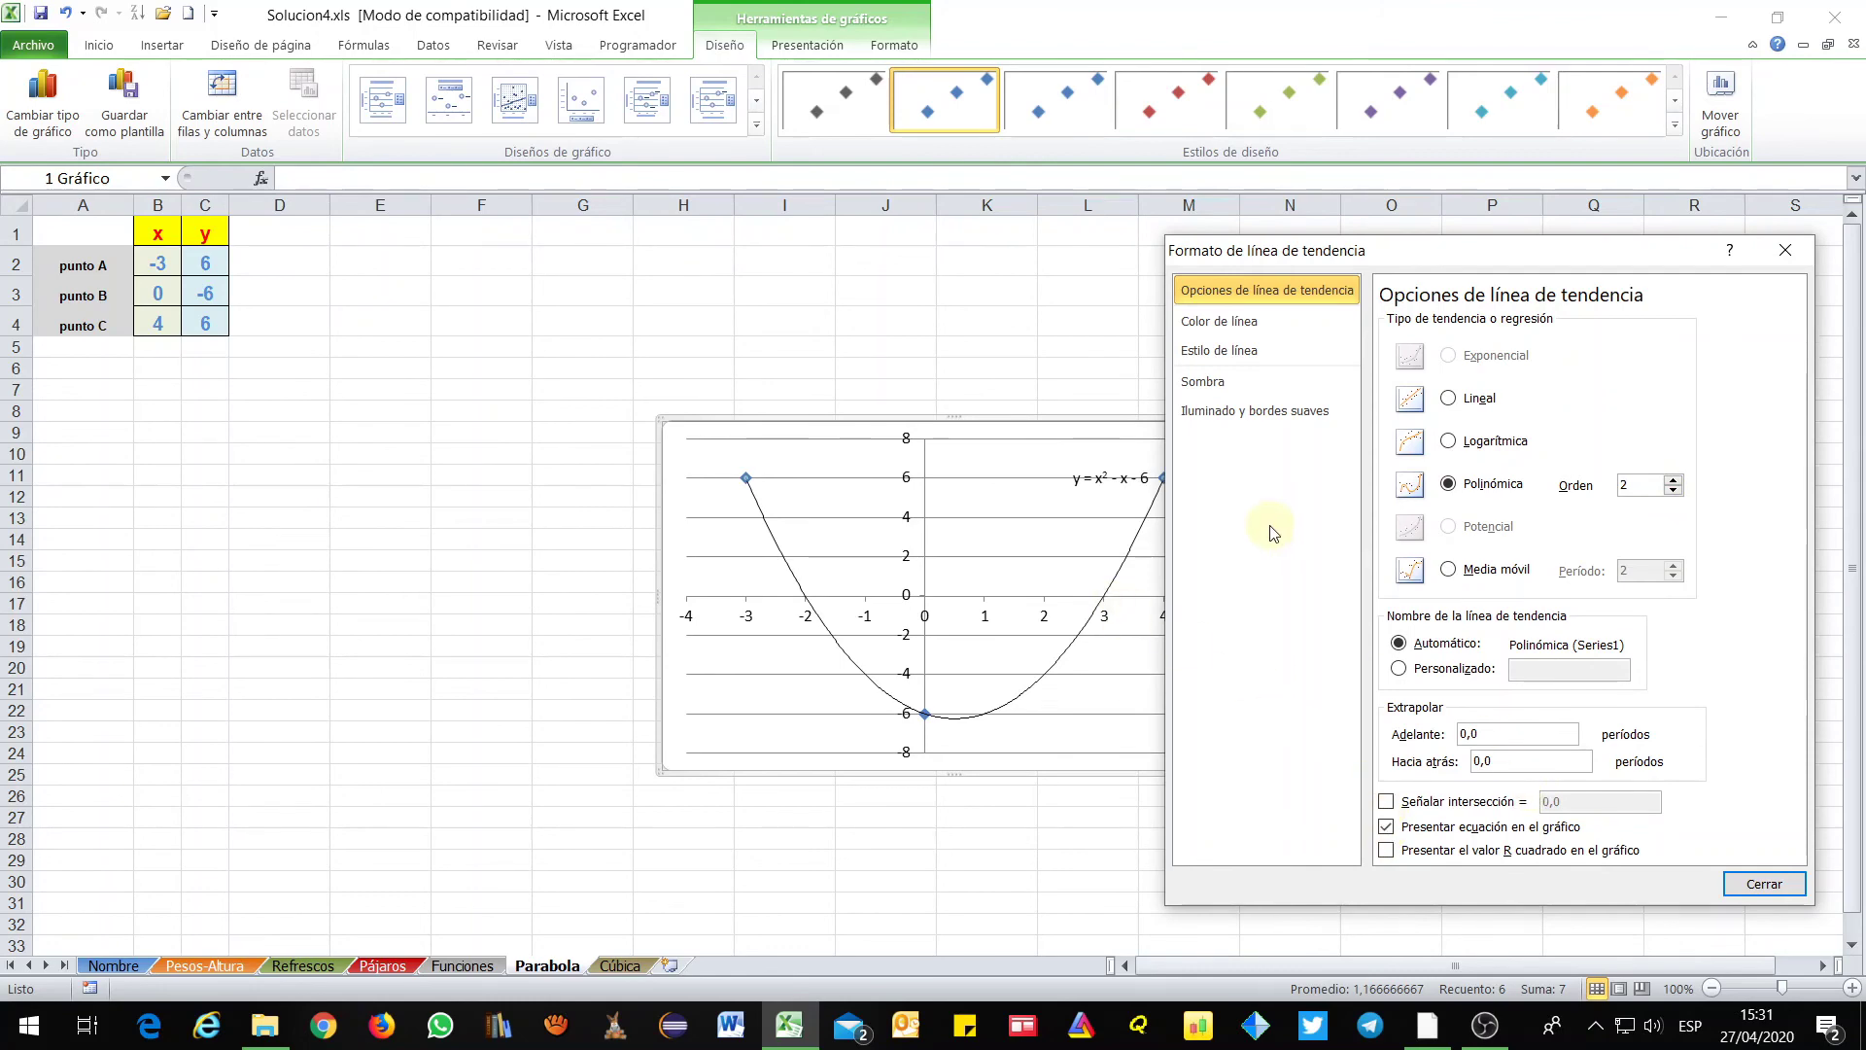
Format the parabola trendline as a solid dark red line and make it noticeably thicker
click(1219, 323)
click(1416, 350)
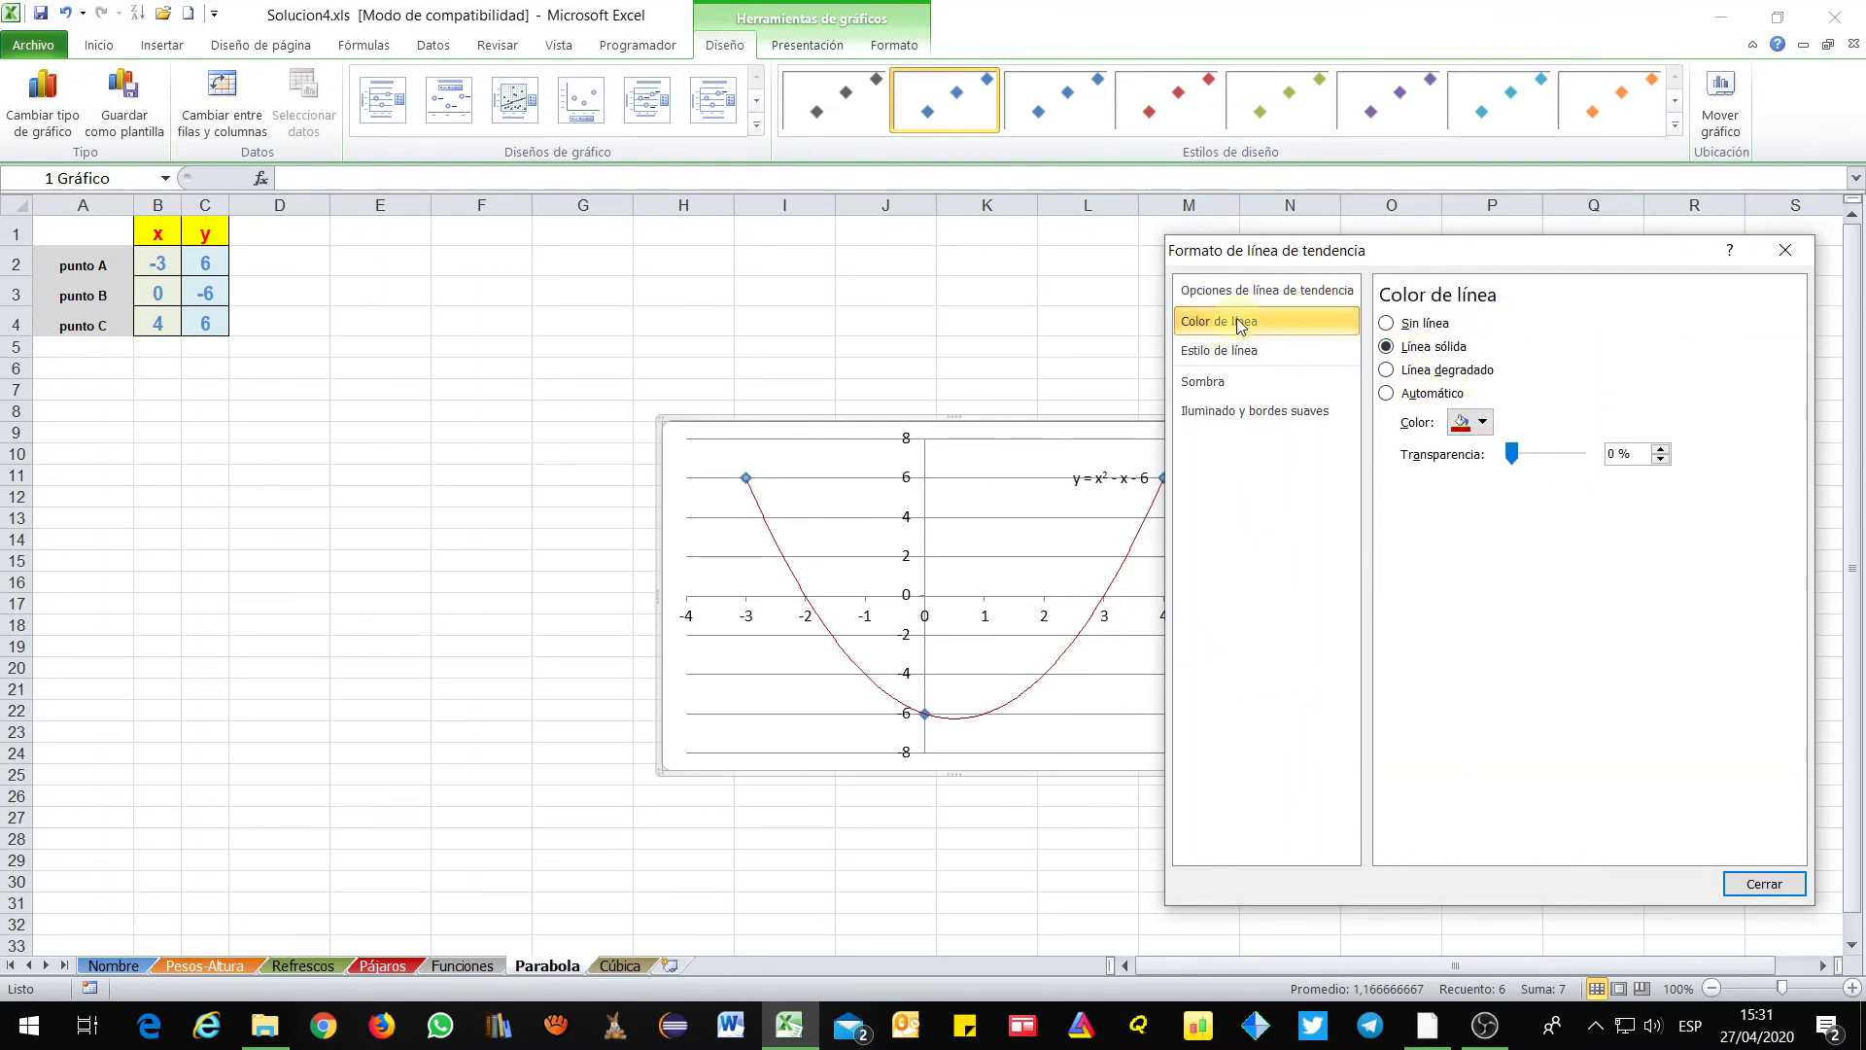
click(1223, 350)
click(1582, 318)
click(1581, 318)
click(1581, 317)
click(1581, 318)
click(1581, 318)
click(1581, 318)
click(1581, 318)
click(1210, 382)
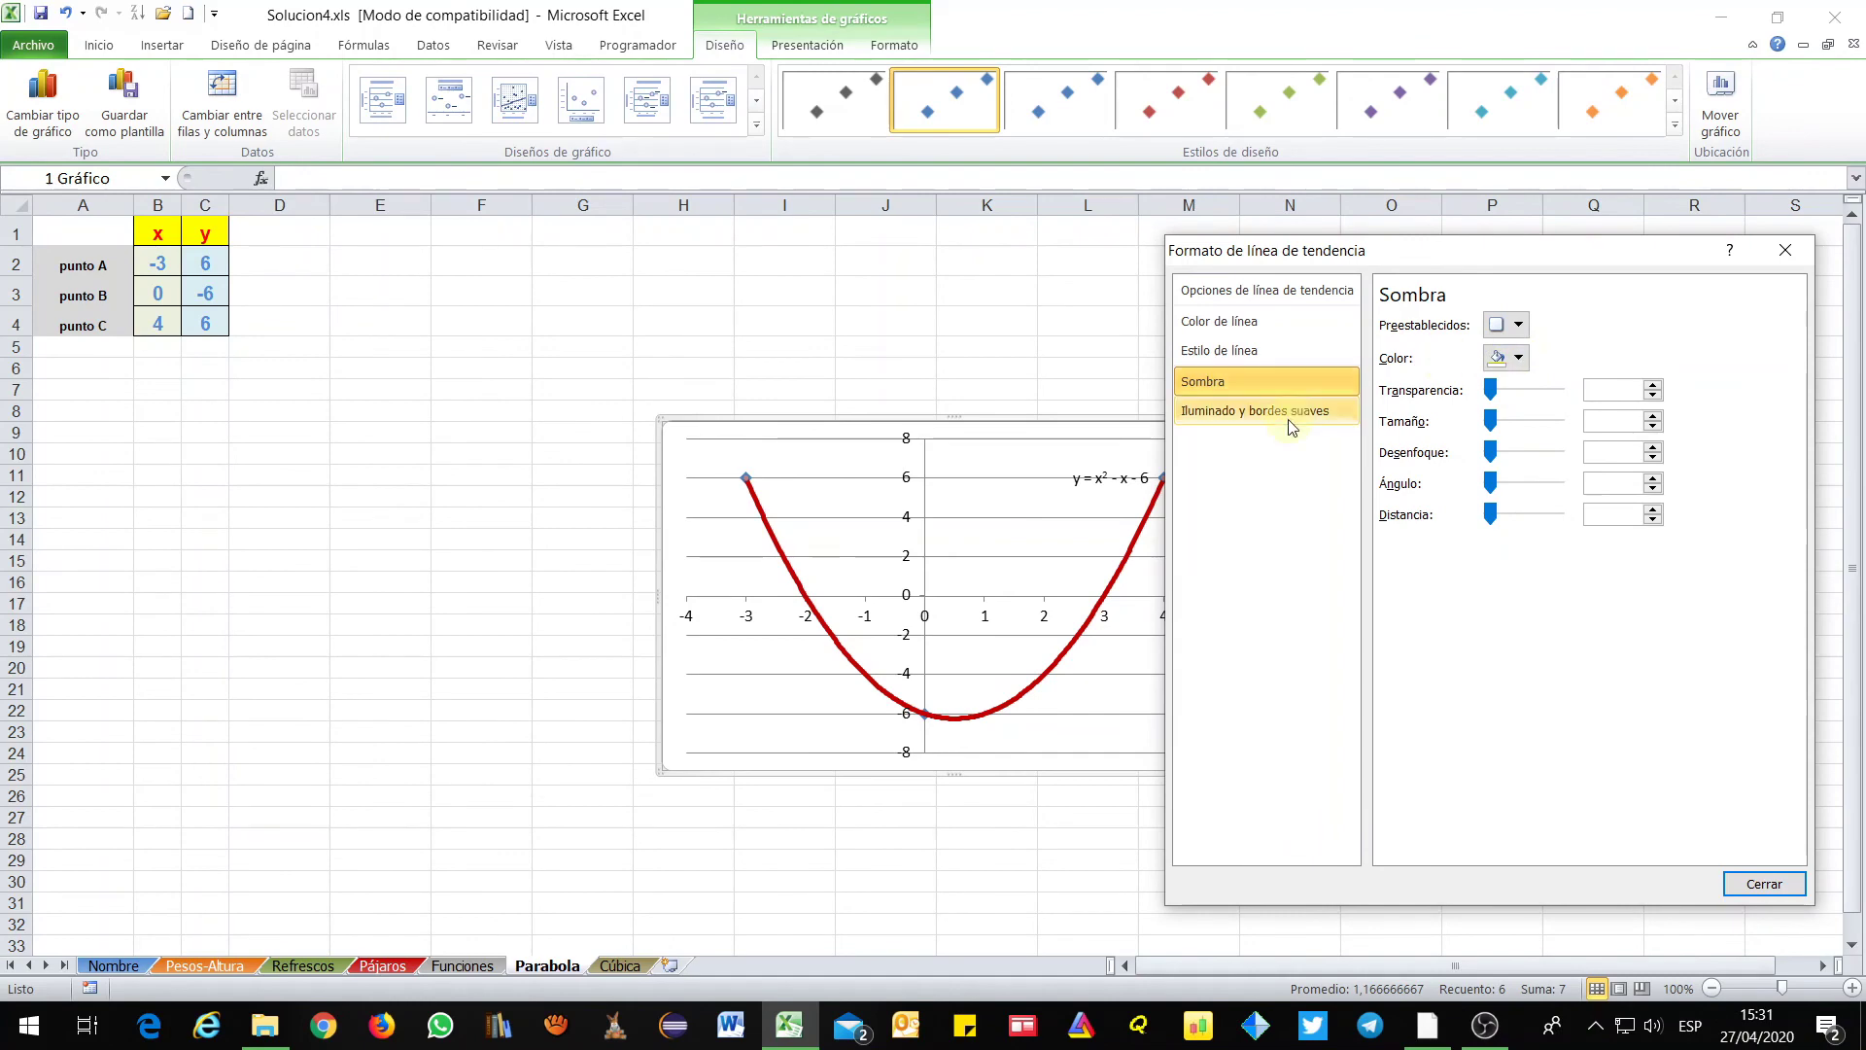
click(1762, 883)
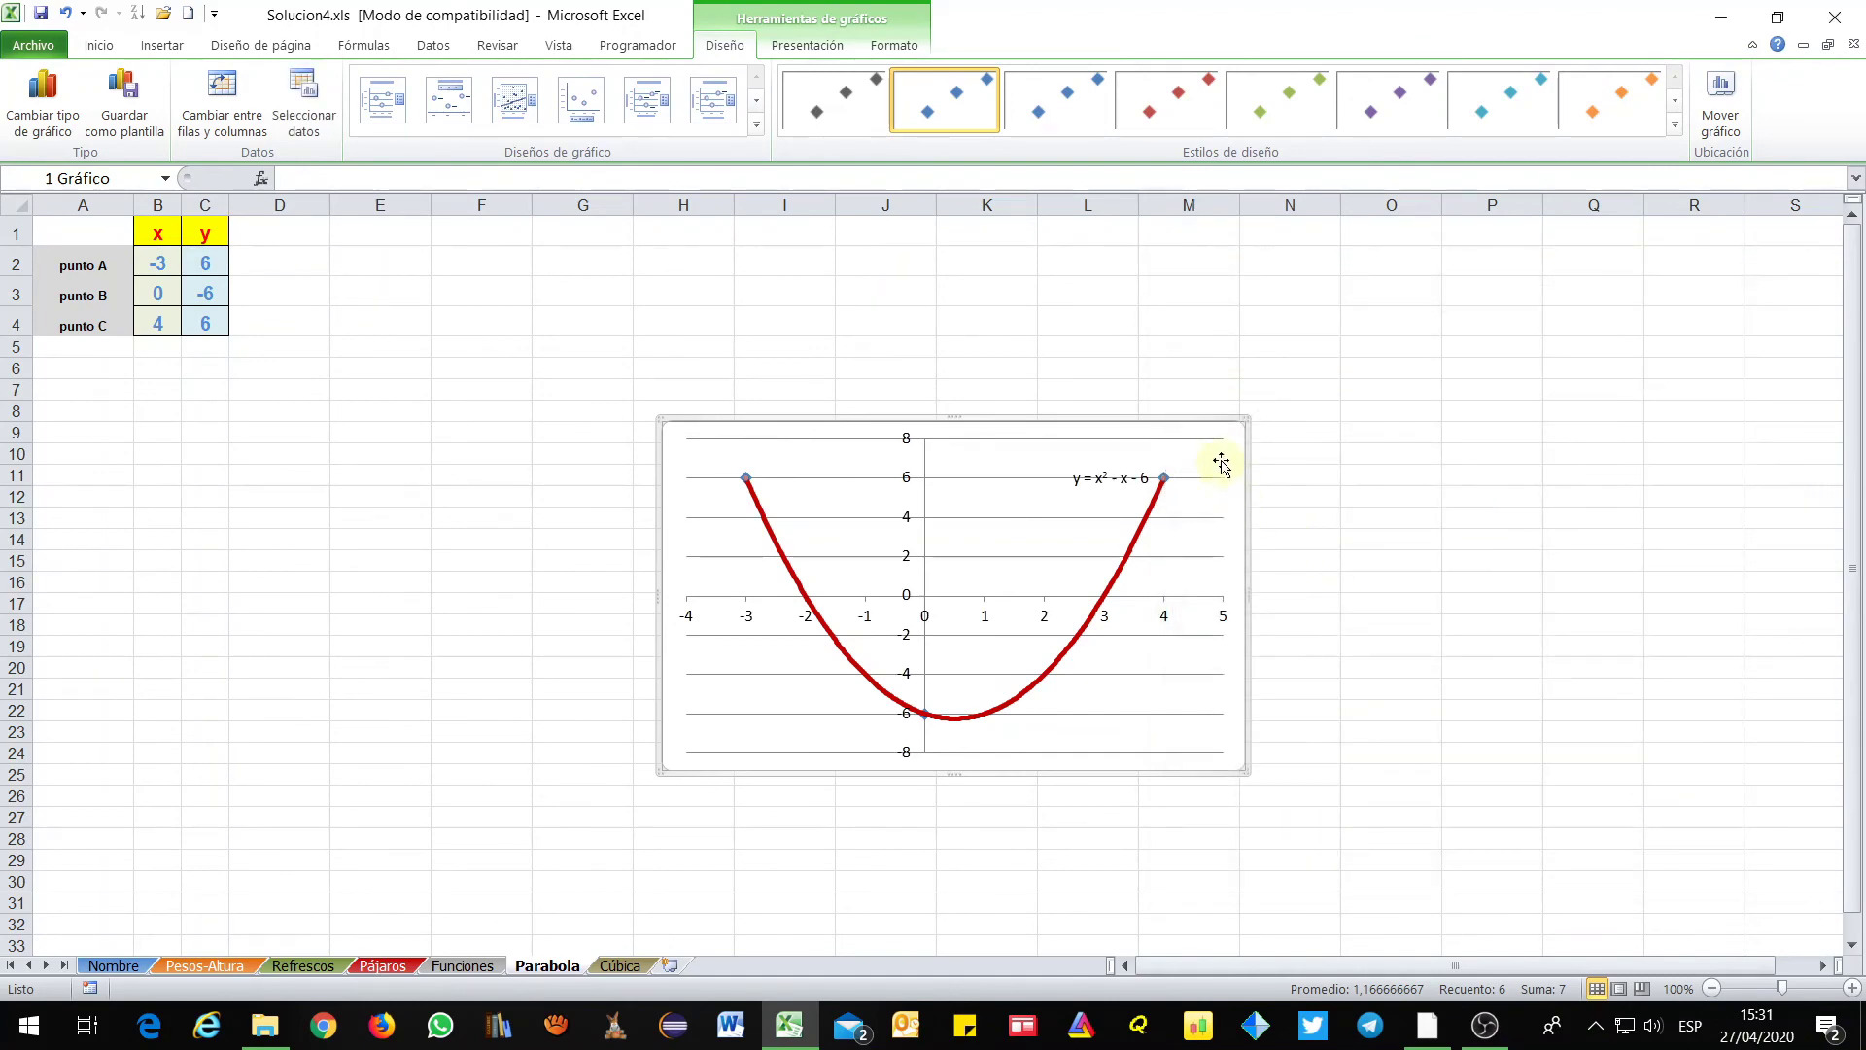
Give the parabola chart's chart area a solid light blue fill
double_click(1231, 460)
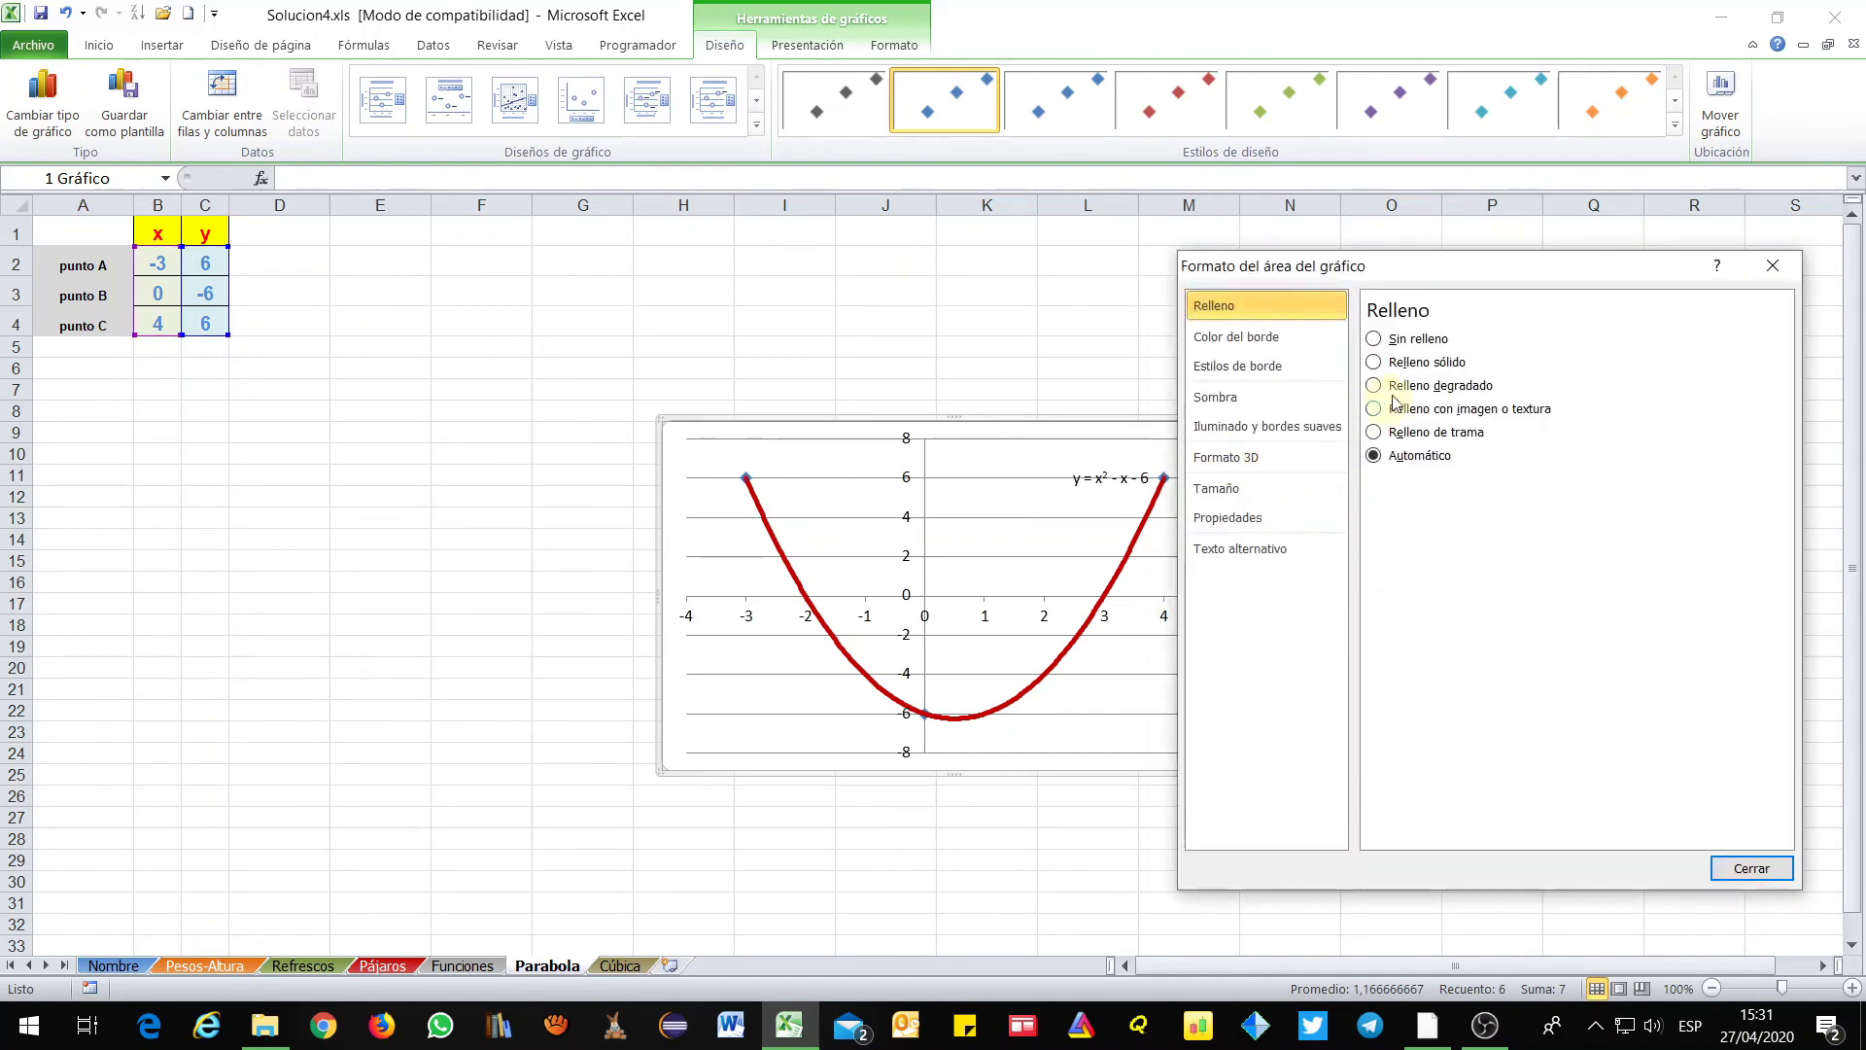
click(1410, 362)
click(1482, 508)
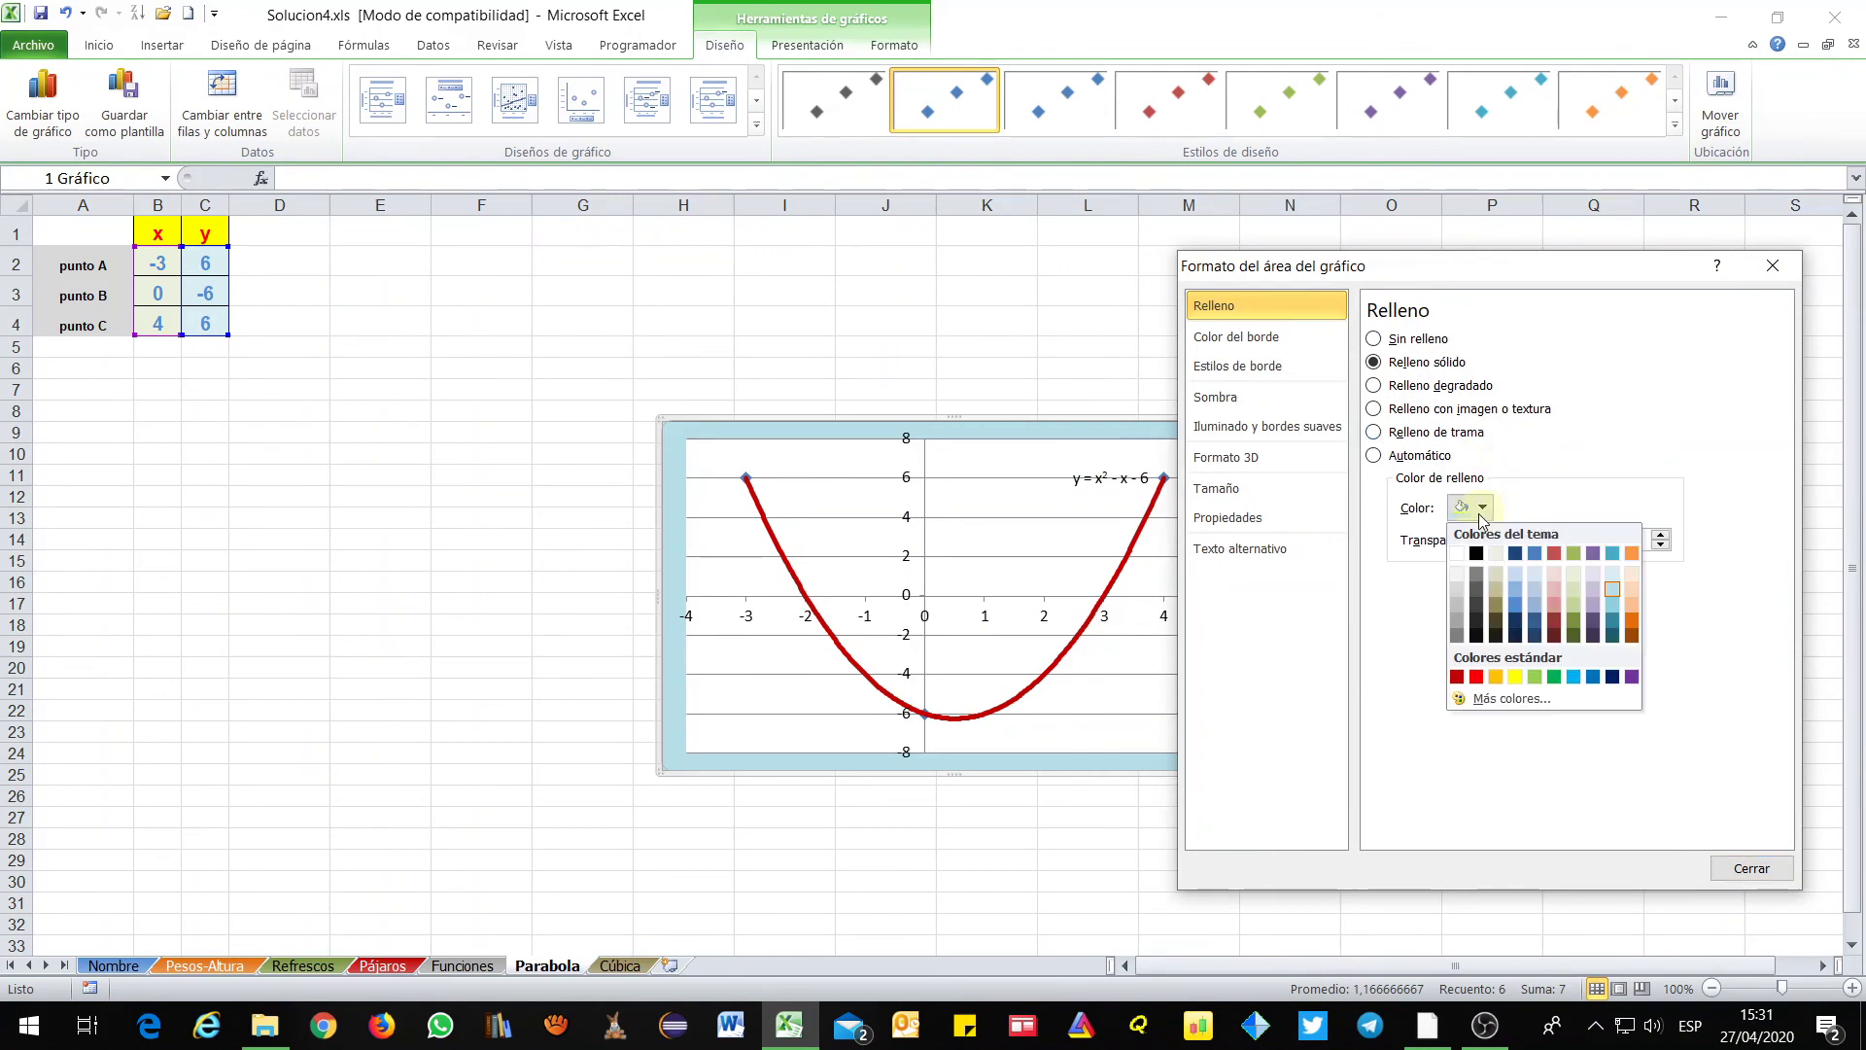
Give the parabola chart's plot area a solid yellow fill
click(1008, 508)
click(1021, 512)
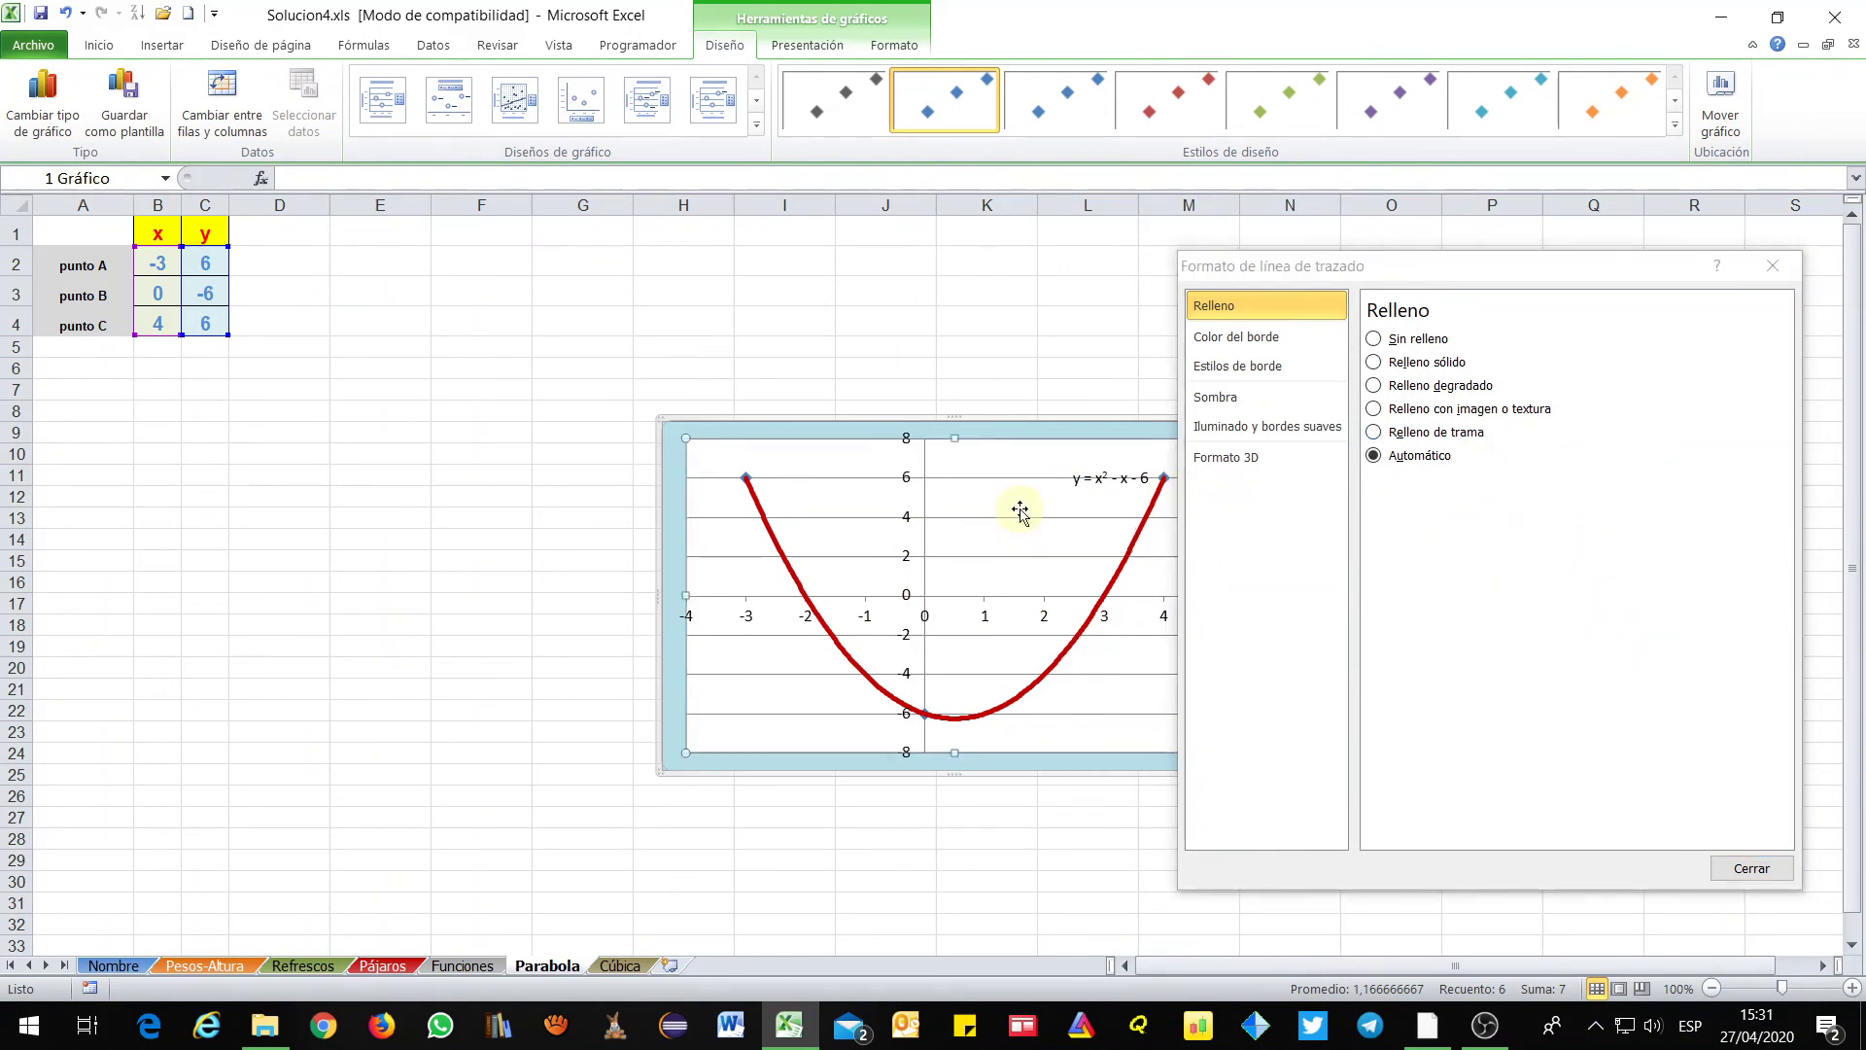
click(1374, 362)
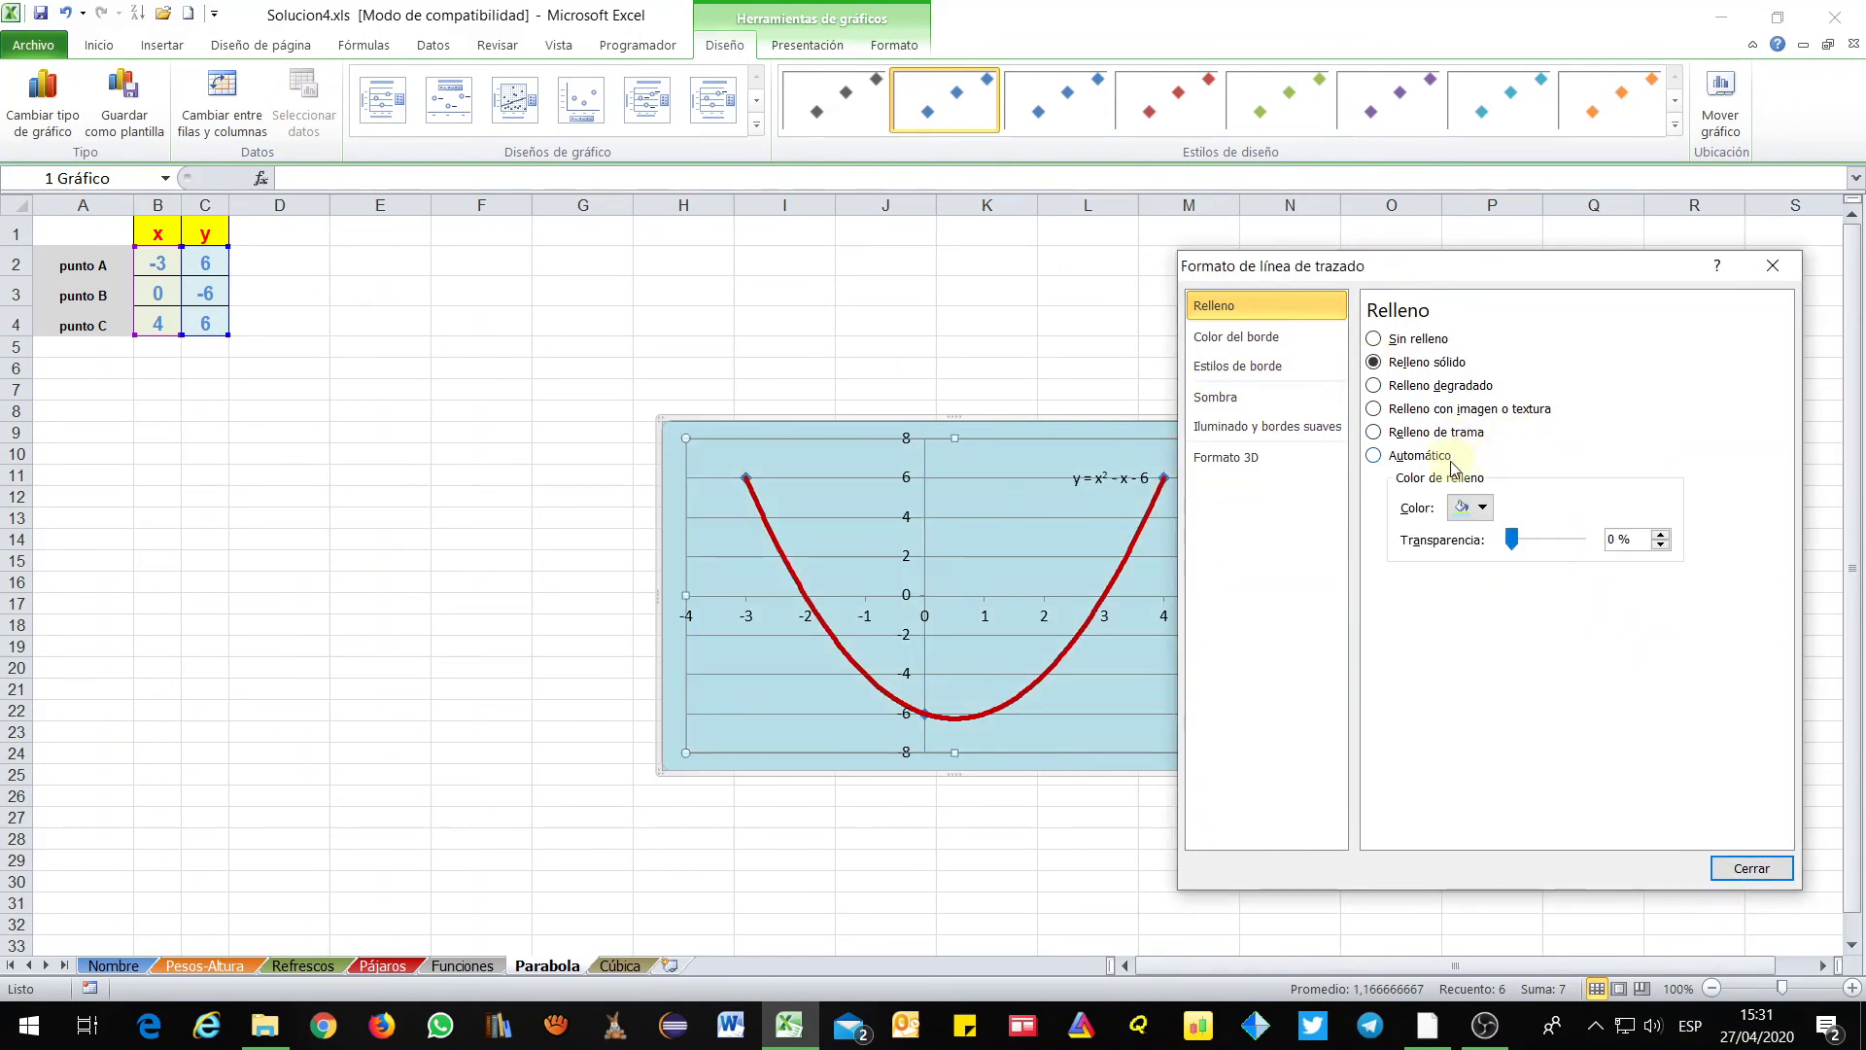
click(1482, 507)
click(1515, 678)
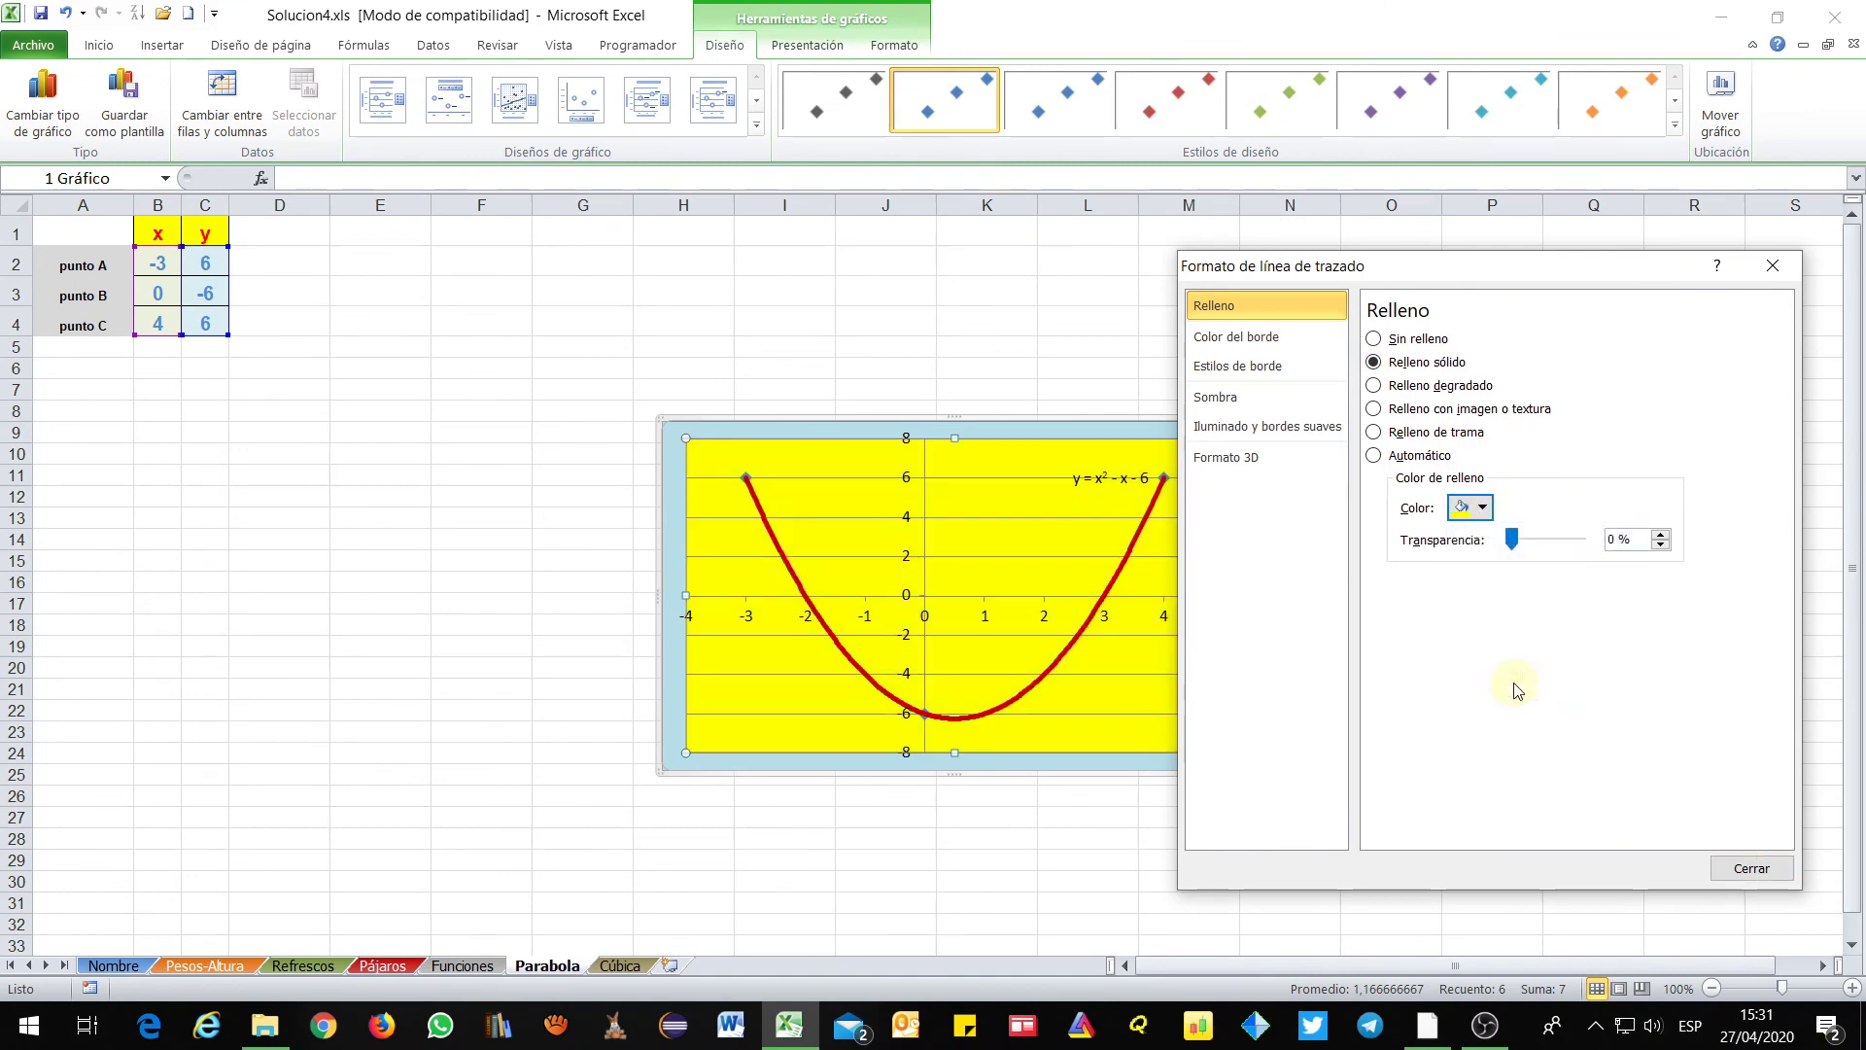
Move the parabola chart over about columns E to J, rows 2 to 18, and give its border 1 pt width and rounded corners
drag(876, 430, 596, 275)
click(1292, 366)
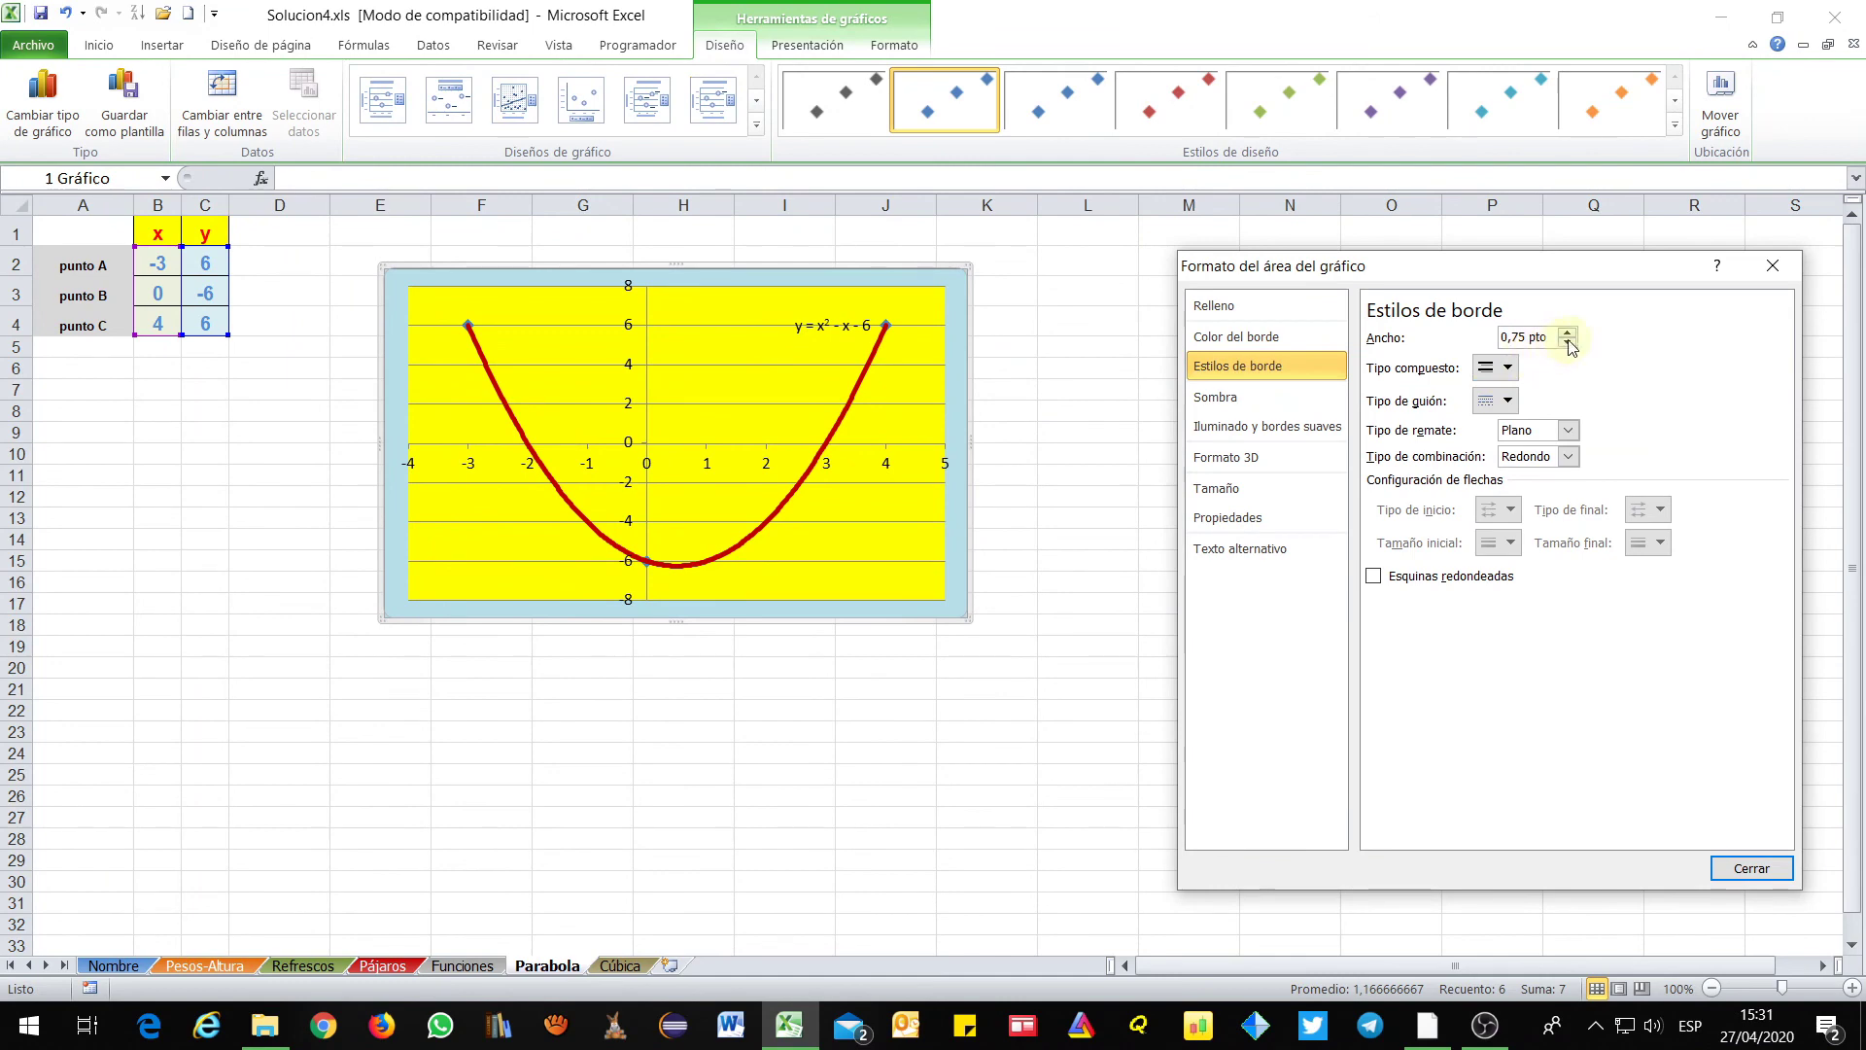
double_click(1566, 333)
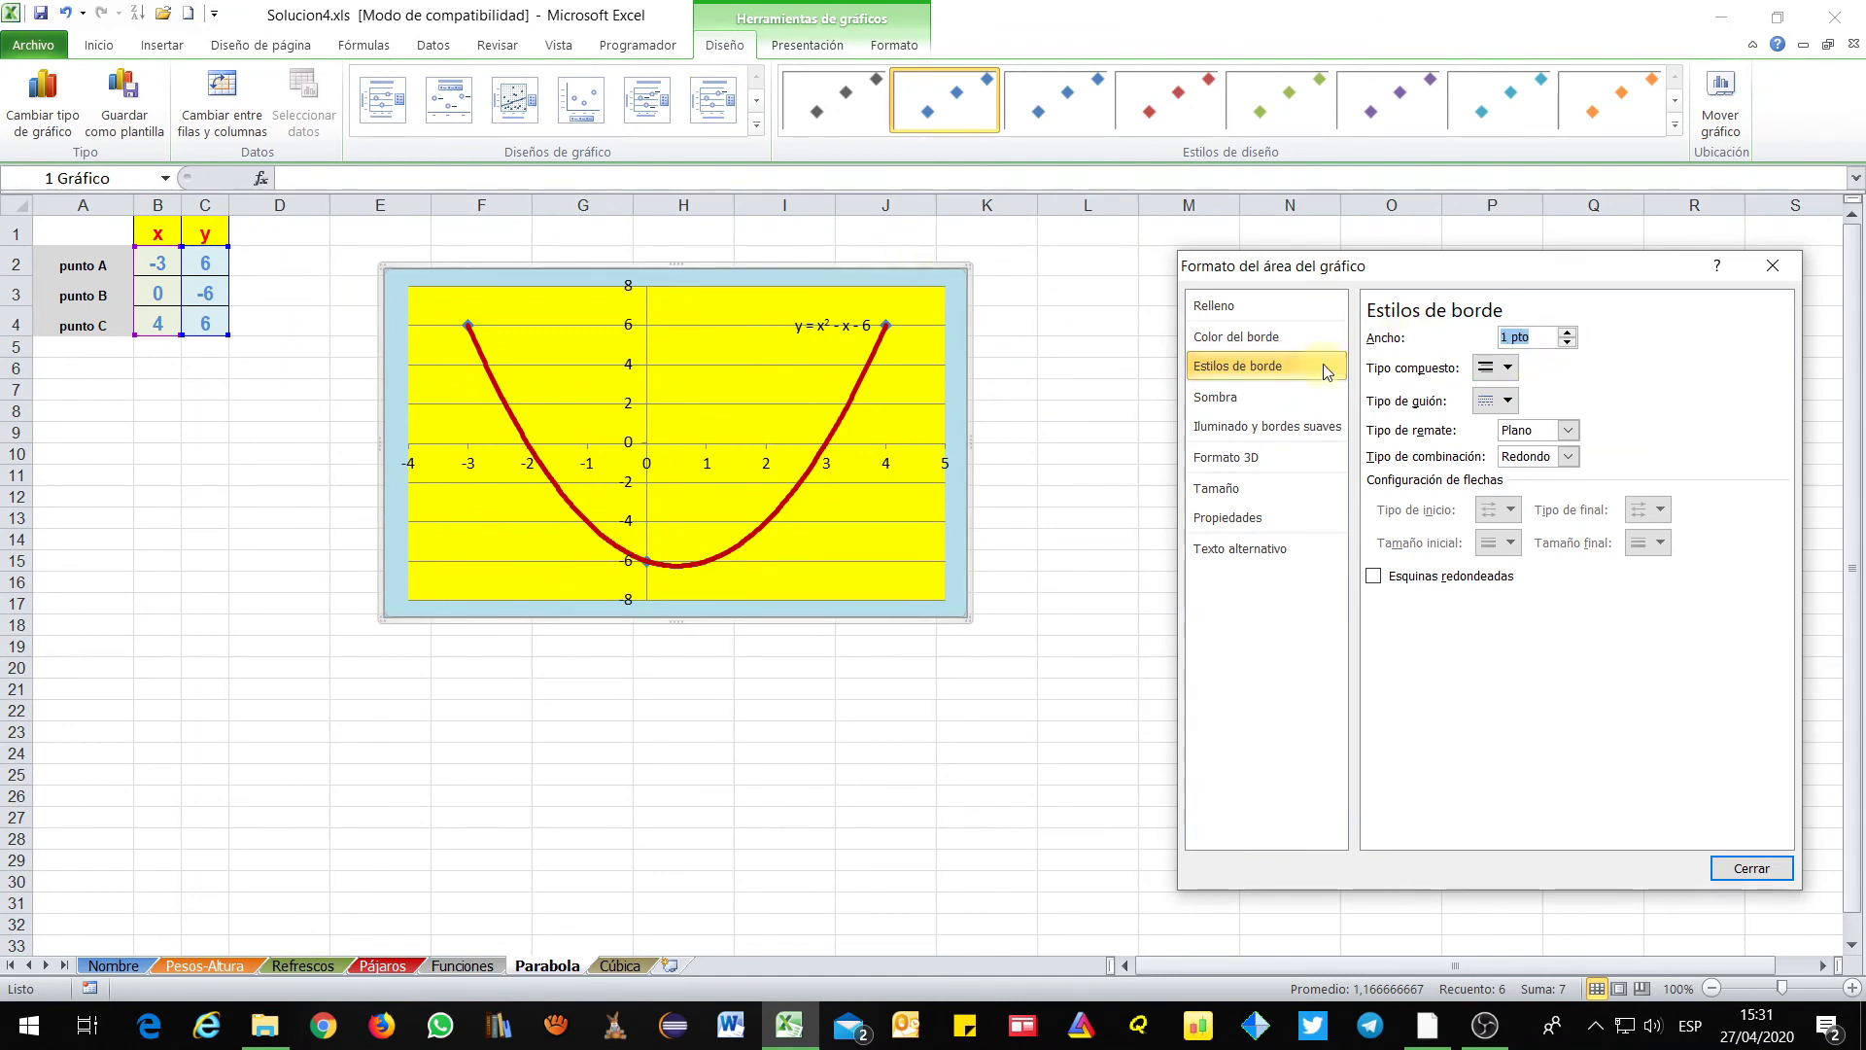
click(1374, 576)
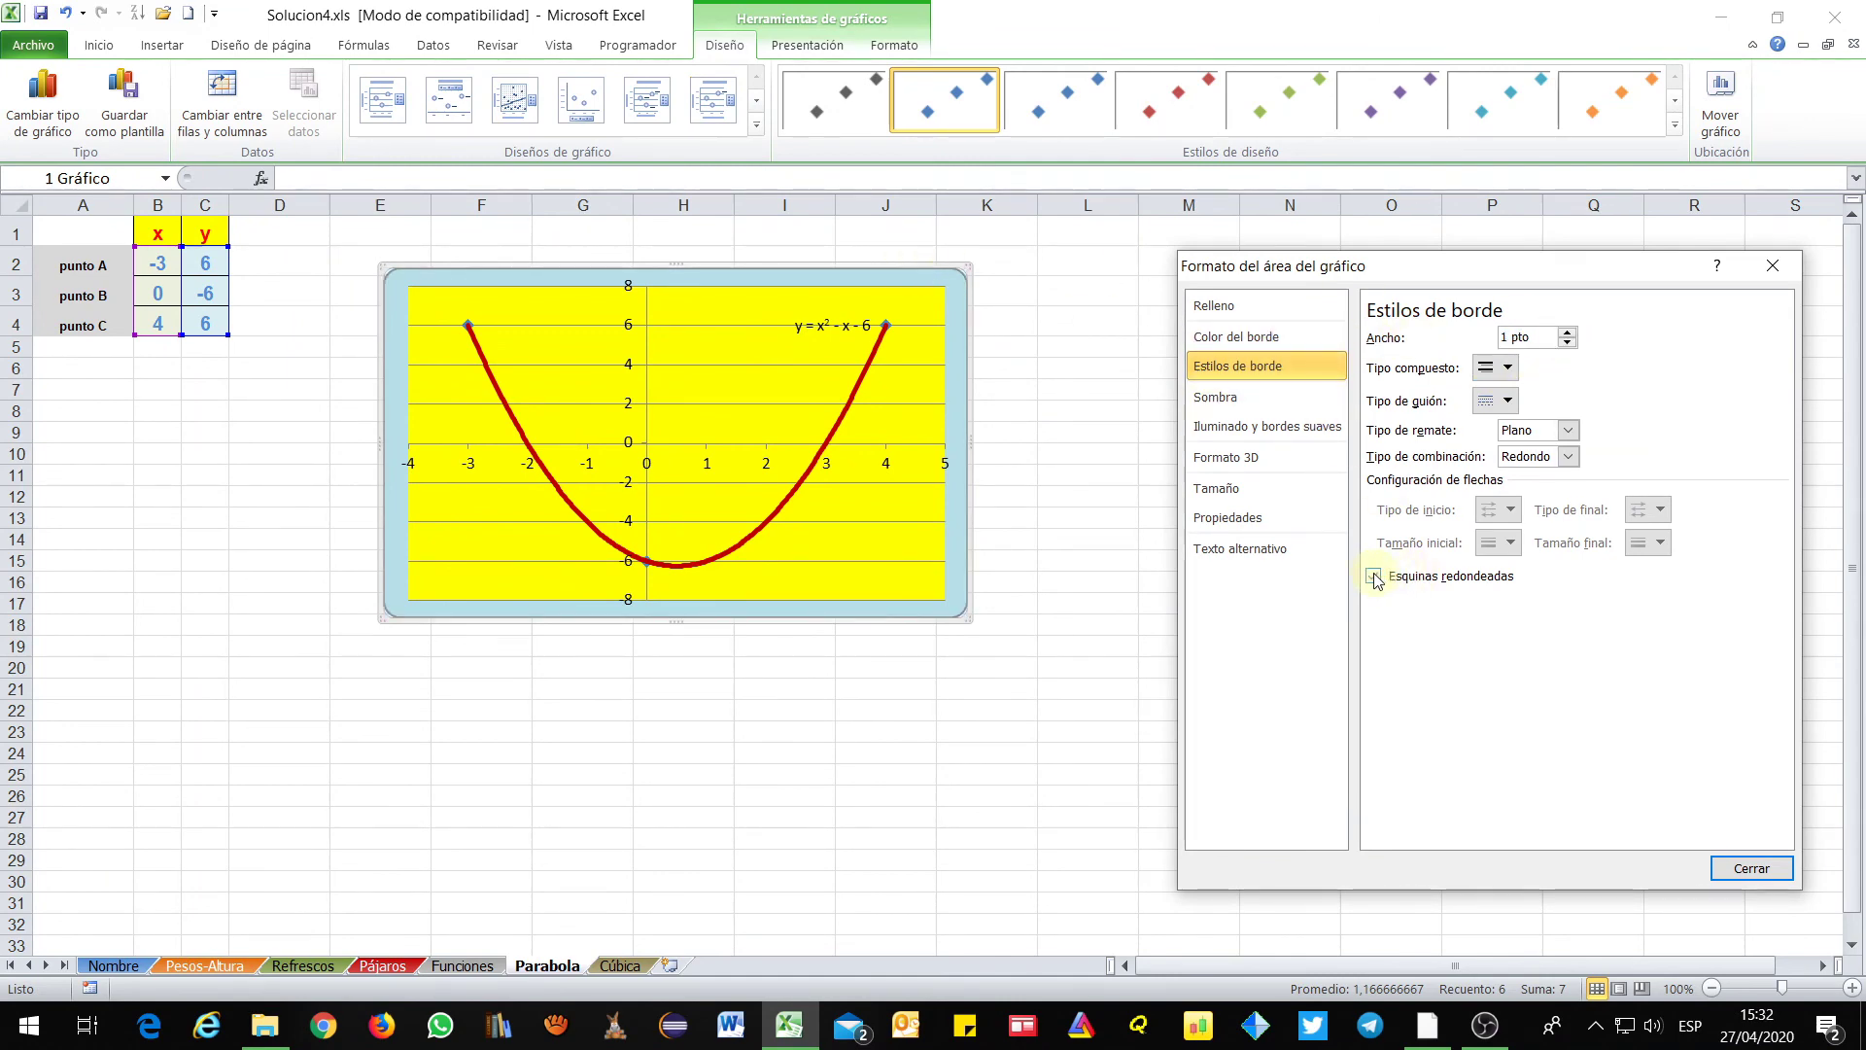
Apply the inner shadow preset with a 180° angle to the parabola's chart area and finish formatting it
click(1215, 396)
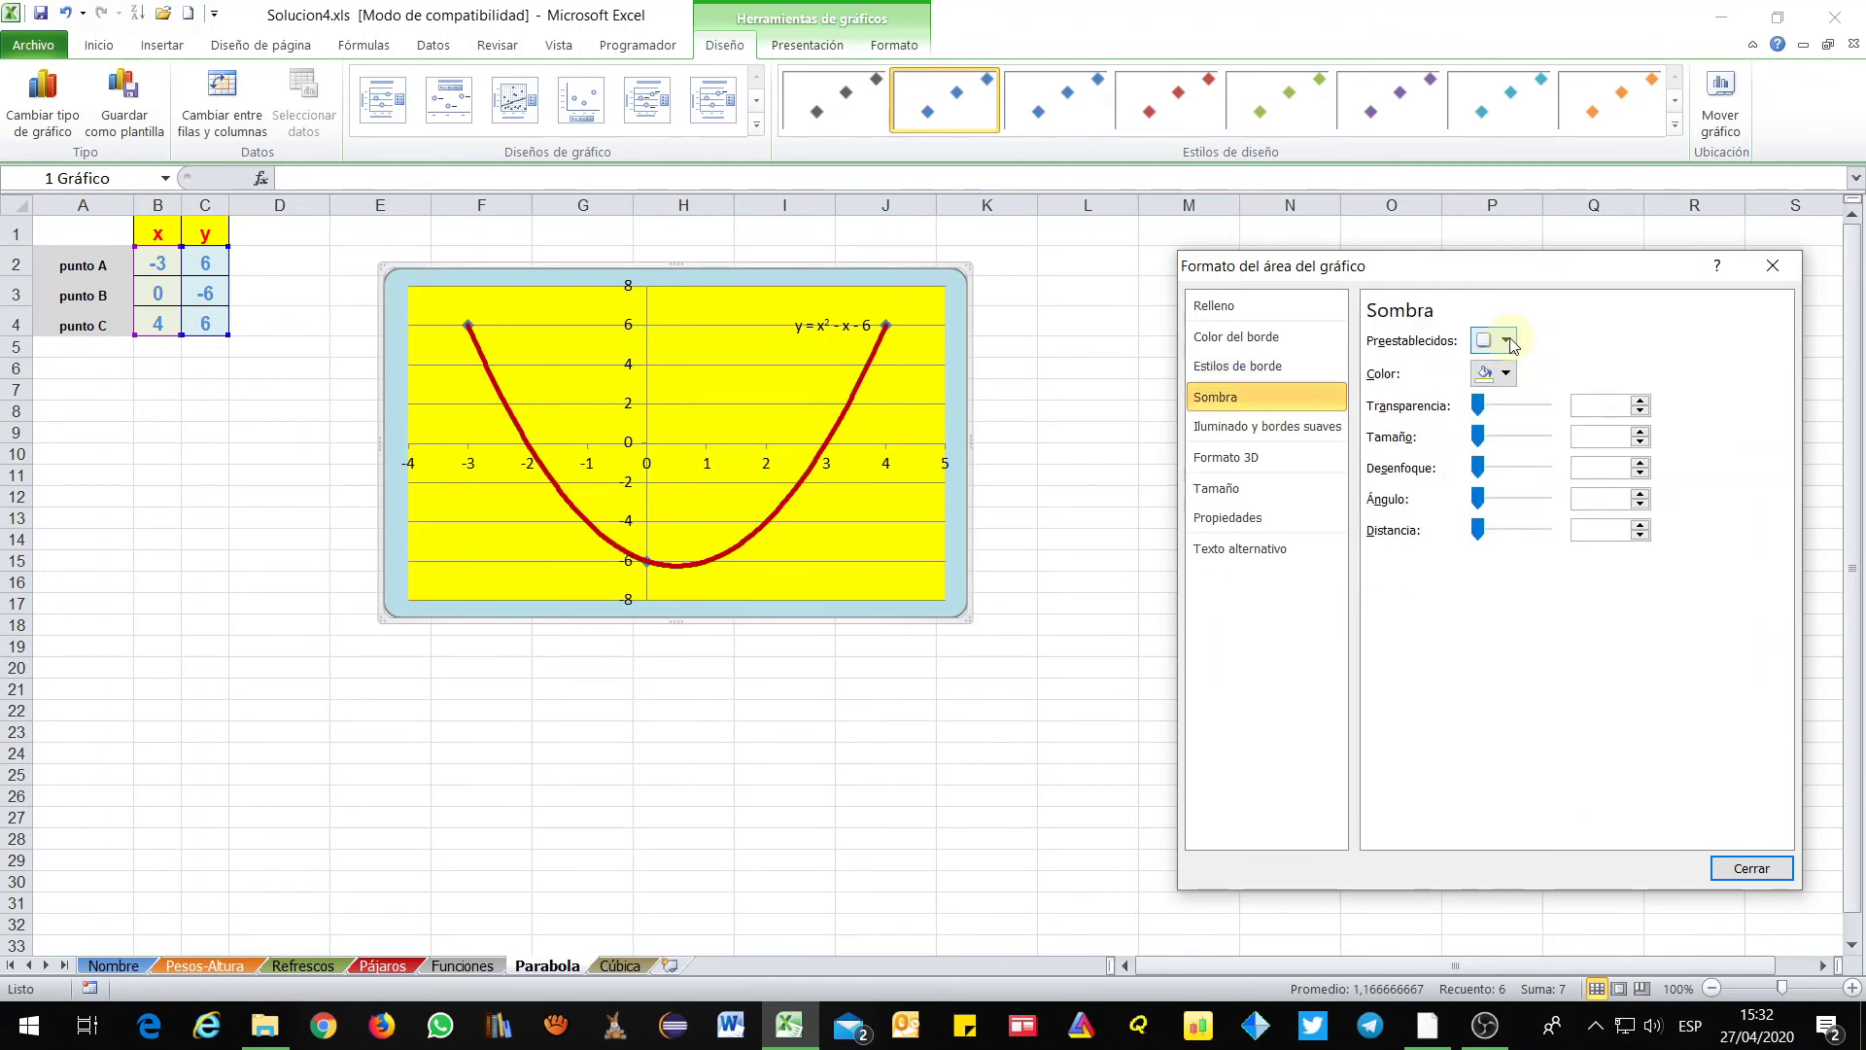
click(1505, 340)
click(1512, 789)
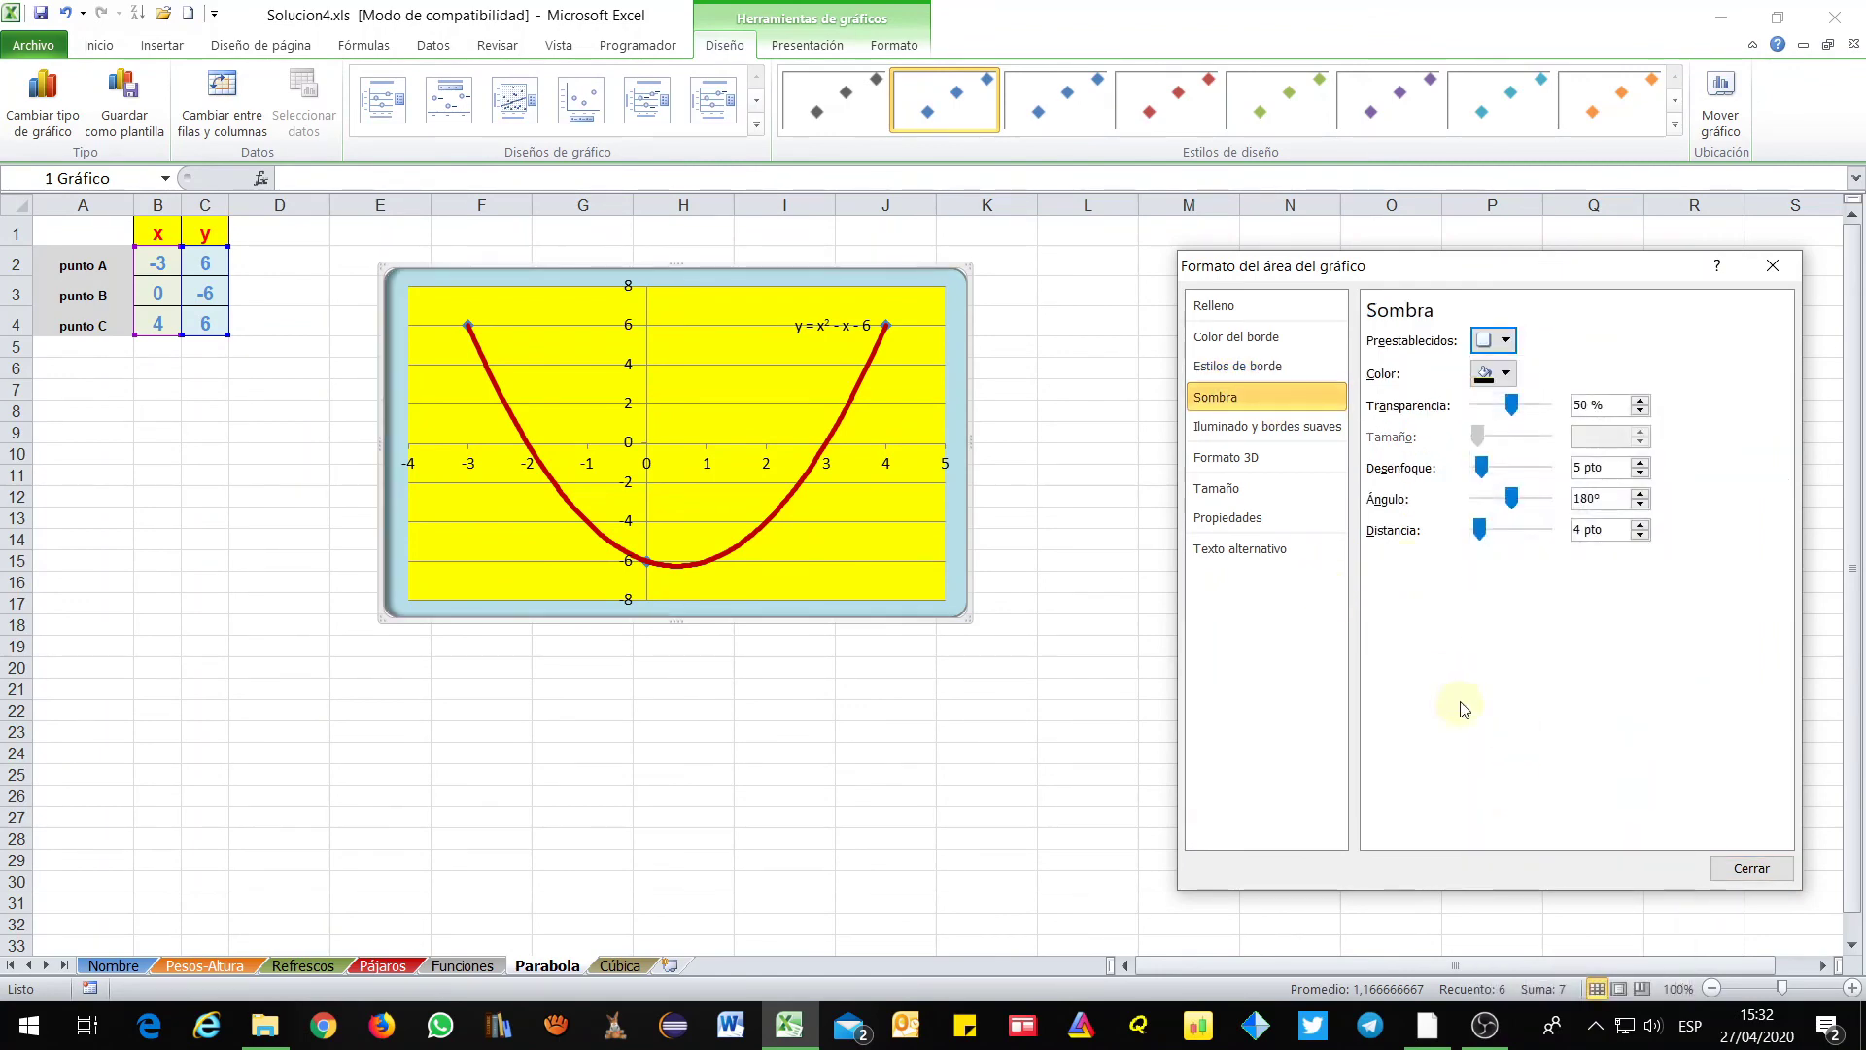
click(1075, 350)
click(837, 338)
click(1762, 869)
click(1186, 667)
Place the equation label between the y-axis and the curve's right end, in bold dark red size 24 with a light green fill
click(826, 324)
drag(826, 324, 707, 328)
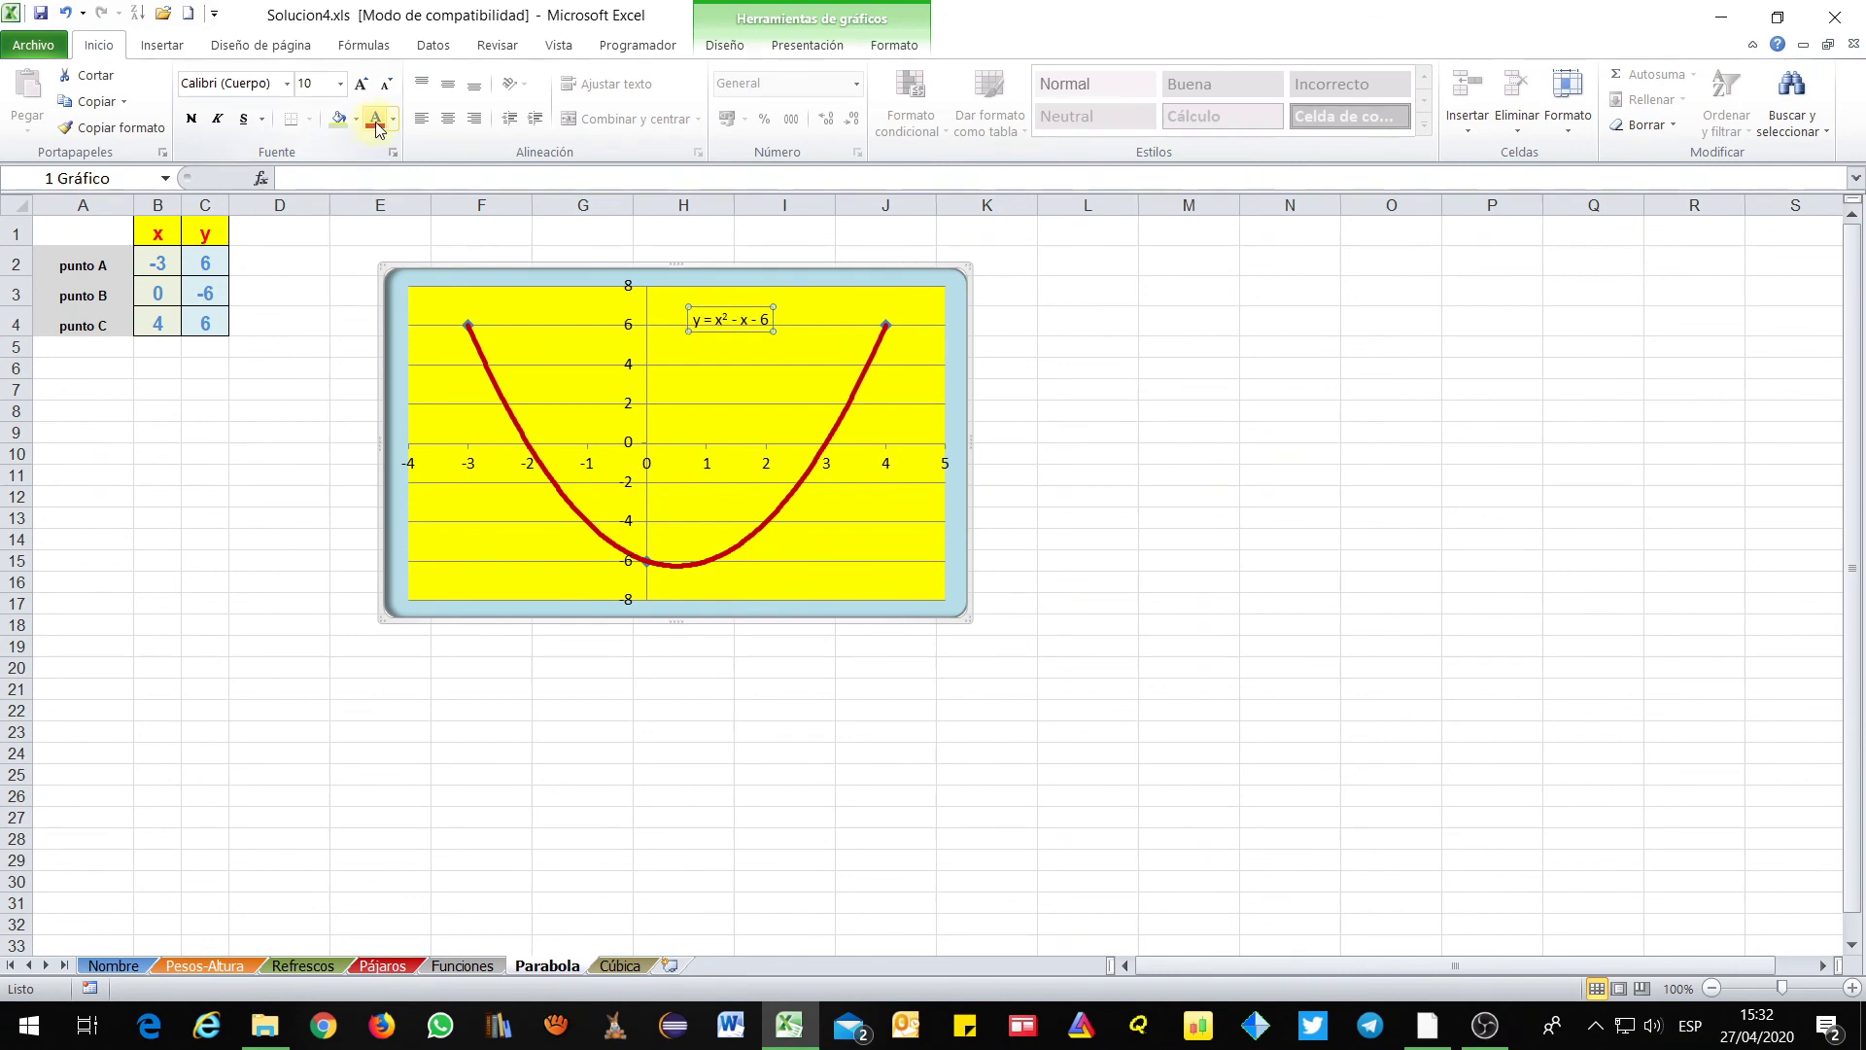
click(191, 120)
click(360, 87)
click(360, 87)
click(359, 88)
click(359, 87)
click(359, 87)
click(360, 88)
click(360, 88)
click(359, 87)
drag(698, 345, 793, 342)
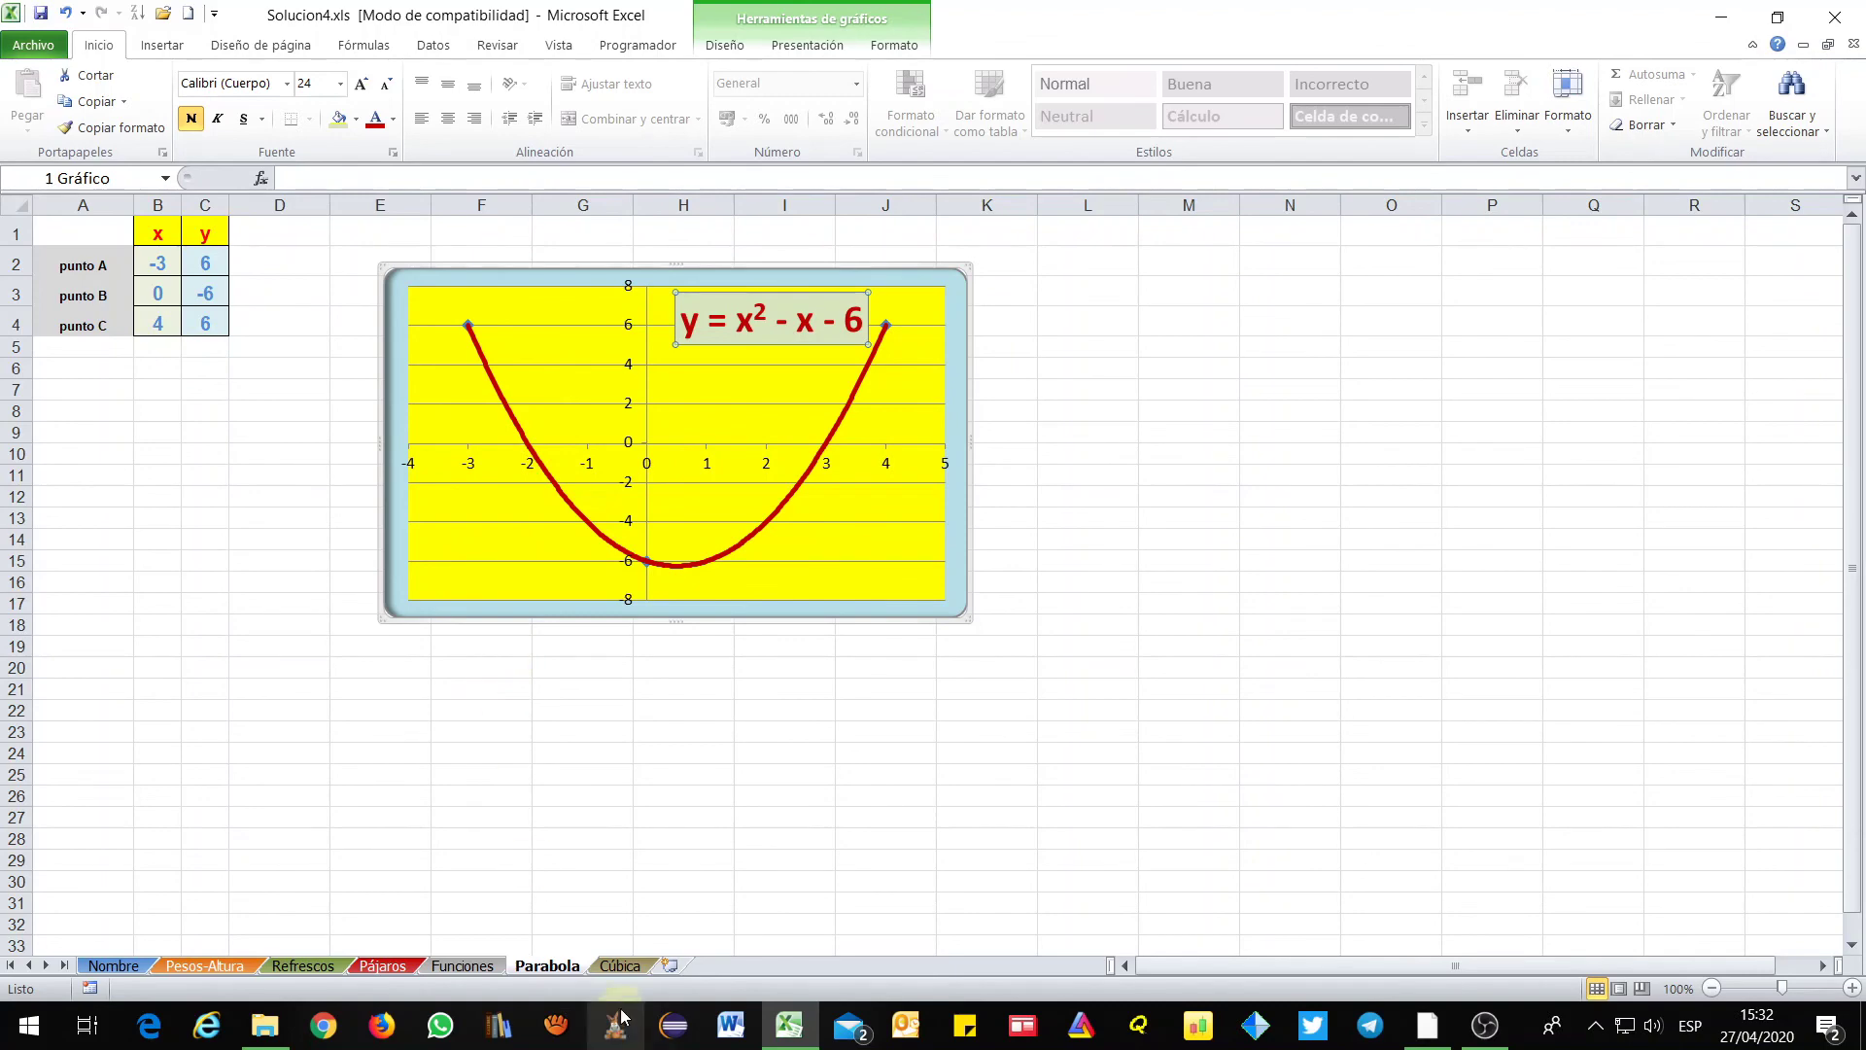
Open the Cúbica sheet and check exercise 5 on the four-point cubic in Apuntes-4.pdf in Acrobat Reader, then return to Excel
click(619, 965)
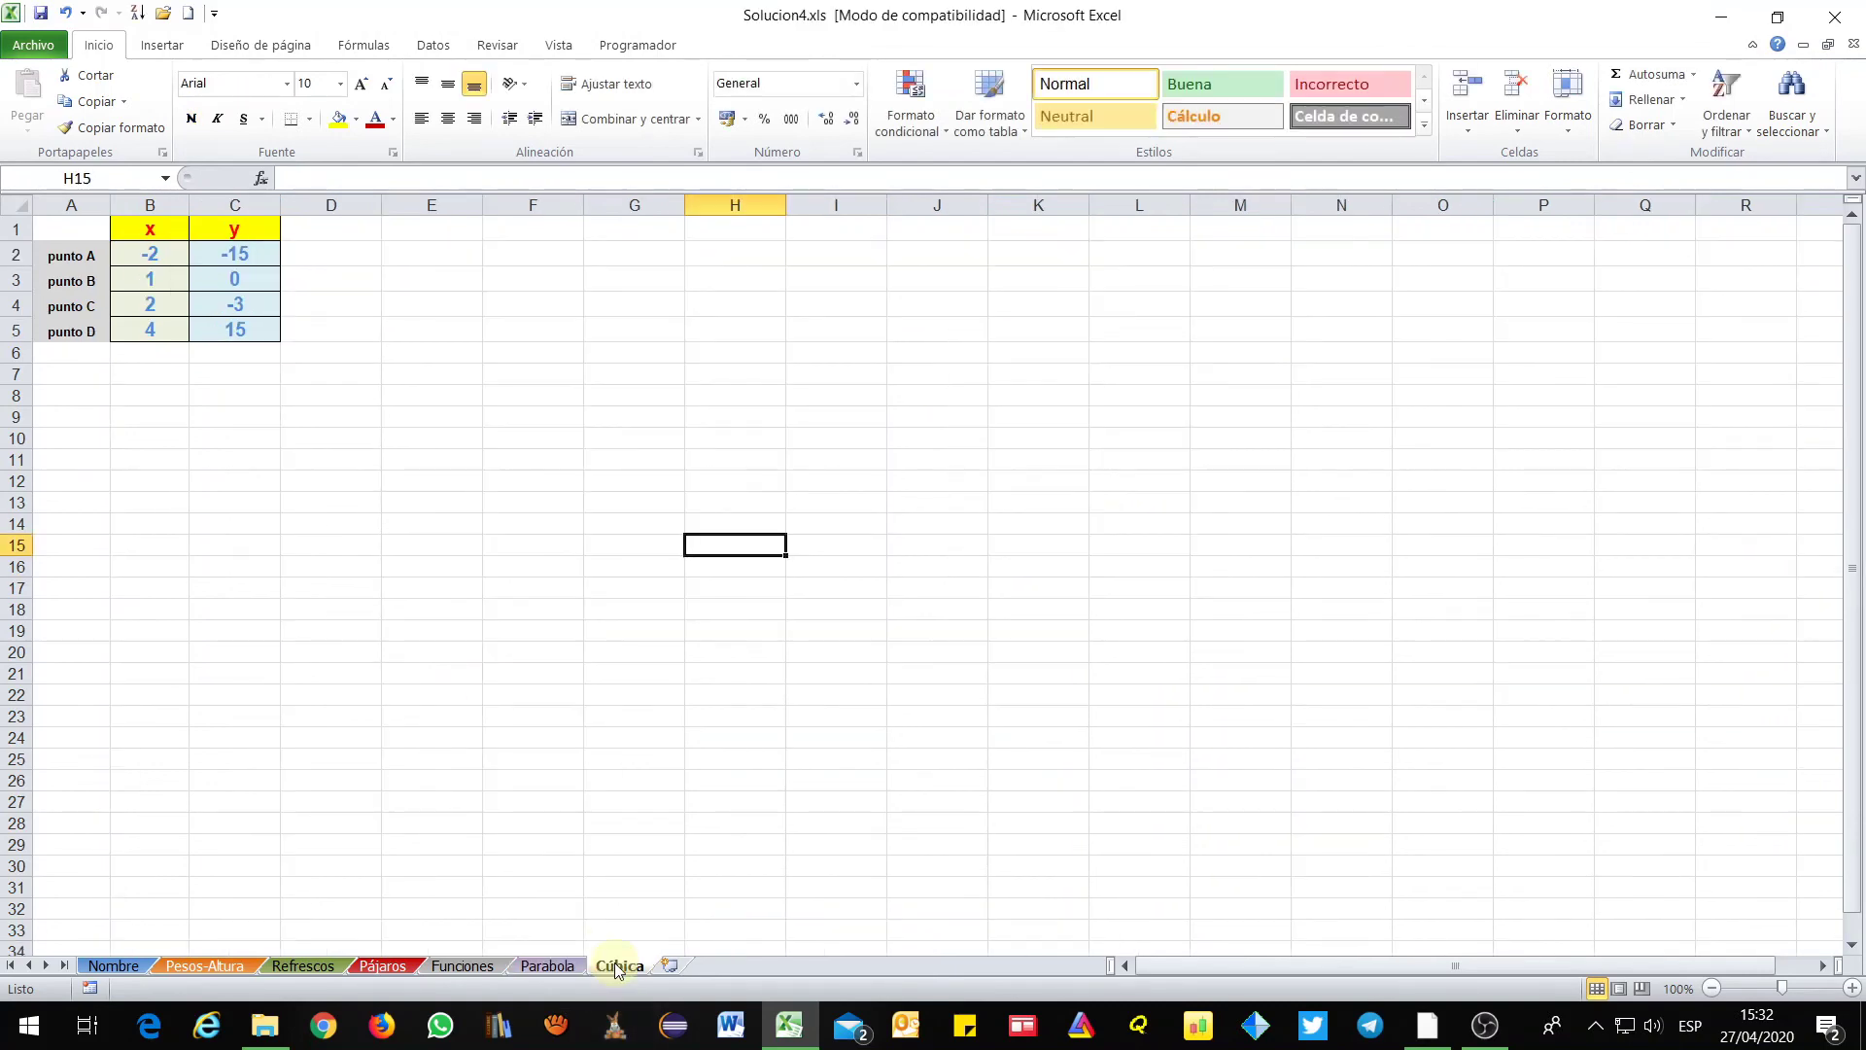
click(1425, 1025)
scroll(1121, 863, down, 1)
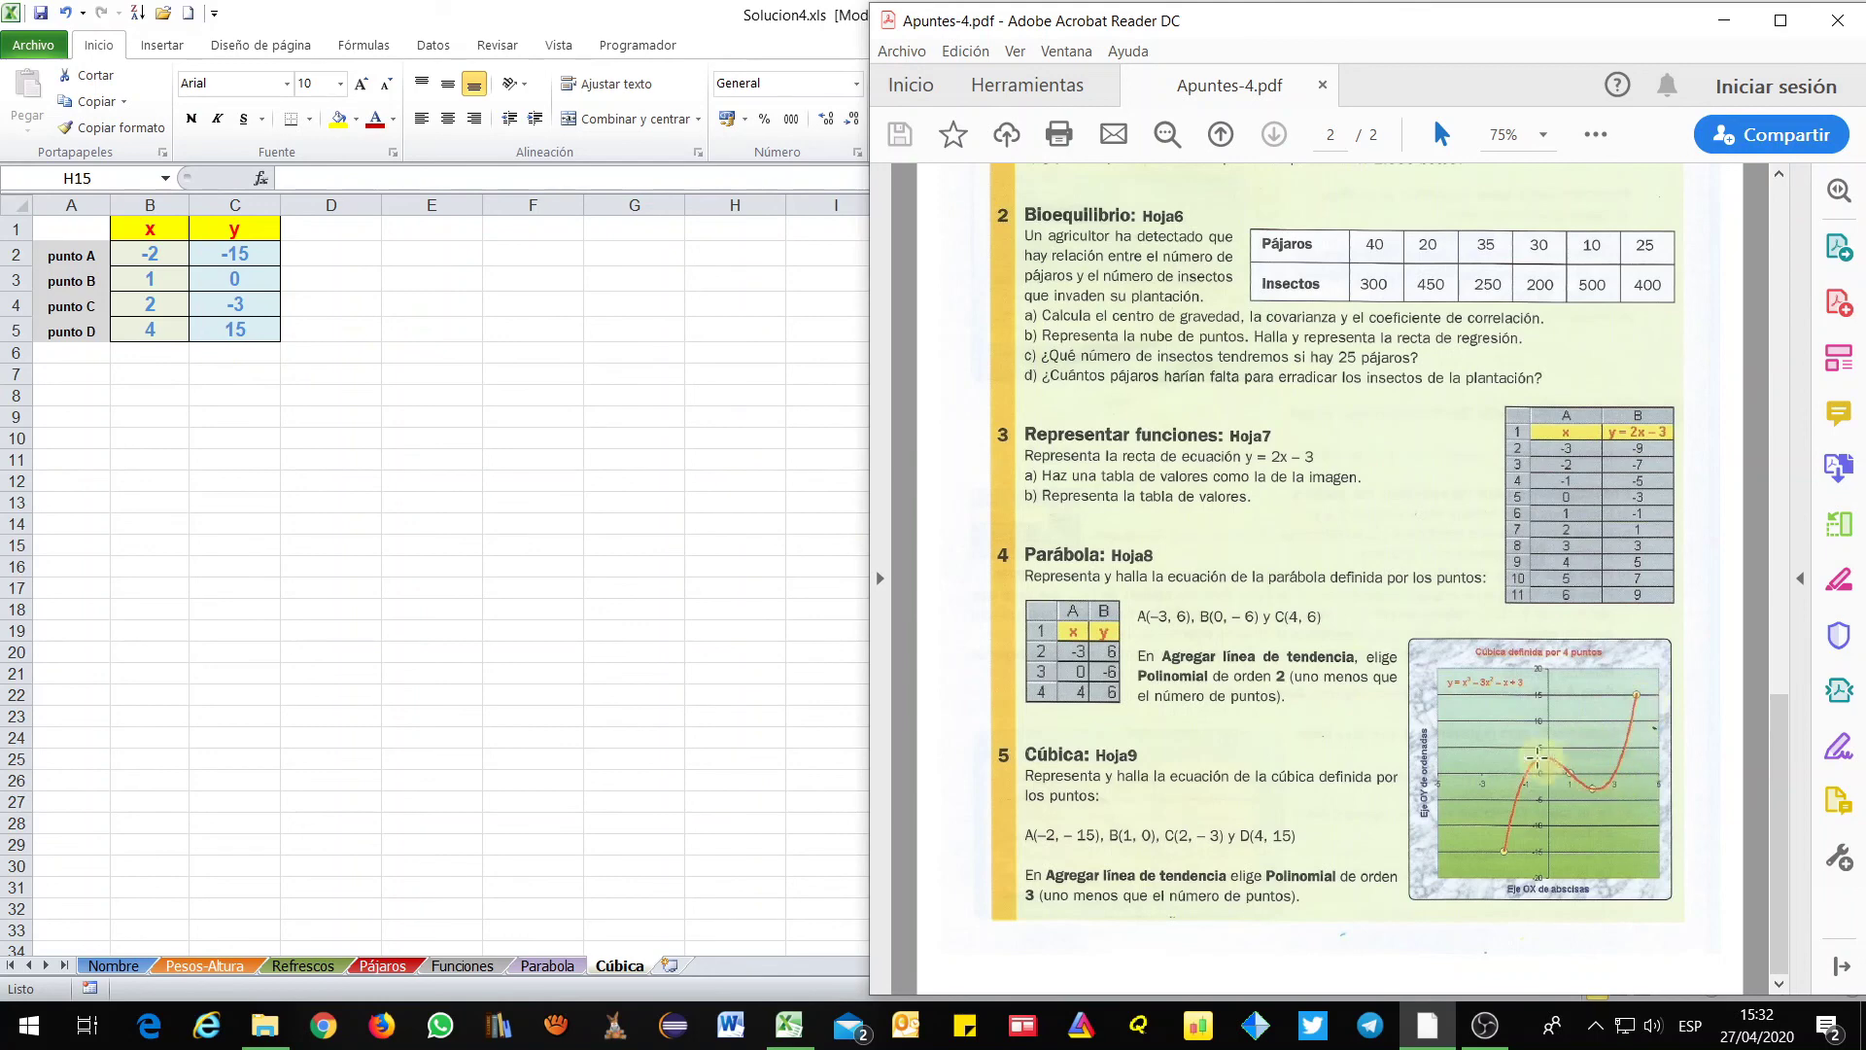
key(alt+Tab)
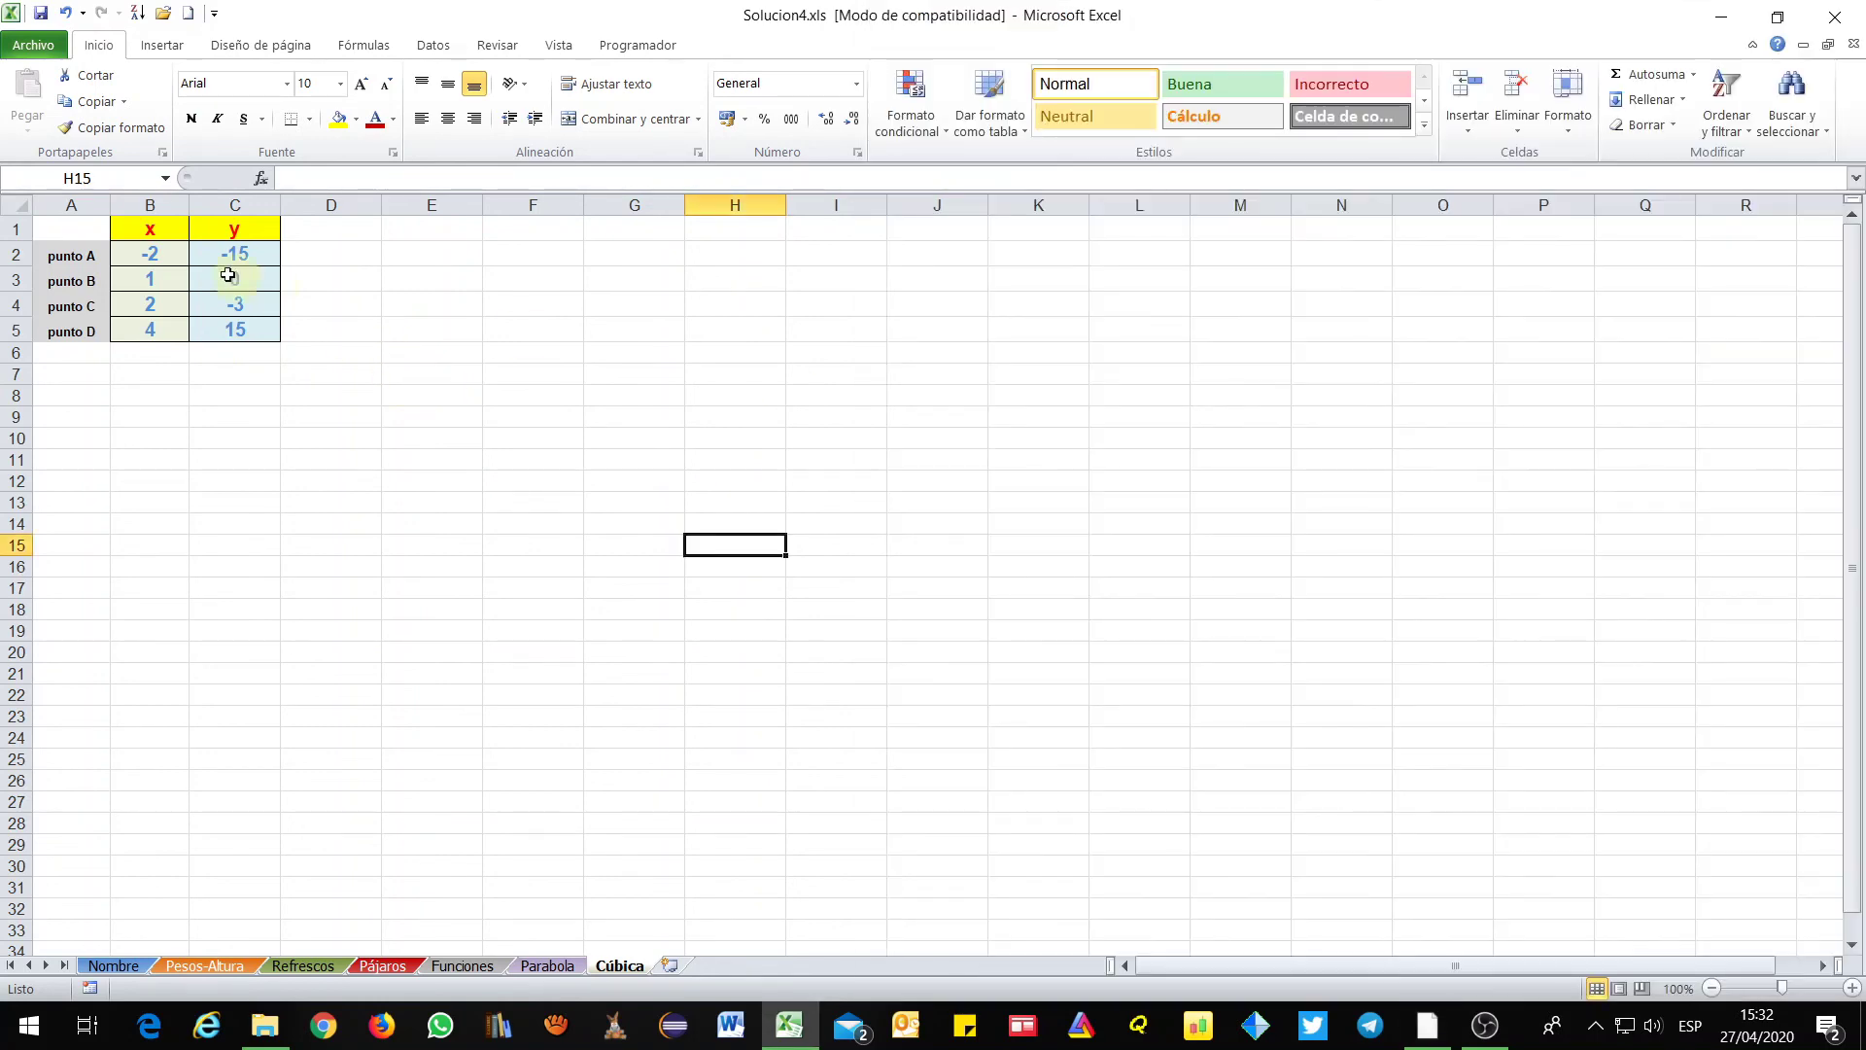
Insert a markers-only scatter chart from the cubic coordinates B2:C5 and delete its legend
drag(149, 254, 234, 330)
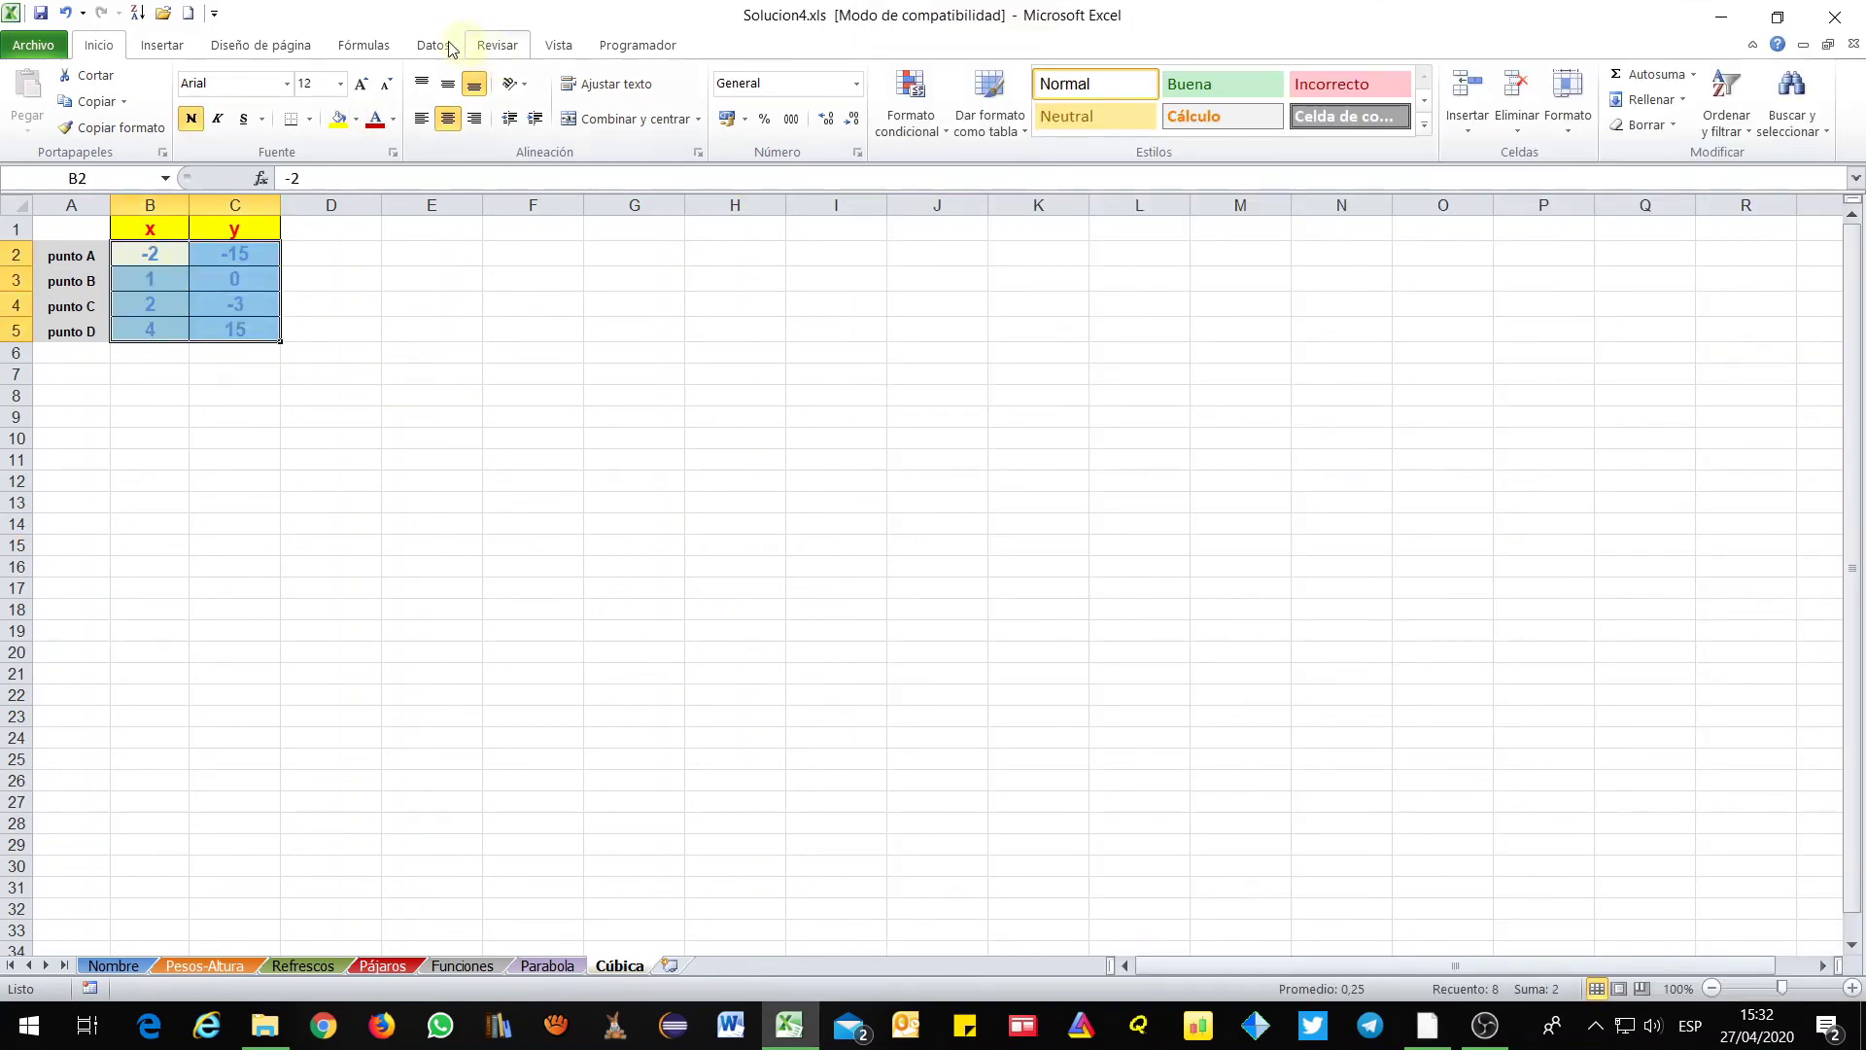
click(162, 46)
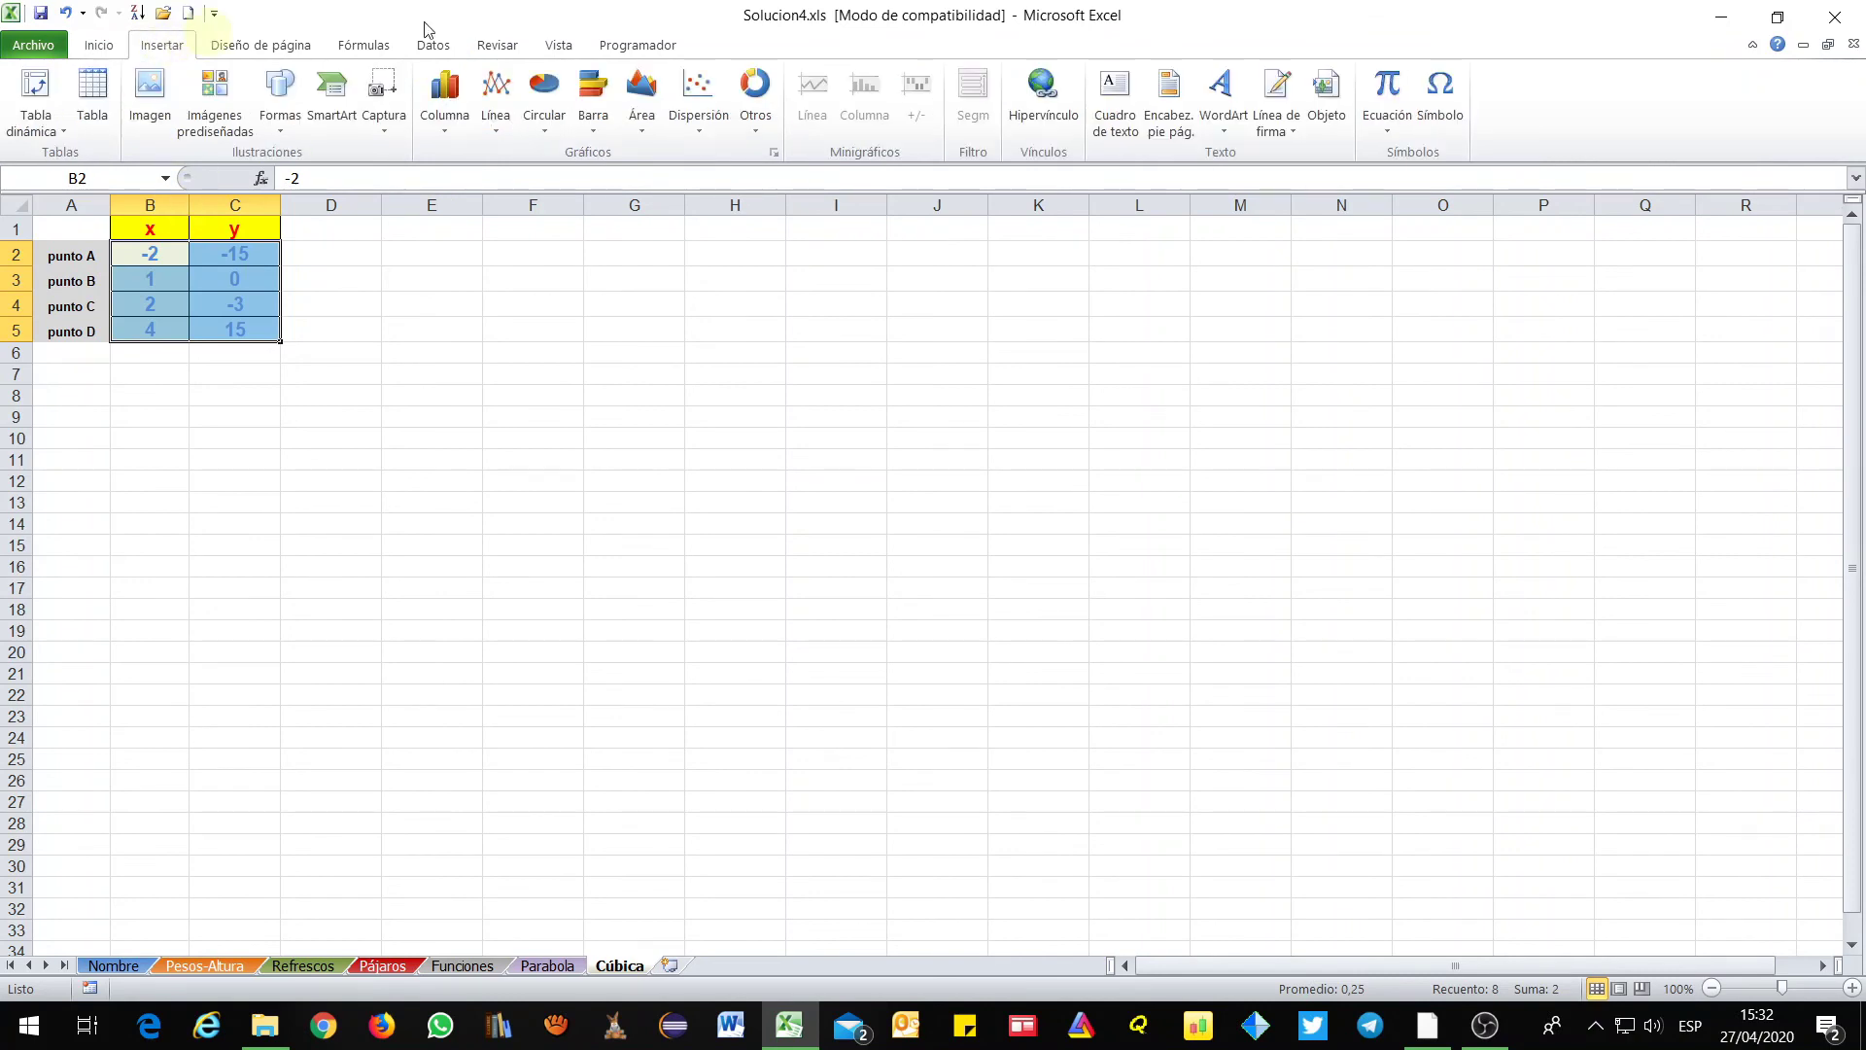
click(698, 102)
click(702, 198)
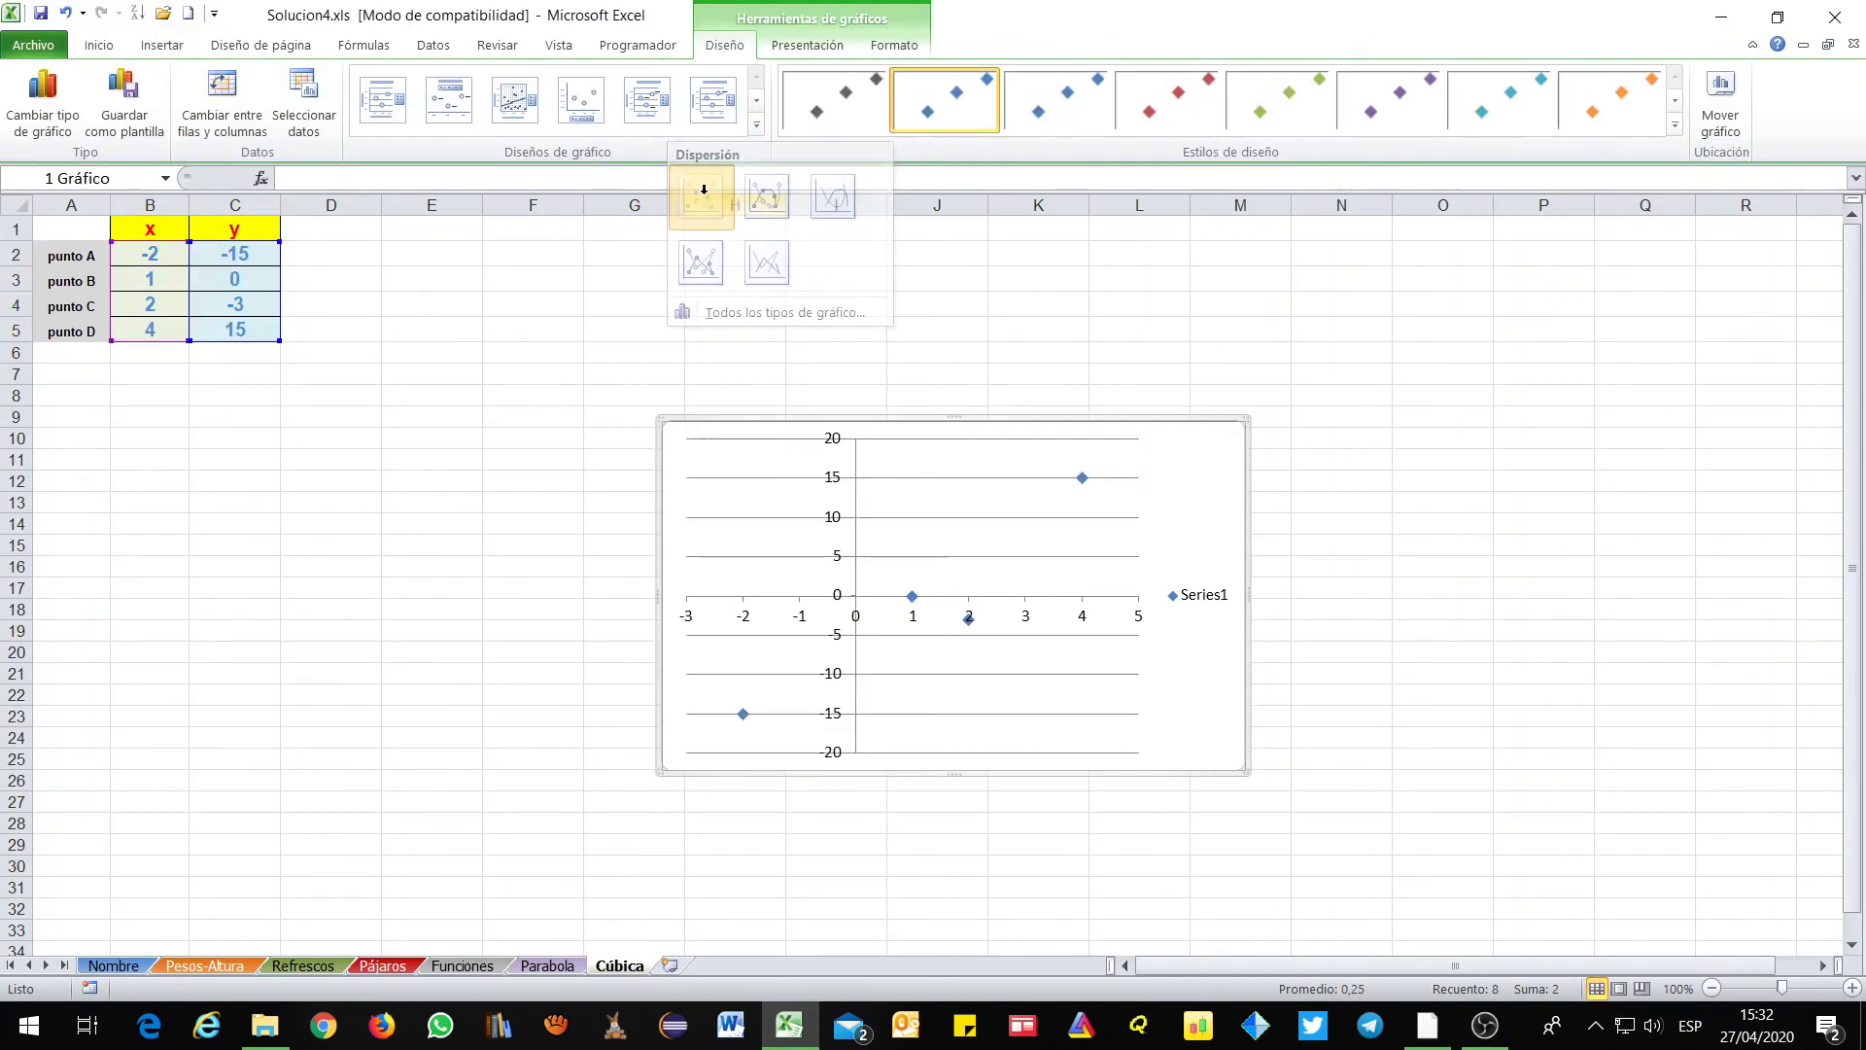
click(1204, 595)
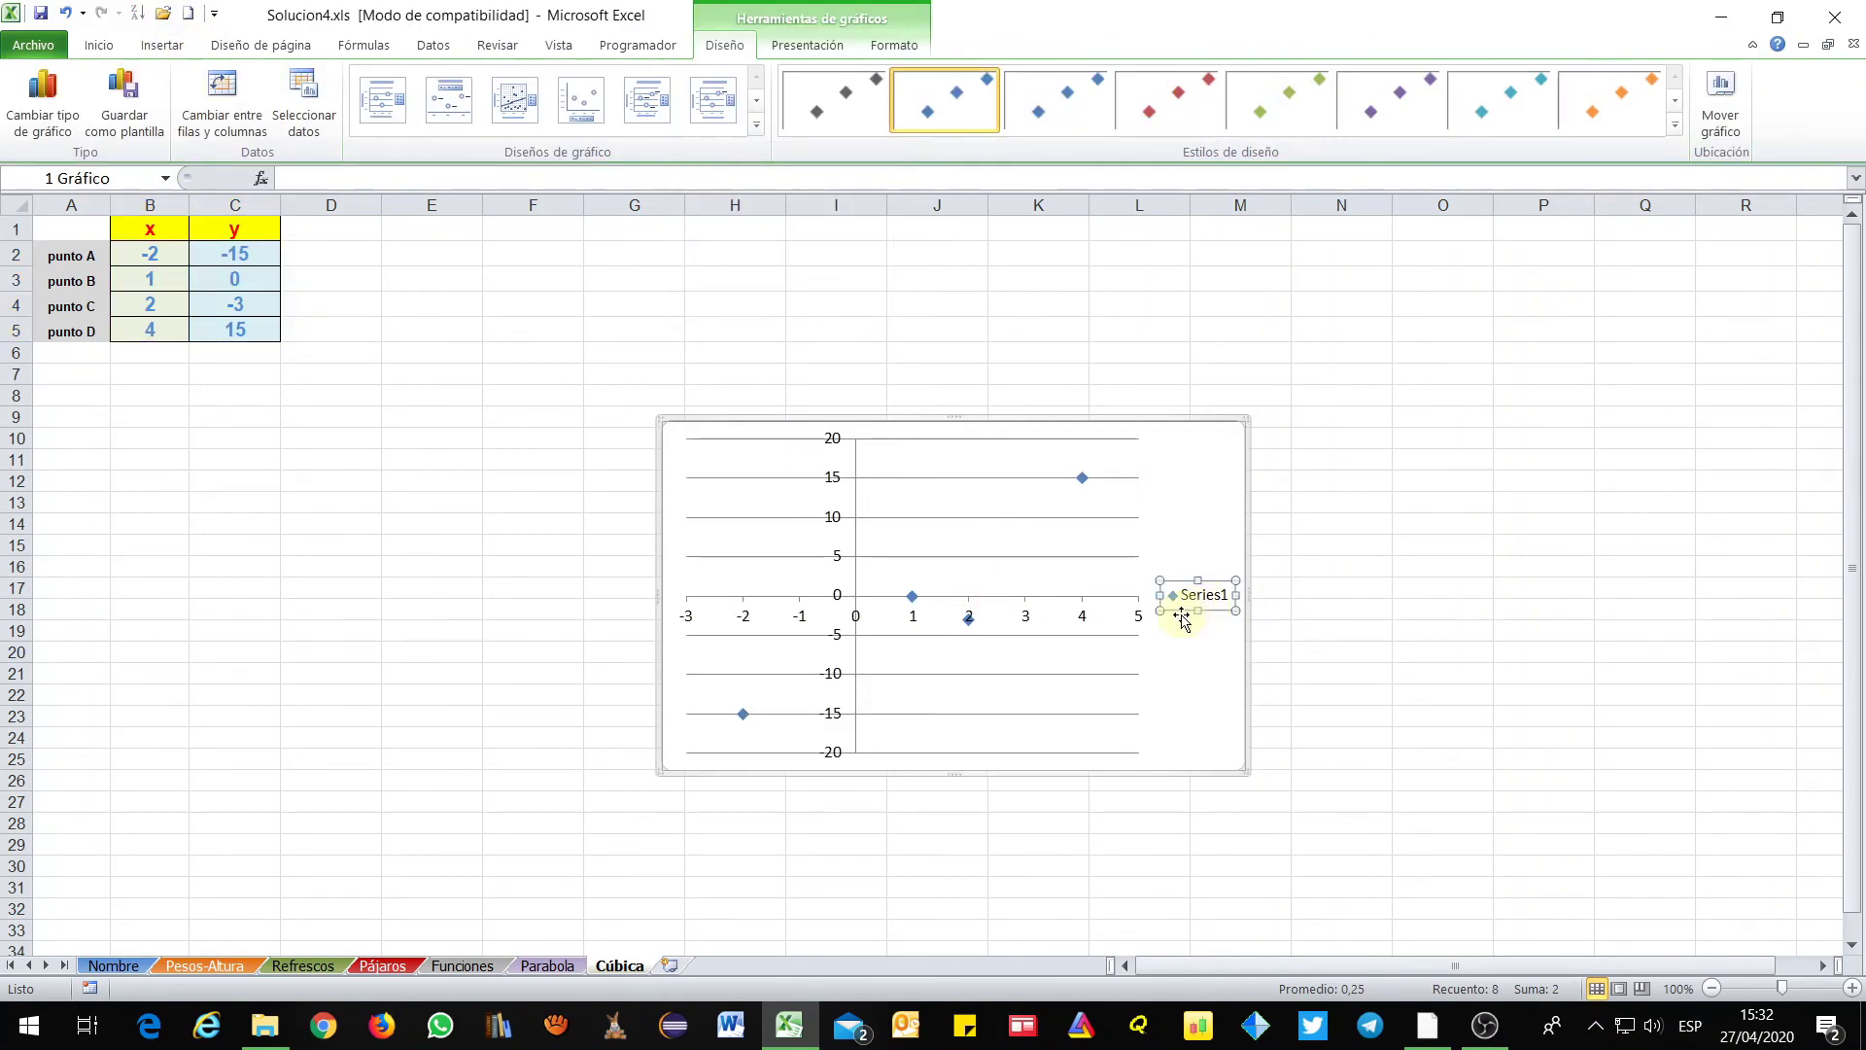
key(Delete)
Add a polynomial trendline of order 3 to the cubic points and display its equation on the chart
right_click(1156, 481)
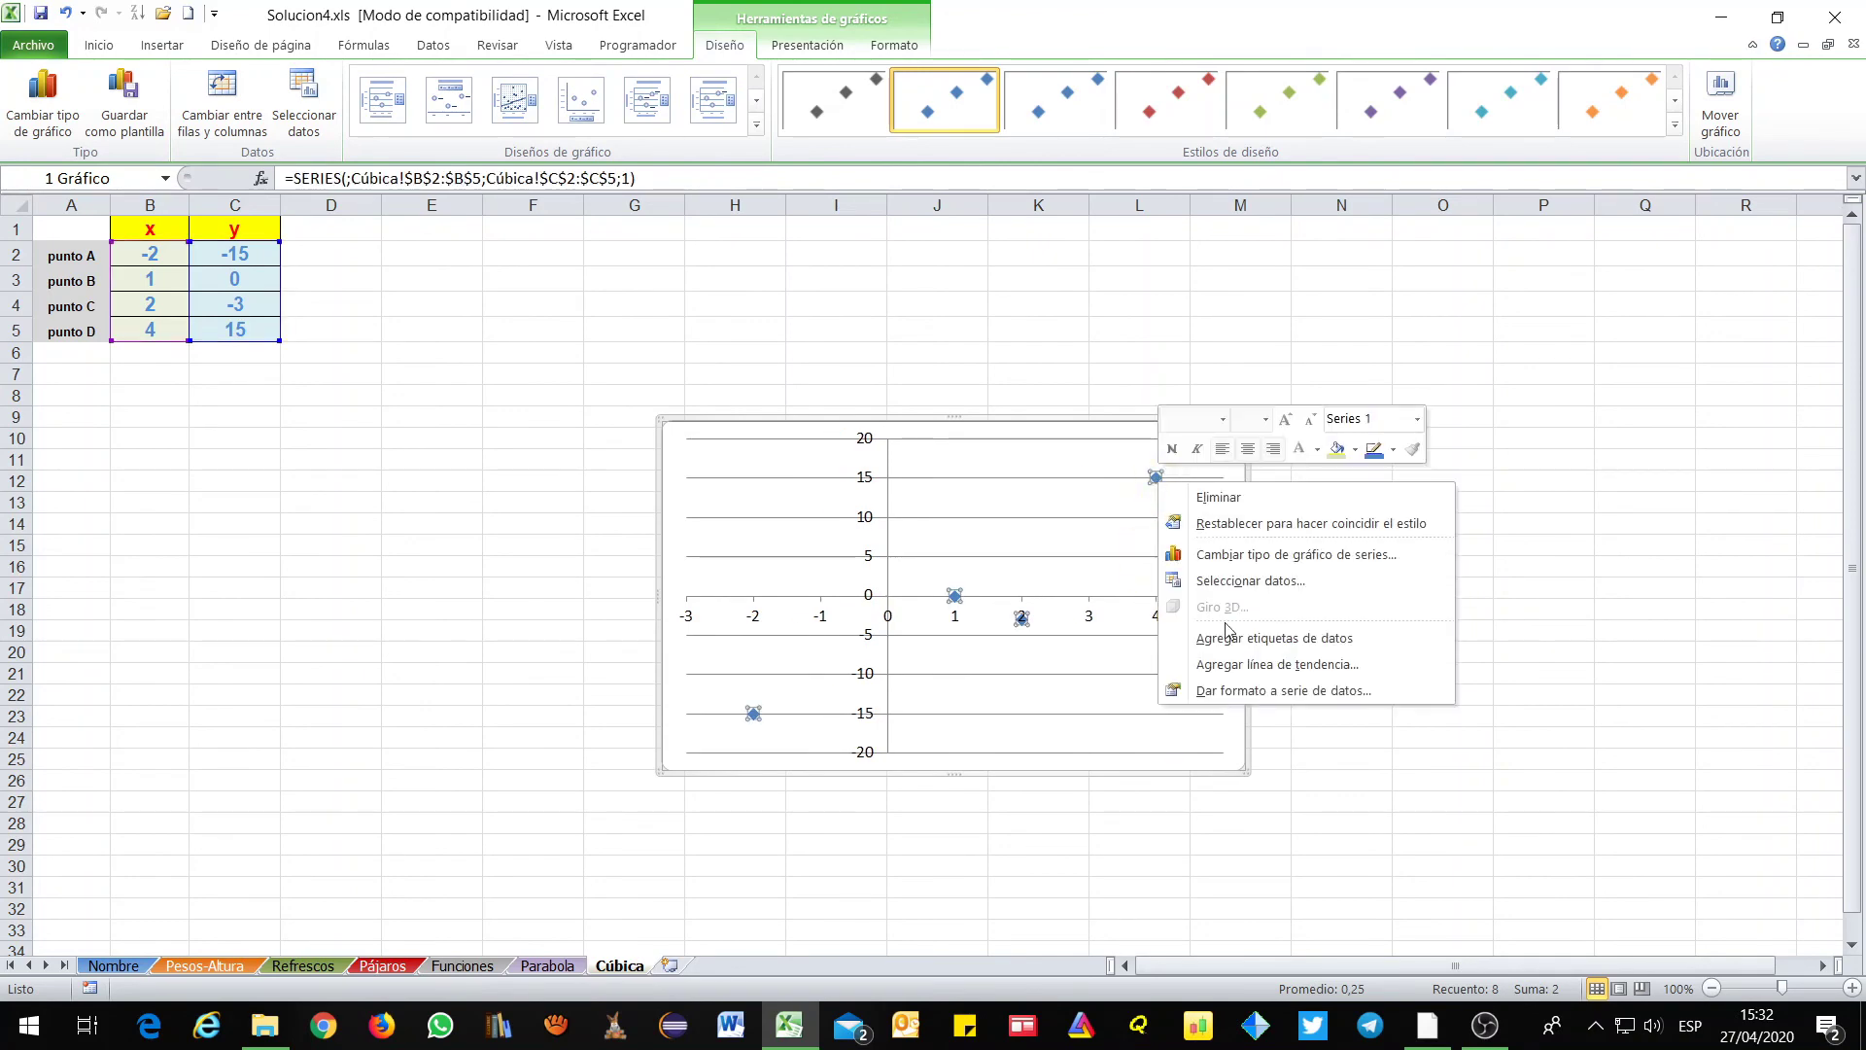
click(1231, 665)
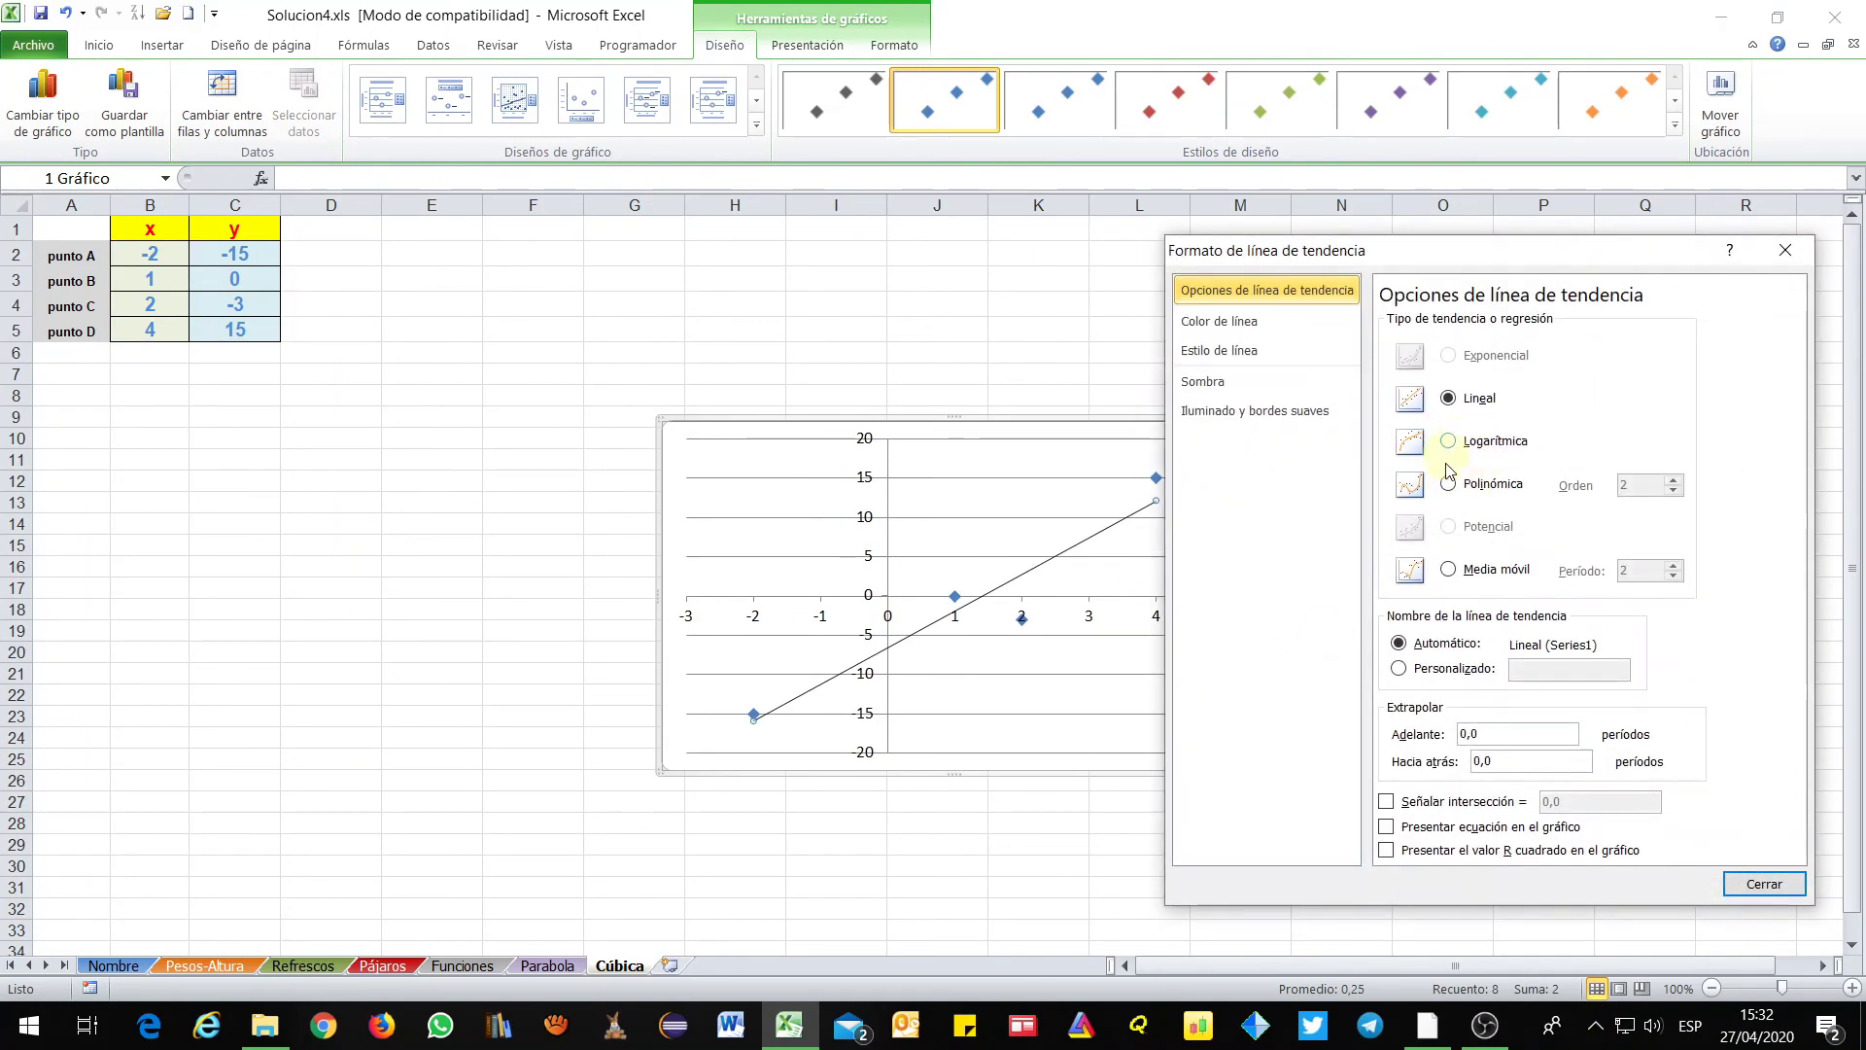
click(1446, 486)
click(1674, 483)
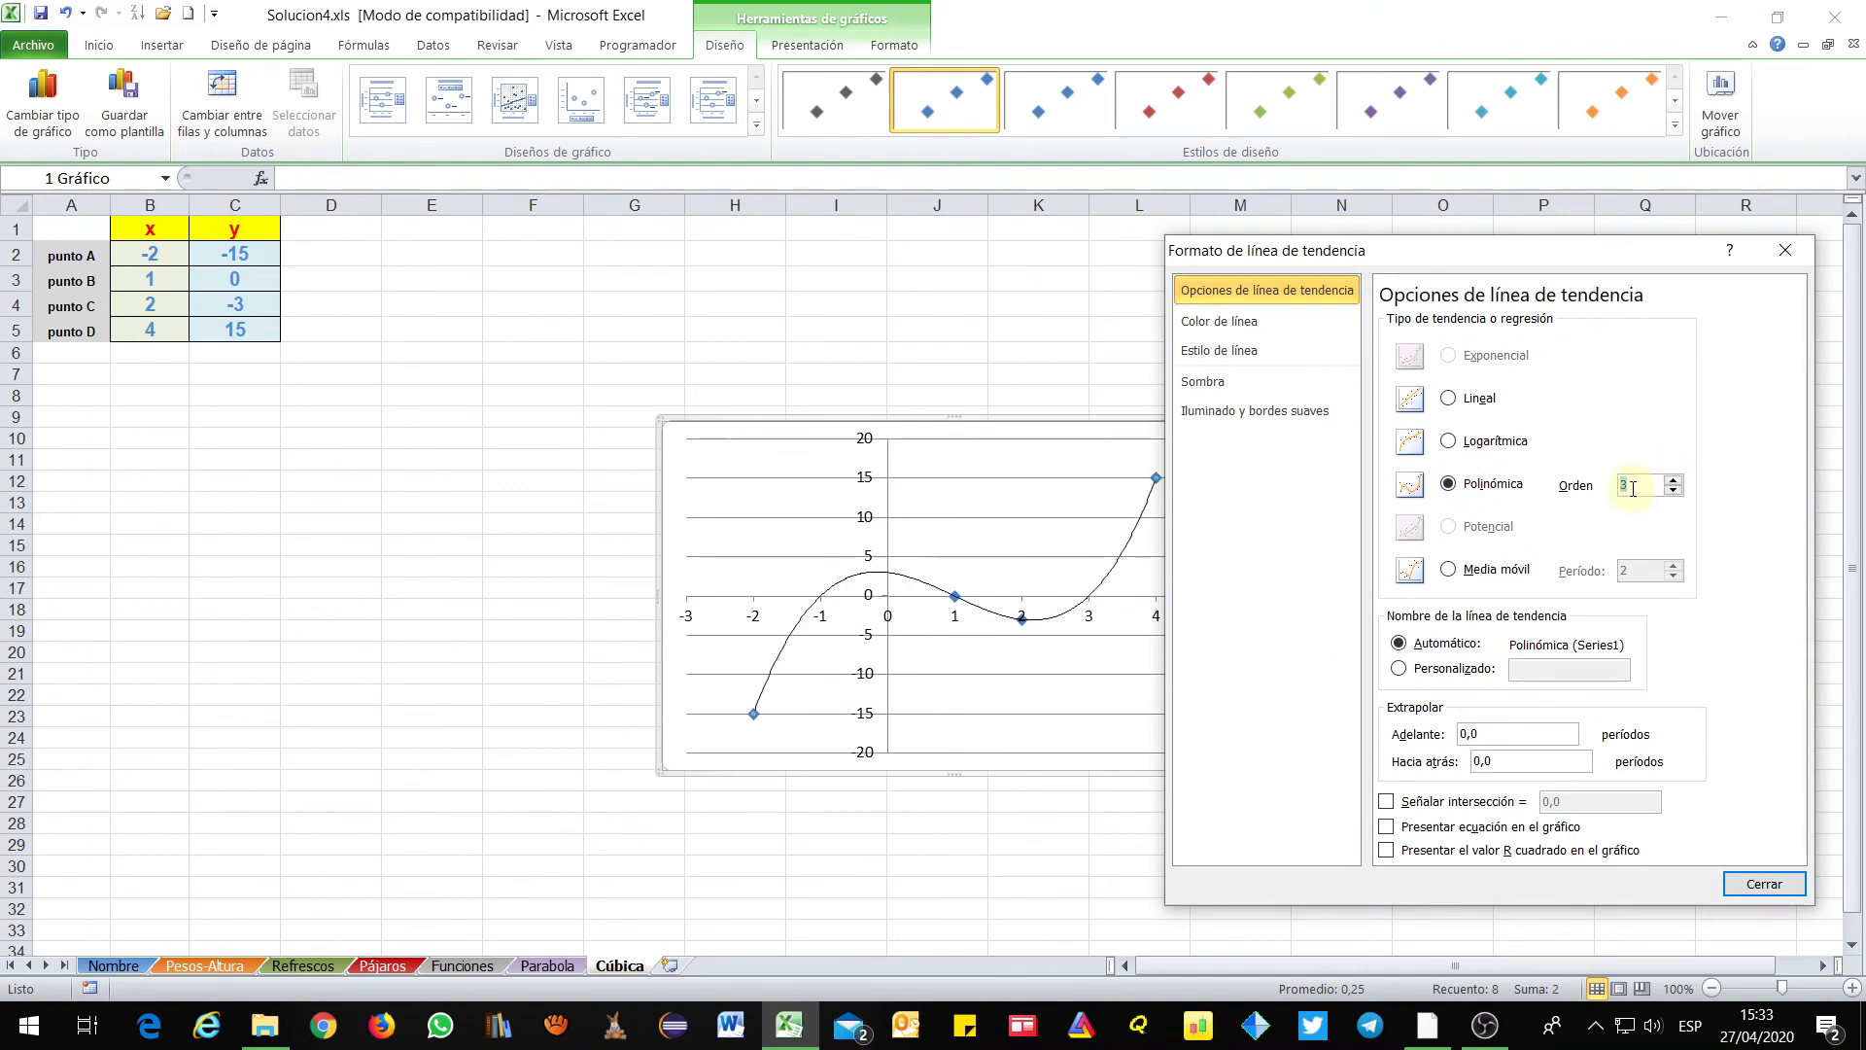
click(1386, 828)
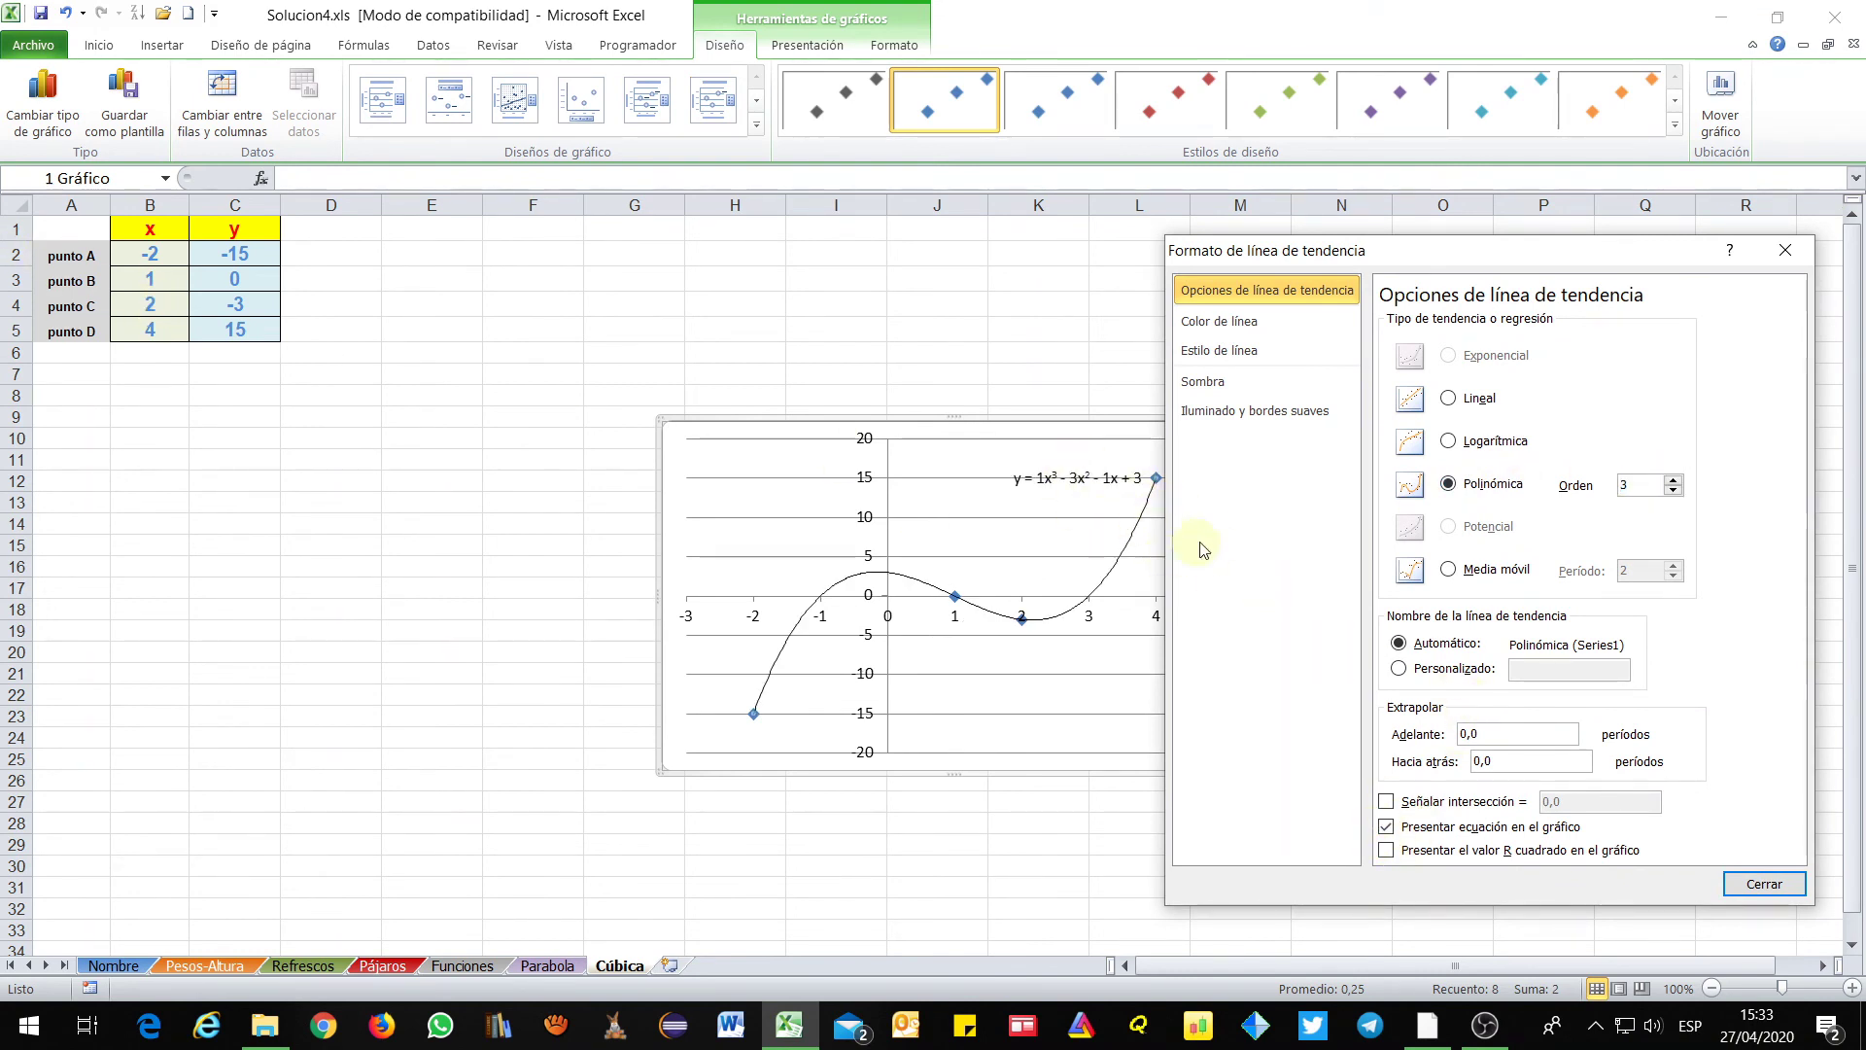
Format the cubic trendline as a solid dark red line 3 pt wide
click(1221, 321)
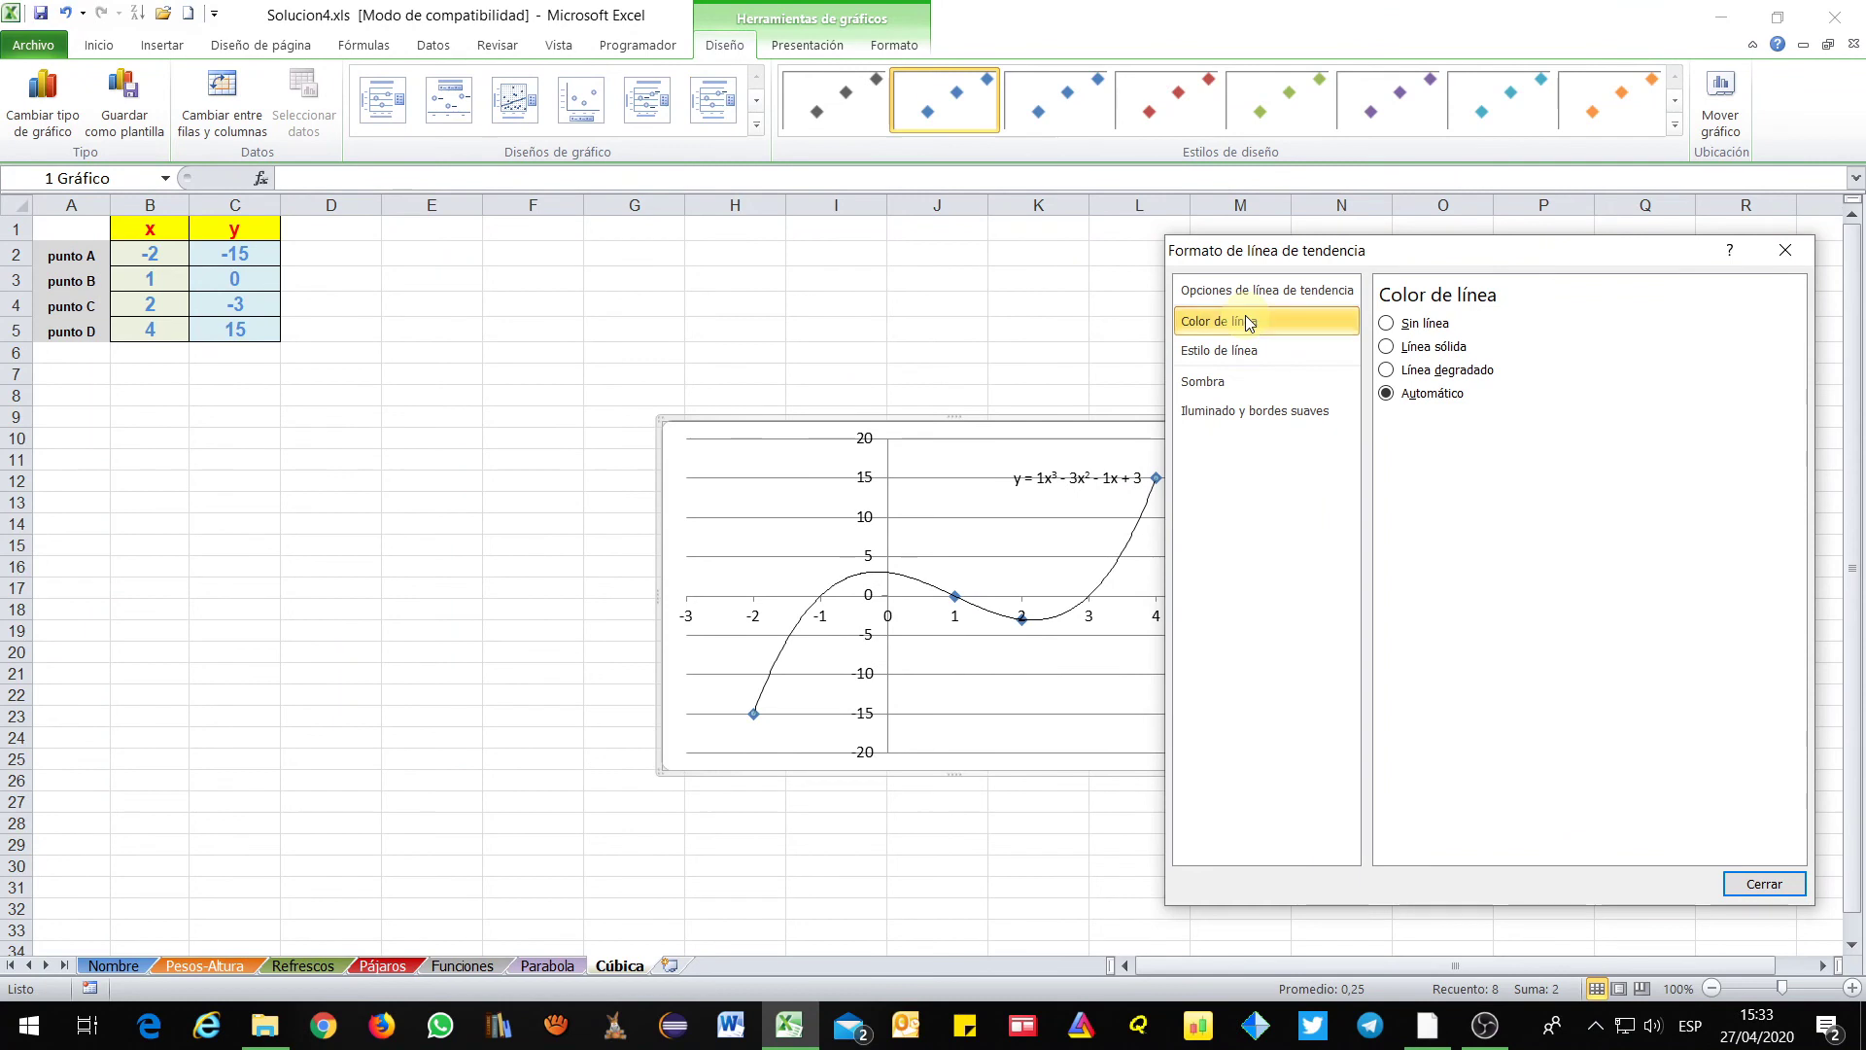
click(1402, 347)
click(1469, 422)
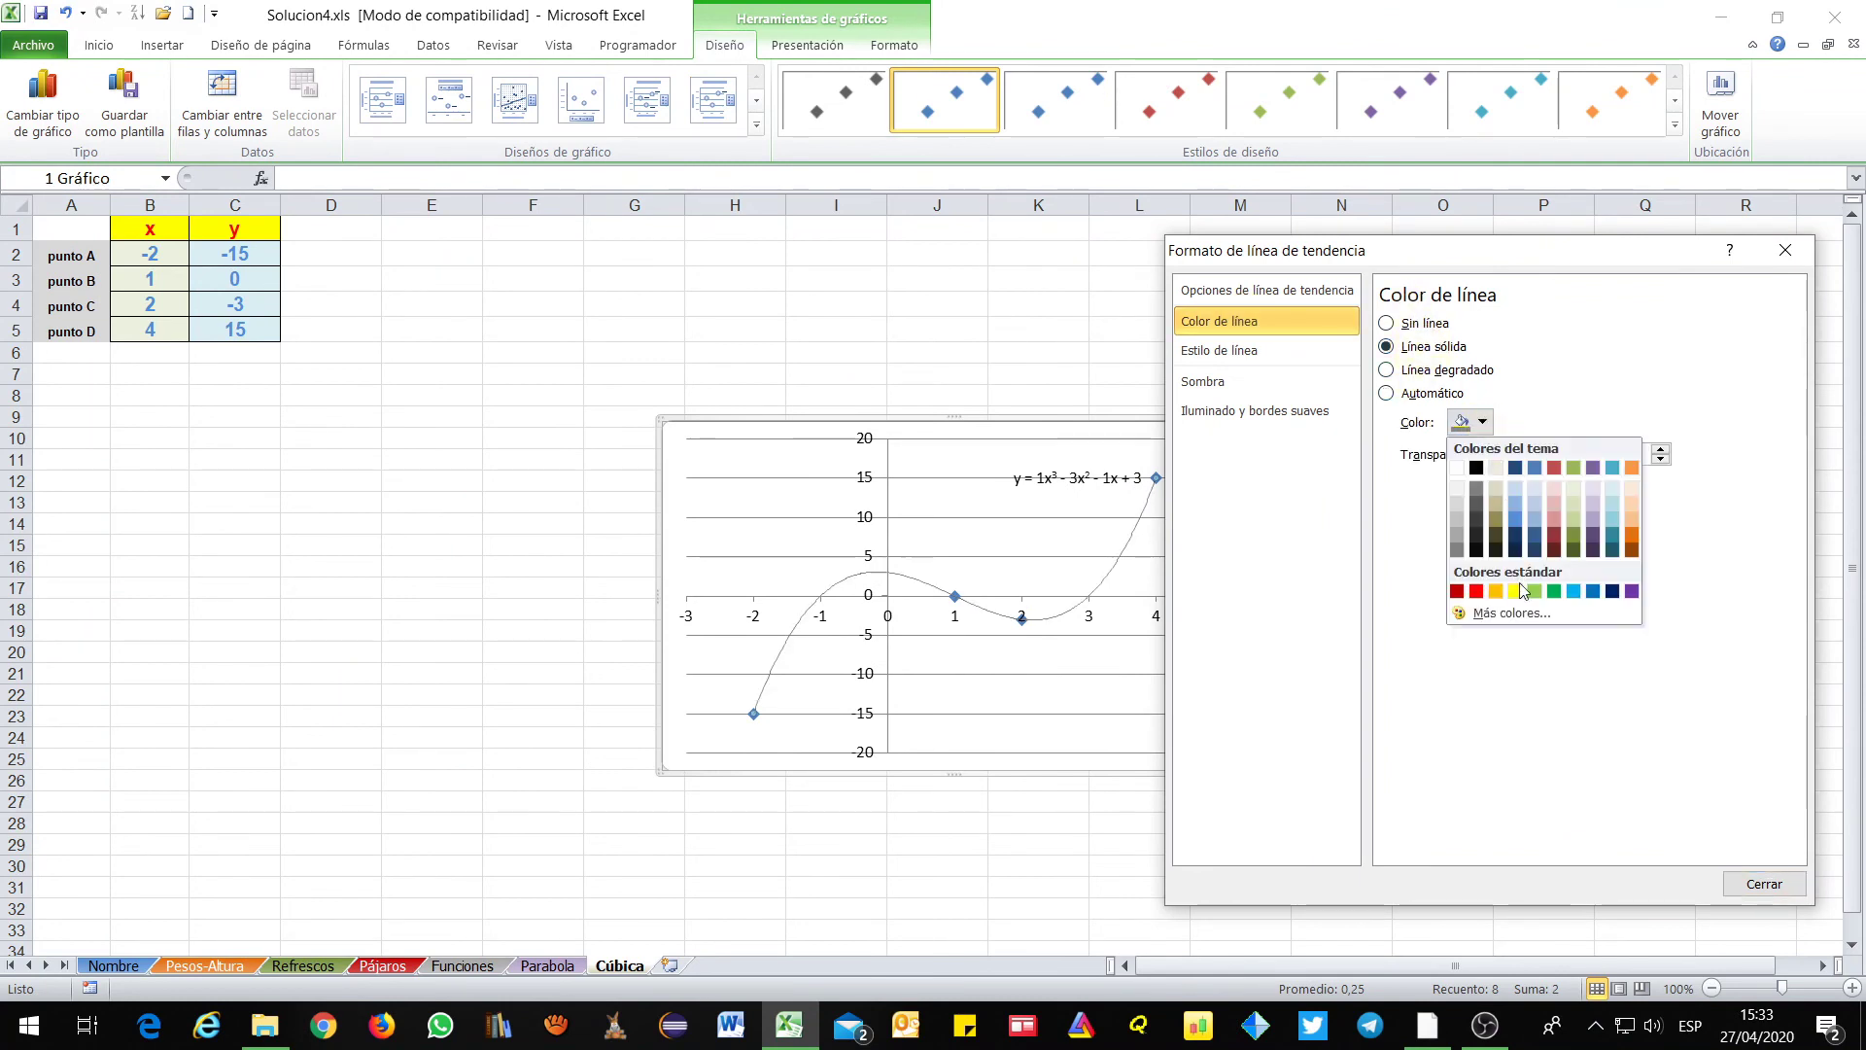
click(1456, 591)
click(1264, 350)
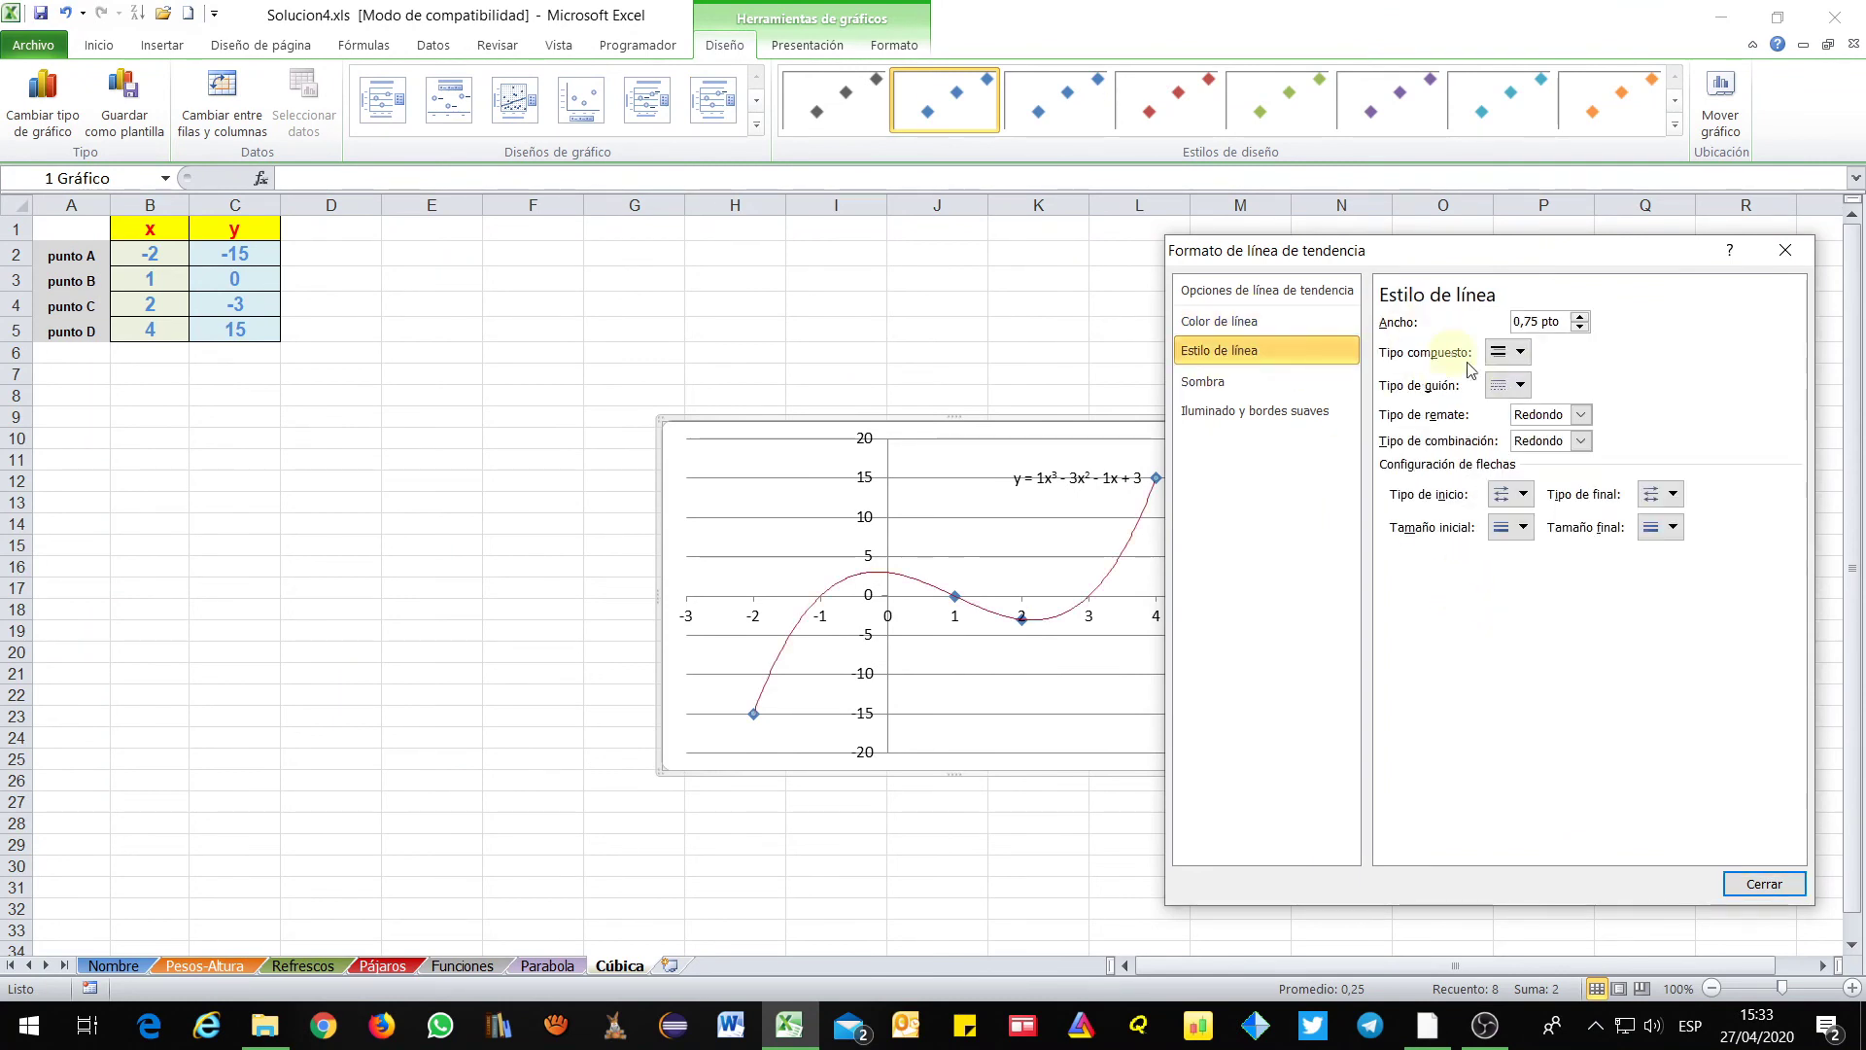
click(1582, 317)
click(1581, 318)
click(1581, 317)
click(1582, 318)
click(1582, 317)
click(1581, 317)
click(1581, 318)
click(1581, 318)
click(1581, 318)
click(1764, 884)
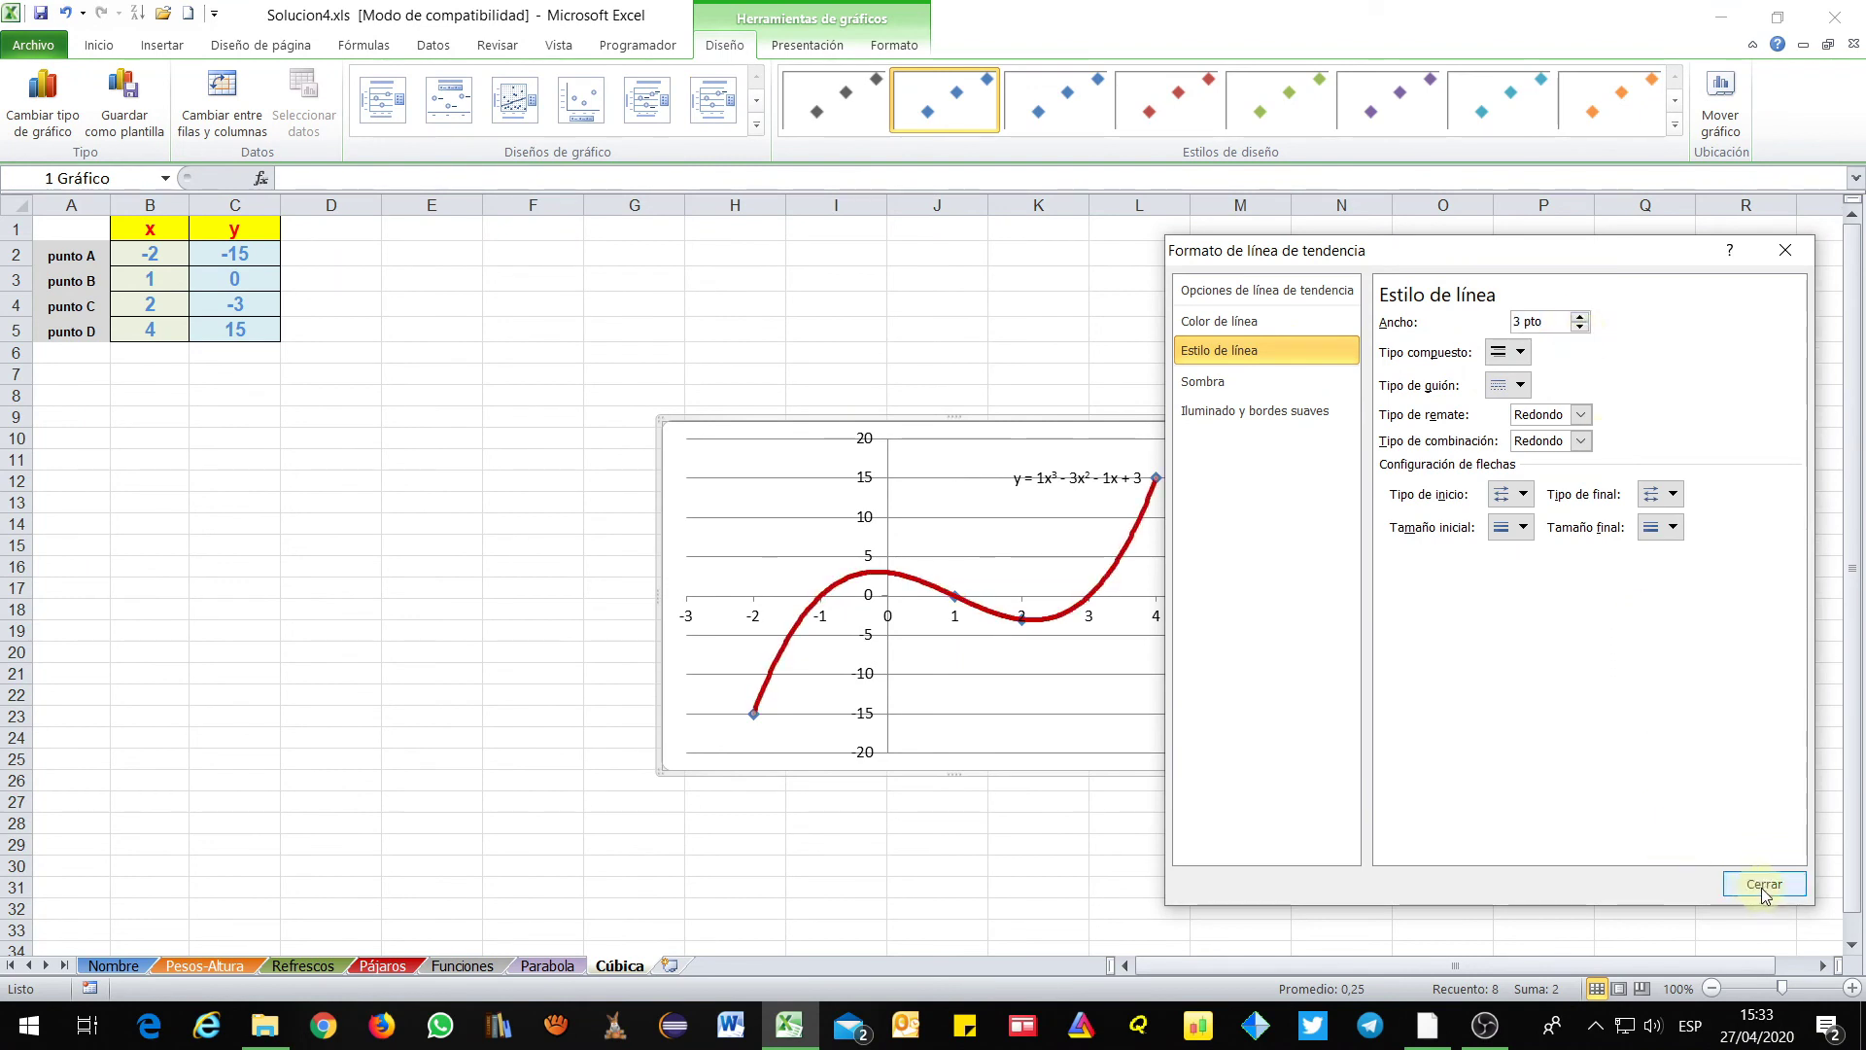
Move the cubic chart beside the coordinate table, over about columns D to I, rows 1 to 17
drag(1038, 435, 688, 249)
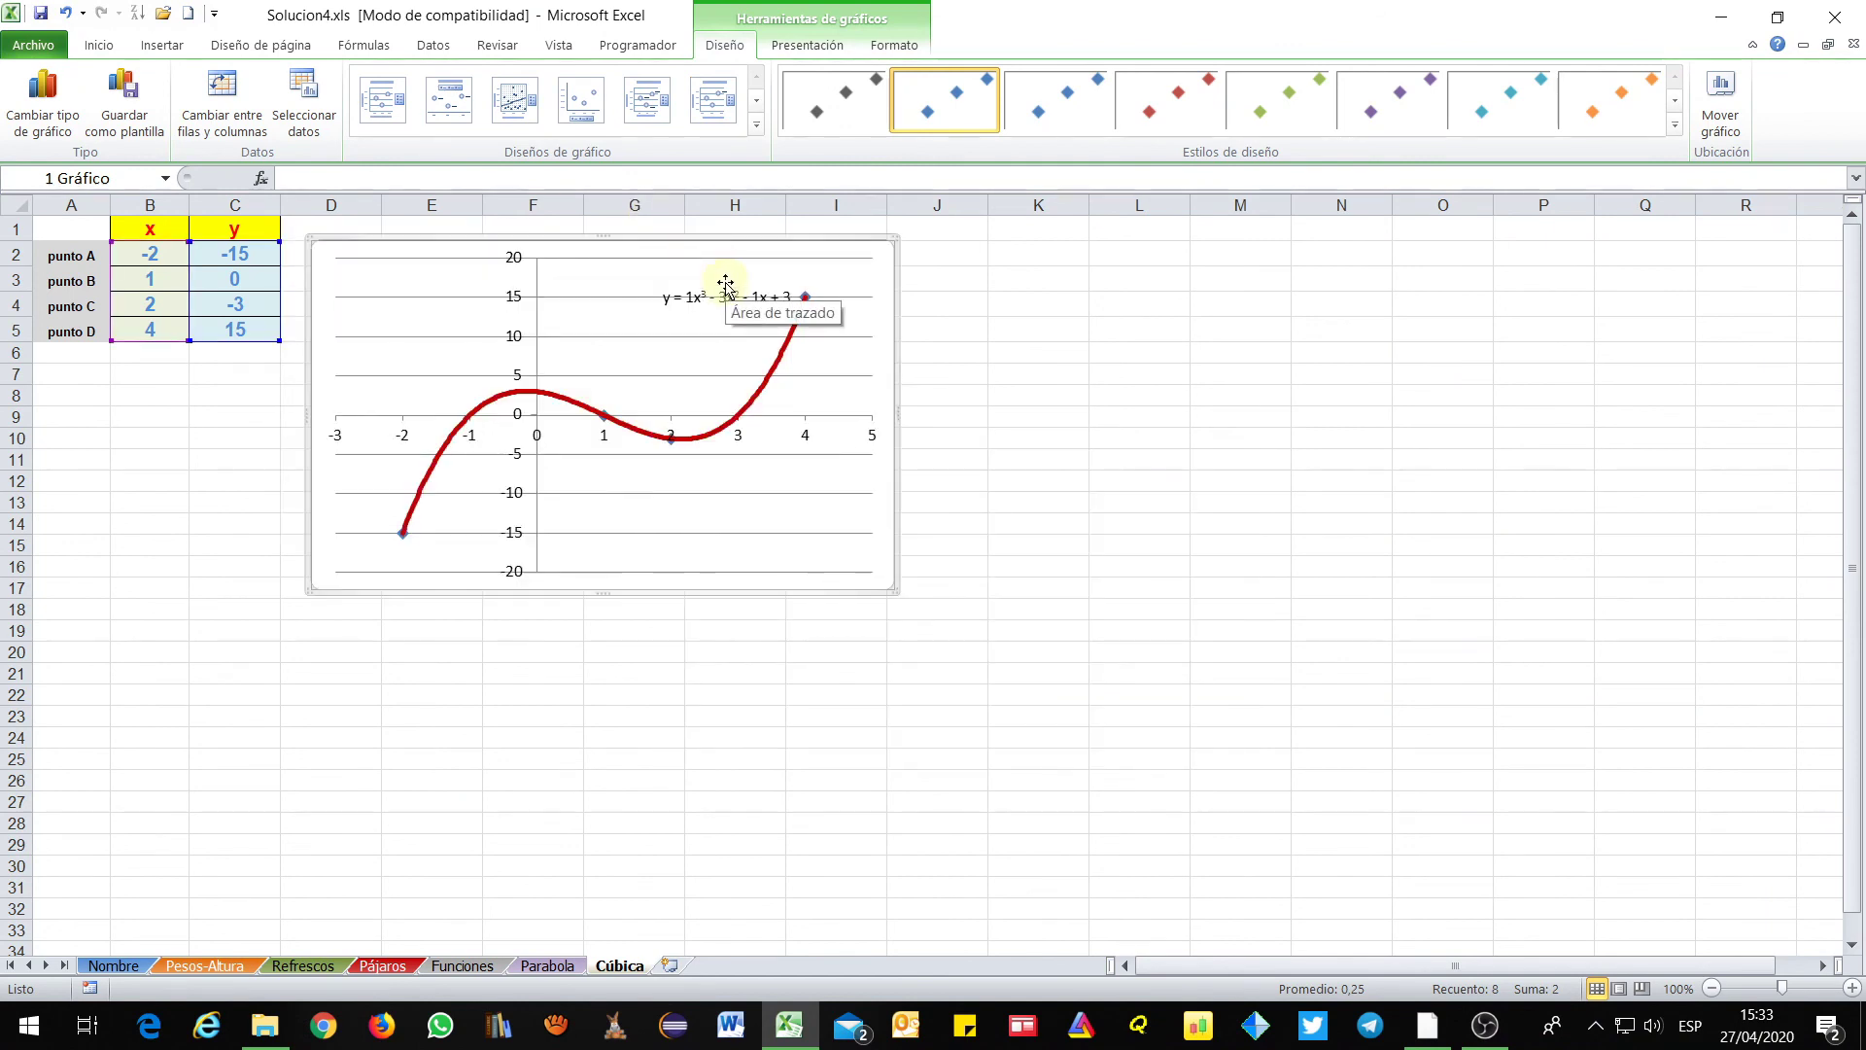
Move the cubic equation to the clear area above the curve and format it bold, 12 pt, dark red with a light green fill
drag(772, 296, 699, 273)
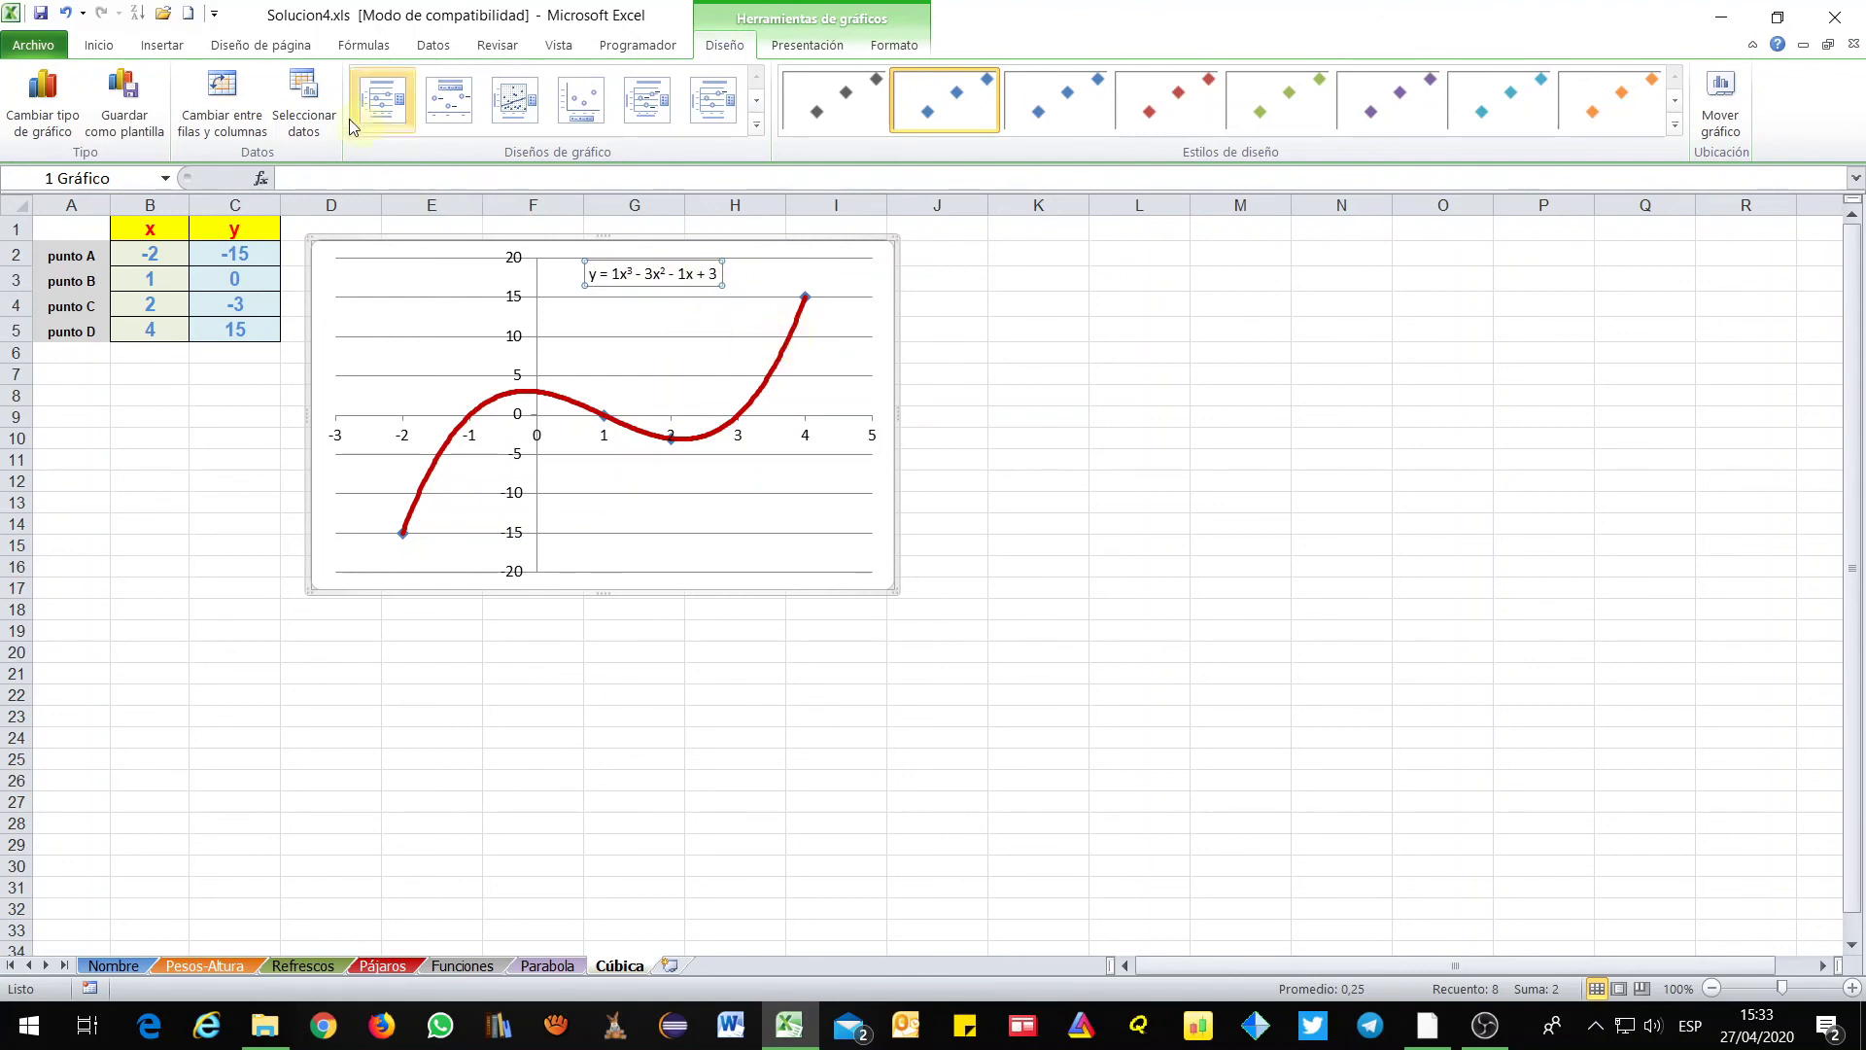
click(98, 44)
click(190, 118)
click(362, 85)
click(339, 118)
click(375, 118)
click(361, 85)
drag(643, 283, 667, 313)
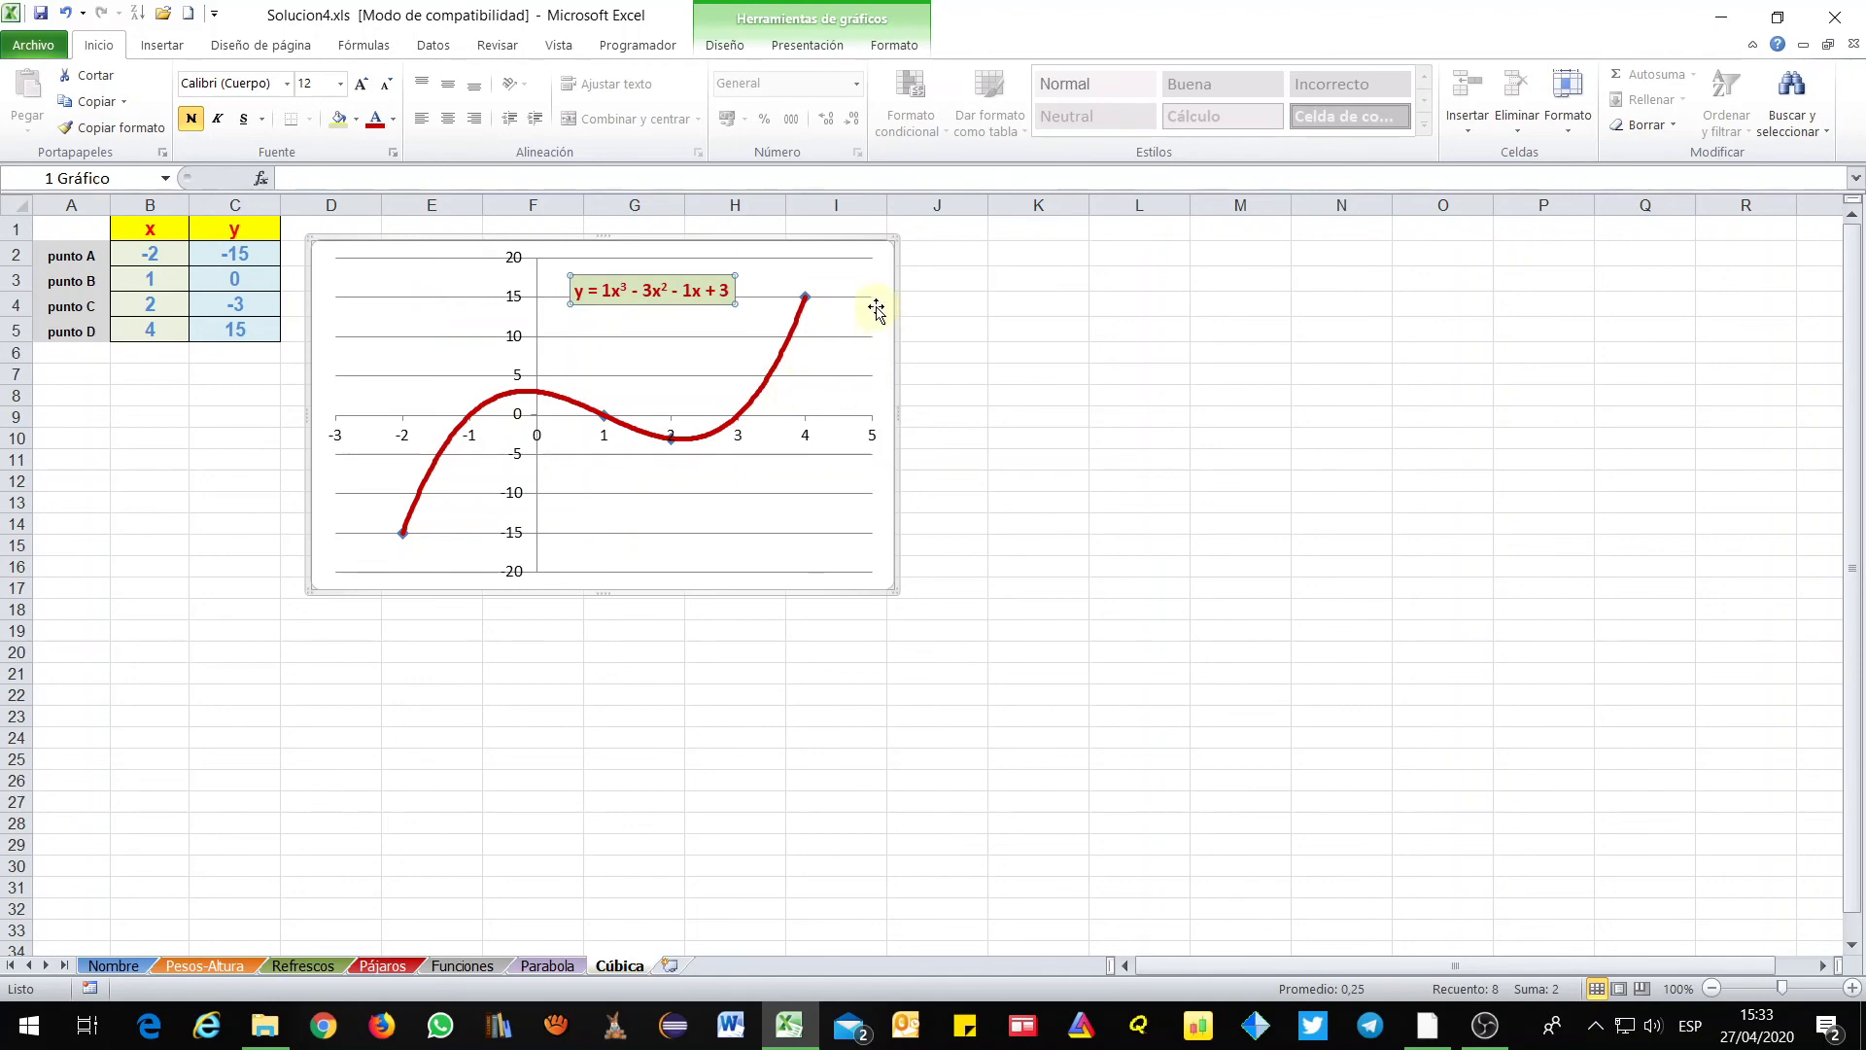
Fill the plot area of the cubic chart with the light brown wood-grain texture
click(849, 297)
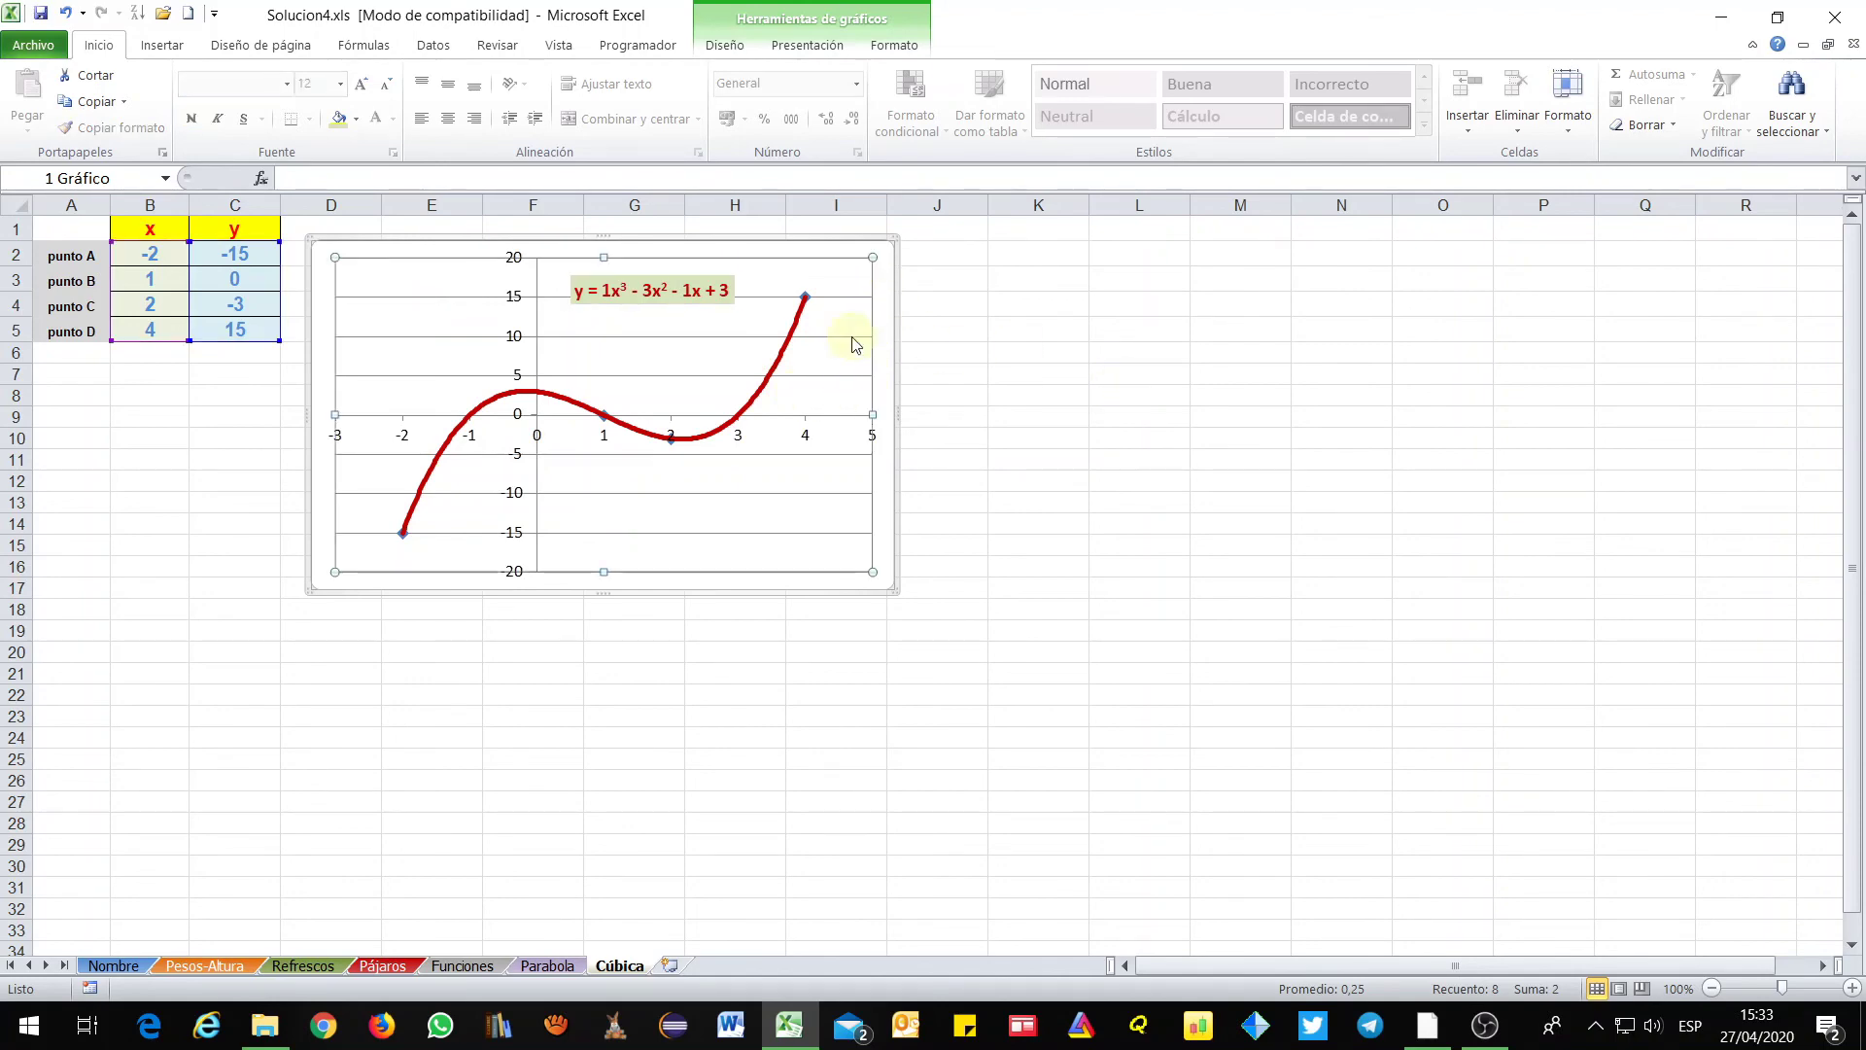
double_click(847, 325)
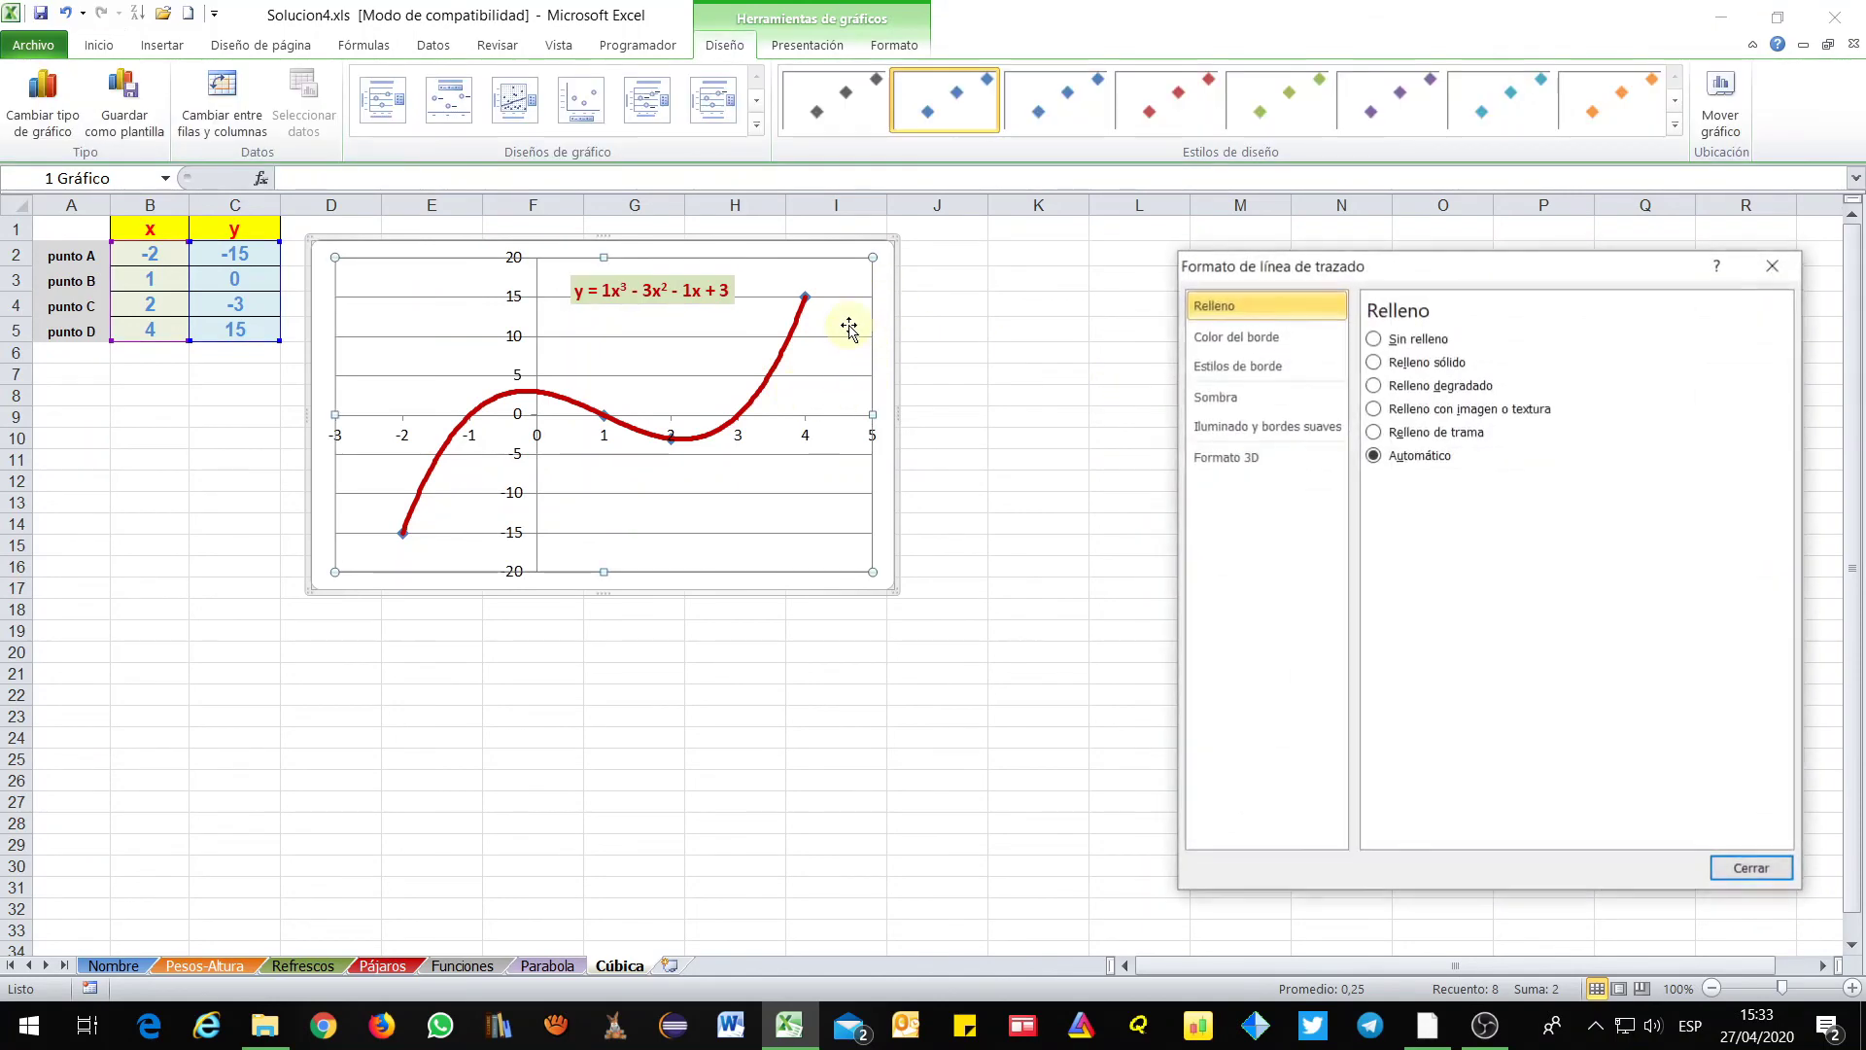
click(1400, 385)
click(1400, 408)
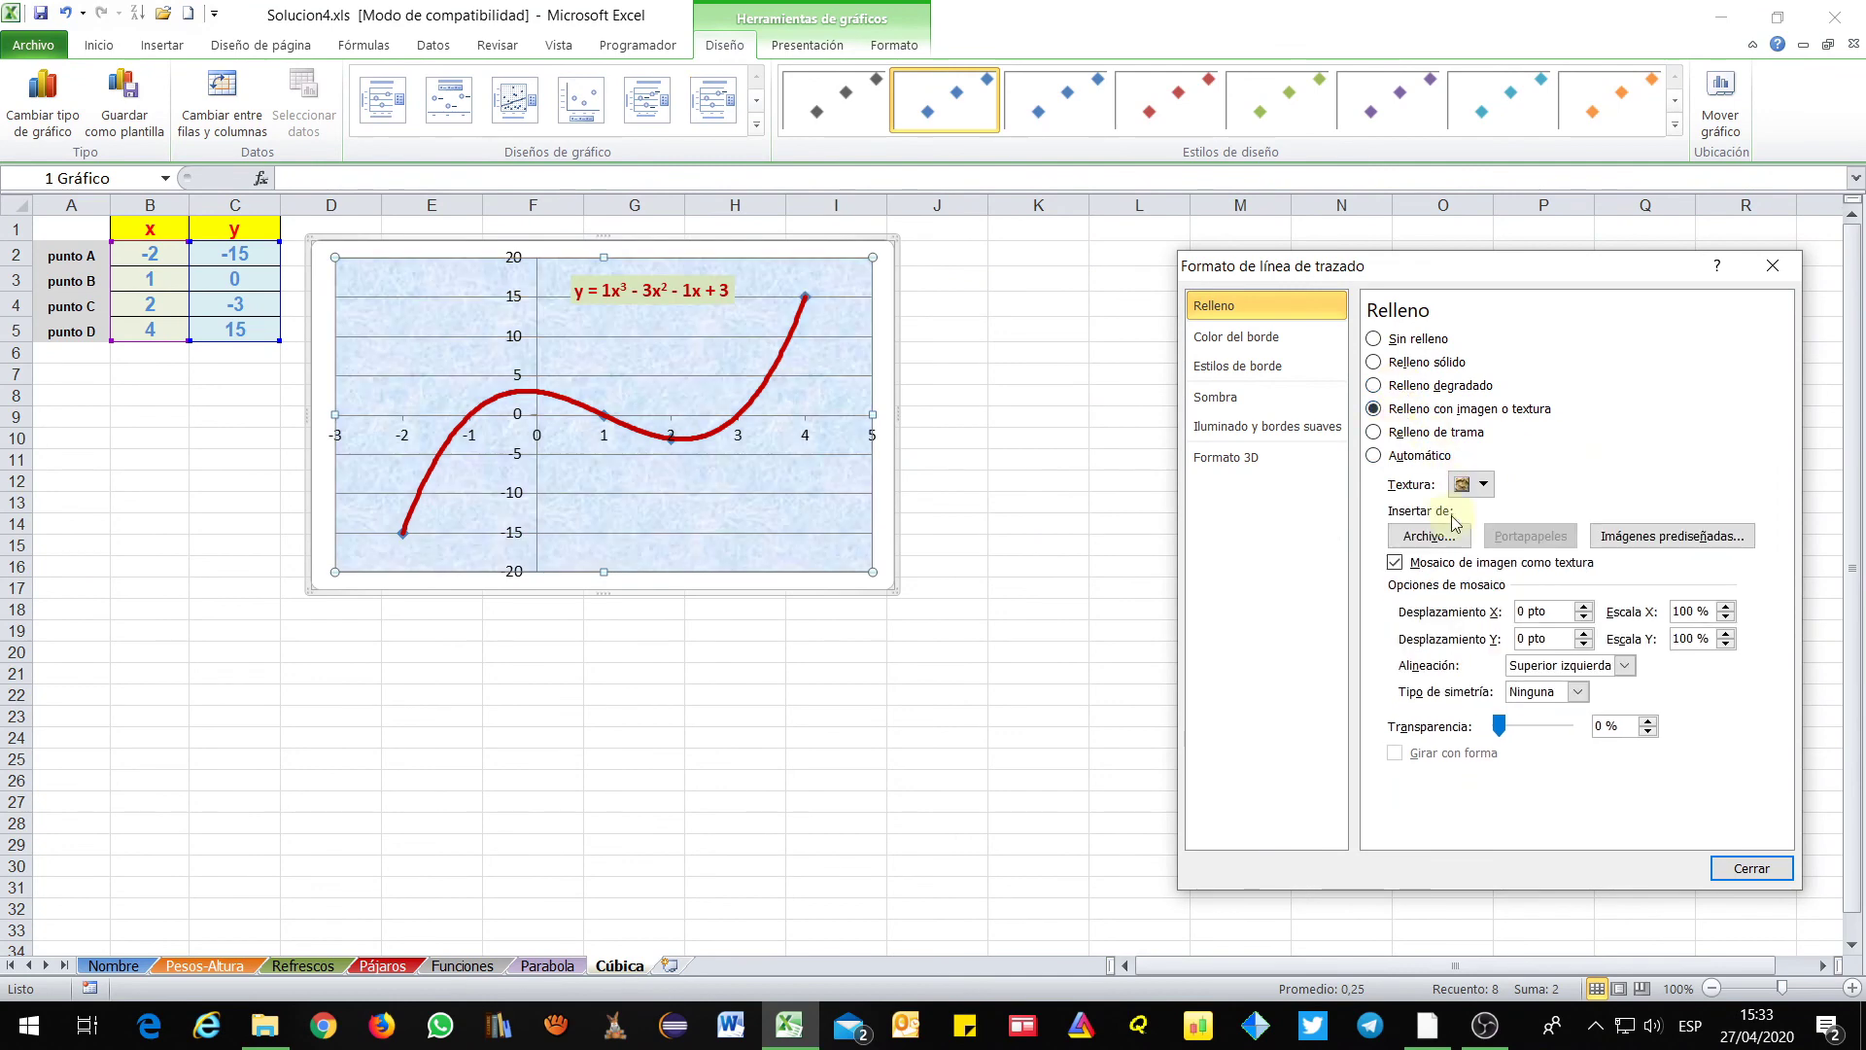
click(1472, 484)
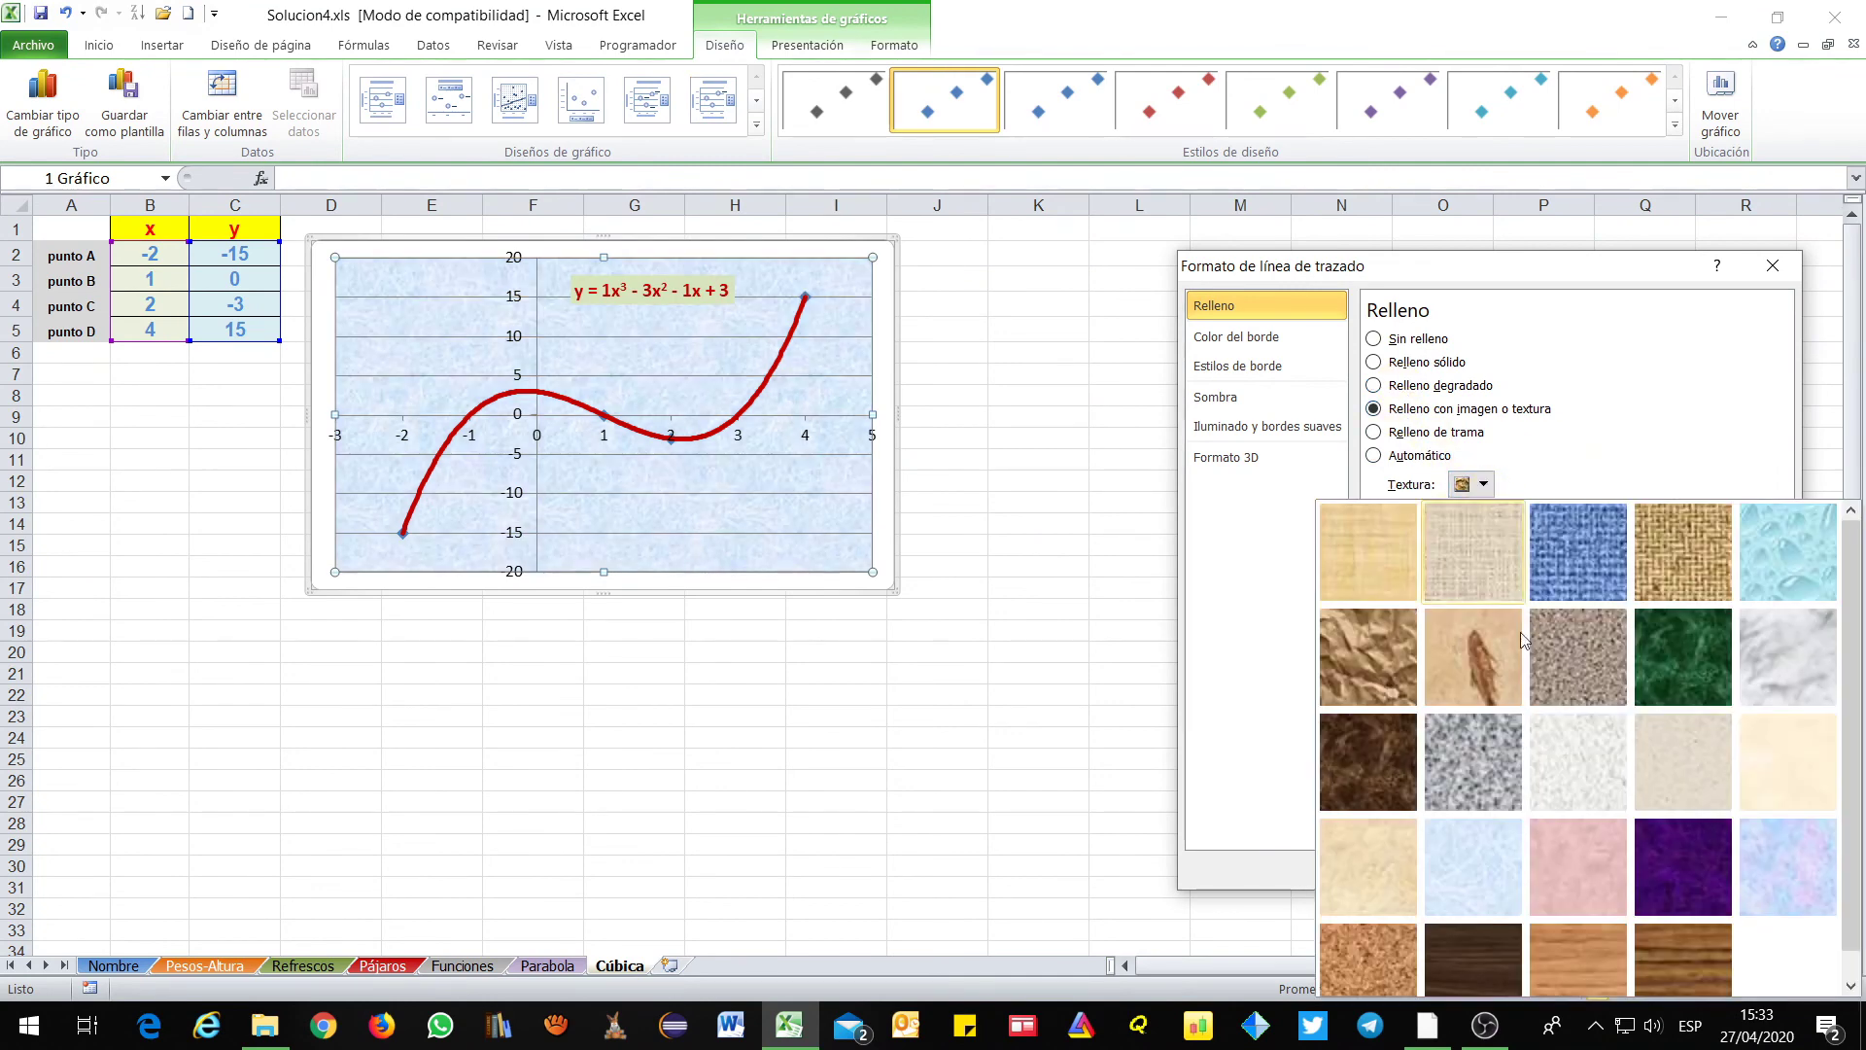
click(1579, 955)
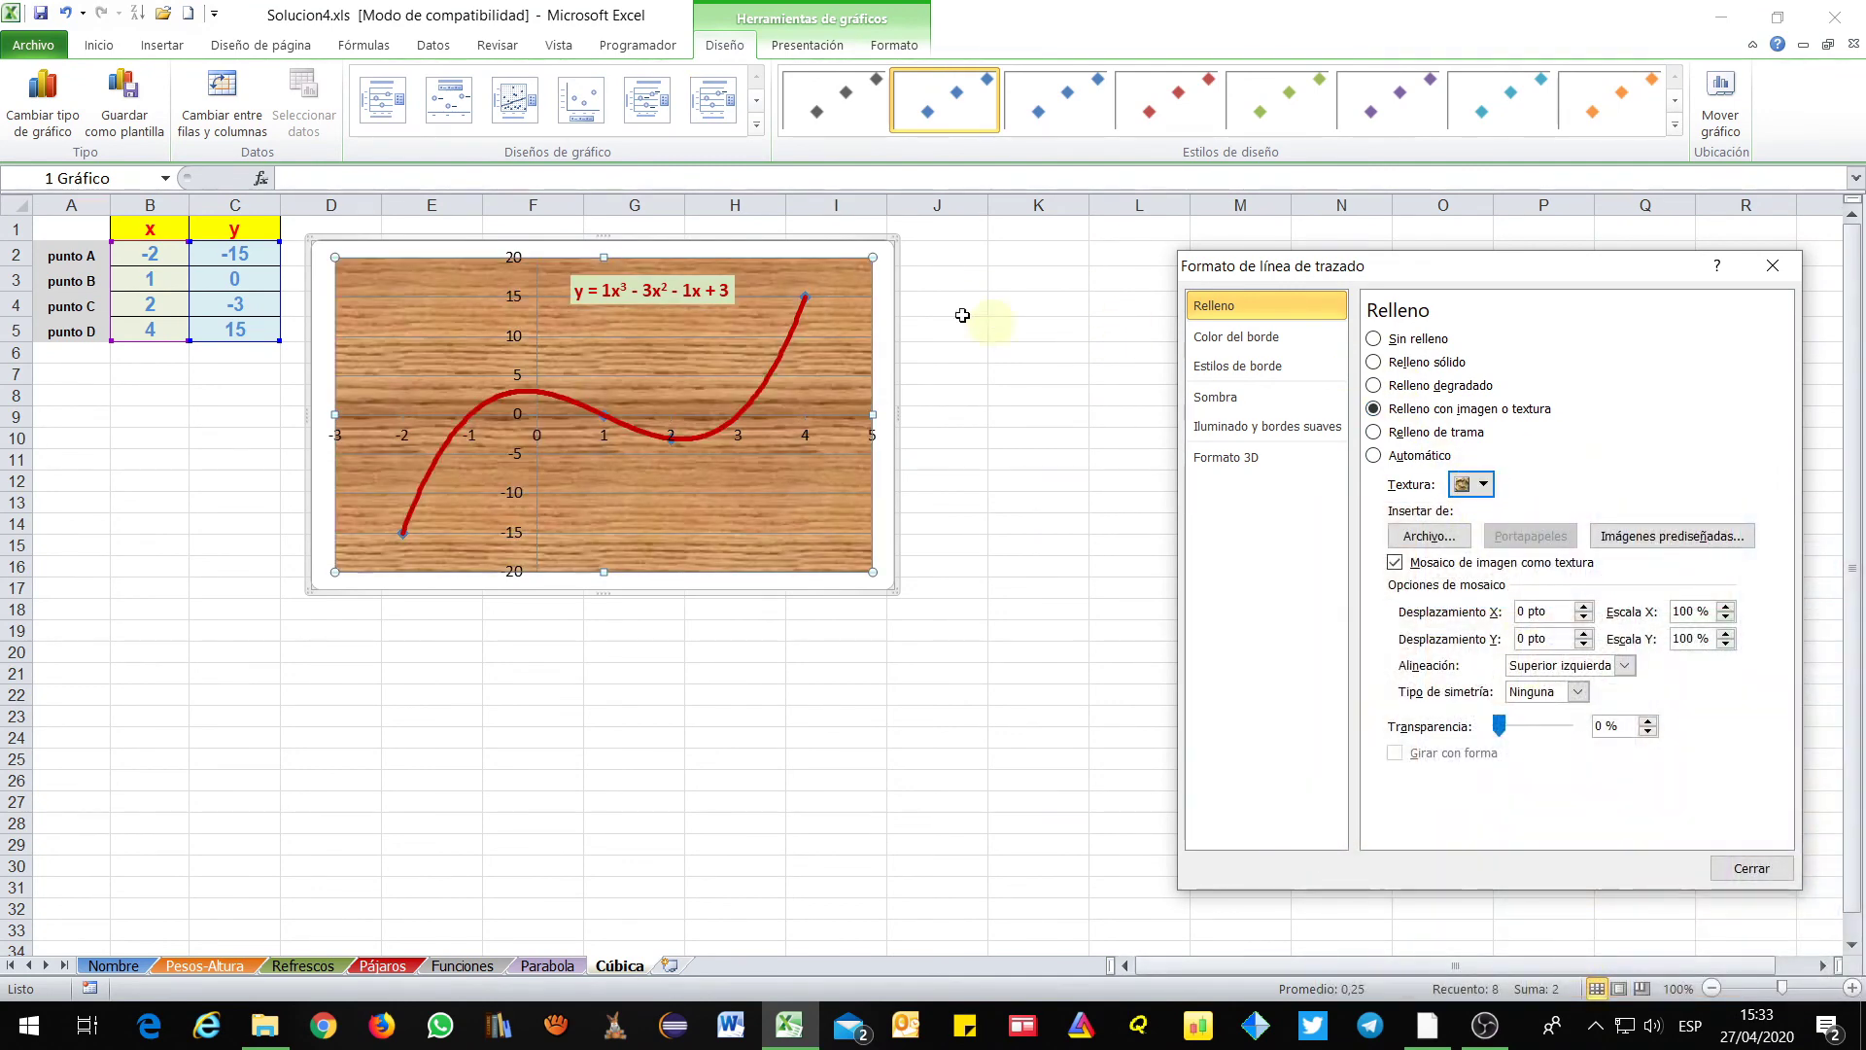
Fill the chart area around the cubic plot with solid dark red from the standard colours
click(891, 303)
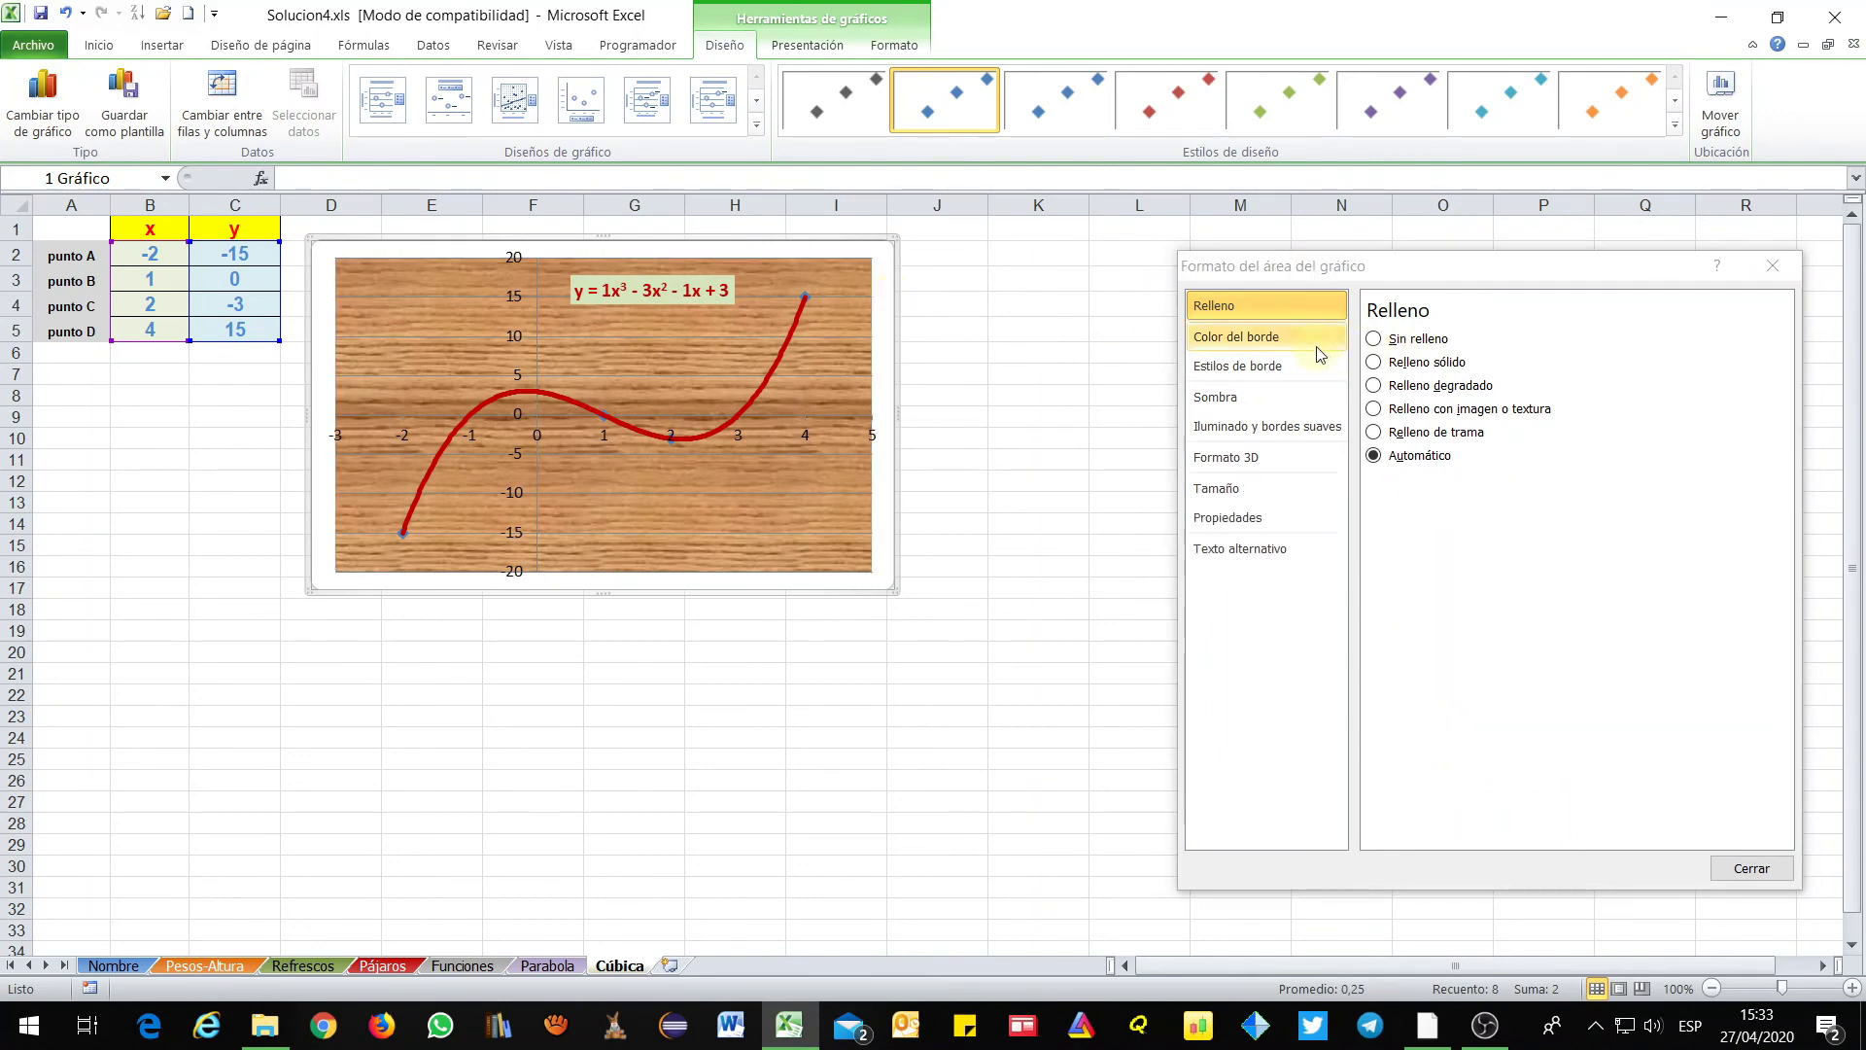
click(1409, 363)
click(1490, 510)
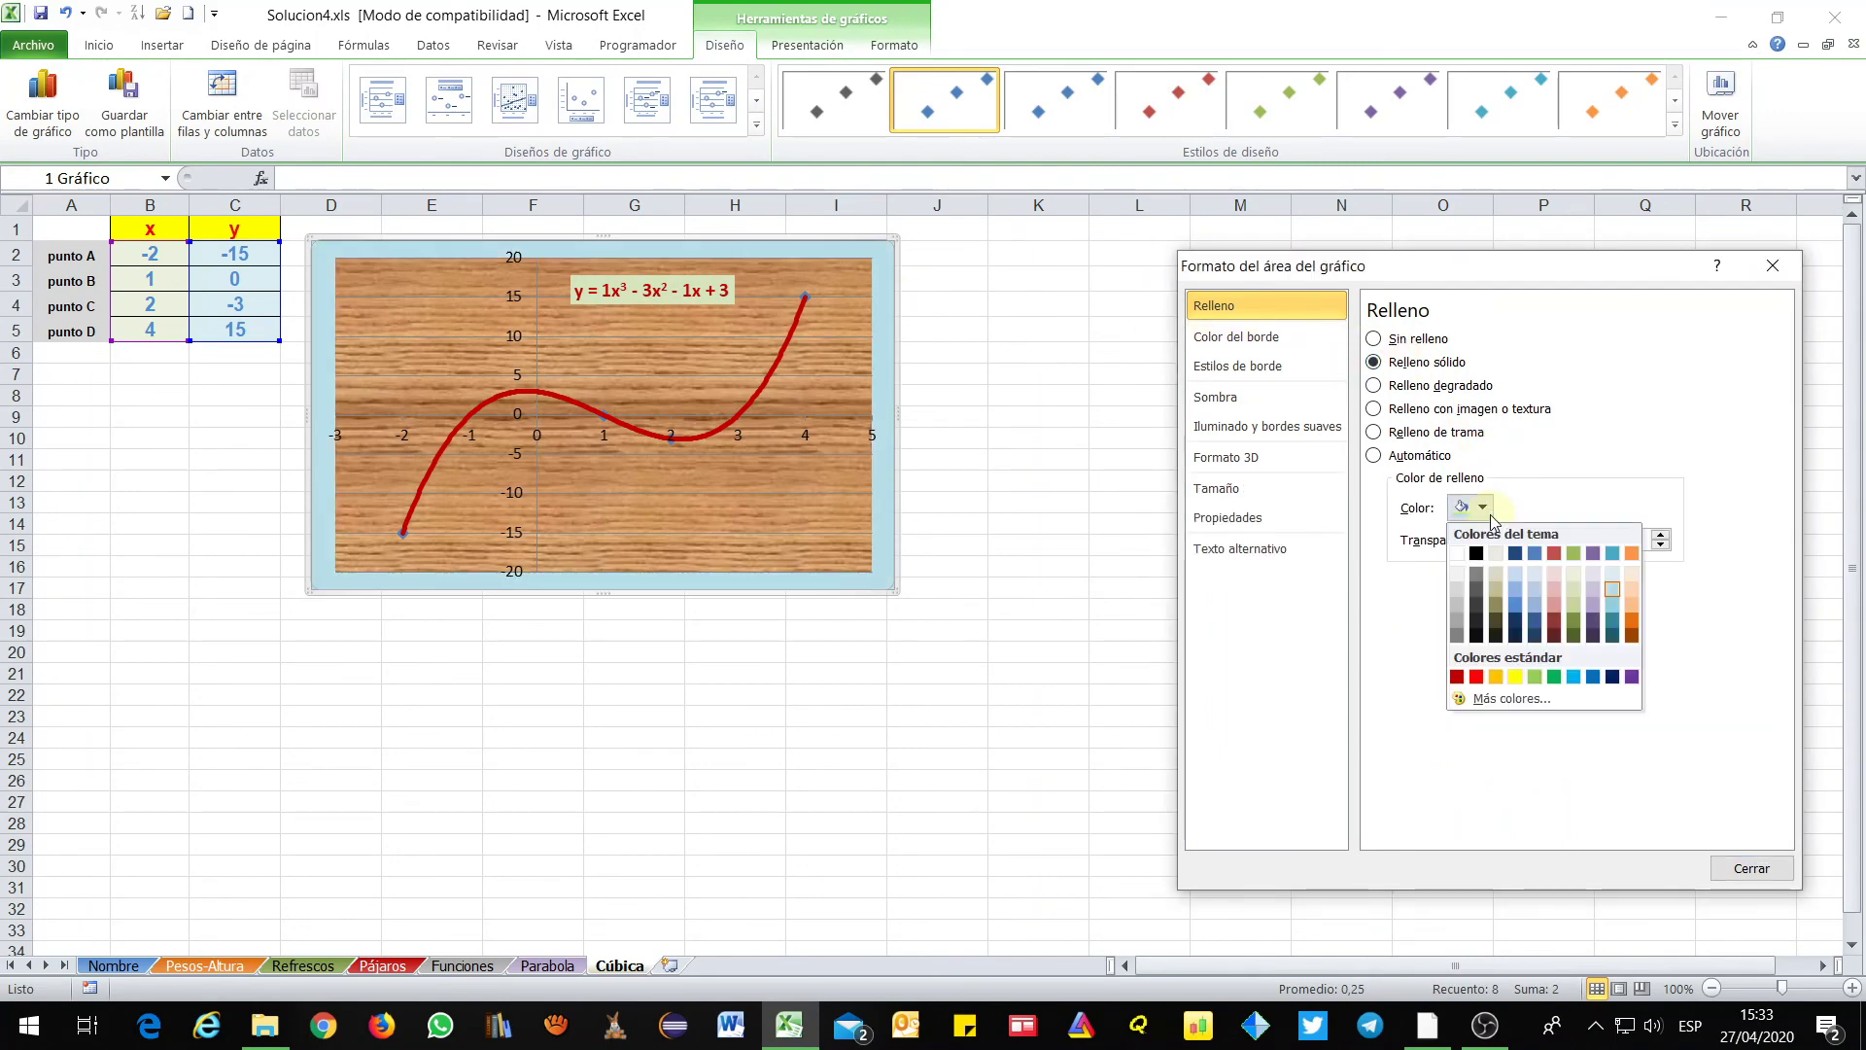
click(1458, 676)
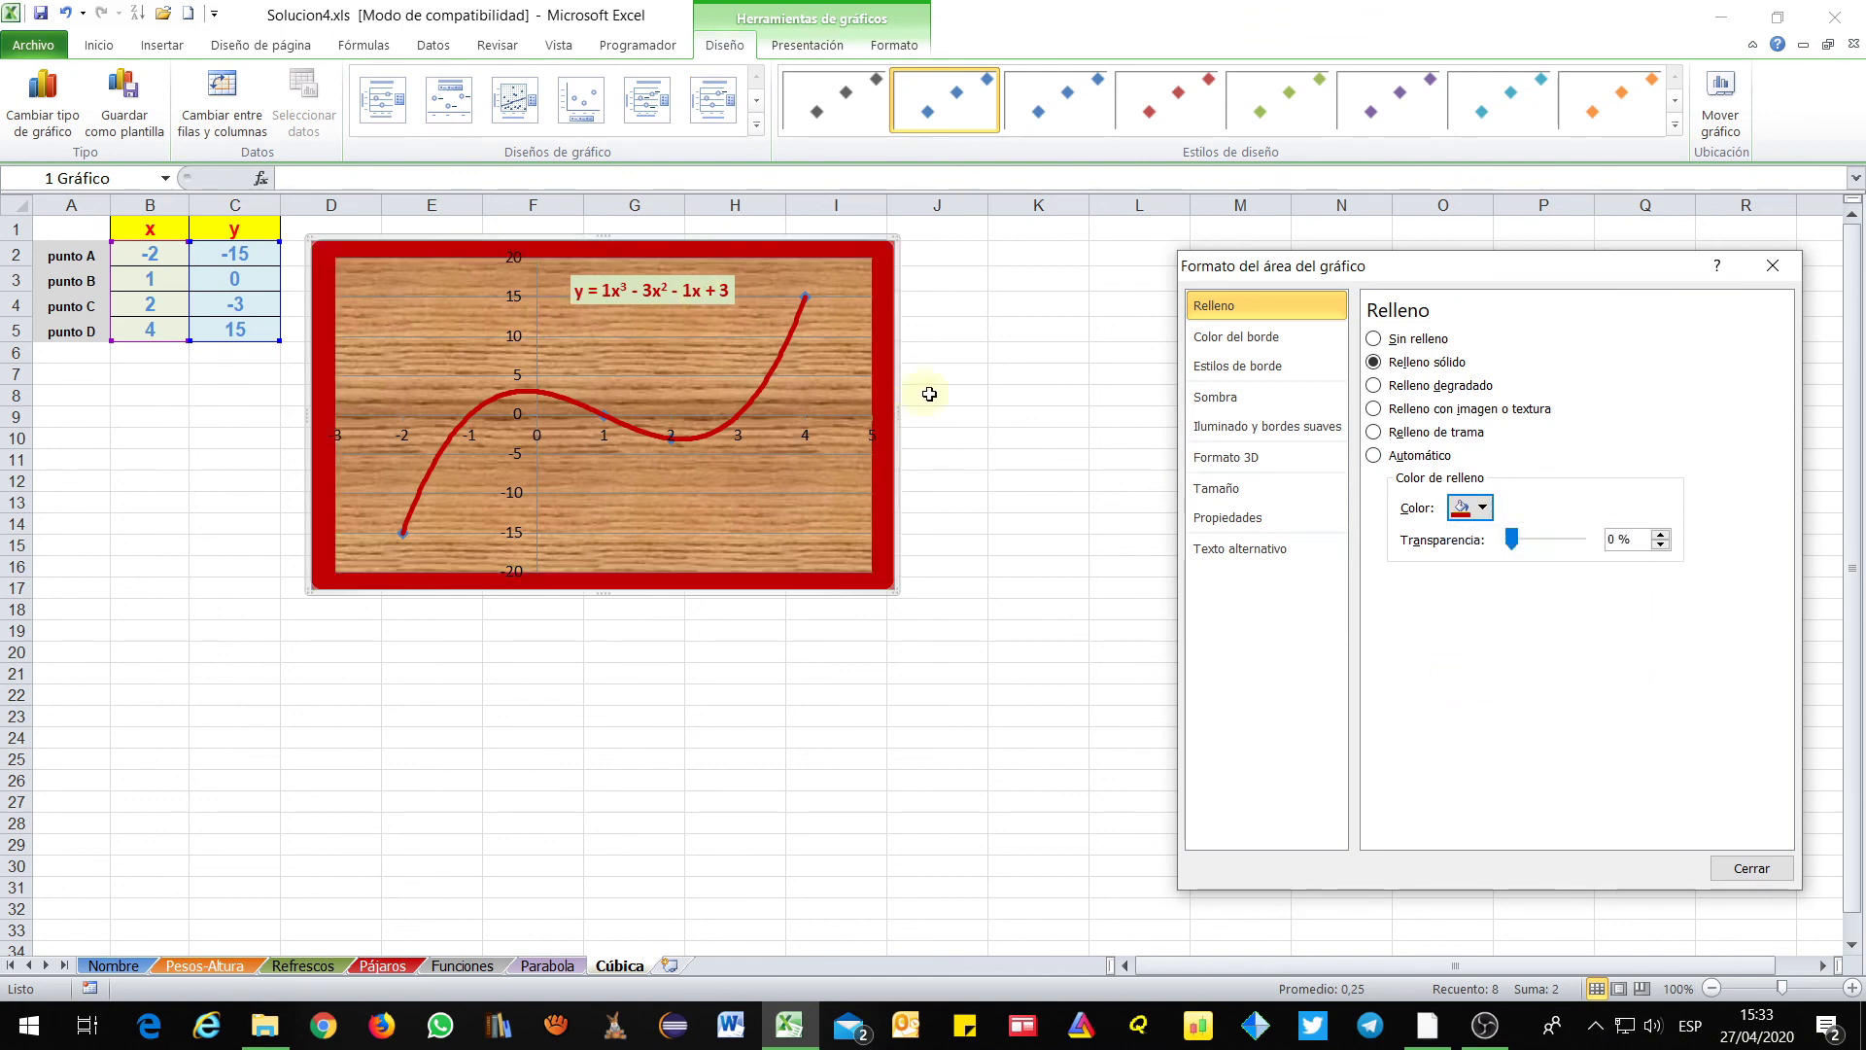
click(1772, 265)
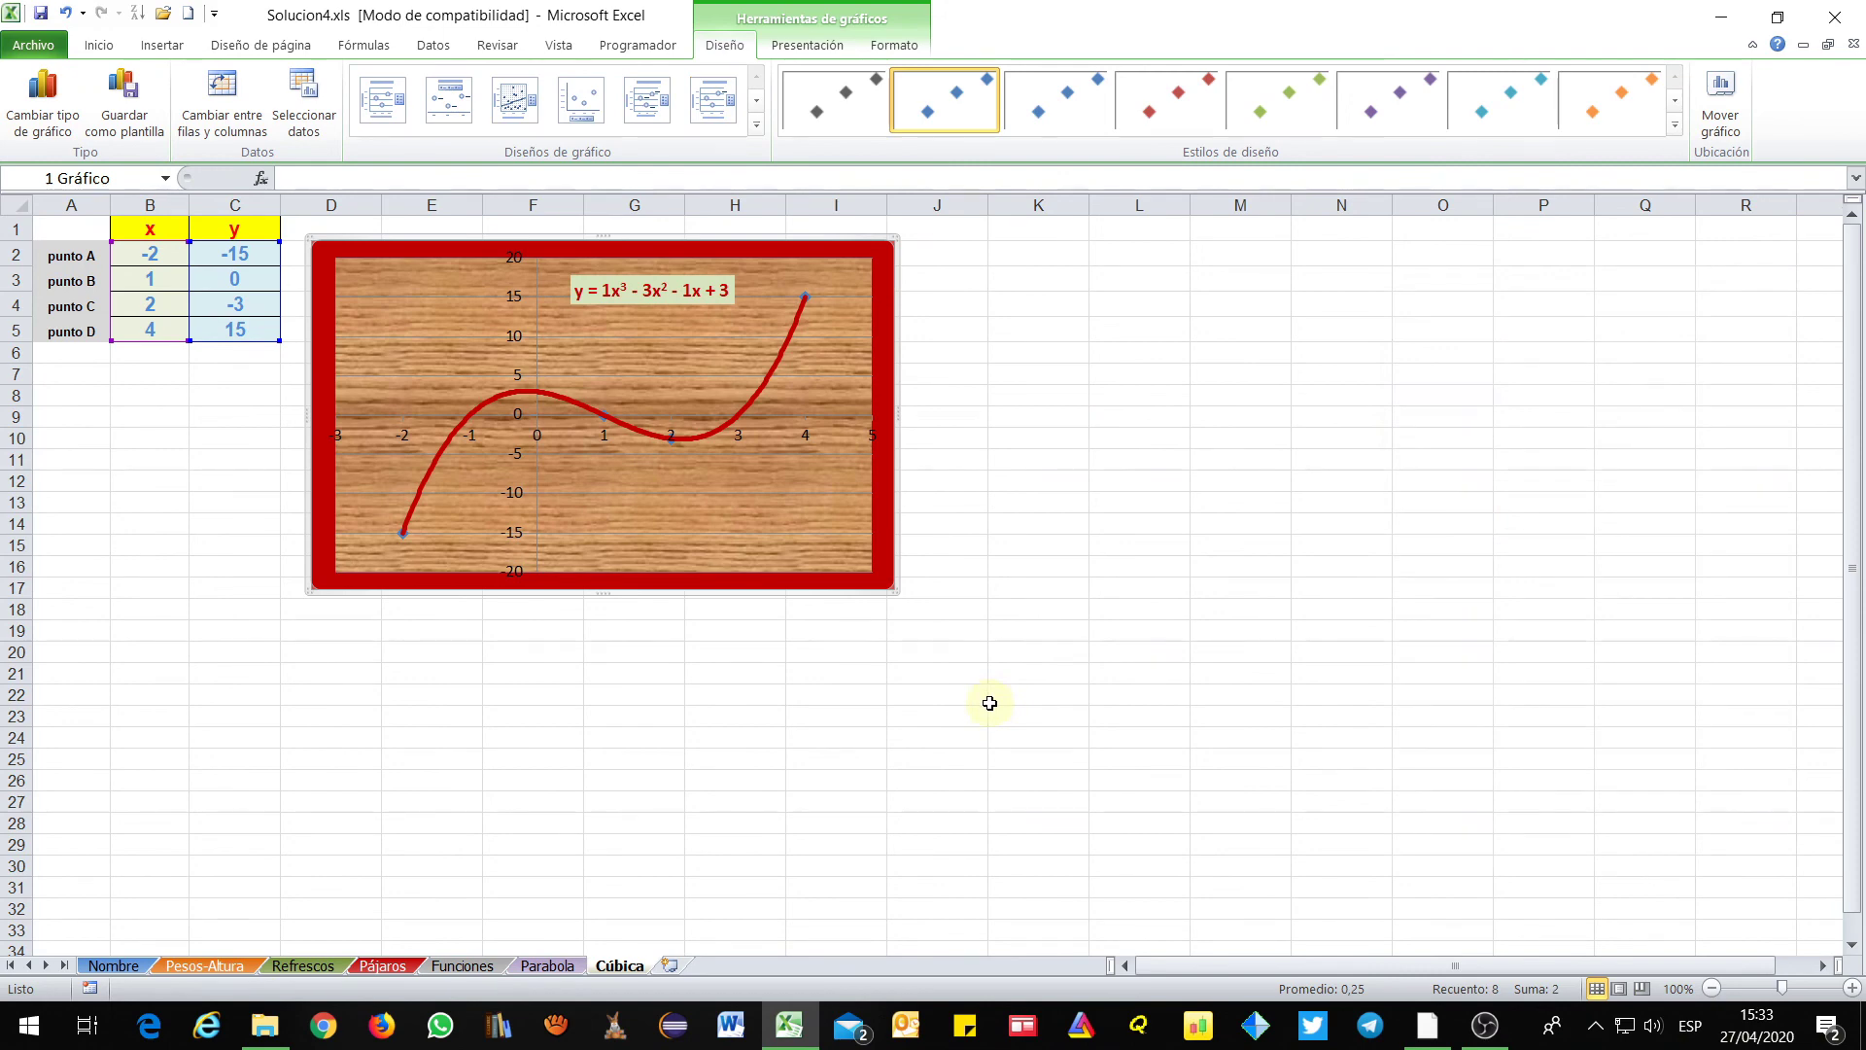
Return to the Nombre sheet to review the finished workbook
click(114, 967)
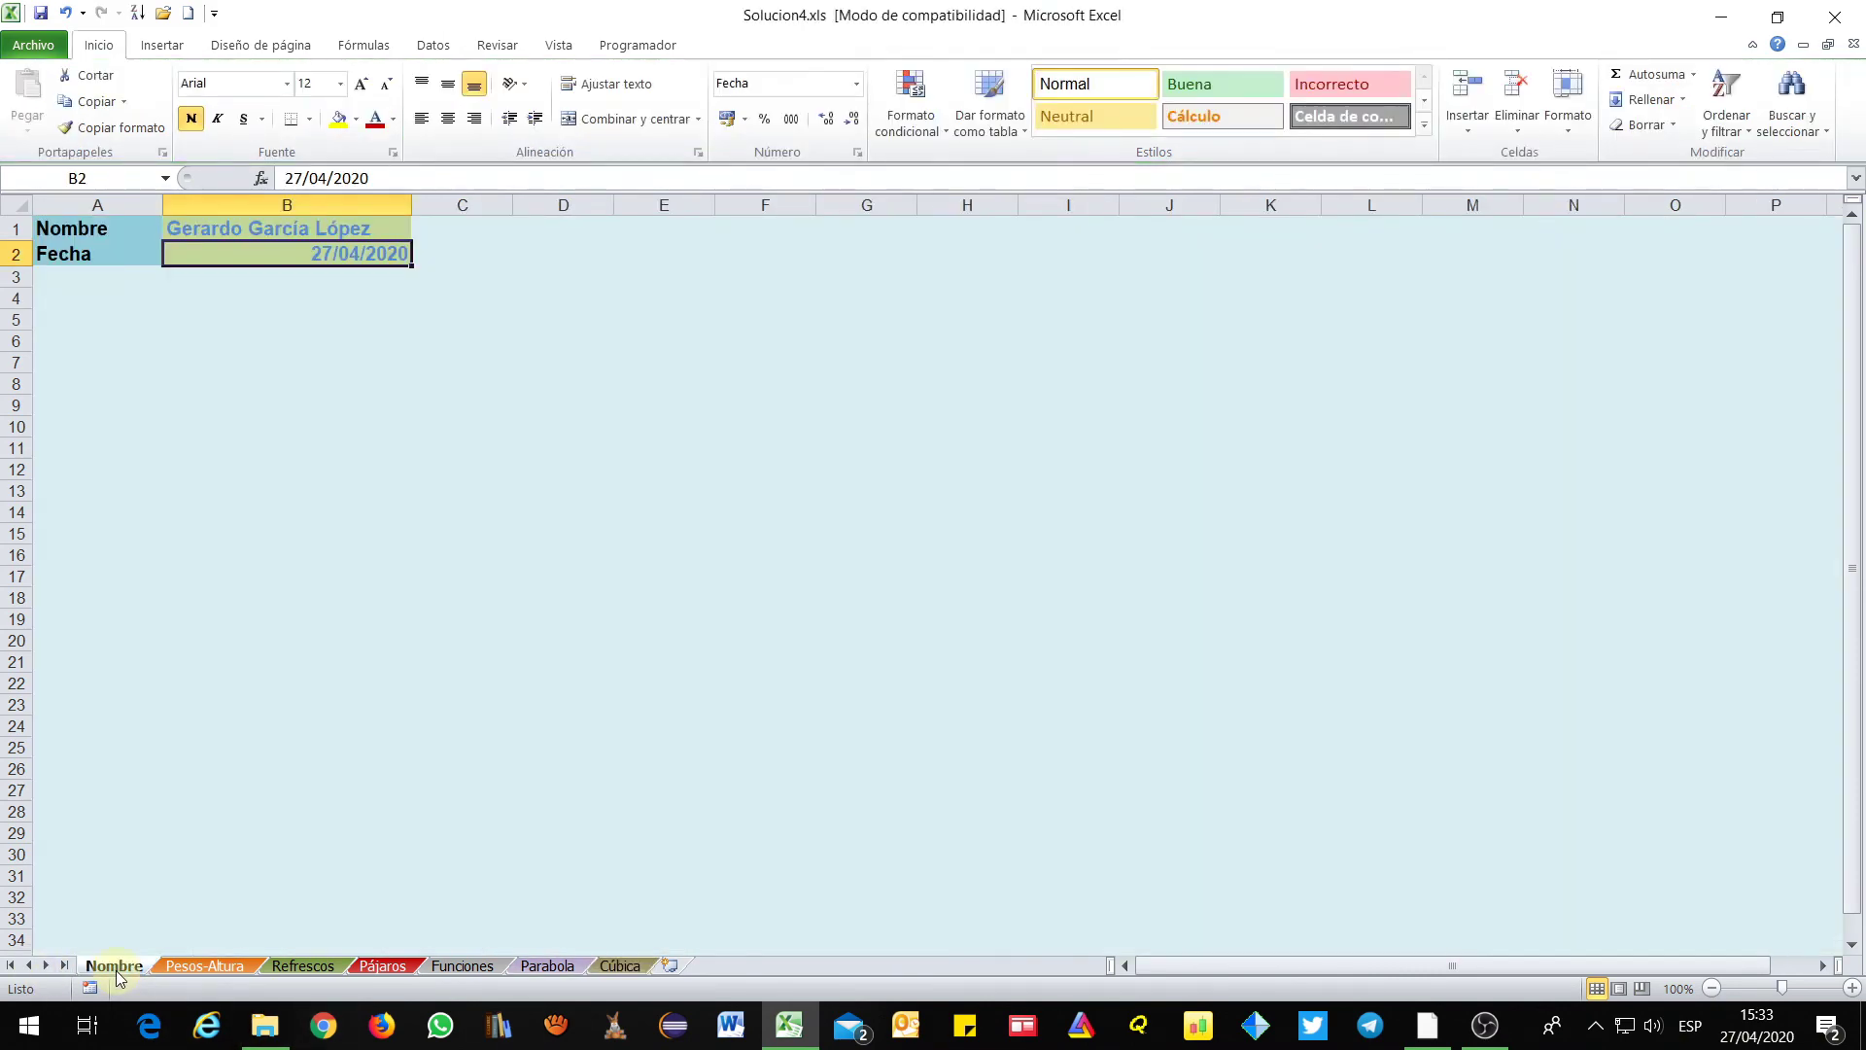